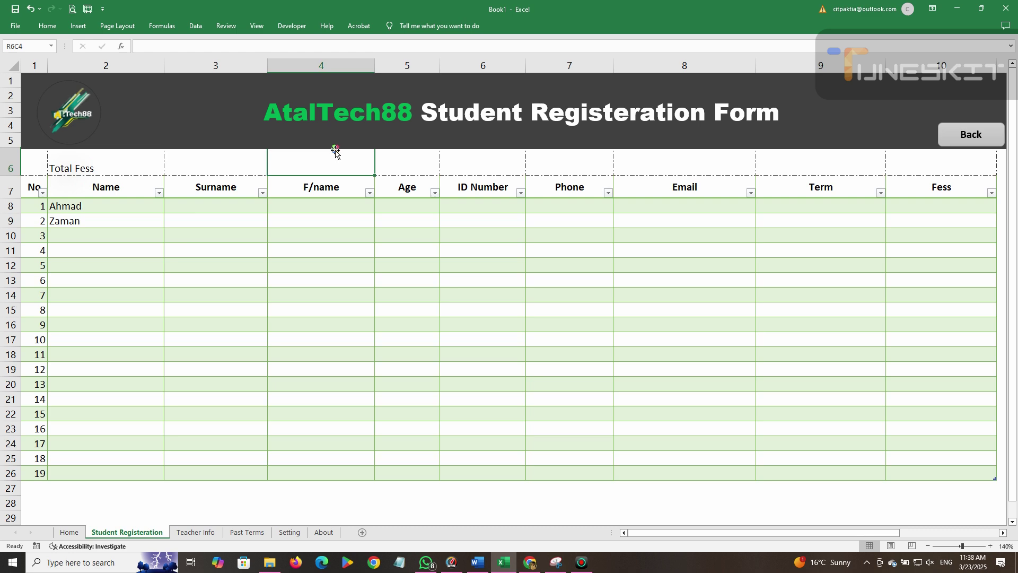
Enter the 'Total Student' label in row 6 next to Total Fess.
type("t")
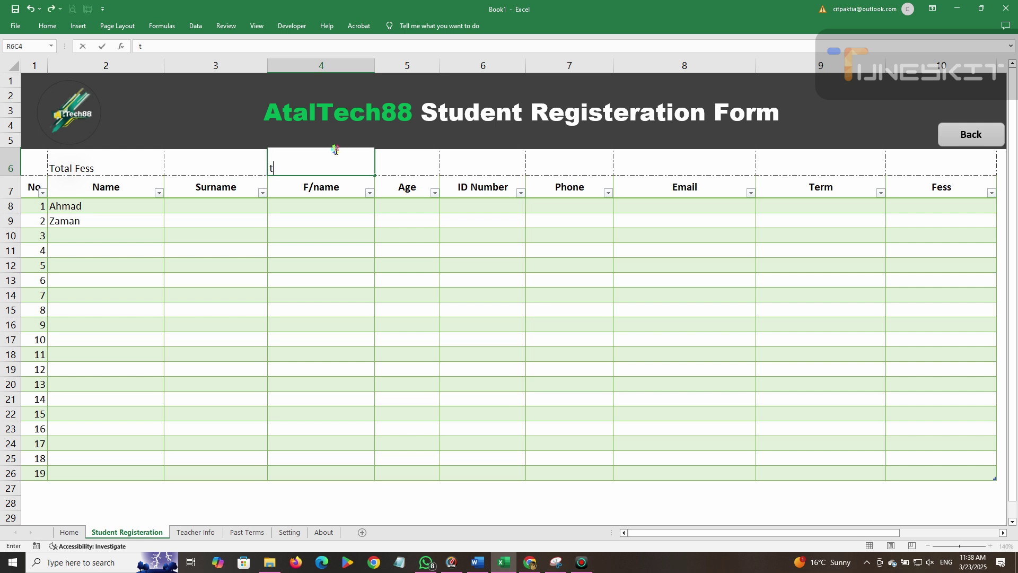
type("otal Student")
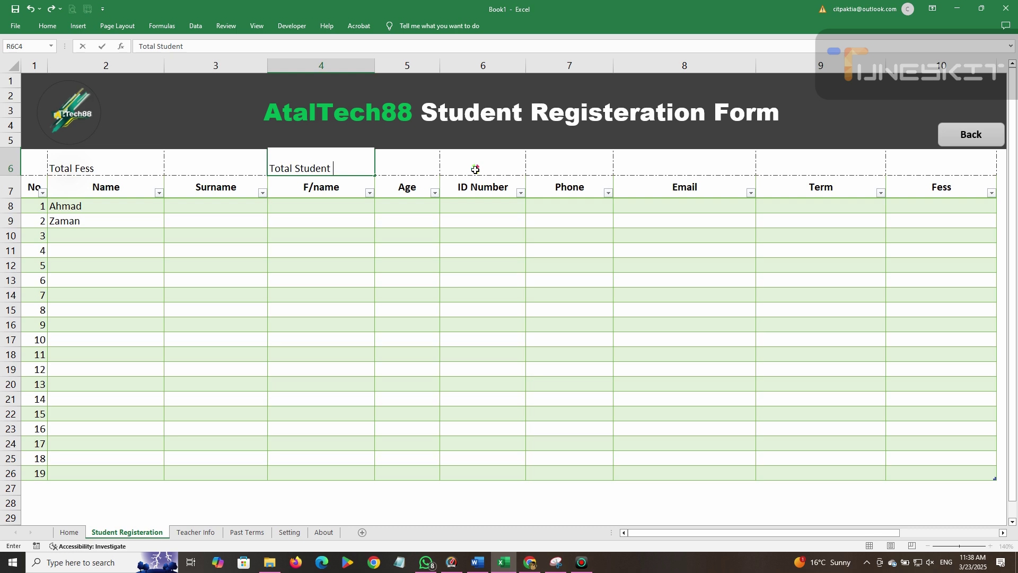
left_click(476, 168)
left_click(212, 167)
left_click(398, 161)
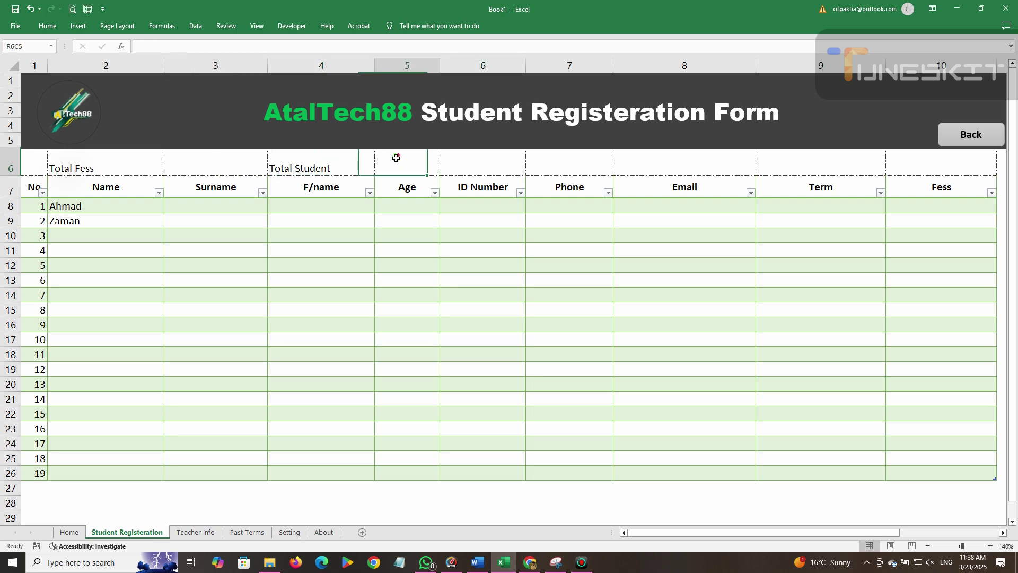
left_click(560, 157)
left_click(658, 161)
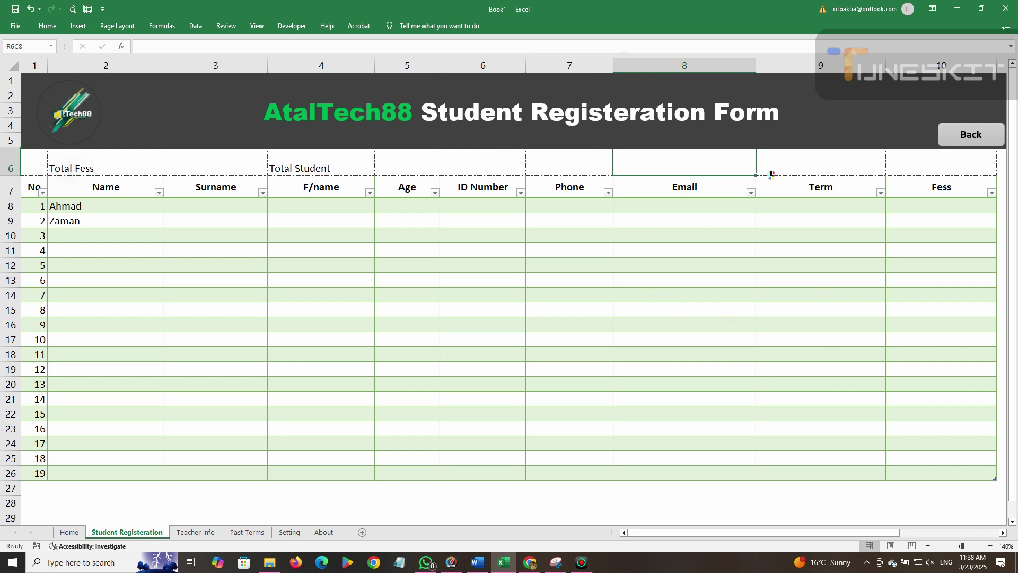
Make the Total Fess label bold, centred, font size 12, with yellow fill.
left_click(68, 165)
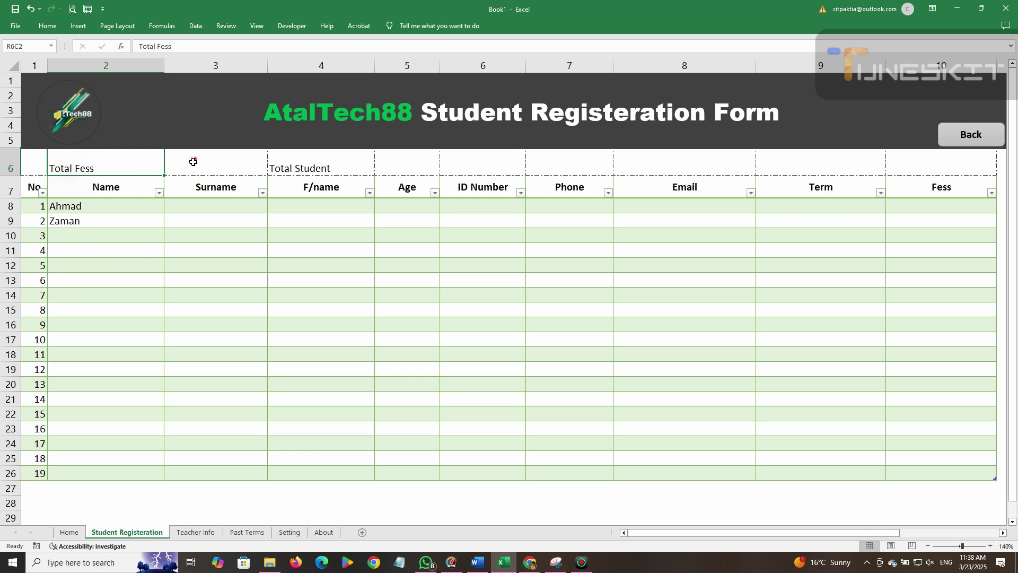
left_click(47, 25)
left_click(233, 62)
left_click(233, 45)
left_click(97, 62)
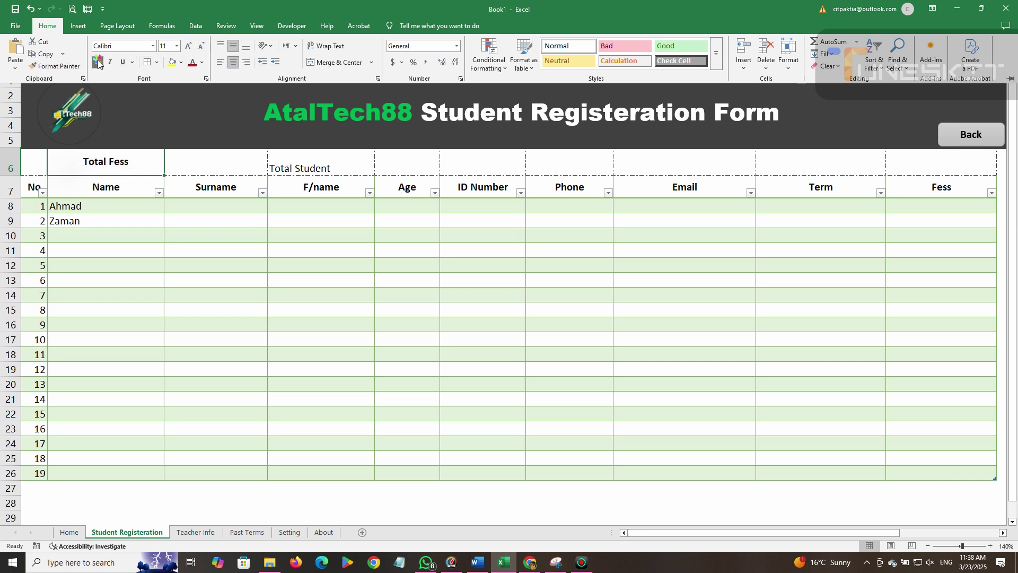
left_click(188, 46)
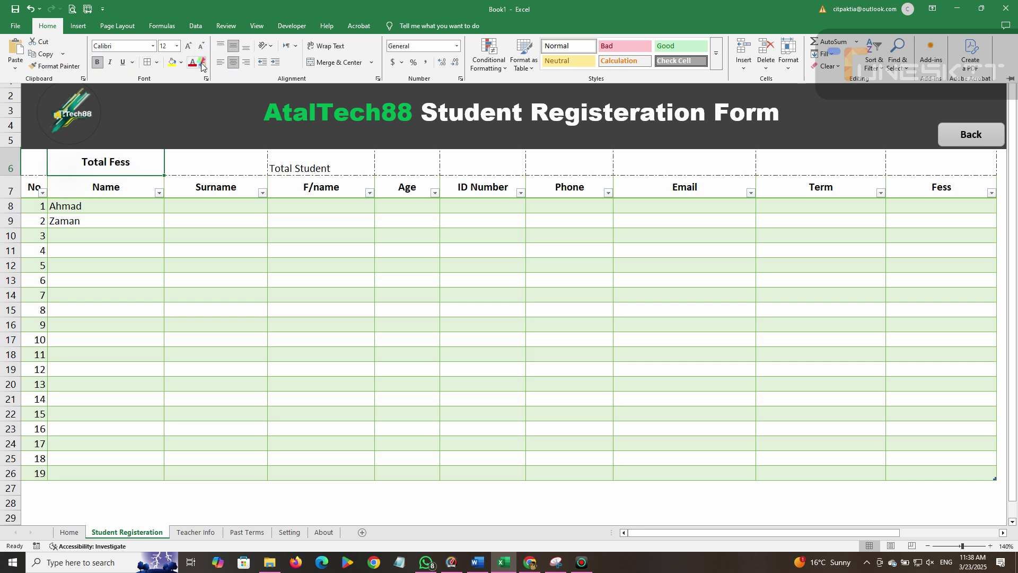
left_click(172, 62)
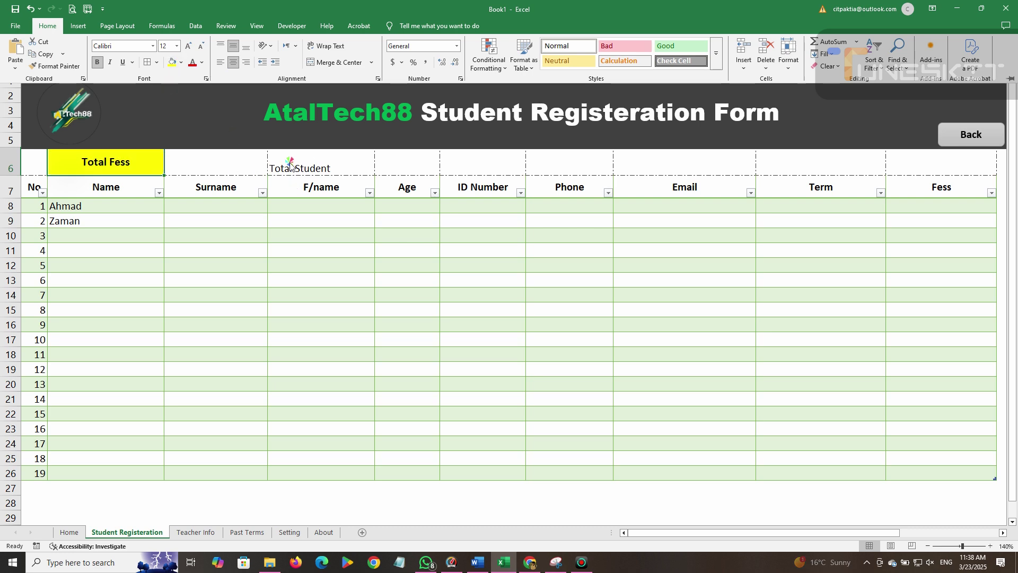
left_click(230, 164)
Make the Total Student label bold, centred and yellow-filled.
left_click(309, 163)
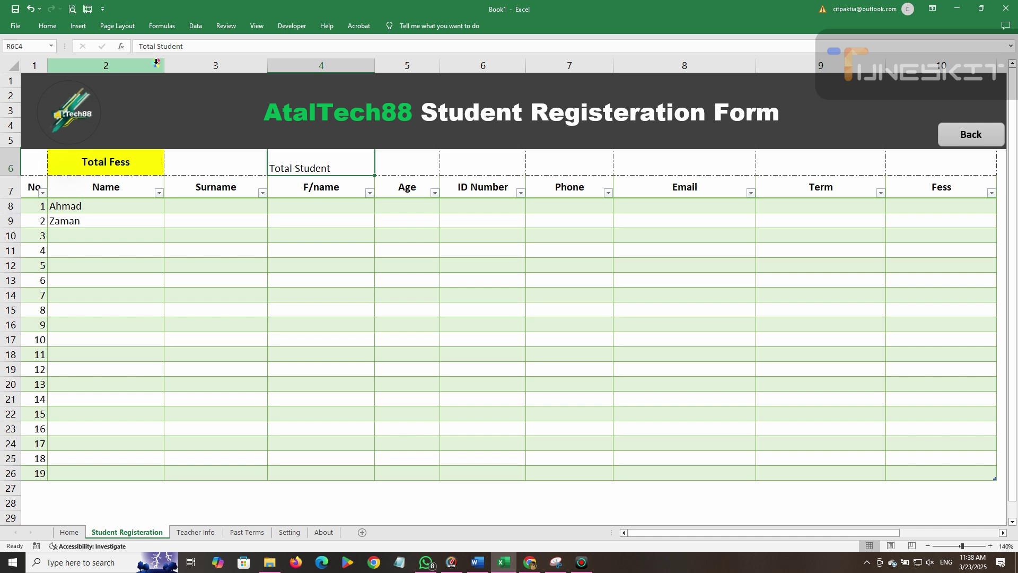
left_click(48, 25)
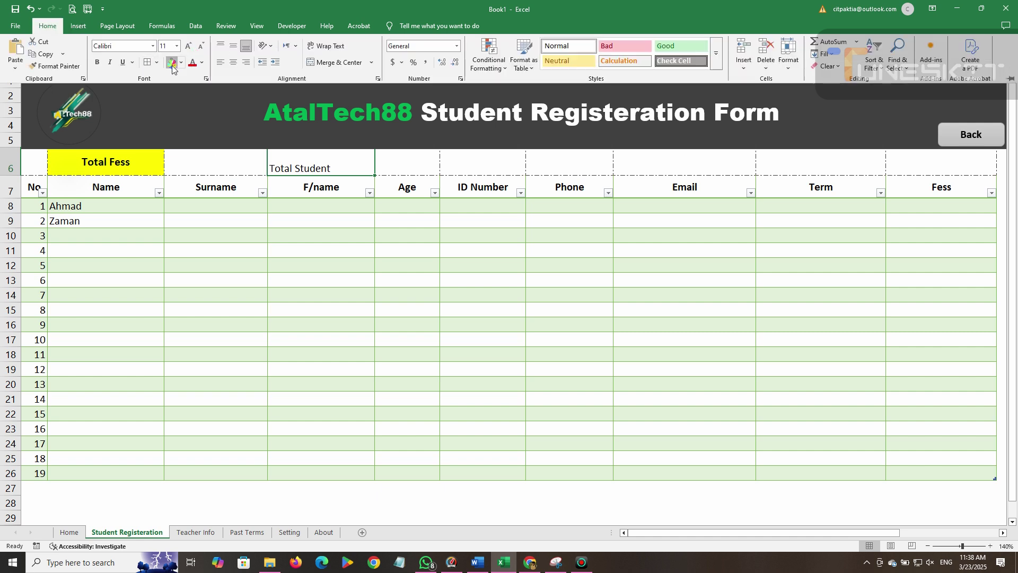
left_click(172, 62)
left_click(97, 62)
left_click(233, 62)
left_click(233, 46)
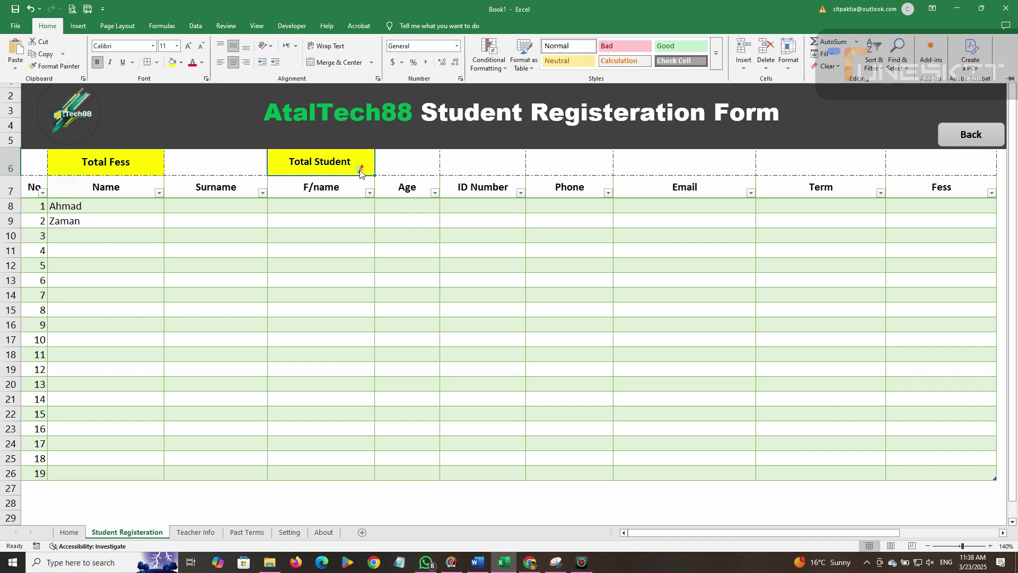
Start a =SUBTOTAL( formula in the cell beside Total Fess.
left_click(169, 161)
left_click(188, 163)
type("=")
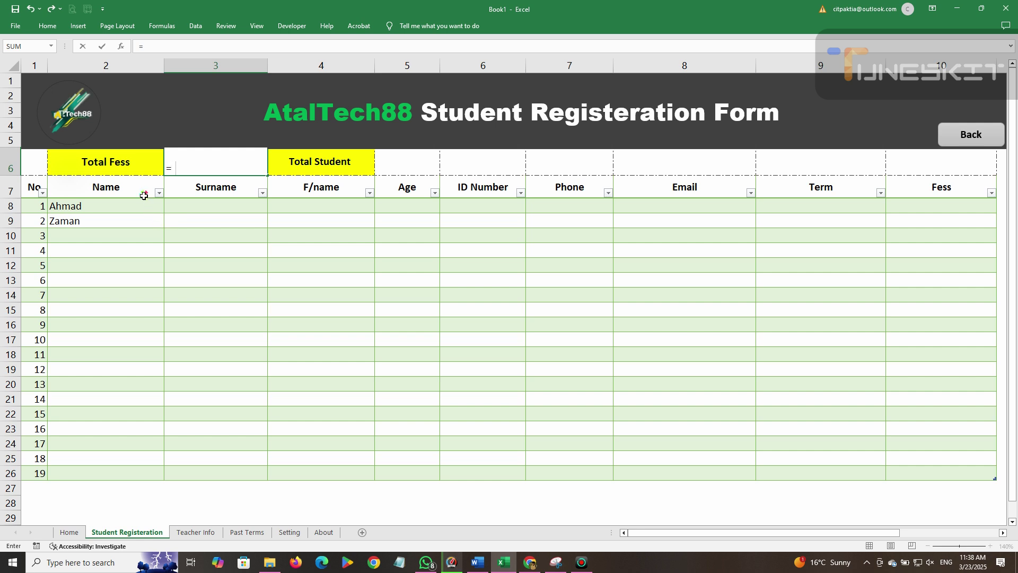
type("subto")
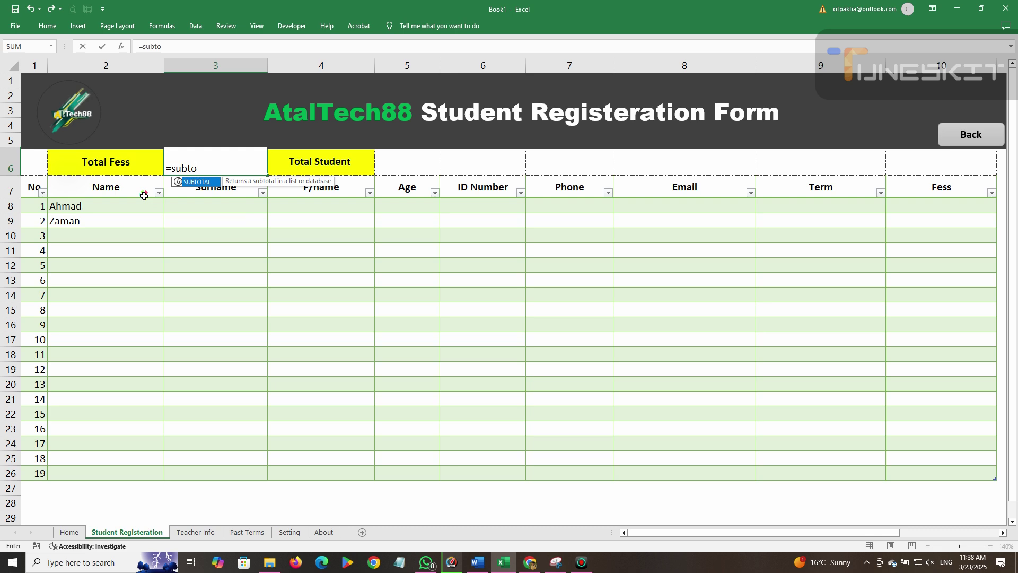
type("tak")
key("BackSpace")
key("BackSpace")
type("l(")
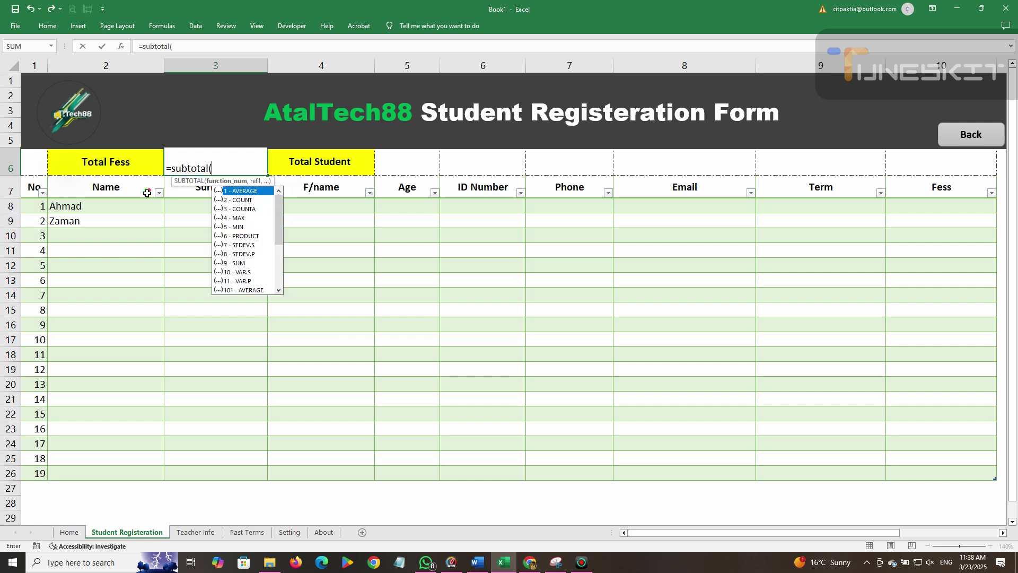
left_click(90, 205)
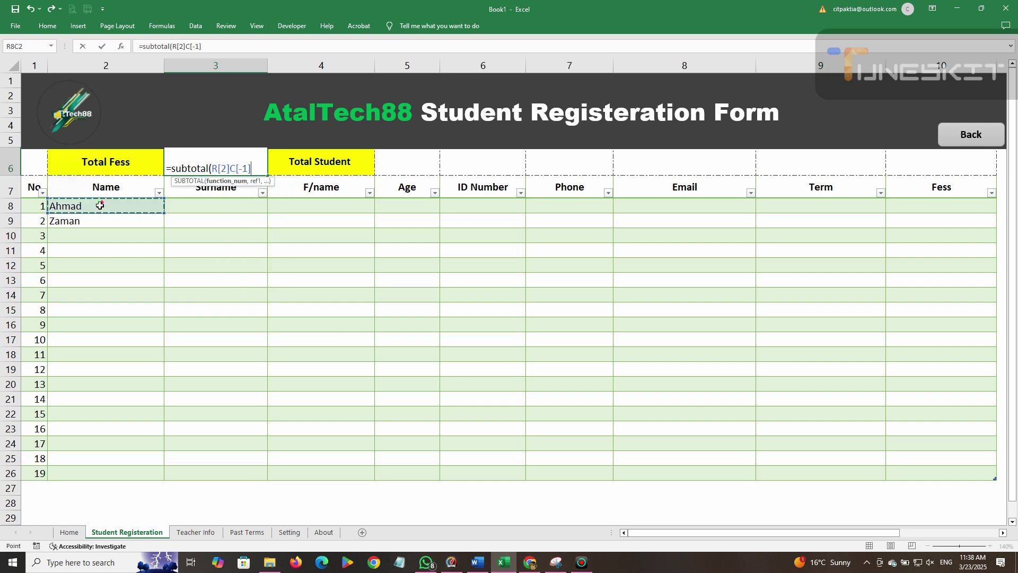
key("BackSpace")
key("BackSpace")
key("BackSpace")
key("BackSpace")
key("BackSpace")
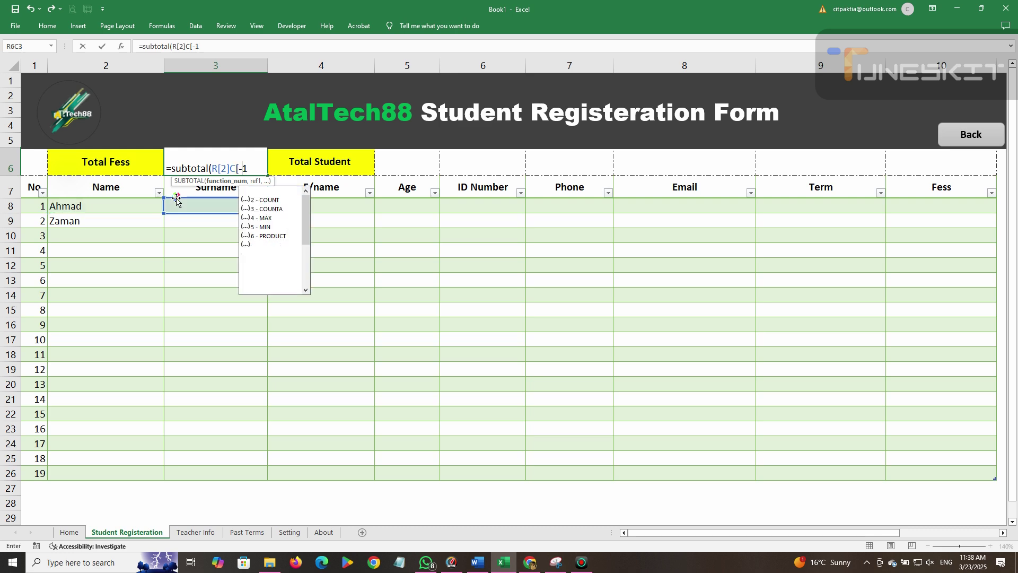
key("BackSpace")
key("BackSpace")
key("BackSpace")
key("BackSpace")
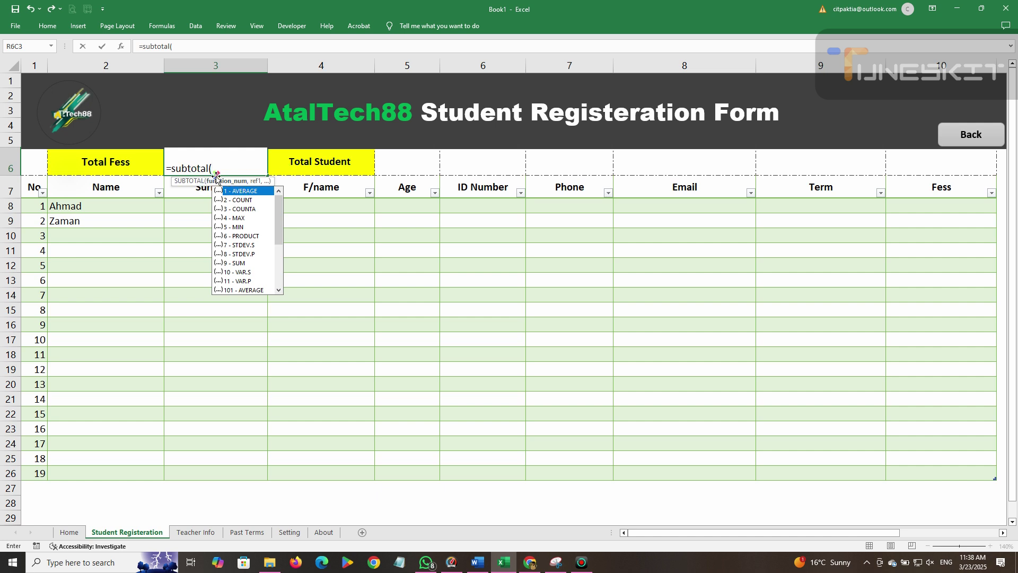
Complete it as =SUBTOTAL(9,Table3[Fess]) summing the Fess column.
left_click(237, 263)
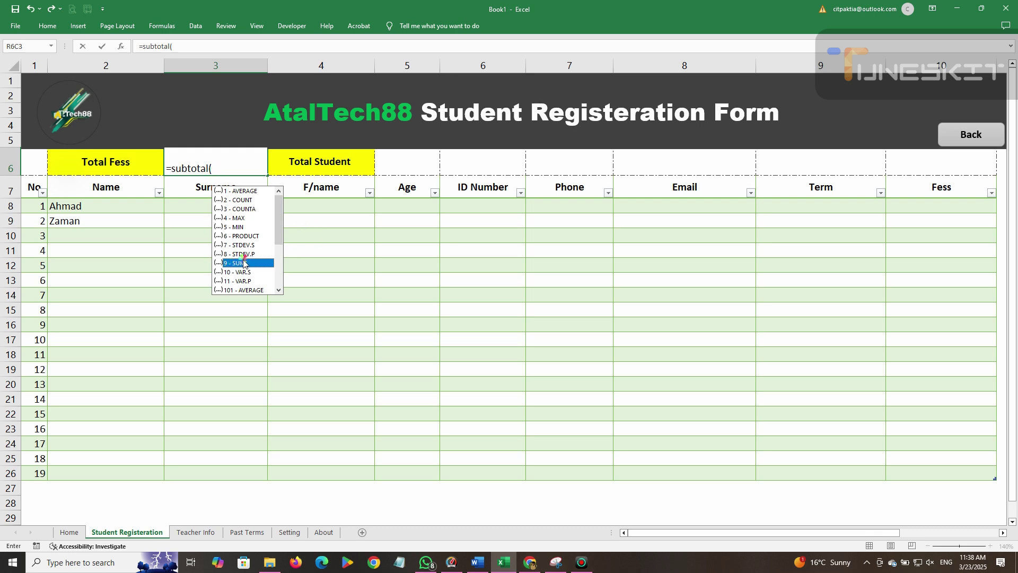
double_click(238, 263)
type(",")
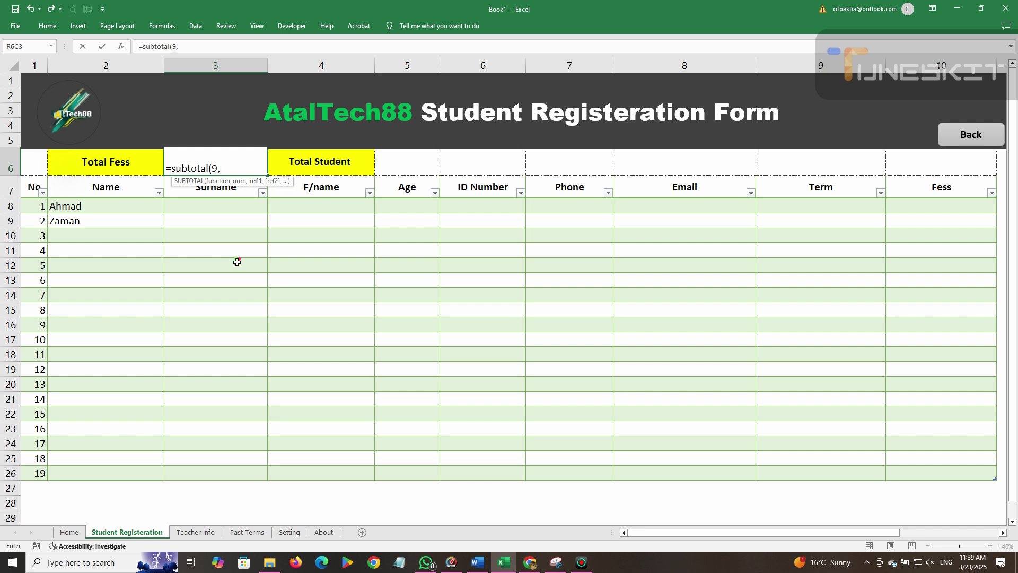
left_click(927, 203)
left_click_drag(927, 204, 970, 473)
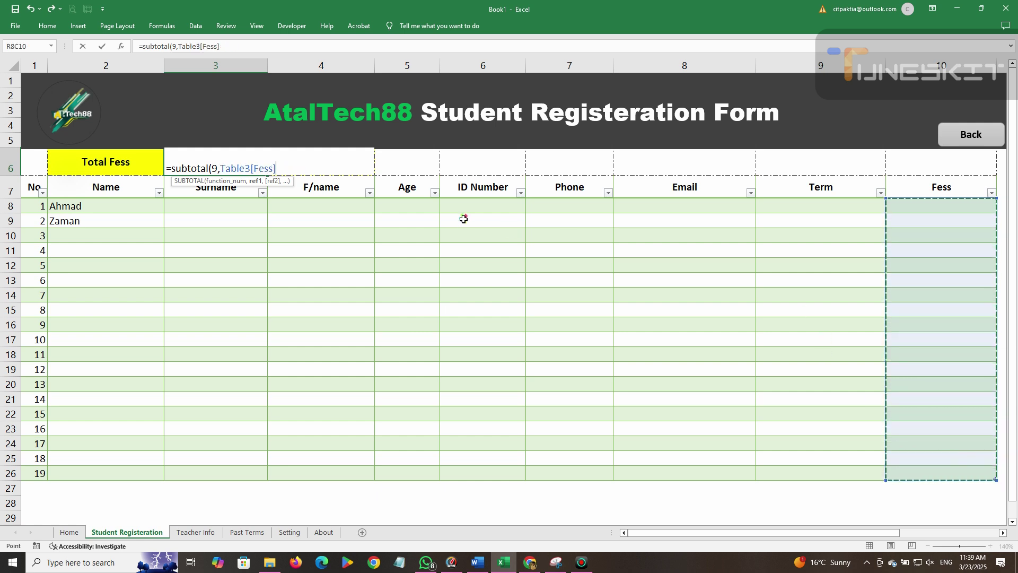
key("Return")
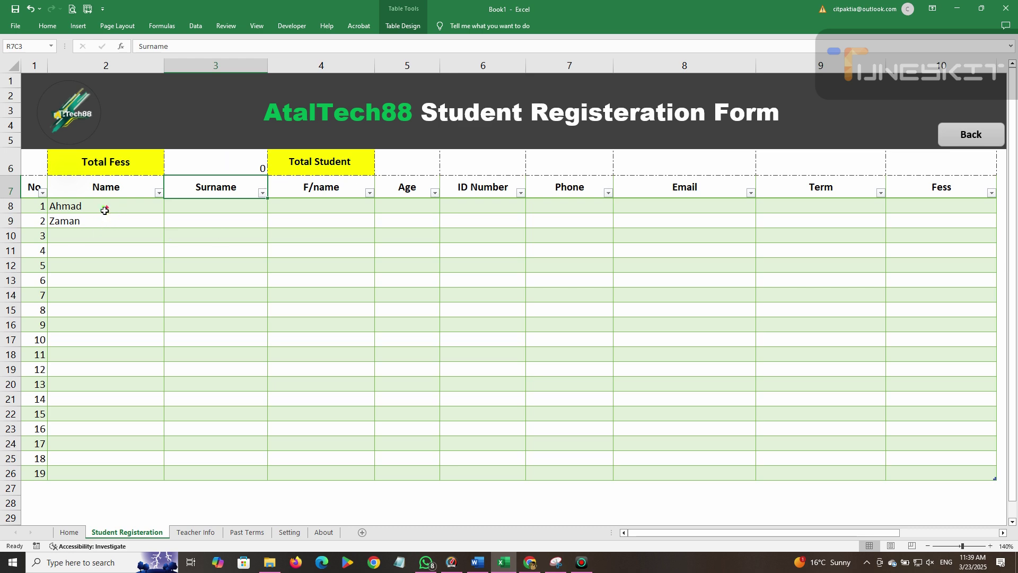
Enter the first student's surname, father's name, age 23 and ID number.
left_click(223, 212)
key("Tab")
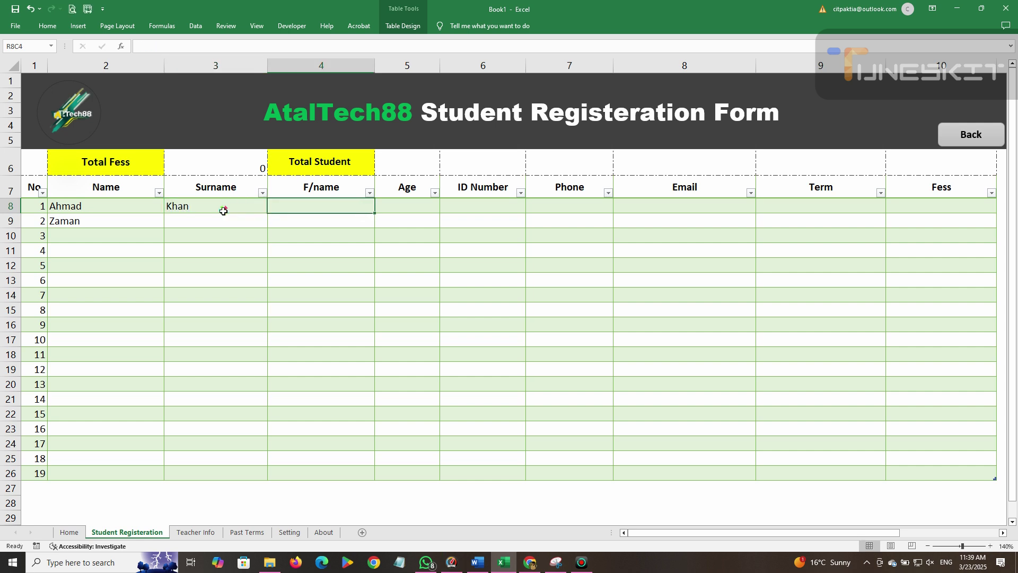
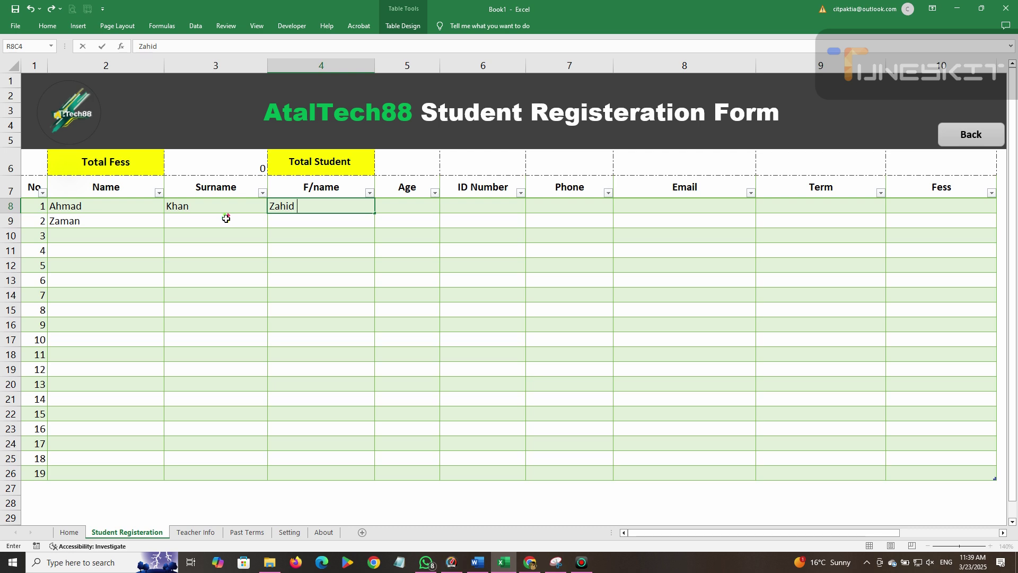
key("Tab")
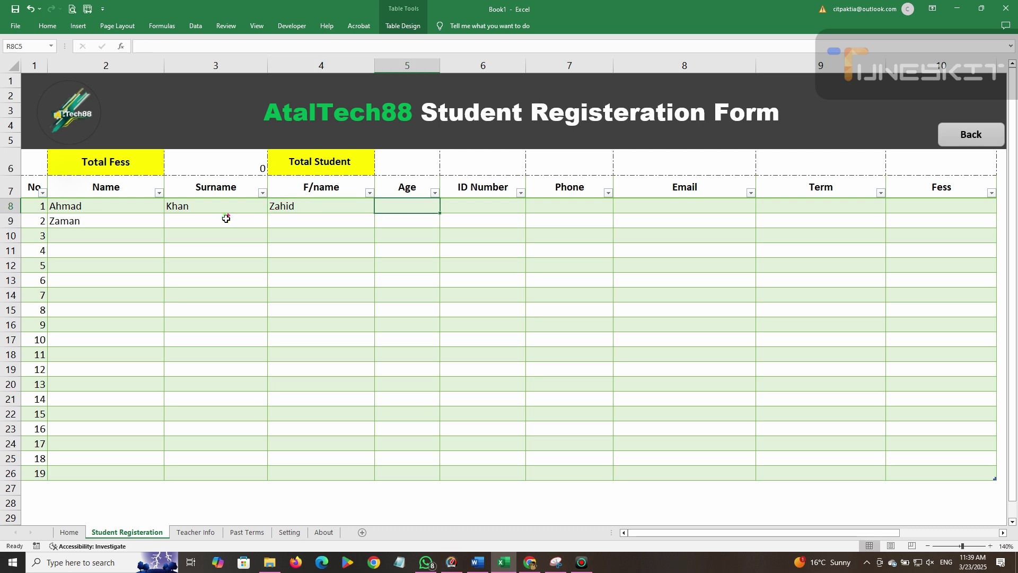
key("Tab")
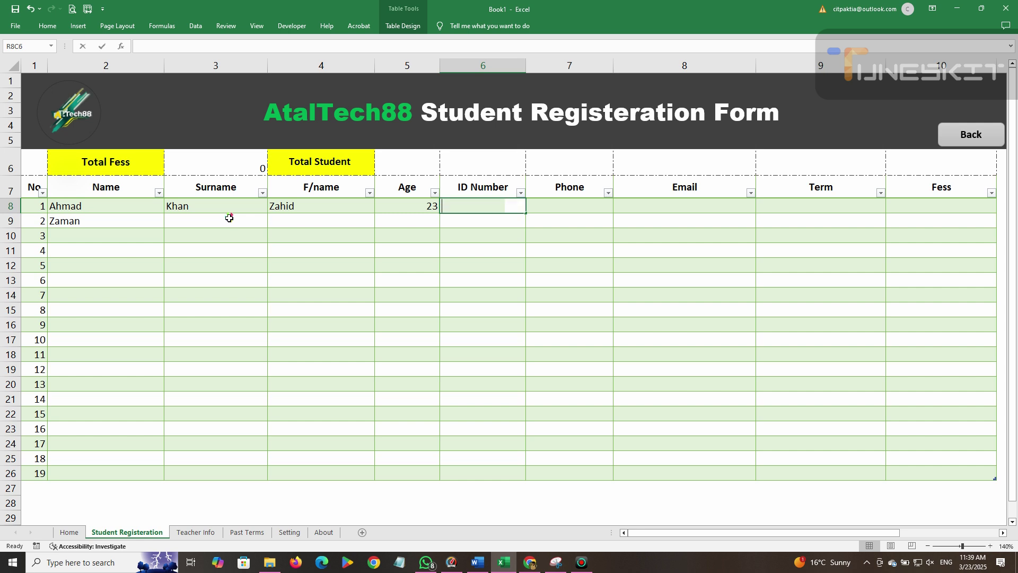
Enter the student's phone number, e-mail address, term 10 and fee amount.
key("Tab")
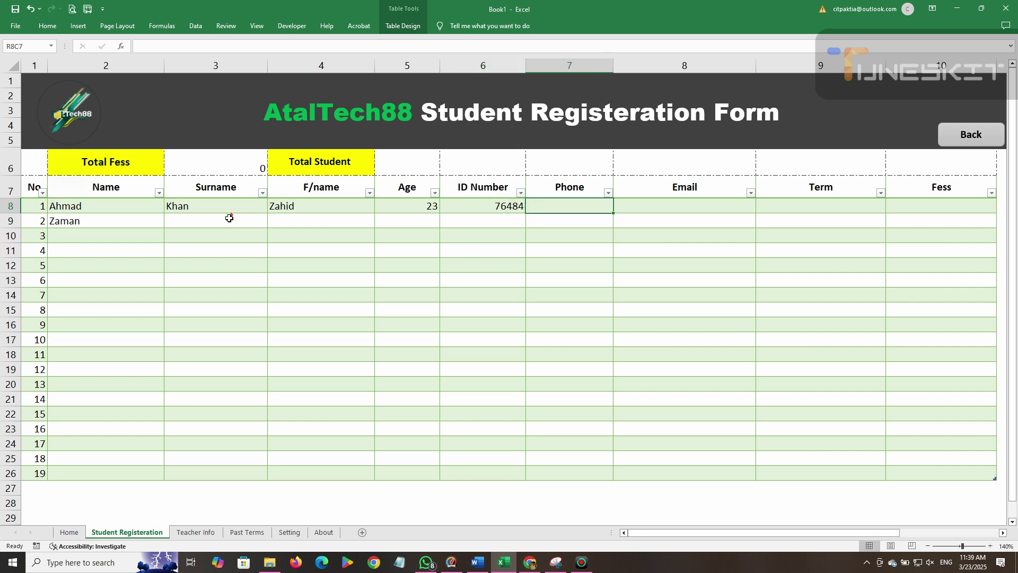
type("0")
key("BackSpace")
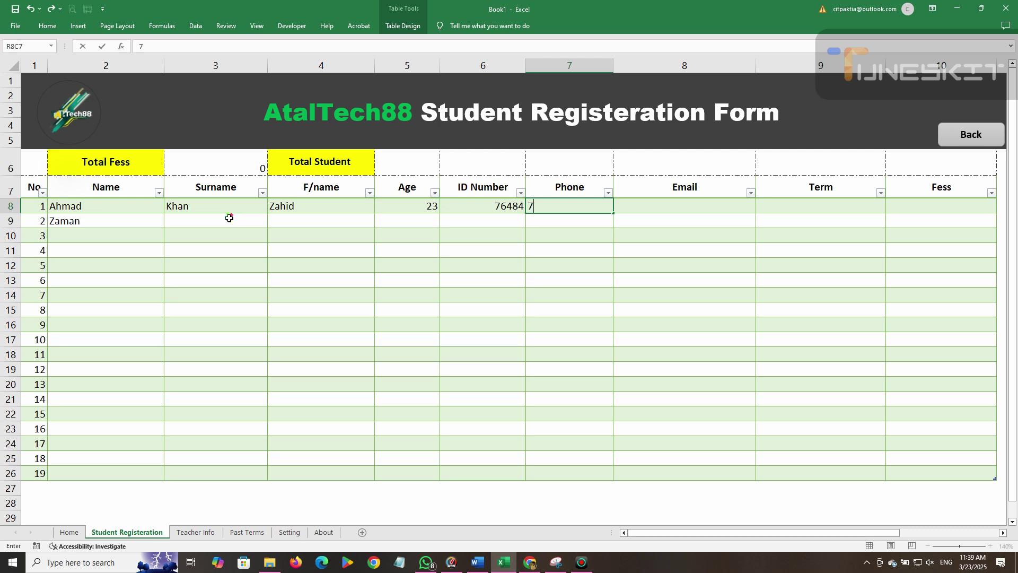
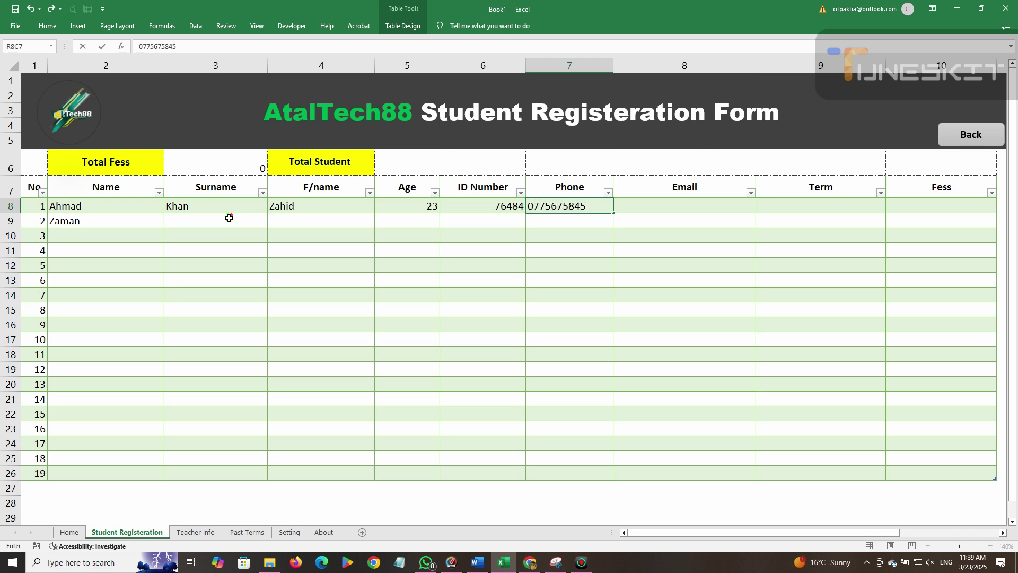
key("Tab")
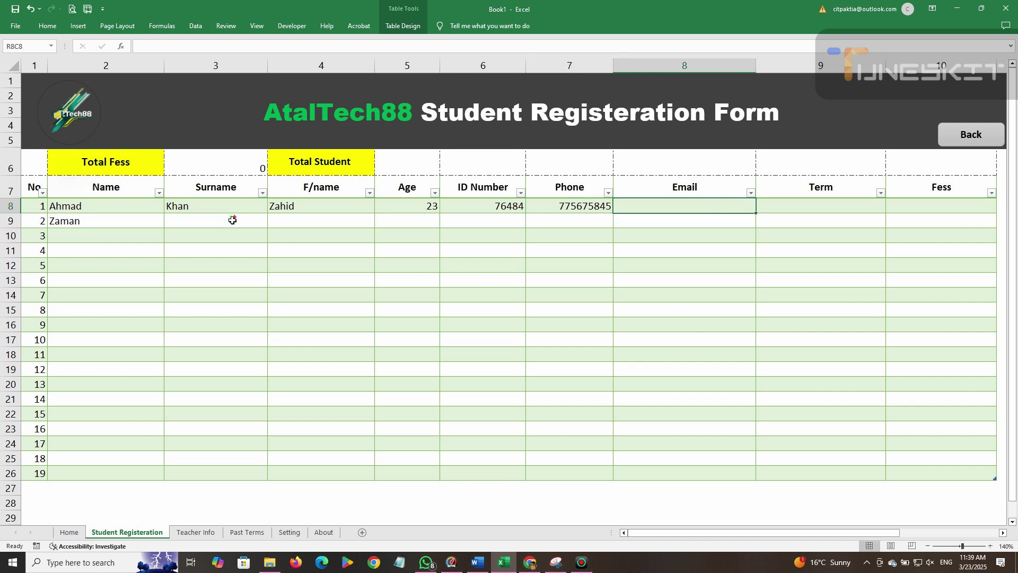
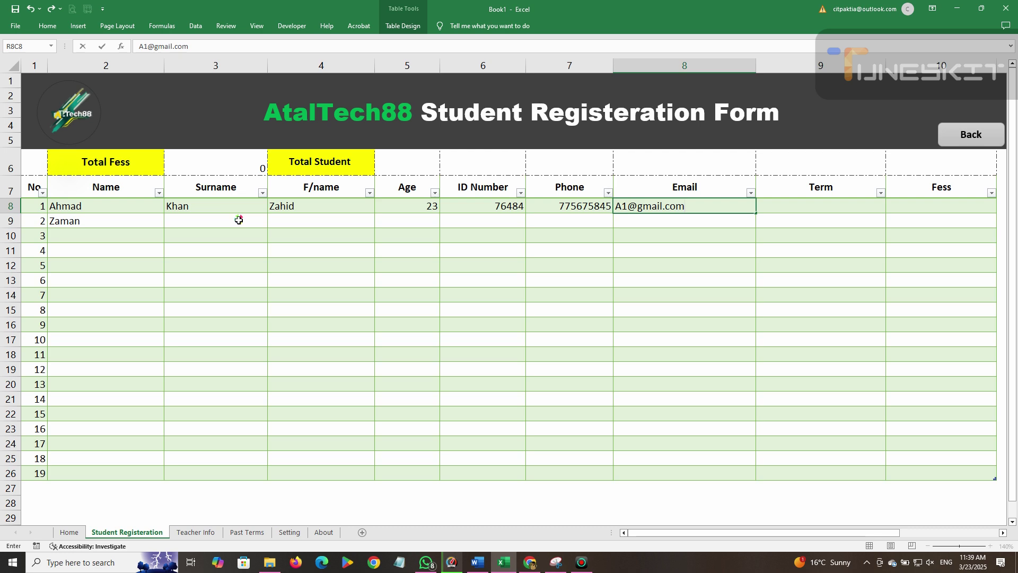
key("Tab")
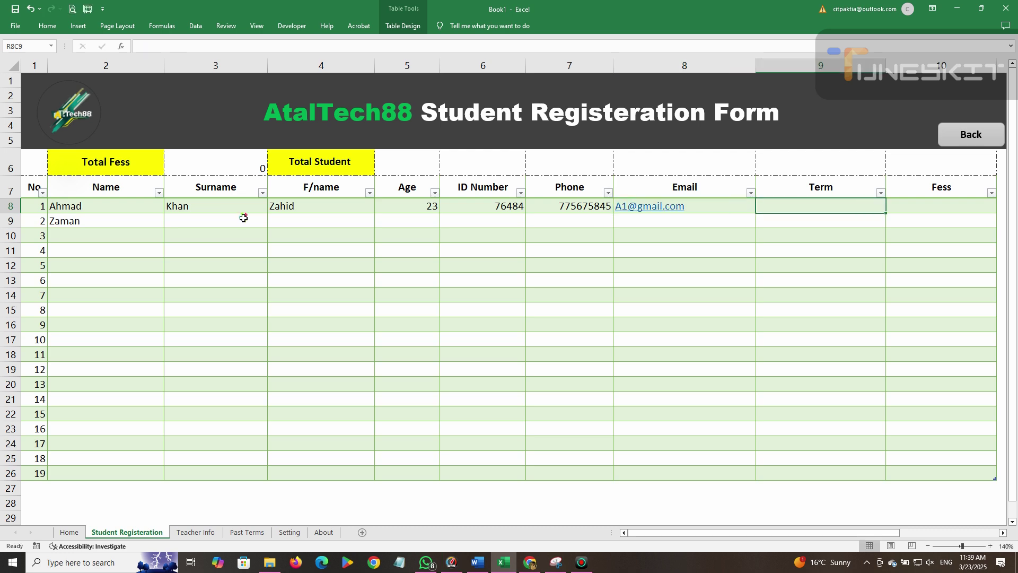
type("10")
key("Tab")
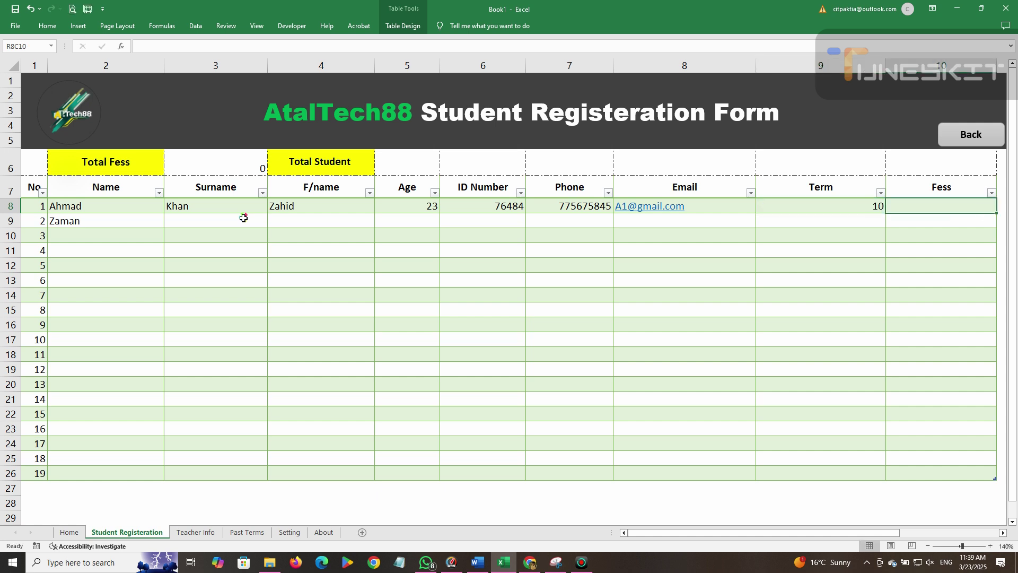
type("2000")
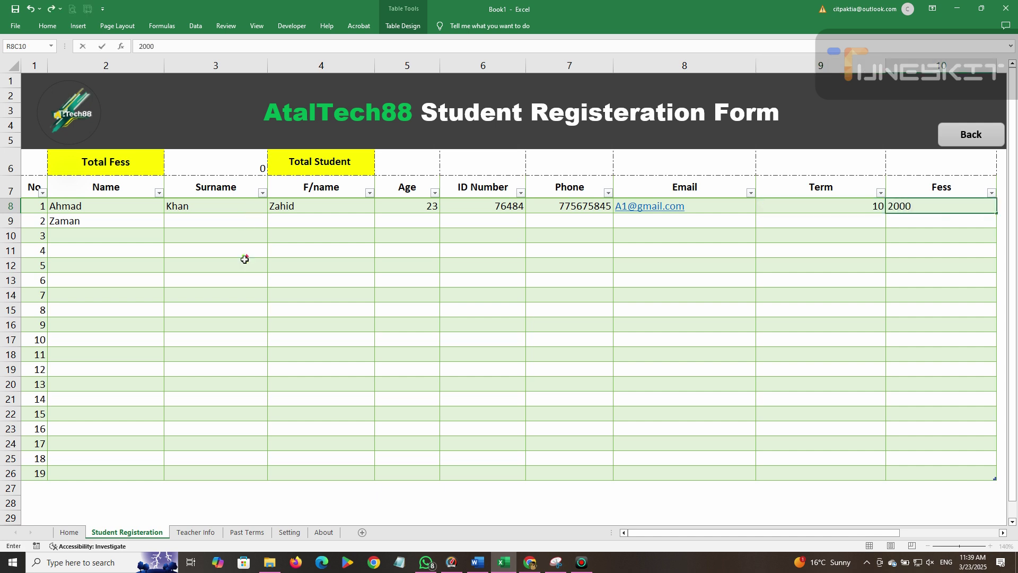
Commit the 2000 fee and make the Total Fess amount bold and centred.
left_click(318, 295)
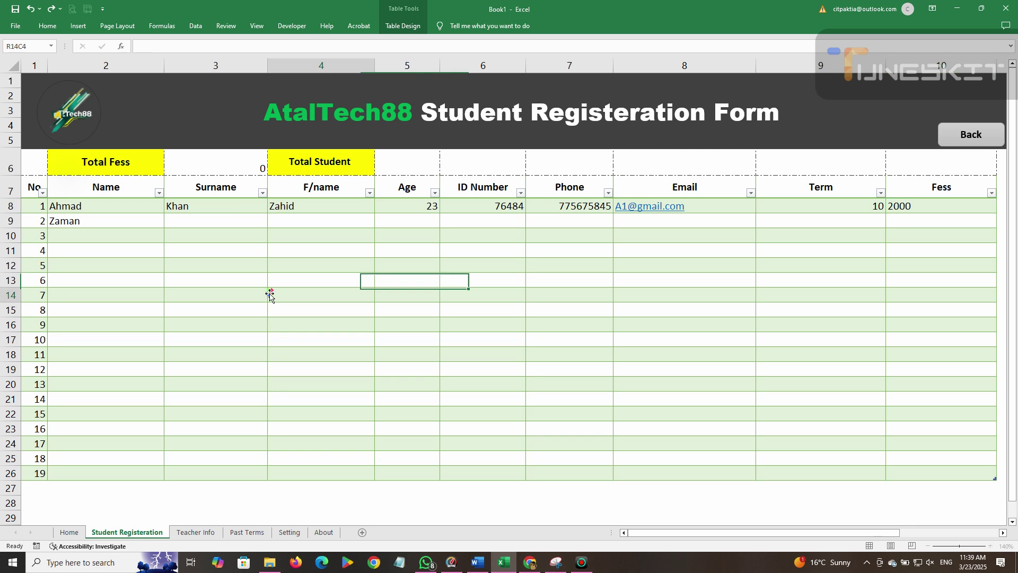
left_click(226, 162)
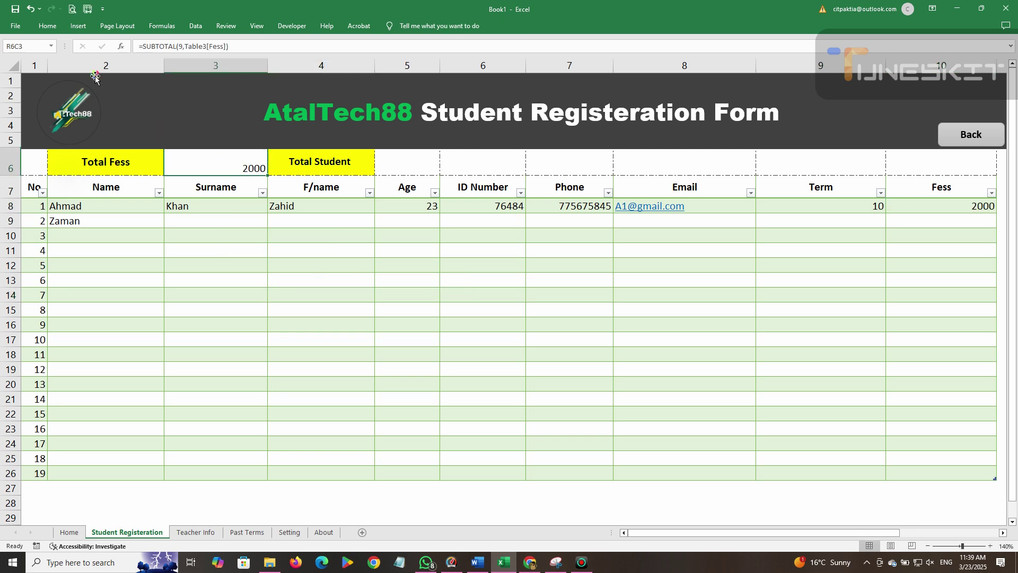
left_click(47, 25)
left_click(234, 46)
left_click(233, 62)
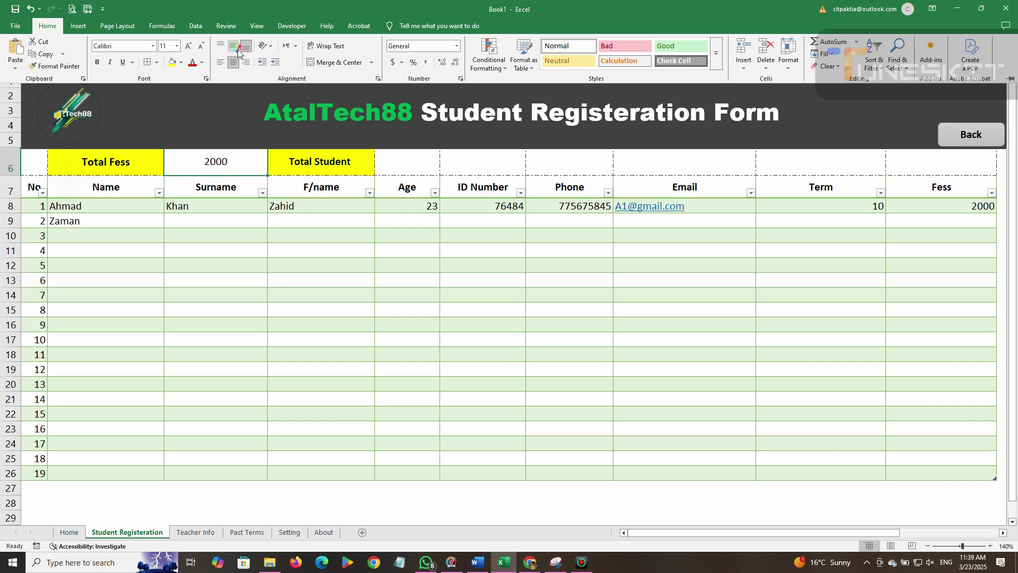
left_click(97, 62)
left_click(451, 223)
Rebalance column widths, widening column 5 and narrowing column 6.
left_click(409, 165)
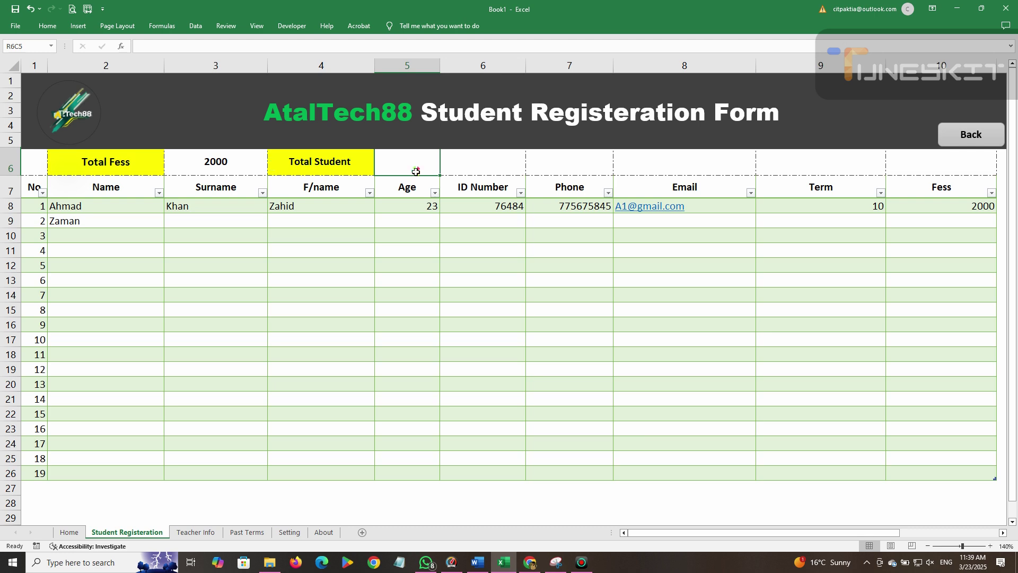
left_click_drag(526, 66, 515, 83)
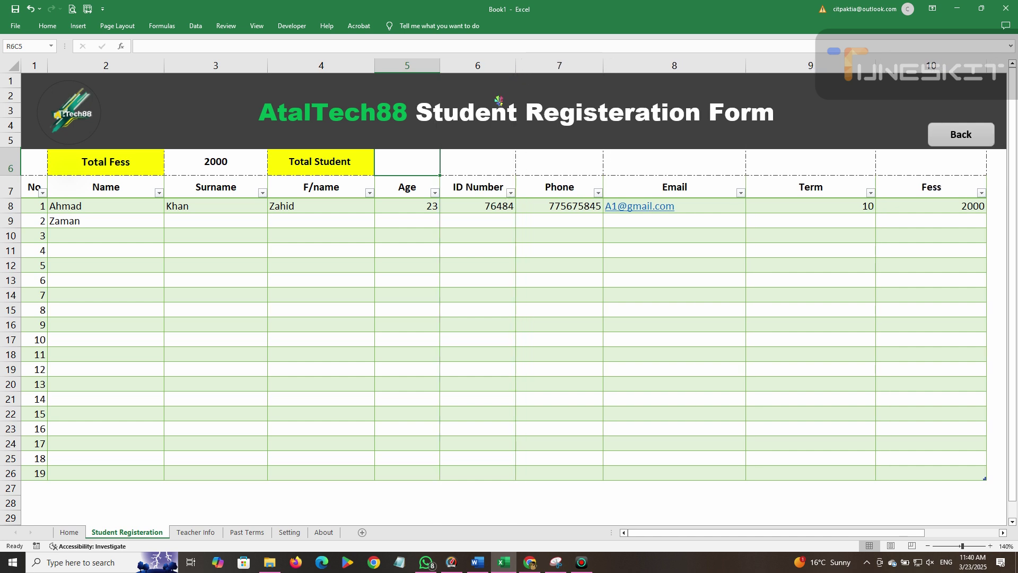
left_click_drag(440, 66, 459, 65)
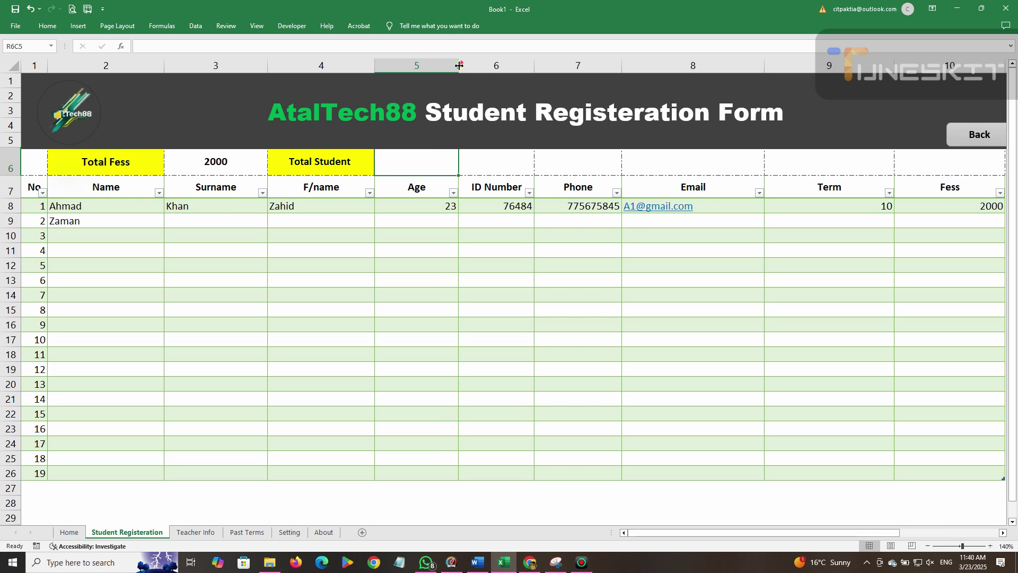
left_click_drag(534, 65, 530, 69)
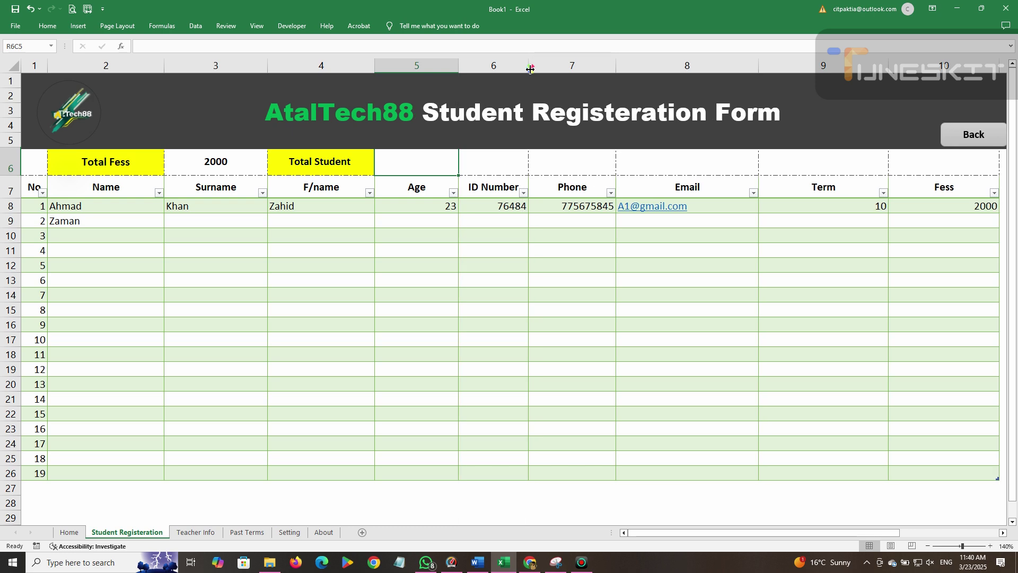
Nudge the Back shape slightly left, then start a SUBTOTAL formula beside Total Student.
left_click(955, 139)
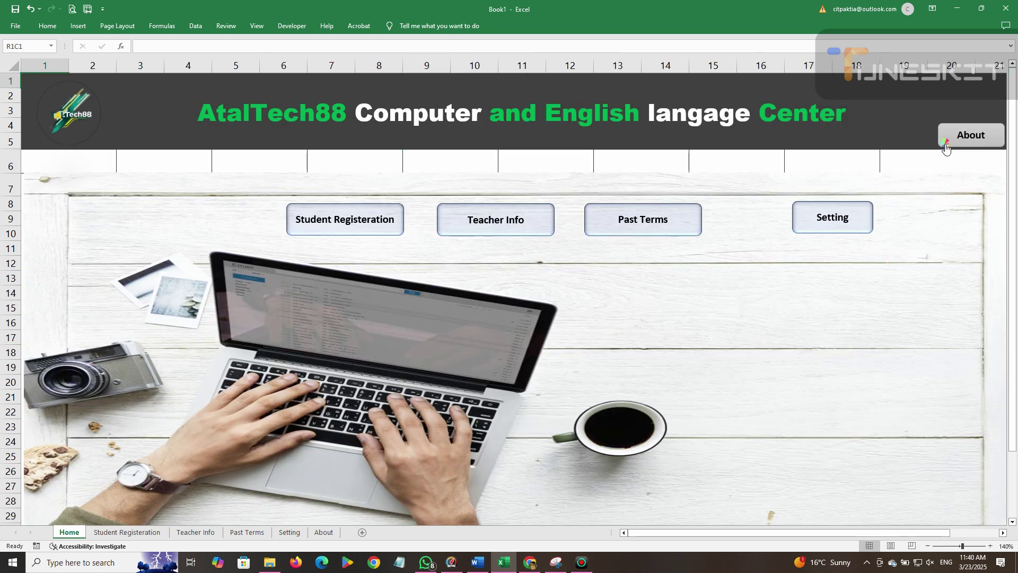
left_click(315, 222)
right_click(965, 152)
right_click(968, 144)
left_click(988, 143)
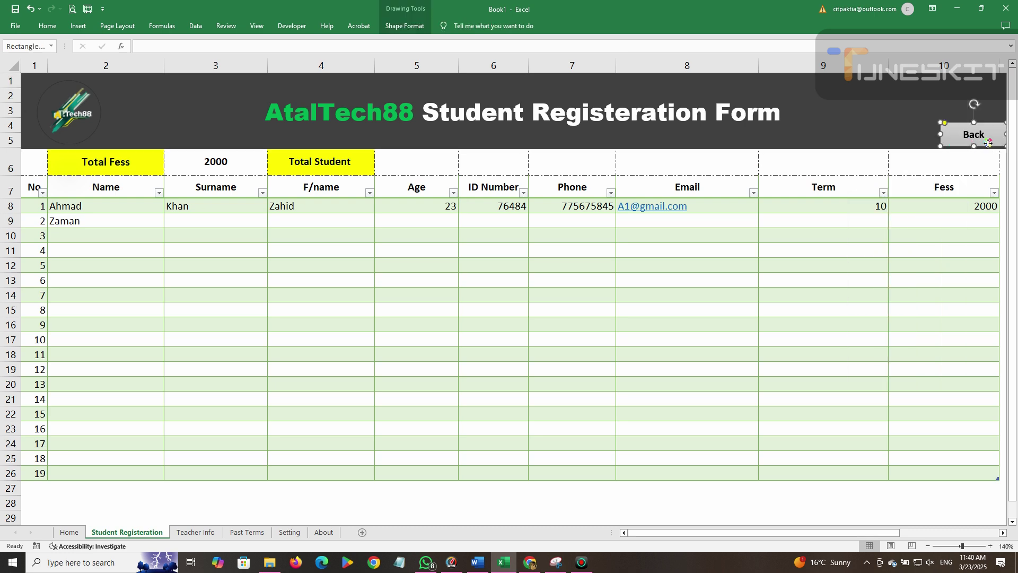
key("Left")
key("Left")
key("Left")
key("Left")
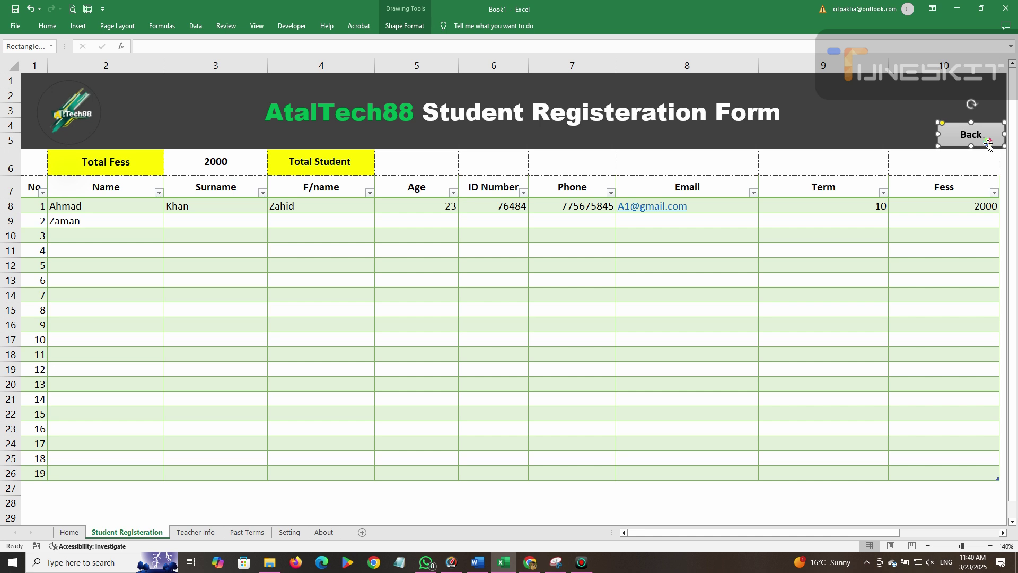
key("Left")
key("Left")
key("Left")
key("Left")
key("Left")
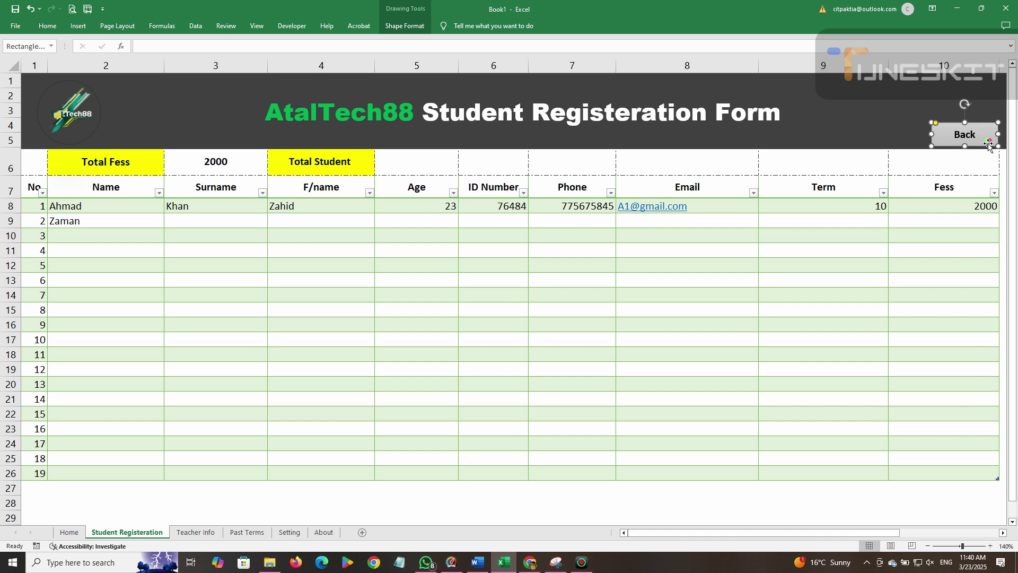
left_click(588, 337)
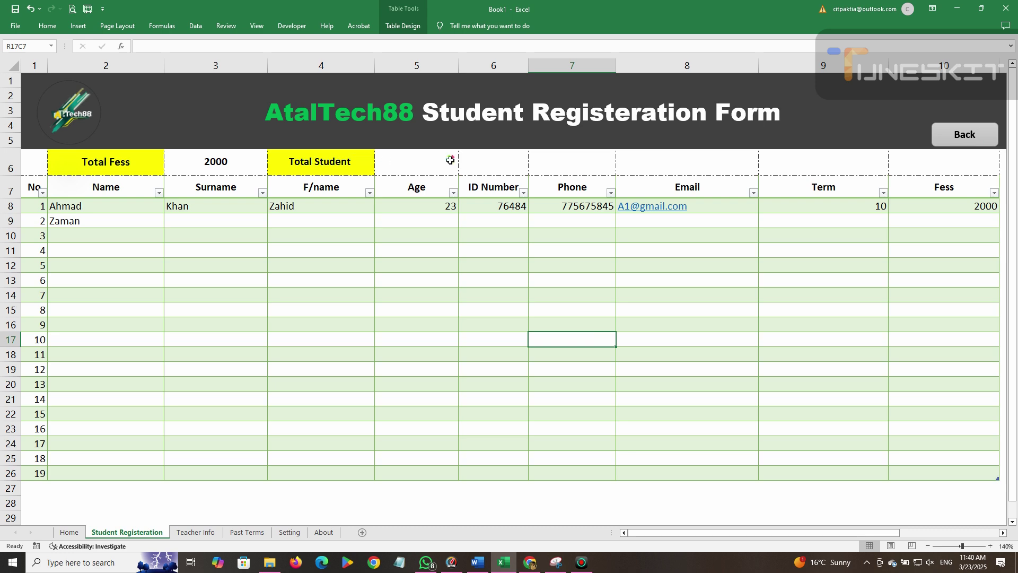
left_click(390, 168)
type("=")
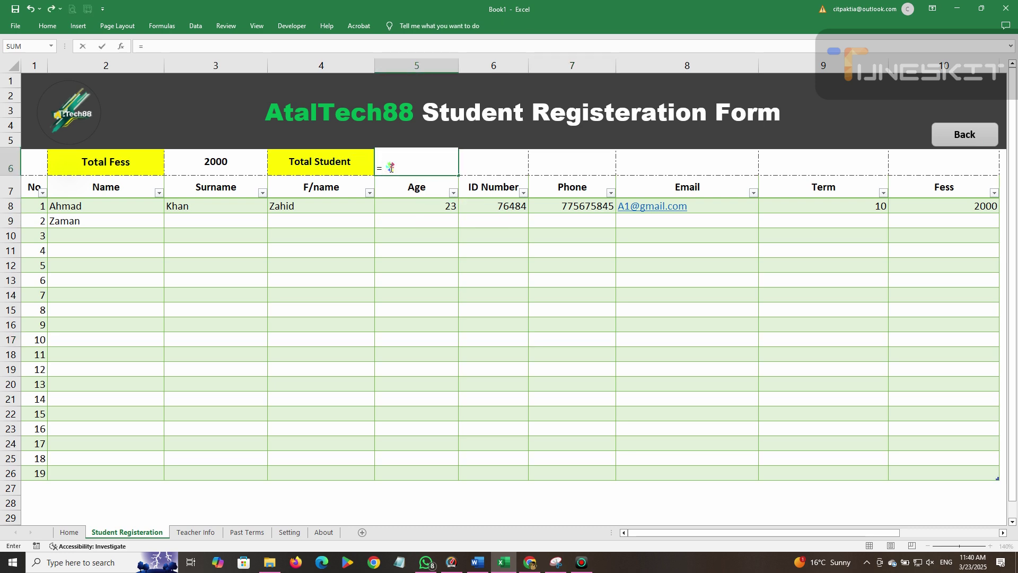
type("subto")
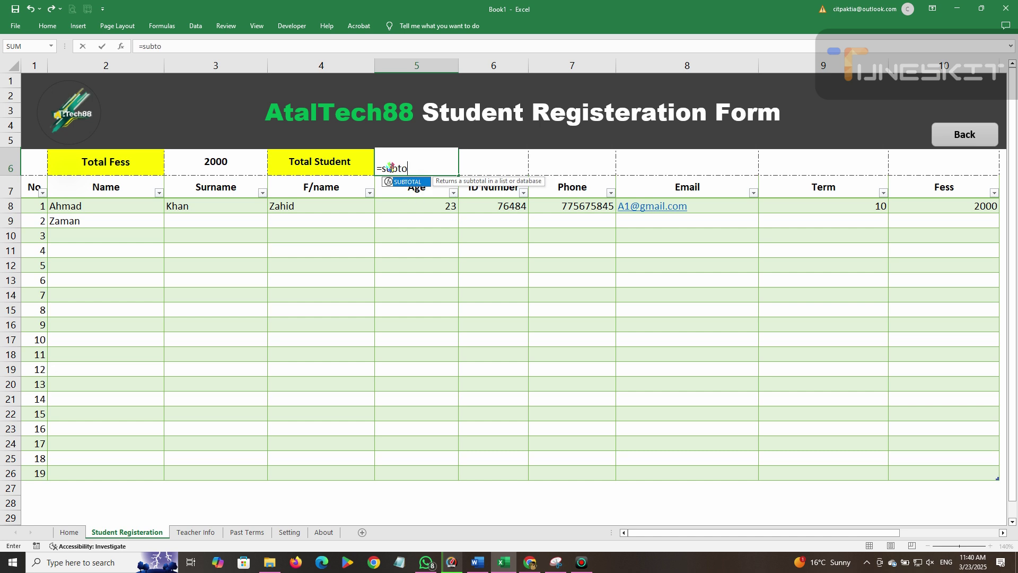
type("tal(")
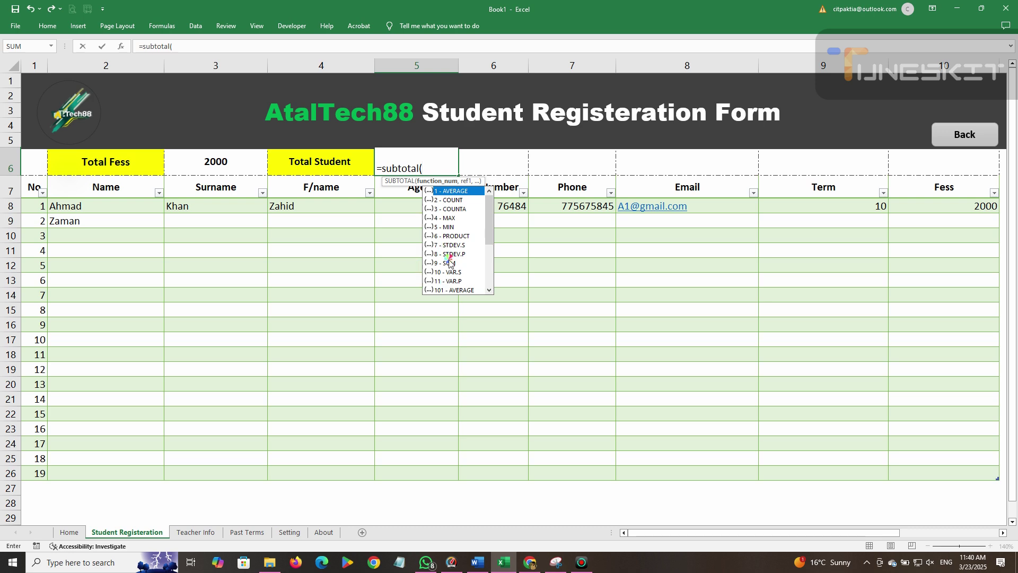
Build =SUBTOTAL(3,Table3[Name]) beside Total Student to count the names.
double_click(445, 262)
type(",")
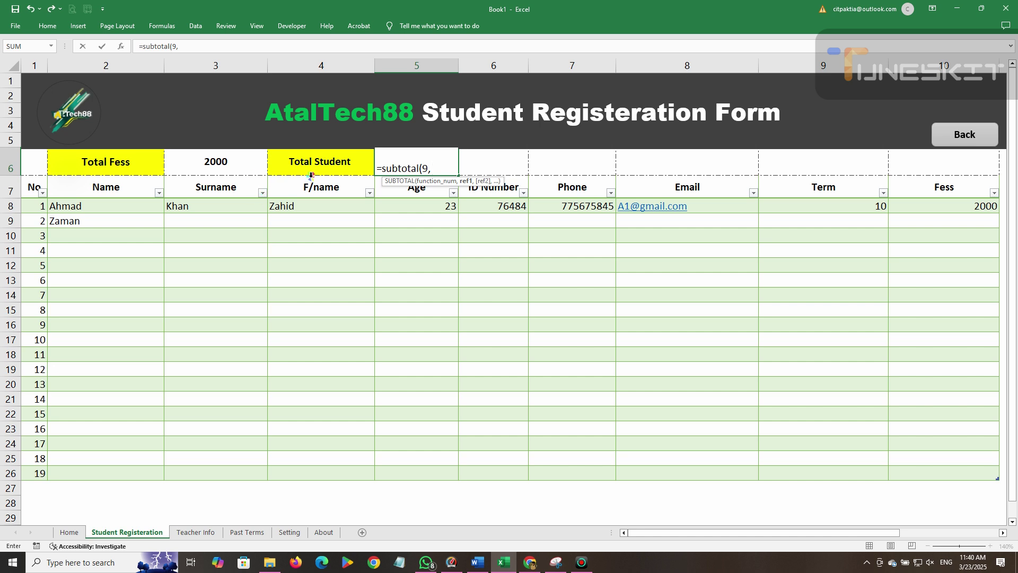
left_click(109, 209)
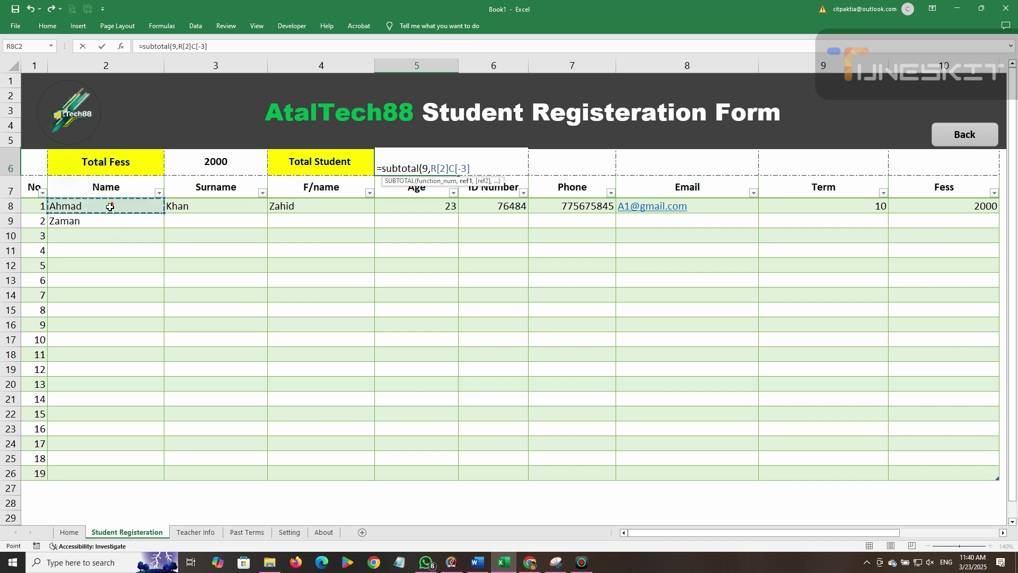
left_click_drag(110, 207, 114, 474)
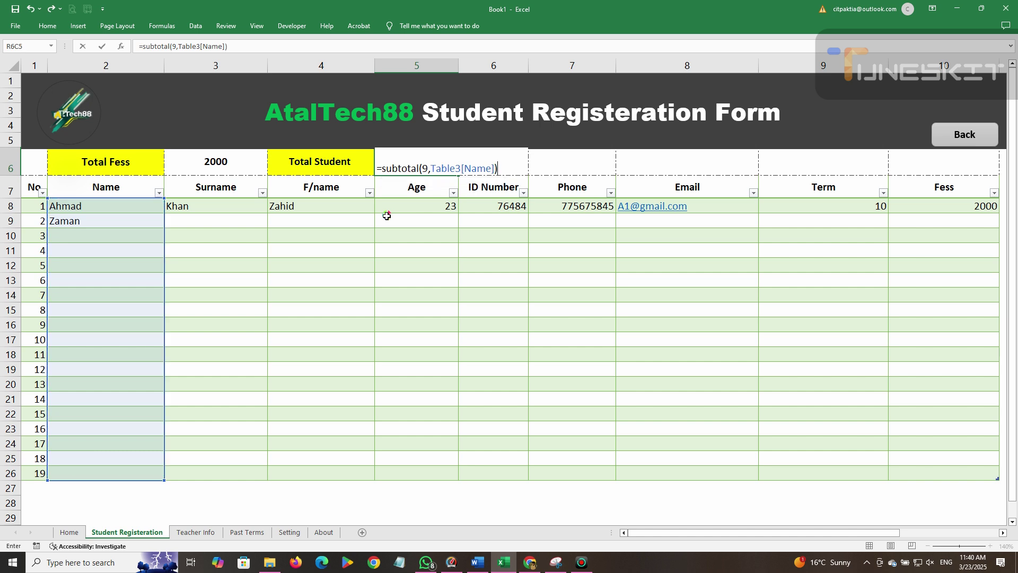
key("Return")
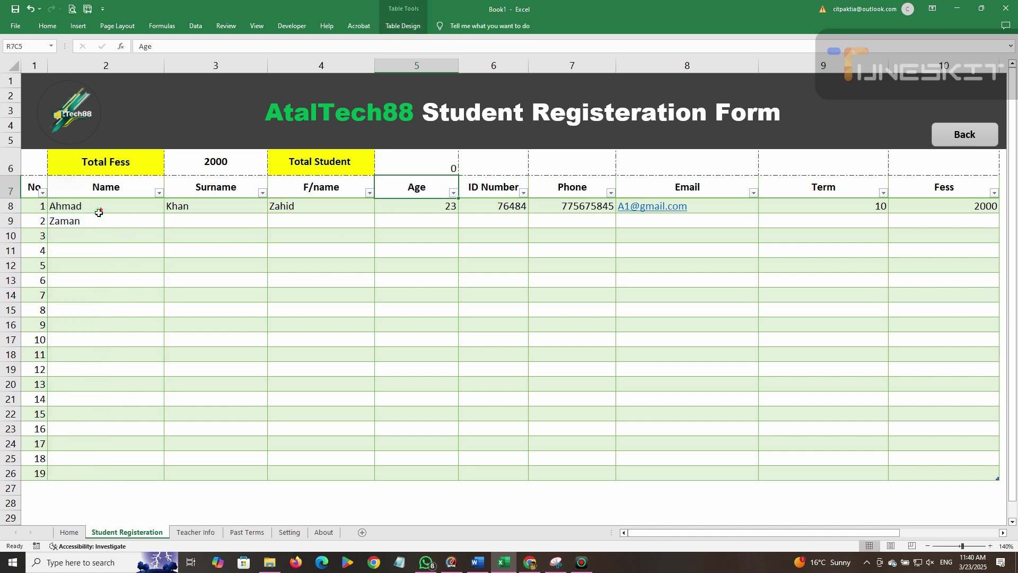
double_click(386, 158)
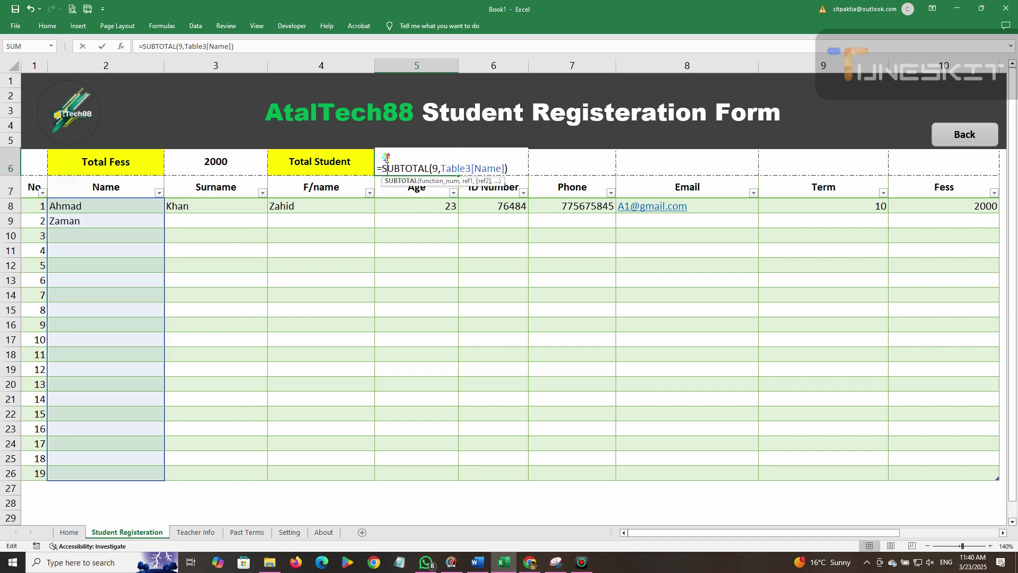
left_click(435, 168)
key("BackSpace")
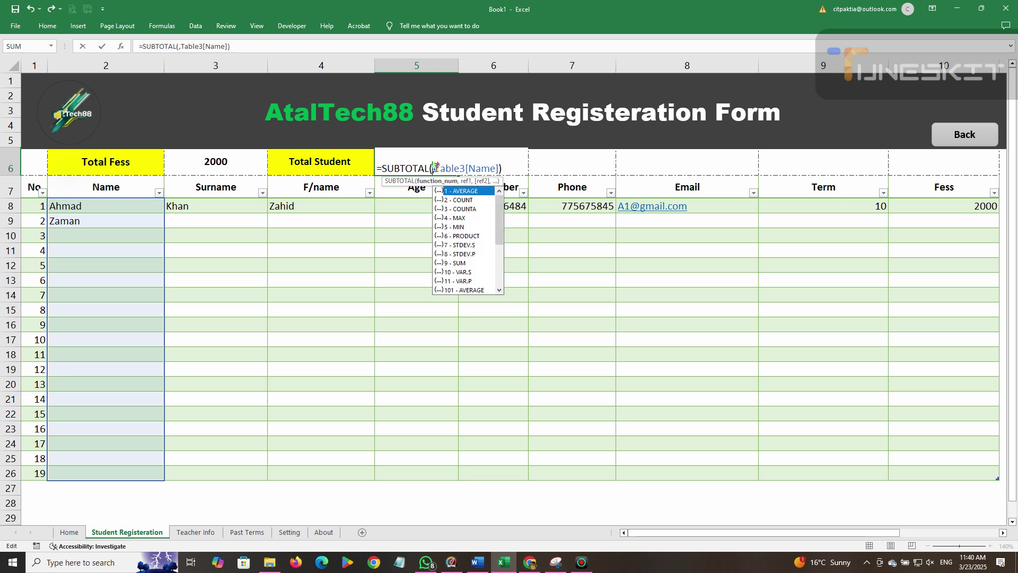
left_click(468, 210)
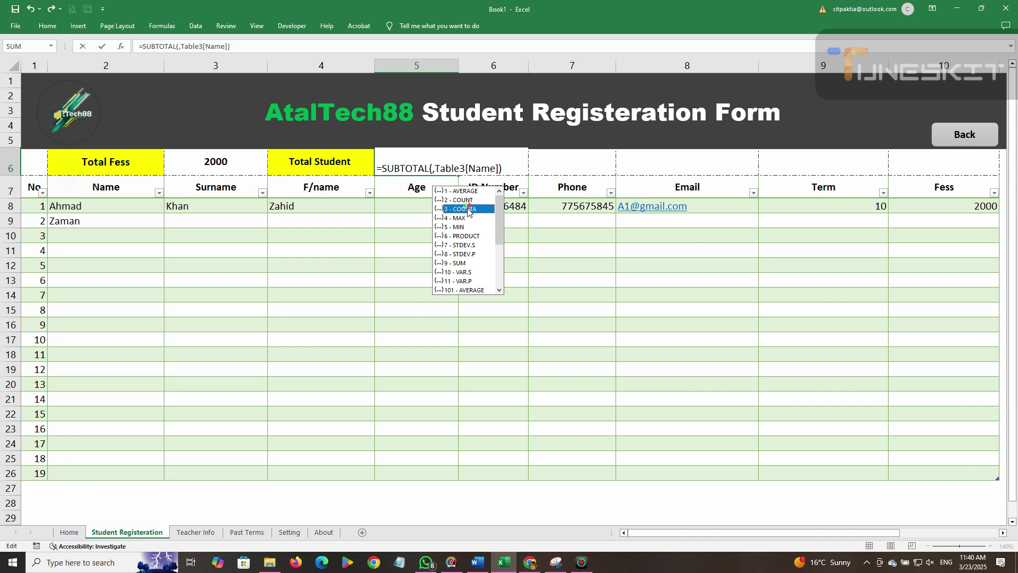
double_click(469, 210)
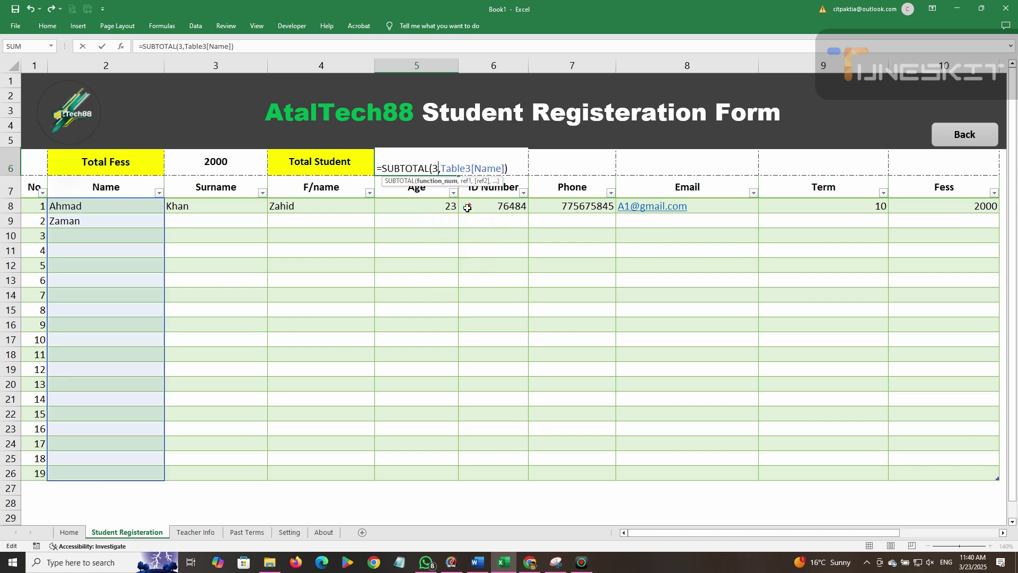
left_click(513, 173)
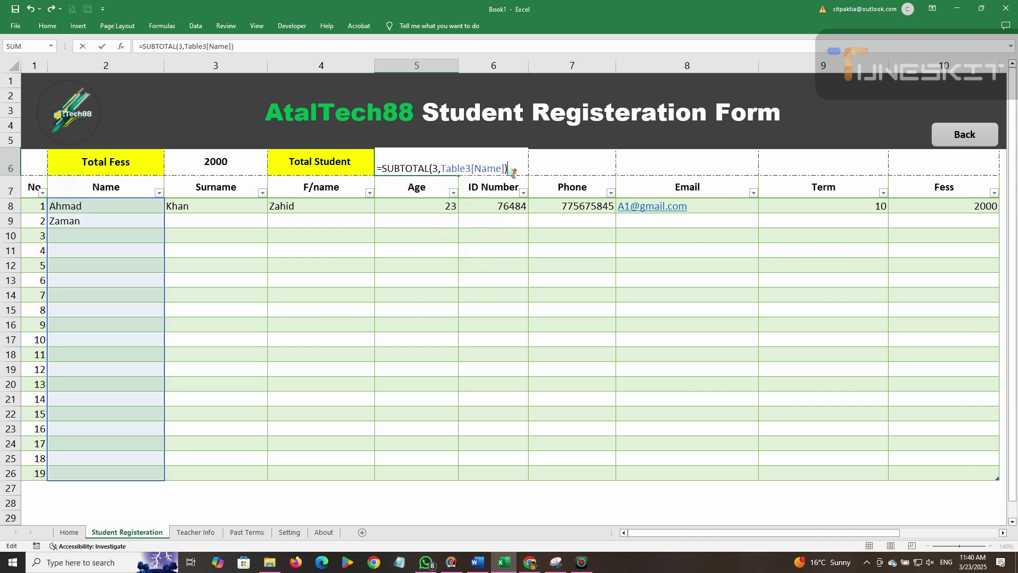
key("Return")
Centre the Total Student count of 2 horizontally and vertically.
left_click(118, 209)
left_click(116, 218)
left_click(451, 168)
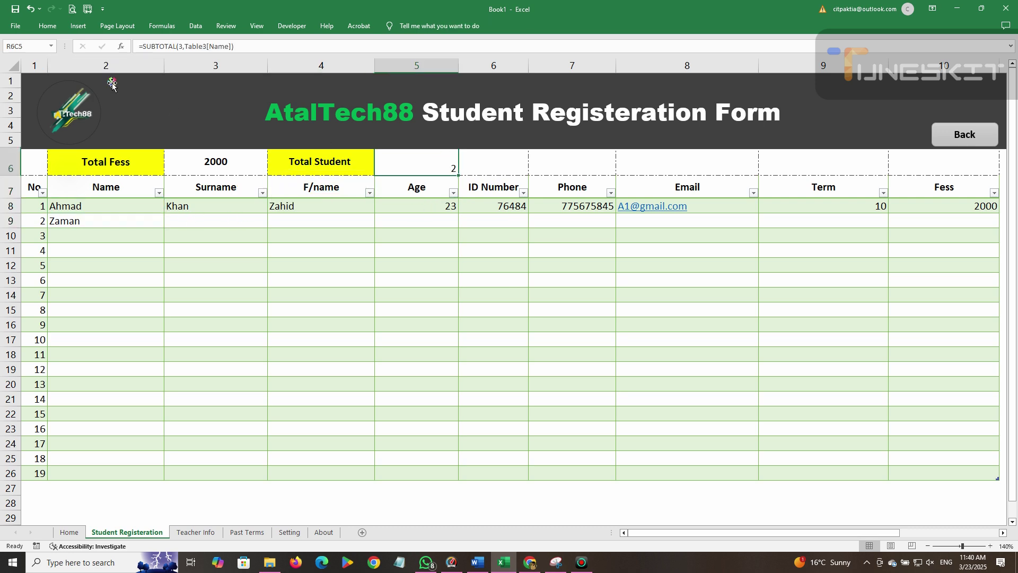
left_click(48, 26)
left_click(233, 62)
left_click(233, 46)
left_click(149, 348)
left_click(91, 234)
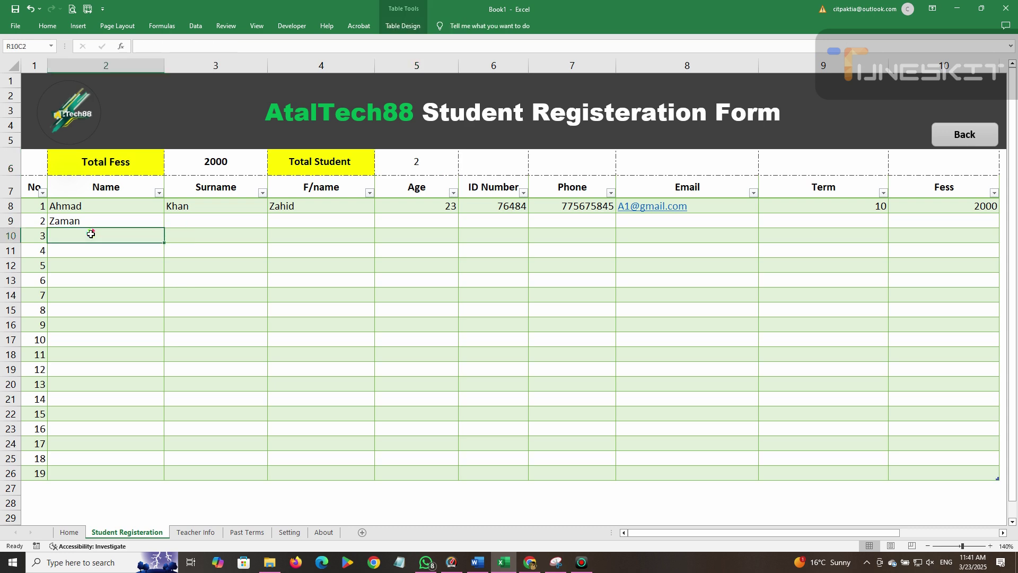
Enter six more student names down the Name column.
key("Return")
key("Return")
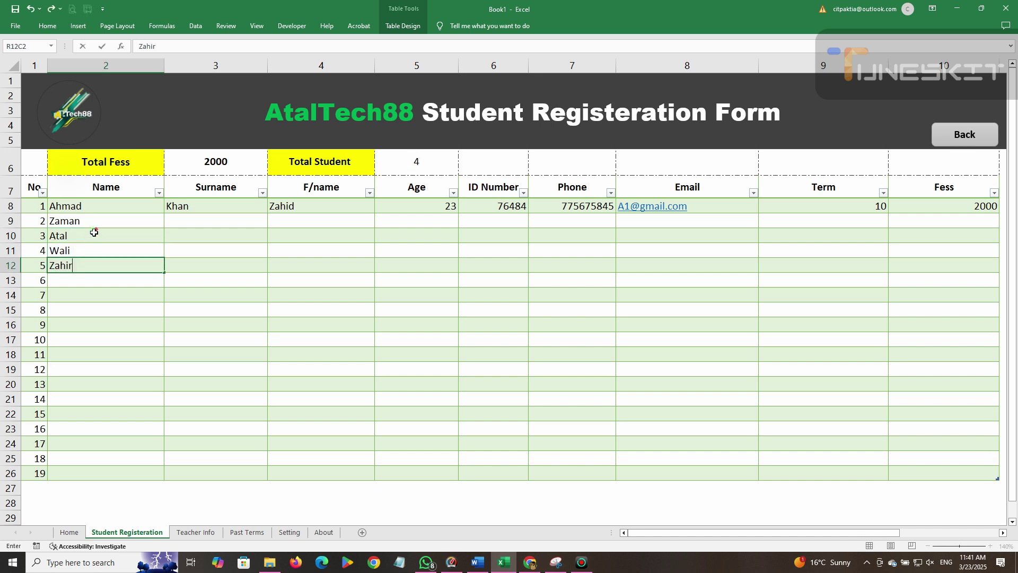
key("Return")
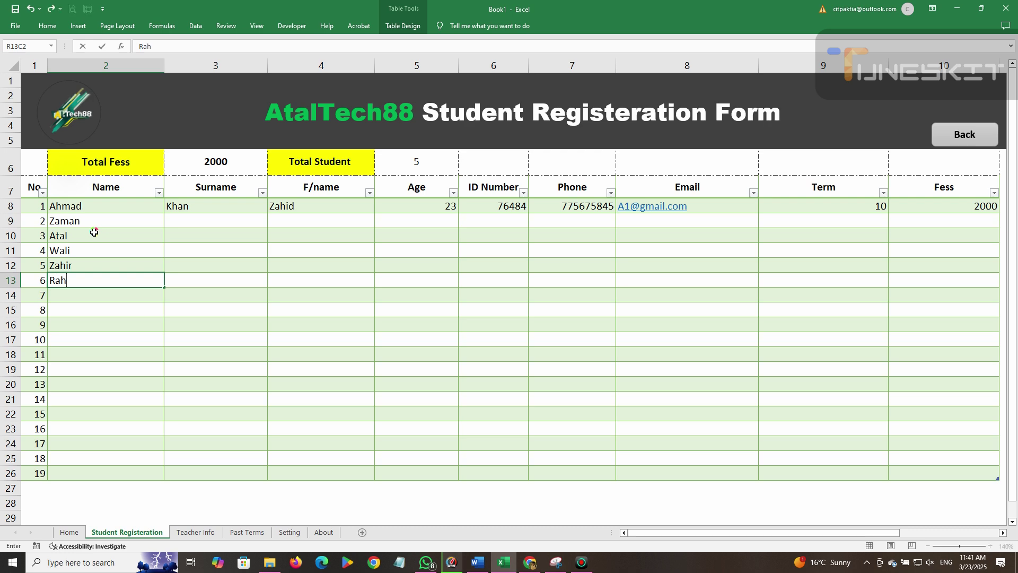
key("Return")
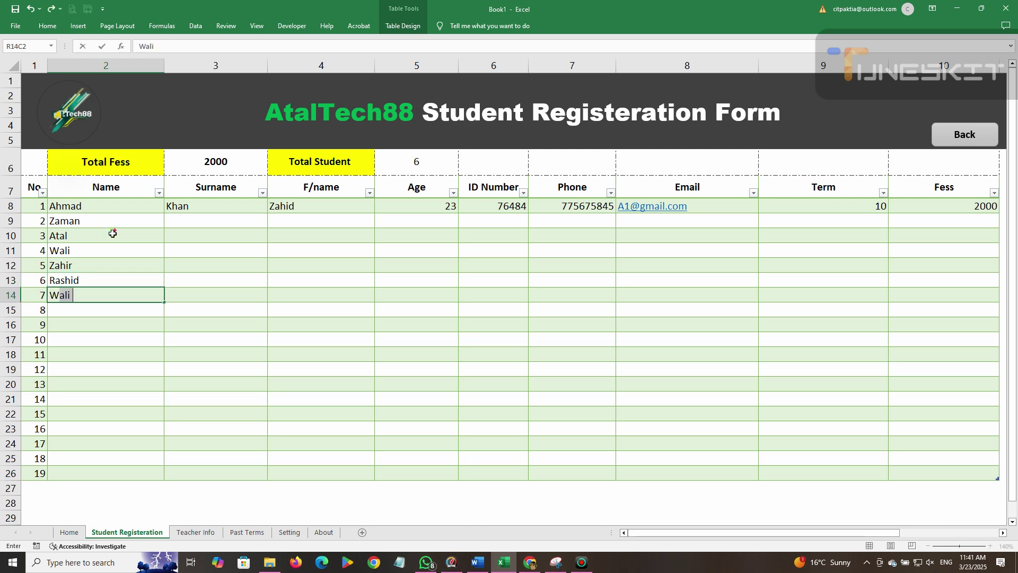
key("Return")
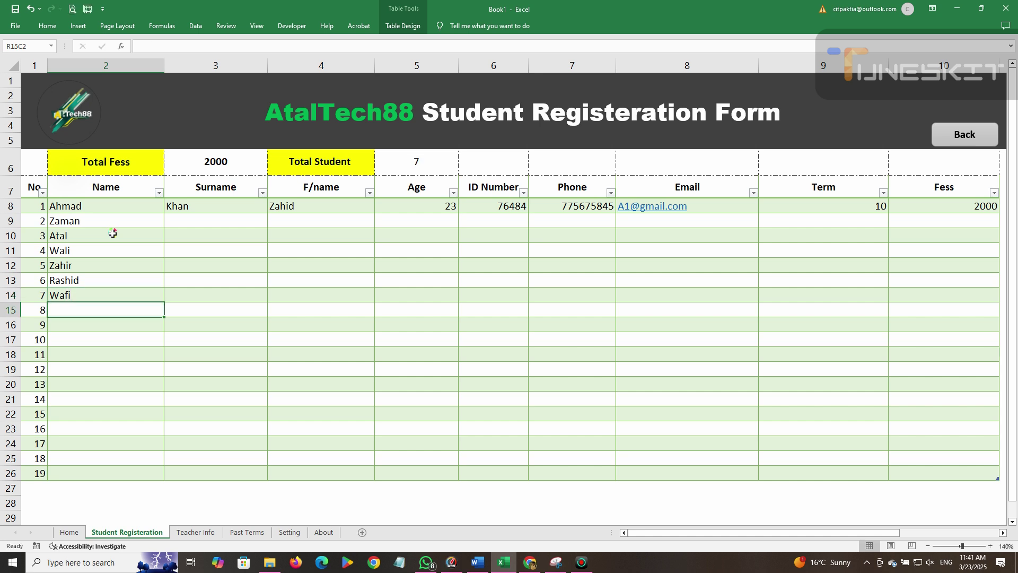
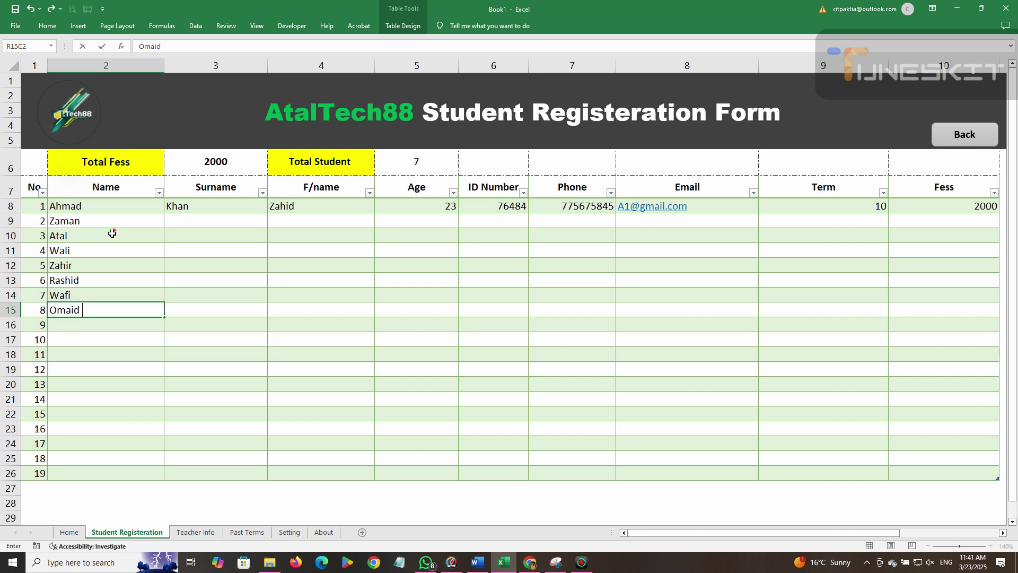
key("Return")
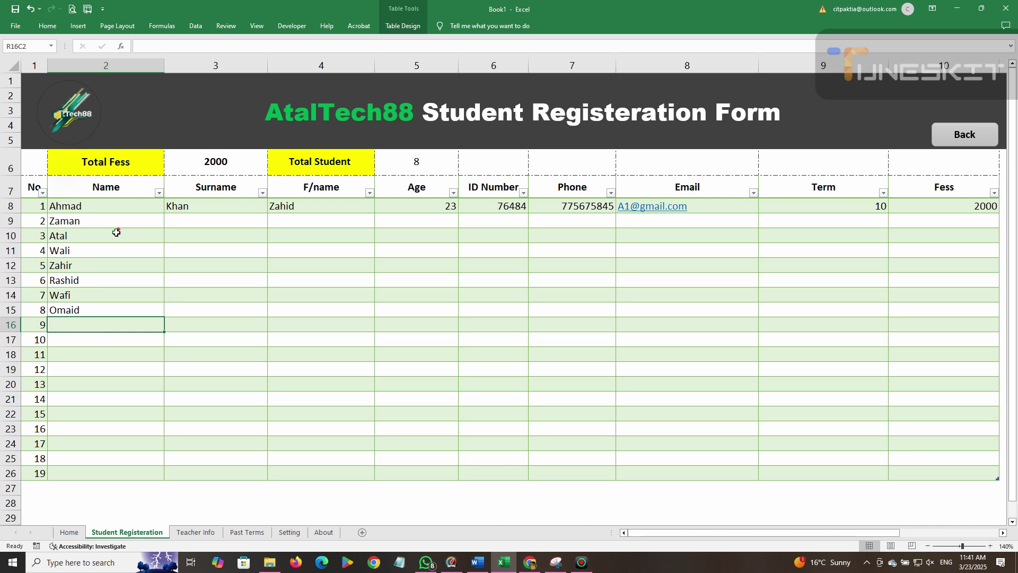
Add the remaining six student names so Total Student reads 14.
type("Azmat")
key("Return")
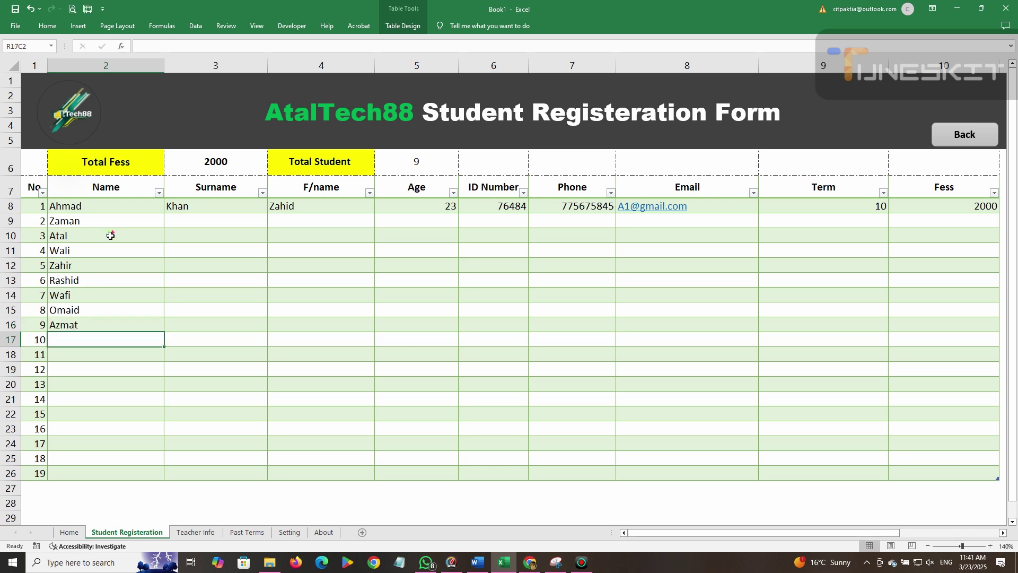
type("Nabi")
key("Return")
type("Watan")
key("Return")
type("Asad")
key("Return")
type("Didar")
key("Return")
type("NE")
key("BackSpace")
type("esar")
left_click(170, 325)
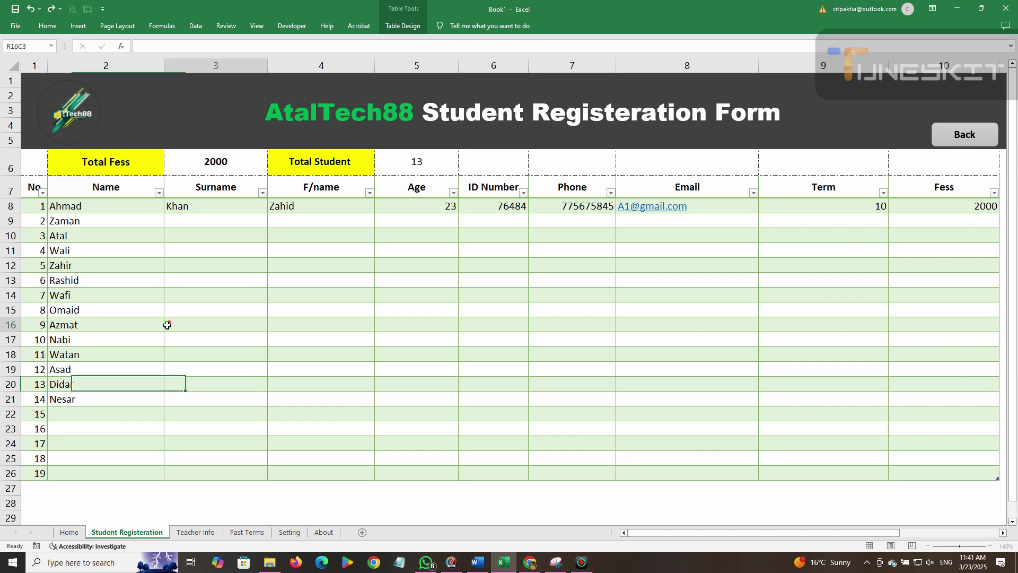
left_click(430, 157)
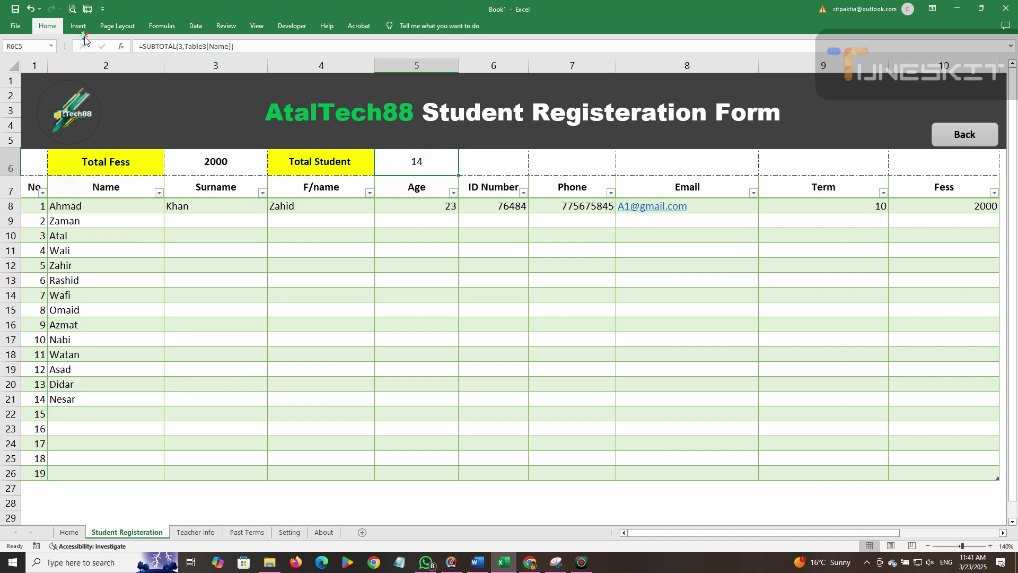
Give the Total Student label cell a red fill and white font colour.
left_click(48, 26)
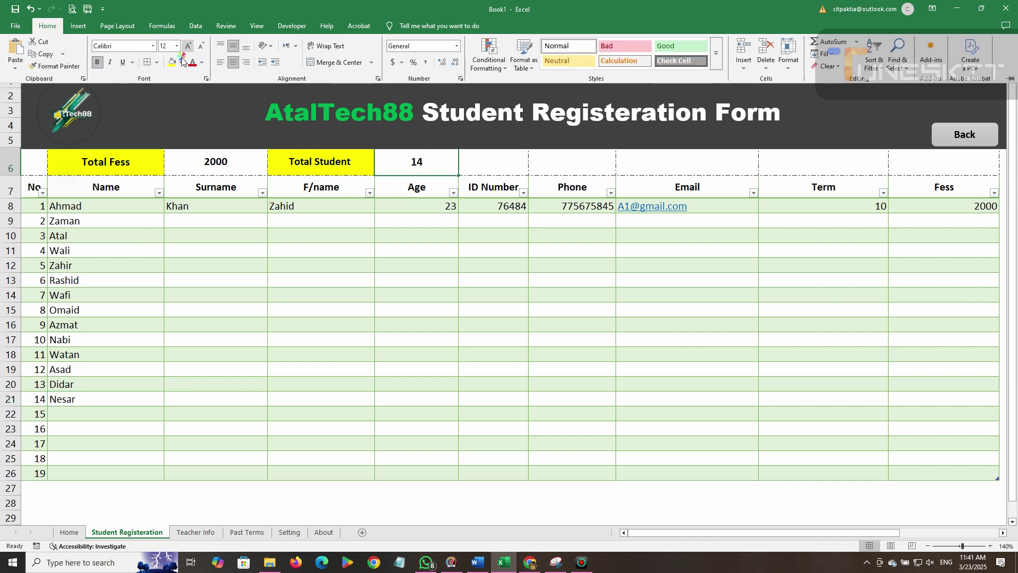
left_click(309, 163)
left_click(309, 163)
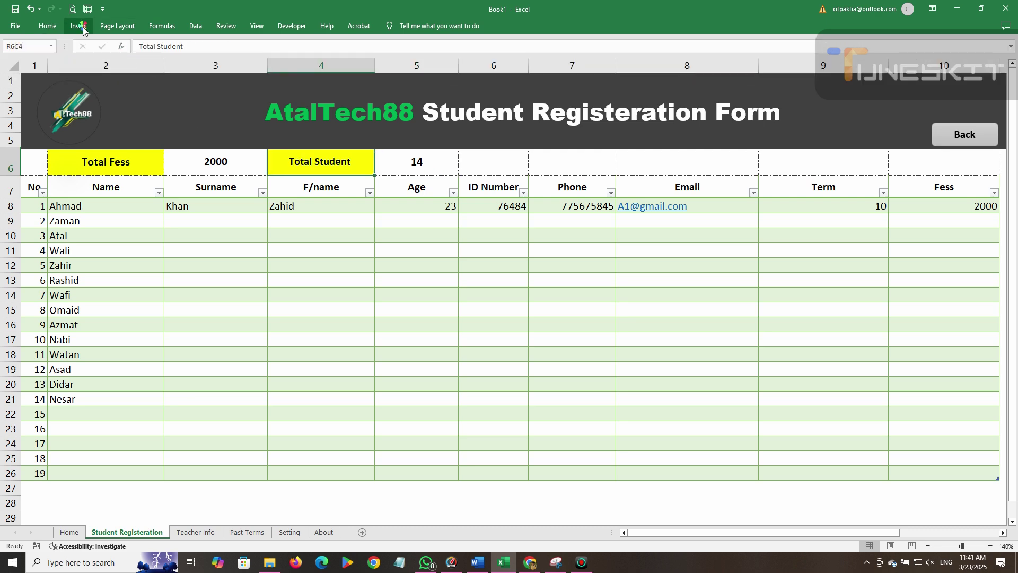
left_click(48, 26)
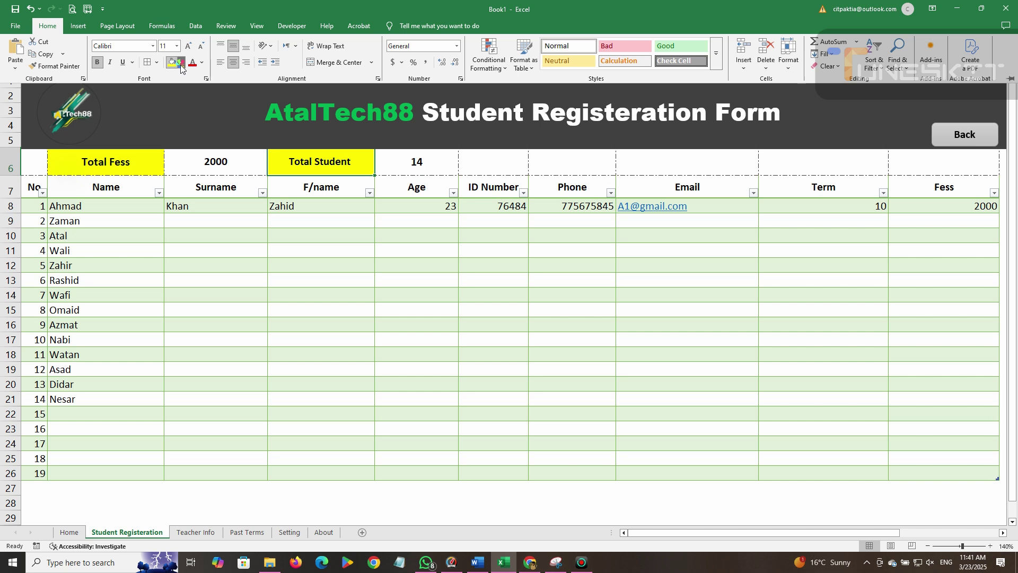
left_click(181, 62)
left_click(188, 218)
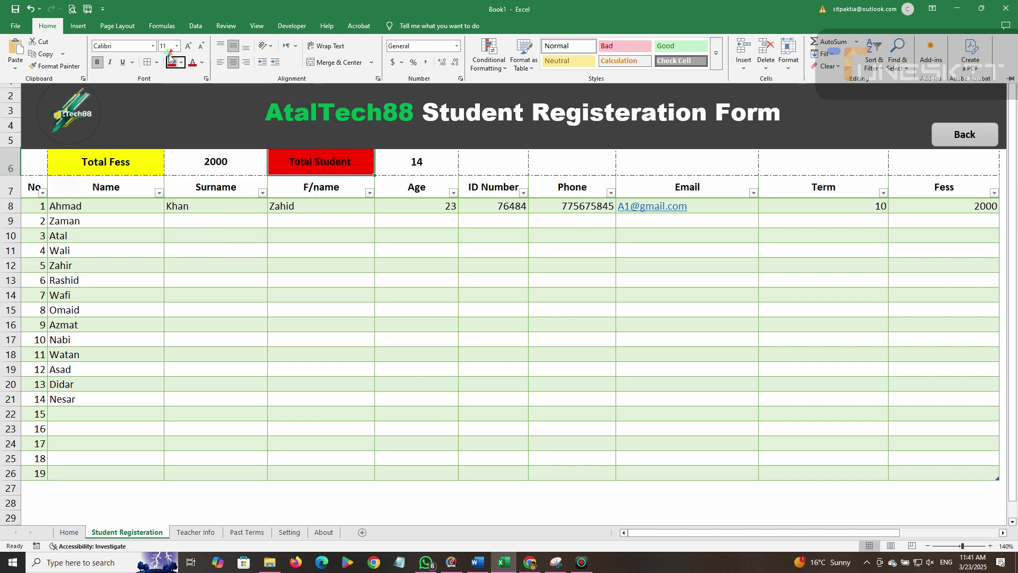
left_click(202, 63)
left_click(196, 126)
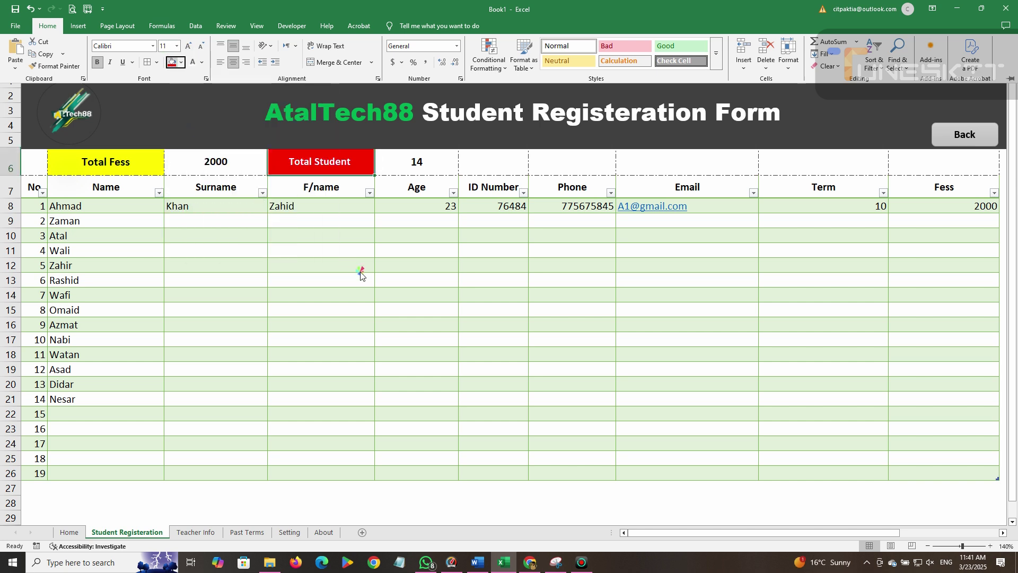
left_click(494, 165)
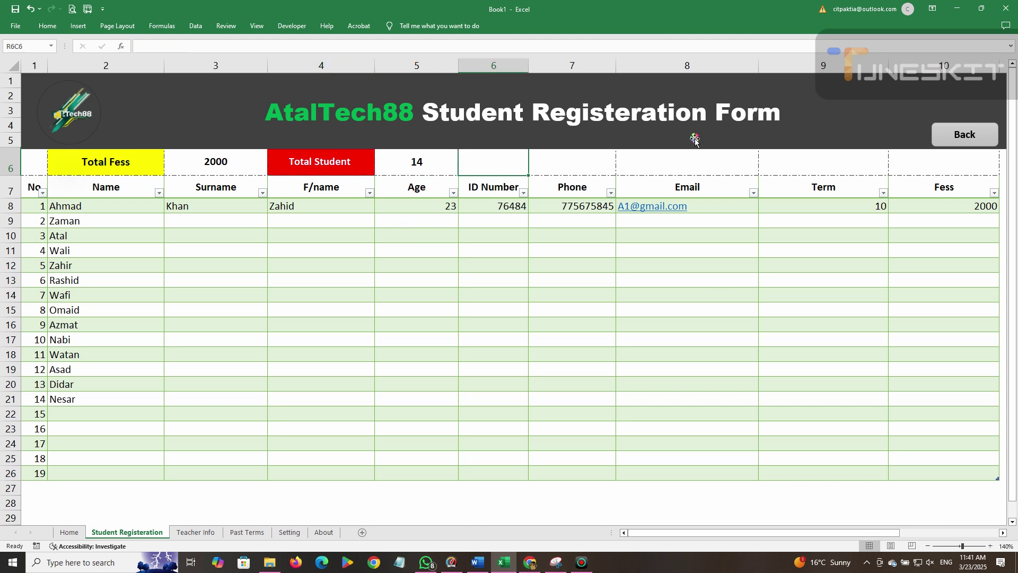
left_click(625, 167)
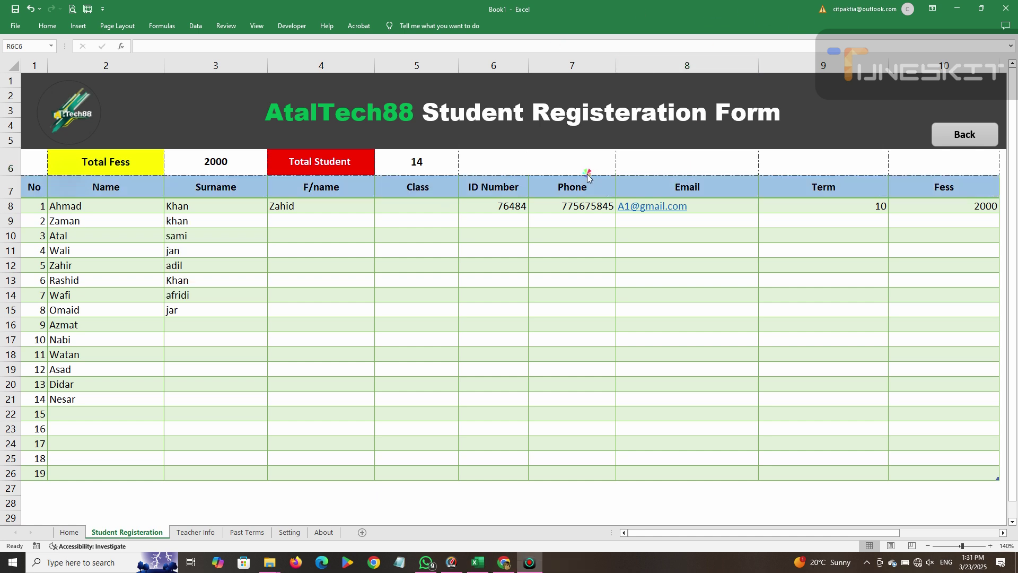
Apply Merge & Center to the empty row 6 cells from ID Number to Fess.
left_click(561, 167)
left_click_drag(610, 161, 901, 156)
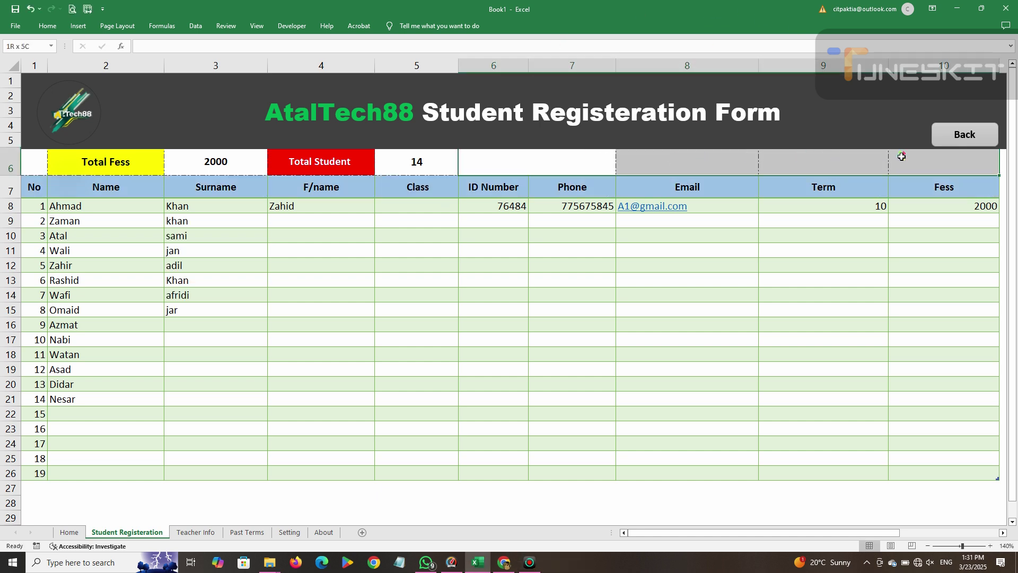
left_click(48, 26)
left_click(321, 63)
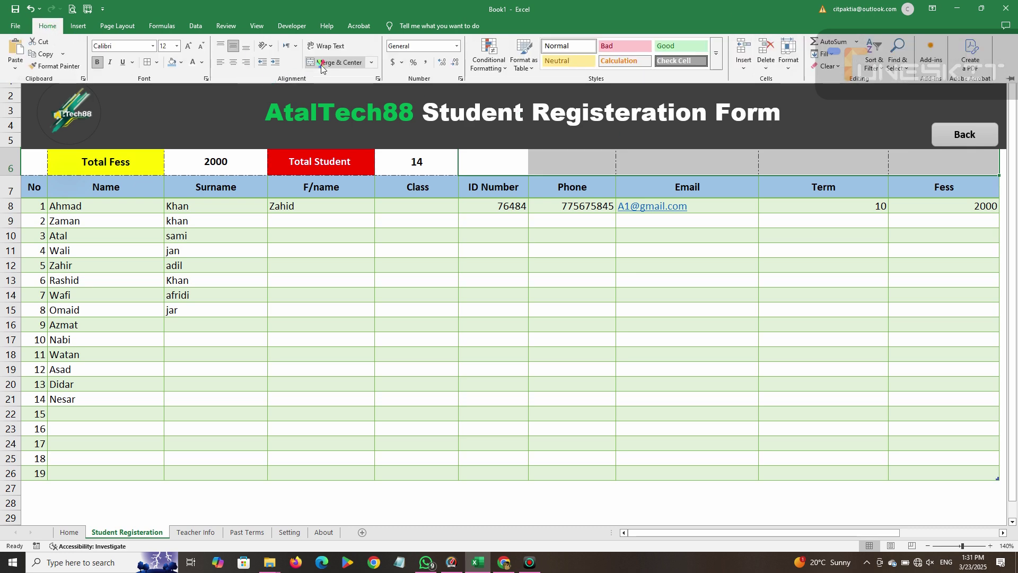
left_click(321, 63)
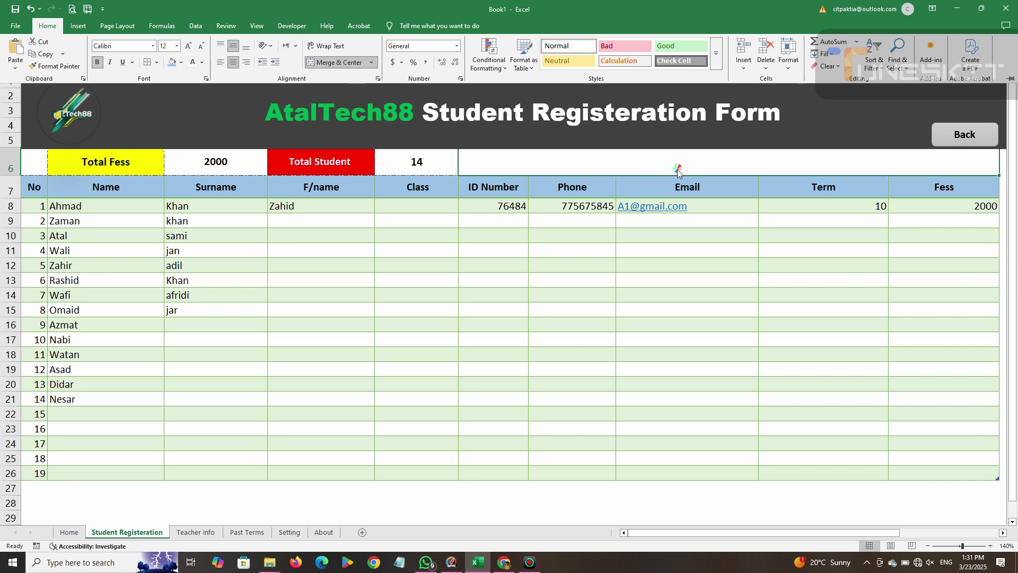
Type the row 6 note 'This columns show information about total student and total fesses'.
type("d")
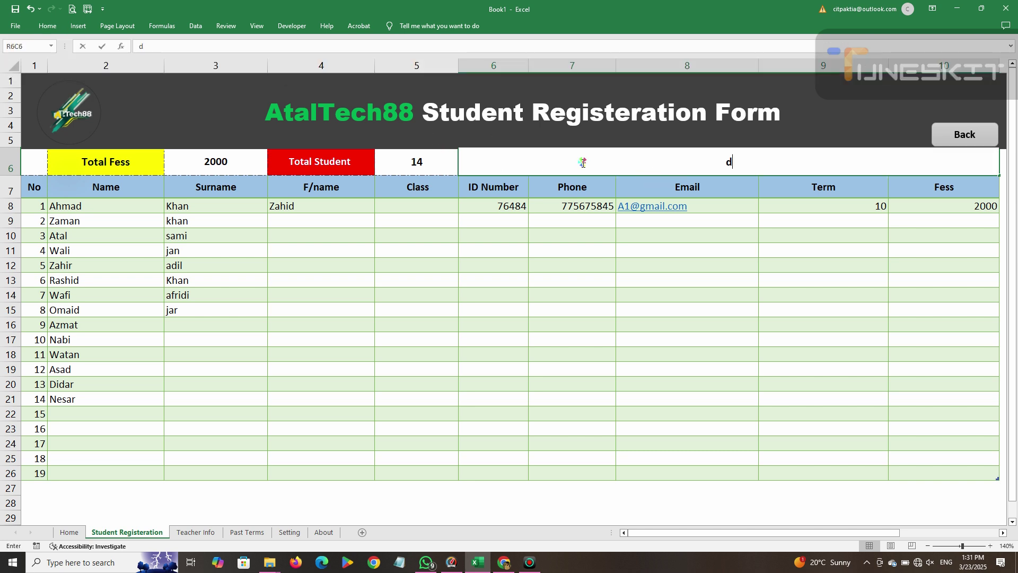
key("BackSpace")
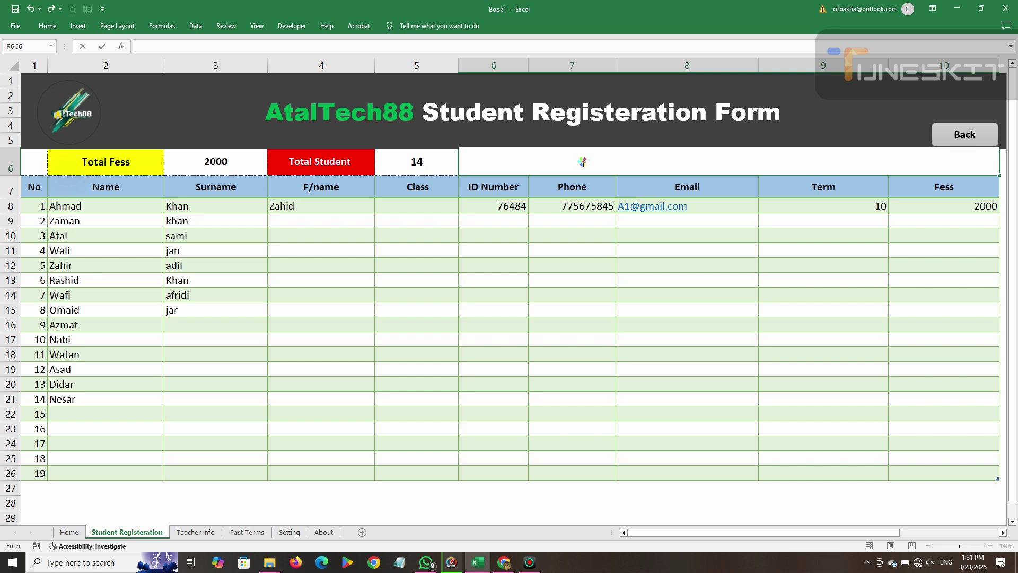
type("Yhou")
key("BackSpace")
key("BackSpace")
key("BackSpace")
key("BackSpace")
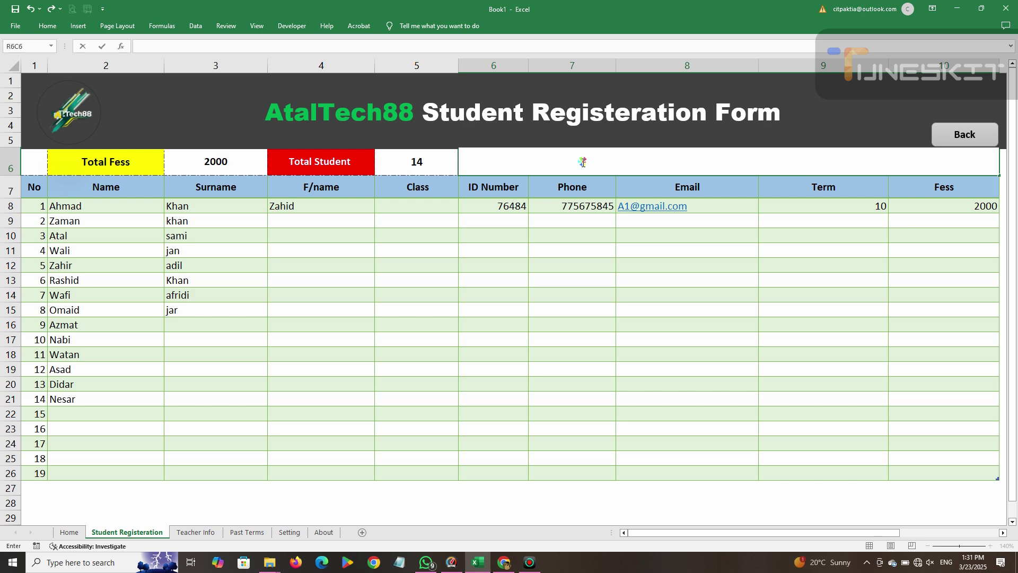
type("This co")
type("lum")
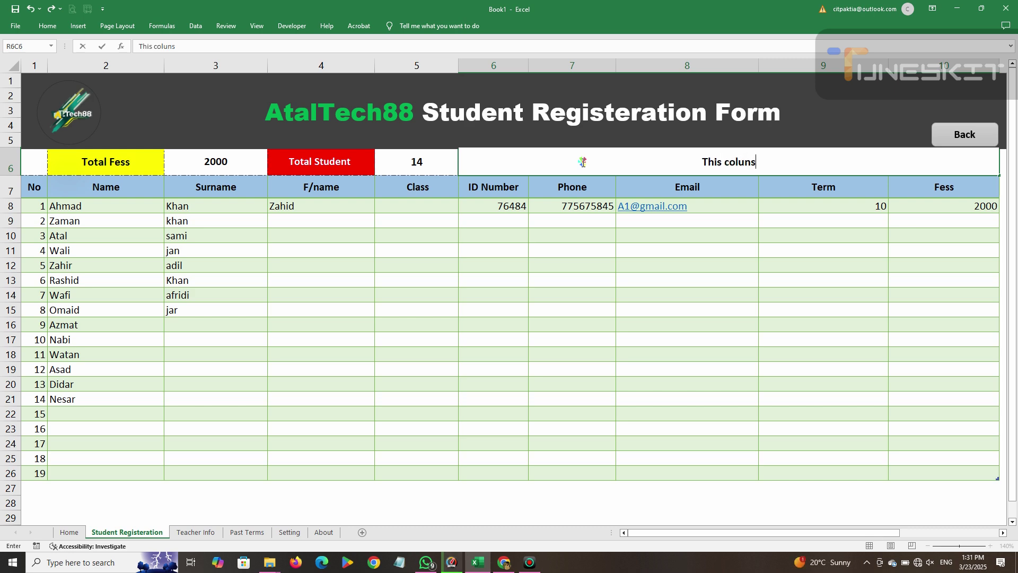
type("ns show ")
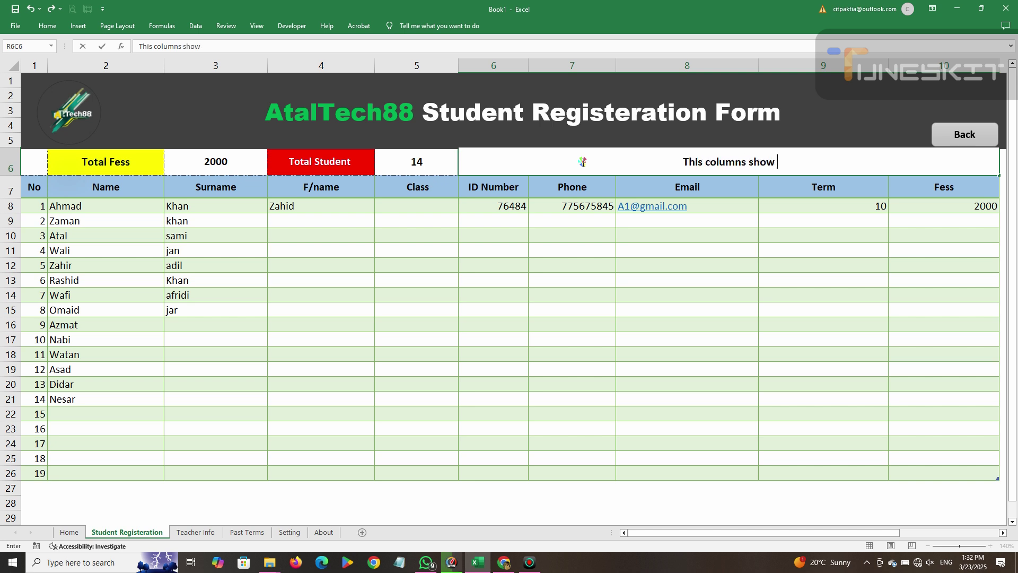
type("informa")
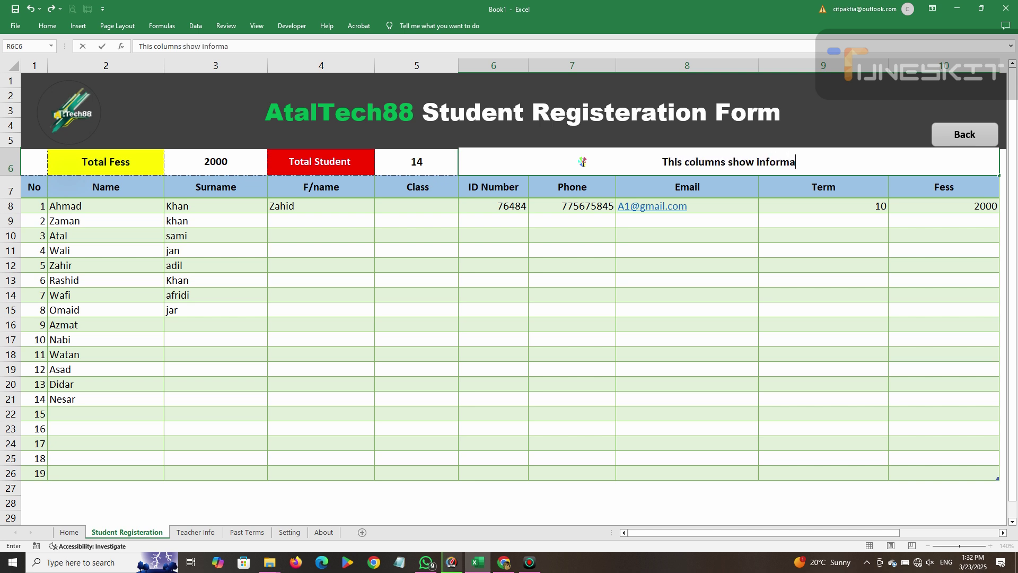
type("tion about to")
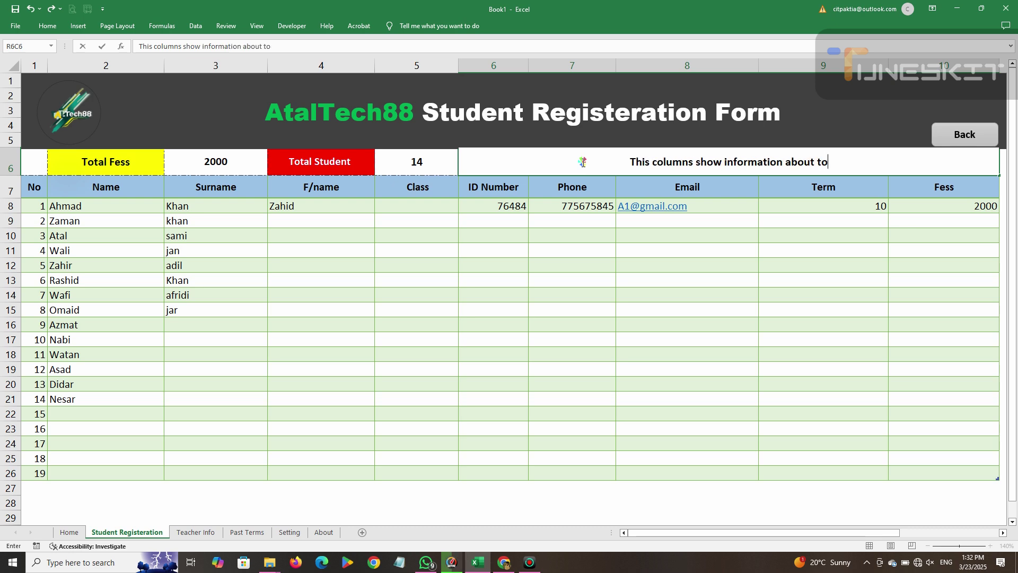
type("tal student and toa")
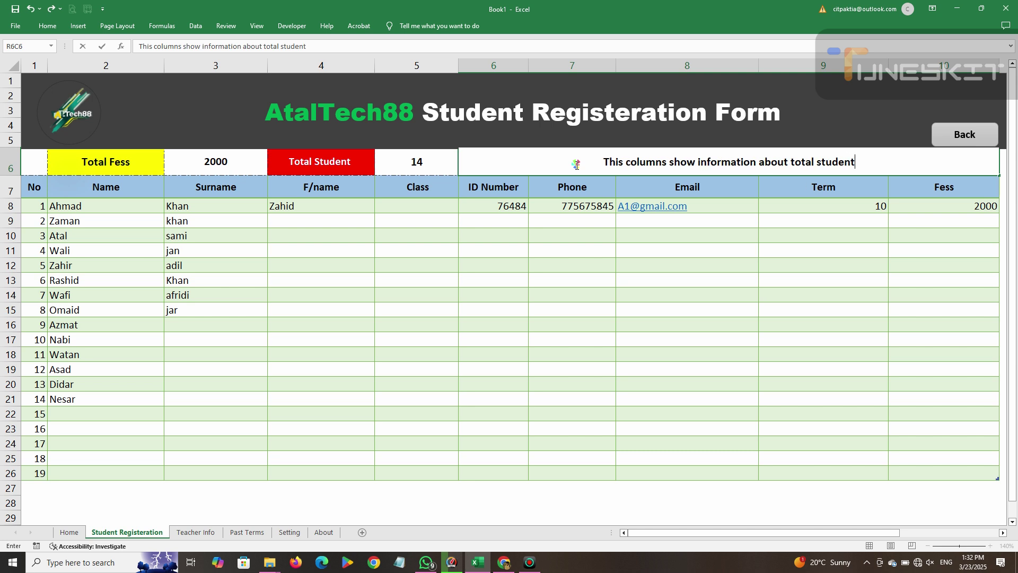
key("BackSpace")
key("BackSpace")
type("otal fes")
key("BackSpace")
key("BackSpace")
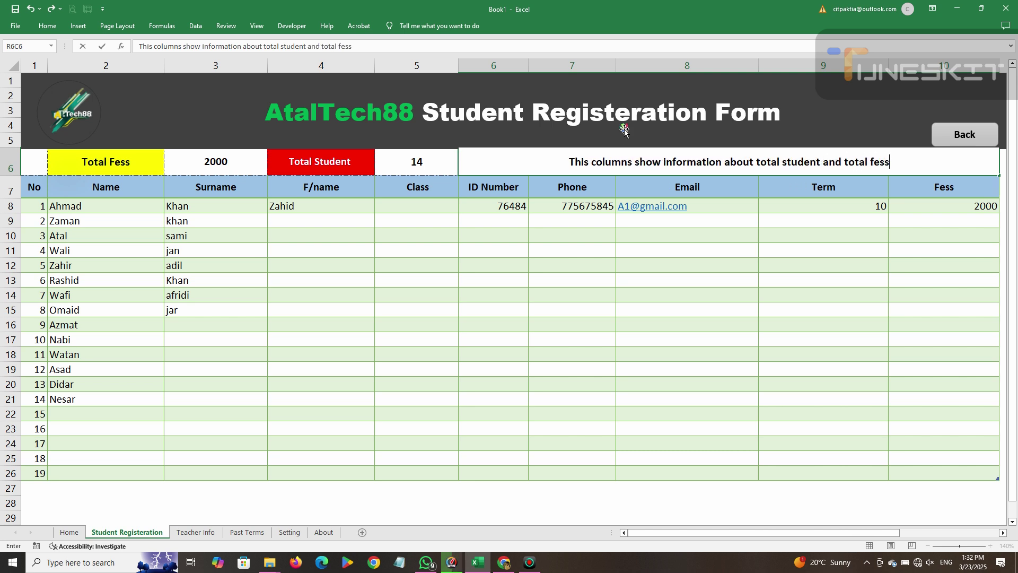
type("esses")
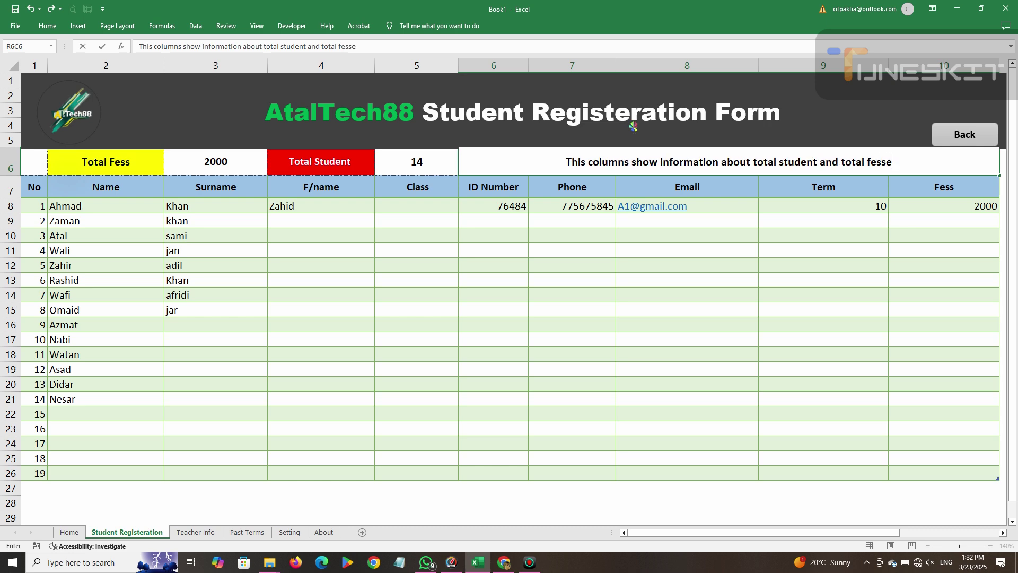
Replace the word 'columns' with 'Row' in the note and reselect the note cell.
double_click(614, 164)
type("Row")
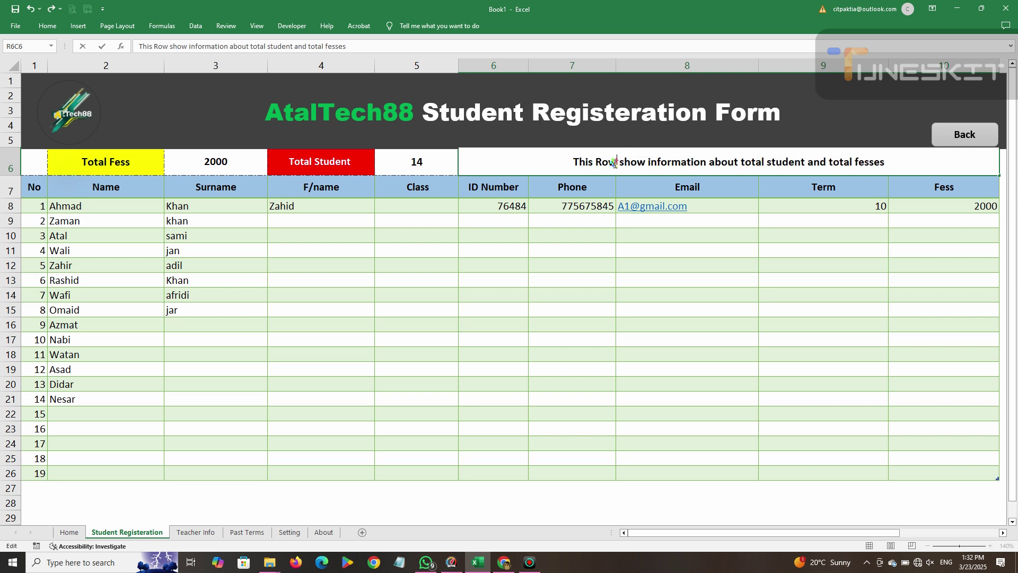
left_click(756, 253)
left_click(700, 168)
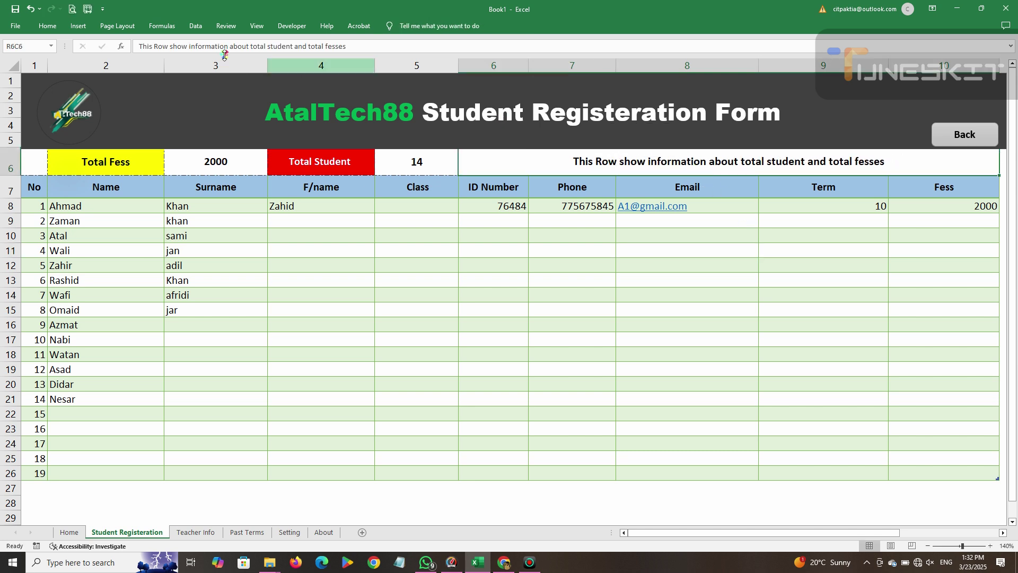
left_click(48, 25)
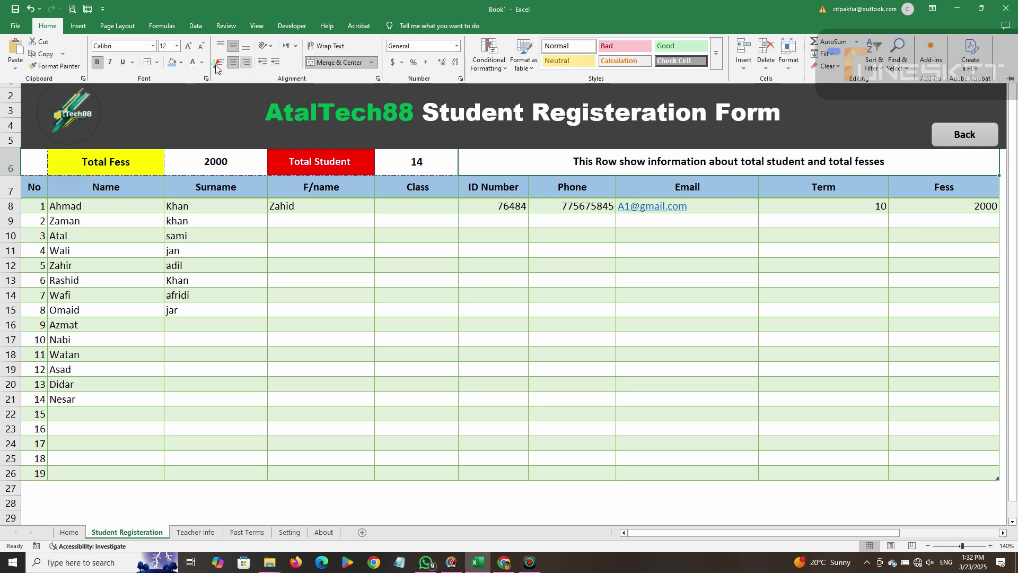
Give the row 6 note cell a light gold fill and 14-point text.
left_click(202, 62)
left_click(181, 62)
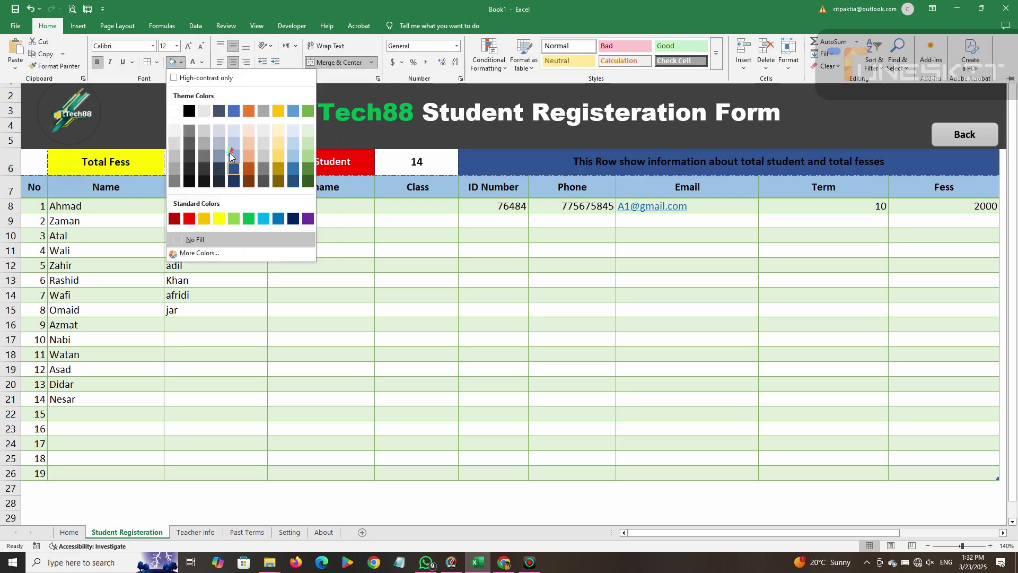
left_click(281, 147)
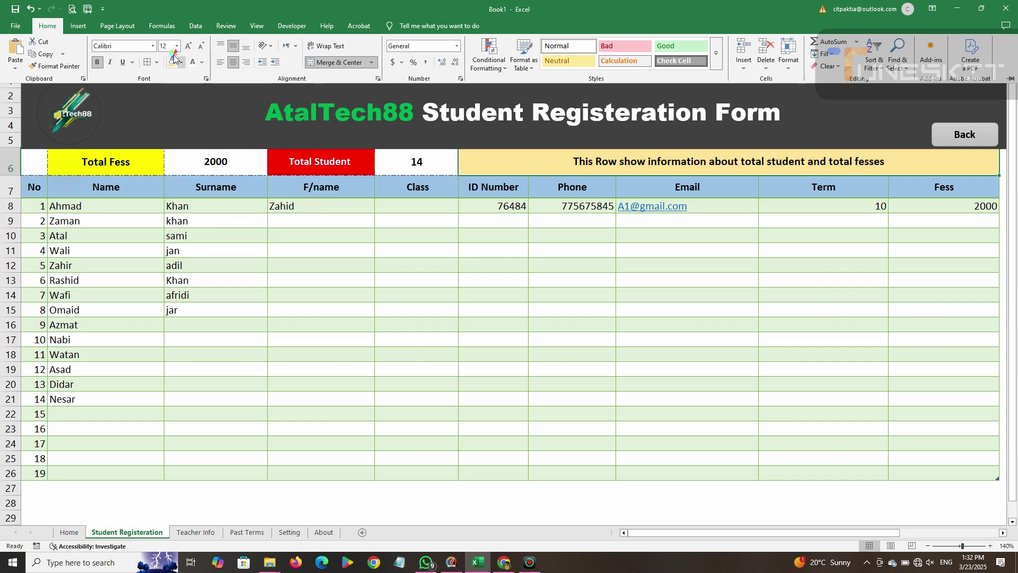
left_click(189, 46)
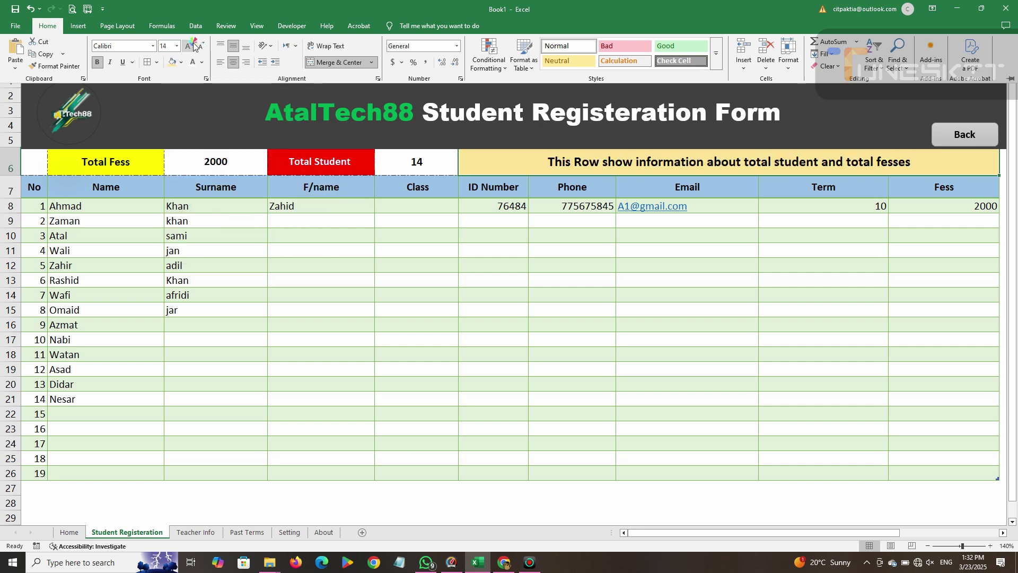
left_click(428, 336)
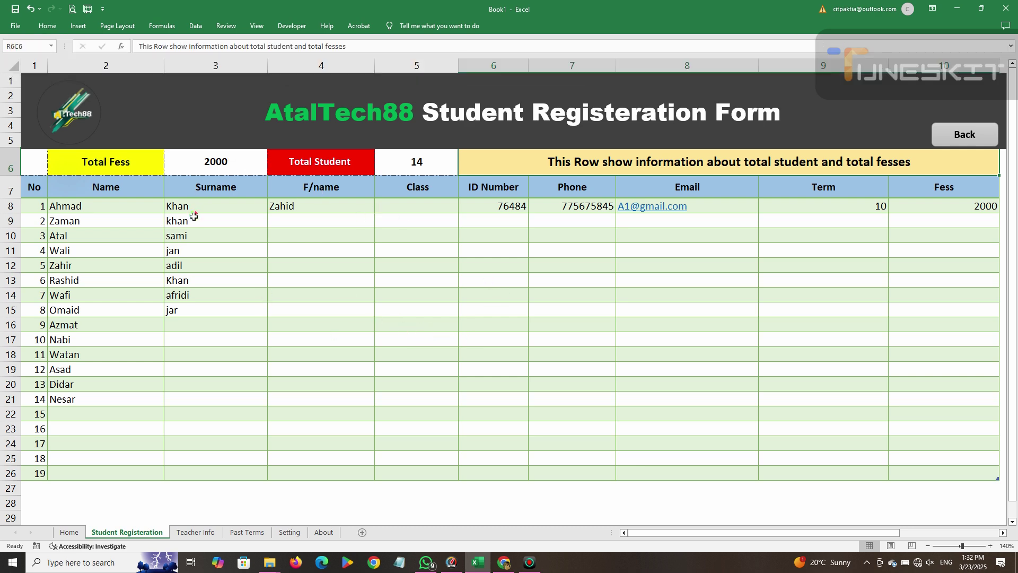
left_click(194, 327)
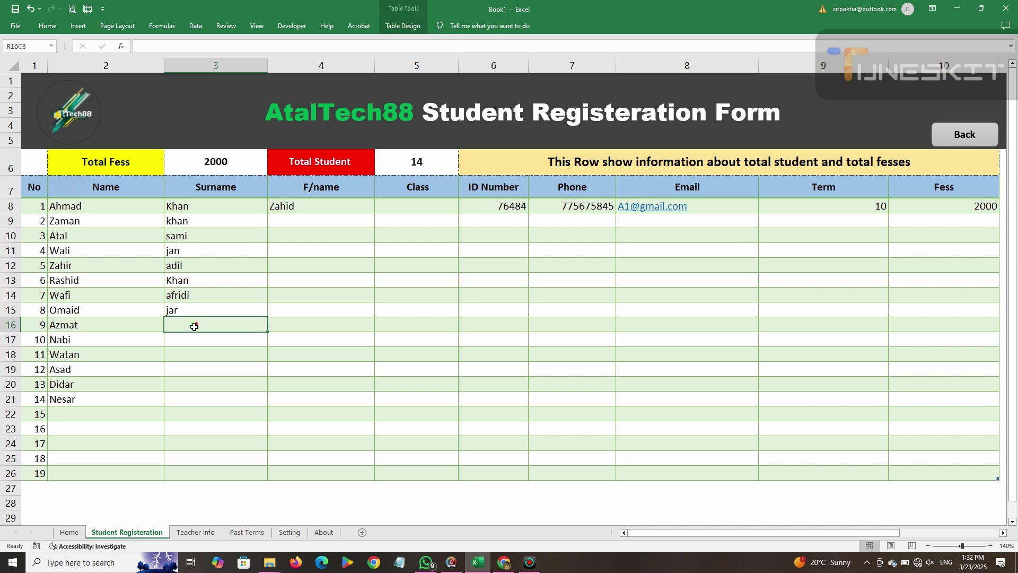
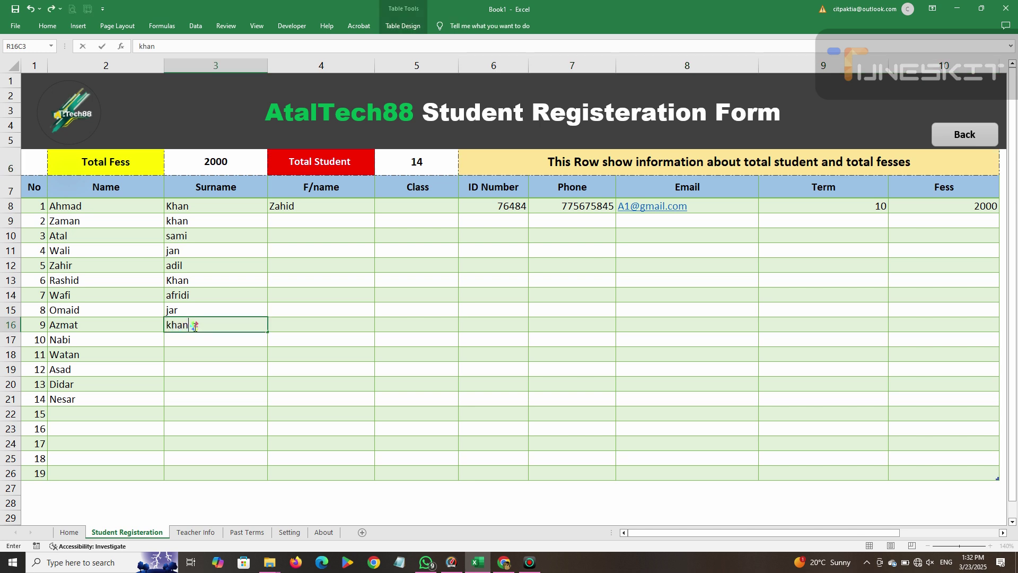
key("Return")
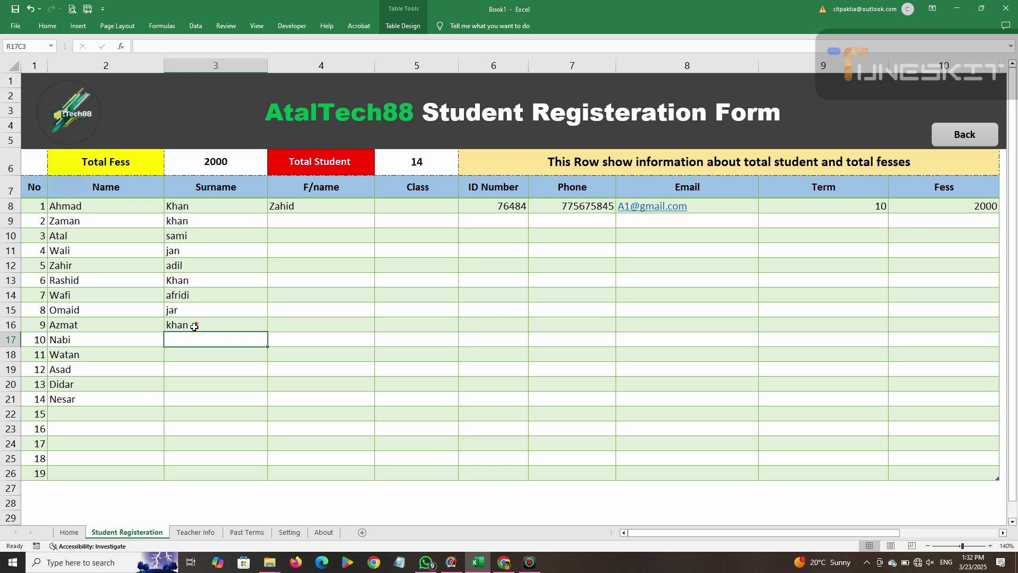
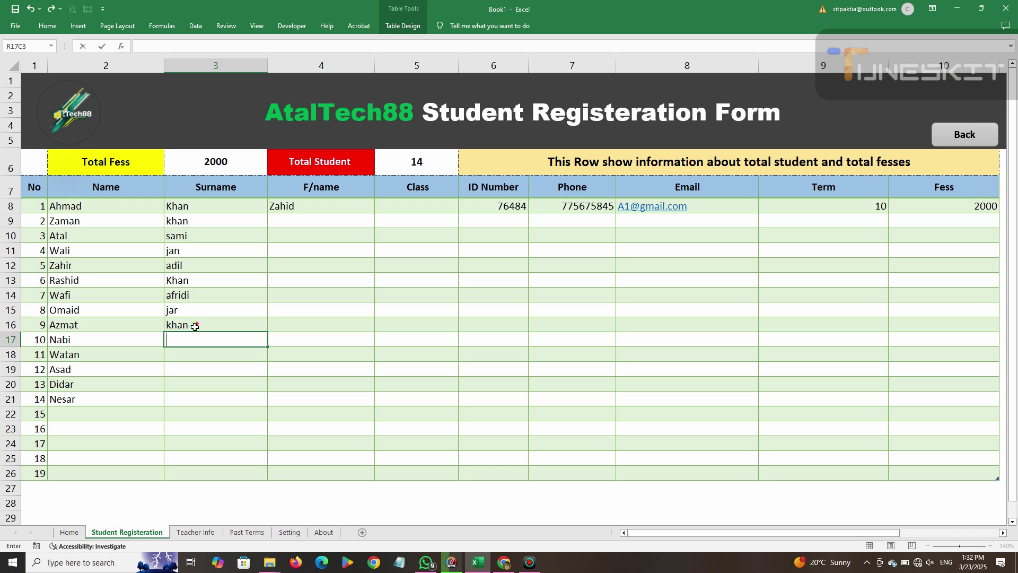
key("Return")
key("Return")
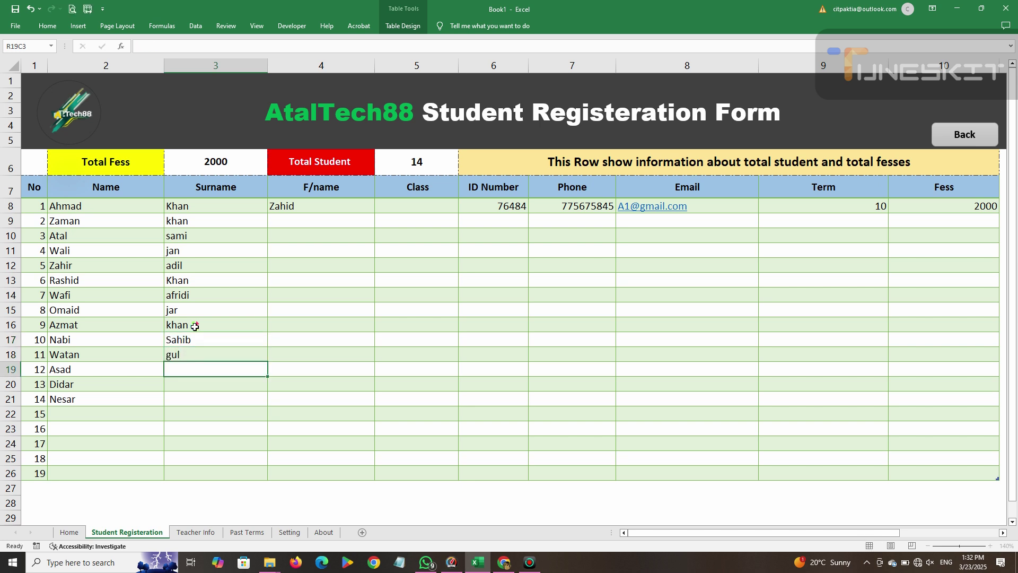
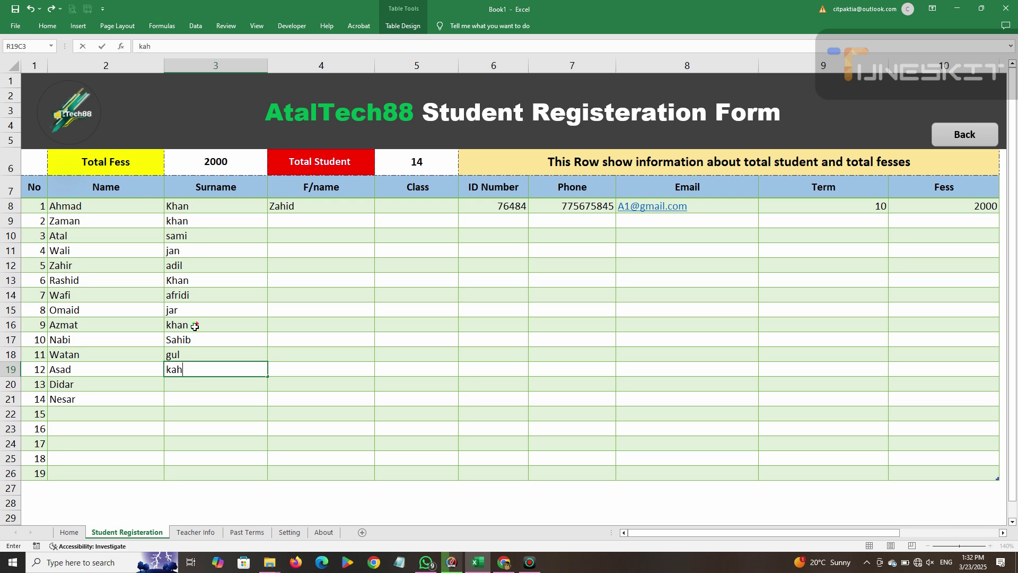
key("BackSpace")
key("BackSpace")
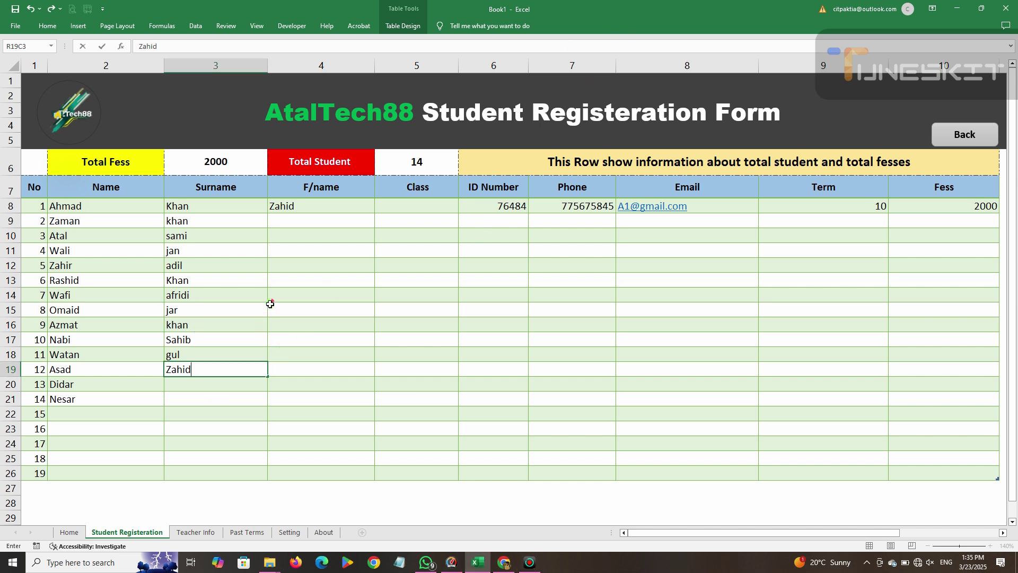
Enter the father's names gulab and Amin in the first two F/name cells.
left_click(312, 225)
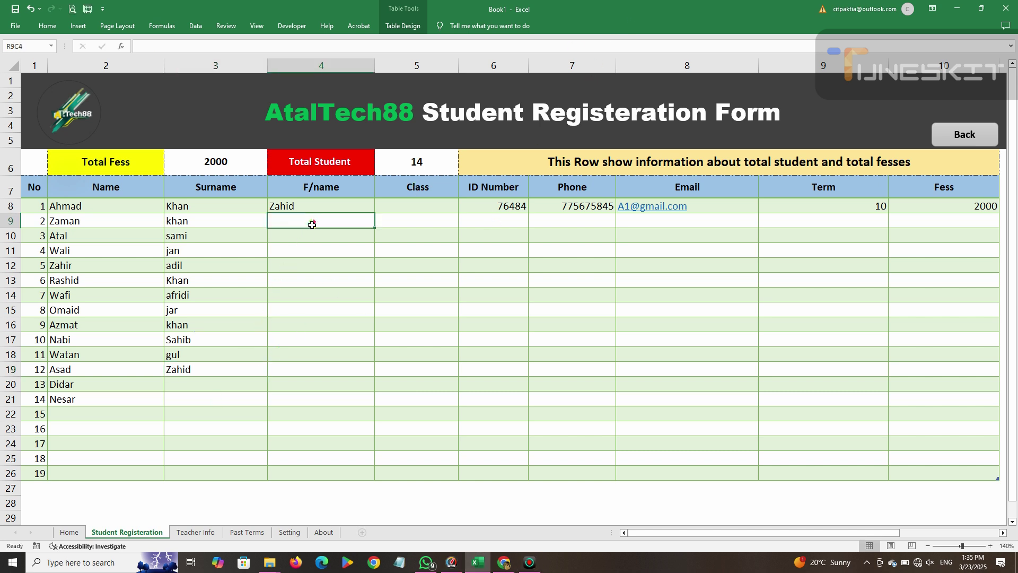
type("gulab")
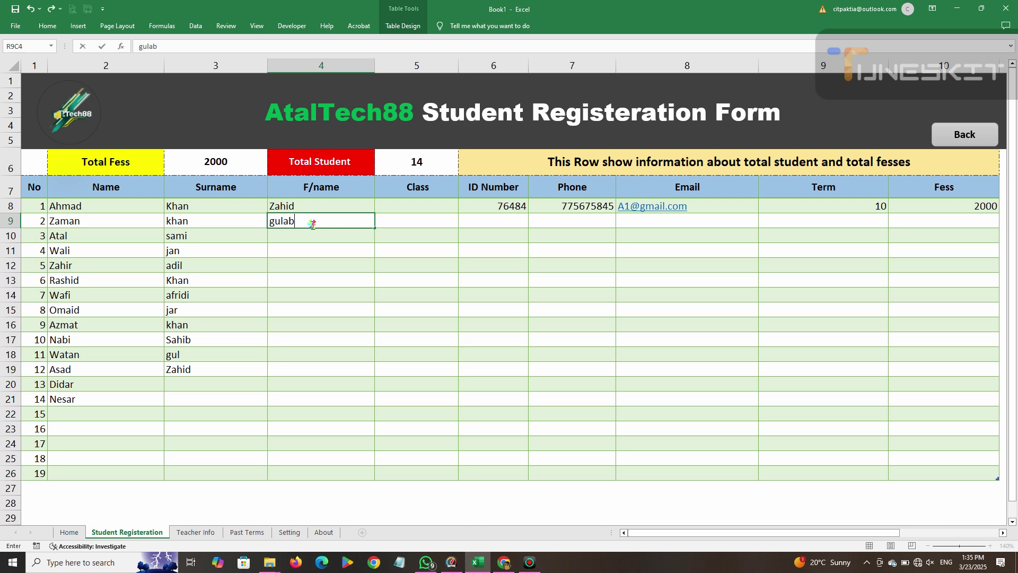
key("Return")
type("amin")
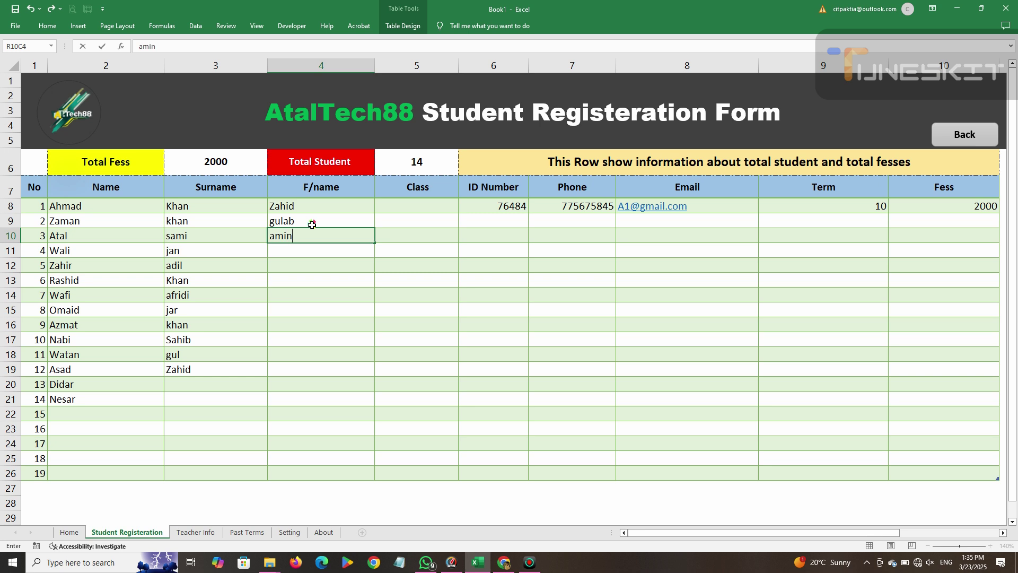
key("Return")
key("Up")
type("A,in")
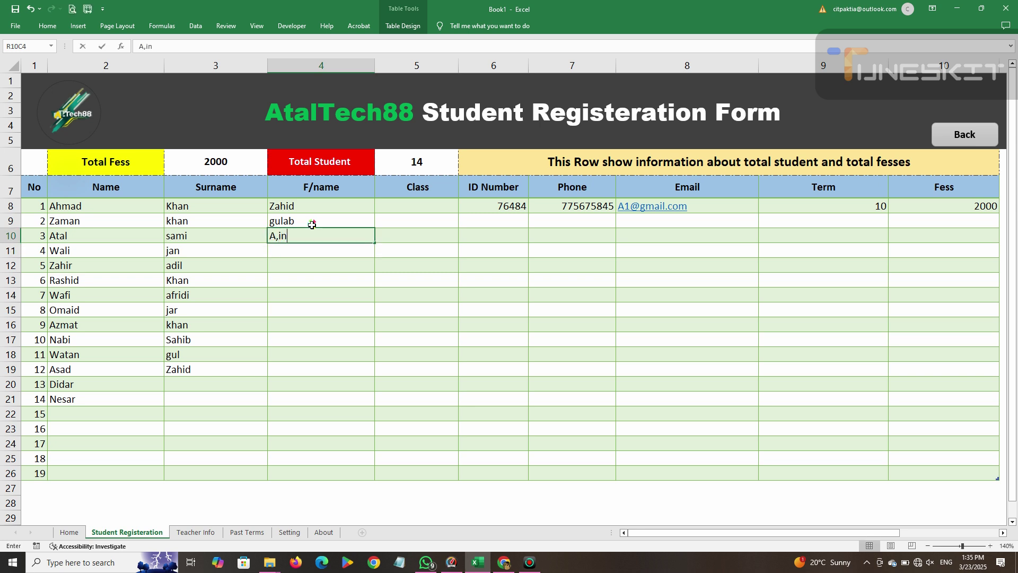
key("BackSpace")
key("BackSpace")
key("BackSpace")
type(",inmu")
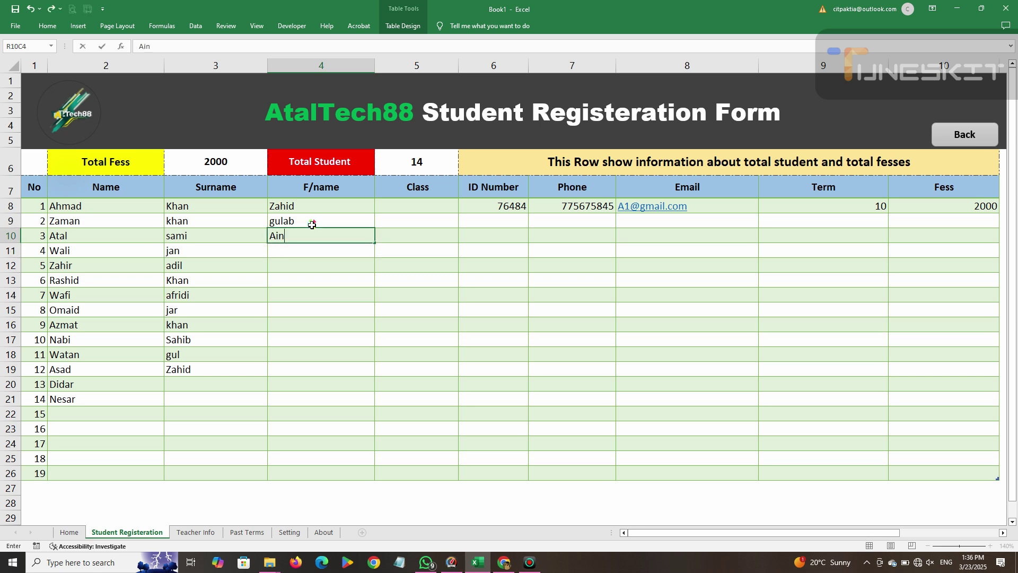
type("=")
key("BackSpace")
key("BackSpace")
type("jm")
key("BackSpace")
key("BackSpace")
type("in")
key("Return")
Add the father's names Delaward, Hamid, Aman and Islam down the F/name column.
type("Delaward")
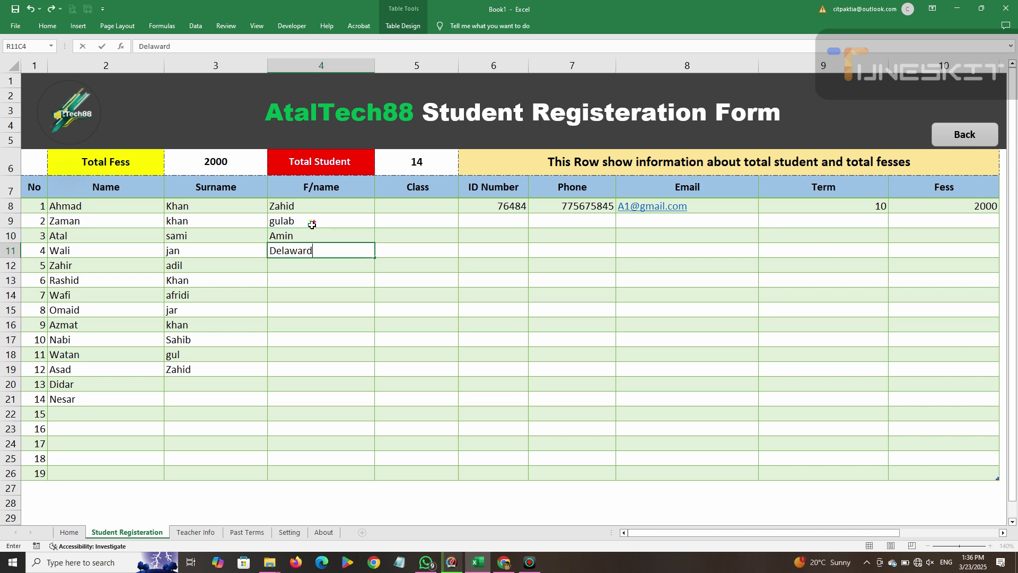
key("Return")
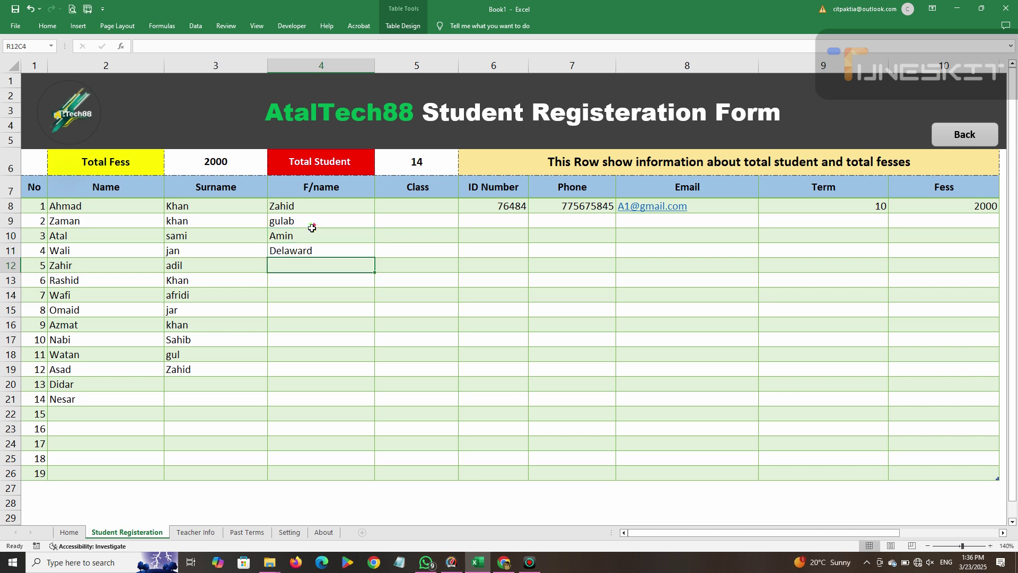
type("Hamid")
key("Return")
type("Aman")
key("Return")
type("I")
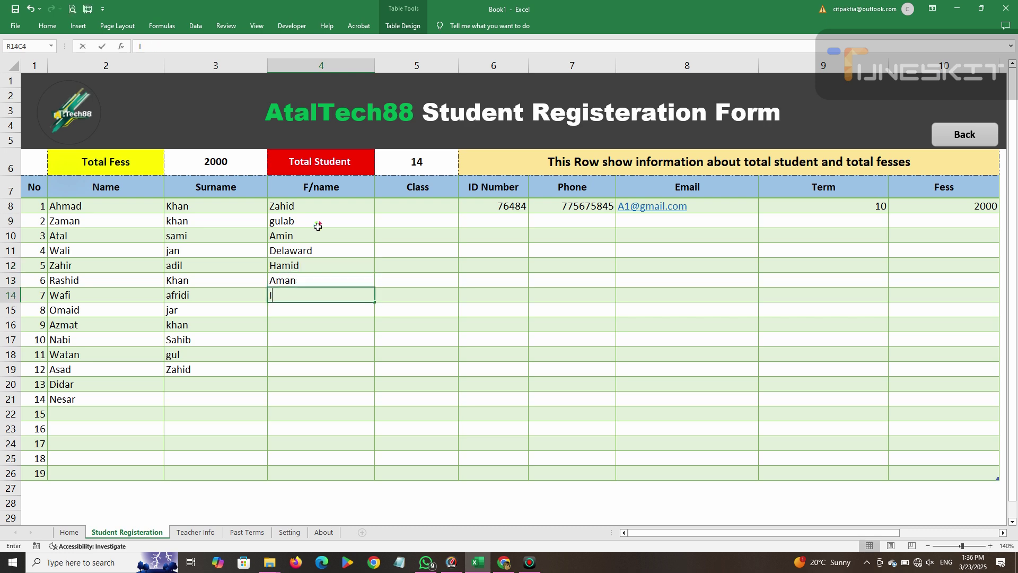
type("slam")
Add list validation with Class A, Class B, Class C and Class D to the Class cells in rows 8–25.
left_click(438, 204)
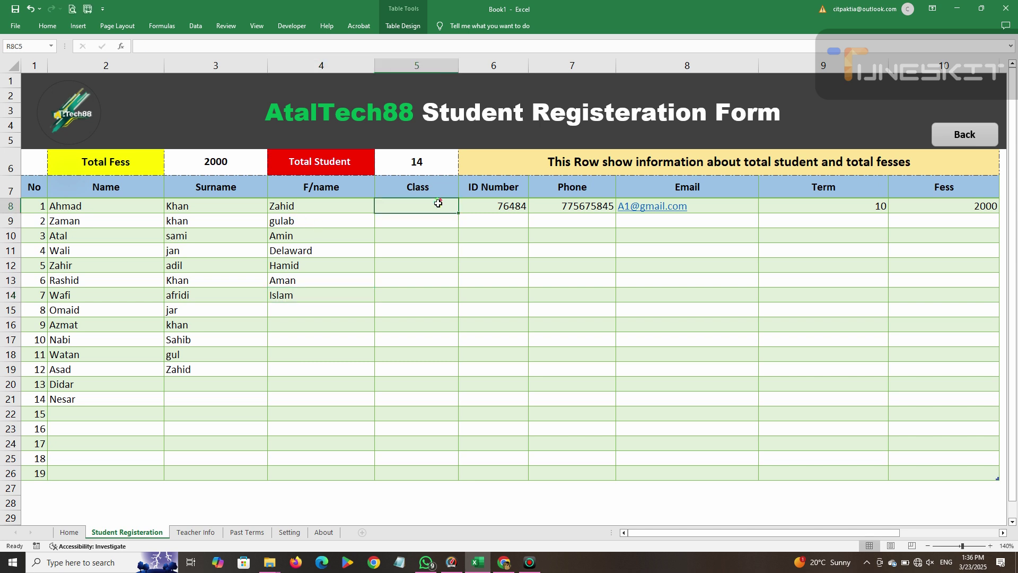
left_click_drag(423, 208, 427, 459)
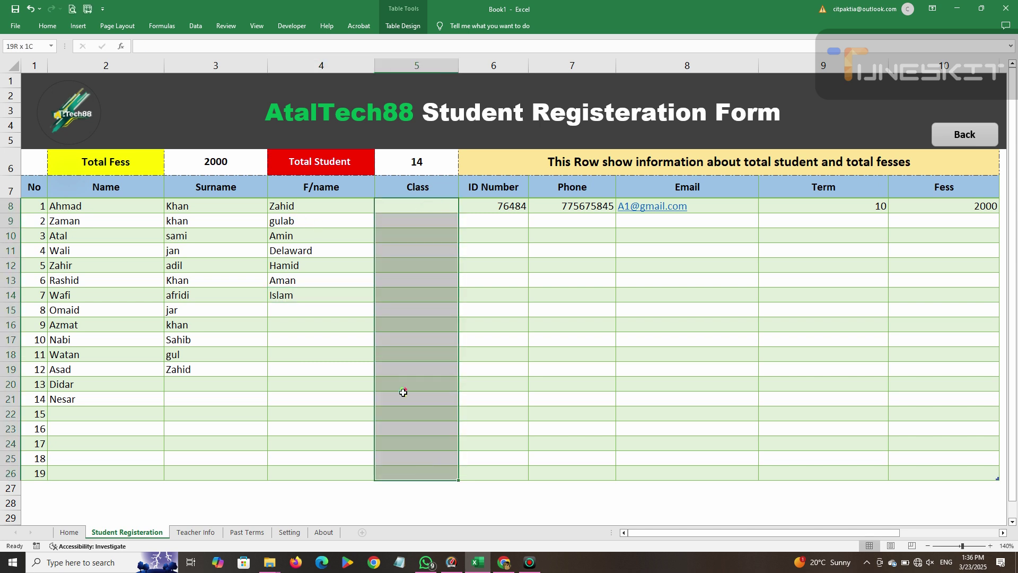
left_click(47, 25)
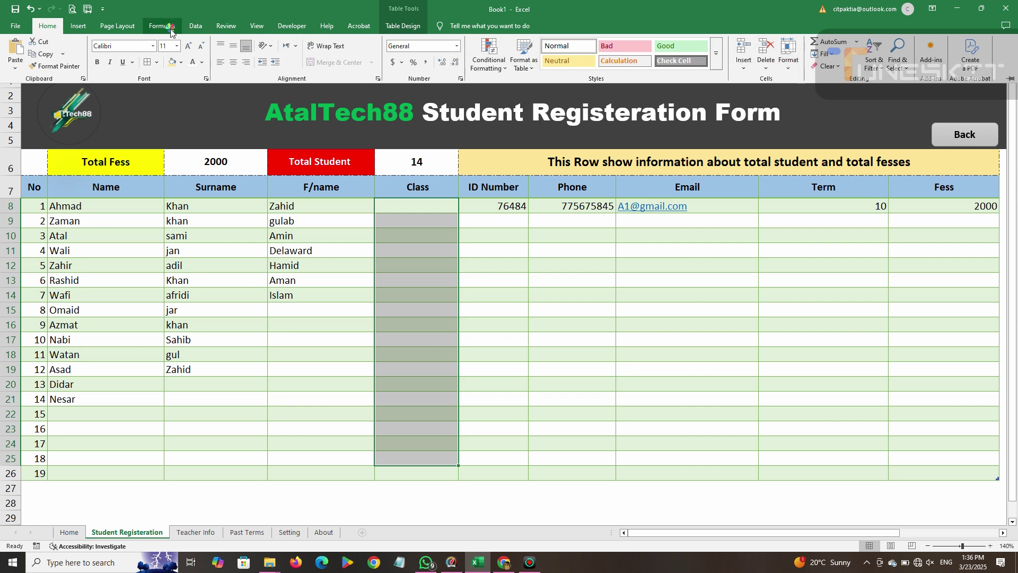
left_click(195, 27)
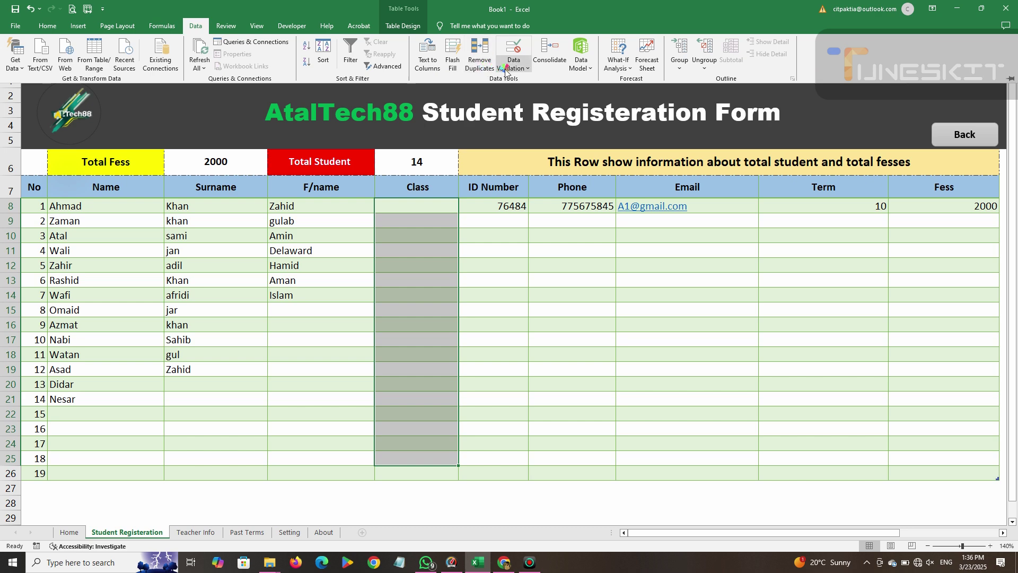
left_click(523, 67)
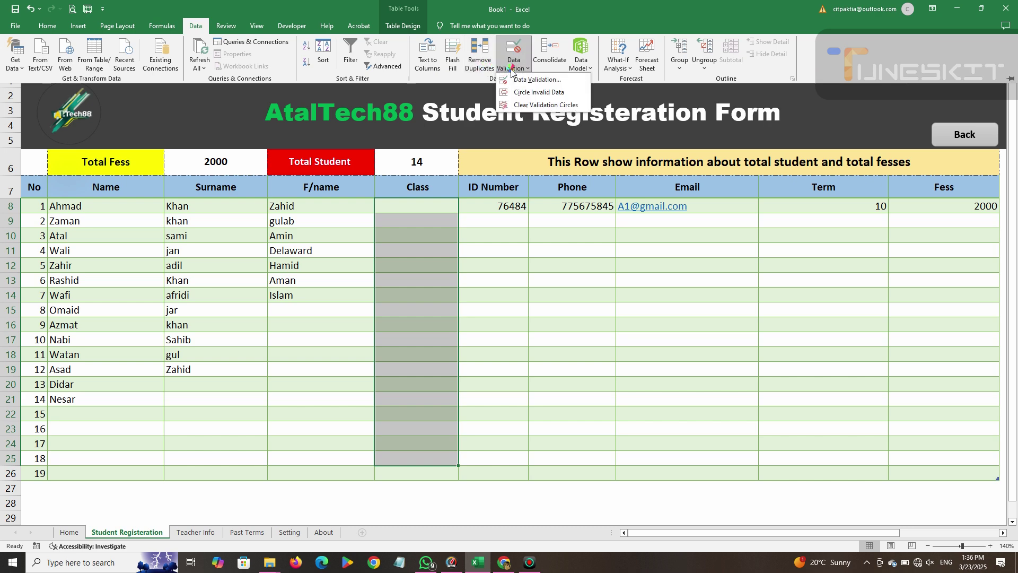
left_click(536, 79)
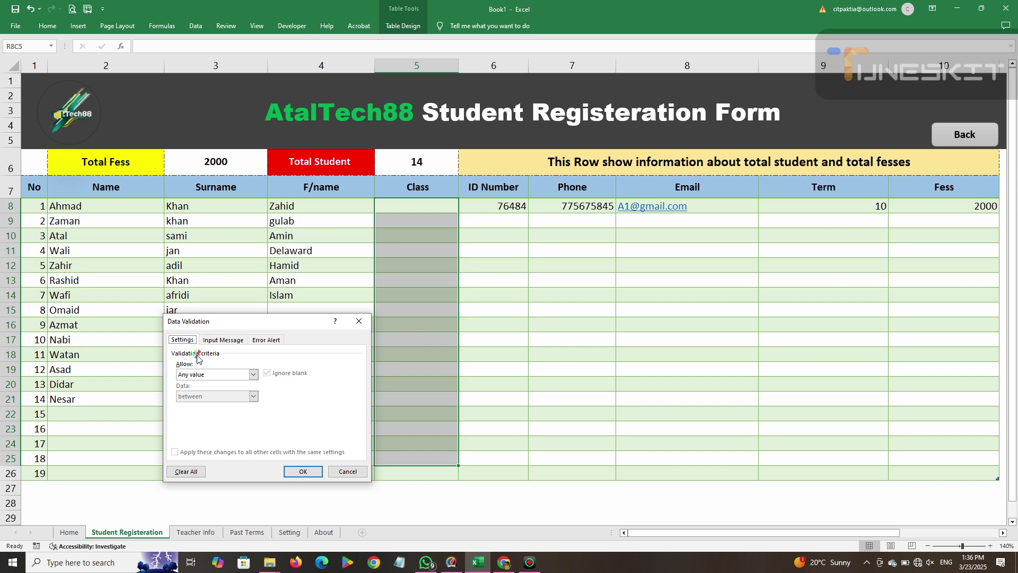
left_click(252, 374)
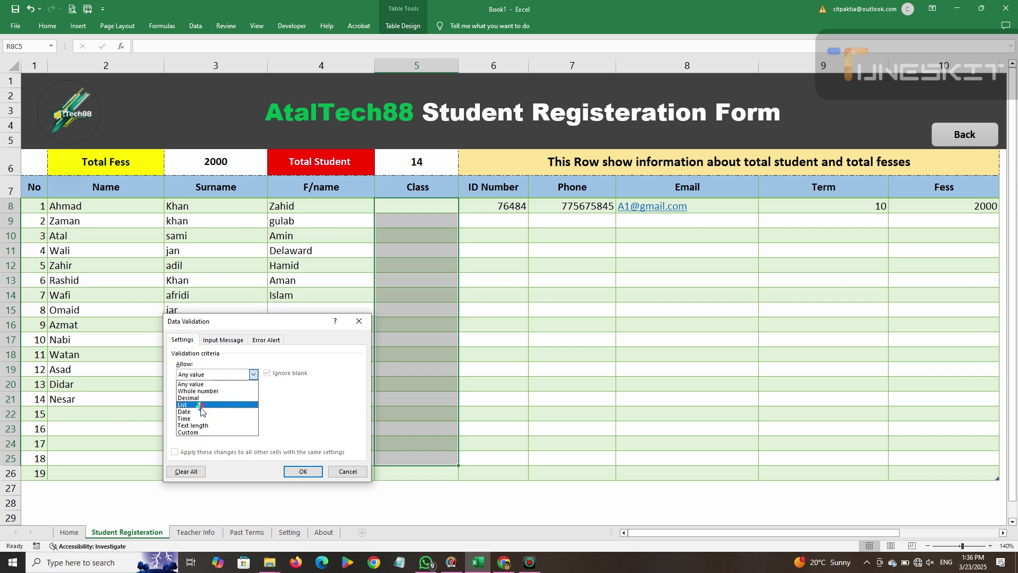
left_click(201, 406)
left_click(234, 418)
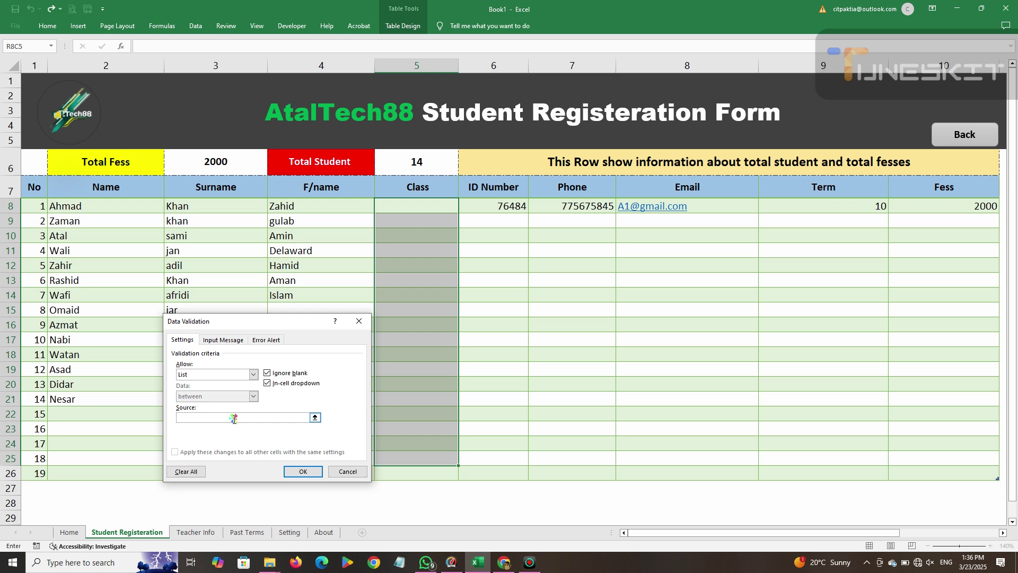
type("Class A, Class B, Class C, Class D")
left_click(302, 472)
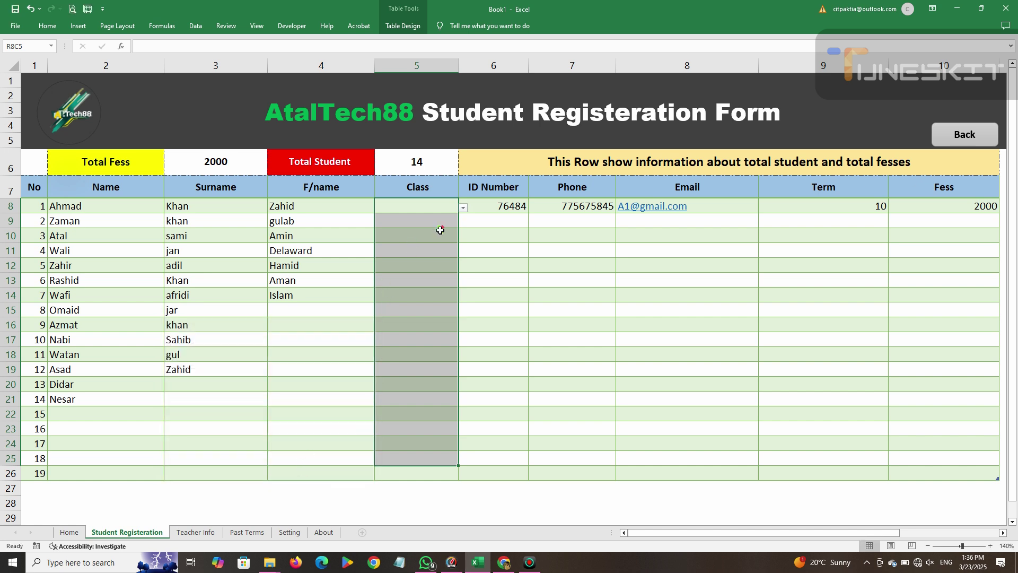
Pick Class B, Class C, Class B and Class A for the first four students from the dropdown.
left_click(462, 212)
left_click(431, 203)
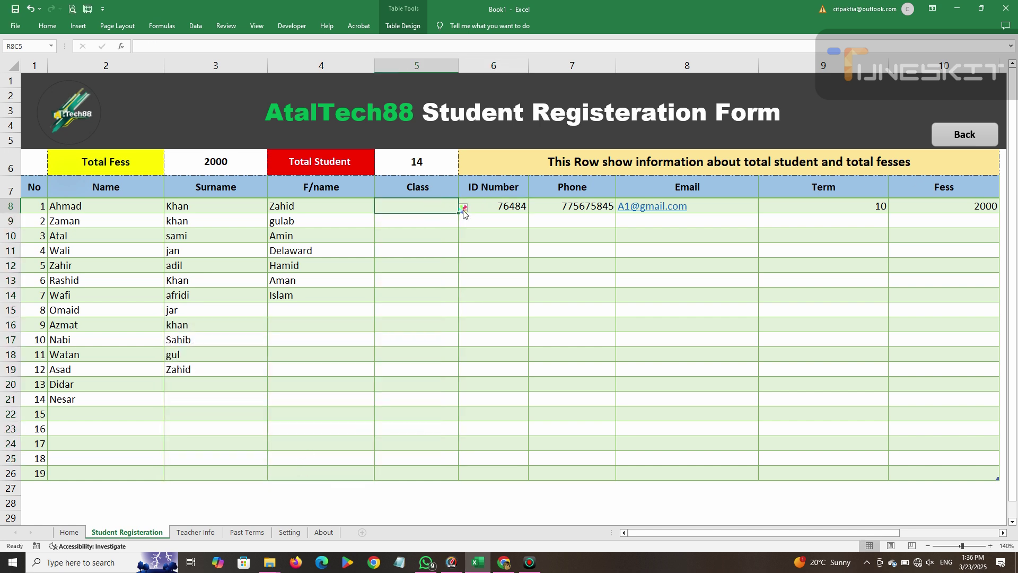
left_click(463, 210)
left_click(411, 227)
left_click(456, 220)
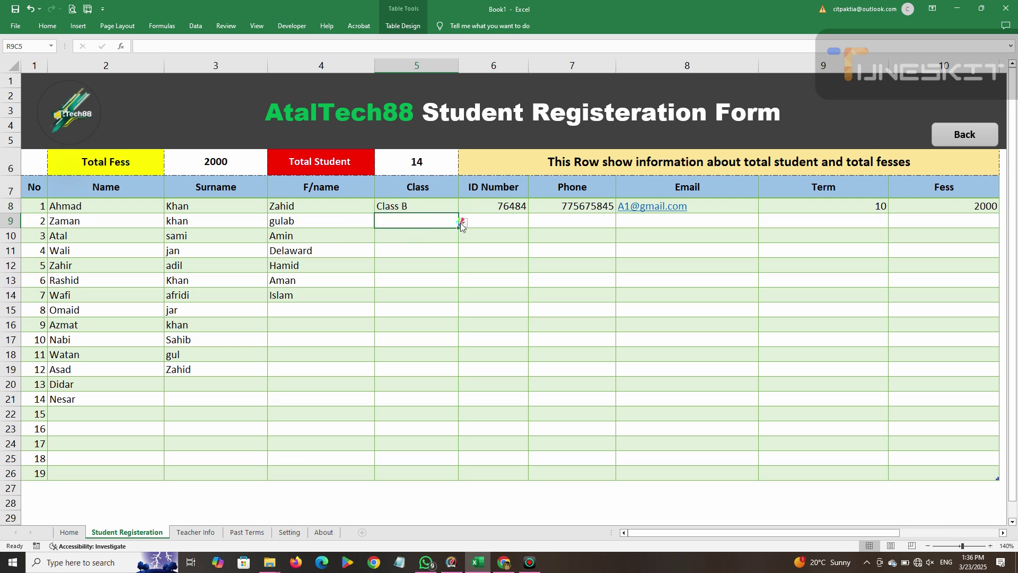
left_click(463, 222)
left_click(408, 252)
left_click(454, 239)
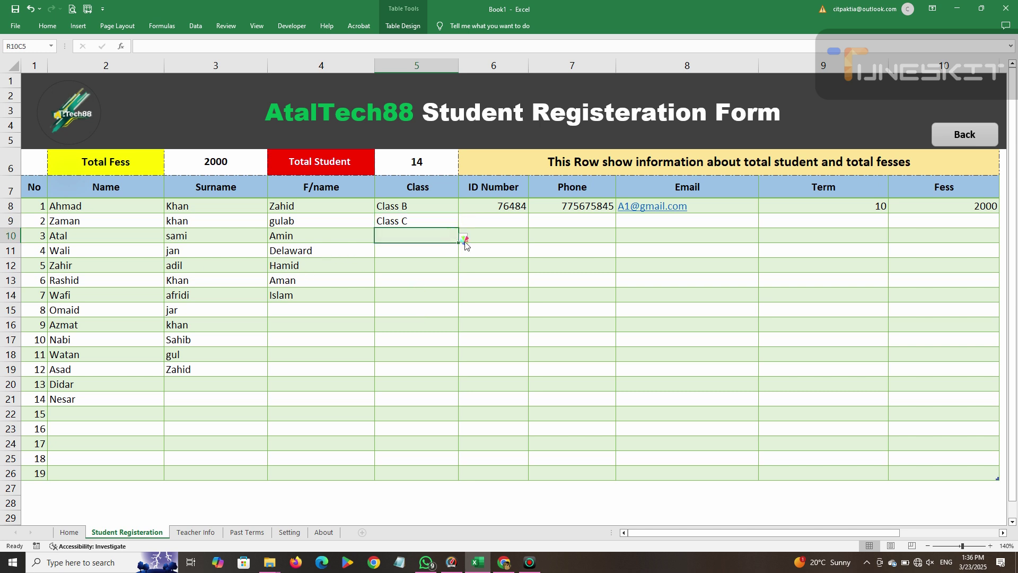
left_click(463, 238)
left_click(376, 257)
left_click(441, 250)
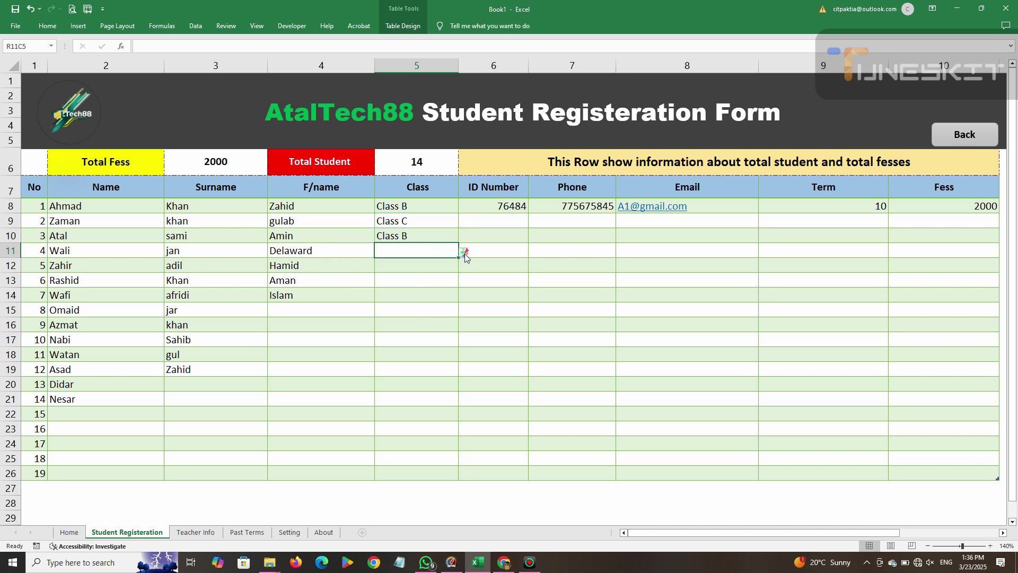
left_click(463, 252)
left_click(396, 263)
Pick Class B for the fifth student and Class A for the sixth.
left_click(454, 266)
left_click(462, 266)
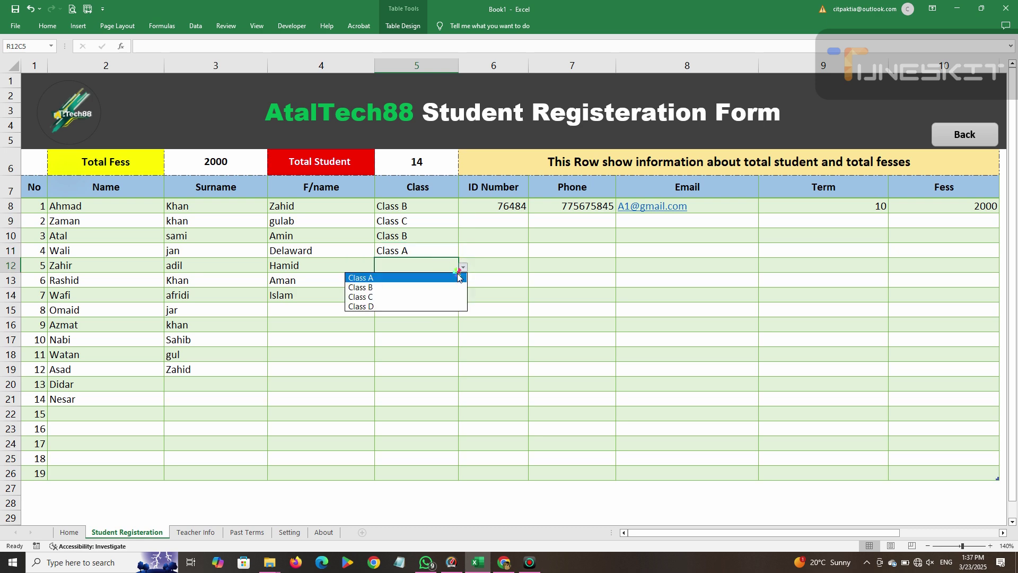
left_click(413, 288)
left_click(462, 267)
left_click(444, 288)
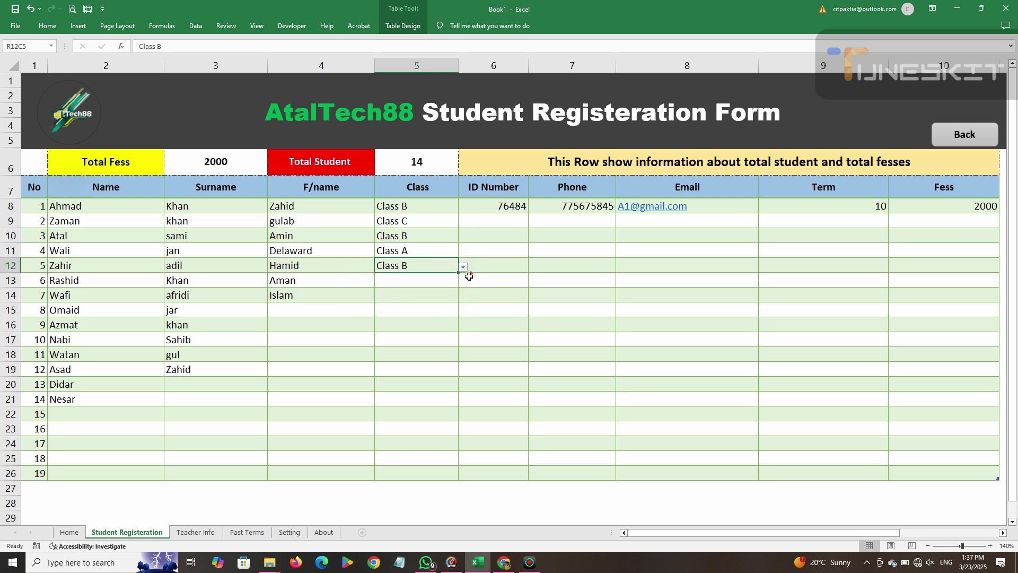
left_click(454, 282)
left_click(465, 282)
left_click(445, 282)
left_click(466, 284)
left_click(437, 283)
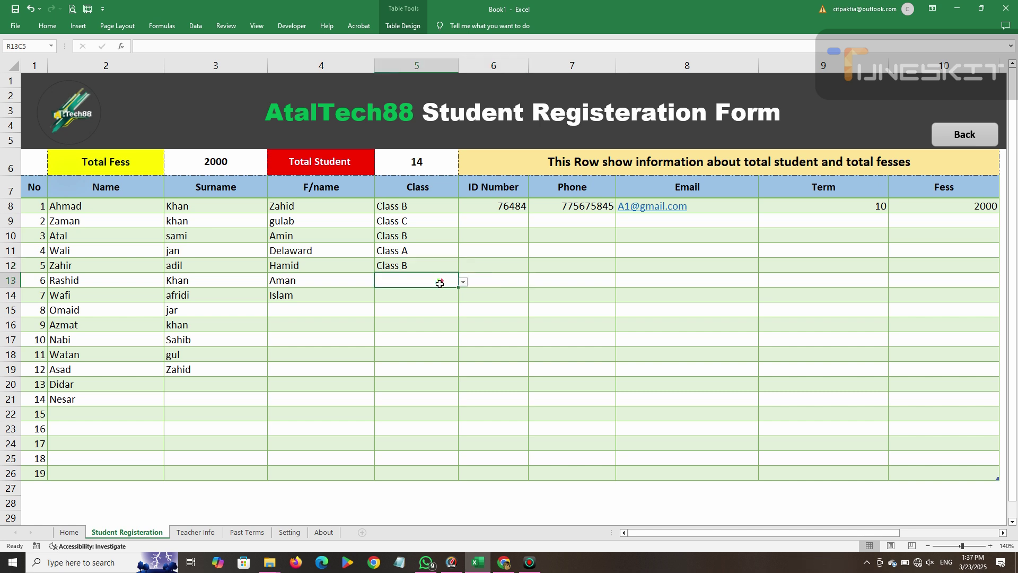
left_click(463, 282)
left_click(394, 293)
left_click(357, 310)
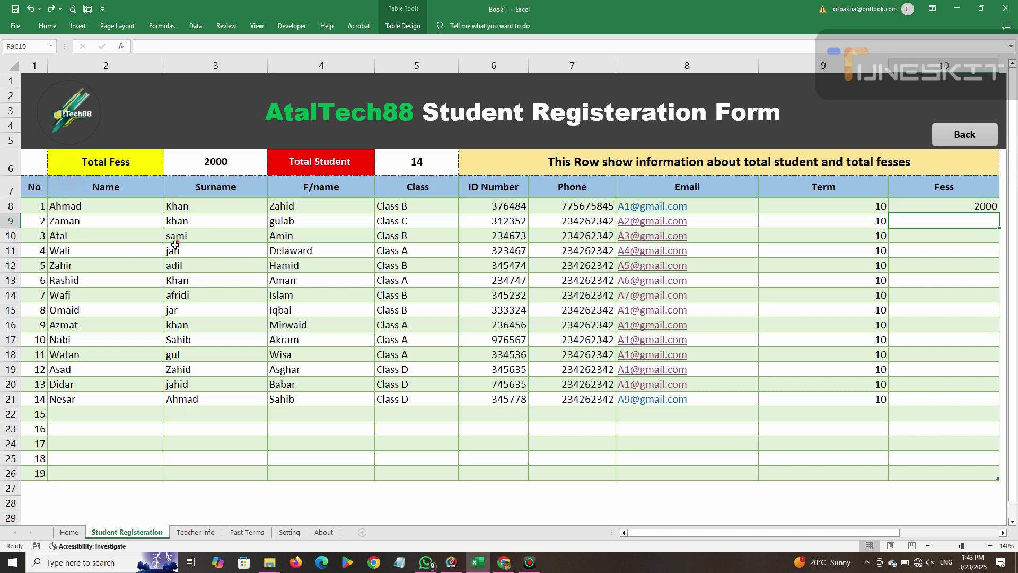
Enter Fess of 2000, 1000 and 1500 for the second to fourth students.
left_click(182, 220)
left_click(280, 250)
left_click(278, 223)
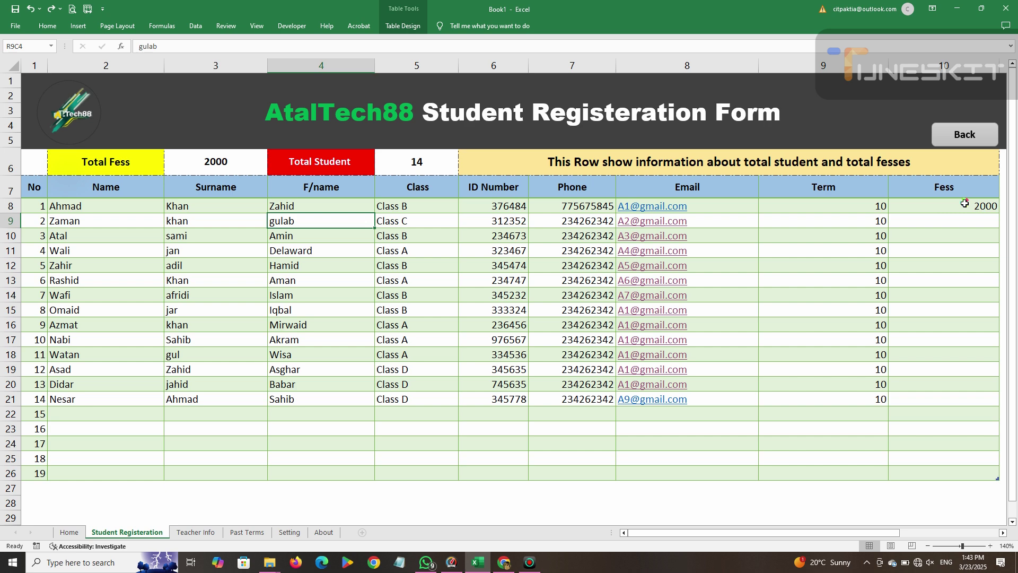
left_click(959, 222)
type("2000")
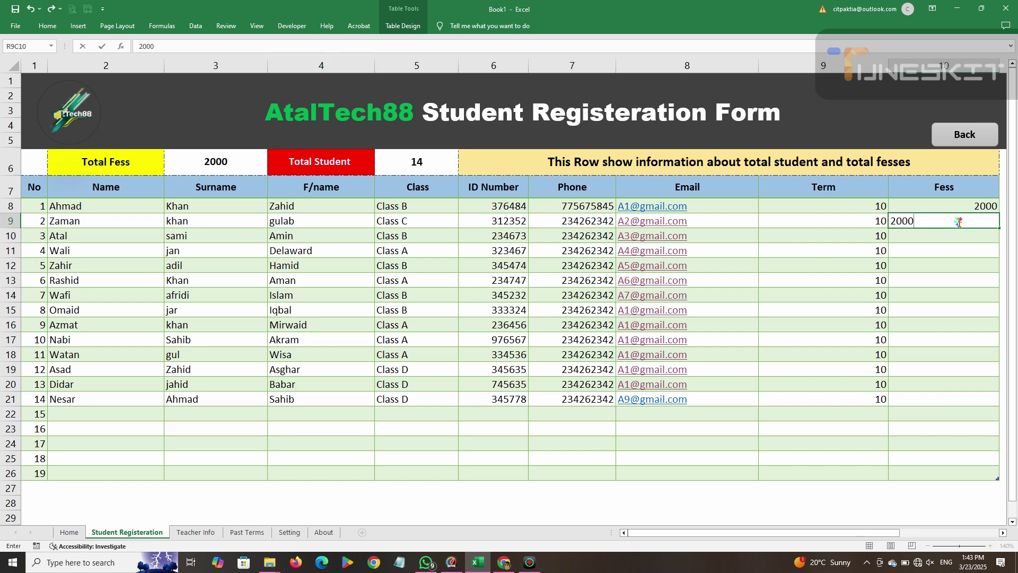
key("Return")
type("2")
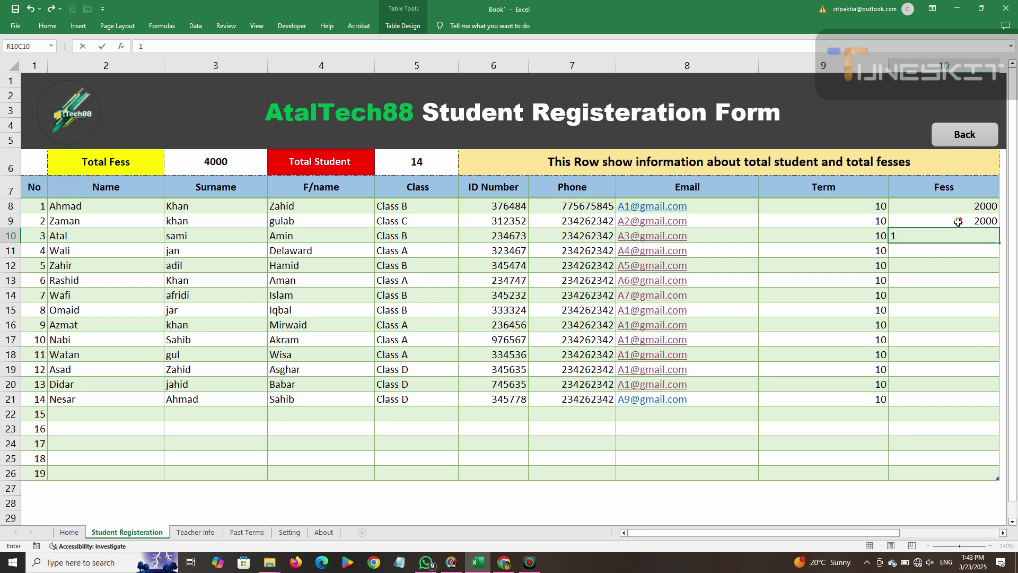
left_click(639, 7)
left_click(964, 257)
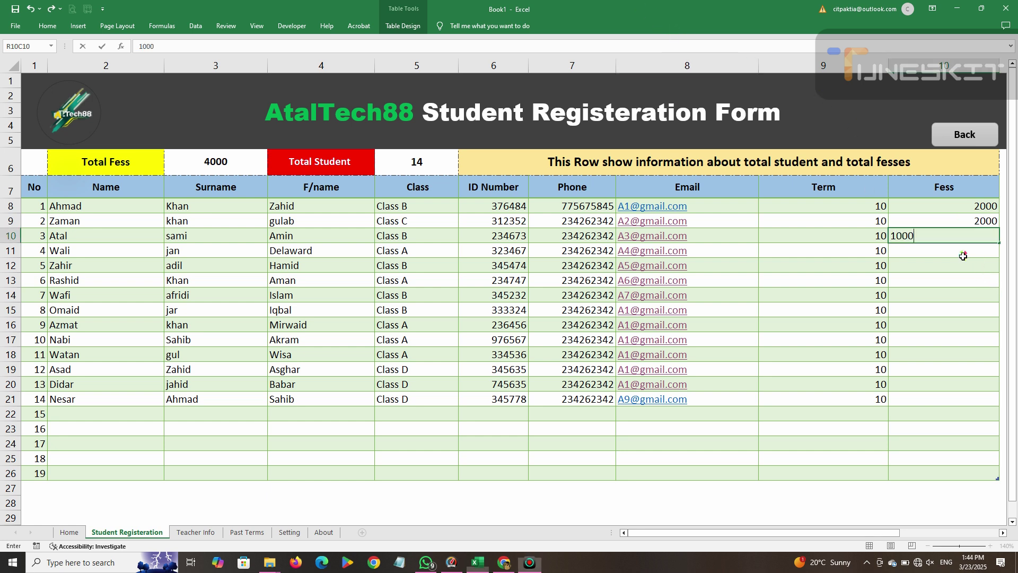
left_click(959, 253)
type("1500")
key("Return")
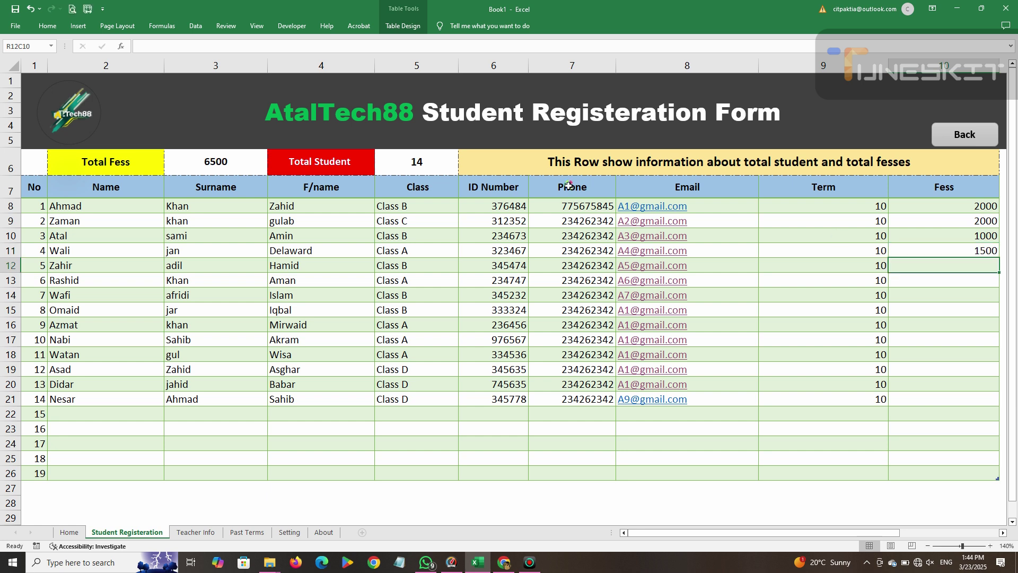
Enter 2000 for the fifth student and fill it down the Fess column to row 21.
left_click(234, 166)
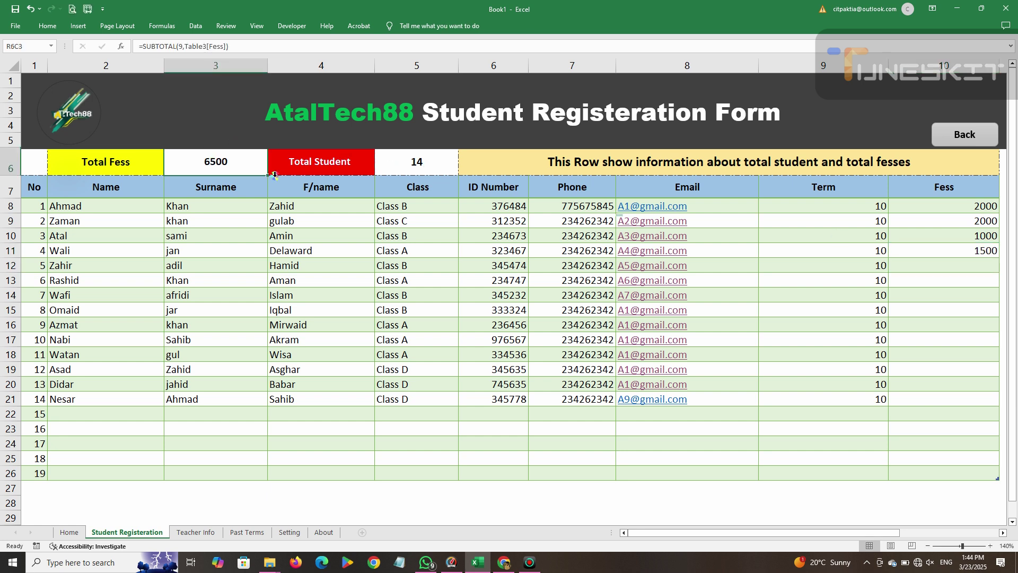
left_click(937, 264)
type("2000")
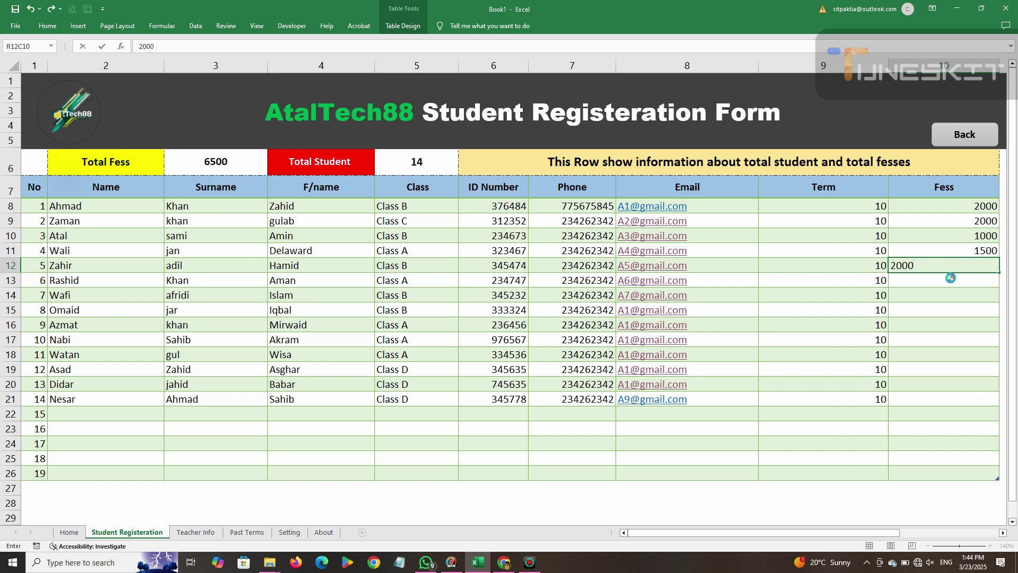
key("ctrl+Return")
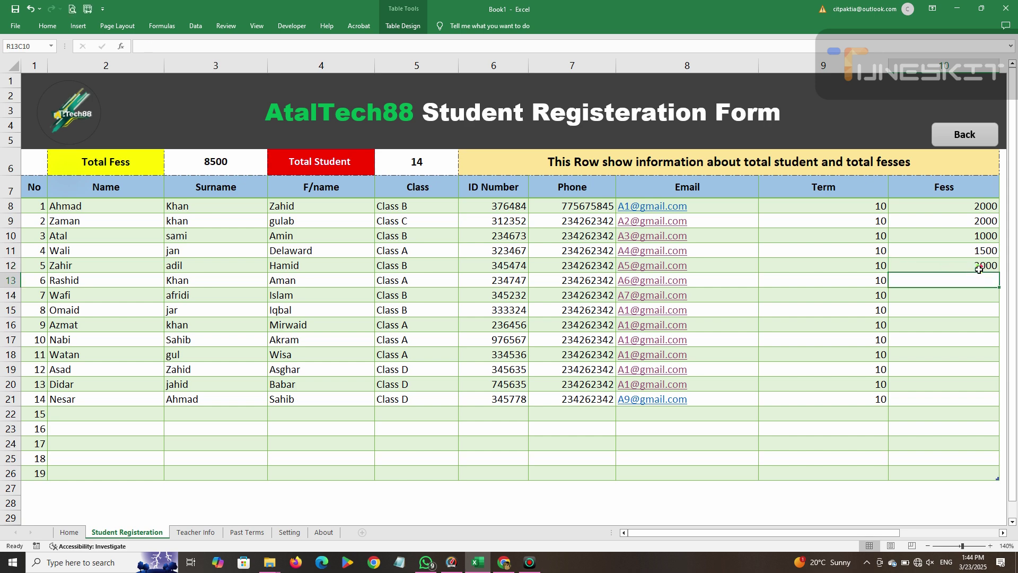
left_click_drag(1000, 273, 996, 403)
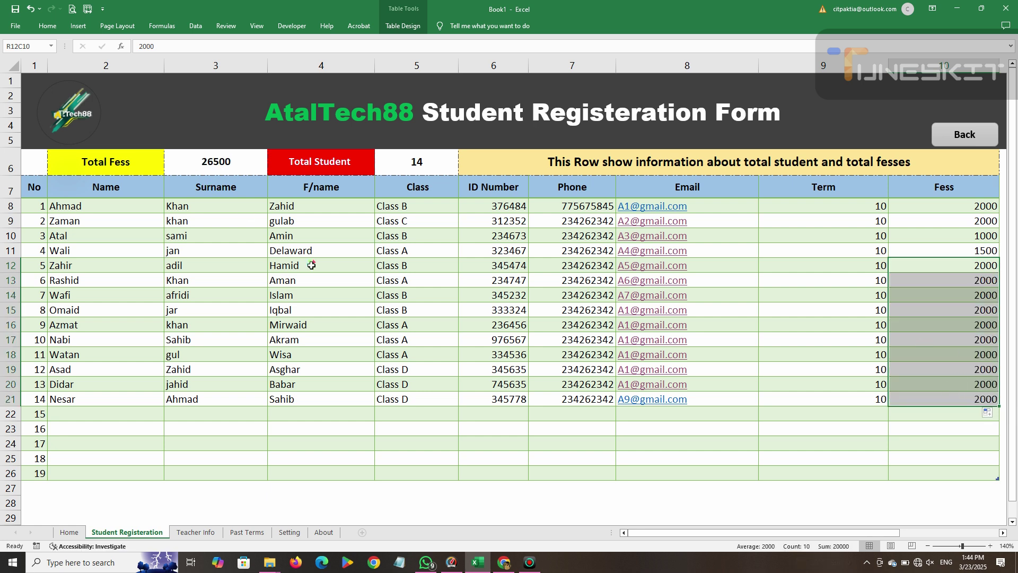
left_click(310, 264)
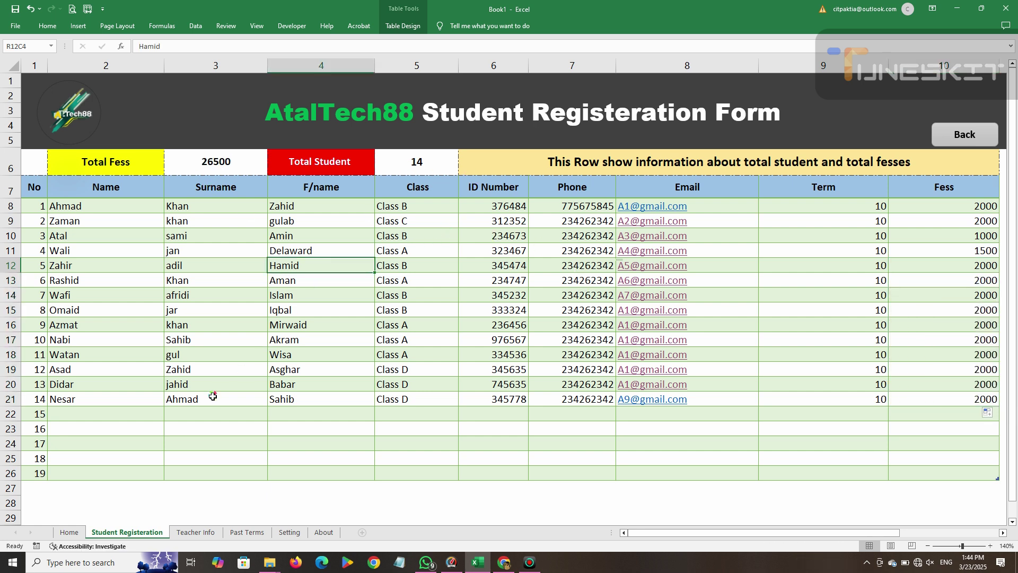
Clear row 21's Name, Surname, F/name, Class, ID, Phone, Email, Term and Fess cells.
left_click(140, 400)
key("Delete")
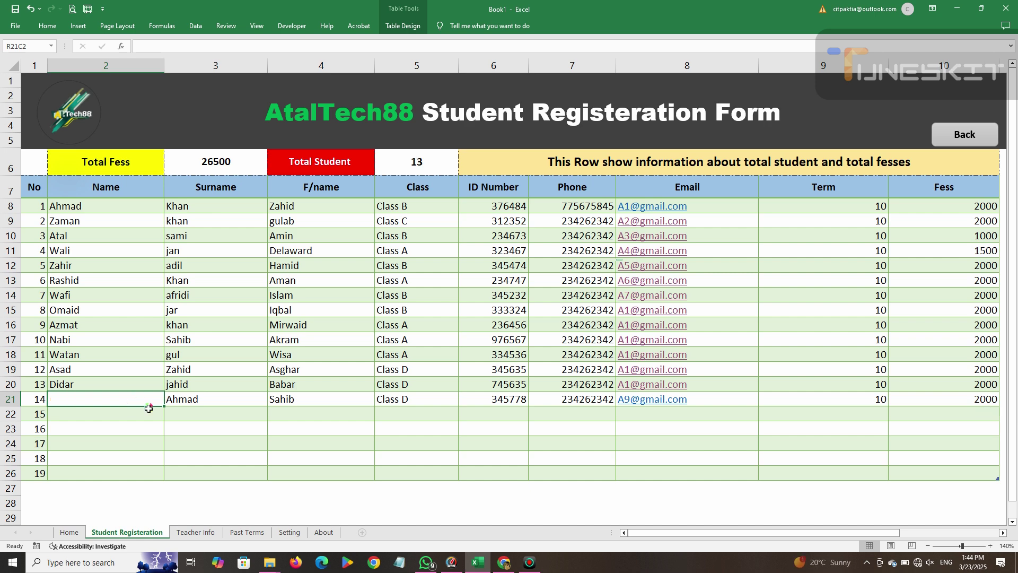
left_click(205, 402)
key("Delete")
left_click(334, 403)
key("Delete")
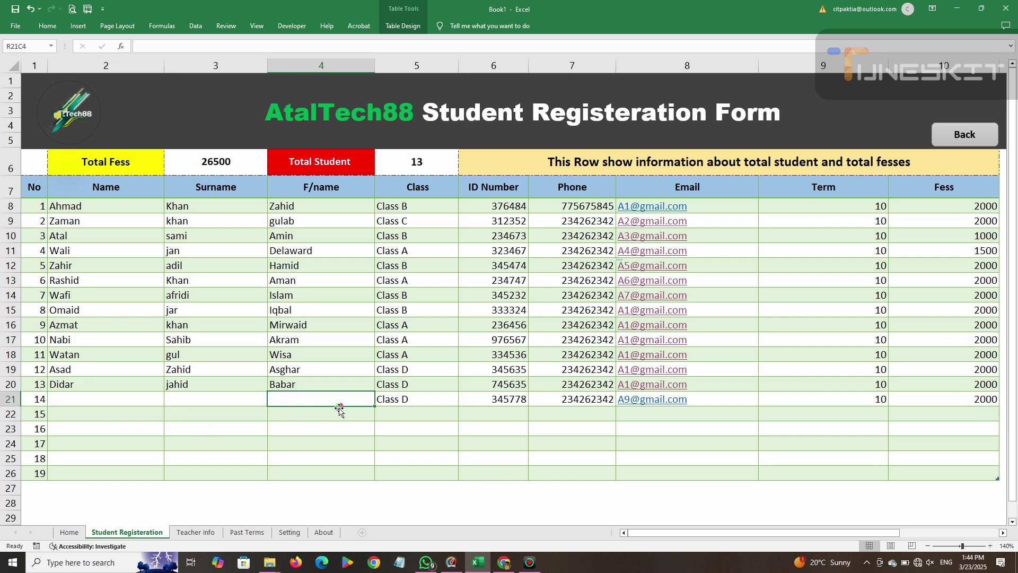
left_click(393, 401)
key("Delete")
left_click(491, 400)
key("Delete")
left_click(565, 404)
key("Delete")
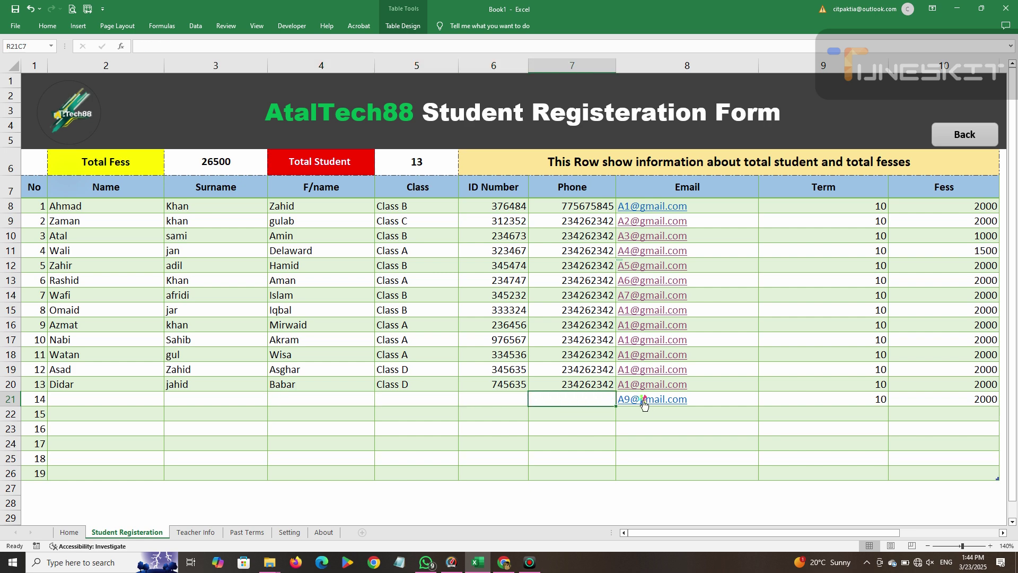
left_click(650, 400)
key("Delete")
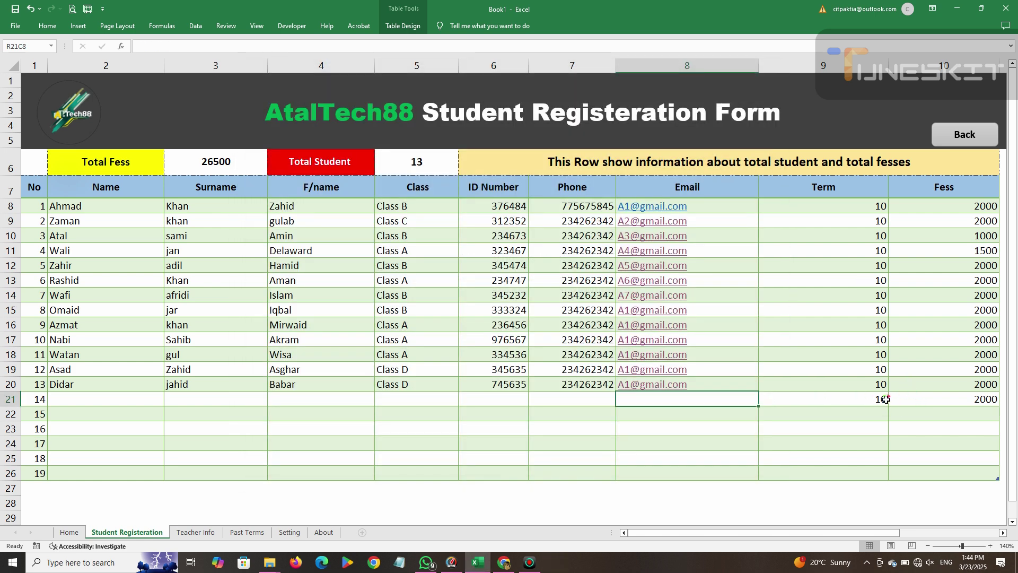
left_click(883, 399)
key("Delete")
left_click(923, 402)
key("Delete")
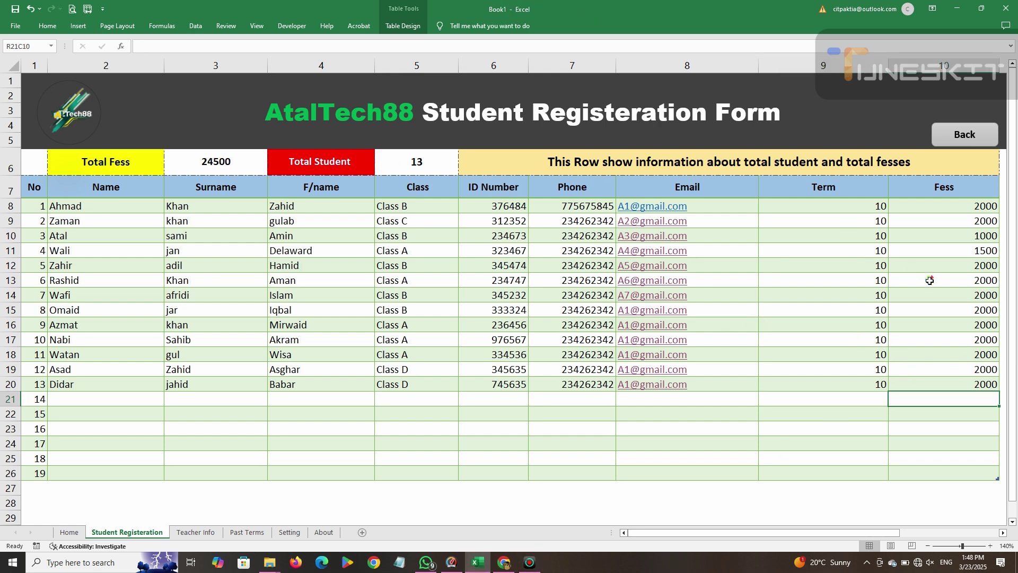
Return to the Home sheet and open the empty Teacher Info table.
left_click(954, 137)
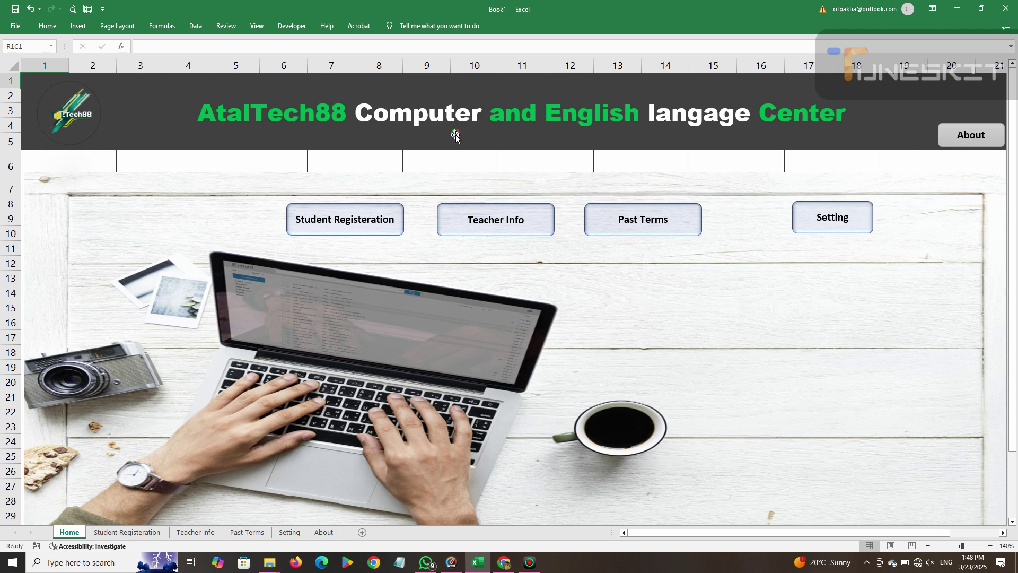
left_click(338, 223)
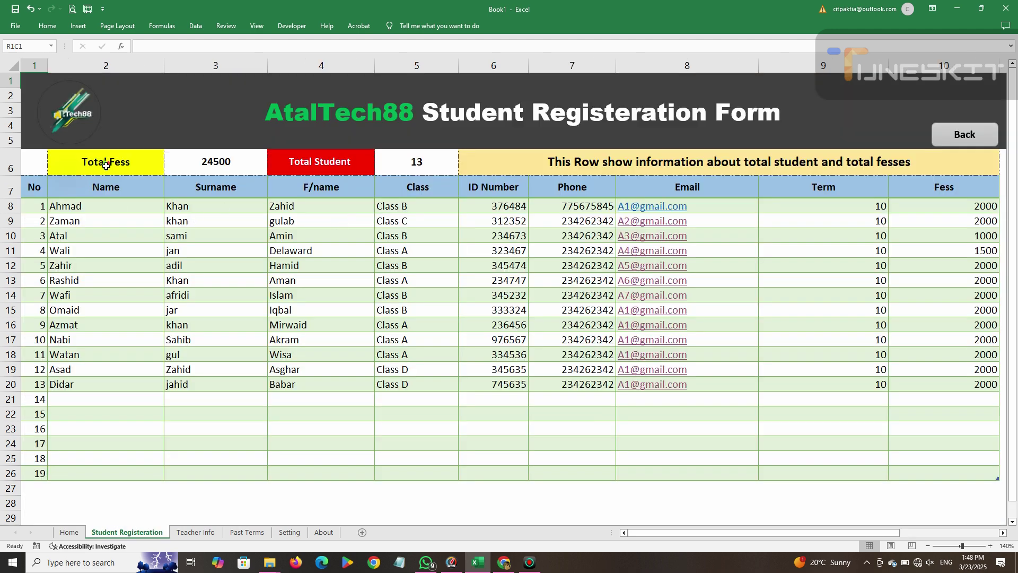
left_click(113, 165)
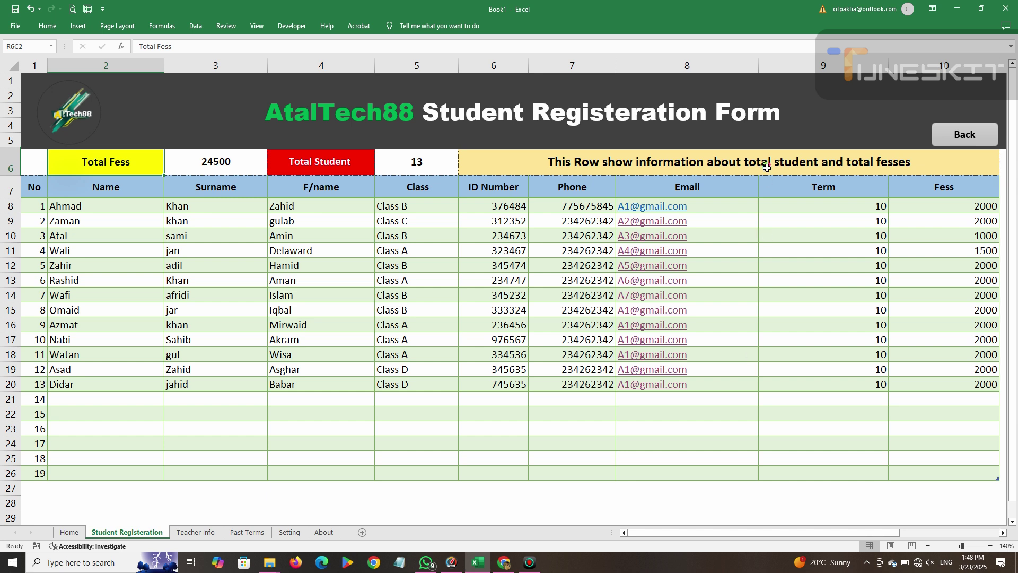
left_click(633, 11)
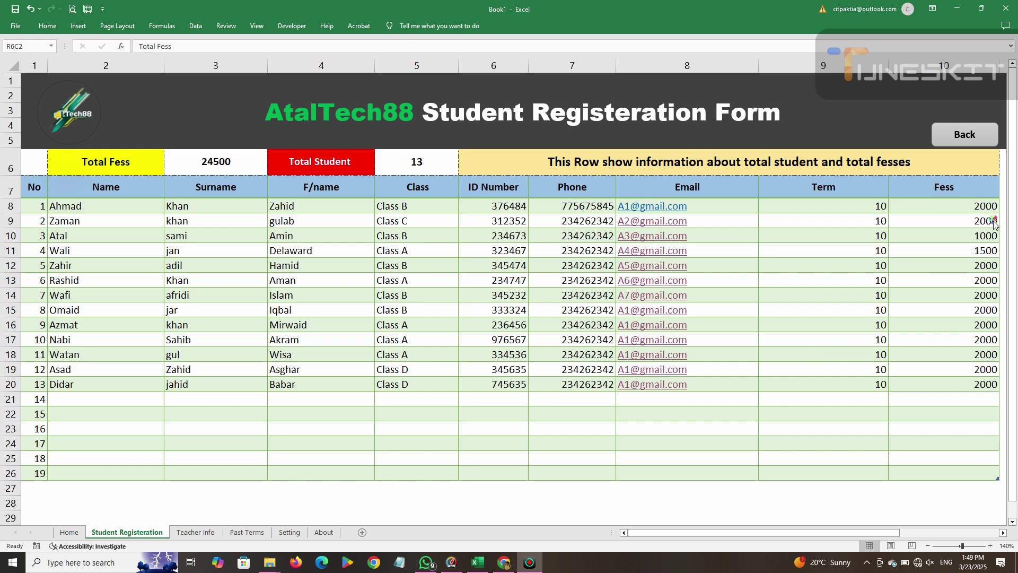
left_click(958, 138)
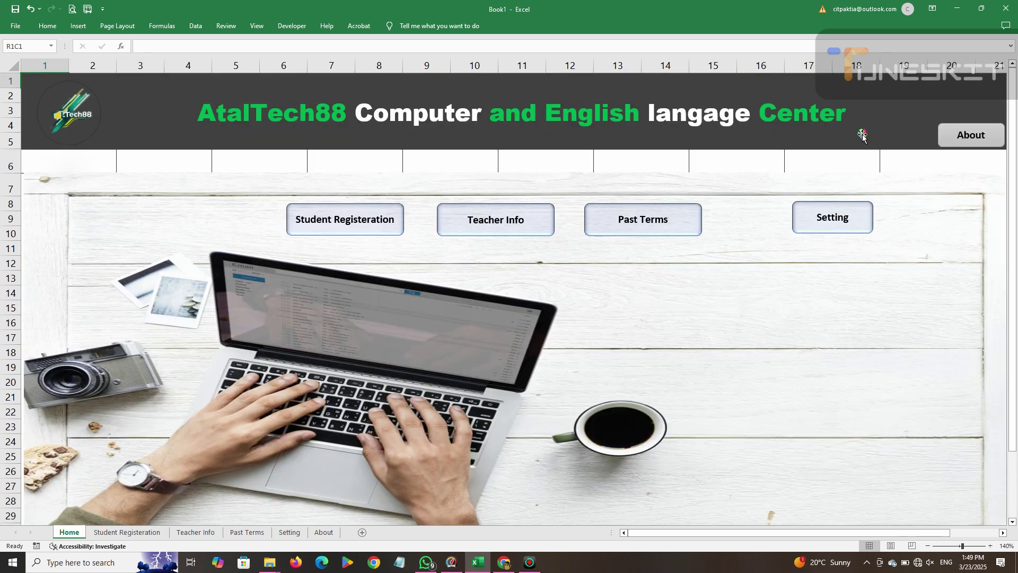
left_click(472, 220)
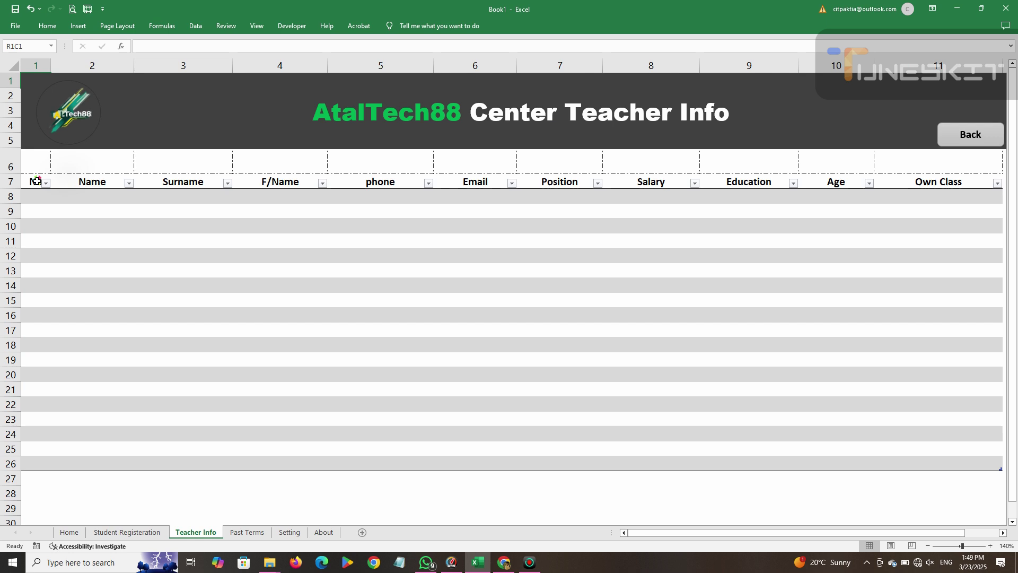
Make header row 7 taller and remove the filter arrows from the header.
left_click_drag(14, 190, 852, 189)
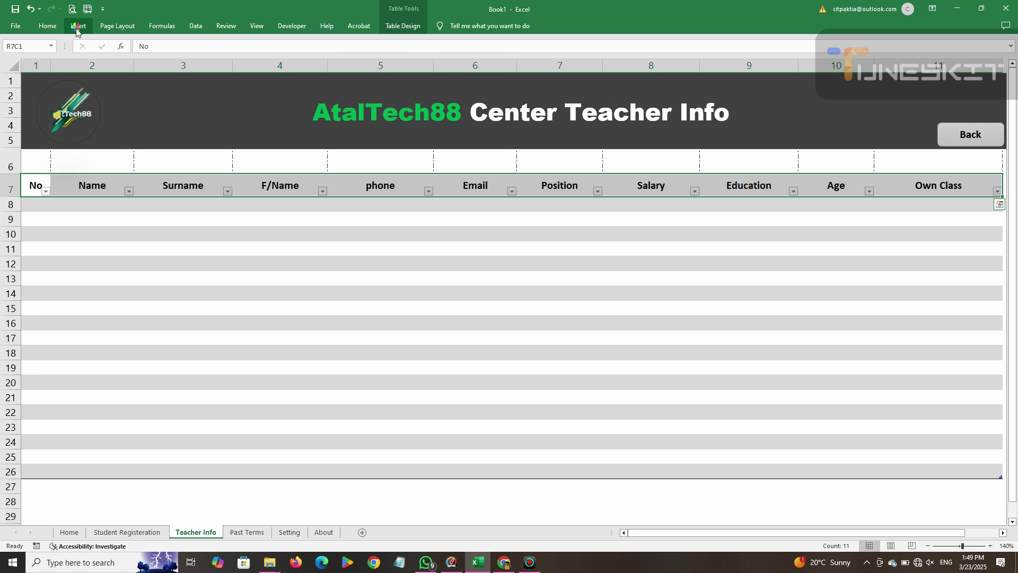
left_click(47, 26)
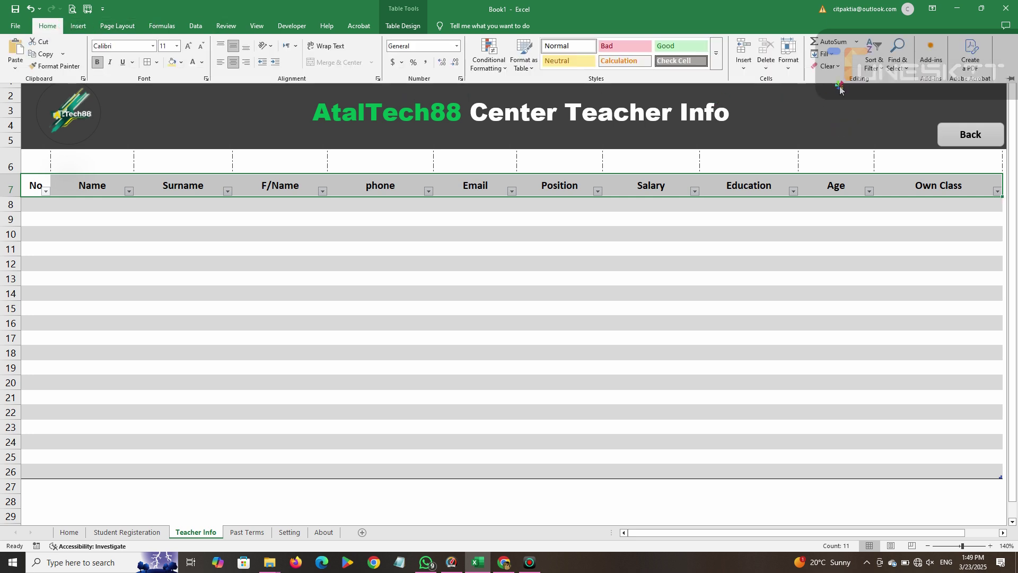
left_click(872, 61)
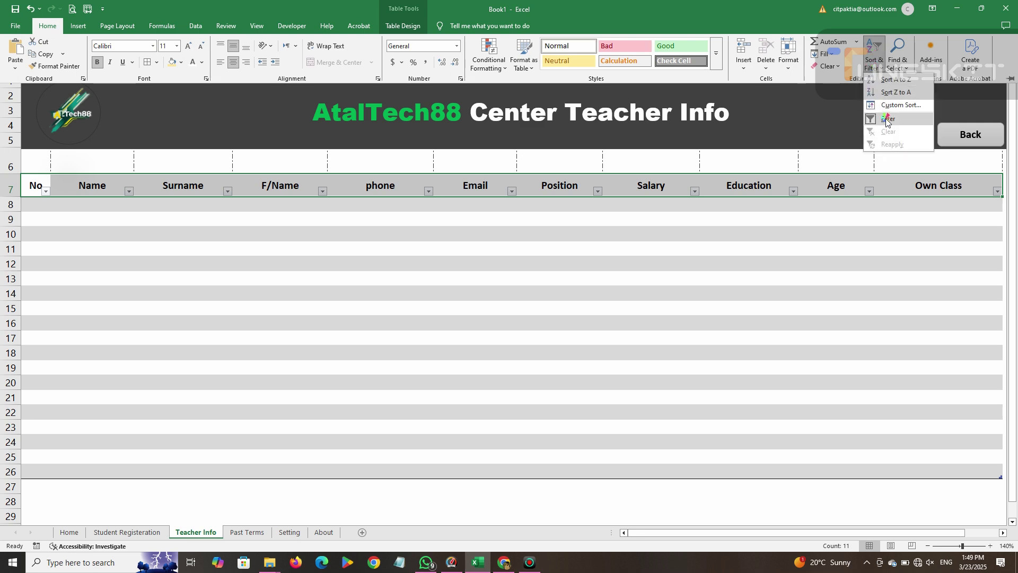
left_click(890, 135)
Fill the header cells from No through Salary with light blue.
left_click(96, 188)
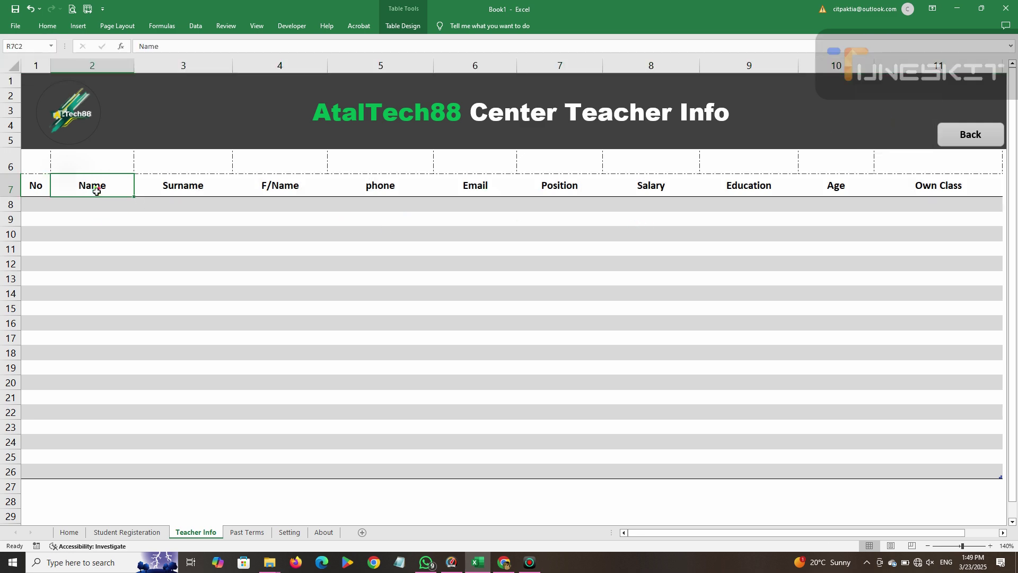
left_click_drag(41, 190, 970, 189)
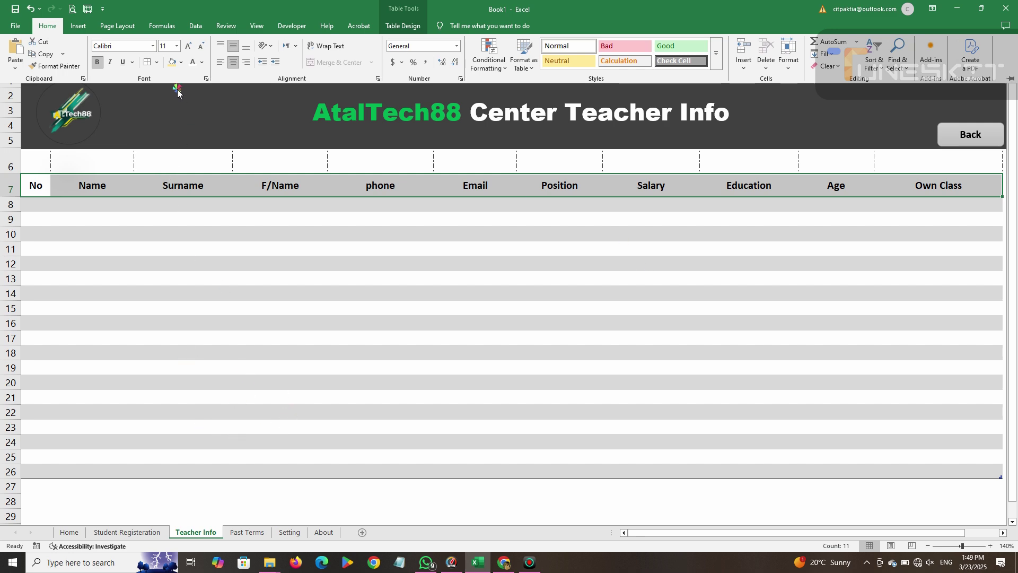
left_click(181, 62)
left_click(292, 158)
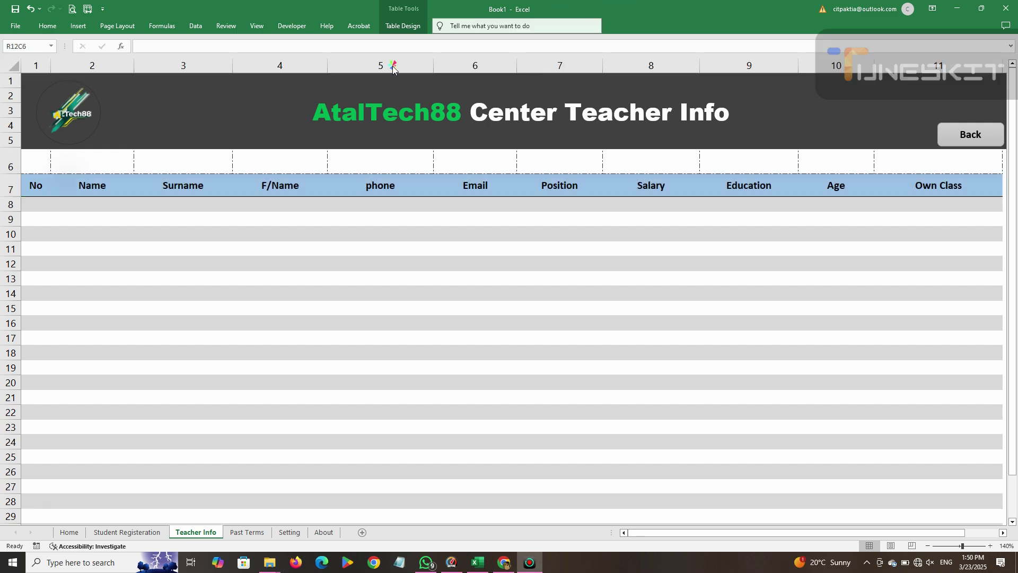
Select the Teacher Info table range from the header row down.
left_click(42, 188)
left_click(43, 214)
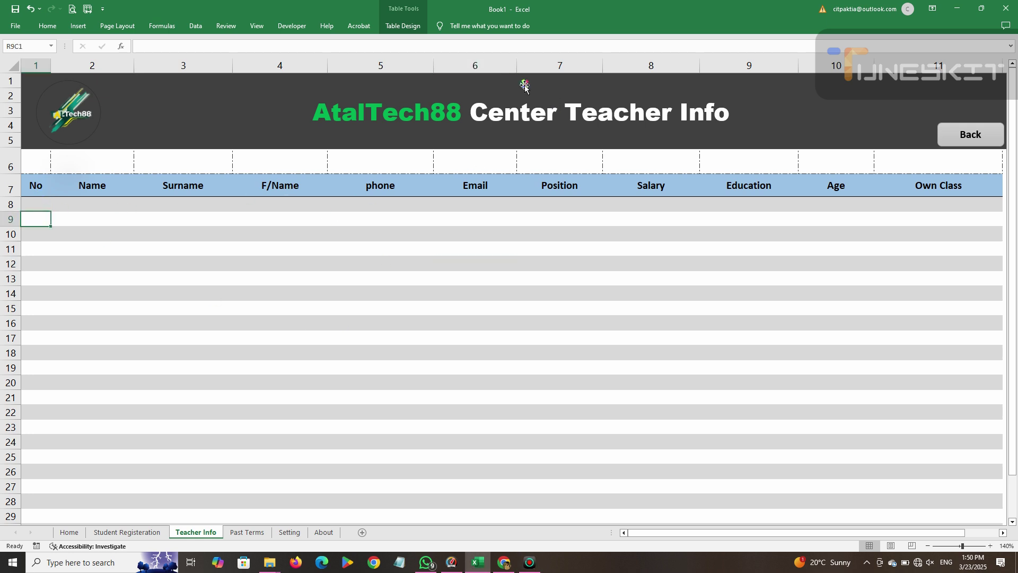
left_click_drag(42, 188, 925, 461)
scroll(556, 427, "up", 2)
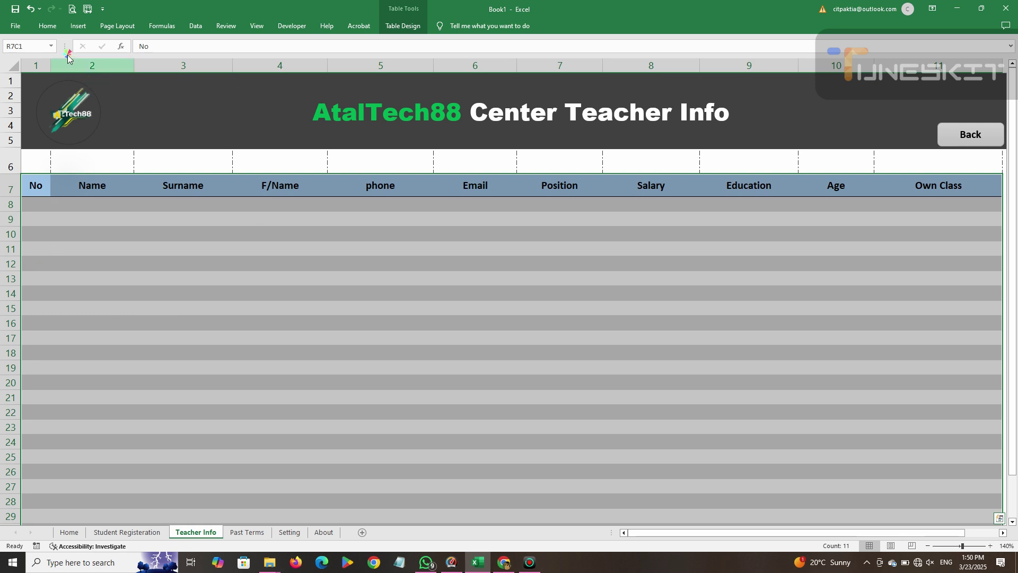
left_click(47, 25)
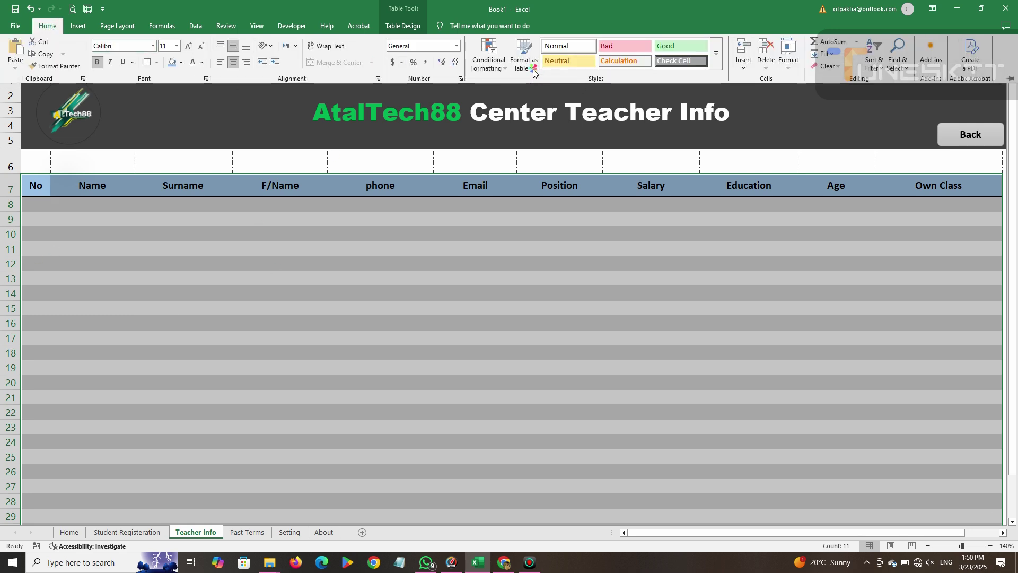
Apply a light blue Format as Table style, then select the first No cell in row 8.
left_click(524, 57)
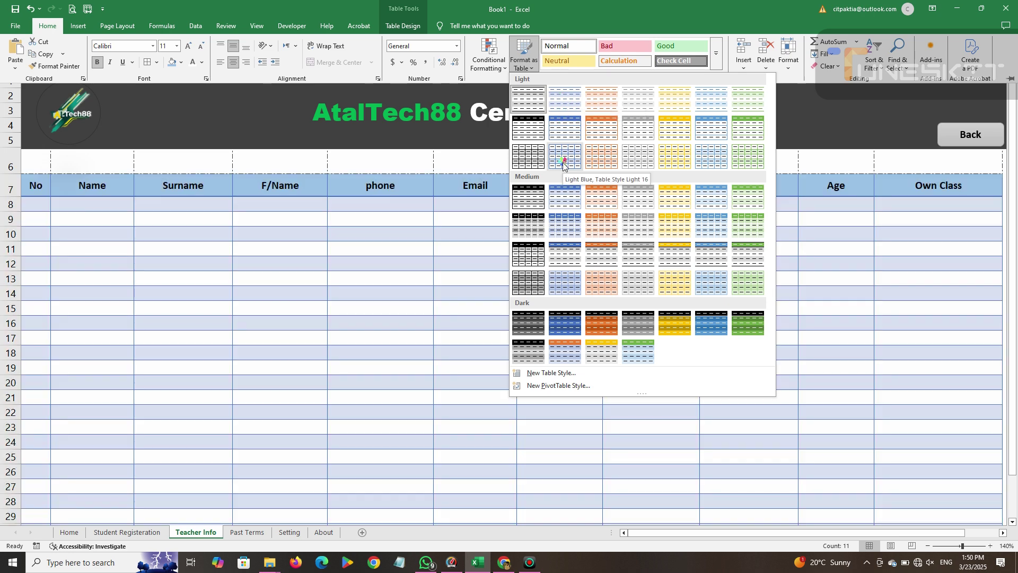
left_click(563, 165)
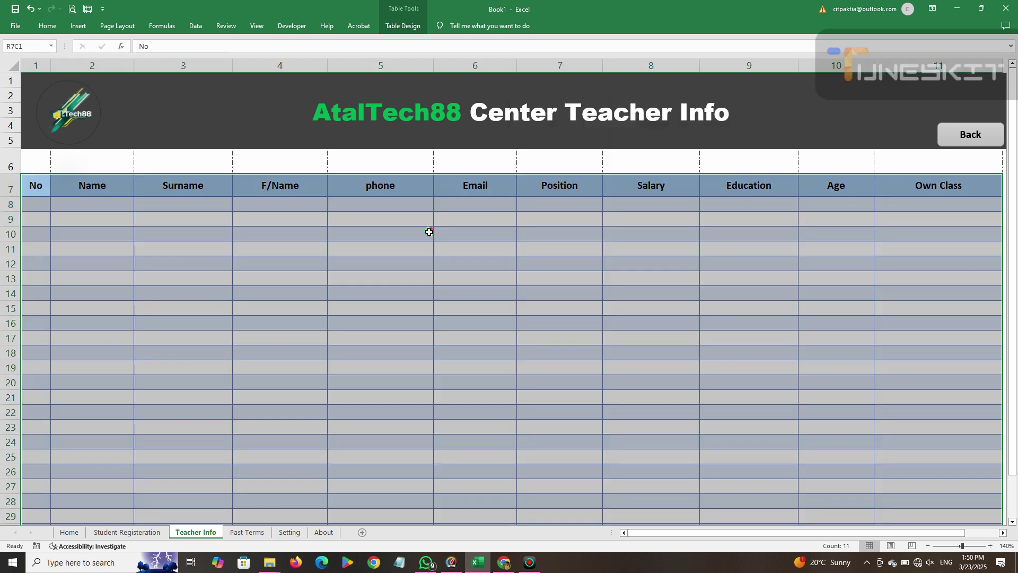
left_click(429, 232)
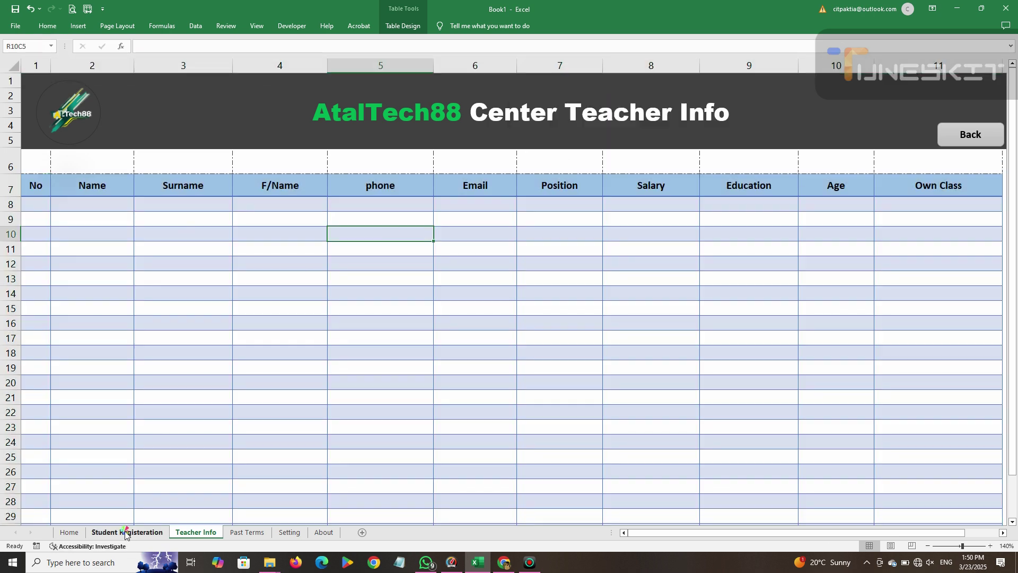
left_click(126, 532)
left_click(194, 535)
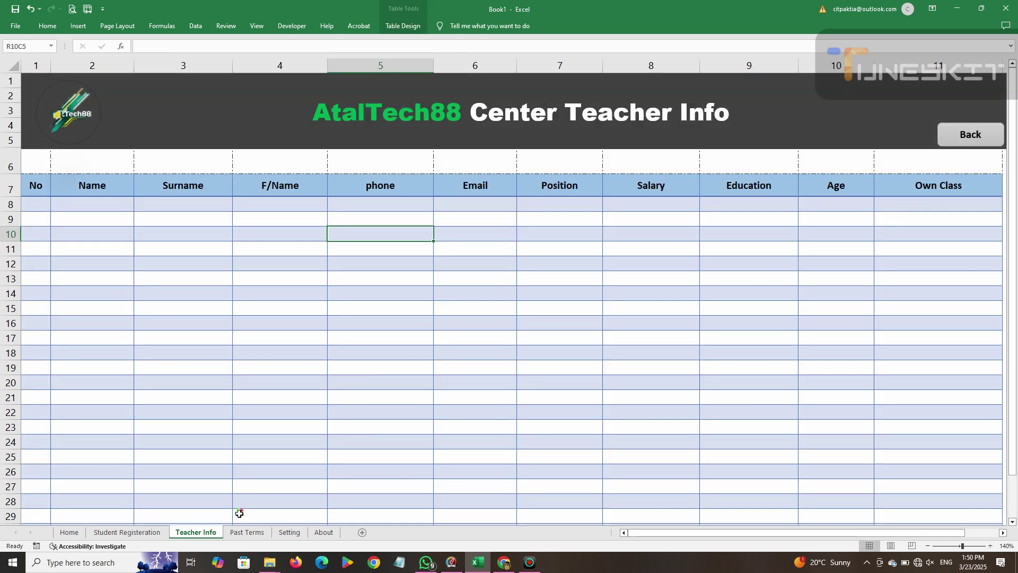
left_click(38, 209)
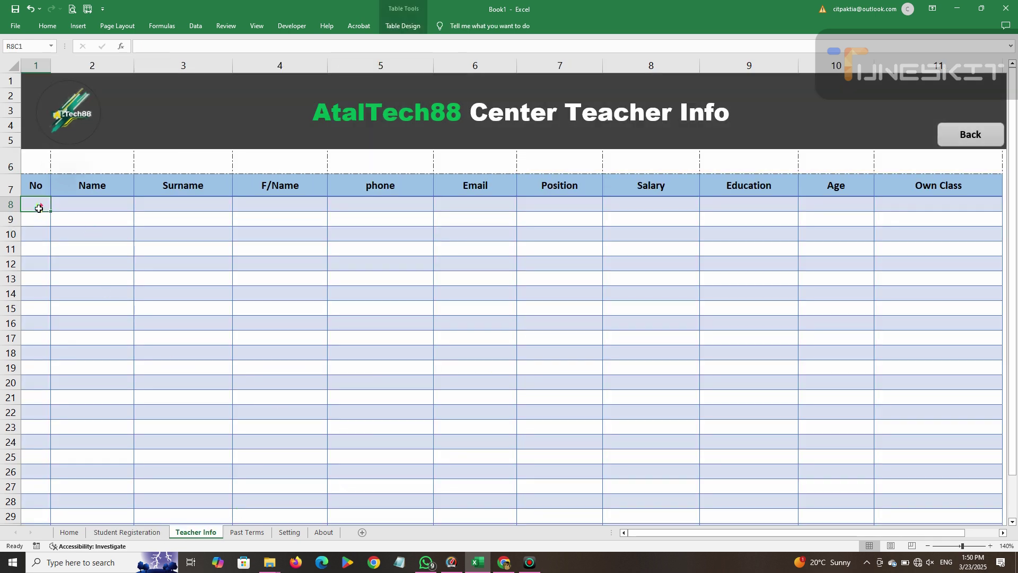
Enter 1 under No and fill the No column down through 22.
type("1")
key("Return")
left_click(41, 206)
left_click_drag(50, 210, 39, 495)
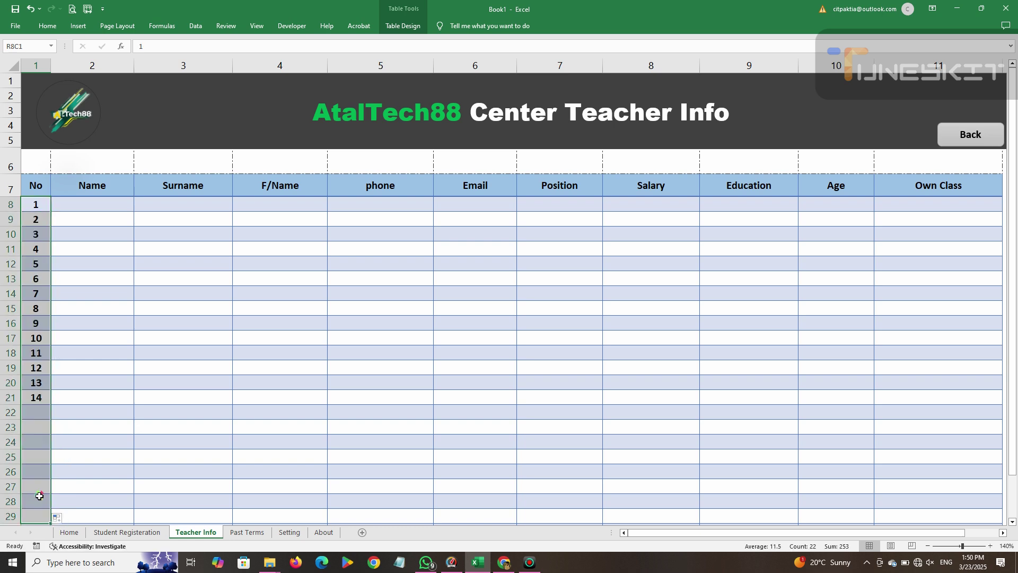
Enter the first teacher's name and surname in row 8.
left_click(96, 206)
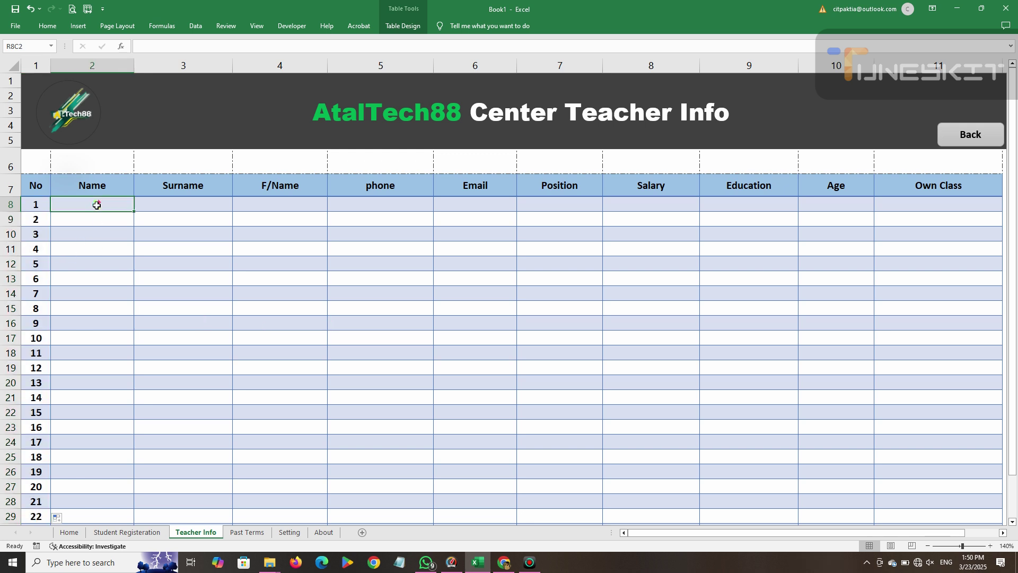
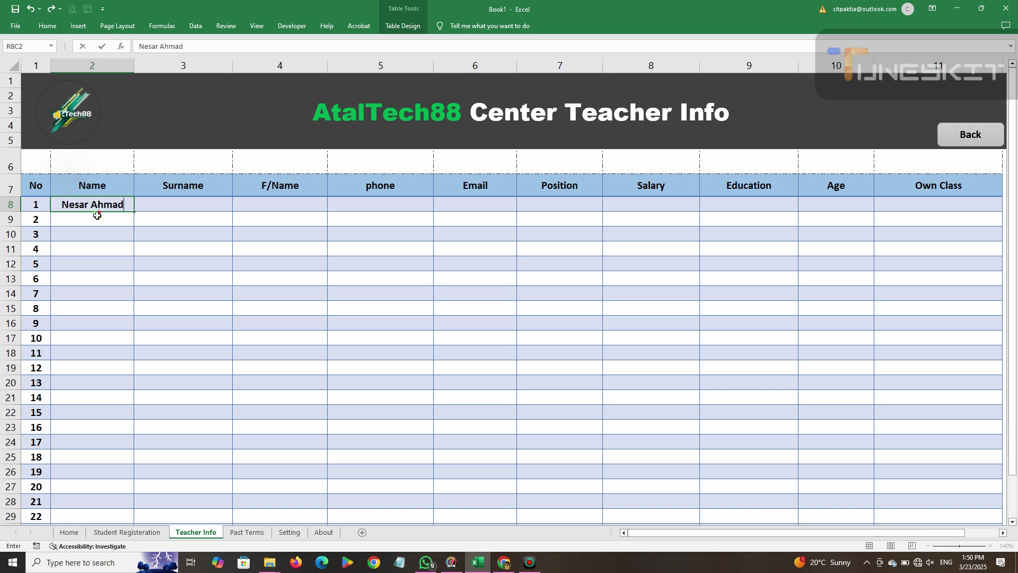
left_click(187, 201)
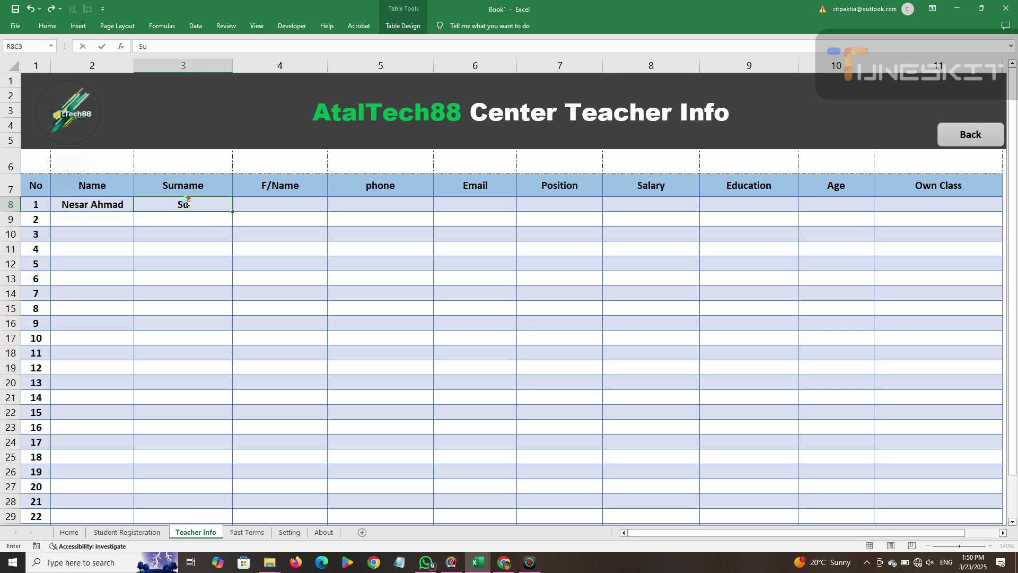
Enter names and surnames for the second and third teachers, correcting typos.
left_click(64, 214)
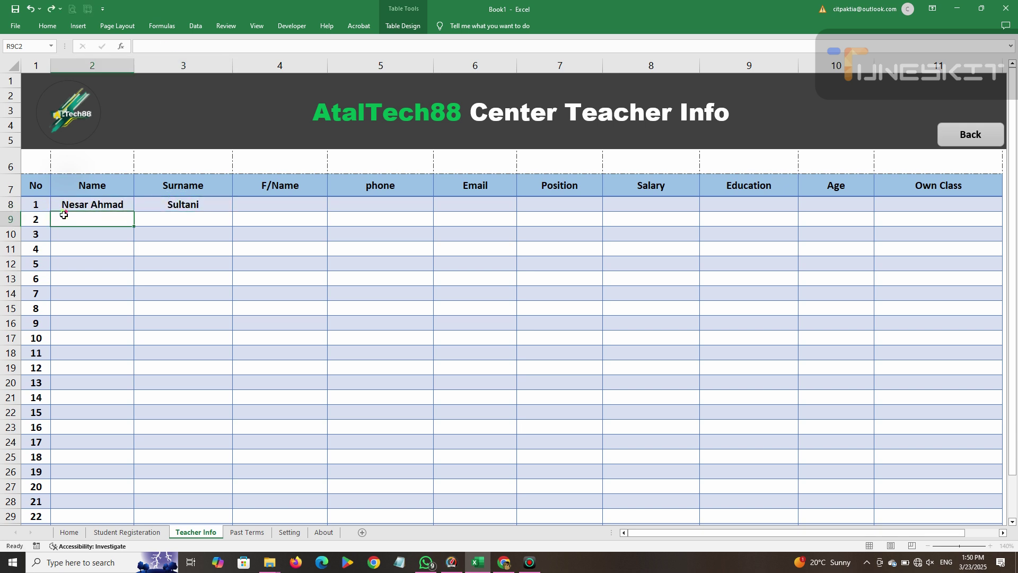
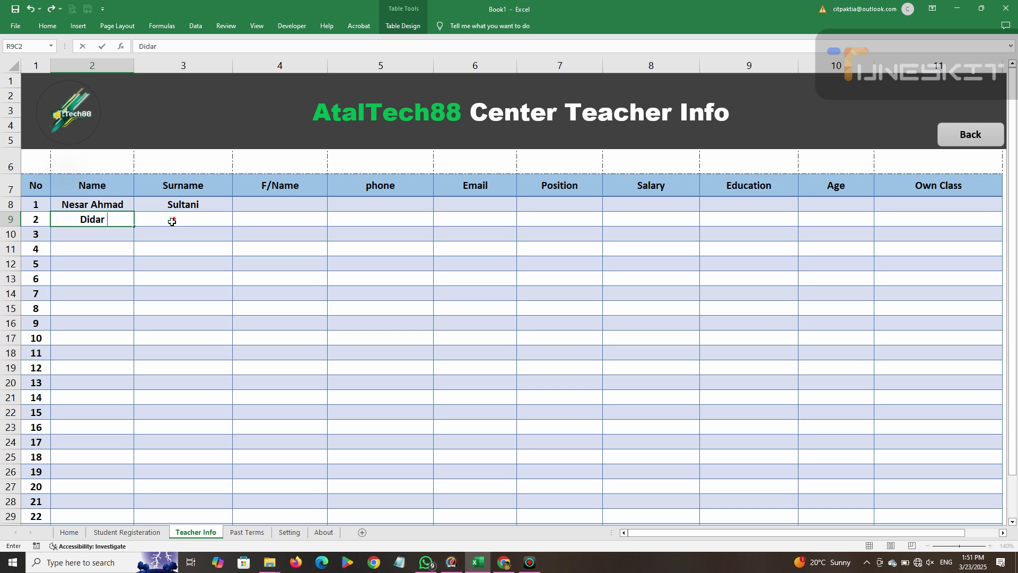
left_click(171, 222)
type("B")
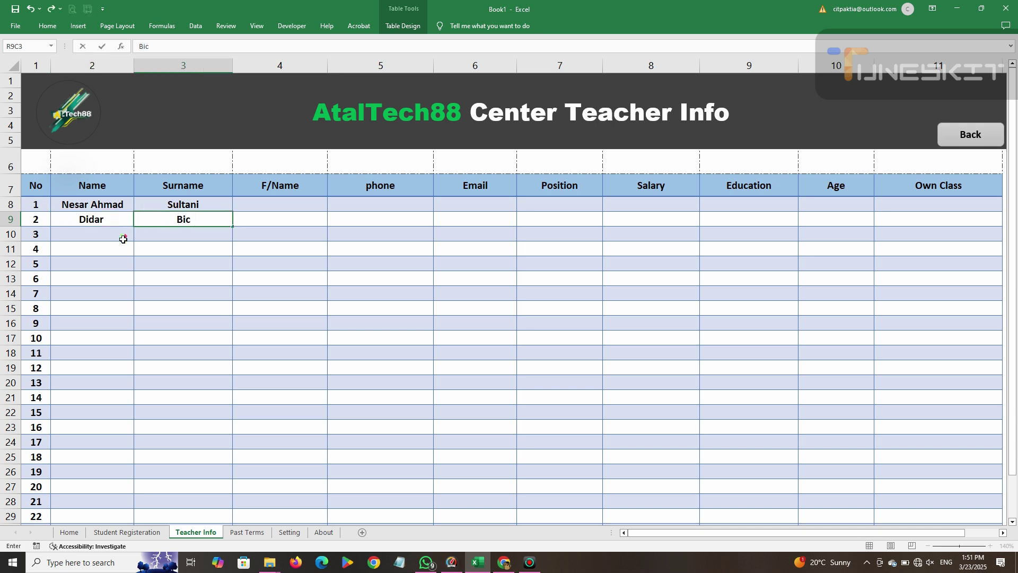
type("ic")
left_click(124, 239)
type("Asi")
key("BackSpace")
key("BackSpace")
key("BackSpace")
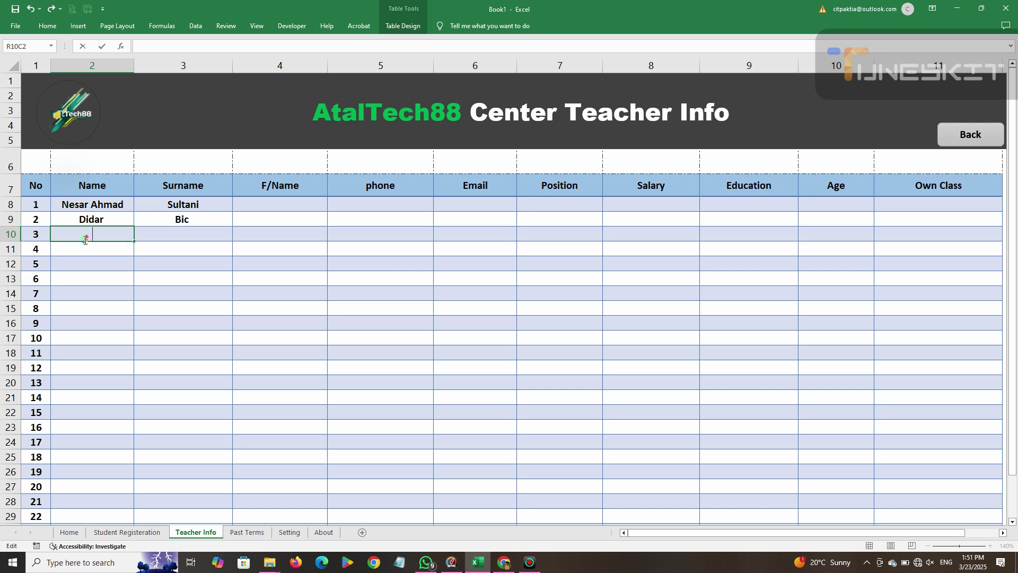
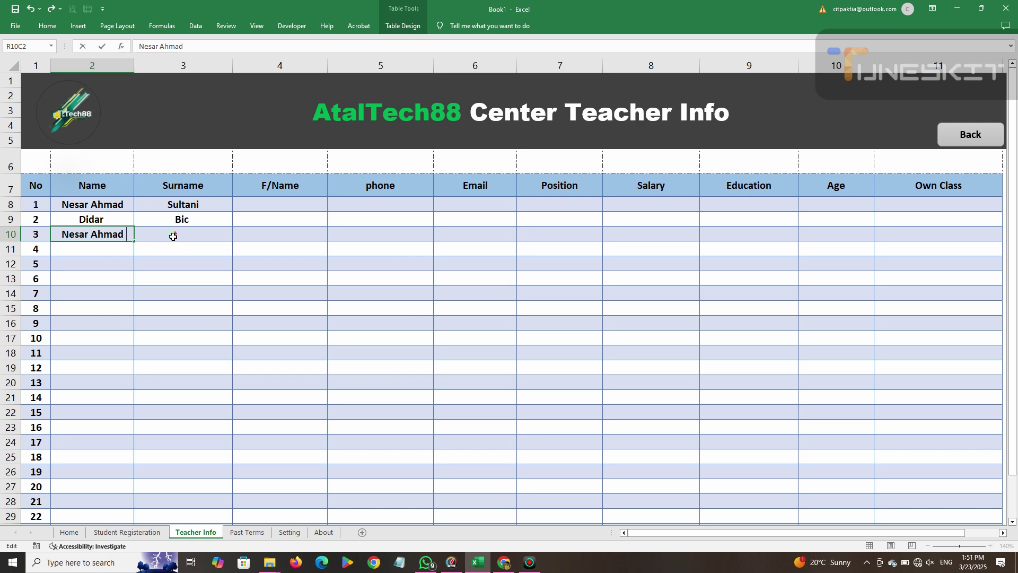
left_click(173, 237)
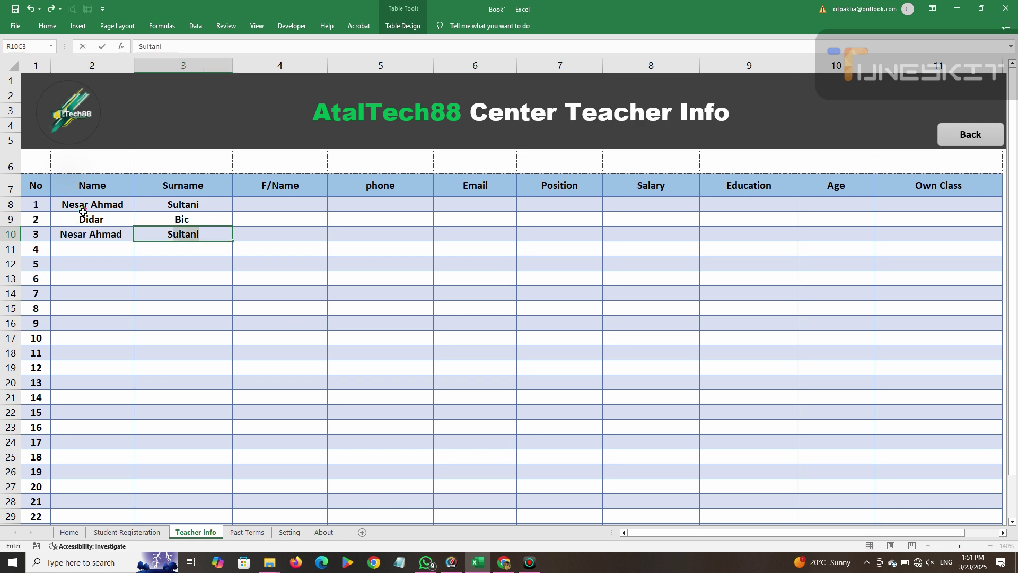
left_click(82, 213)
Replace the first teacher's name and retype their surname.
left_click(101, 204)
key("Tab")
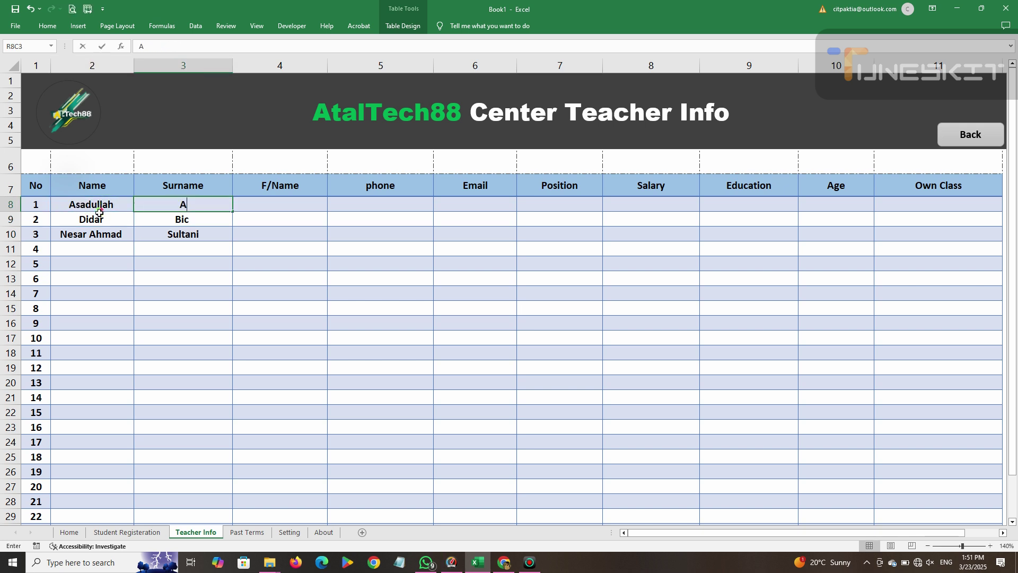
left_click(94, 259)
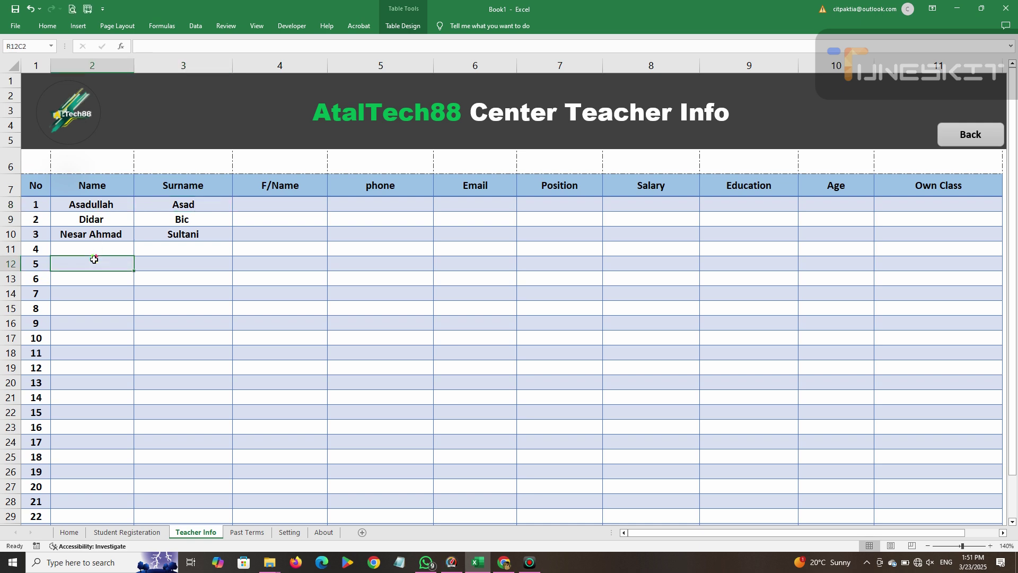
Enter the fourth teacher's name and surname, fixing mistyped letters.
left_click(94, 251)
type("Amn")
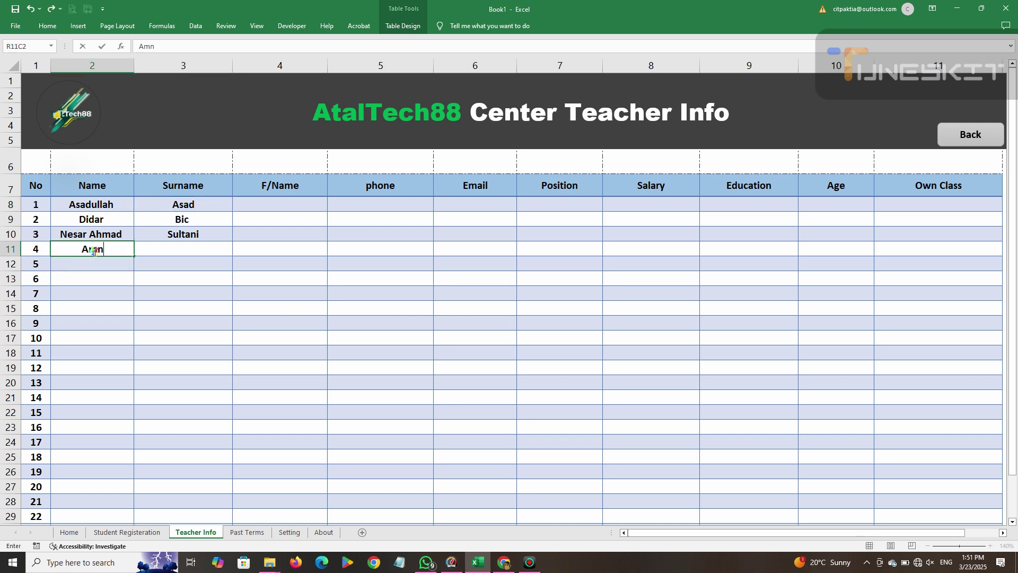
key("BackSpace")
key("BackSpace")
key("BackSpace")
type("Mirwaid")
key("BackSpace")
type("s")
left_click(210, 244)
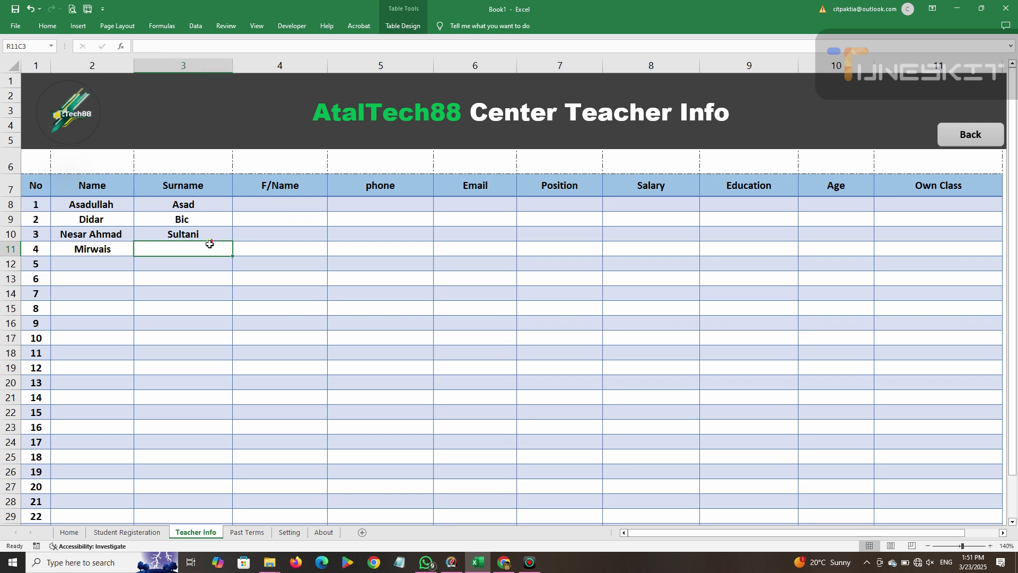
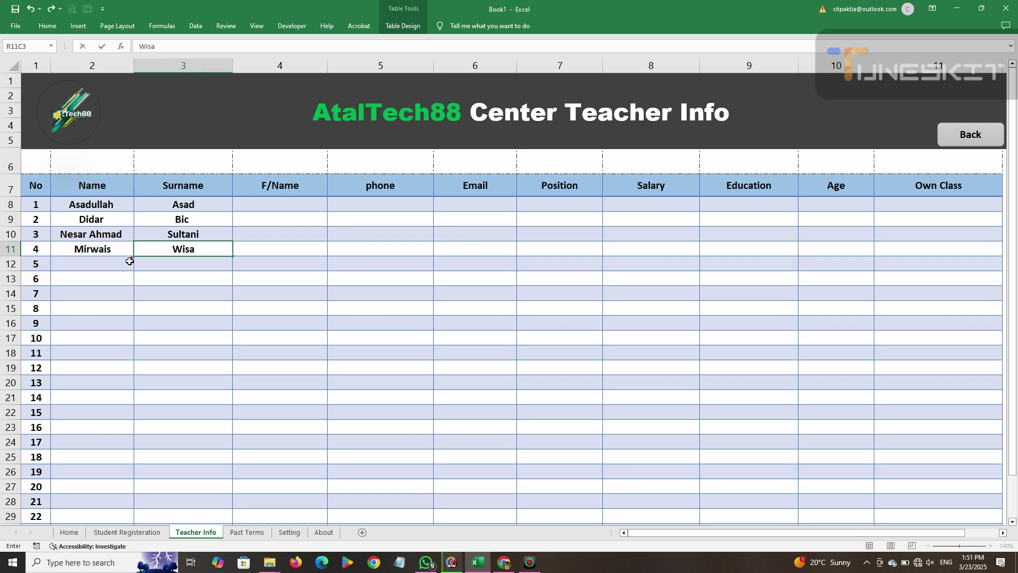
Enter names and surnames for the fifth and sixth teachers.
left_click(112, 265)
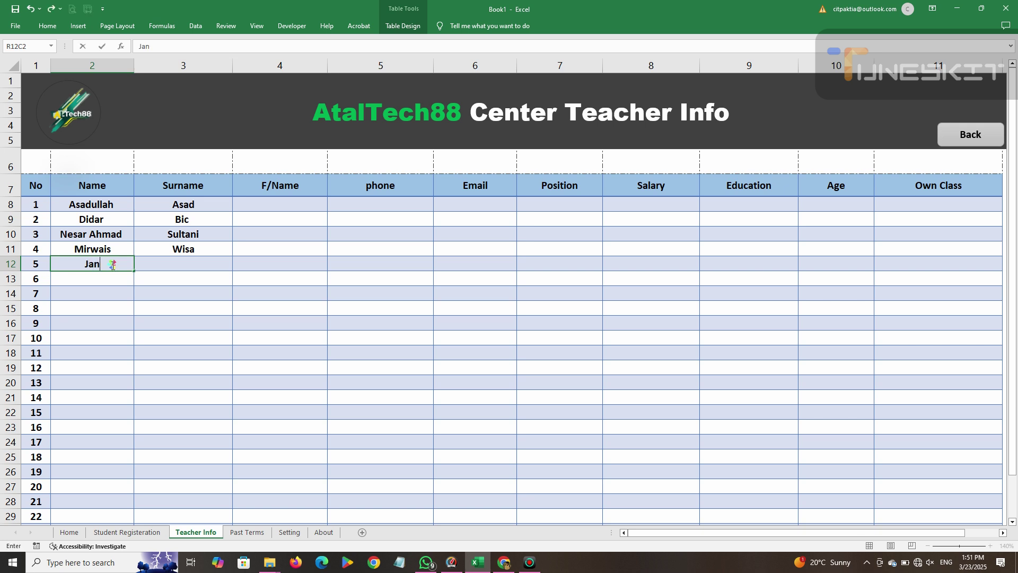
left_click(178, 263)
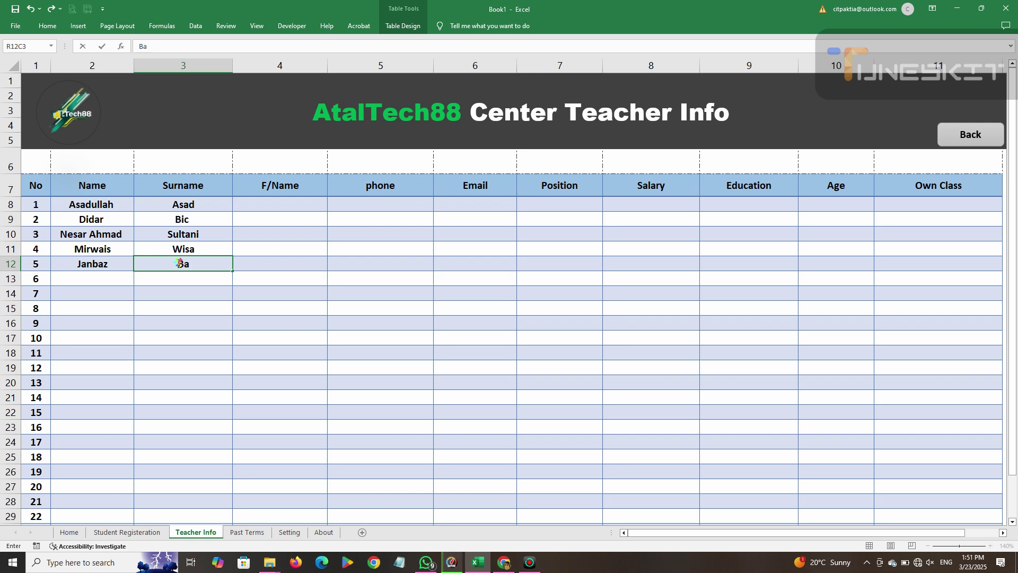
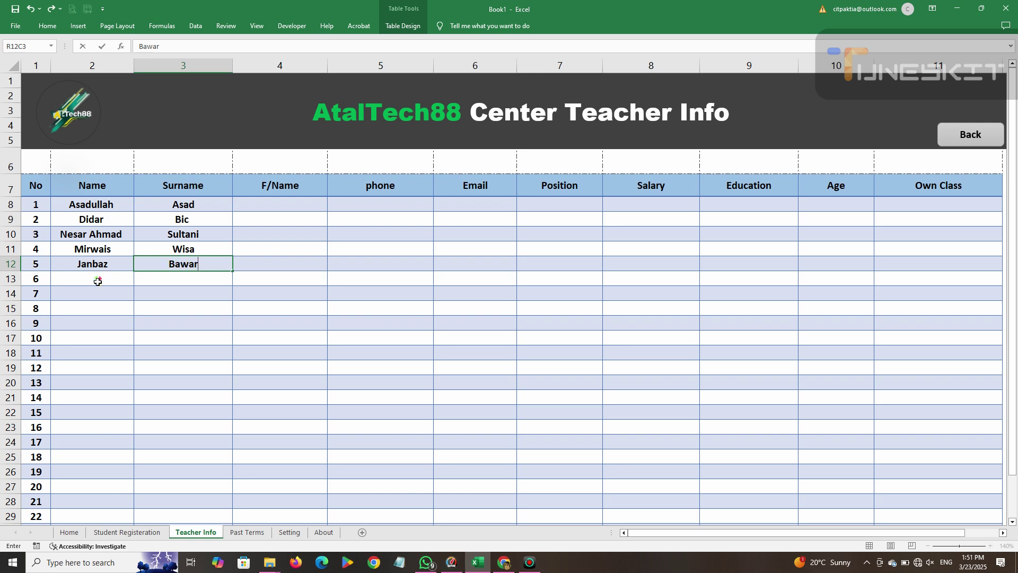
left_click(98, 281)
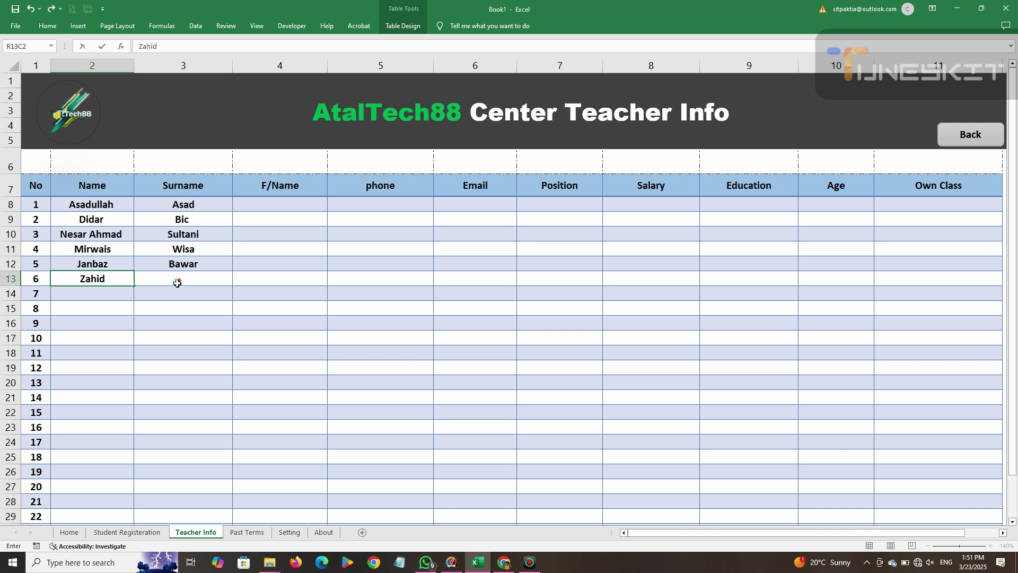
left_click(183, 278)
type("Power")
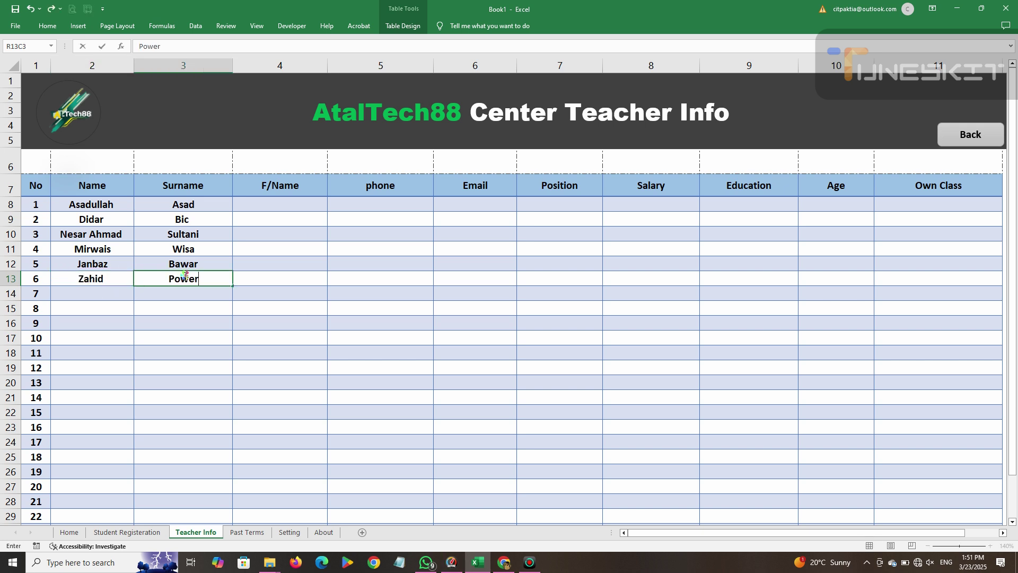
left_click(214, 291)
Select the first F/Name cell to begin the father's names.
left_click(290, 214)
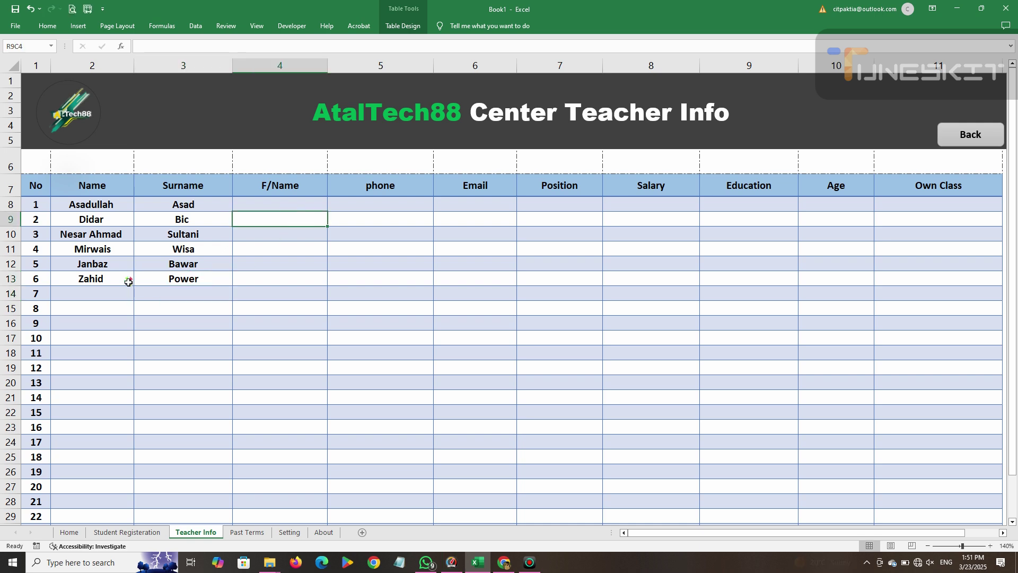
left_click(115, 293)
left_click(115, 334)
left_click(279, 205)
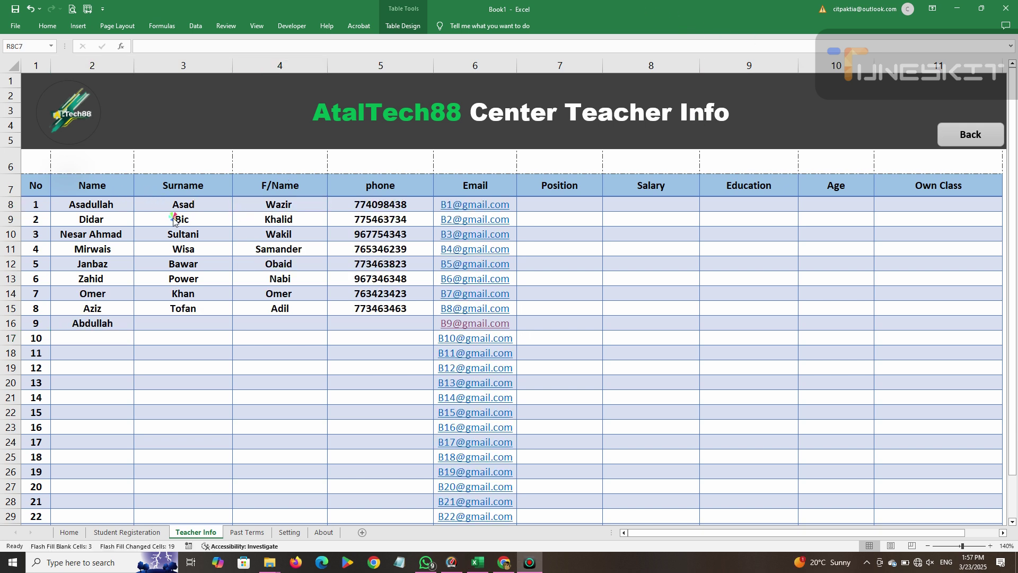
Clear the stray name left in the ninth table row.
left_click(546, 113)
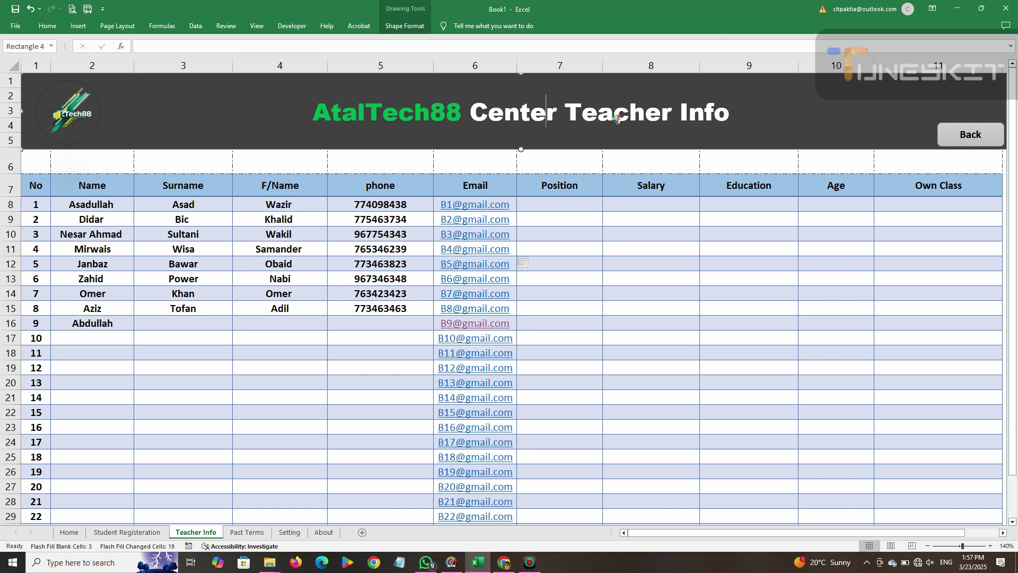
left_click(94, 222)
left_click(97, 236)
left_click(102, 281)
left_click(181, 322)
left_click(118, 324)
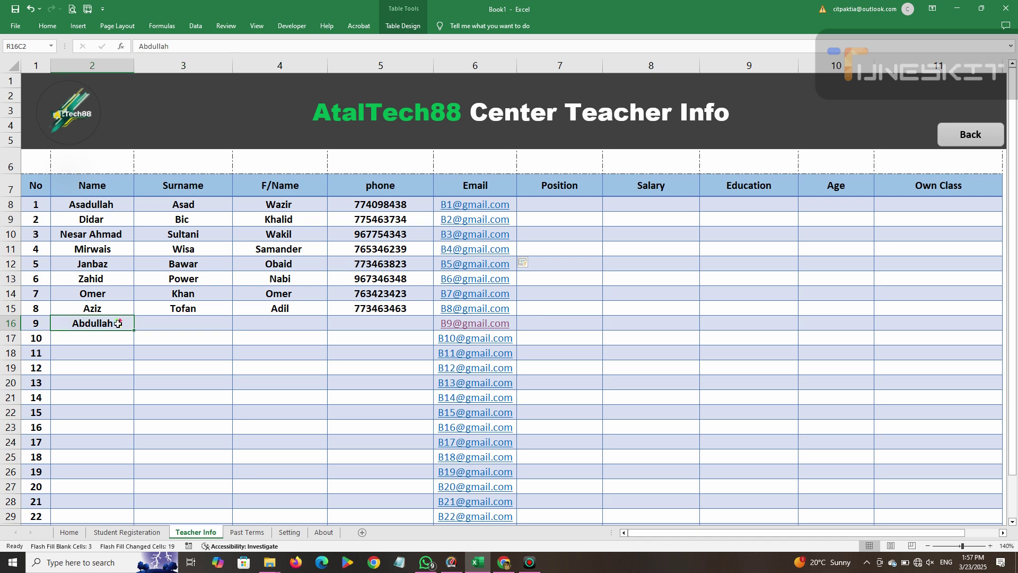
key("Delete")
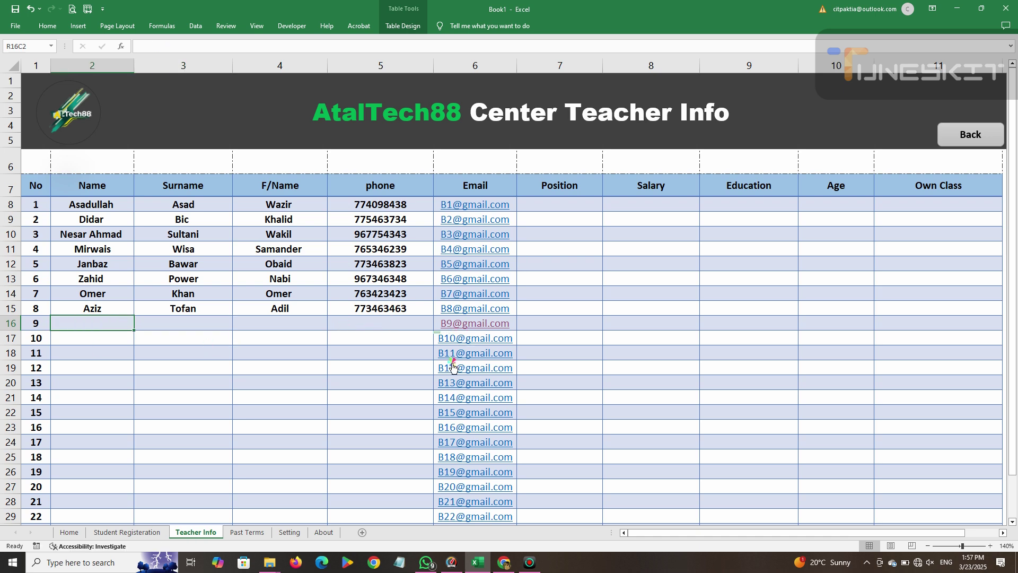
Delete the surplus email addresses below the eighth teacher, including the ninth-row email.
left_click_drag(512, 345, 501, 543)
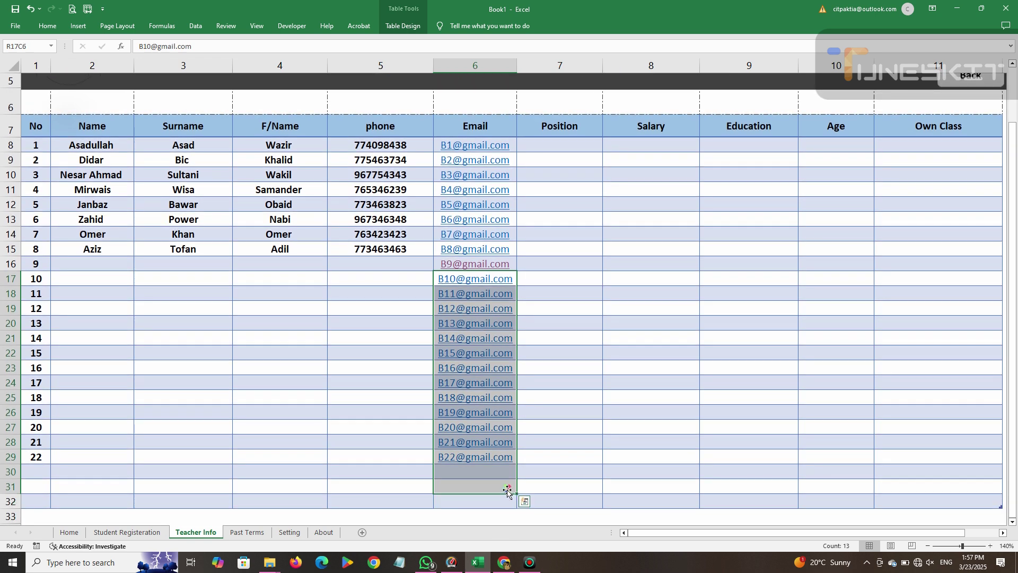
key("Delete")
scroll(521, 478, "up", 2)
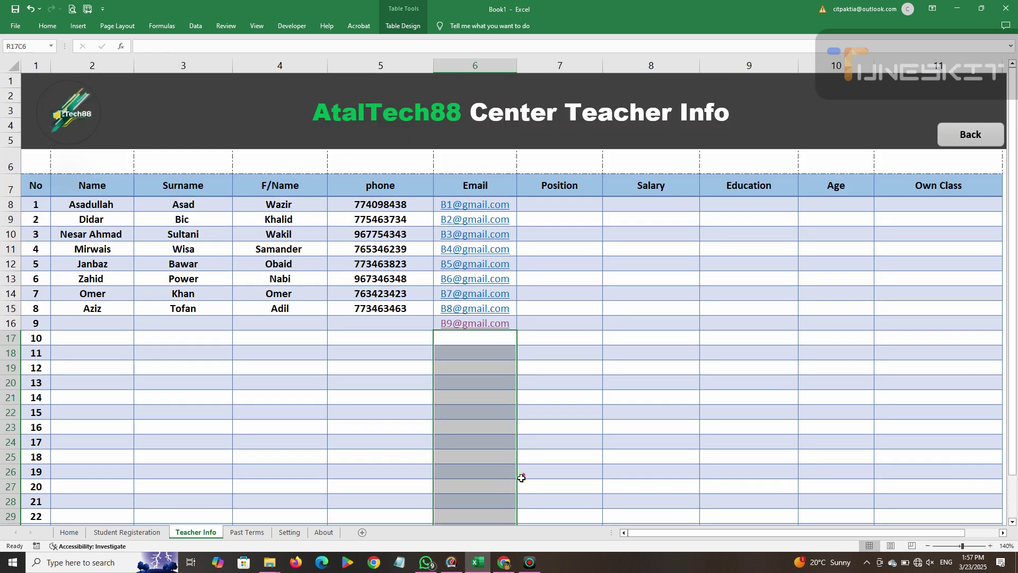
left_click(452, 324)
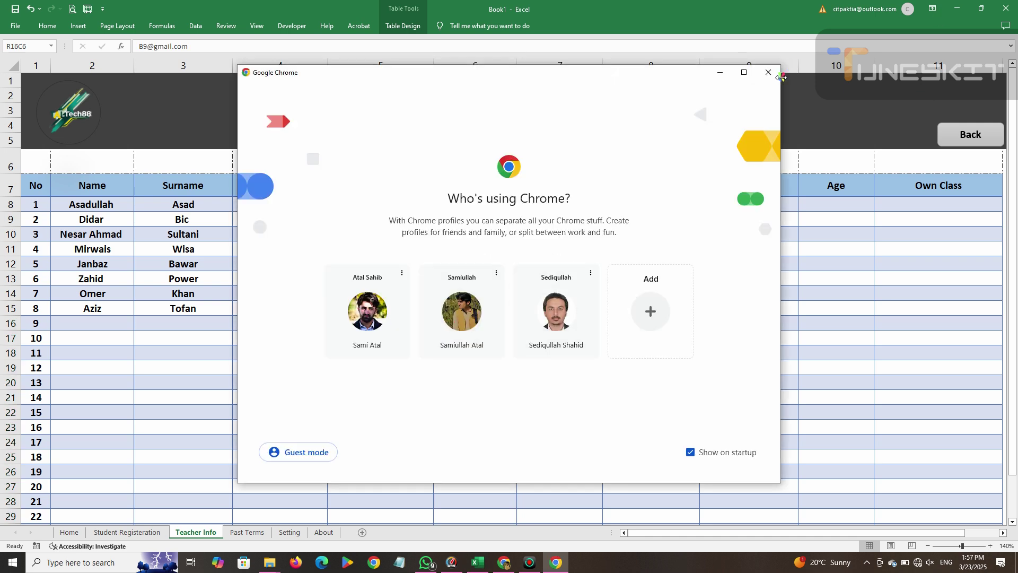
left_click(768, 72)
key("Delete")
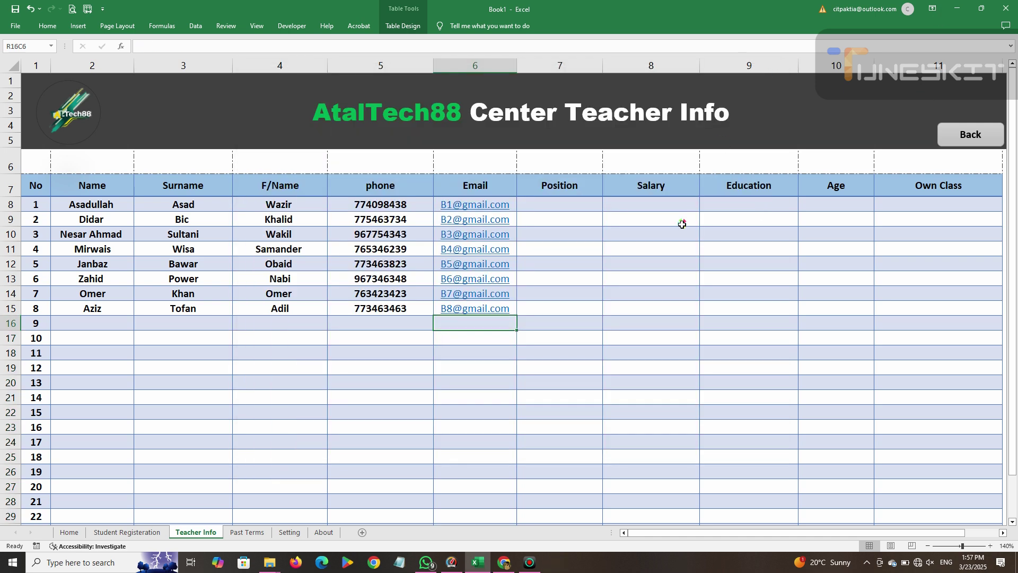
left_click(683, 222)
Enter Teacher as the Position for the first three teachers.
left_click(564, 203)
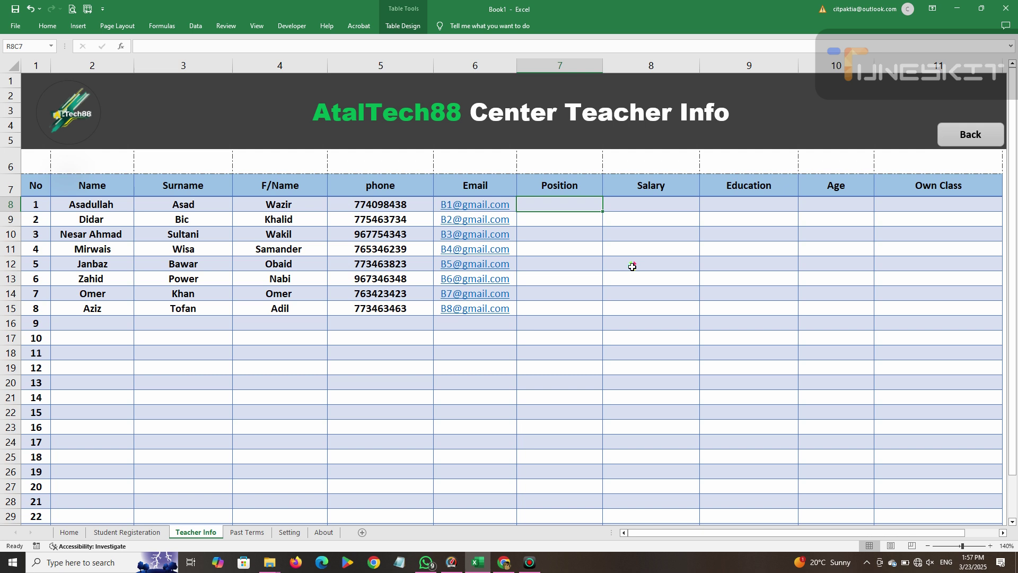
type("Teacher")
key("BackSpace")
key("BackSpace")
type("er")
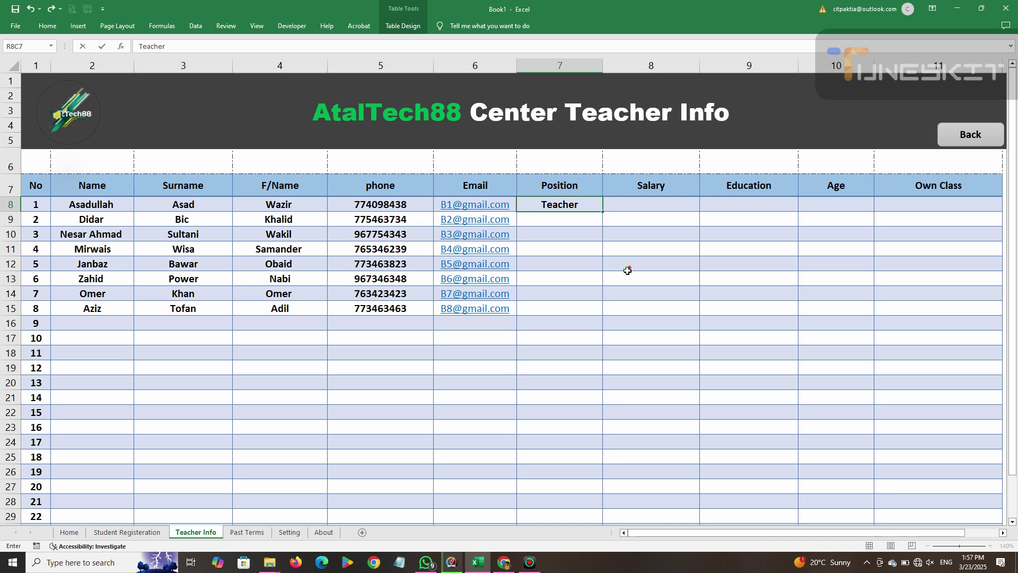
key("Return")
type("Tehc")
key("BackSpace")
key("BackSpace")
type("ach")
key("Return")
type("teacher")
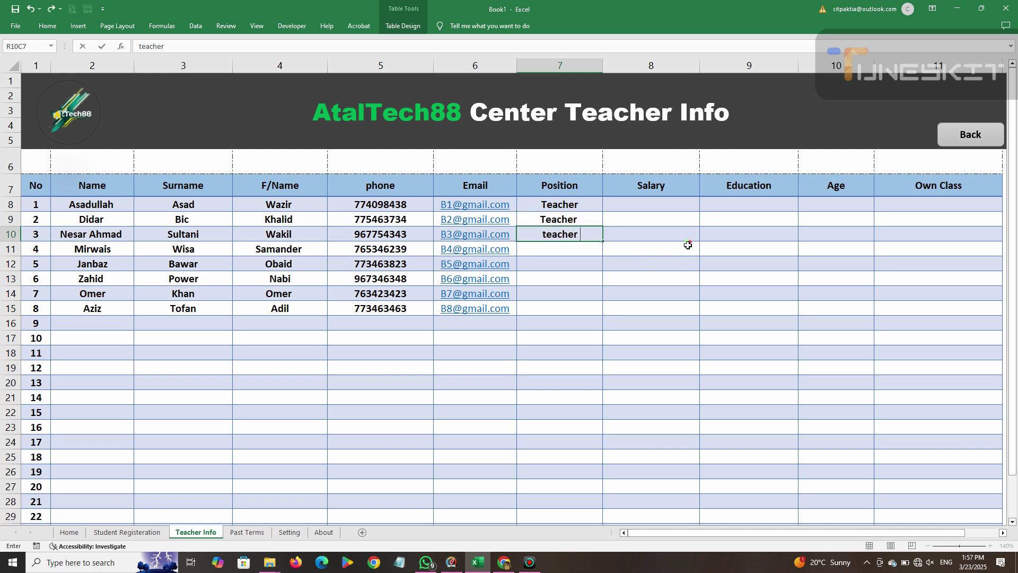
key("Return")
Enter teacher as the Position for teachers four through eight, fixing misspellings.
type("teacher")
key("Return")
type("teacher")
key("Return")
type("teacher")
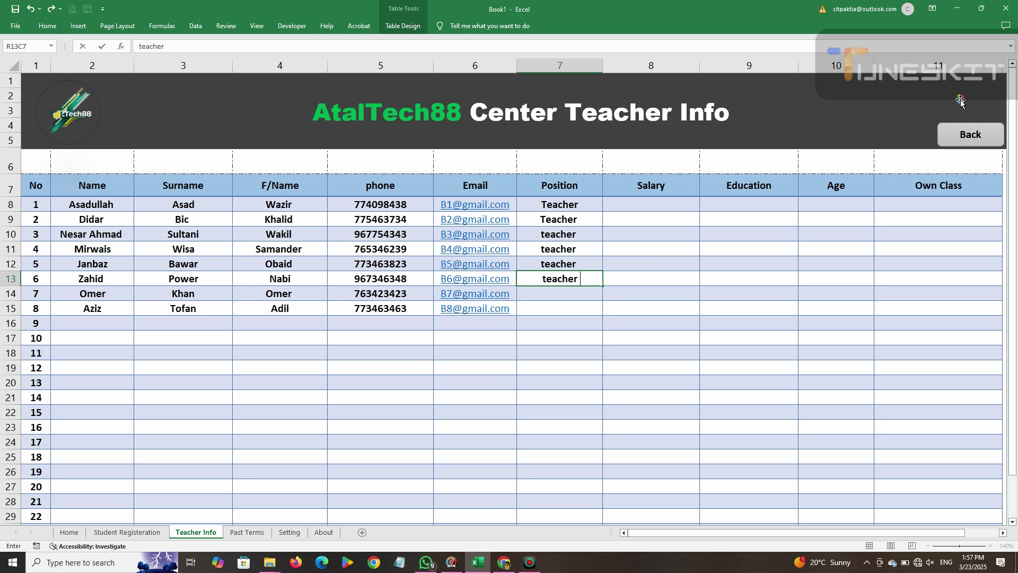
key("Return")
type("teahc er")
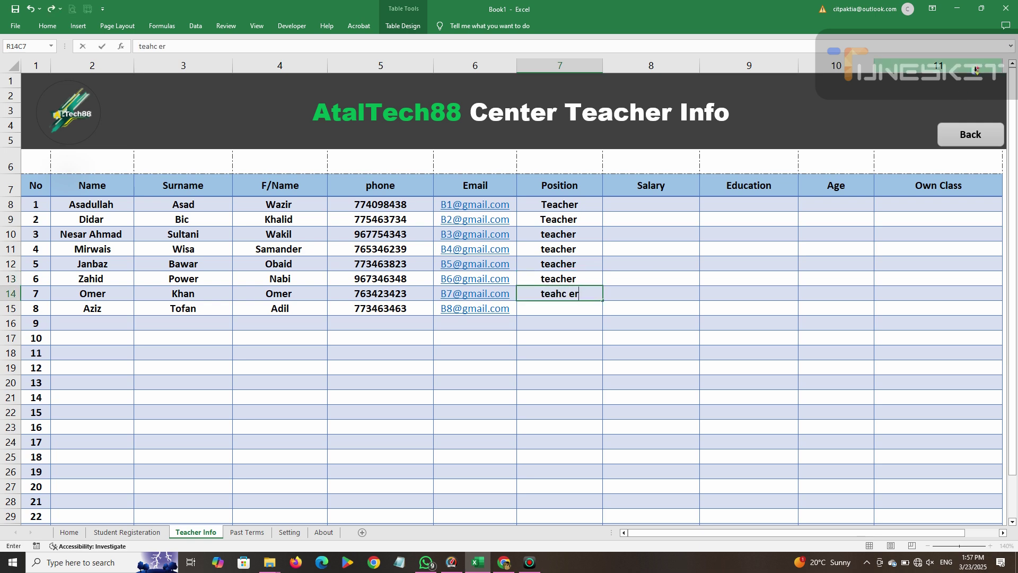
key("BackSpace")
key("BackSpace")
key("BackSpace")
key("BackSpace")
key("BackSpace")
type("cher")
key("Return")
type("tecaher")
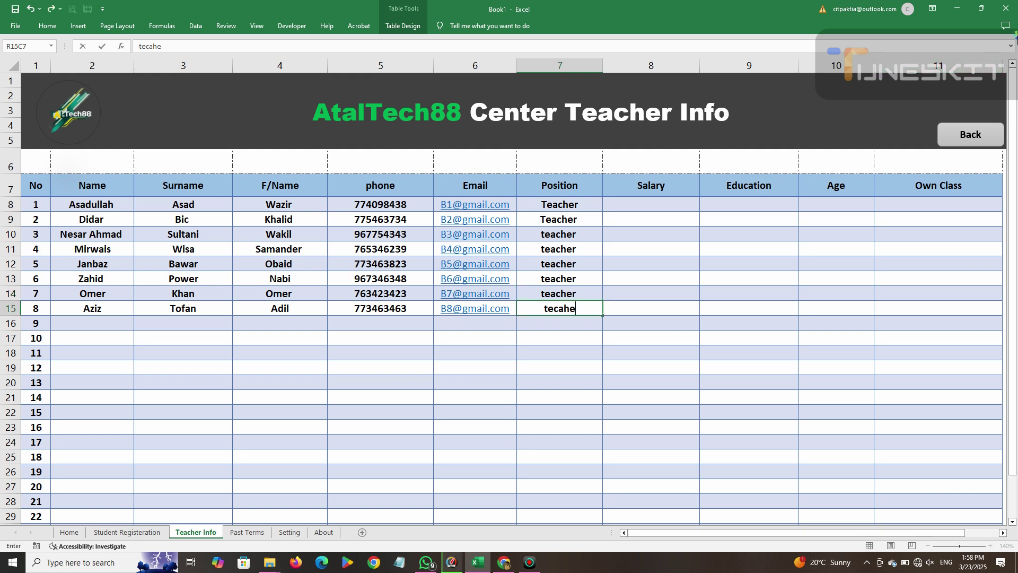
key("BackSpace")
key("BackSpace")
key("BackSpace")
key("BackSpace")
key("BackSpace")
type("acher")
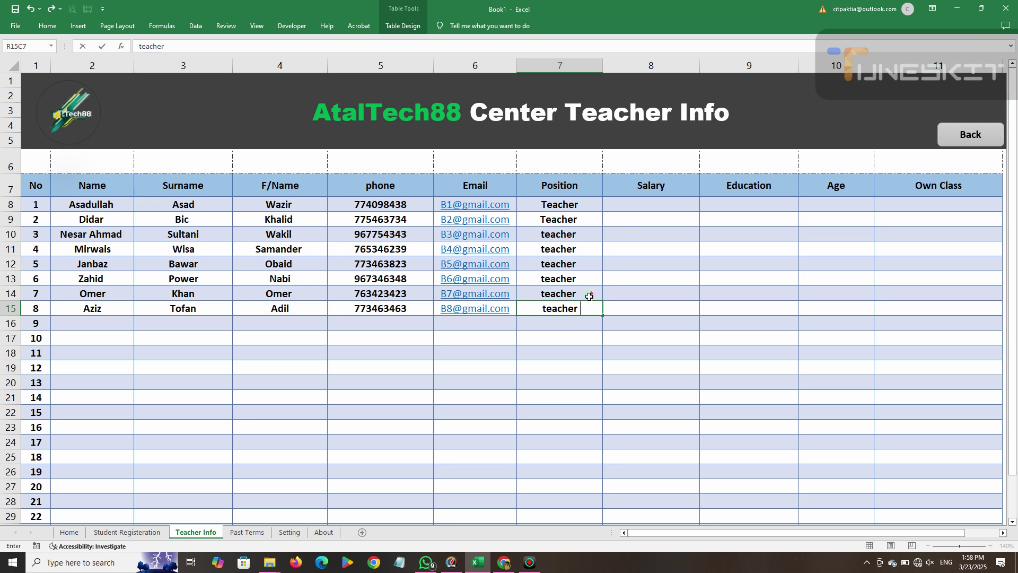
left_click(580, 327)
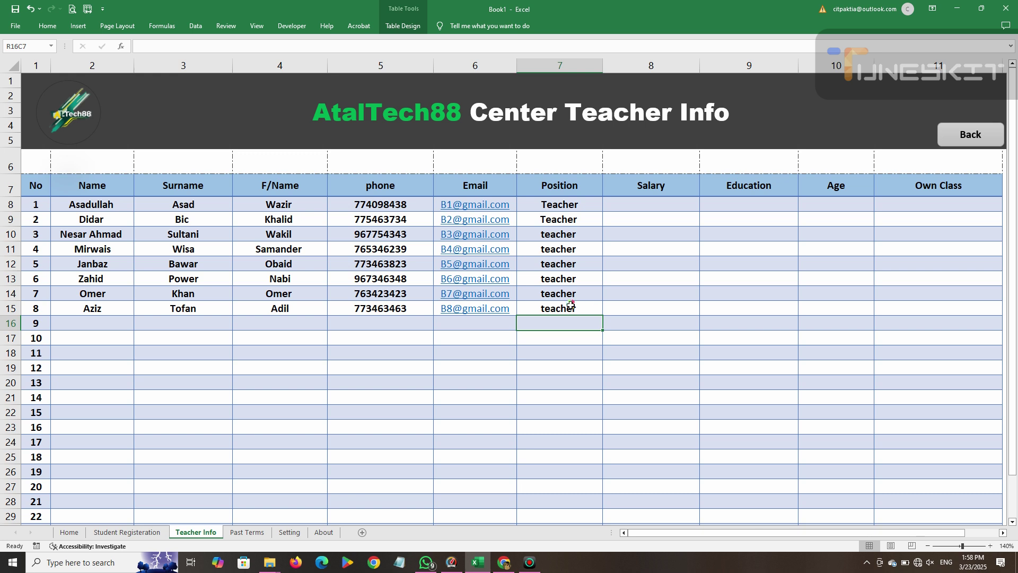
Enter 20000 as the first teacher's salary after correcting mistyped entries.
left_click(659, 204)
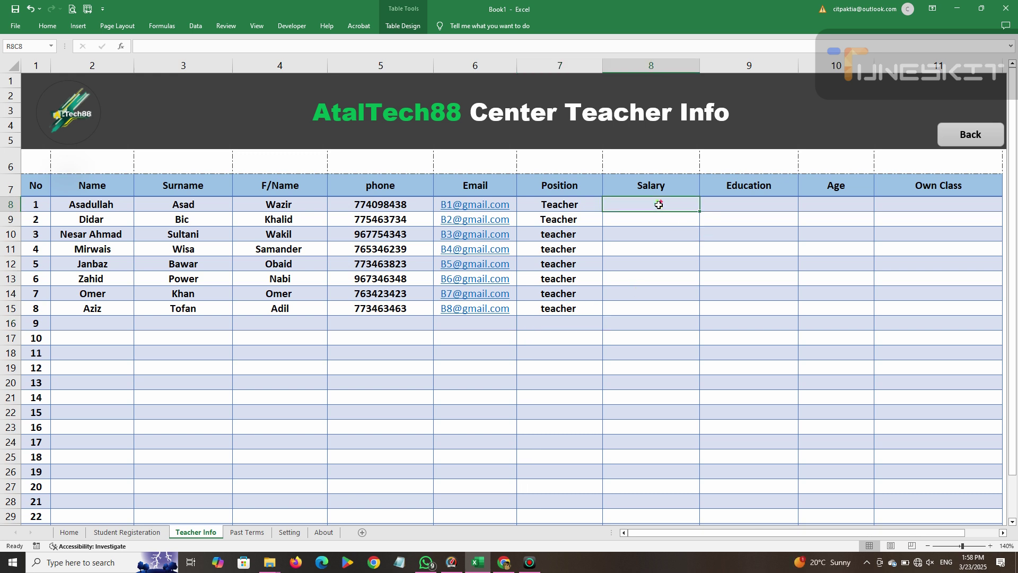
type("120000")
key("BackSpace")
key("BackSpace")
key("BackSpace")
key("BackSpace")
key("BackSpace")
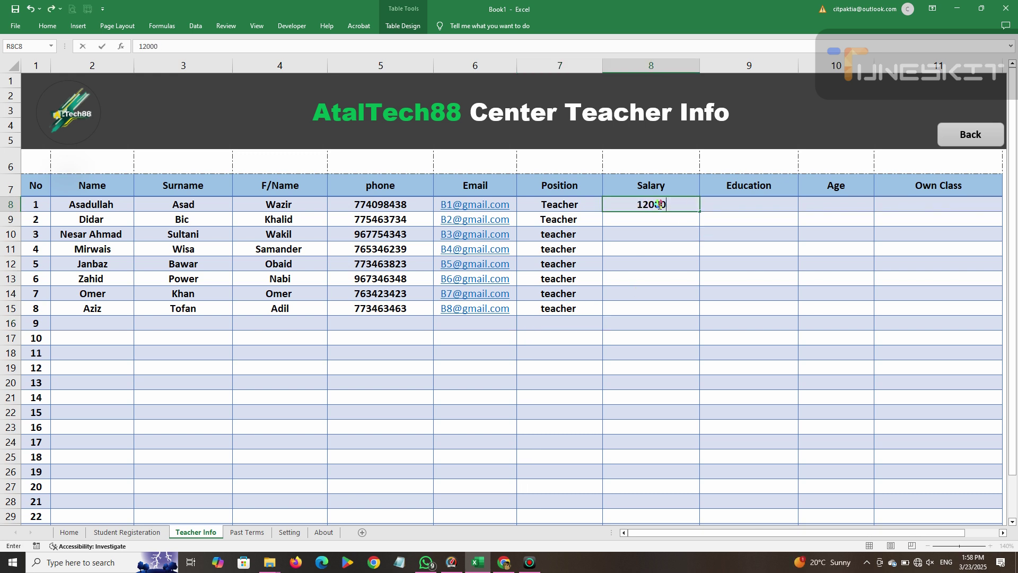
type("2000")
key("Return")
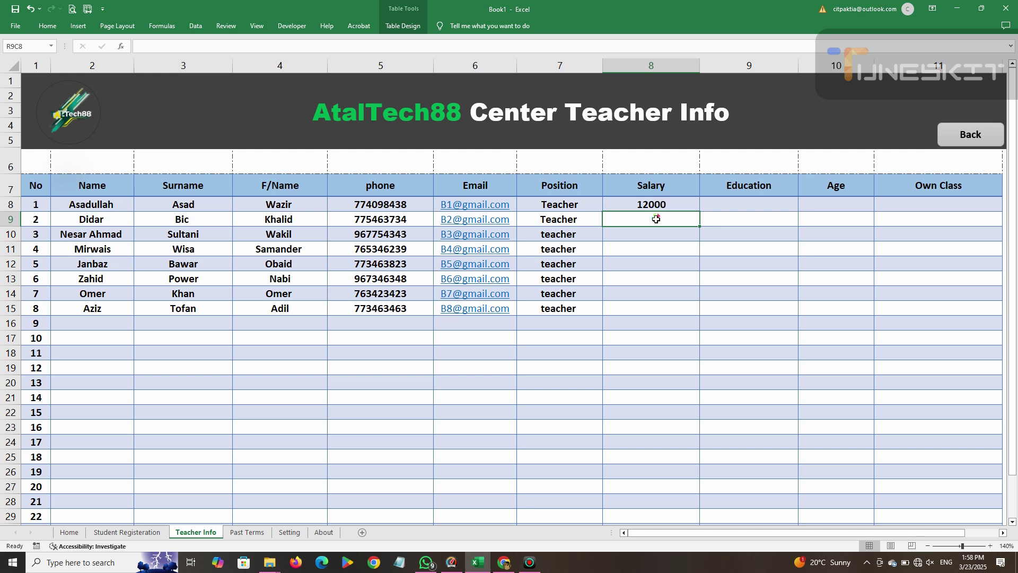
type("13")
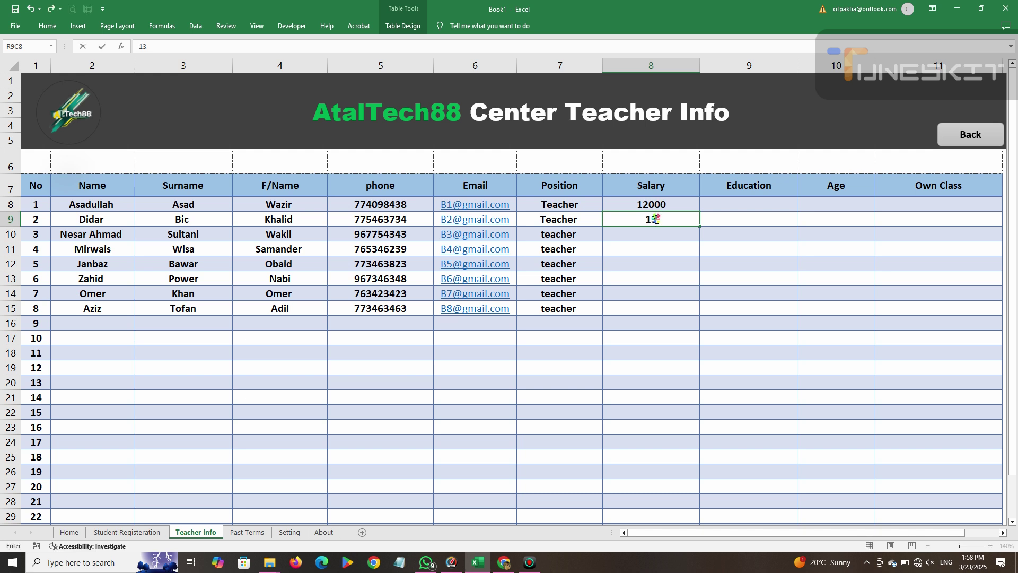
type("00")
left_click(653, 206)
type("15")
key("BackSpace")
key("BackSpace")
type("20000")
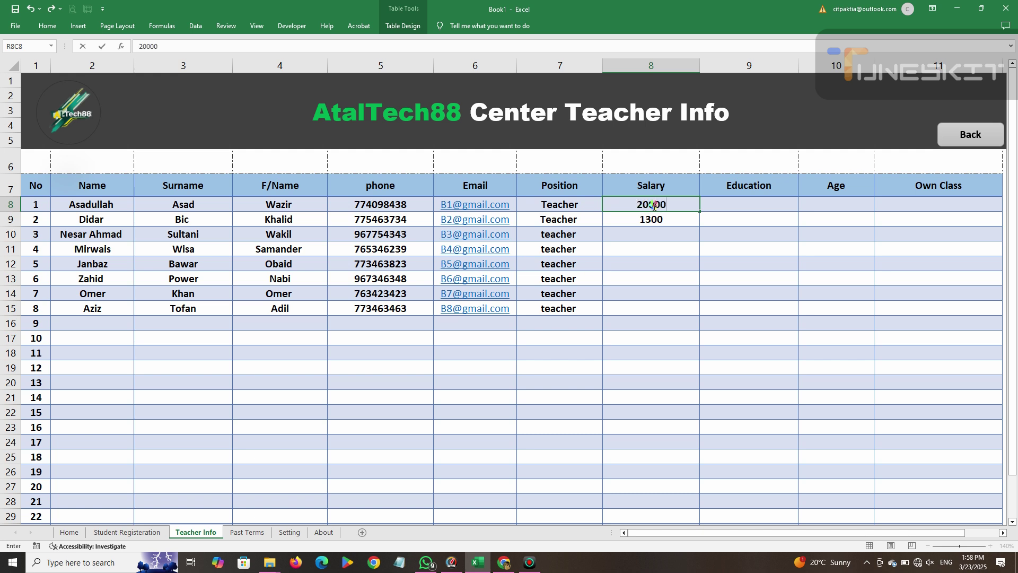
left_click(652, 215)
Enter 20000 for teachers two and three and 15000 for teachers four to six.
type("20000")
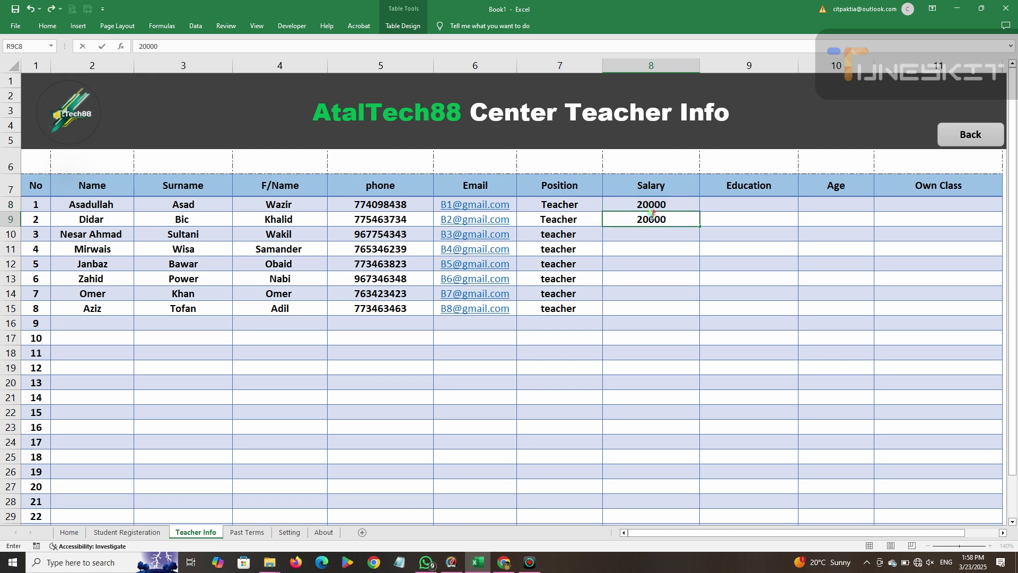
key("Return")
type("20000")
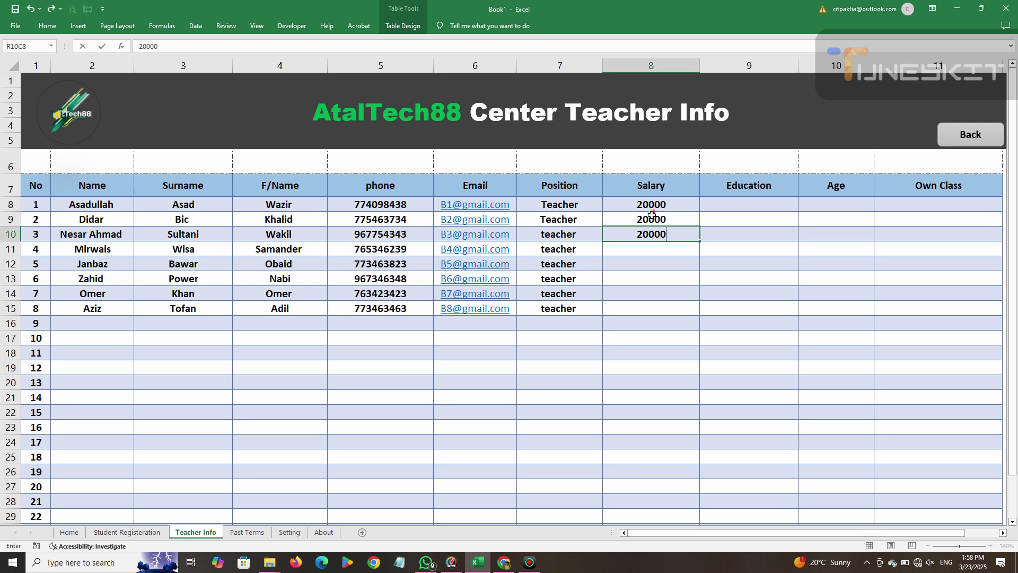
key("ctrl+Return")
key("Down")
type("15000")
key("Return")
type("15000")
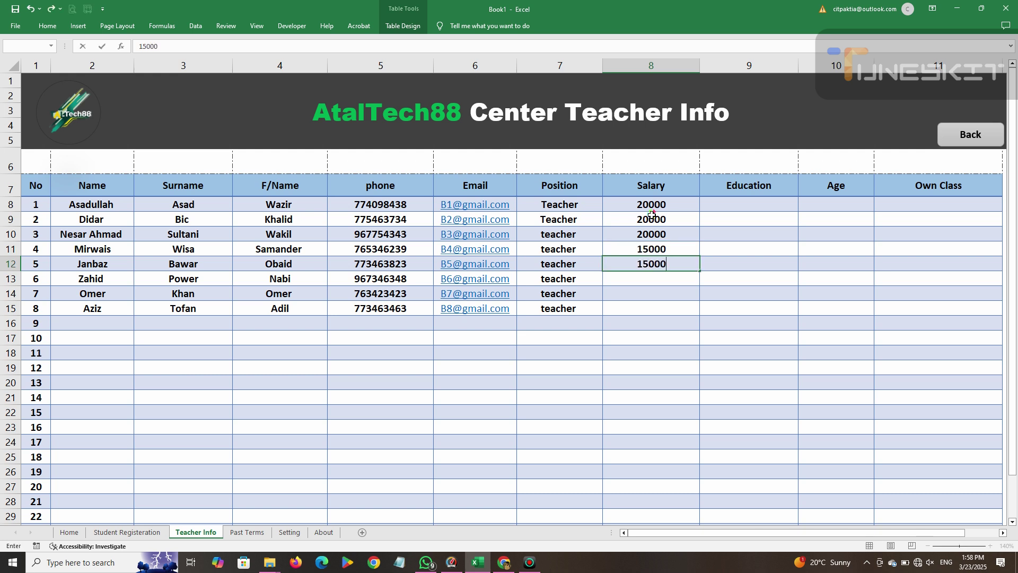
key("Return")
type("15000")
key("Return")
Enter 13000 for the last two teachers, fixing the 13090 typo.
type("13000")
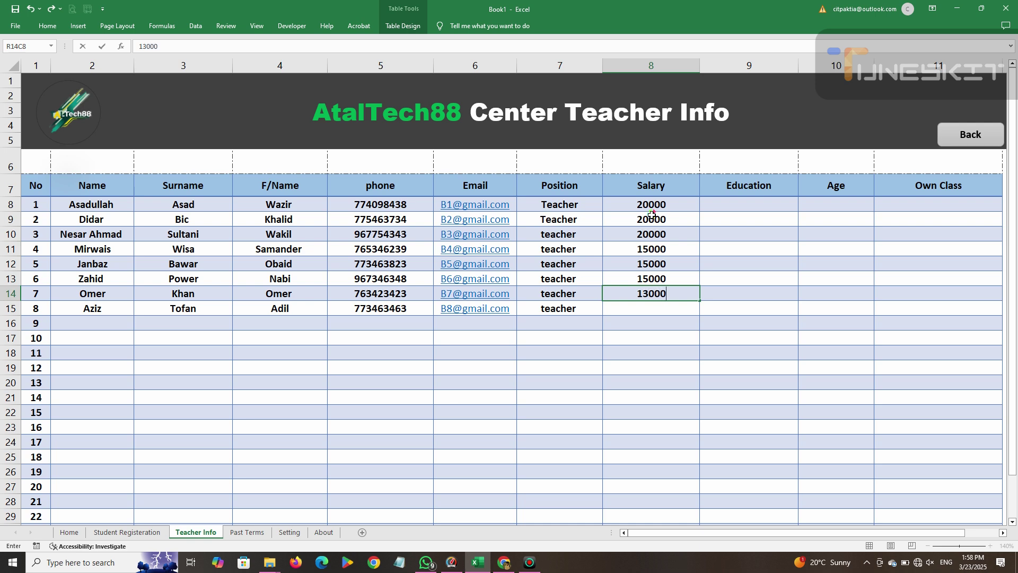
key("Return")
type("13090")
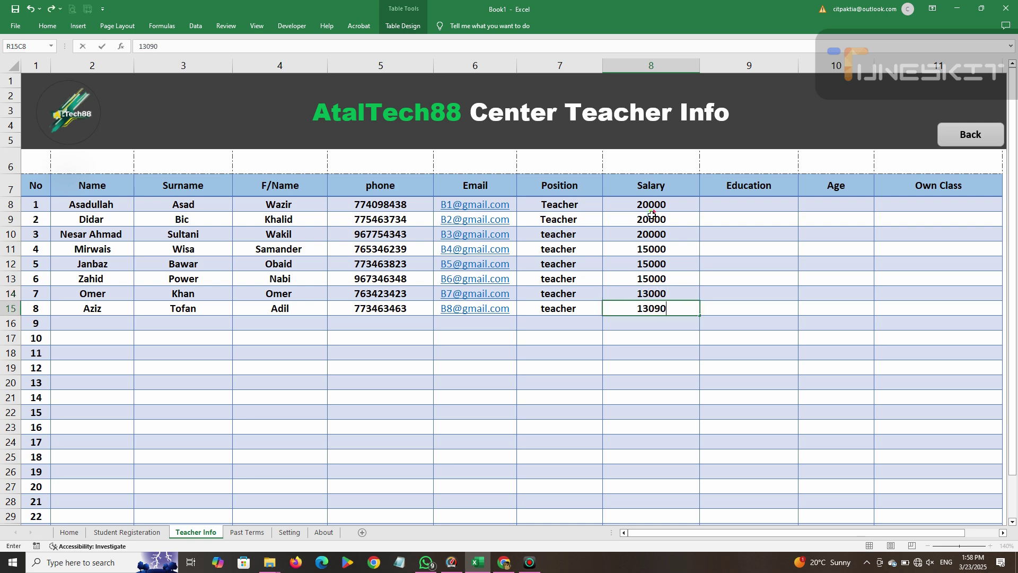
key("Return")
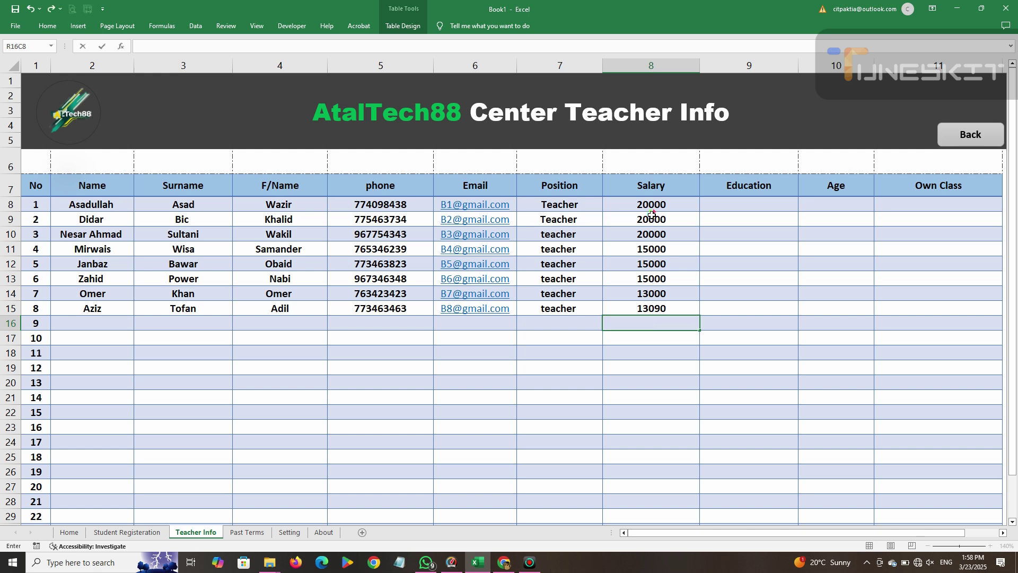
double_click(665, 309)
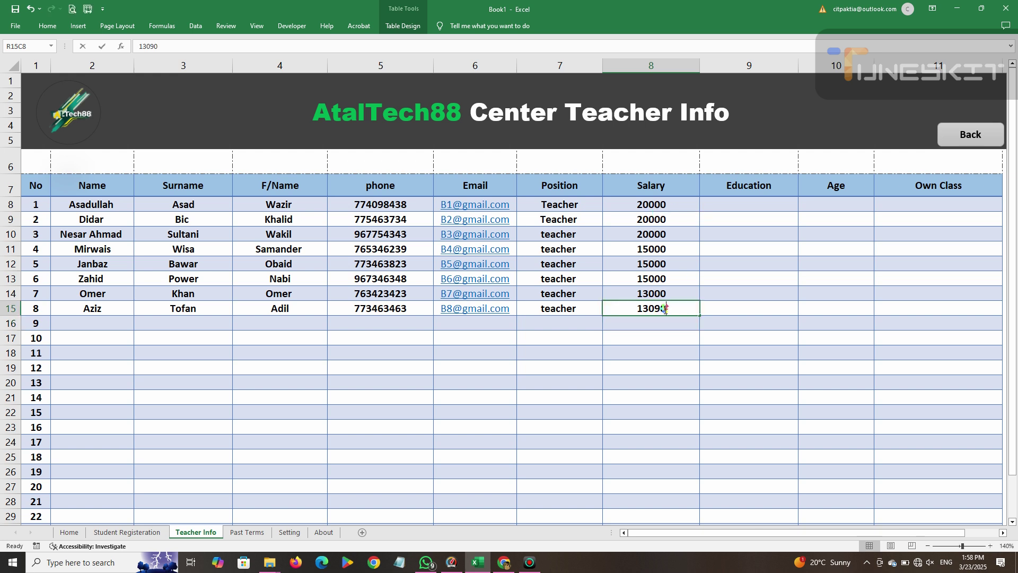
key("BackSpace")
key("BackSpace")
type("00")
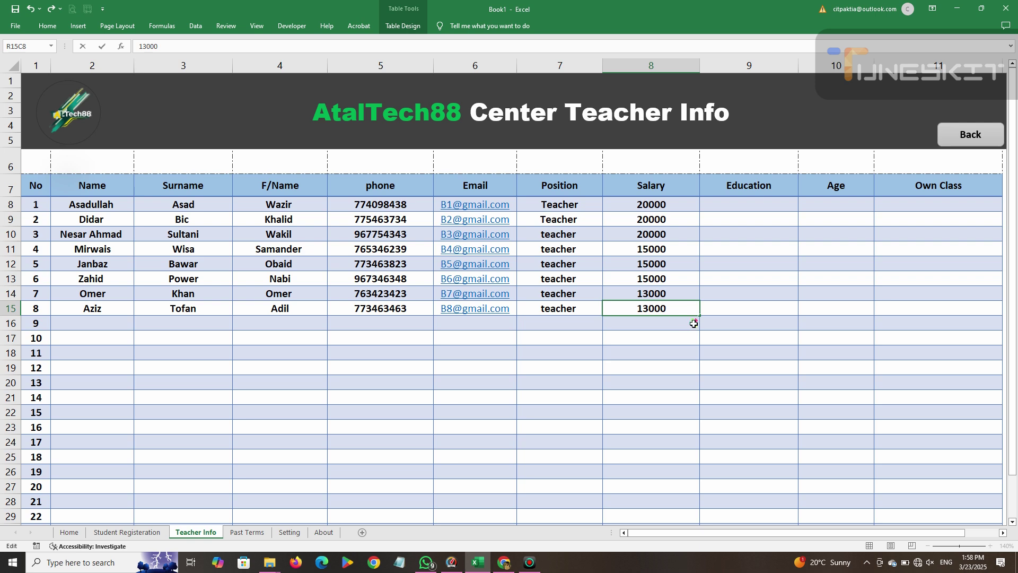
left_click(730, 291)
double_click(738, 202)
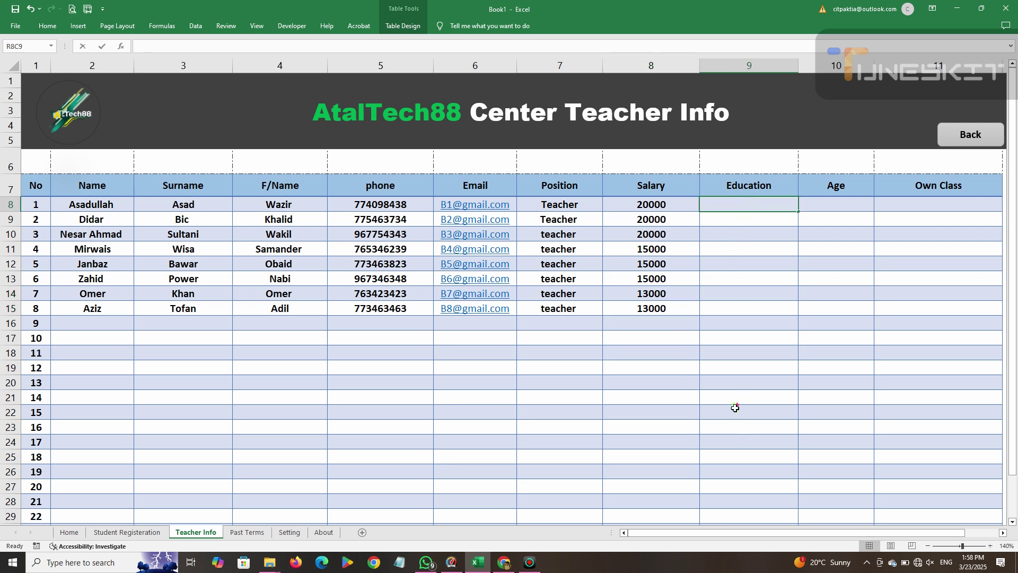
Select the Education column cells for the teachers.
double_click(766, 201)
left_click_drag(797, 210, 782, 252)
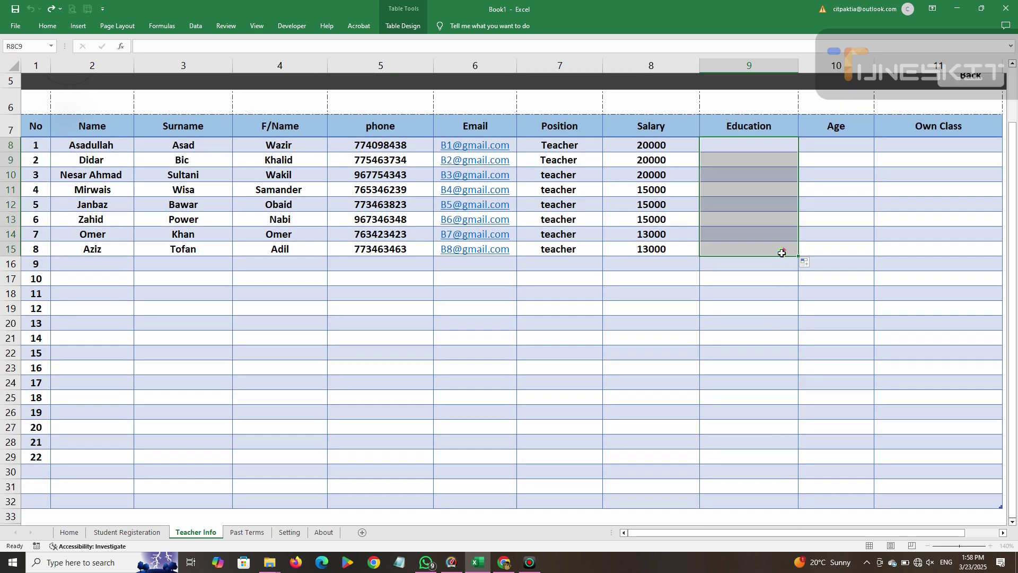
scroll(782, 252, "up", 2)
left_click_drag(798, 316, 789, 506)
scroll(716, 203, "up", 1)
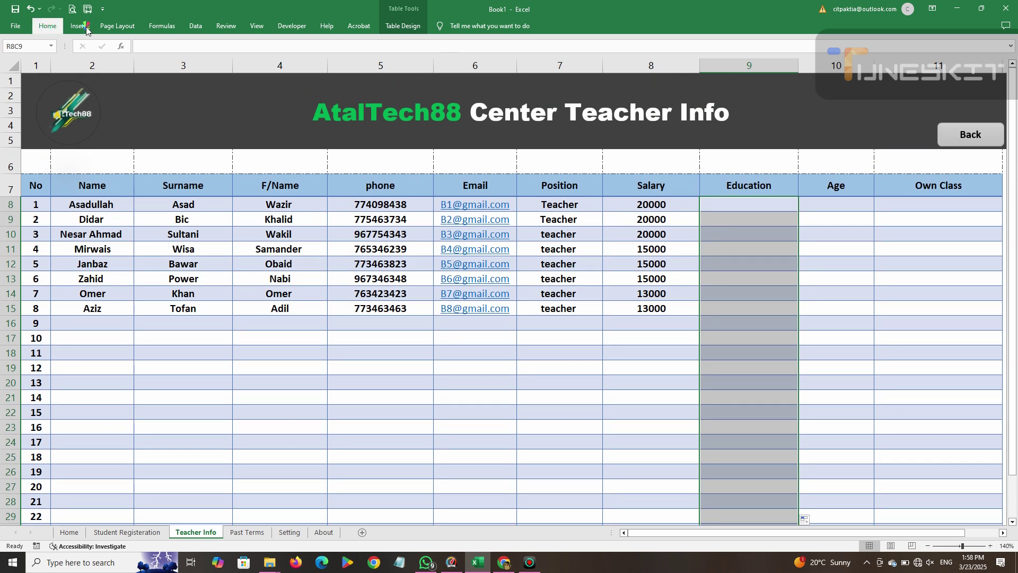
Open the Data Validation window from the Data tab for the selected cells.
left_click(47, 25)
left_click(196, 26)
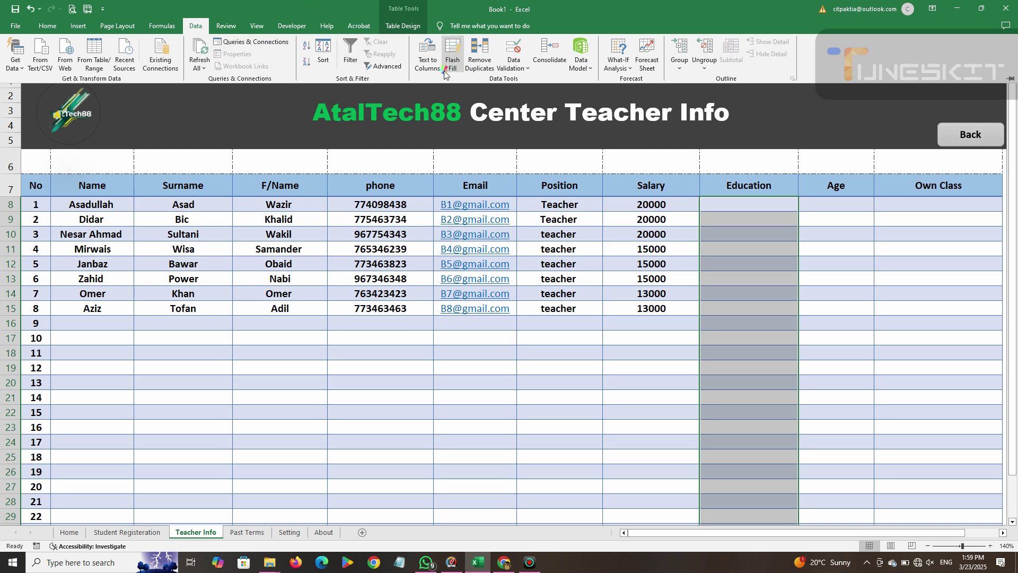
left_click(513, 63)
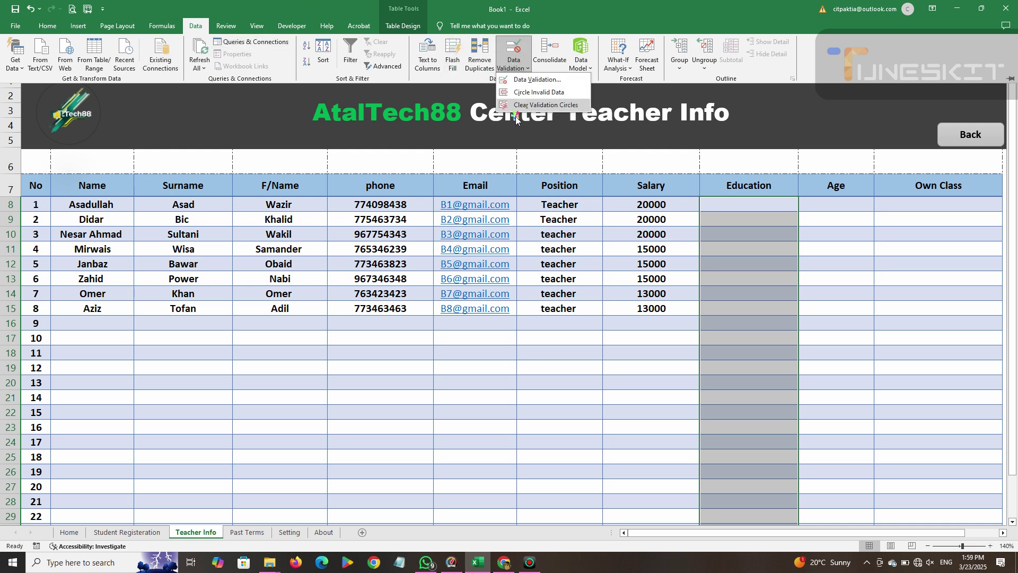
left_click(528, 80)
left_click_drag(275, 322, 482, 90)
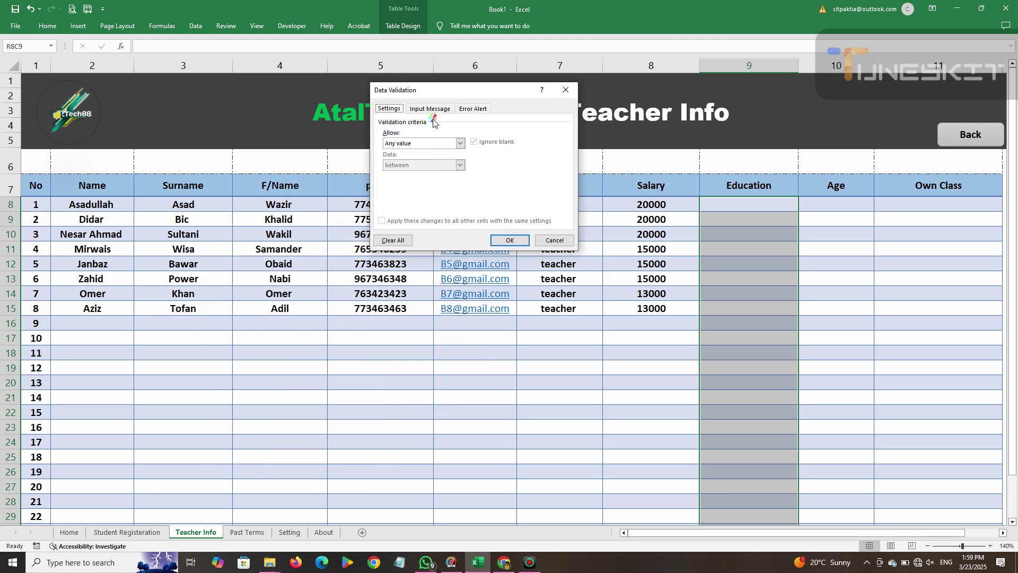
Set Allow to List with source 'high School,Bachelor, Master'.
left_click(459, 143)
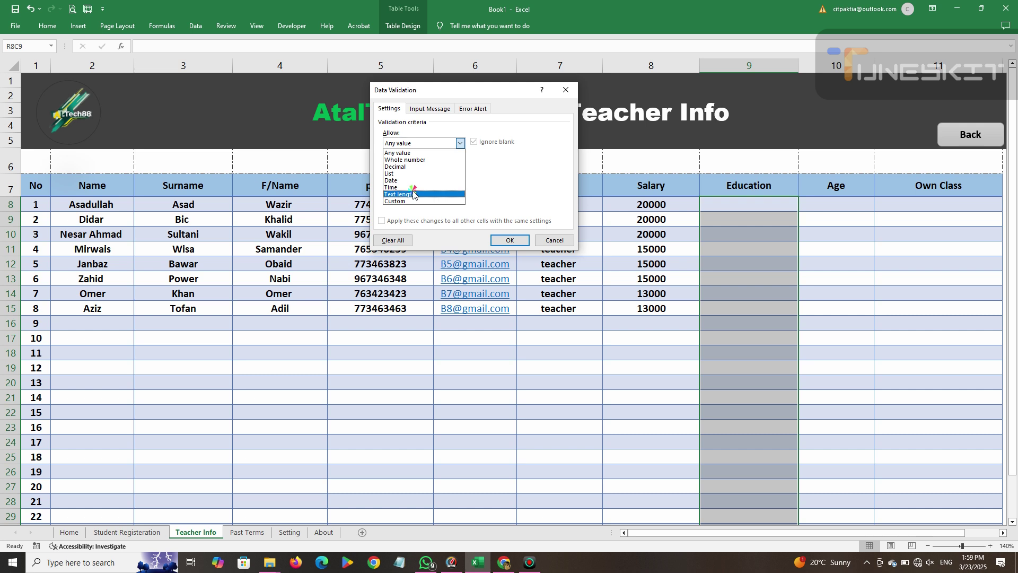
left_click(412, 173)
left_click(416, 186)
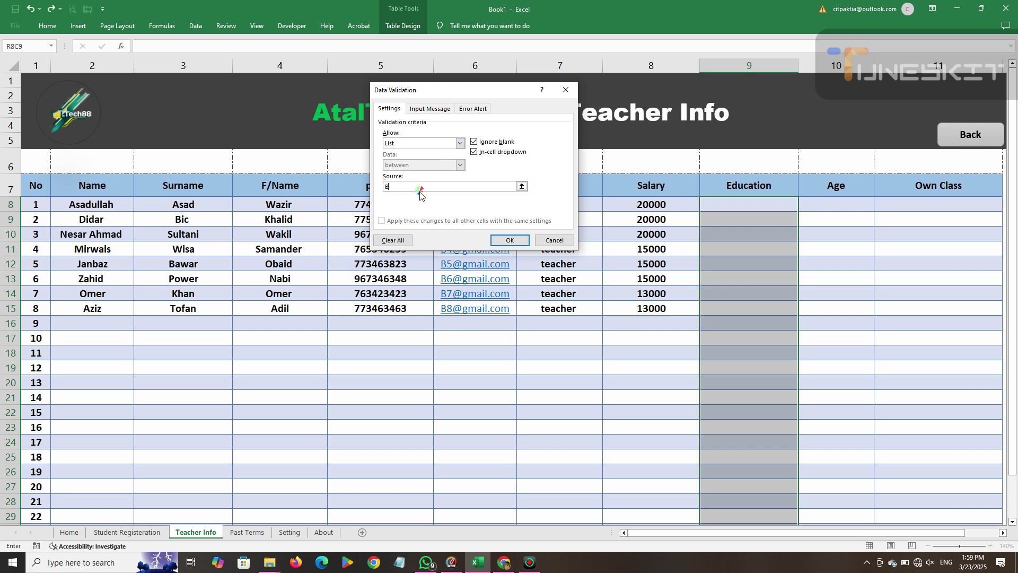
type("high sc")
key("BackSpace")
key("BackSpace")
type("School,,Bach")
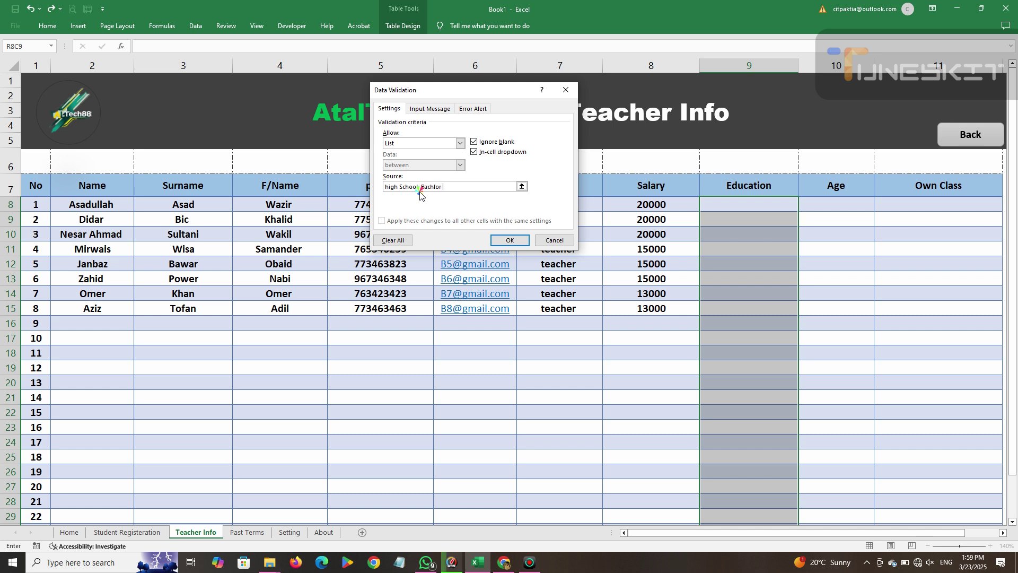
type("elor, Master, PHD")
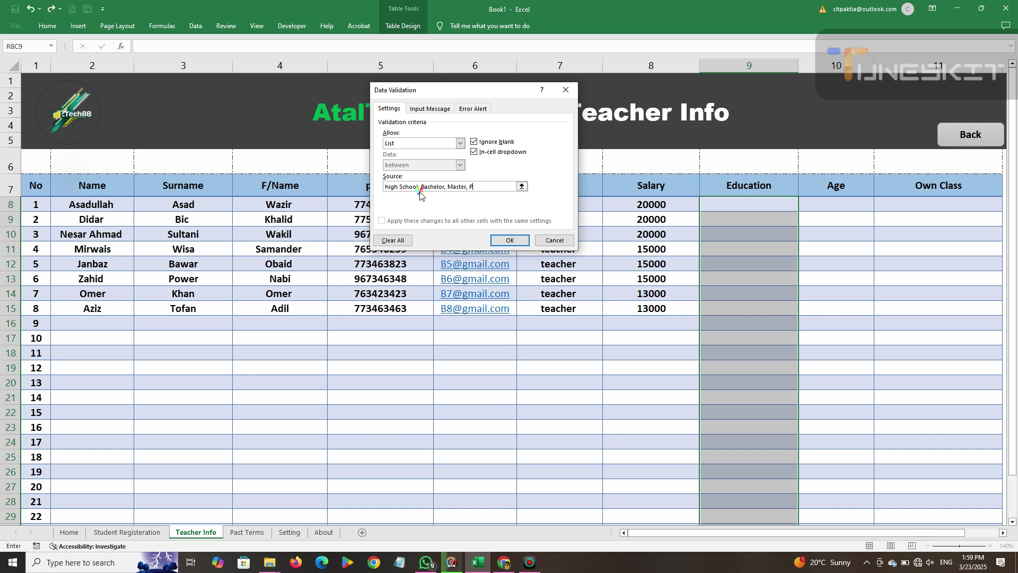
Apply the Education dropdown list of high School, Bachelor, Master and PHD.
left_click(509, 240)
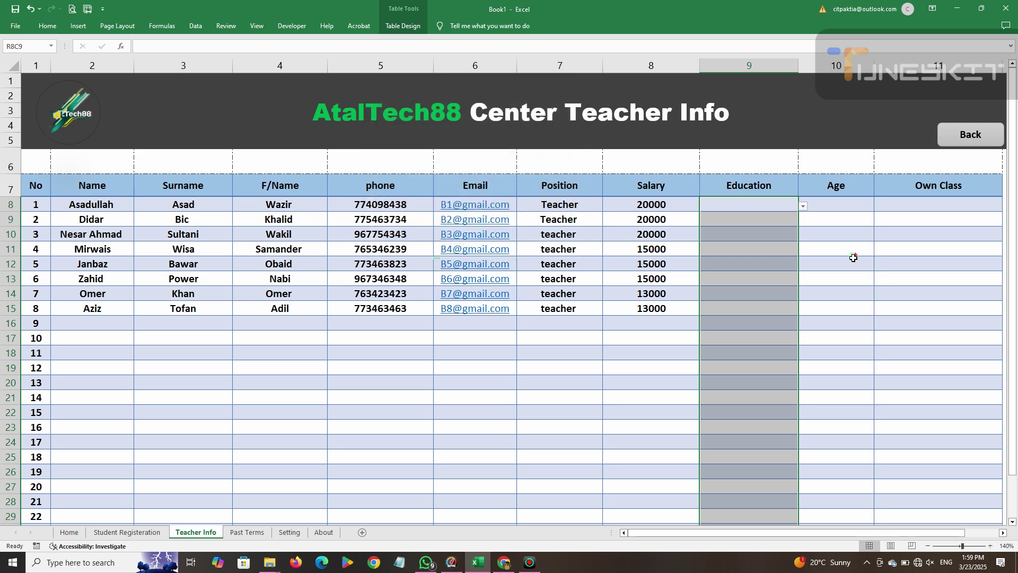
Set Education to Master for the first three teachers using the dropdowns.
left_click(803, 206)
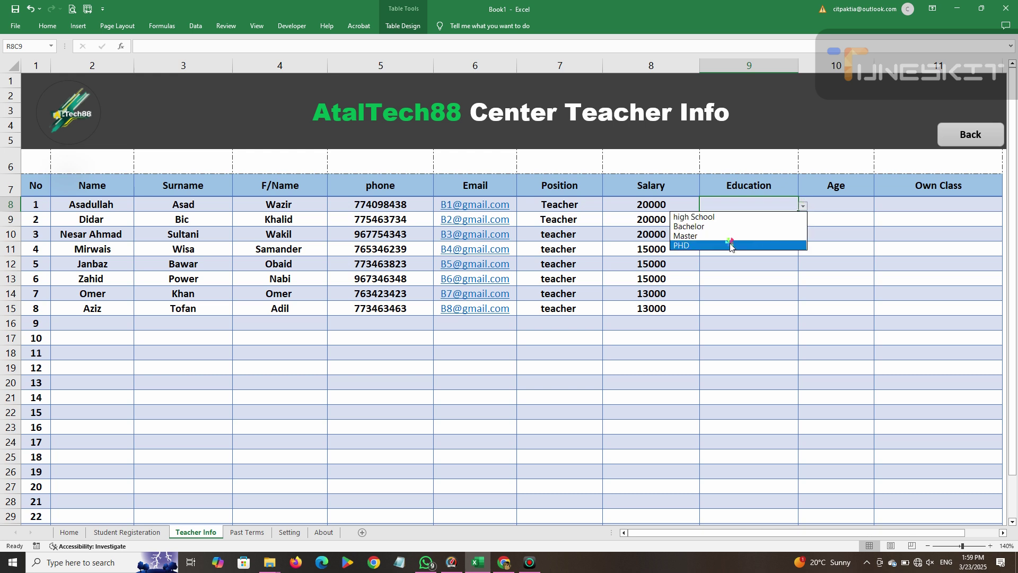
left_click(729, 236)
left_click(794, 219)
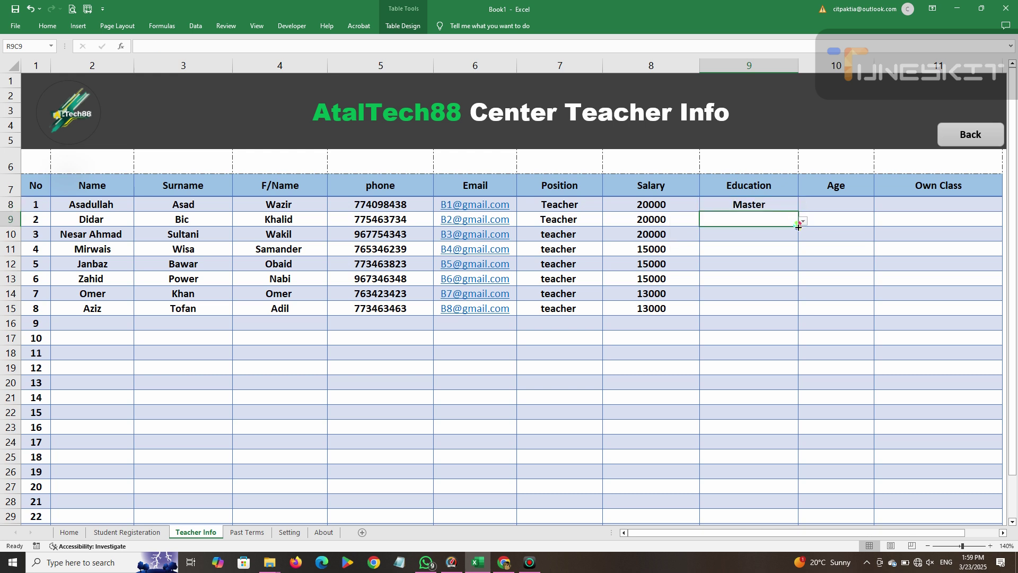
left_click(802, 220)
left_click(752, 241)
left_click(804, 222)
left_click(791, 222)
left_click(803, 221)
left_click(758, 249)
left_click(791, 233)
left_click(803, 236)
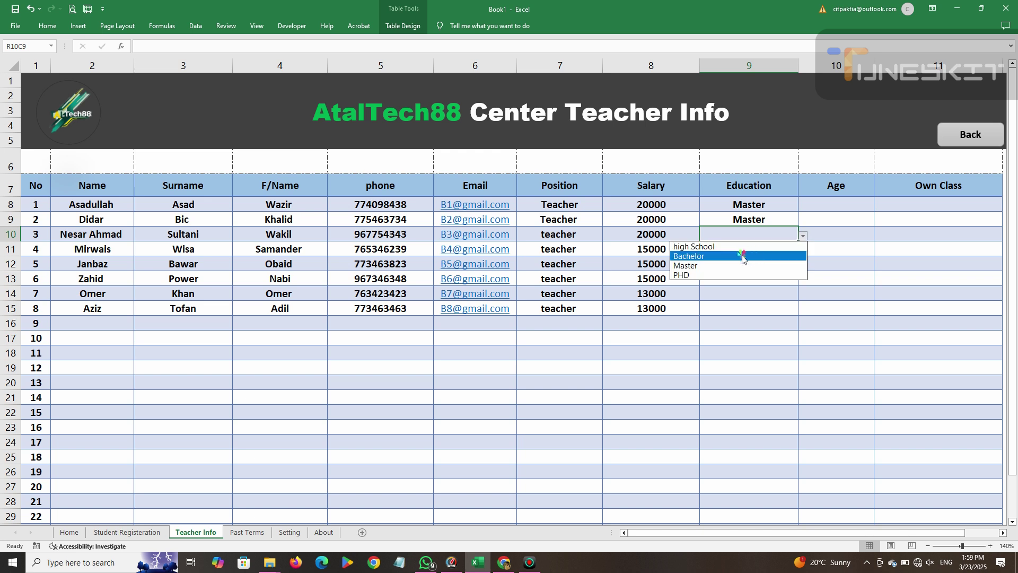
left_click(738, 265)
Set Bachelor for teachers 4 and 5, then fill it down to teacher 8.
left_click(777, 254)
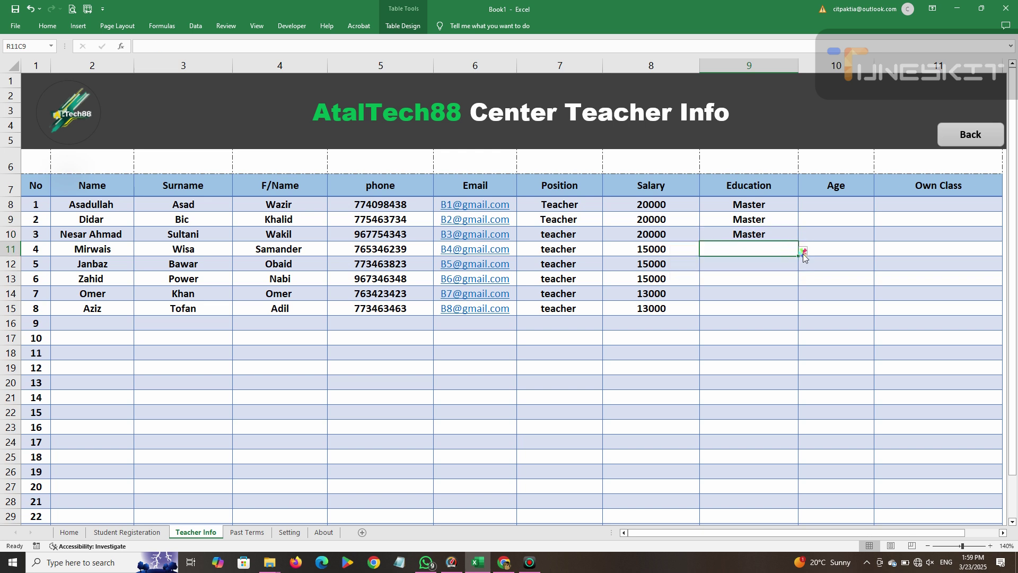
left_click(802, 252)
left_click(732, 269)
left_click(790, 265)
left_click(802, 265)
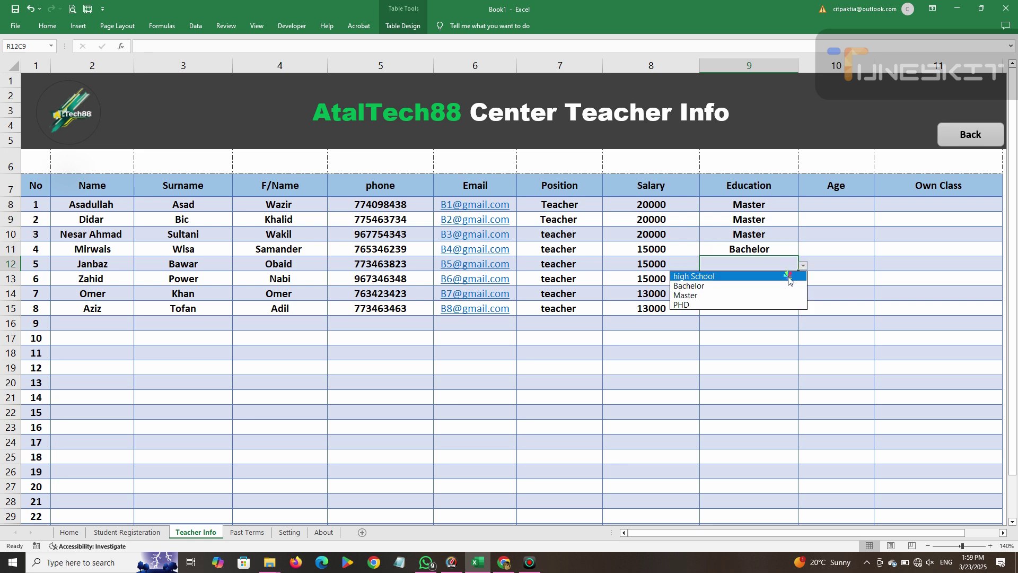
left_click(774, 287)
left_click_drag(797, 270, 734, 309)
left_click(822, 211)
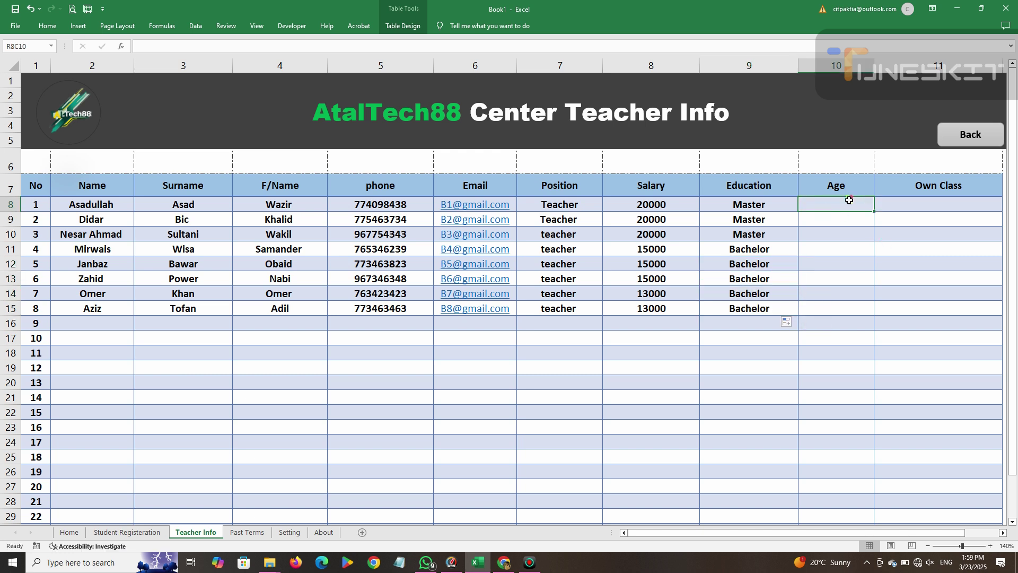
Enter the ages 30, 29, 28, 30, 32, 31, 30, 30 down the Age column.
type("30")
key("Return")
type("29")
key("Return")
type("28")
key("Return")
type("30")
key("Return")
type("32")
key("Return")
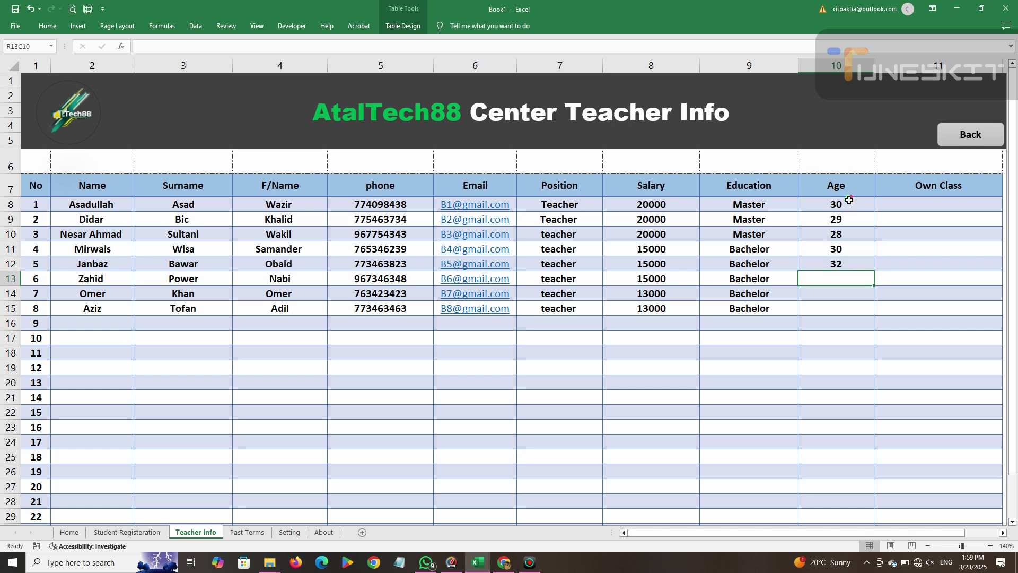
type("31")
key("Return")
type("30")
key("Return")
type("30")
key("Return")
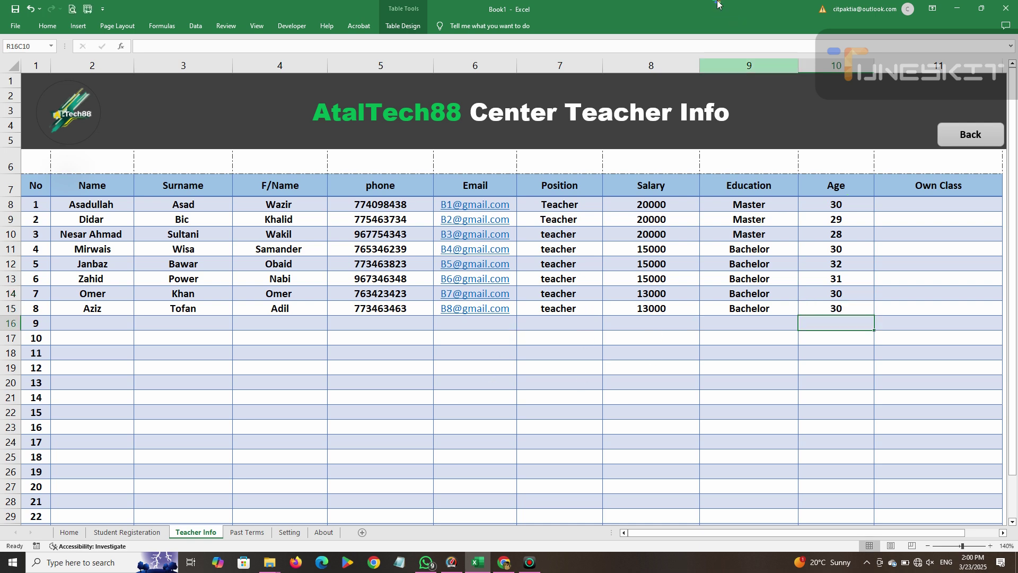
left_click(638, 3)
Select the Own Class cells and open Data Validation from the Data tab.
left_click_drag(917, 211, 908, 502)
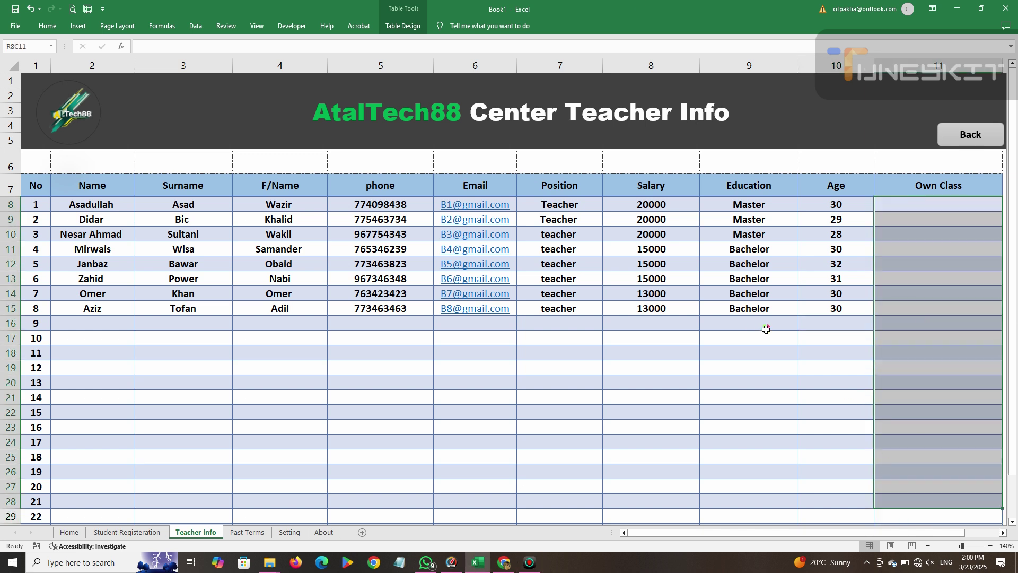
left_click_drag(914, 204, 927, 498)
scroll(891, 348, "up", 2)
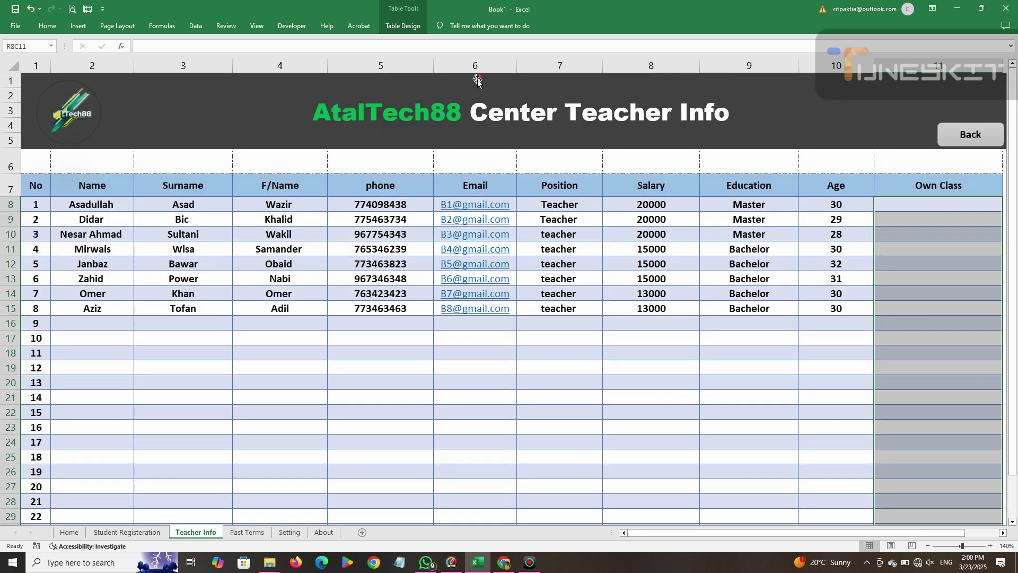
left_click(44, 26)
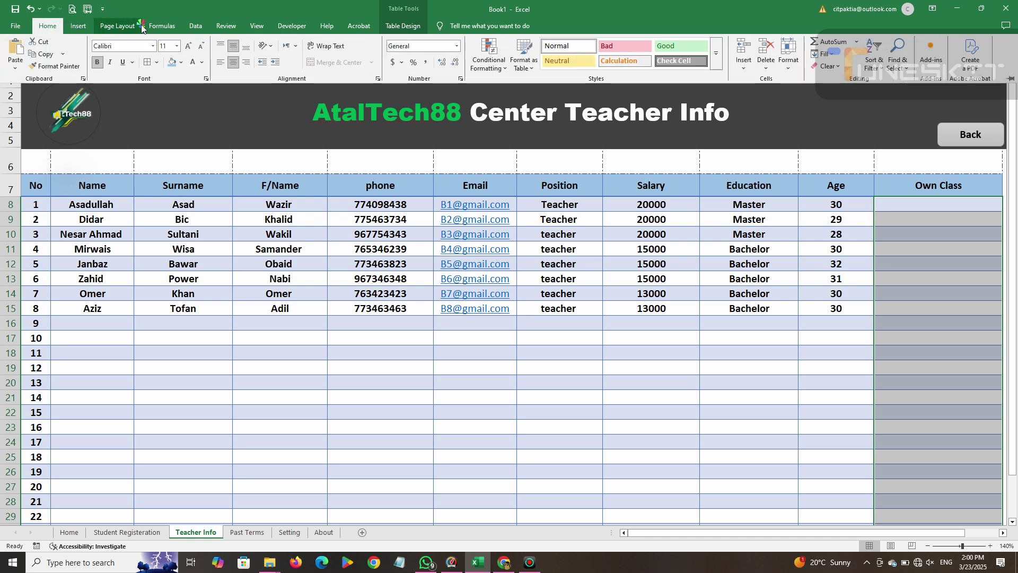
left_click(196, 26)
left_click(525, 68)
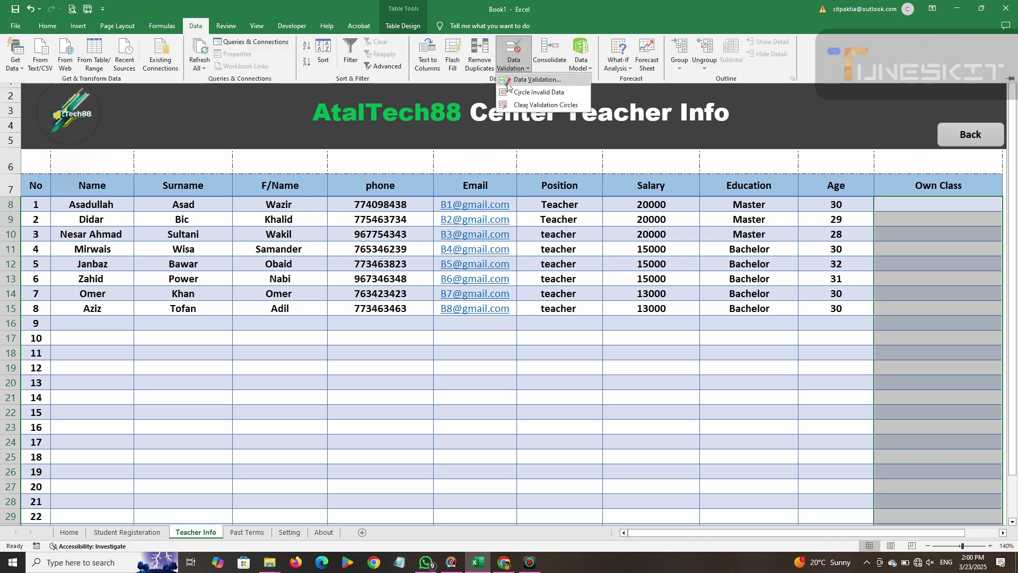
left_click(525, 87)
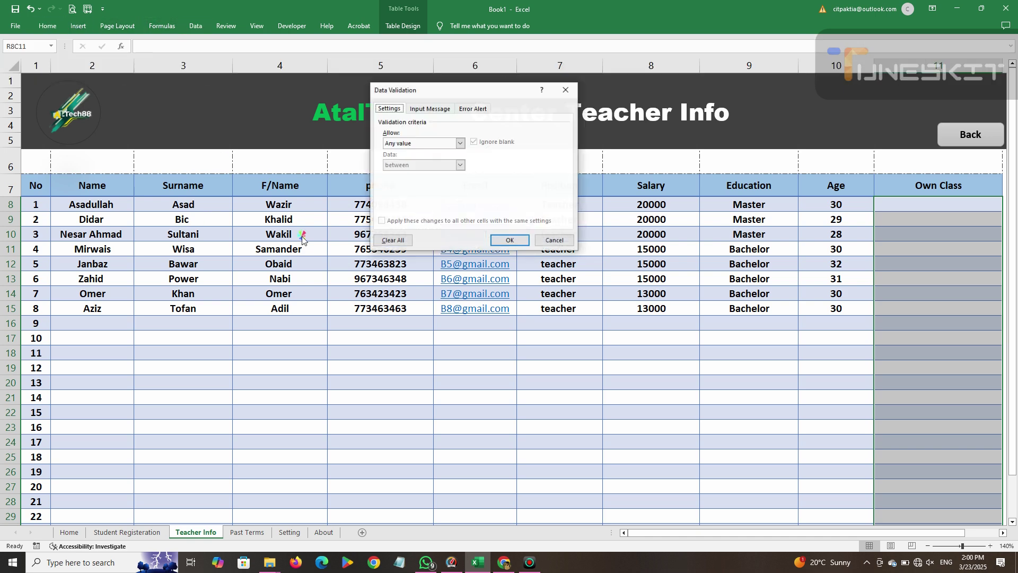
Allow a List with source A,B,C,D and confirm the validation.
left_click(455, 146)
left_click(450, 173)
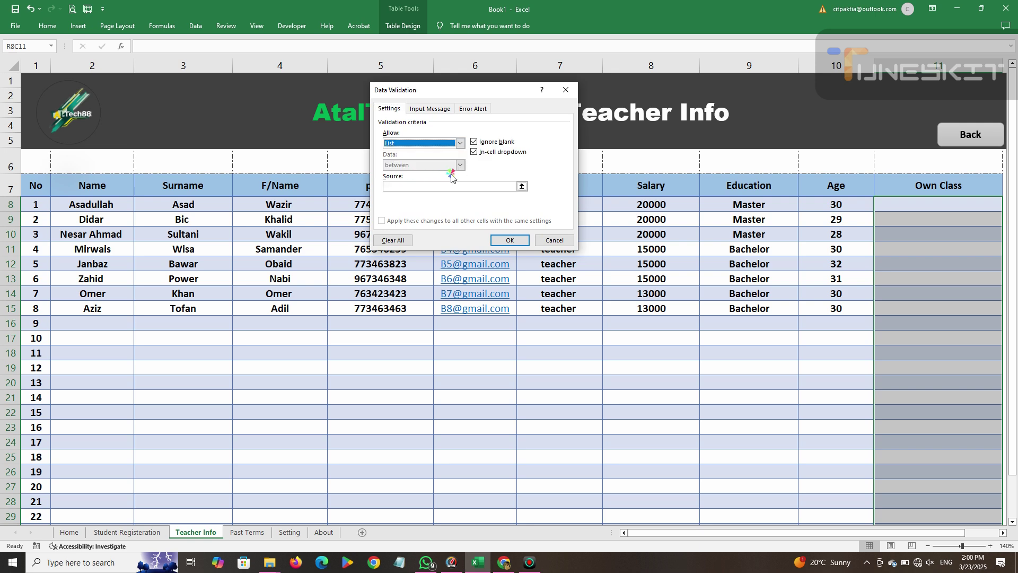
left_click(496, 187)
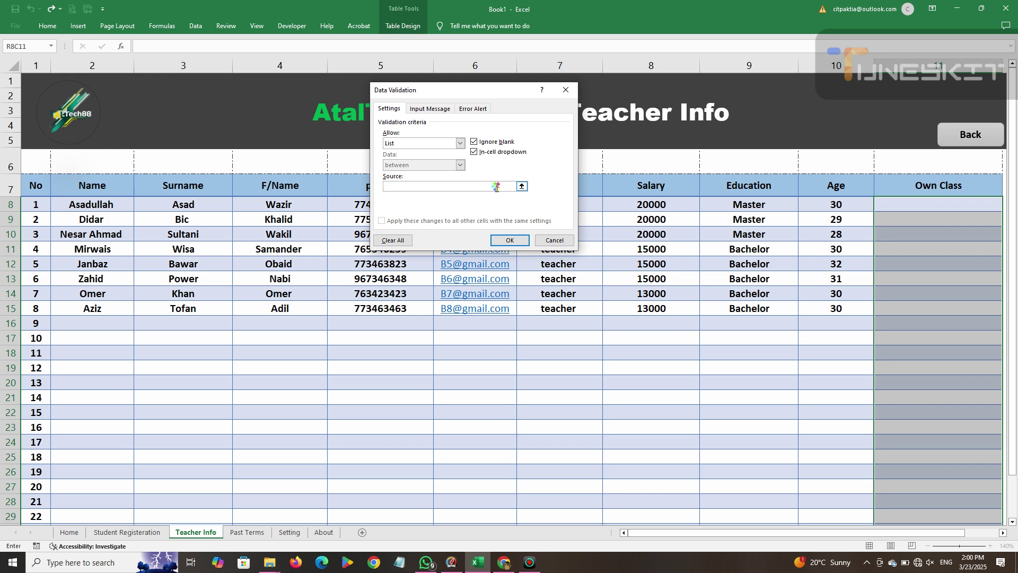
type("A,B,C,D")
left_click(510, 240)
left_click(938, 214)
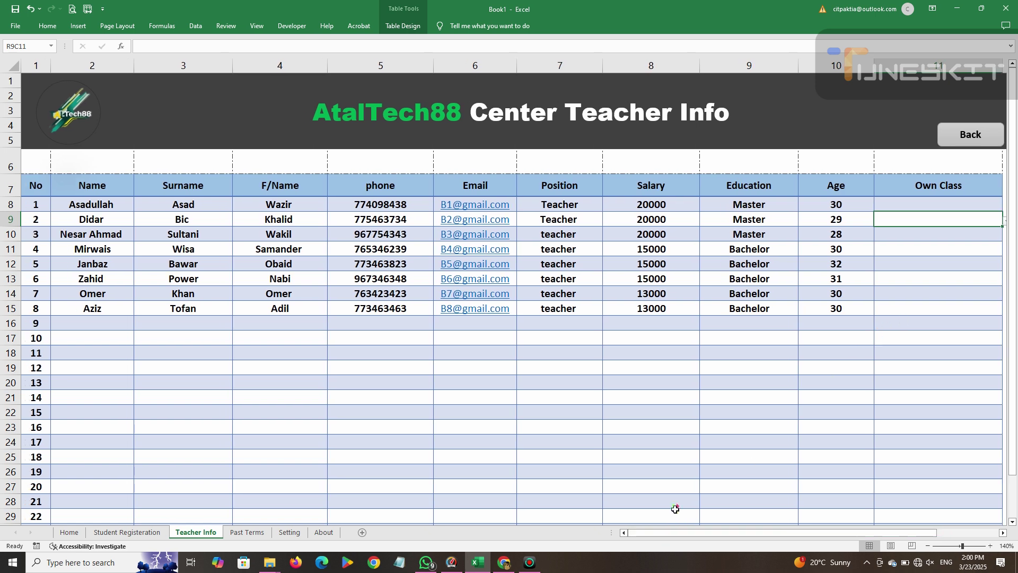
Assign Own Class A, B, C and D to the first four teachers.
left_click_drag(657, 533, 689, 533)
left_click(978, 221)
left_click(851, 237)
left_click(937, 207)
left_click(977, 209)
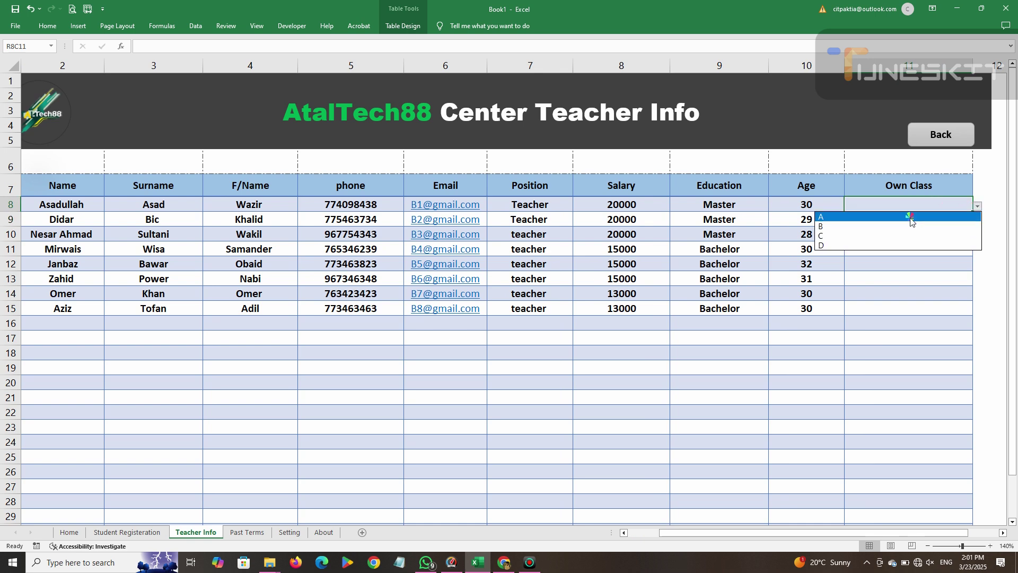
left_click(910, 217)
left_click(932, 235)
left_click(978, 236)
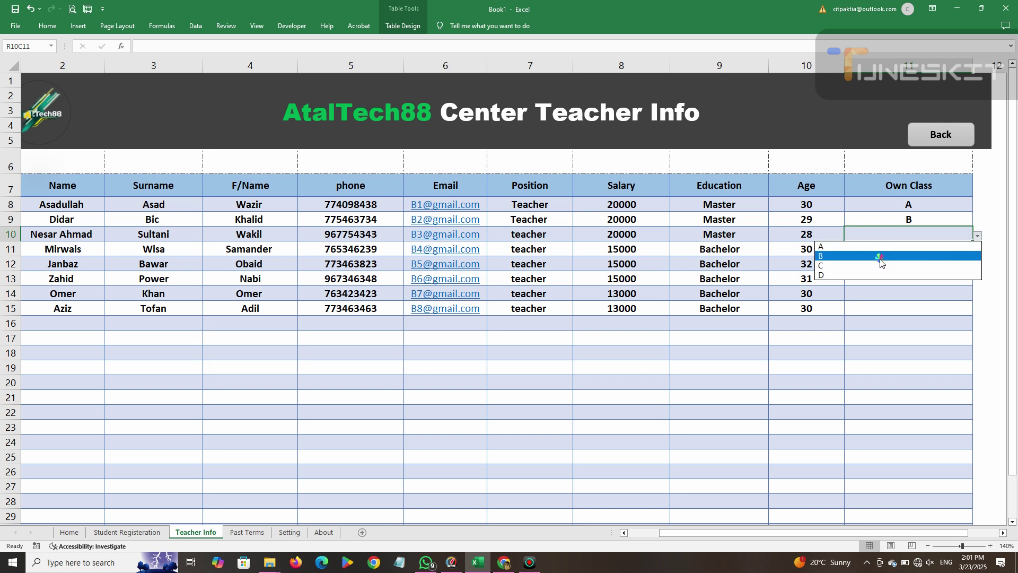
left_click(870, 272)
left_click(928, 251)
left_click(978, 251)
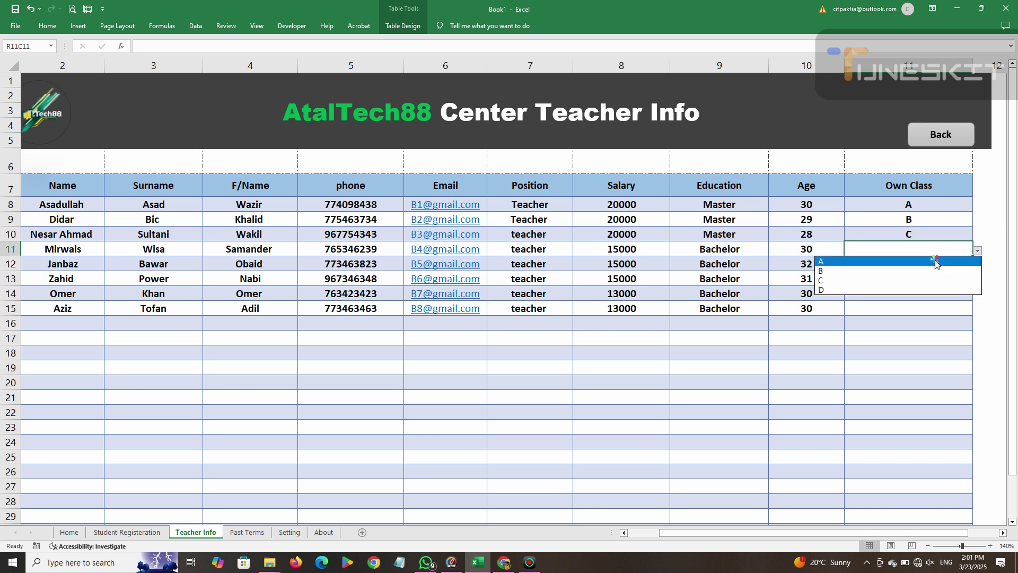
left_click(867, 287)
Assign Own Class A, B, D and C to the remaining four teachers.
left_click(931, 263)
left_click(977, 265)
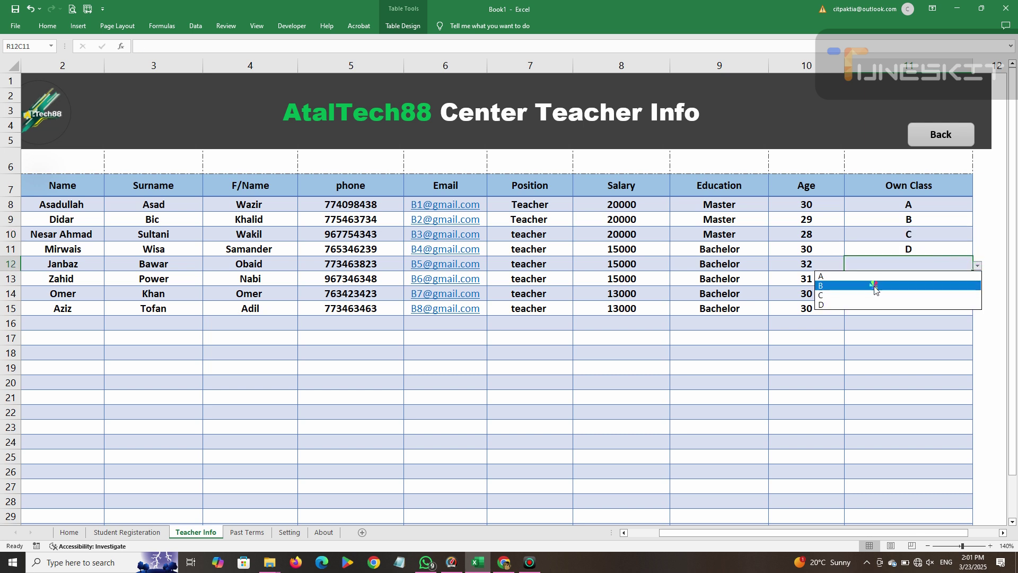
left_click(851, 277)
left_click(970, 279)
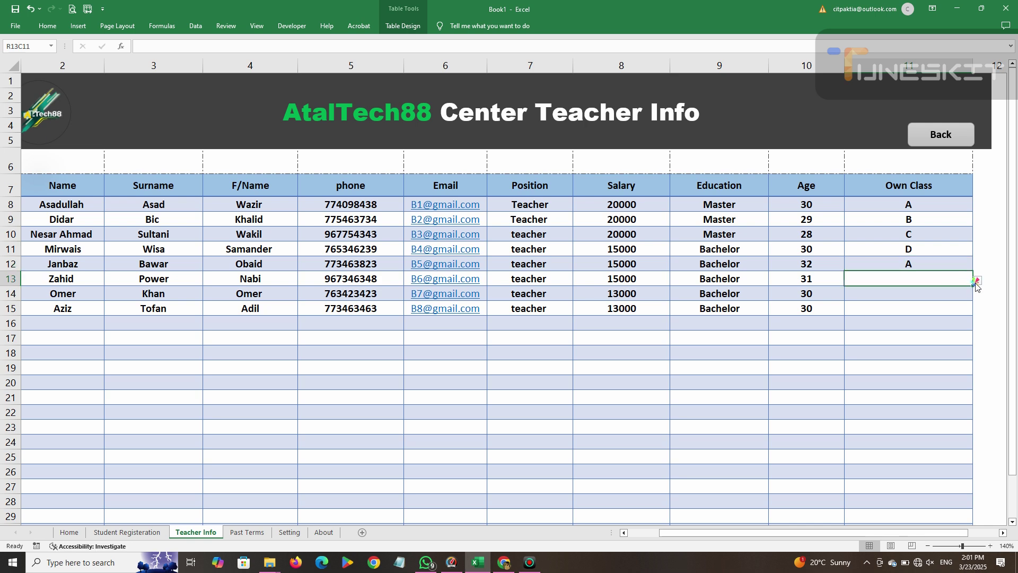
left_click(977, 280)
left_click(944, 298)
left_click(944, 298)
left_click(977, 295)
left_click(876, 334)
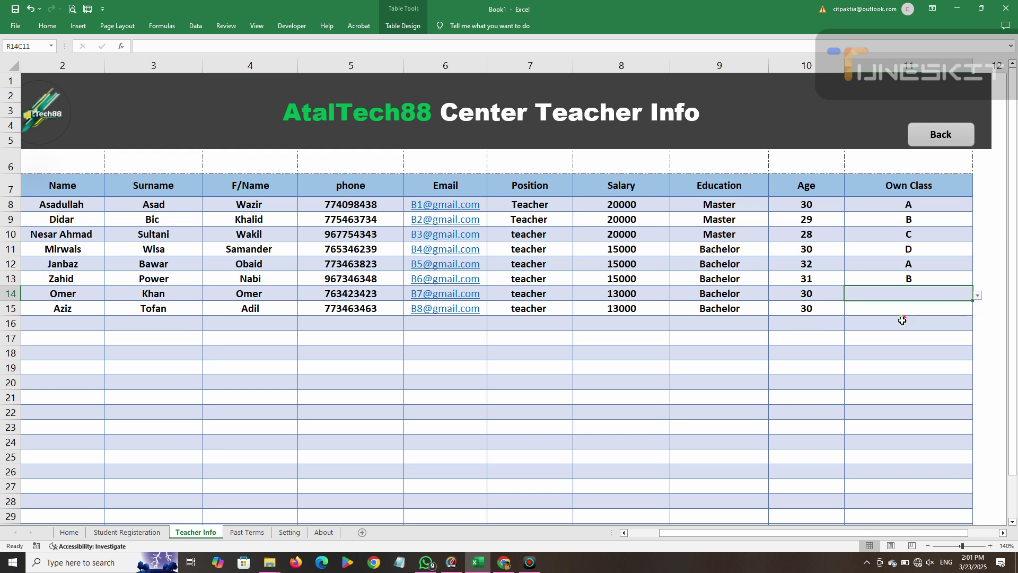
left_click(920, 312)
left_click(975, 310)
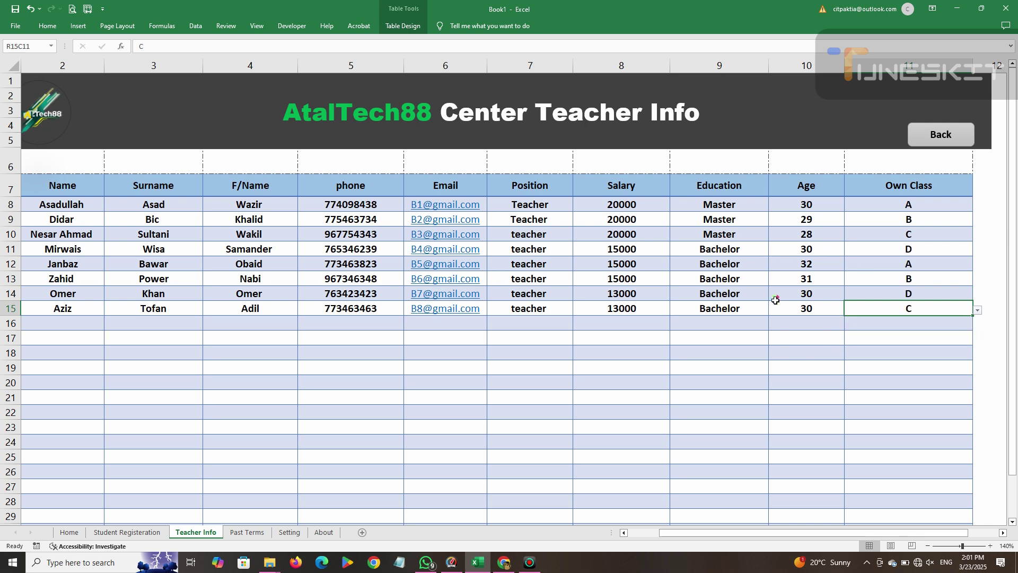
left_click_drag(811, 533, 776, 533)
Type the label 'Total Teacher' in the first merged summary cell of row 6.
left_click(546, 354)
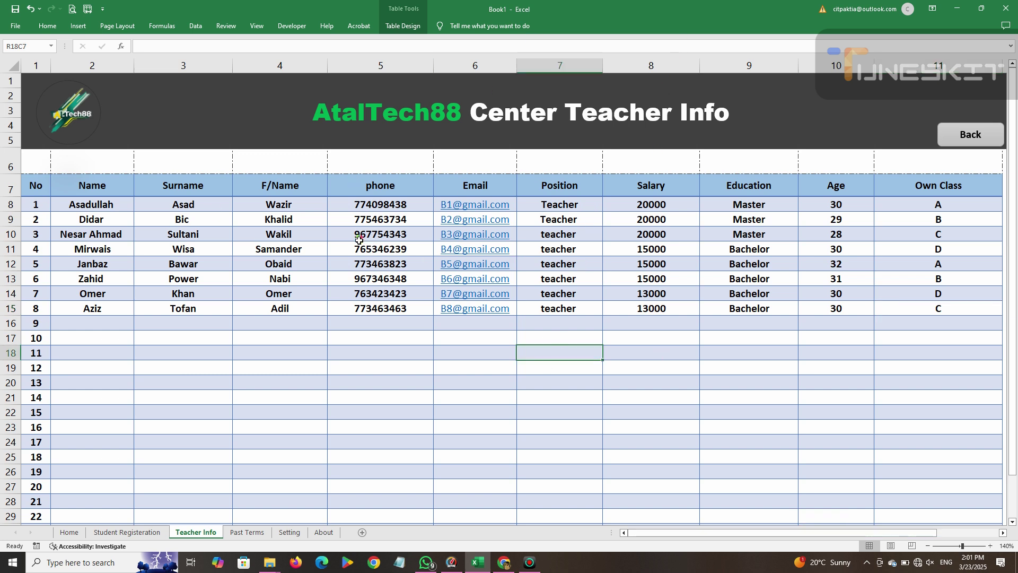
left_click(636, 7)
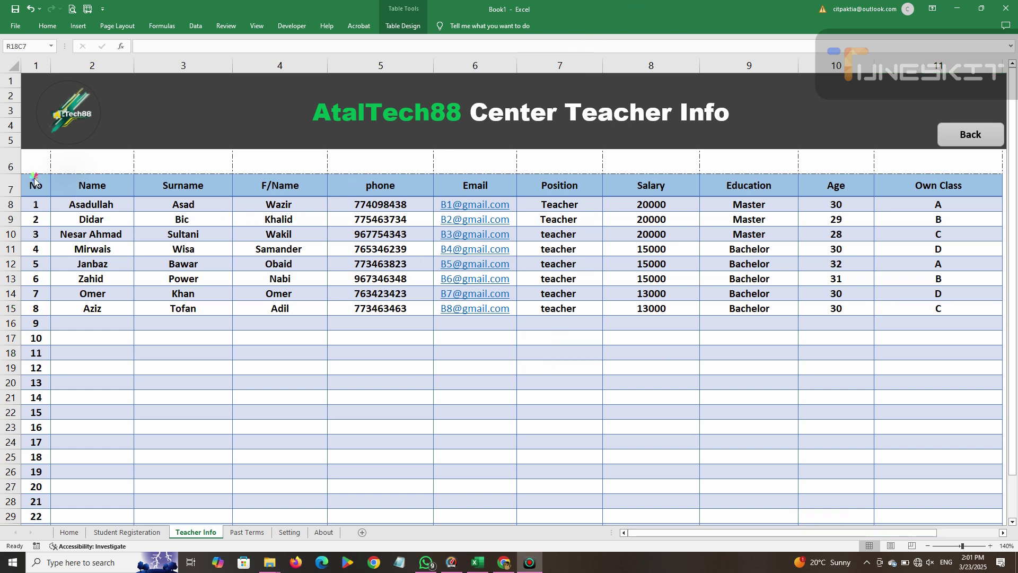
left_click(106, 163)
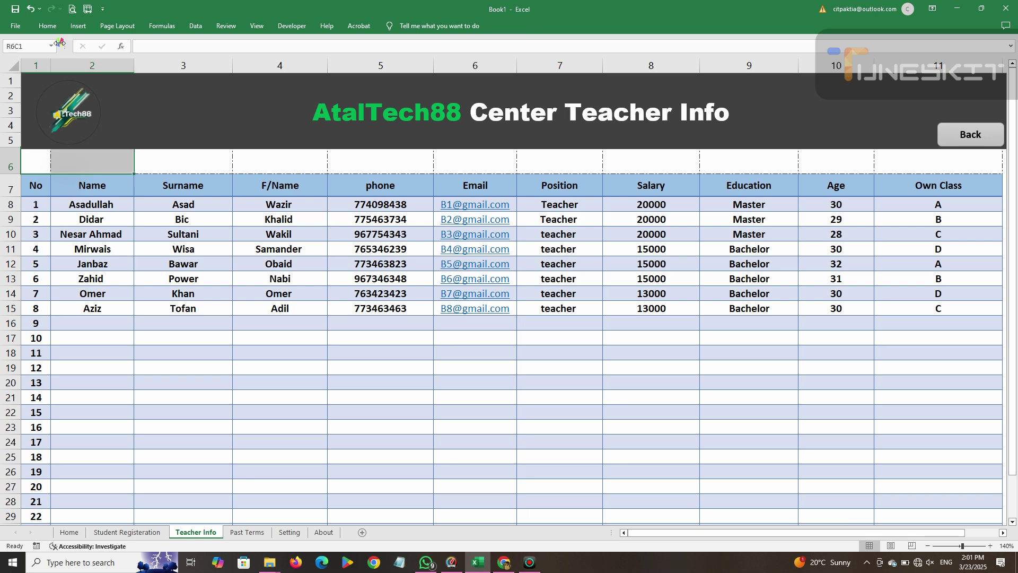
left_click(48, 25)
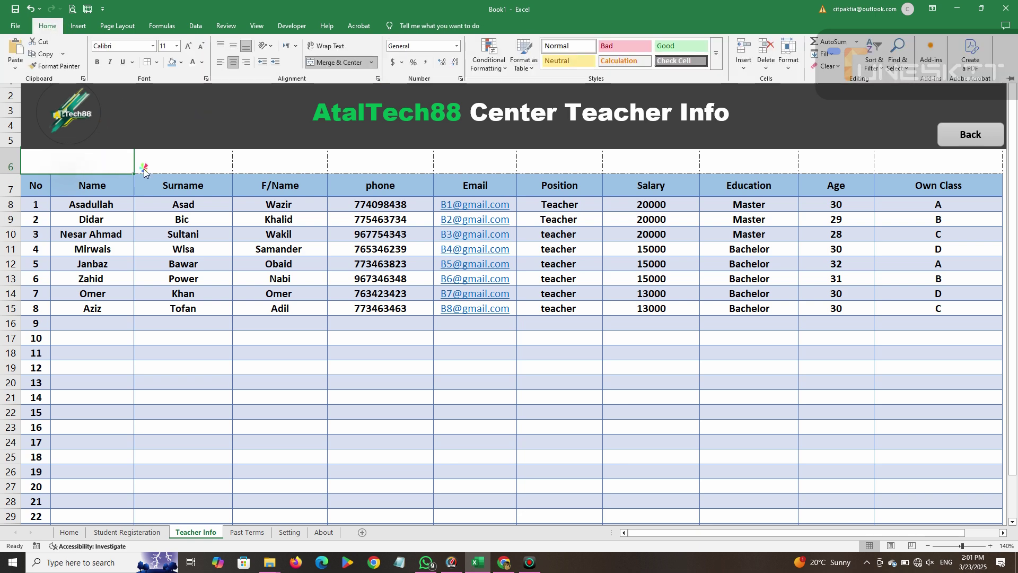
left_click(286, 163)
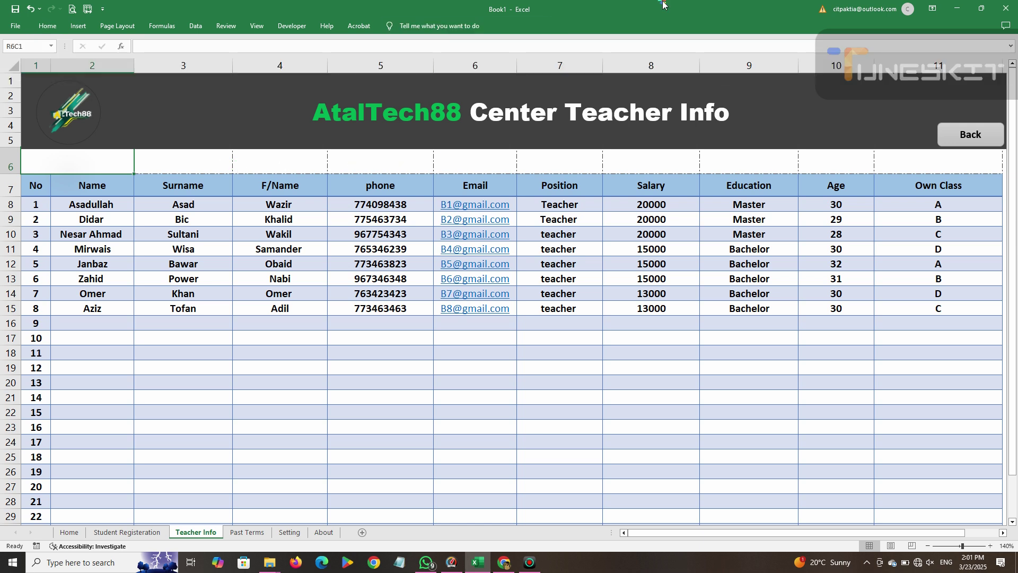
left_click(638, 4)
left_click(64, 160)
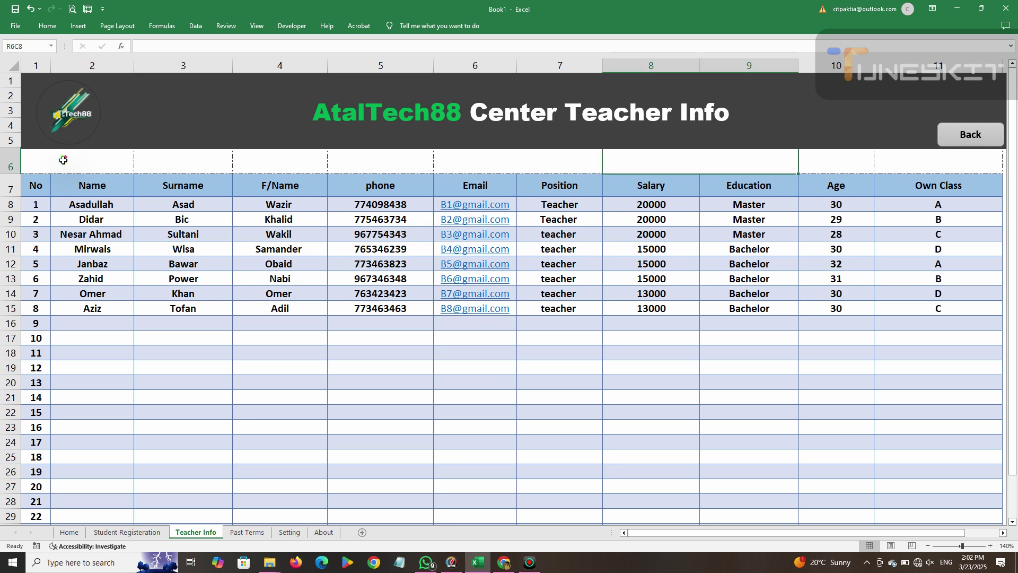
left_click(63, 160)
type("Total TEach")
key("BackSpace")
key("BackSpace")
key("BackSpace")
key("BackSpace")
type("eacher")
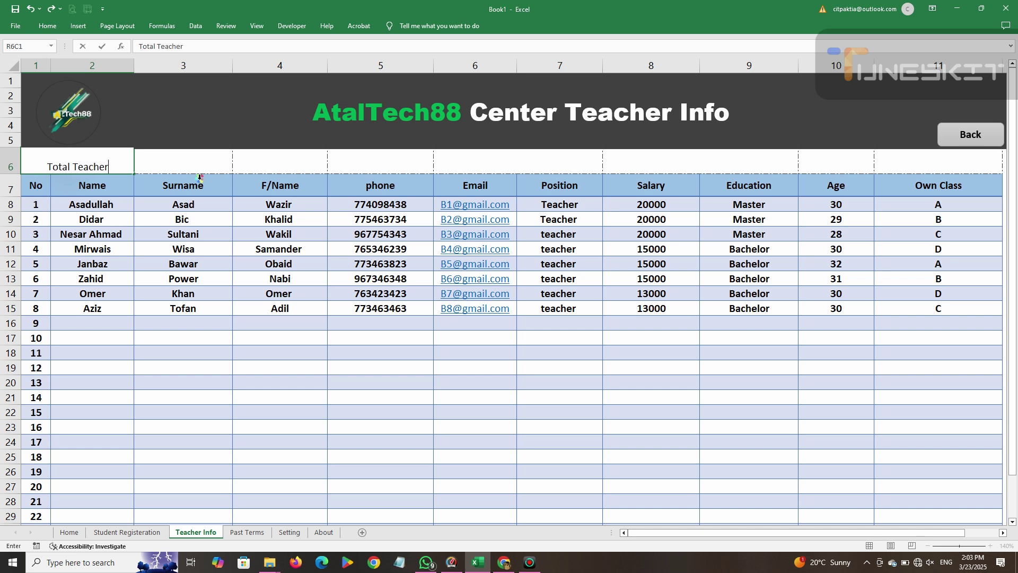
key("Tab")
Add the 'Total Salary' and 'Total Classes' labels in the next summary cells.
left_click(299, 171)
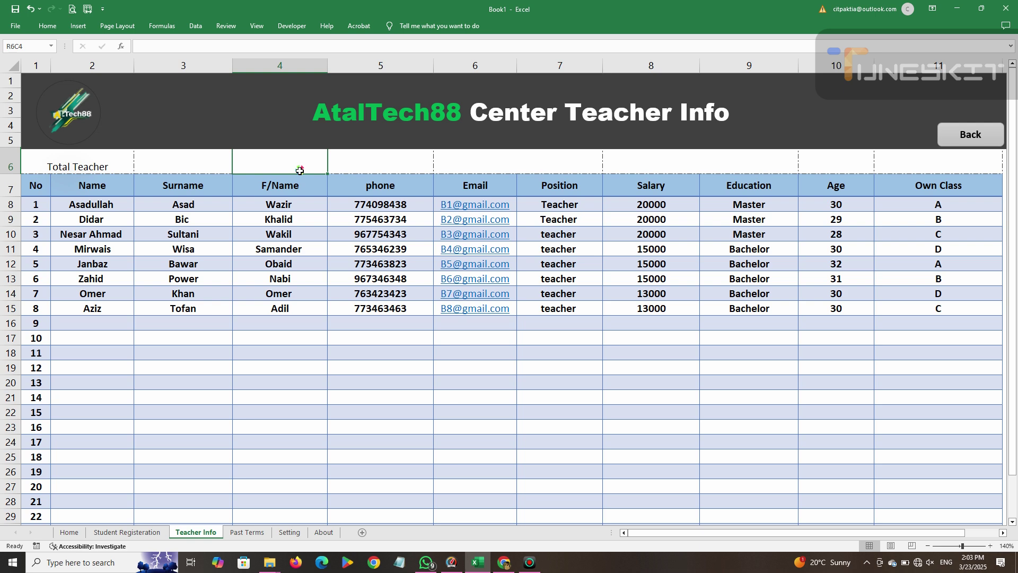
type("Total Salary")
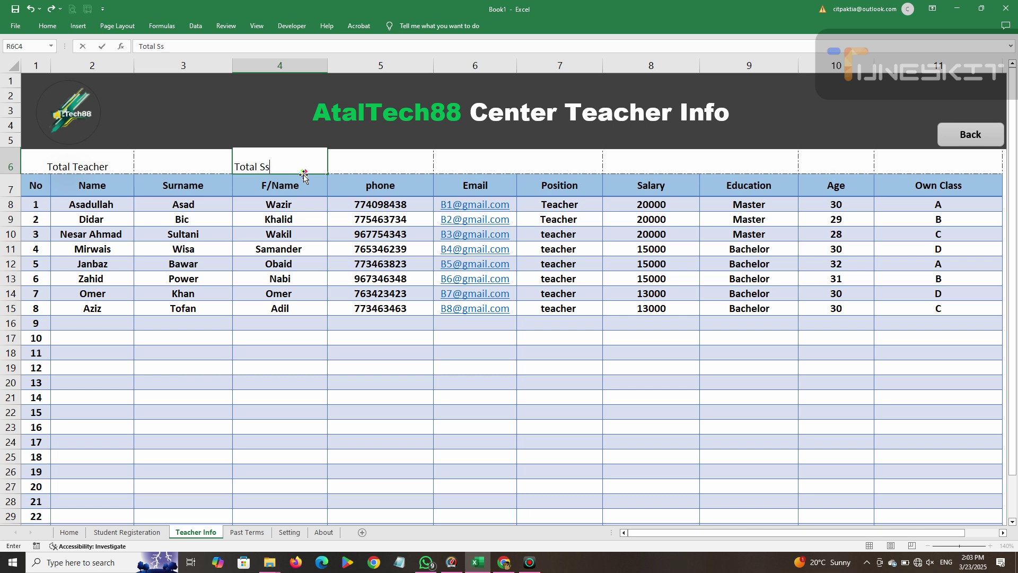
left_click(483, 168)
type("Total Cla")
key("BackSpace")
type("asses")
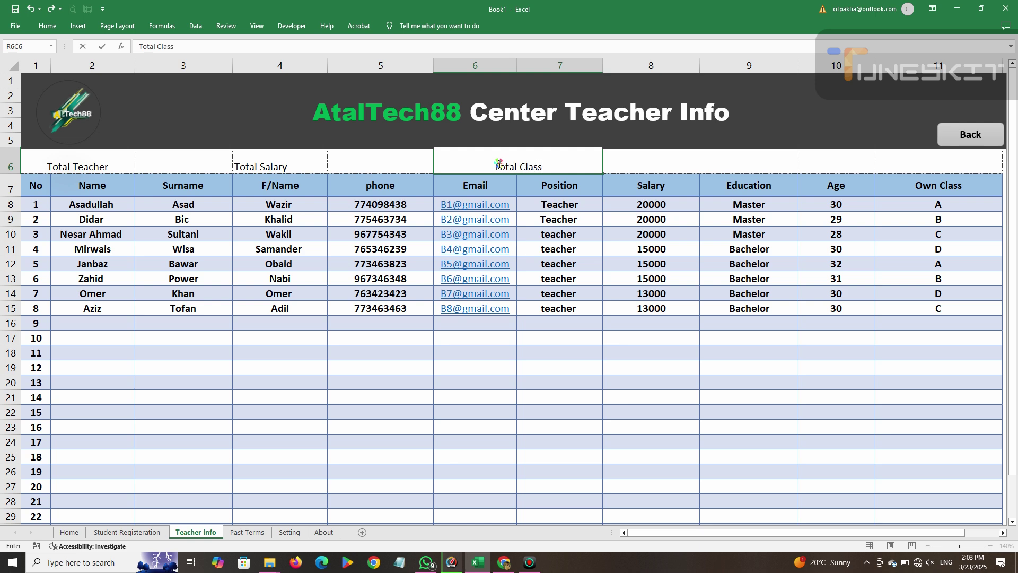
left_click(667, 165)
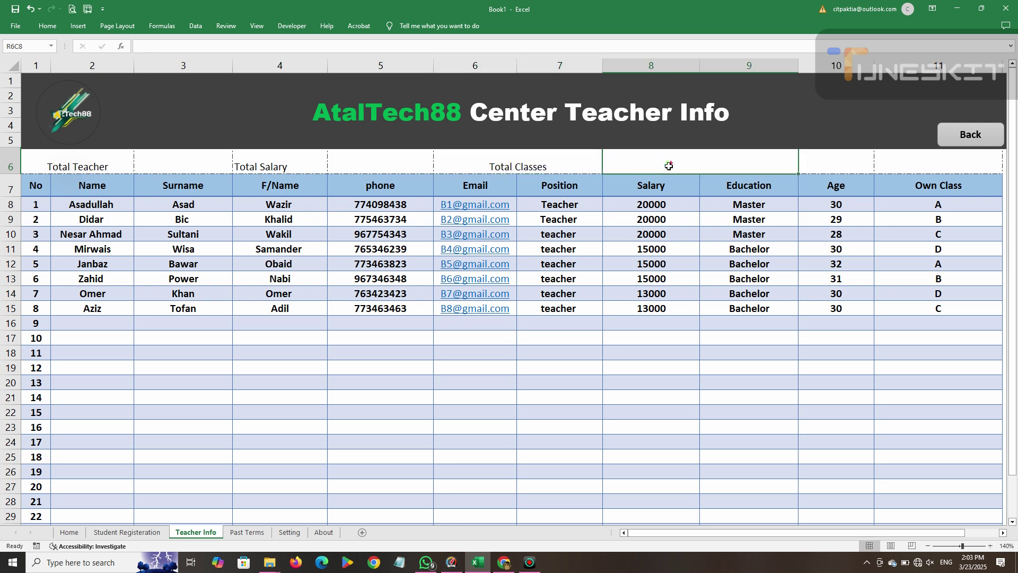
left_click_drag(88, 162, 128, 164)
Style Total Teacher with yellow fill, bold size-14 text, centred both ways.
left_click(47, 26)
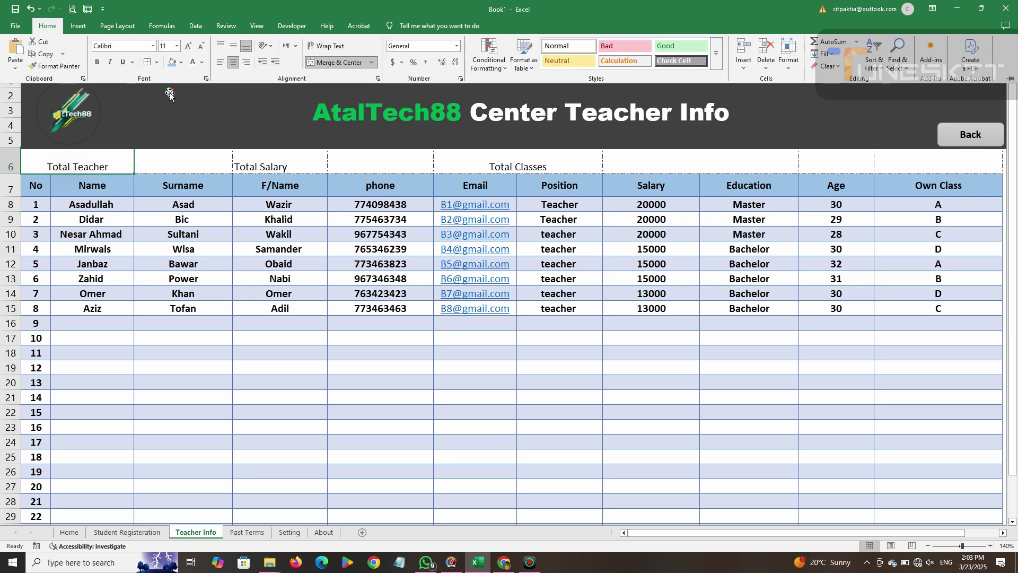
left_click(181, 62)
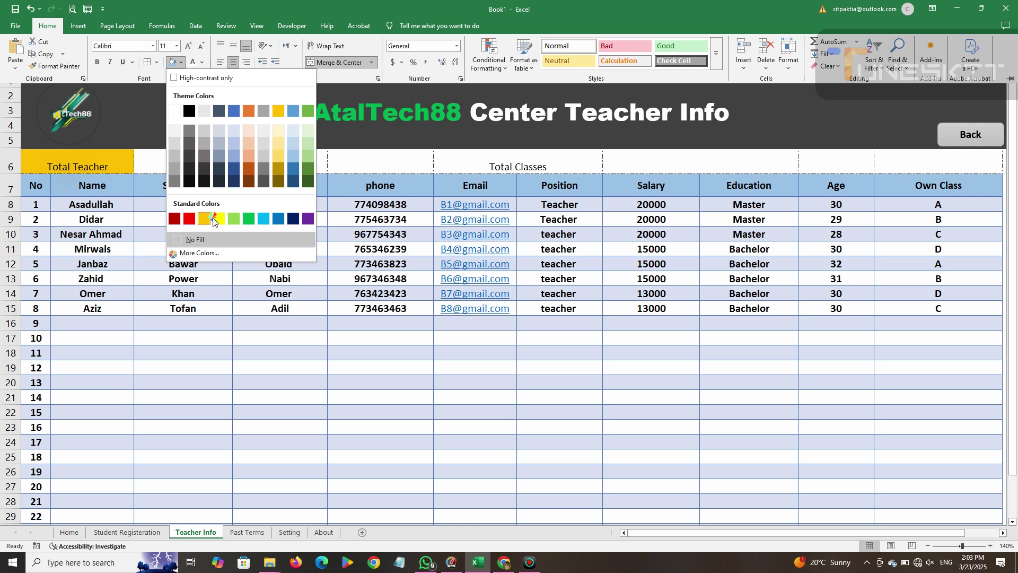
left_click(218, 211)
left_click(233, 47)
left_click(233, 62)
left_click(98, 62)
left_click(188, 47)
left_click(189, 47)
left_click(233, 62)
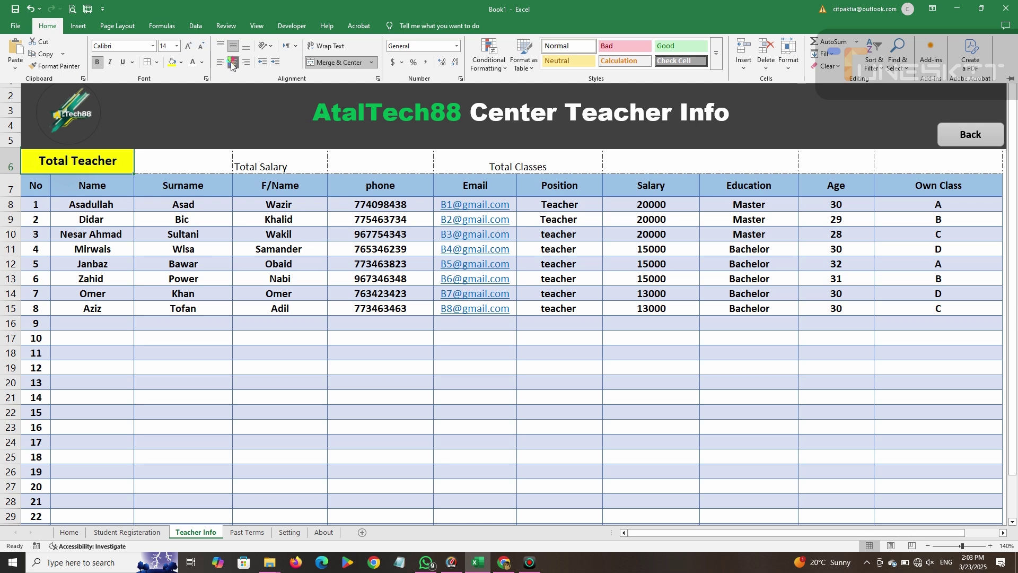
Style Total Salary with red fill, white bold enlarged text, centred both ways.
left_click(275, 167)
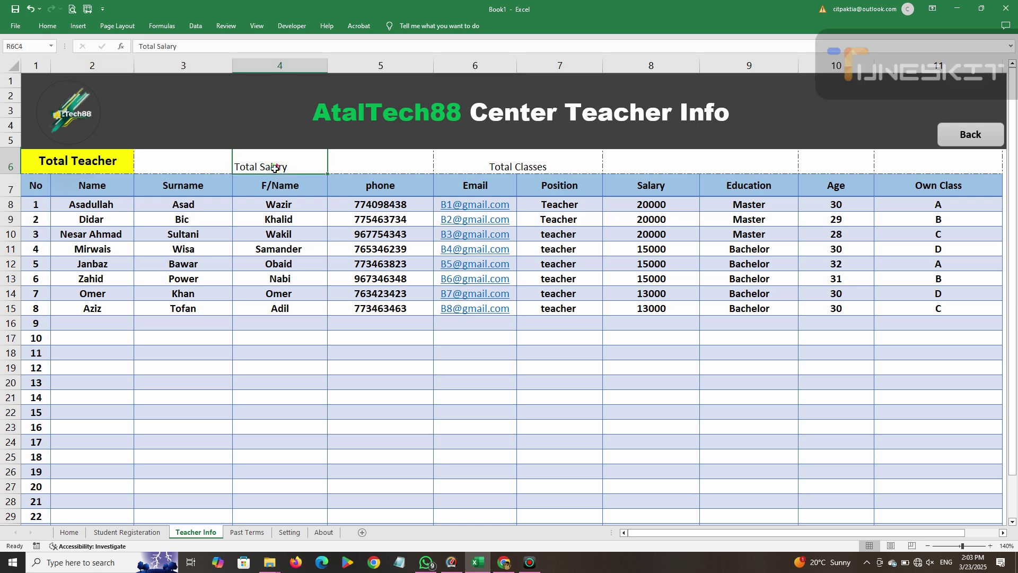
left_click(48, 26)
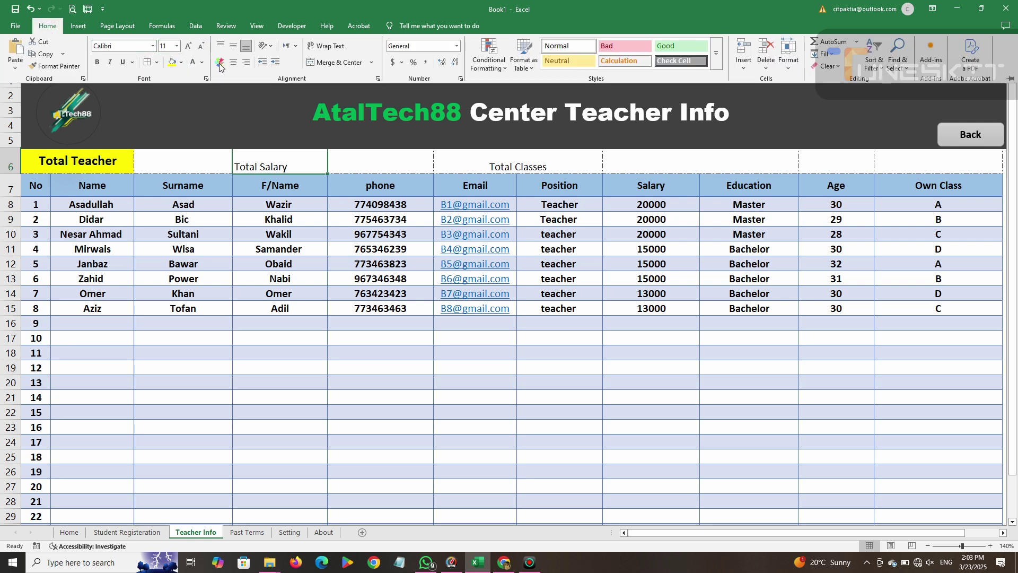
left_click(234, 46)
left_click(97, 62)
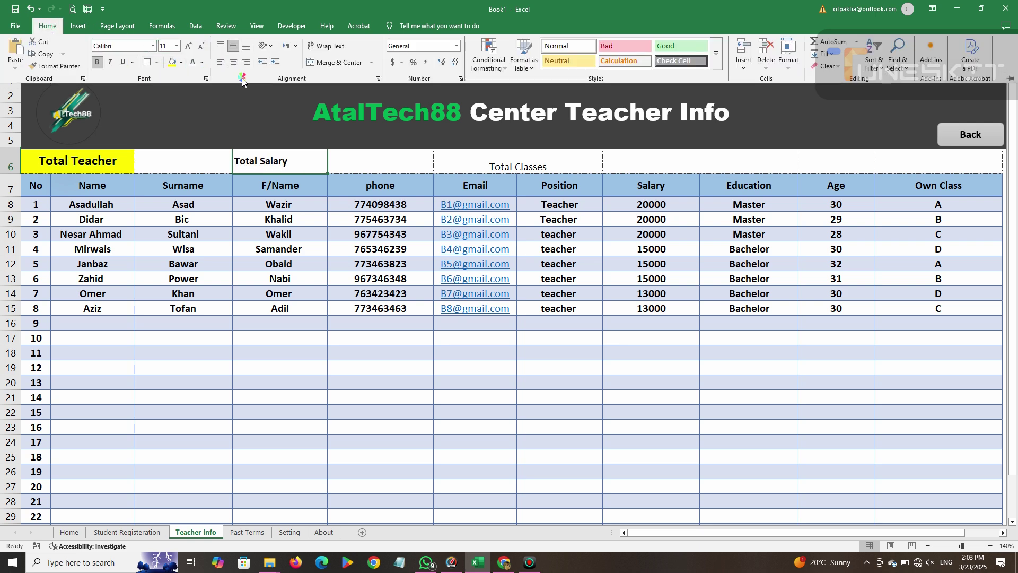
left_click(233, 63)
left_click(181, 62)
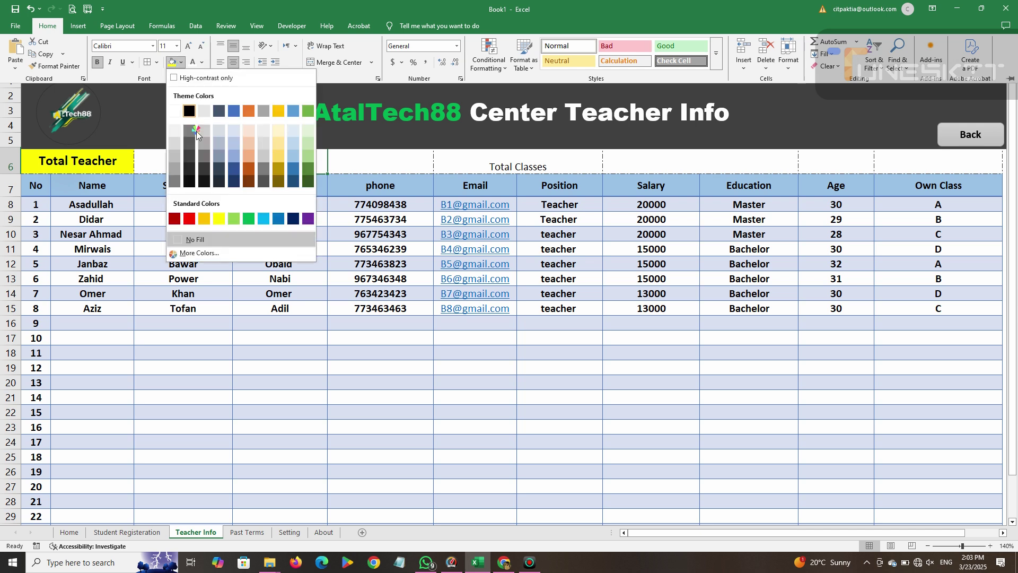
left_click(191, 218)
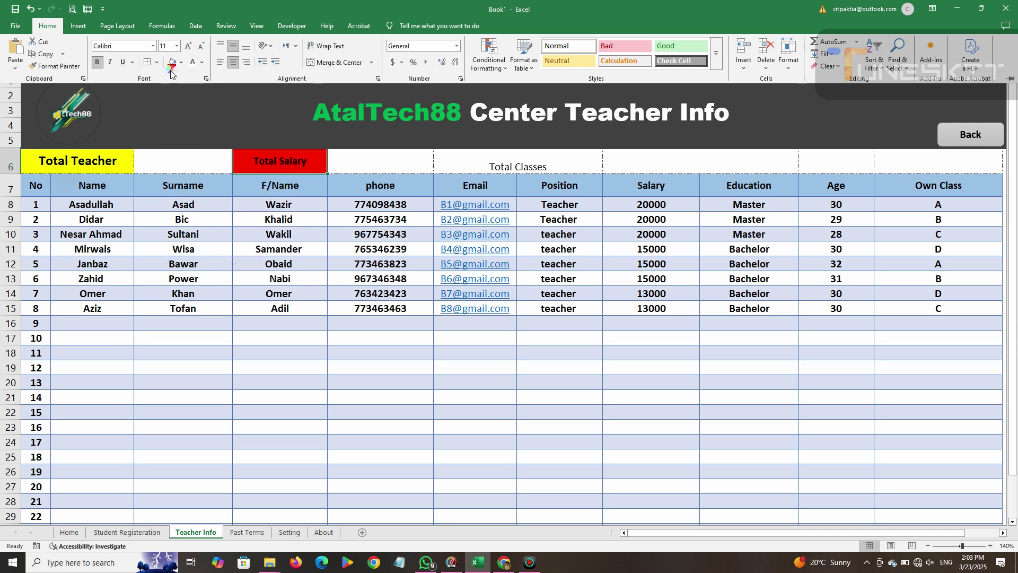
left_click(197, 64)
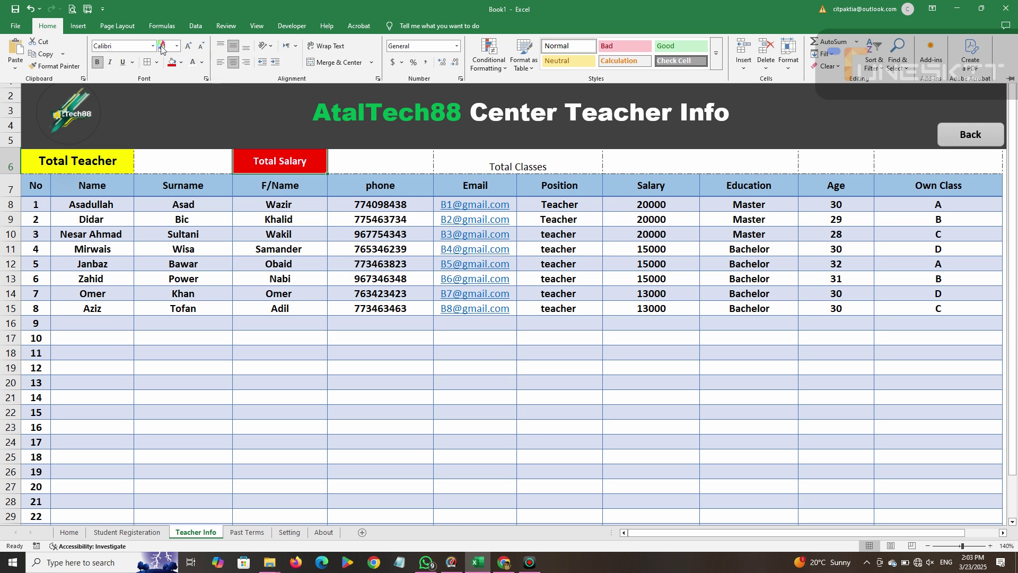
left_click(188, 46)
left_click(188, 47)
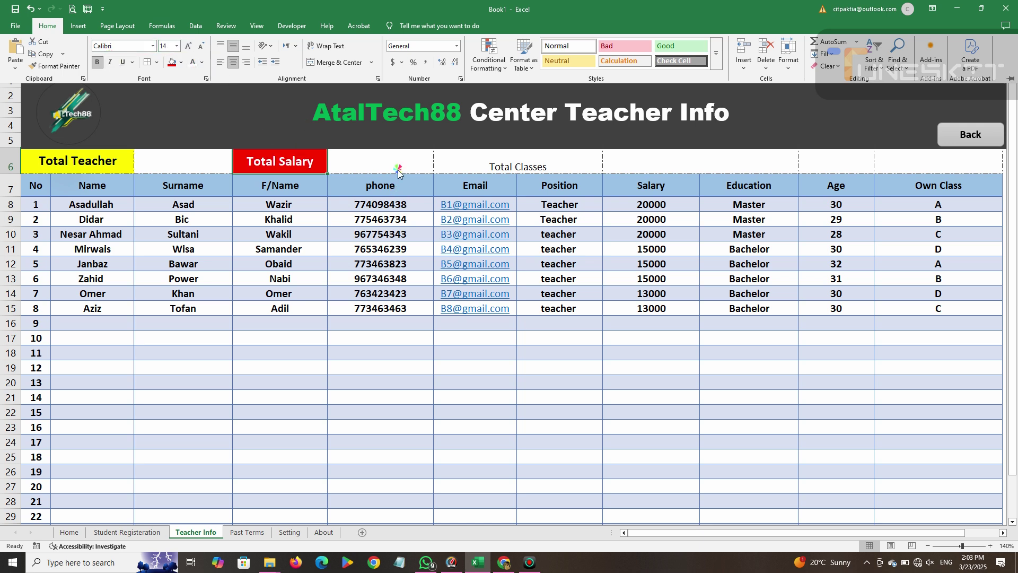
Style Total Classes with light green fill, bold size-14 text, centred both ways.
left_click(481, 158)
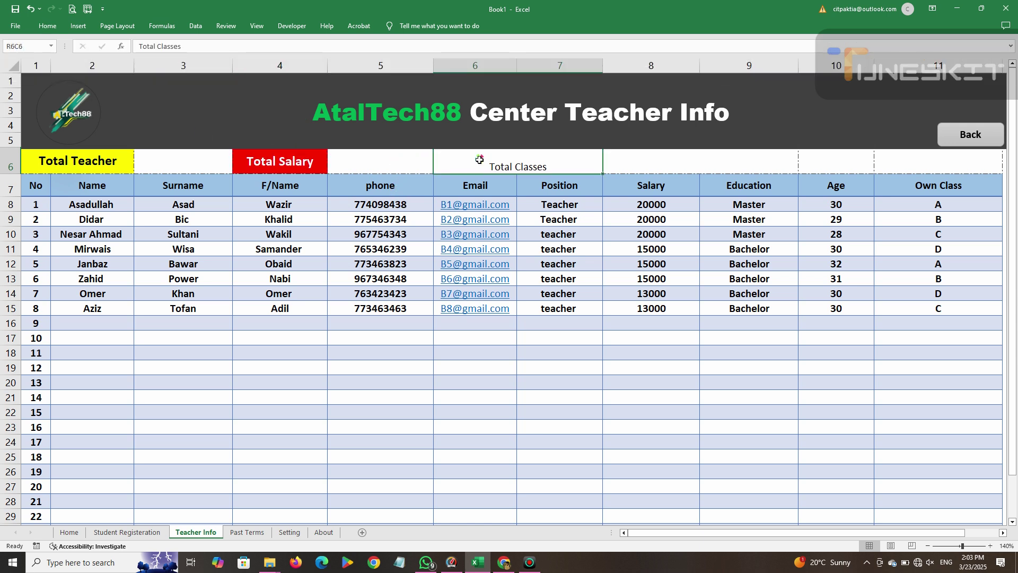
left_click(47, 26)
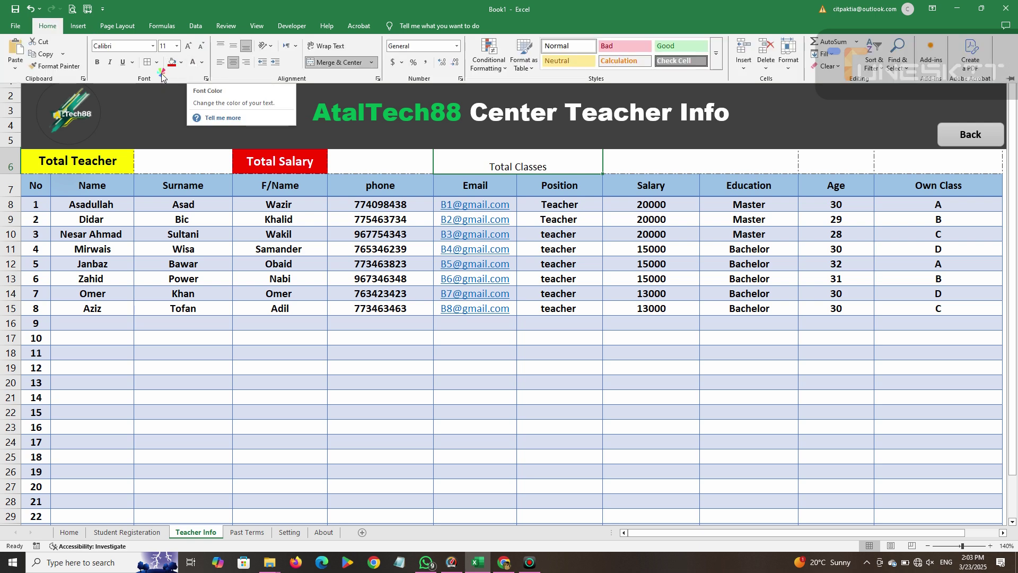
left_click(181, 63)
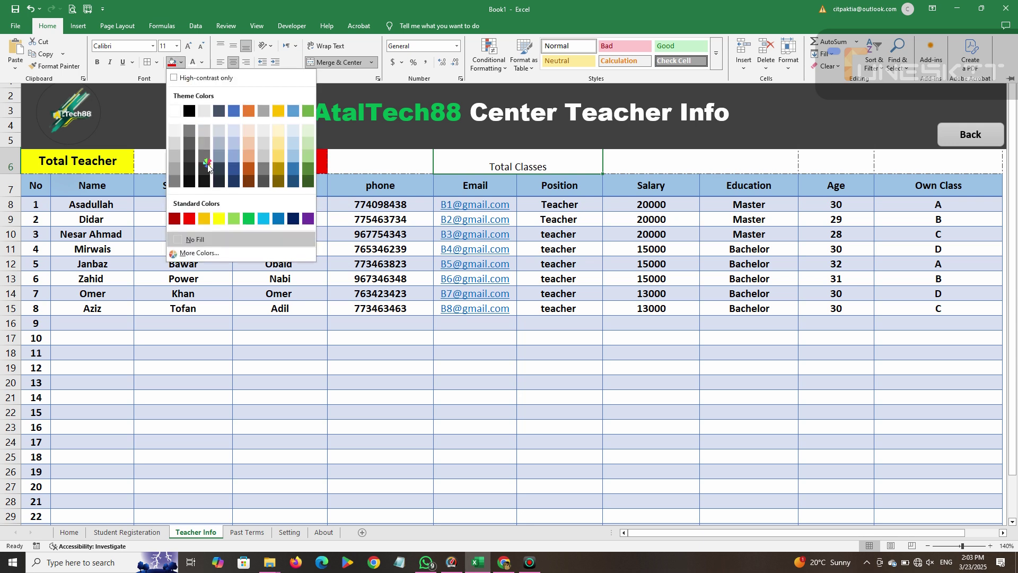
left_click(234, 218)
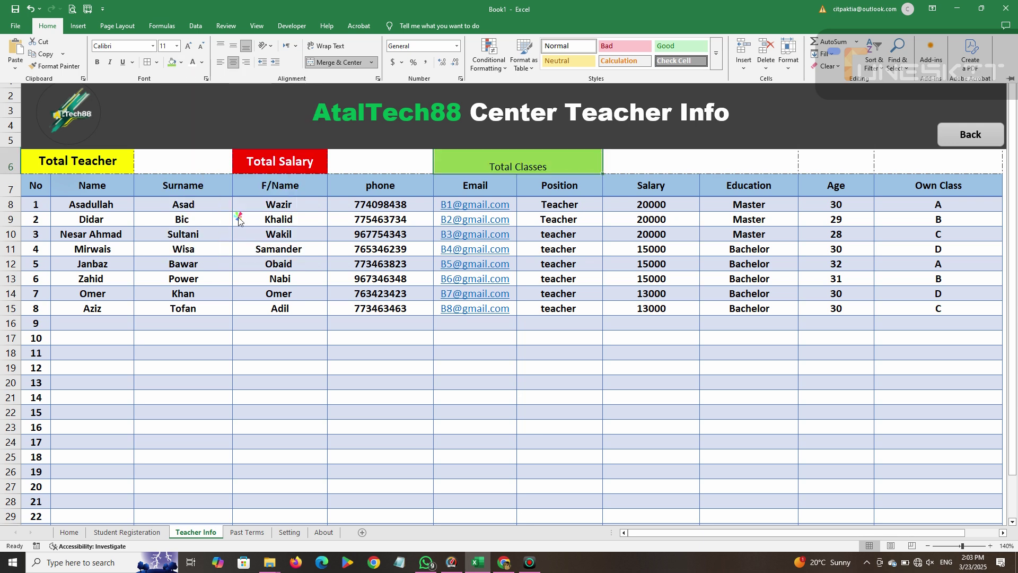
left_click(233, 46)
left_click(233, 63)
left_click(97, 62)
left_click(188, 46)
left_click(188, 46)
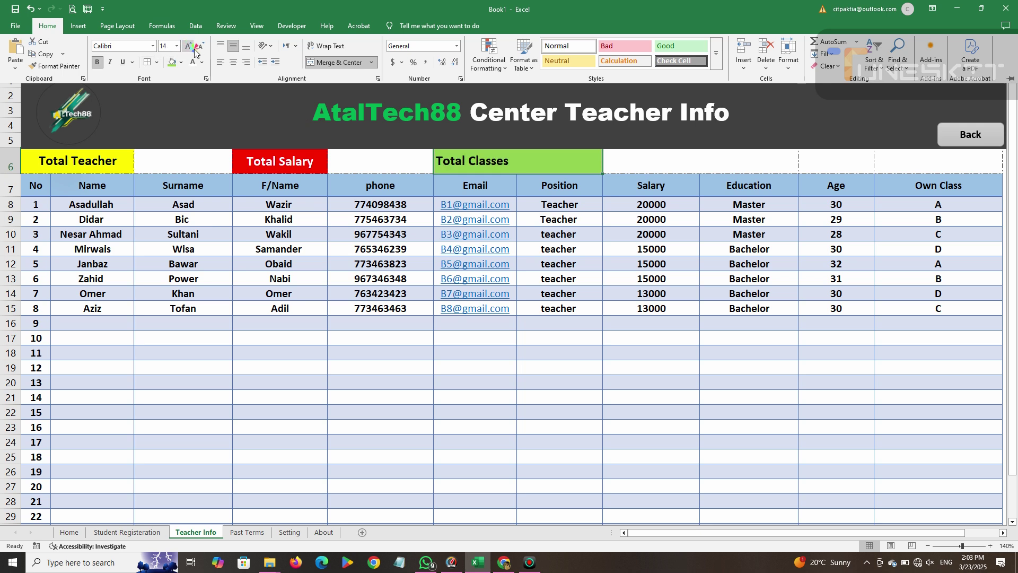
left_click(233, 62)
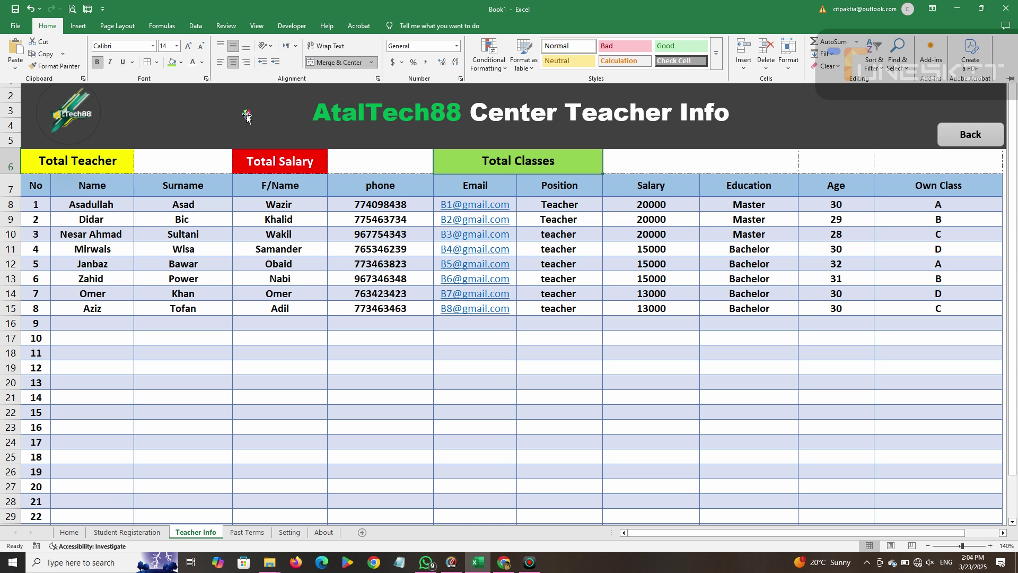
left_click(720, 166)
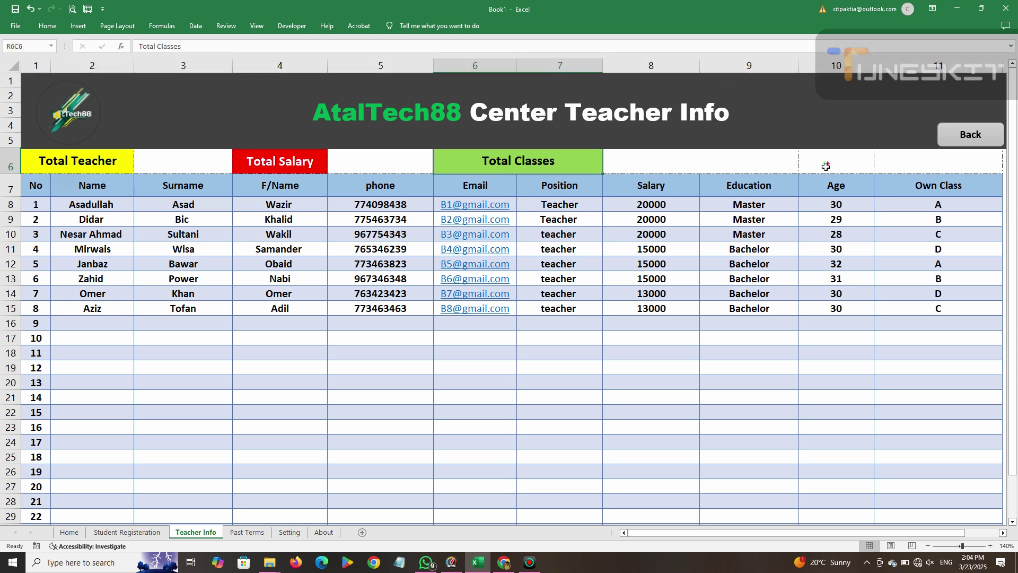
Merge & Center the last two row-6 summary cells, K6:L6.
left_click(14, 26)
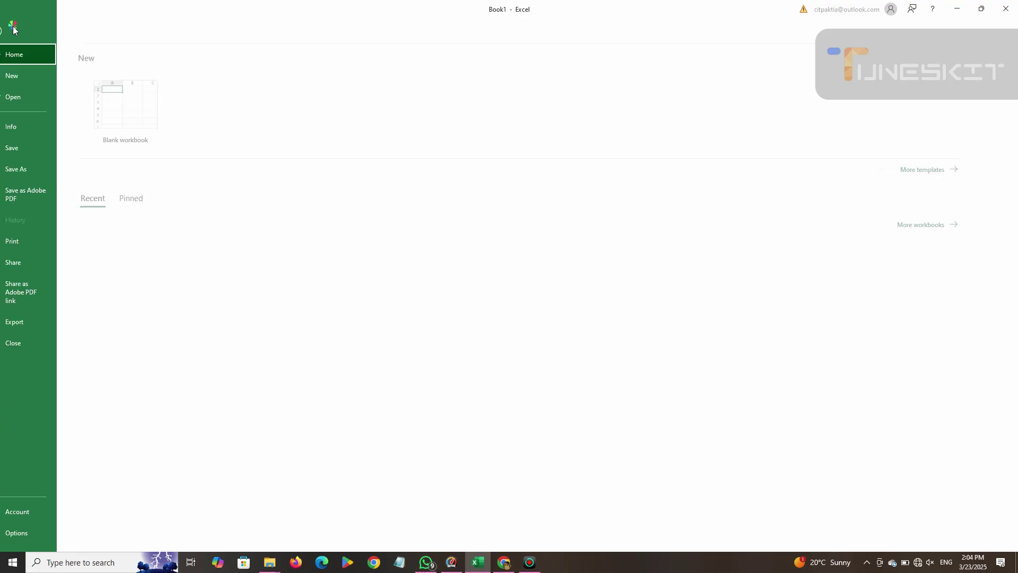
left_click(13, 28)
left_click(47, 26)
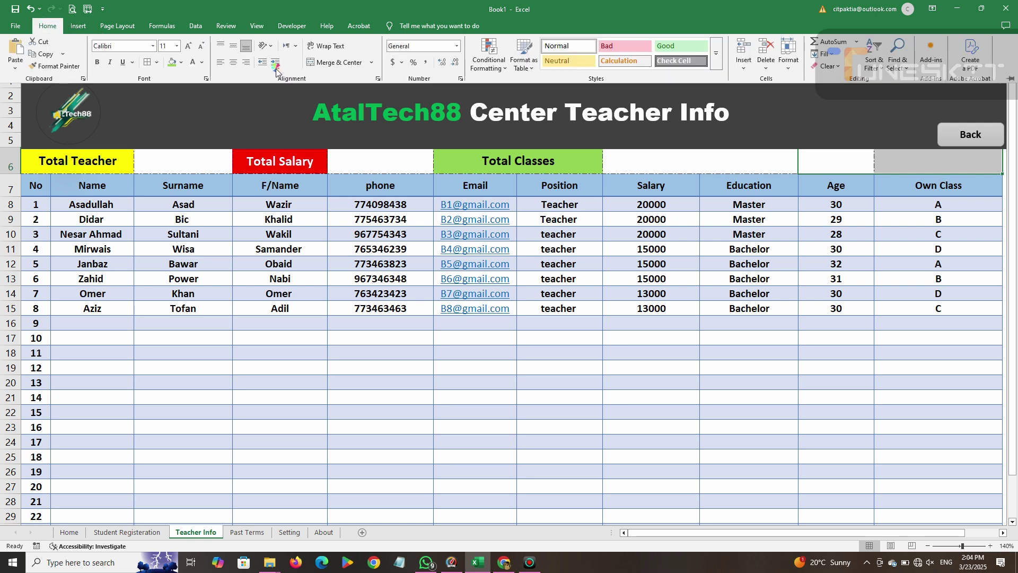
left_click(338, 62)
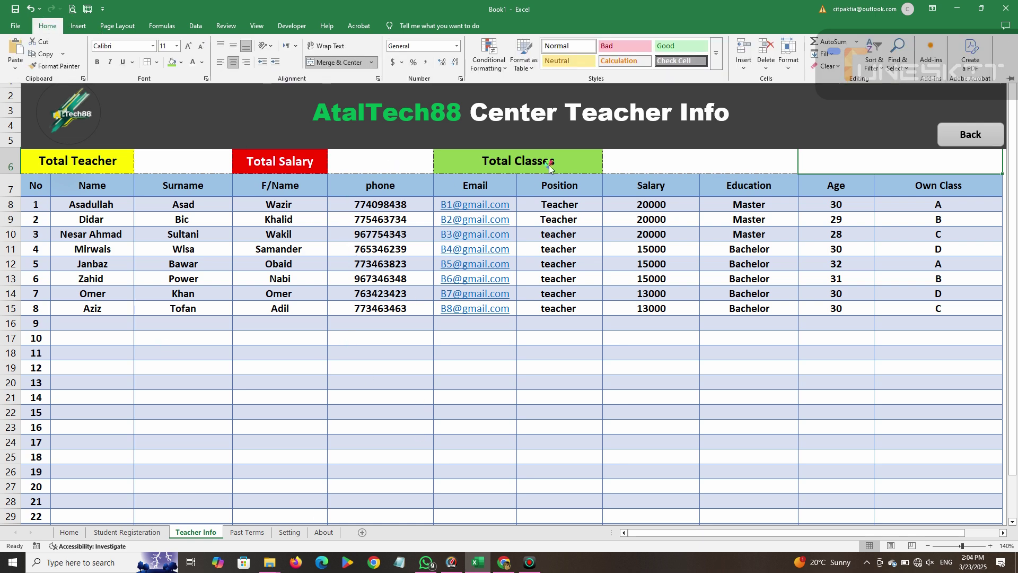
Enter a SUBTOTAL(9, …) formula over the Name column in the Total Teacher cell.
left_click(182, 161)
left_click(182, 161)
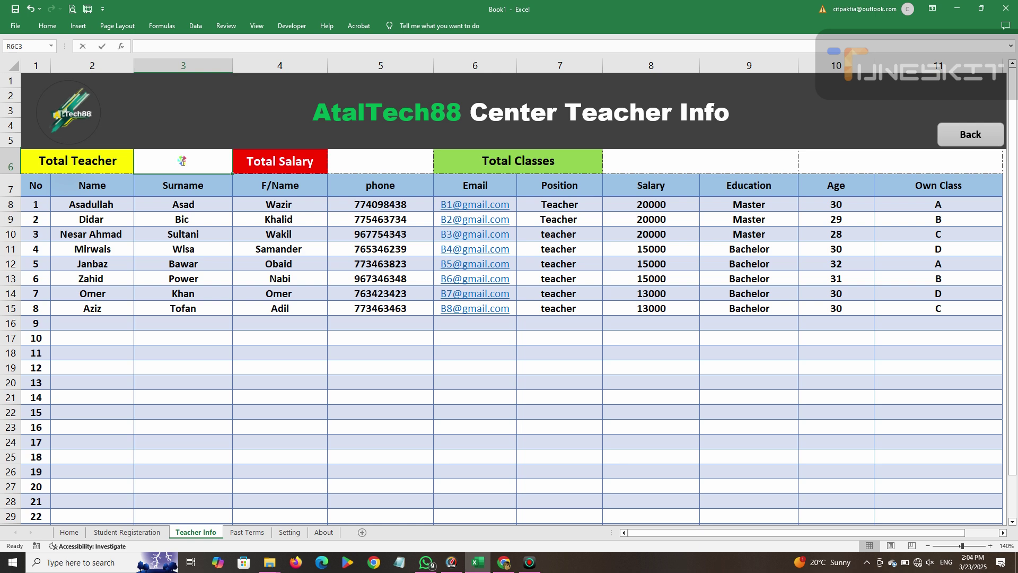
type("=sum")
key("BackSpace")
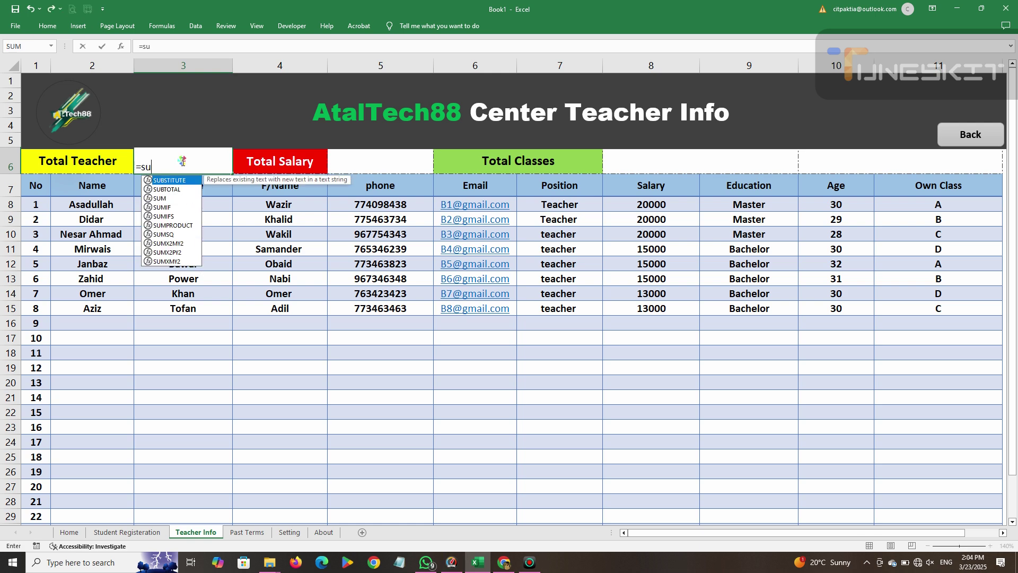
type("bto")
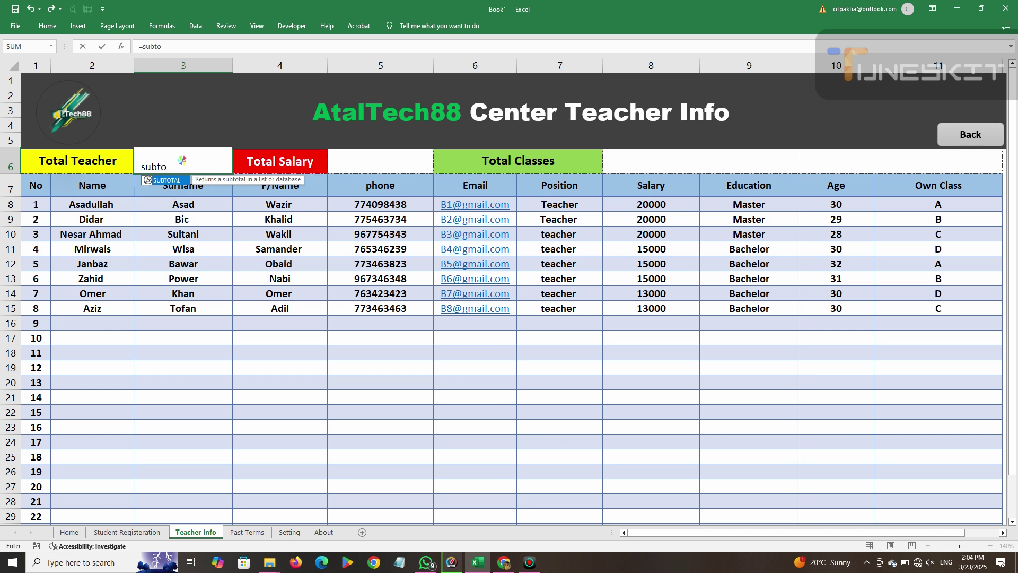
type("tal(")
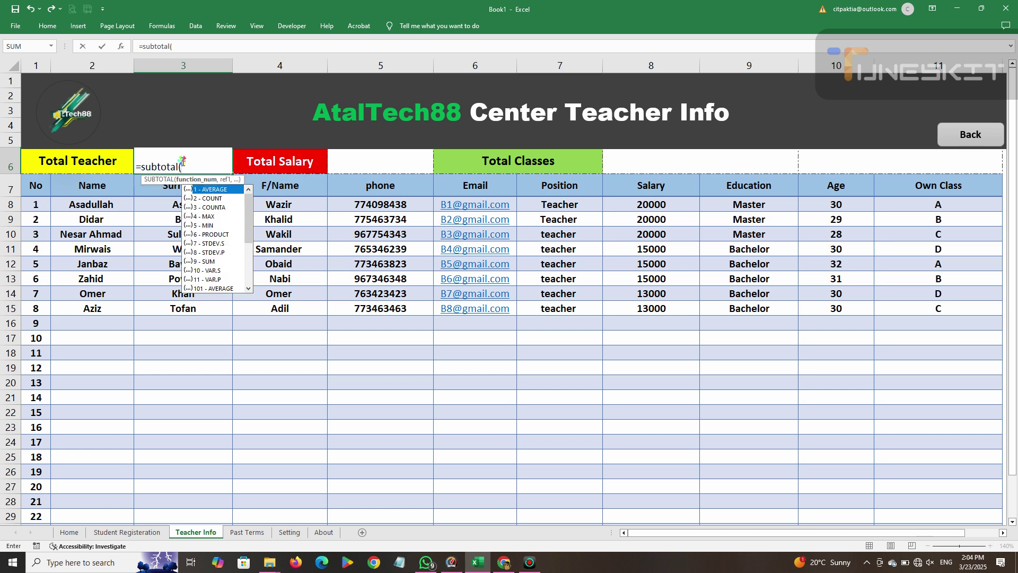
left_click(206, 261)
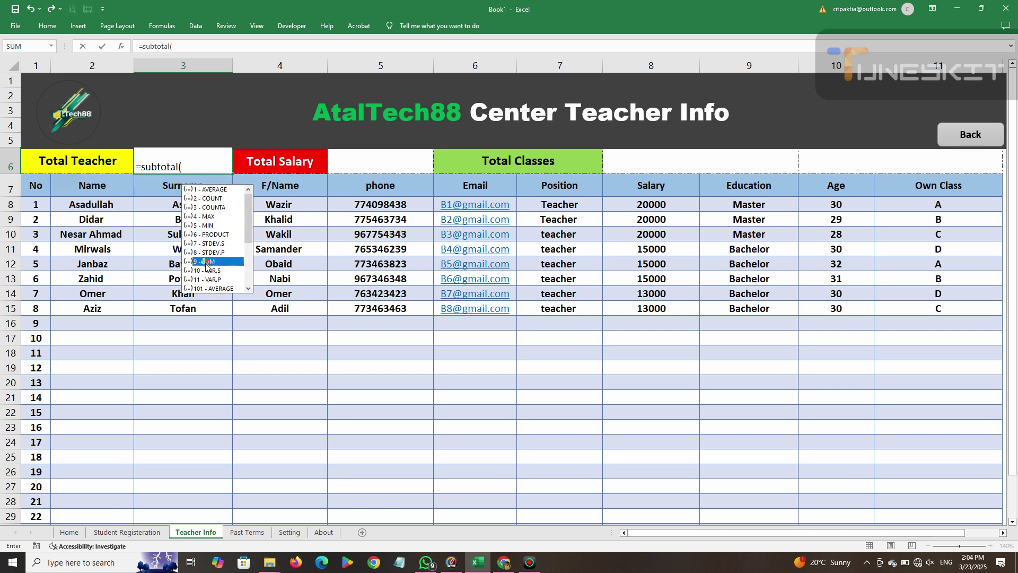
double_click(206, 261)
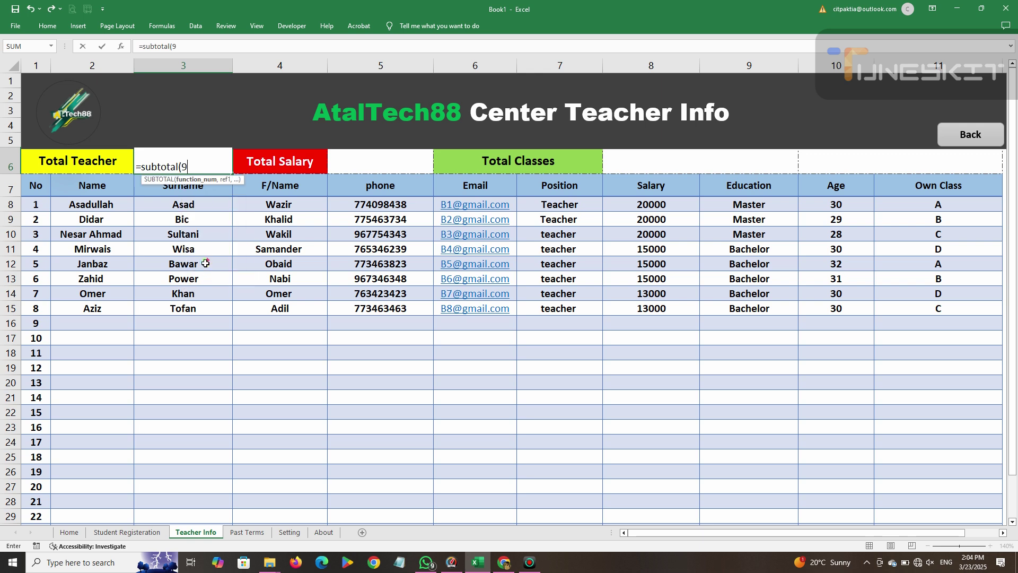
type(",")
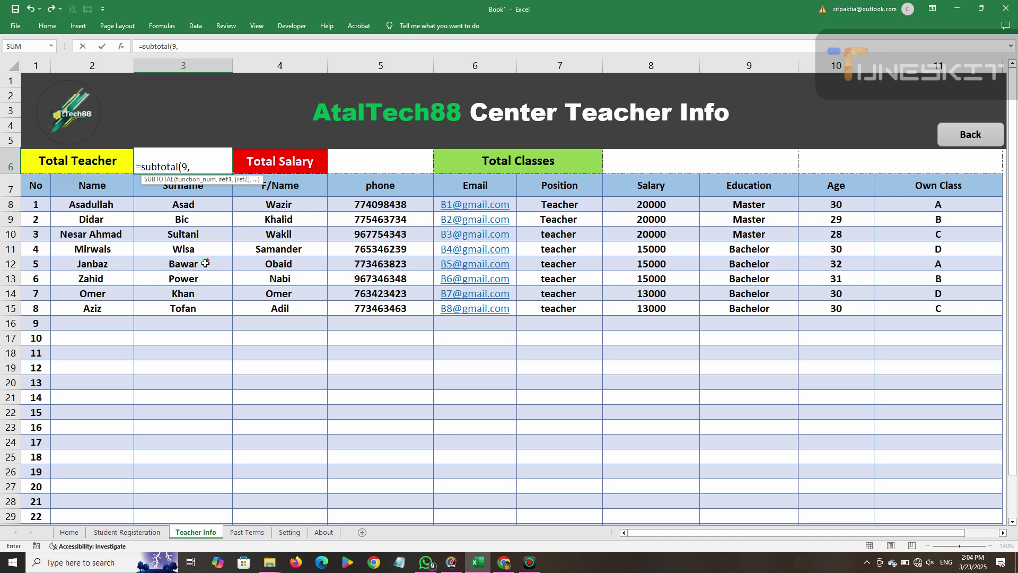
left_click_drag(100, 201, 120, 449)
scroll(129, 363, "up", 1)
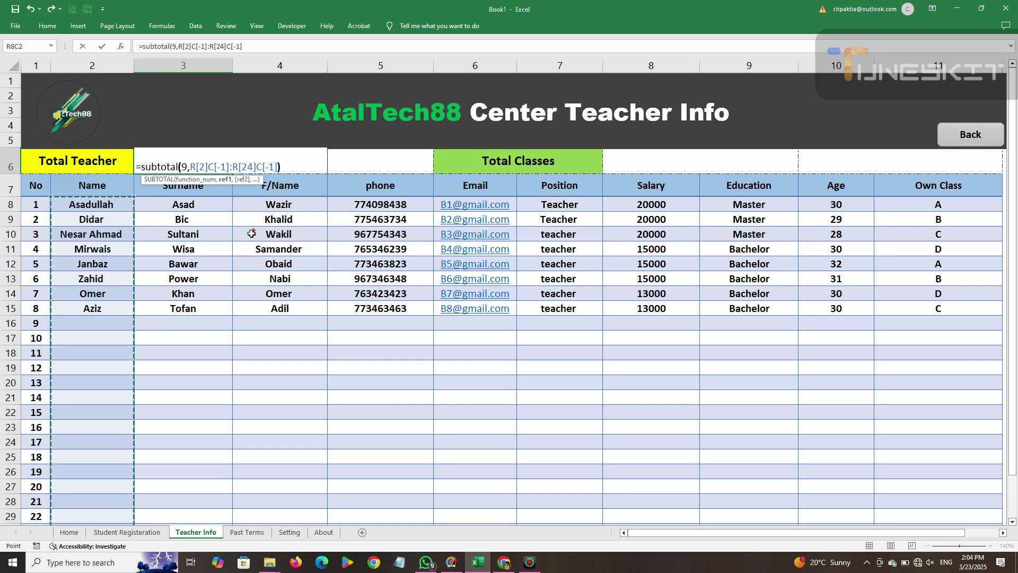
type(")")
key("Return")
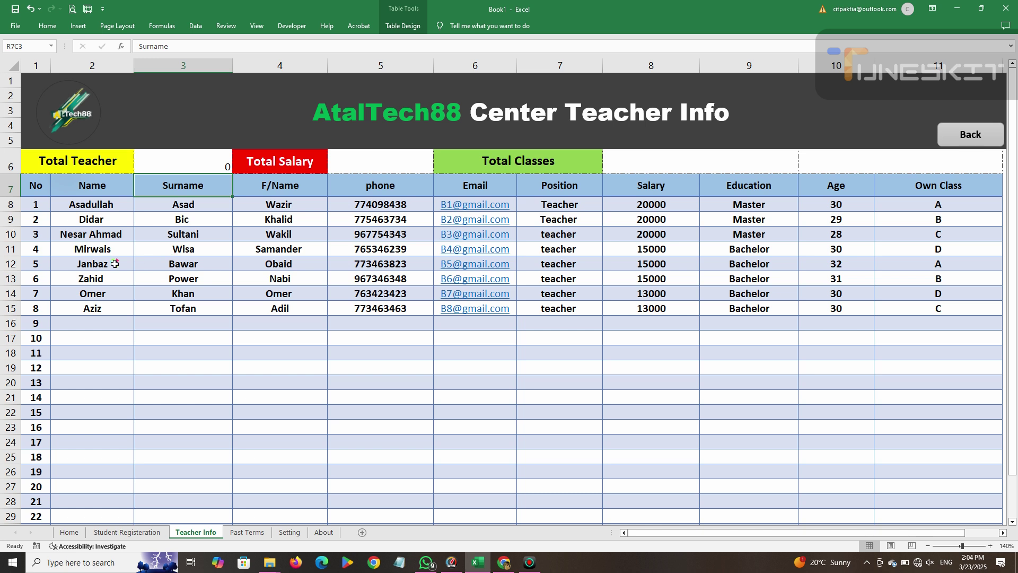
Change the function number to 3 so the cell counts the teacher names.
double_click(194, 168)
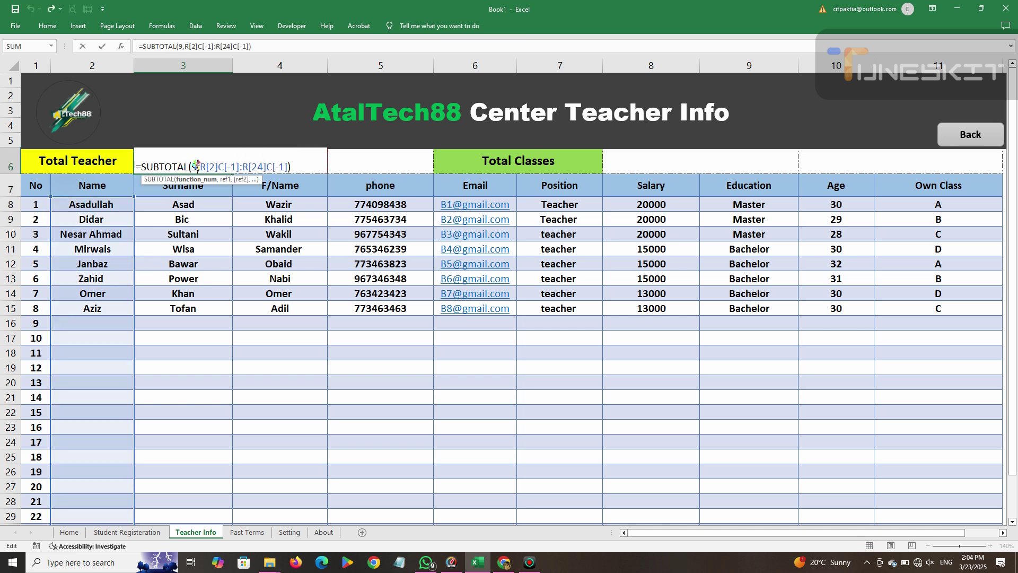
key("BackSpace")
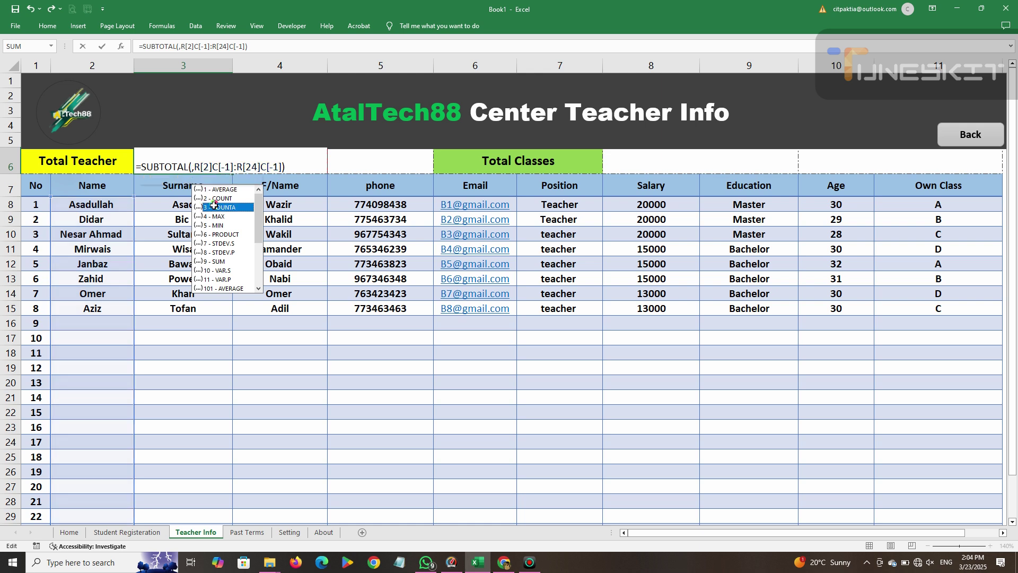
double_click(218, 208)
key("Return")
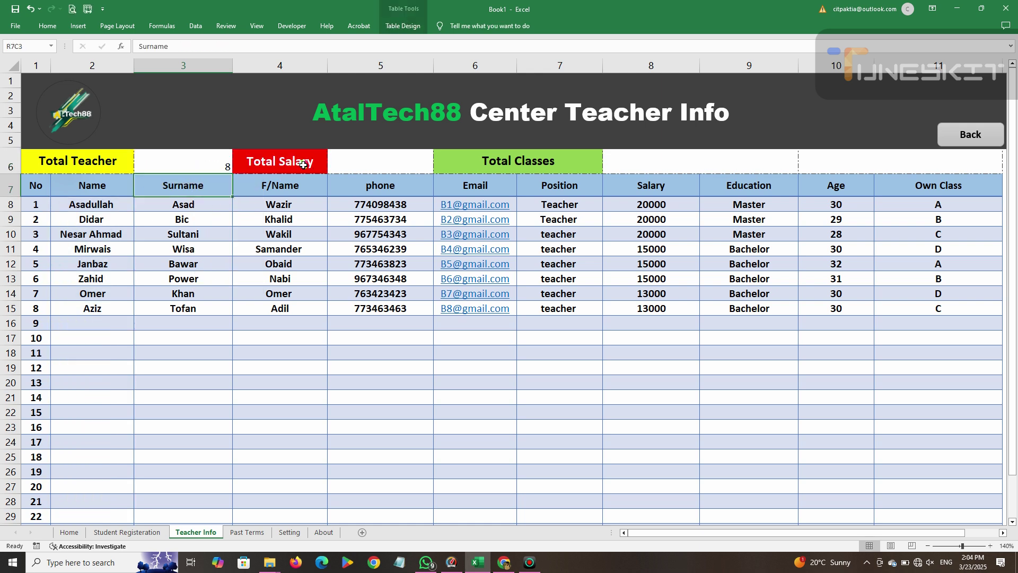
Centre the teacher count 8 horizontally and vertically in its cell.
left_click(187, 164)
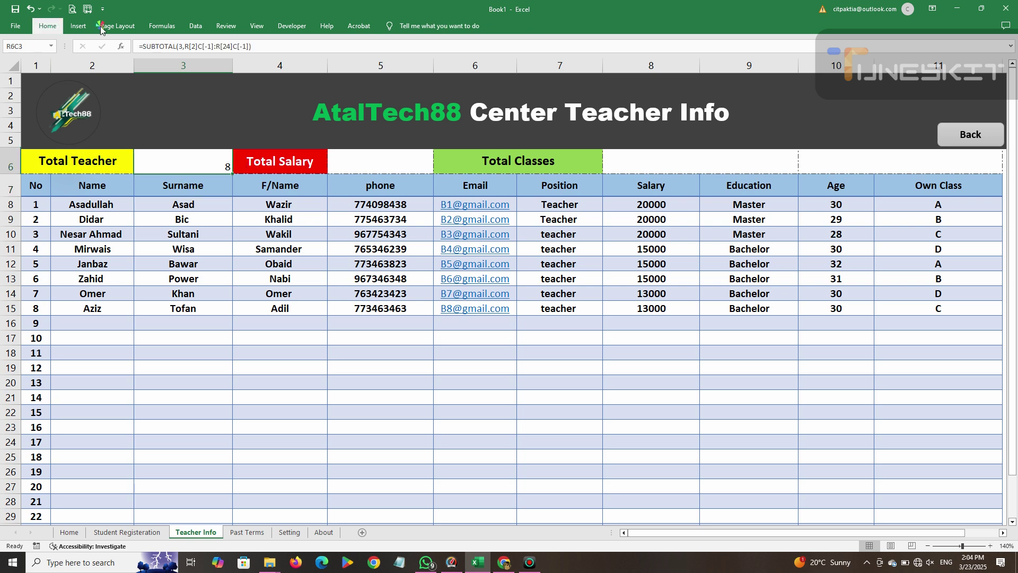
left_click(47, 26)
left_click(234, 62)
left_click(234, 46)
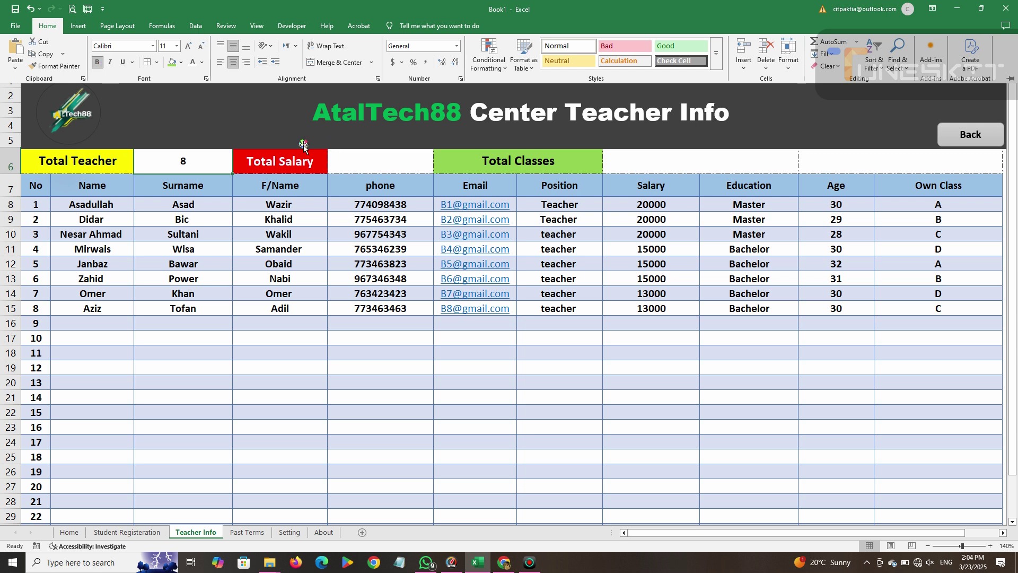
left_click(388, 164)
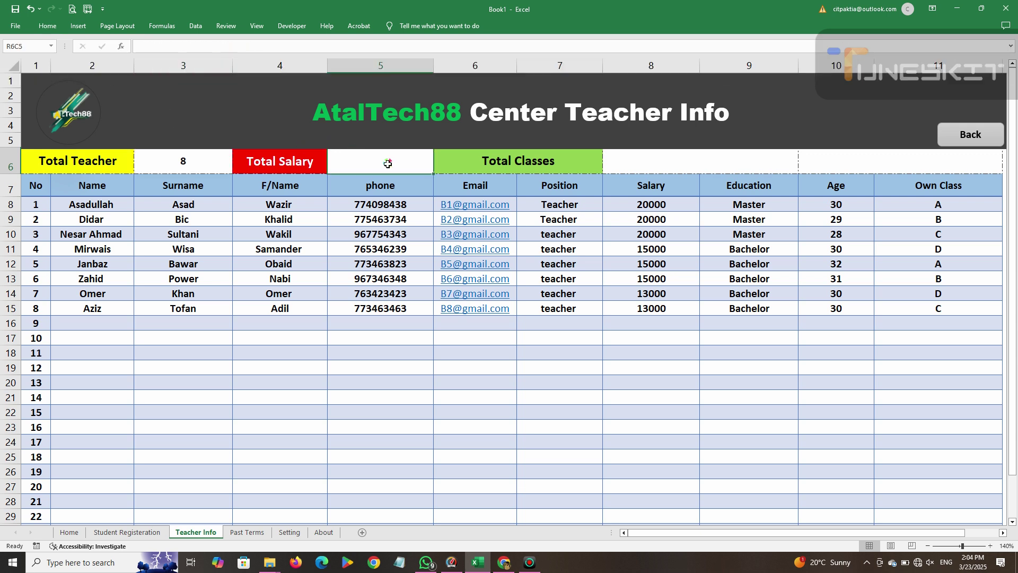
Enter =SUBTOTAL(9, …) over the Salary column in Total Salary, giving 131000.
type("=Tot")
key("BackSpace")
key("BackSpace")
key("BackSpace")
type("subtotal")
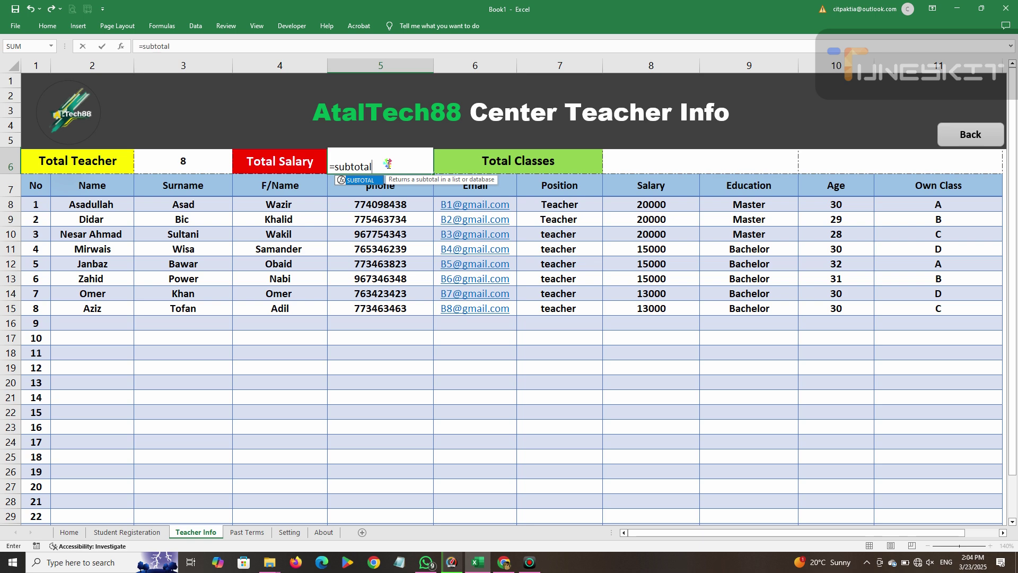
type("(")
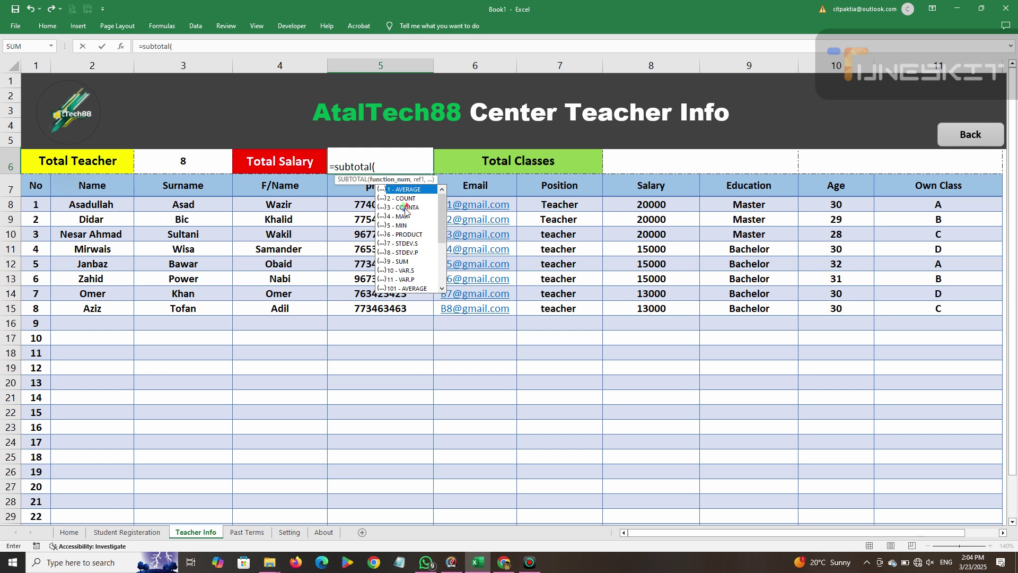
left_click(399, 262)
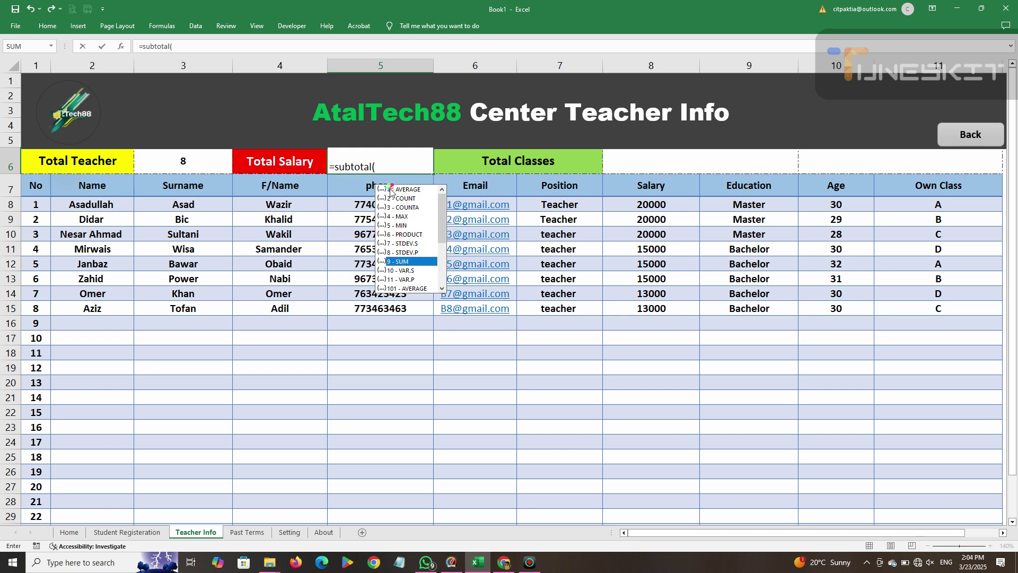
double_click(406, 262)
type(",")
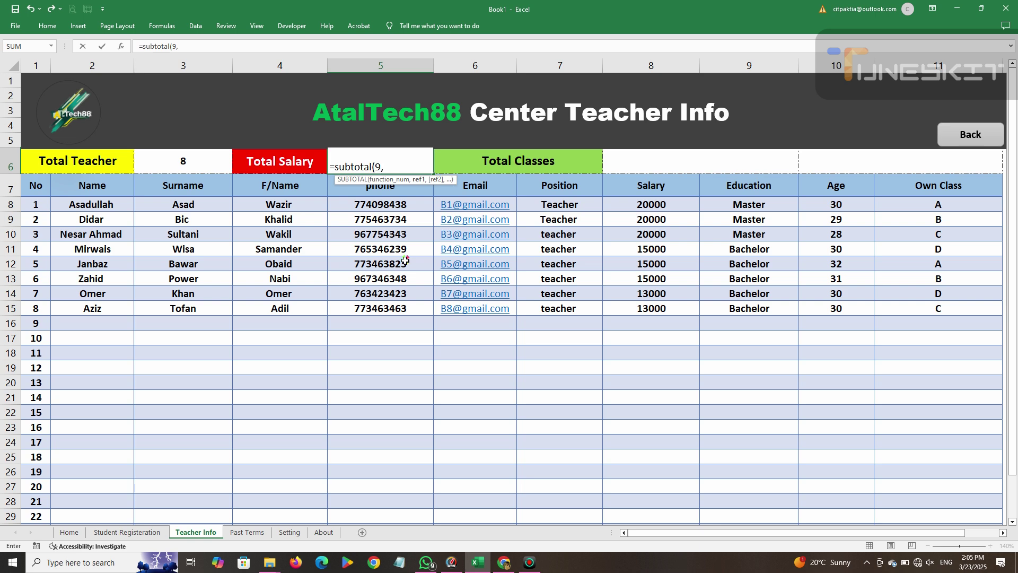
left_click_drag(617, 208, 643, 522)
scroll(592, 329, "up", 1)
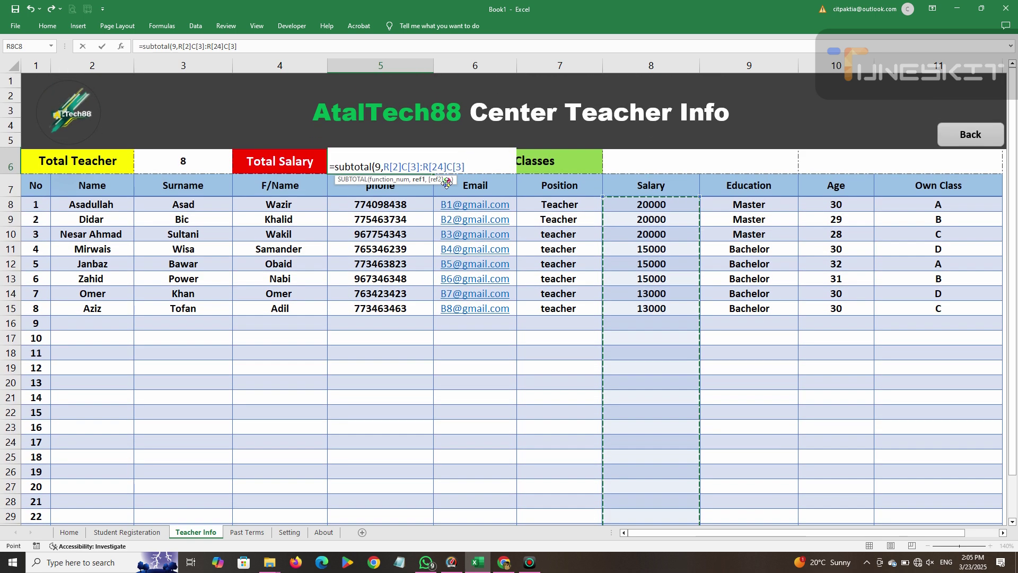
type(")")
key("Return")
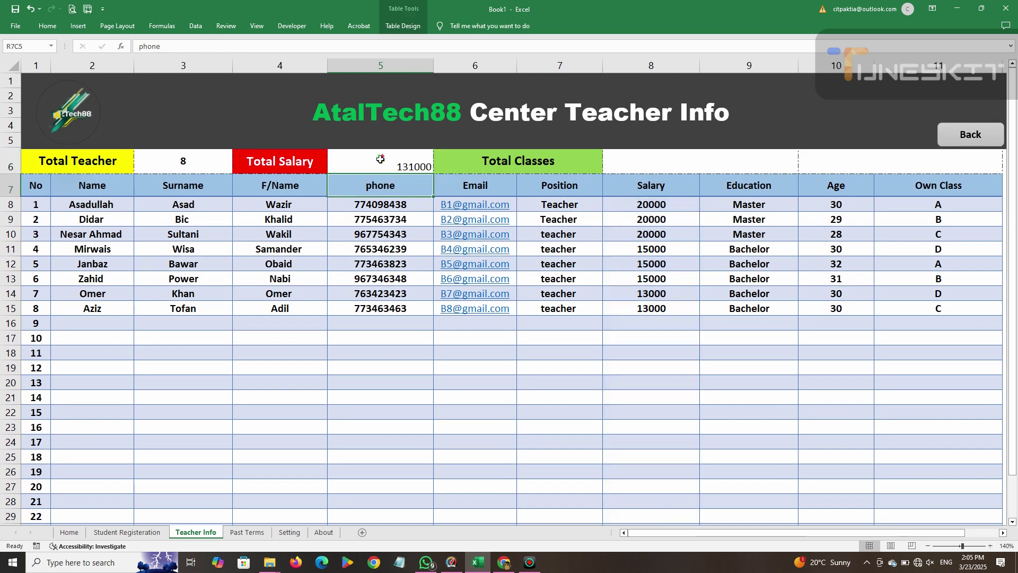
left_click(660, 163)
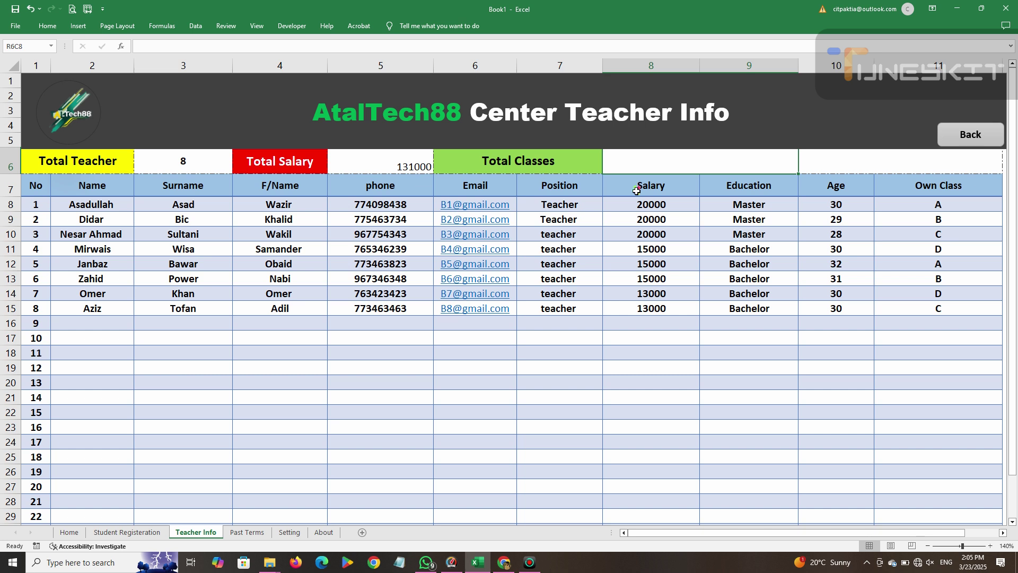
Enter =SUBTOTAL(9, …) over the Own Class column in the Total Classes cell.
type("Total")
key("BackSpace")
key("BackSpace")
key("BackSpace")
key("BackSpace")
type("=Subtotal(9,")
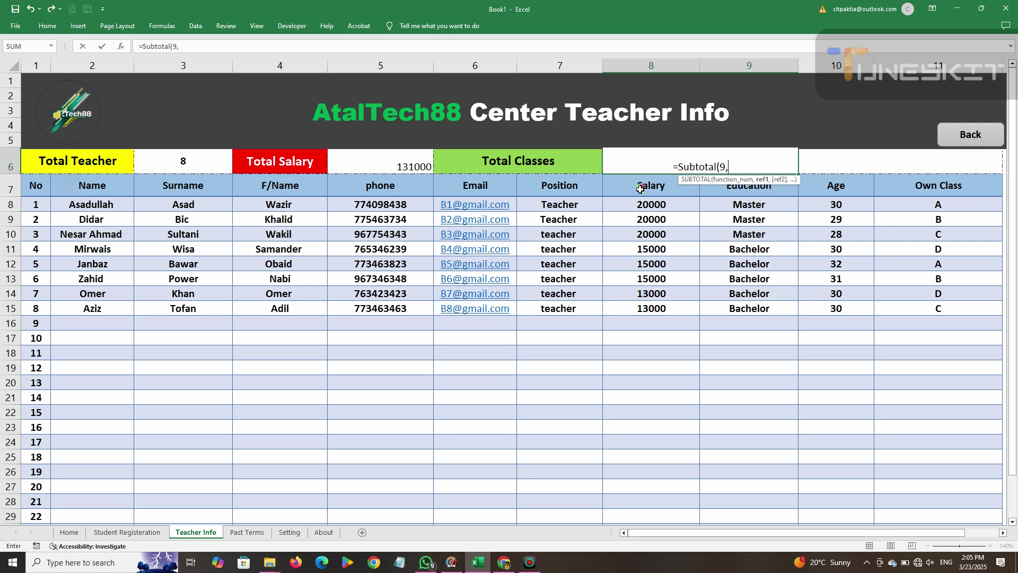
left_click_drag(930, 207, 947, 487)
type(")")
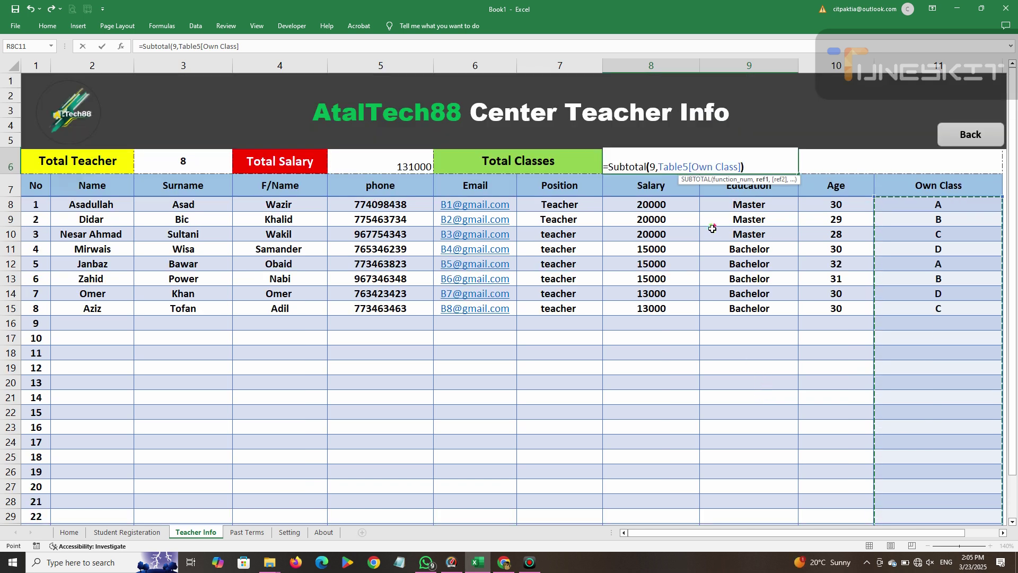
key("Return")
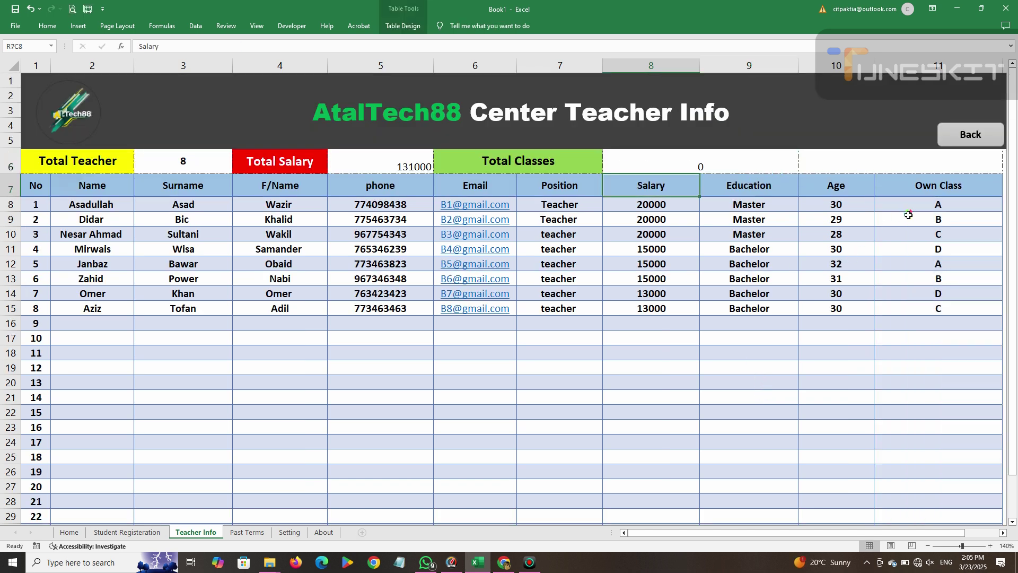
Switch the Total Classes function number from 9 to 3 (COUNTA), showing 8.
left_click(681, 161)
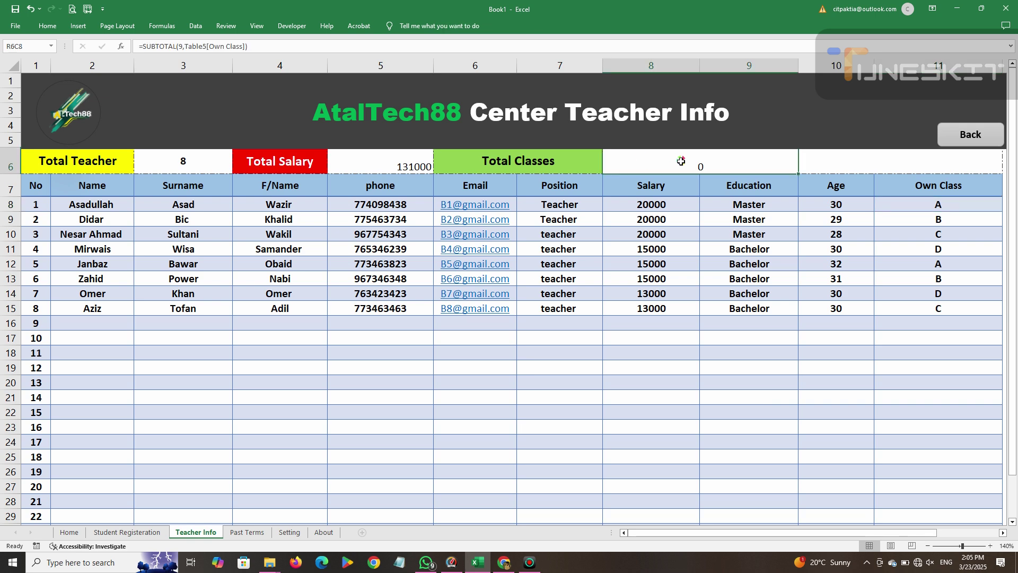
double_click(685, 163)
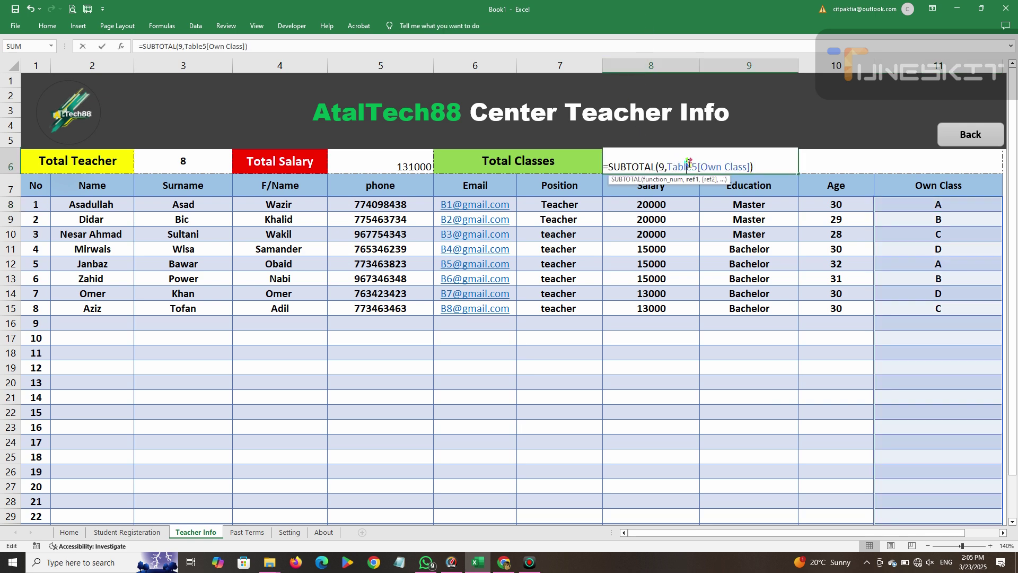
left_click(664, 167)
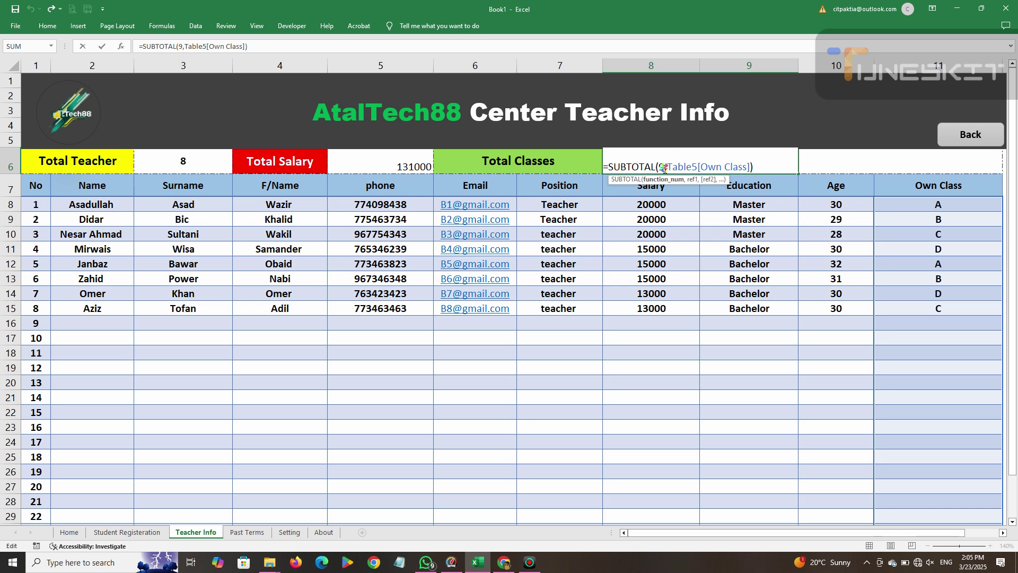
key("BackSpace")
type("Co")
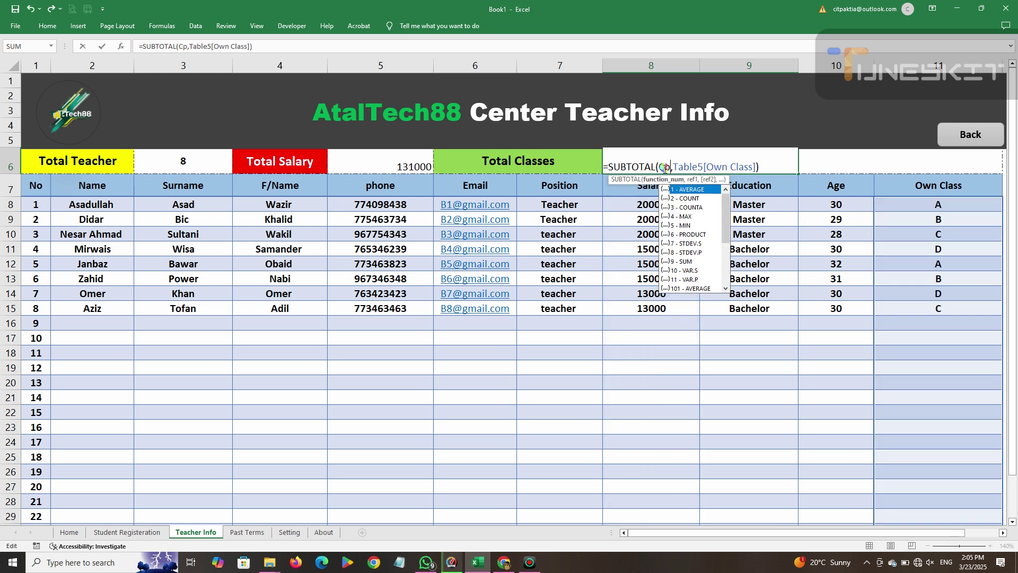
type("untA")
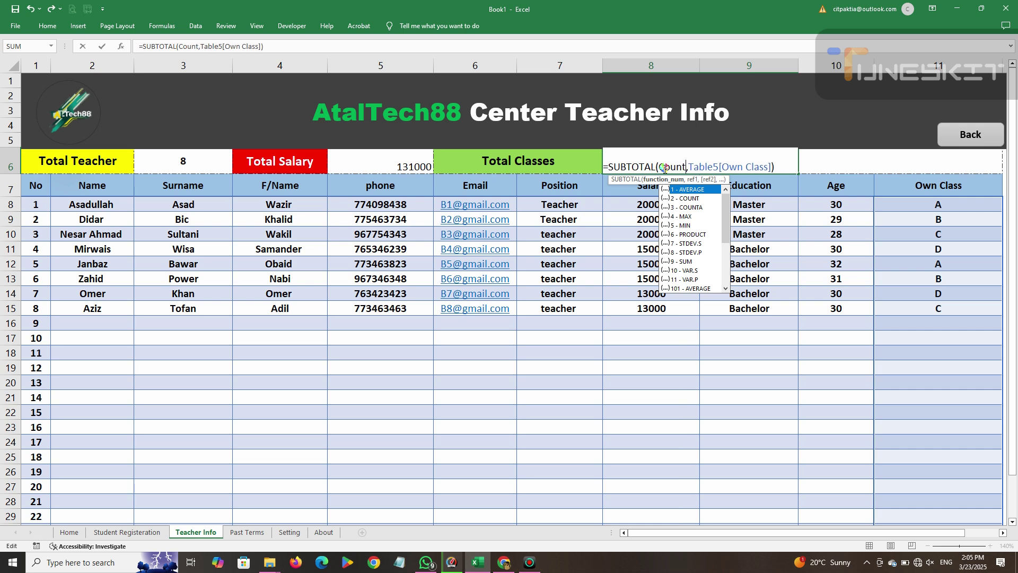
key("BackSpace")
key("BackSpace")
key("BackSpace")
key("BackSpace")
key("BackSpace")
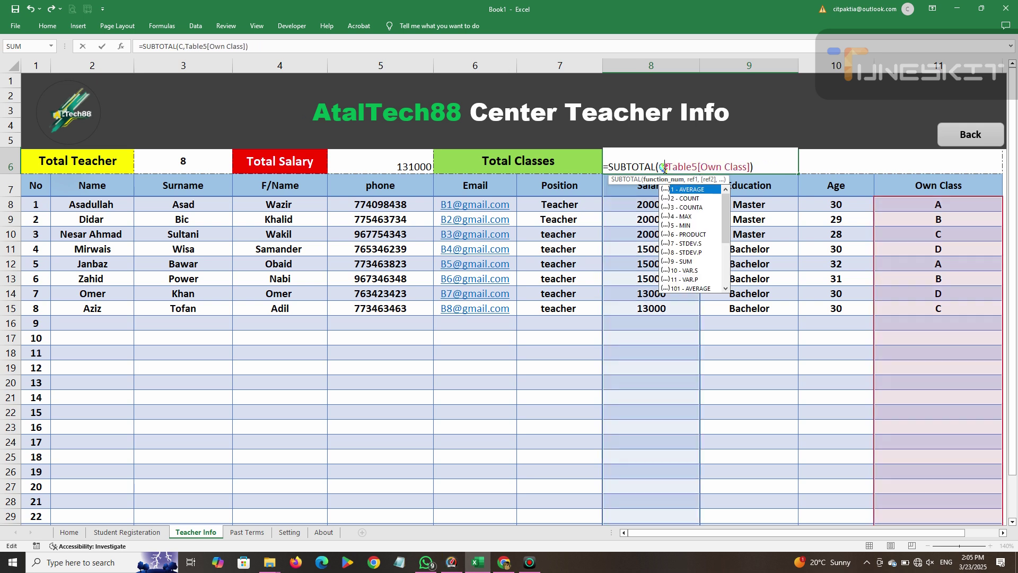
left_click(698, 208)
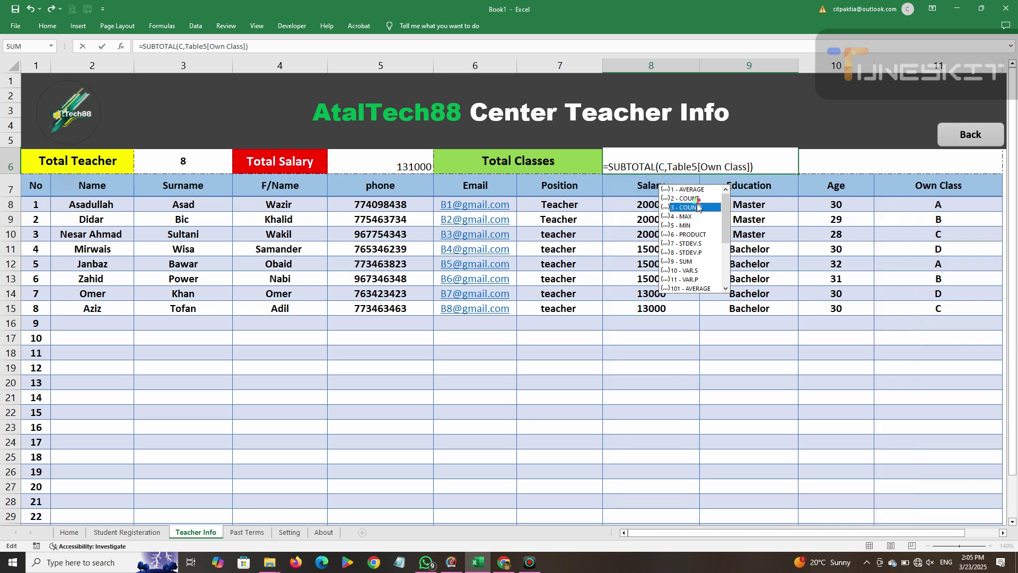
double_click(697, 207)
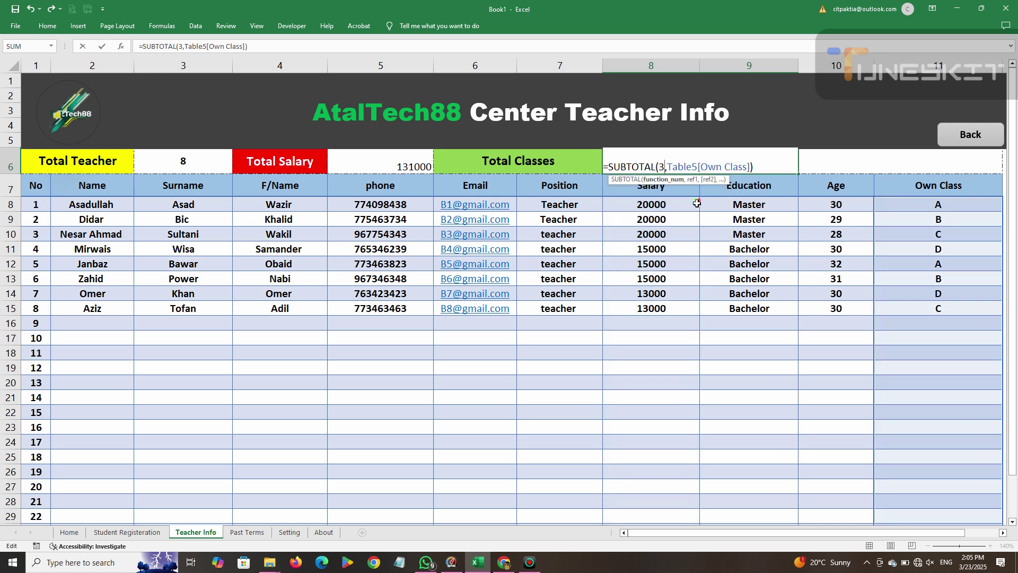
key("Return")
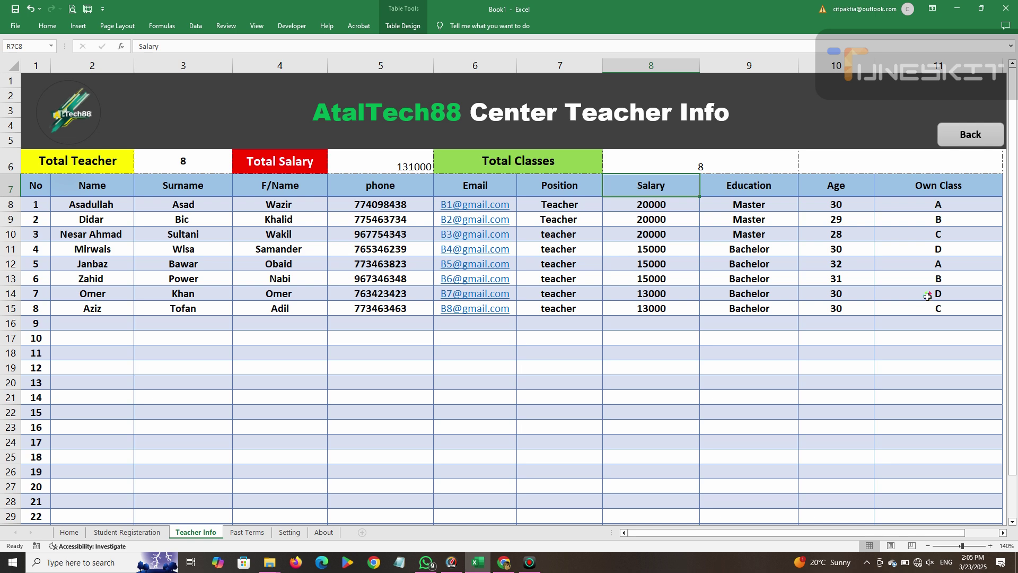
Check the Own Class entries in the table against the count.
left_click(927, 296)
left_click(929, 264)
left_click(928, 249)
left_click(924, 235)
left_click(922, 222)
left_click(913, 208)
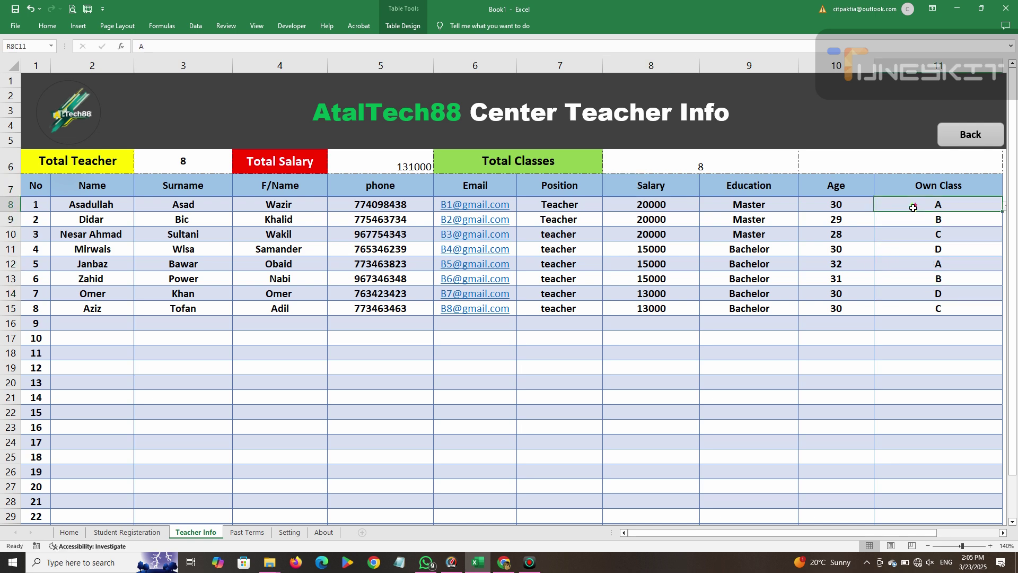
left_click(698, 168)
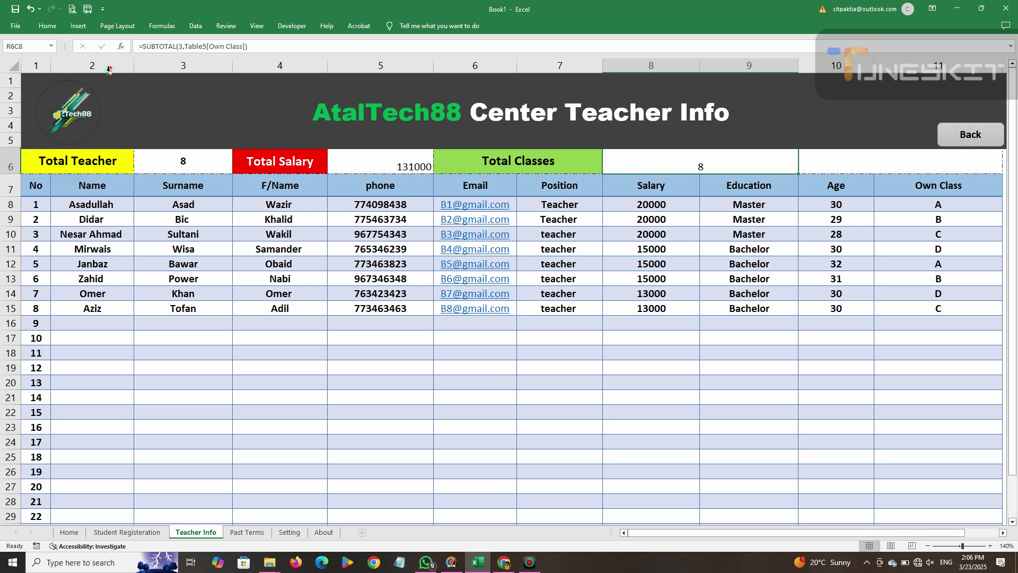
Centre, bold and enlarge the font of the Total Classes value 8.
left_click(48, 26)
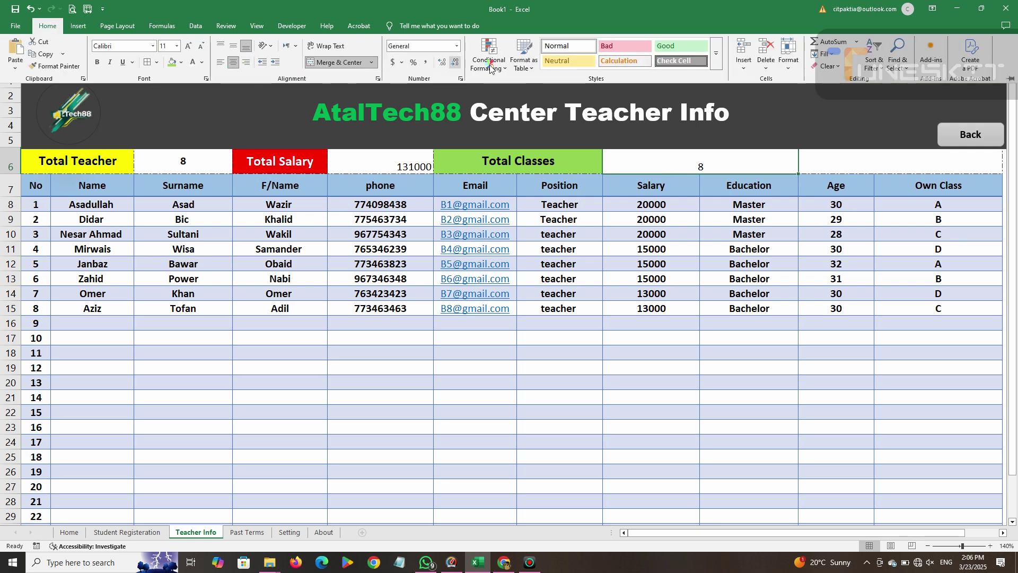
left_click(235, 46)
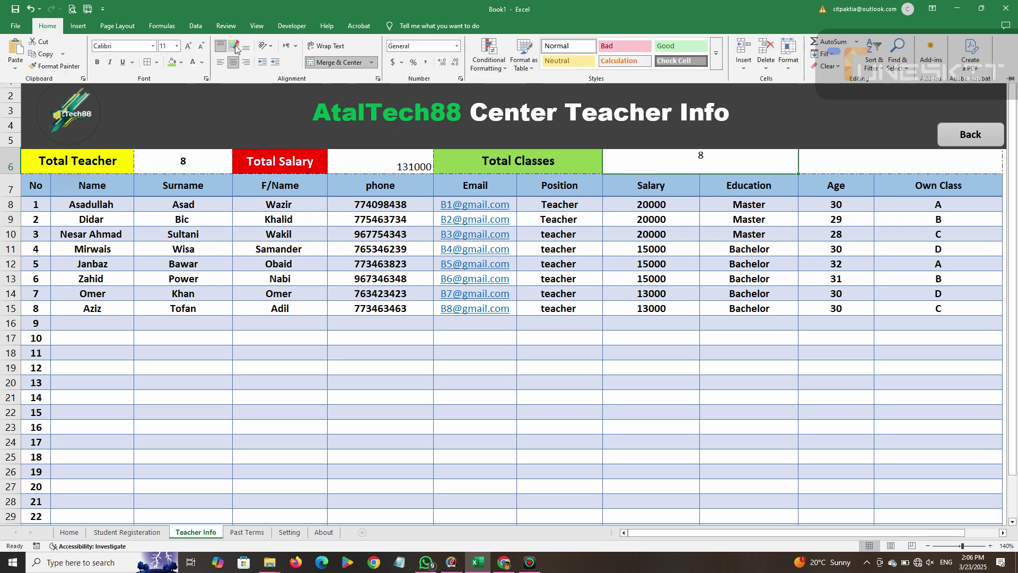
left_click(233, 62)
left_click(233, 63)
left_click(97, 62)
left_click(189, 46)
left_click(188, 46)
Centre the Total Salary value 131000 horizontally and vertically, and make it bold.
left_click(358, 167)
left_click(47, 26)
left_click(233, 63)
left_click(233, 46)
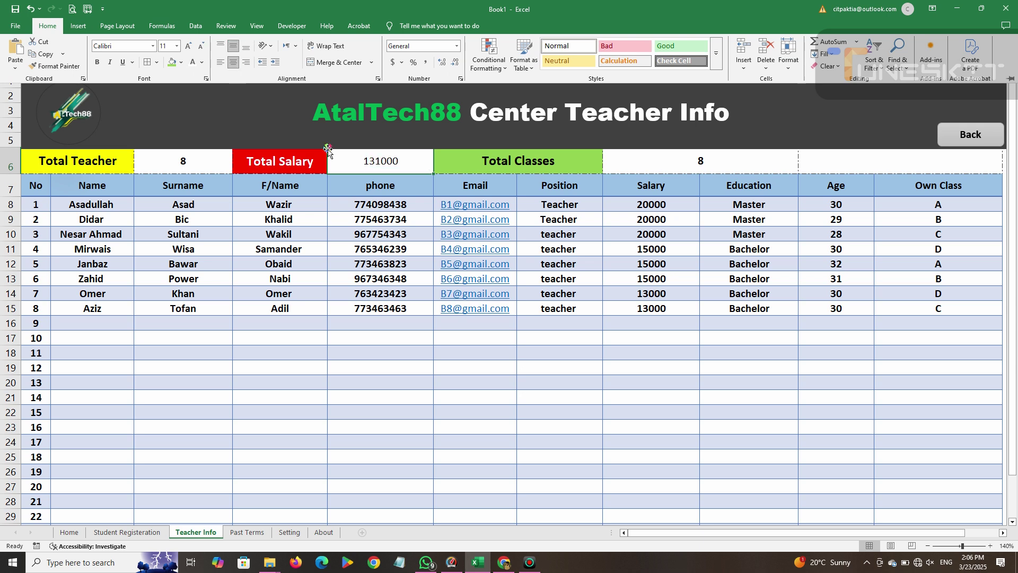
left_click(96, 63)
left_click(97, 63)
left_click(98, 64)
left_click(947, 320)
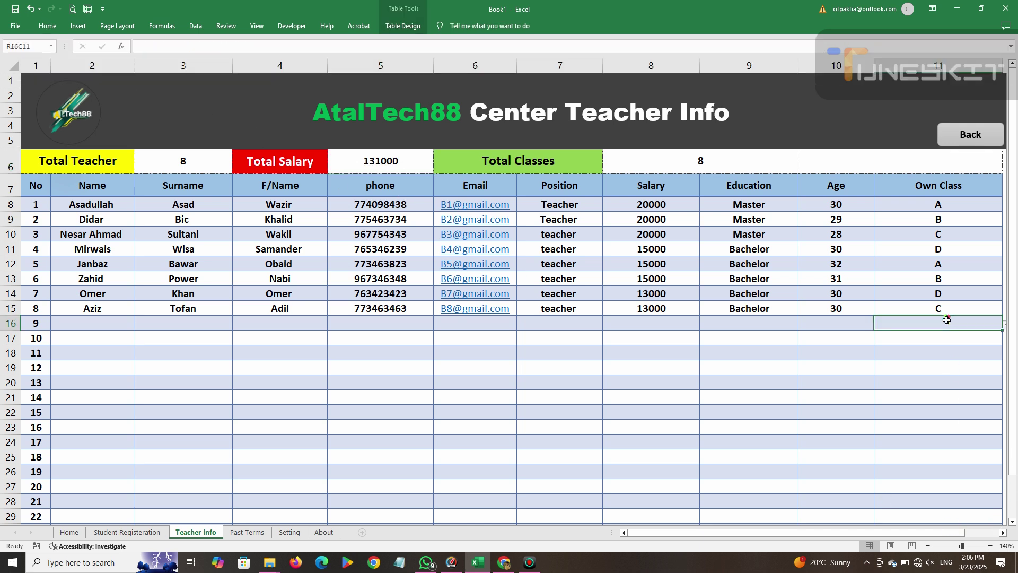
Test classes C and A in teacher 9's Own Class dropdown, clear it, and enter salary 12000.
left_click(1005, 324)
left_click(905, 354)
left_click(1005, 325)
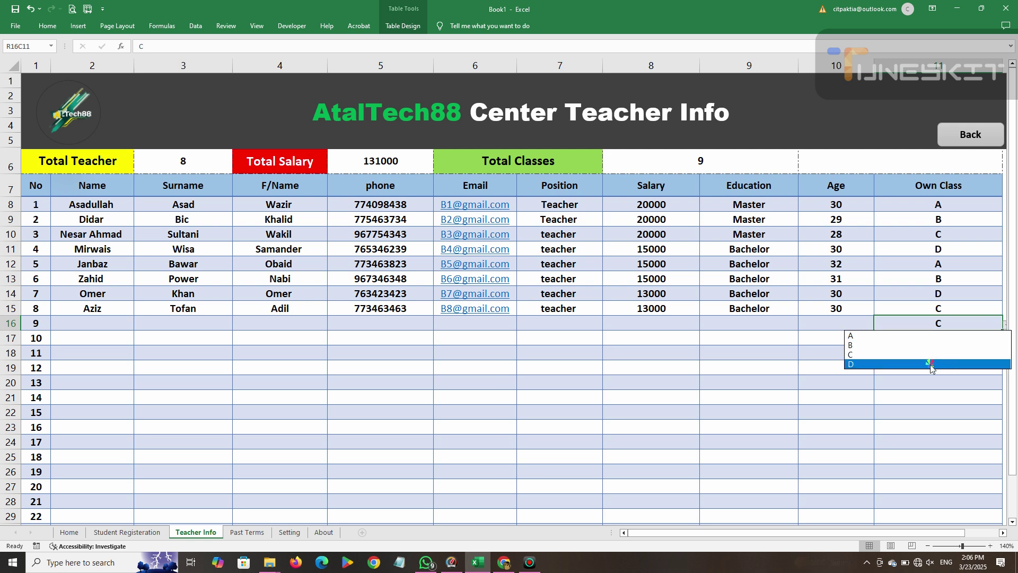
left_click(912, 335)
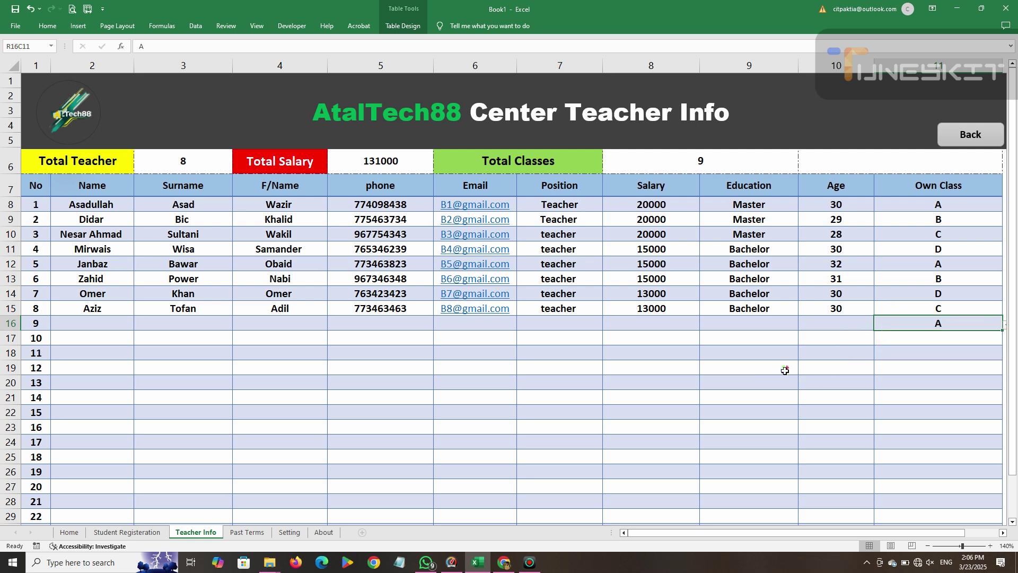
key("Delete")
left_click(694, 329)
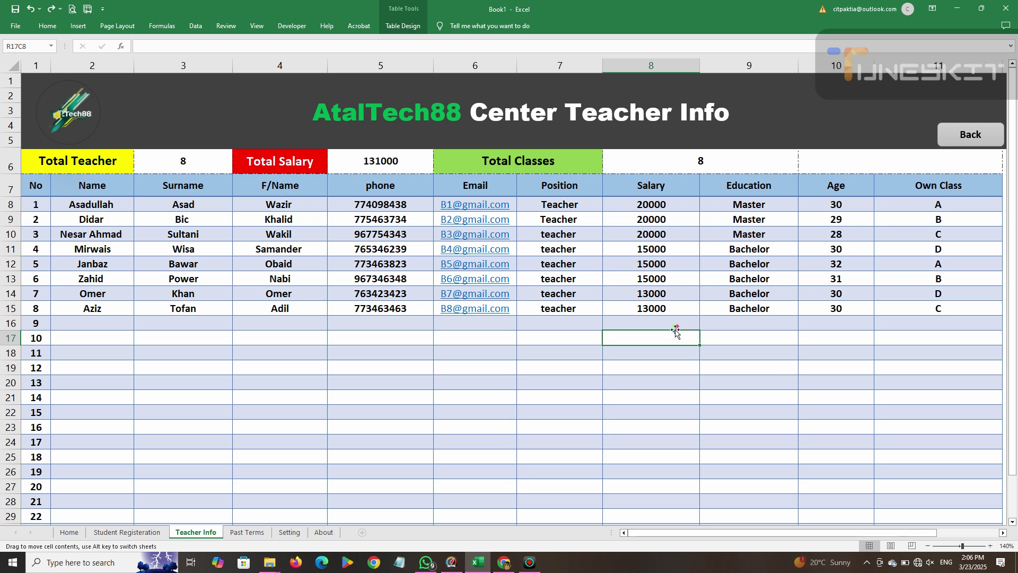
type("12000")
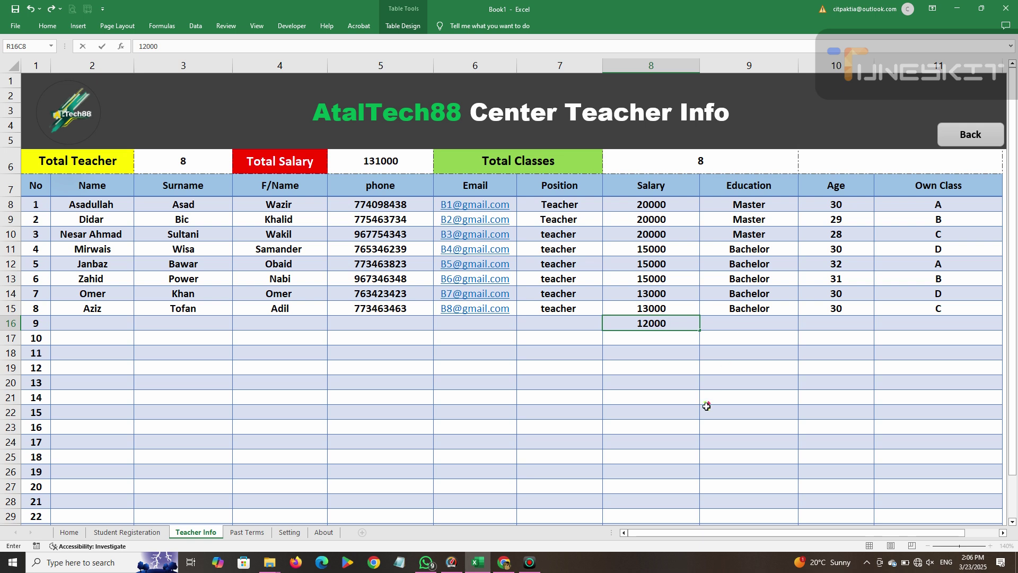
left_click(706, 406)
Enter the ninth teacher's first name, surname and father's name in row 16.
left_click(113, 322)
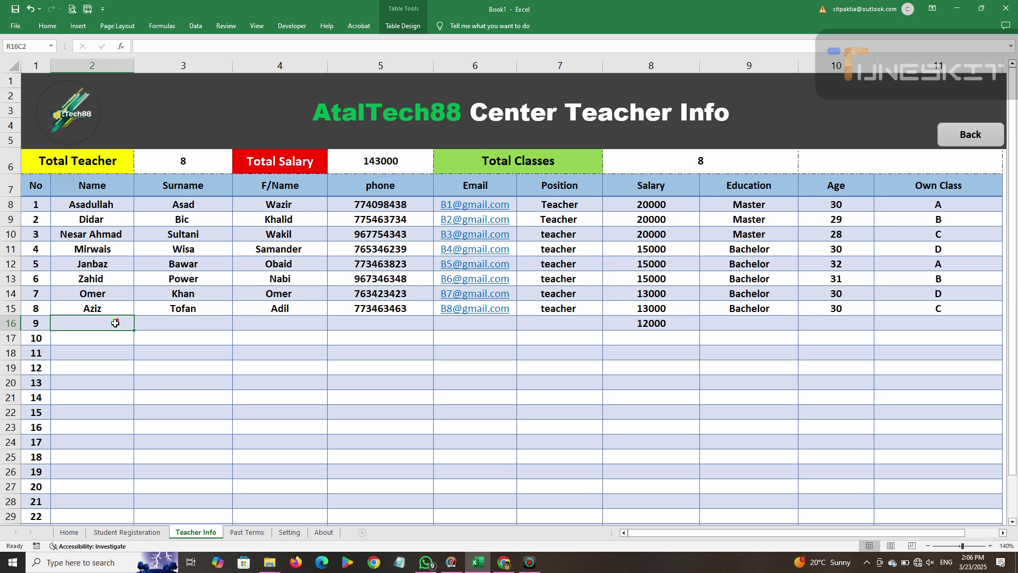
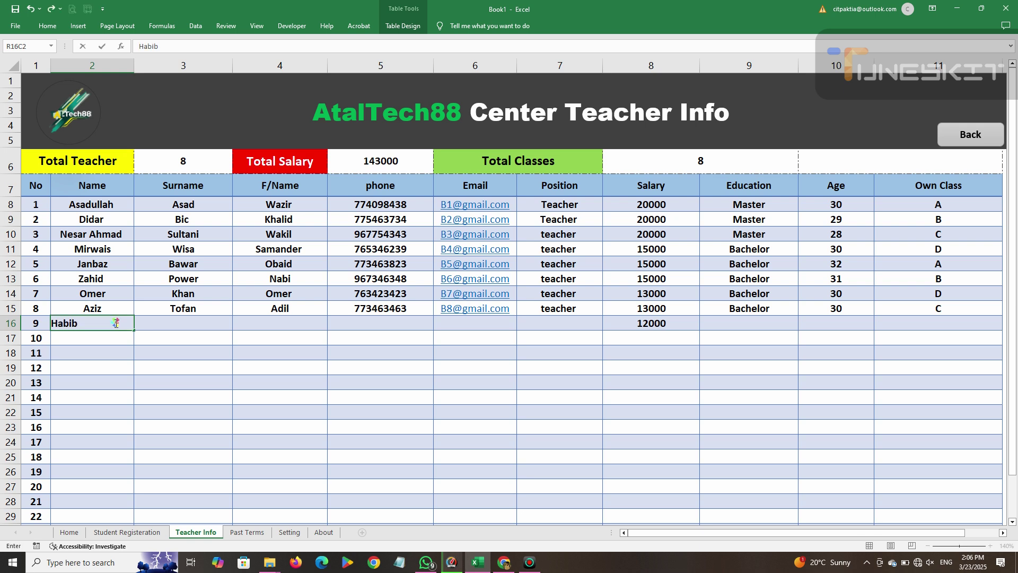
key("Tab")
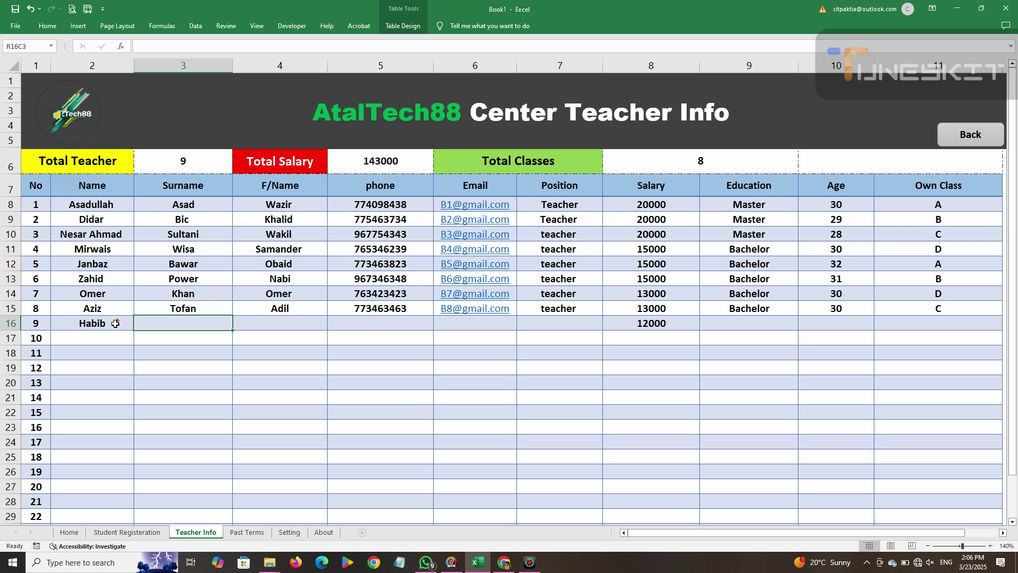
key("Tab")
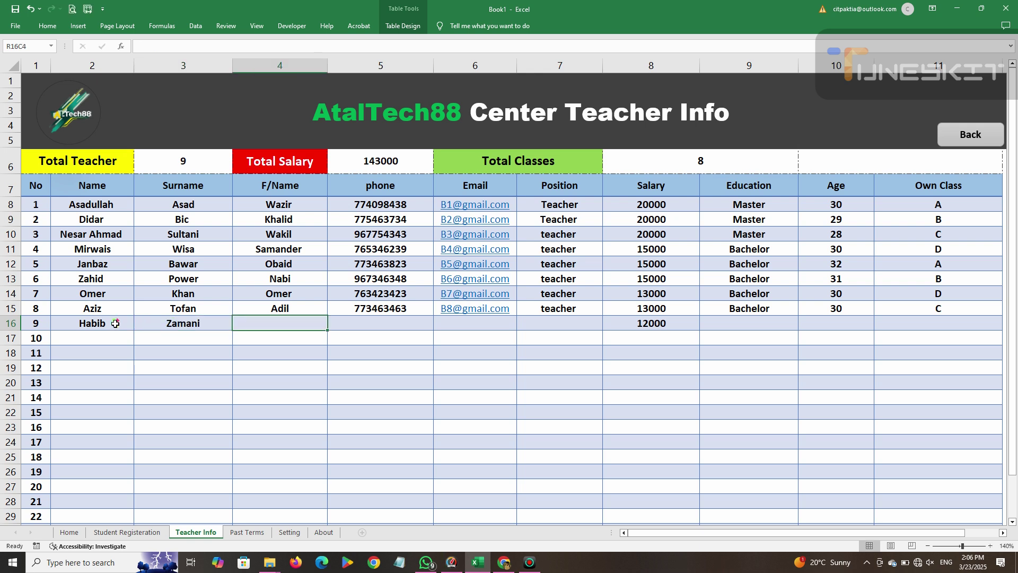
type("Zaman")
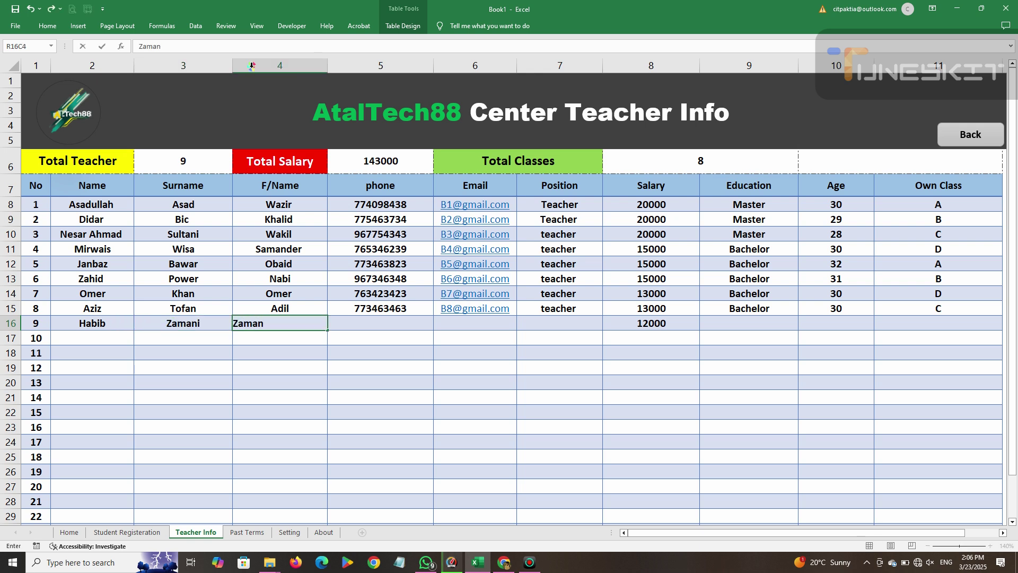
left_click(413, 379)
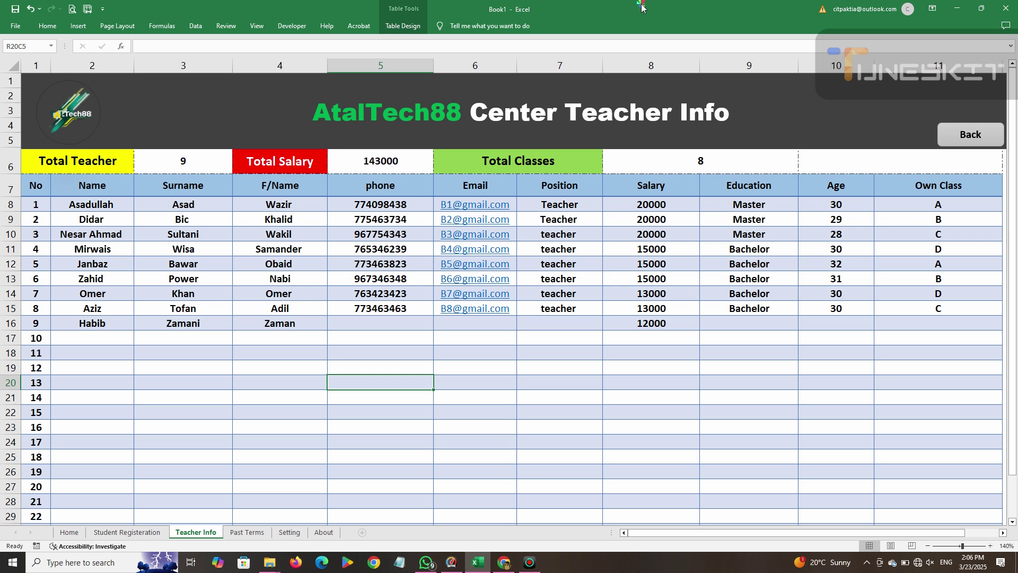
Type 'this row related to Teacher total information' in the cell after Total Classes.
left_click(878, 161)
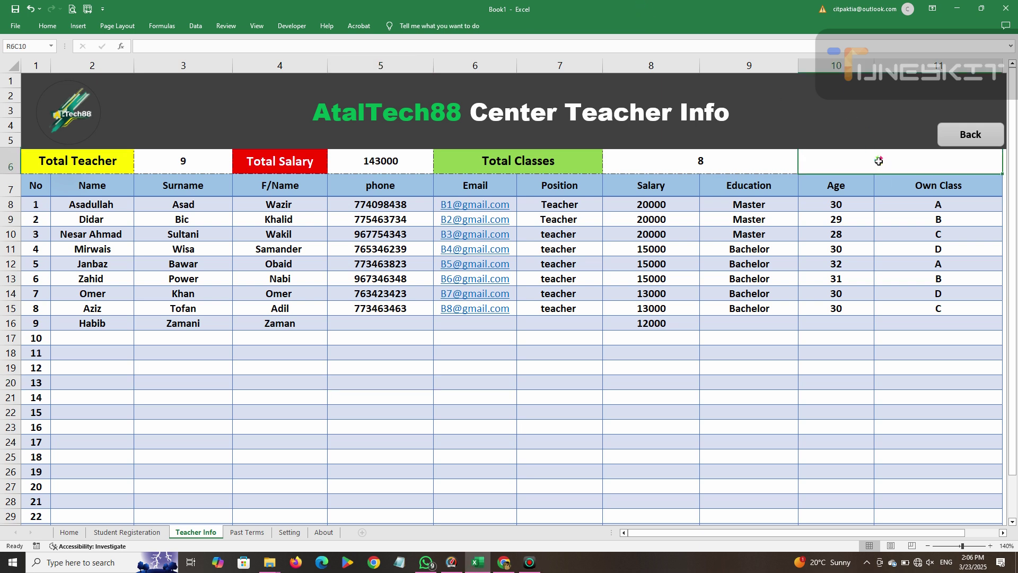
type("Teacher infor")
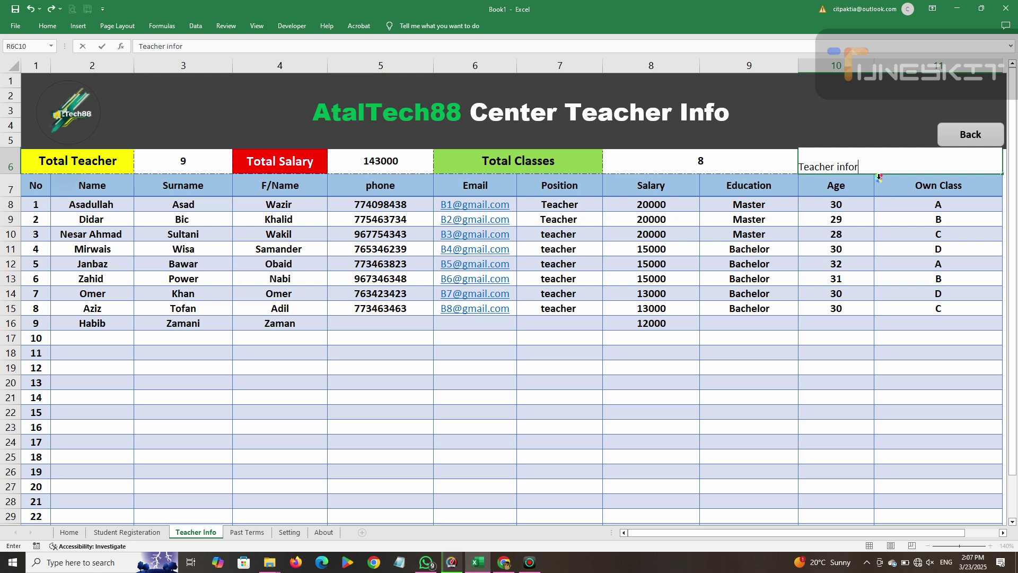
key("BackSpace")
key("BackSpace")
key("BackSpace")
key("BackSpace")
key("BackSpace")
key("BackSpace")
key("BackSpace")
key("BackSpace")
key("BackSpace")
key("BackSpace")
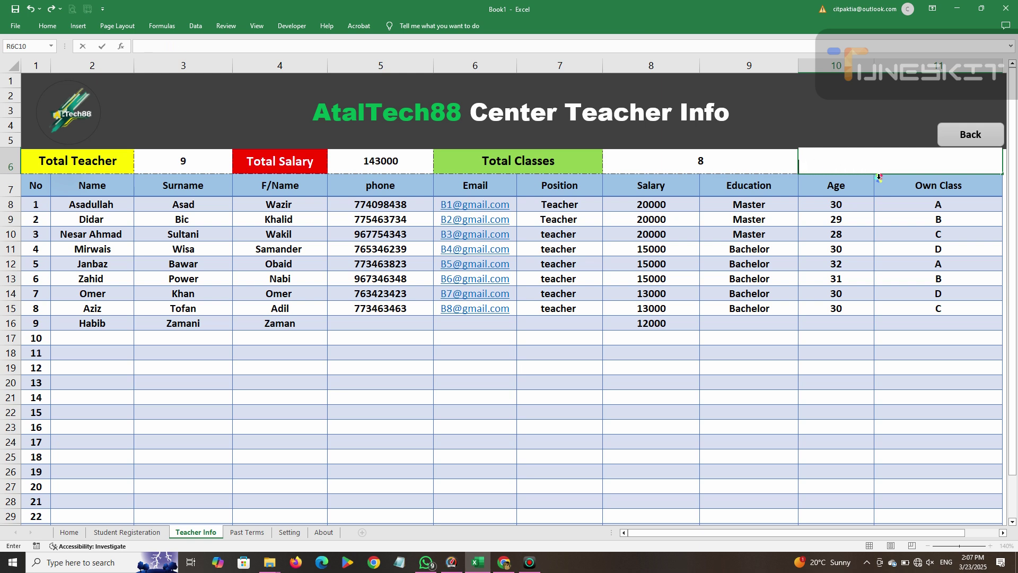
type("this r")
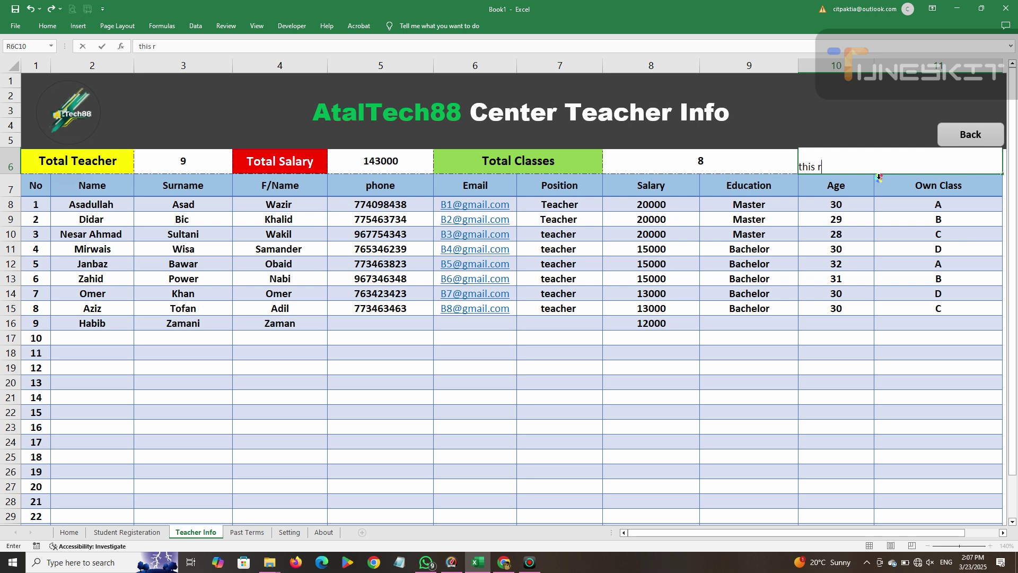
type("ow ha")
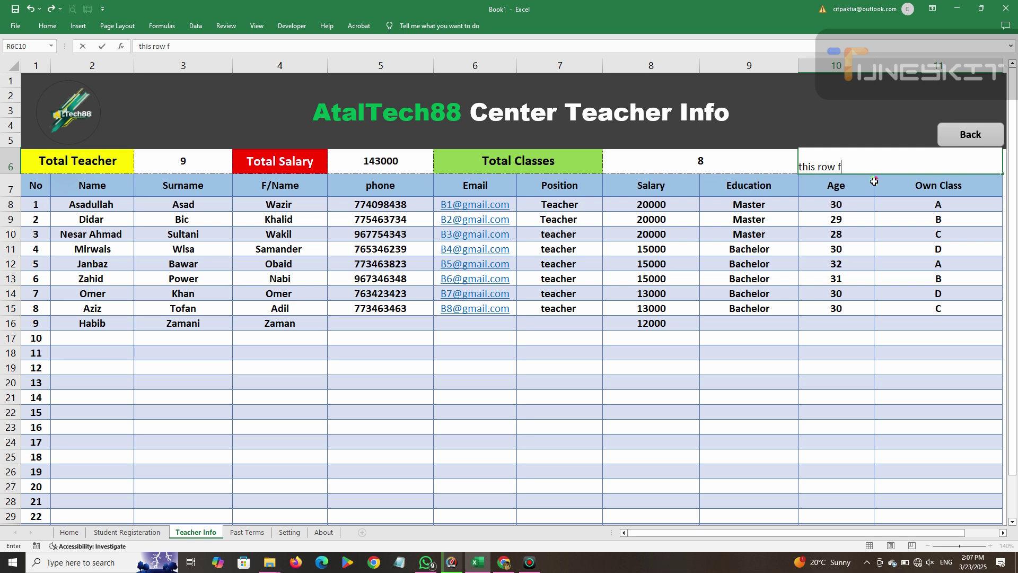
type(" related to Teac")
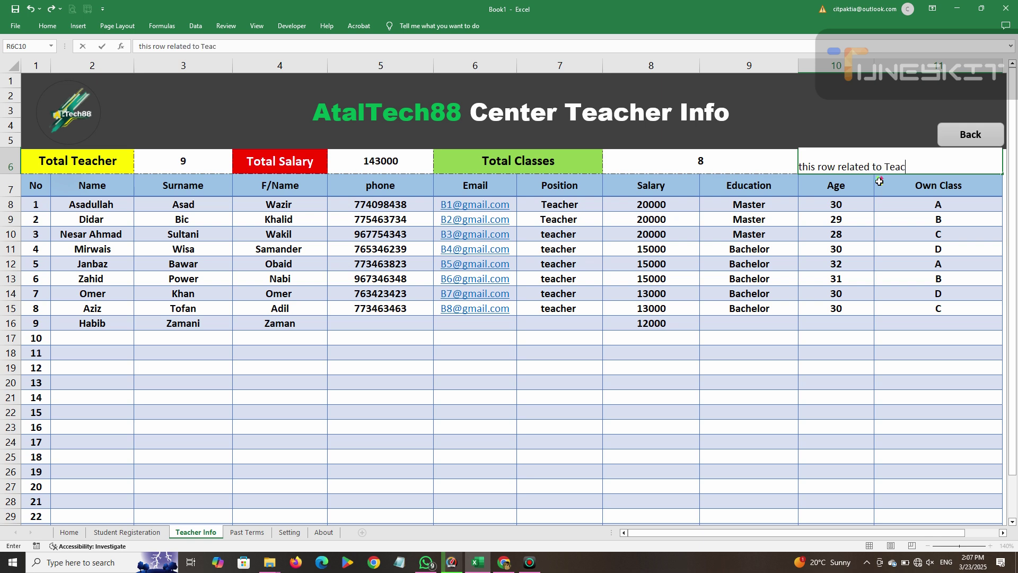
type("her total information")
key("Return")
left_click(868, 159)
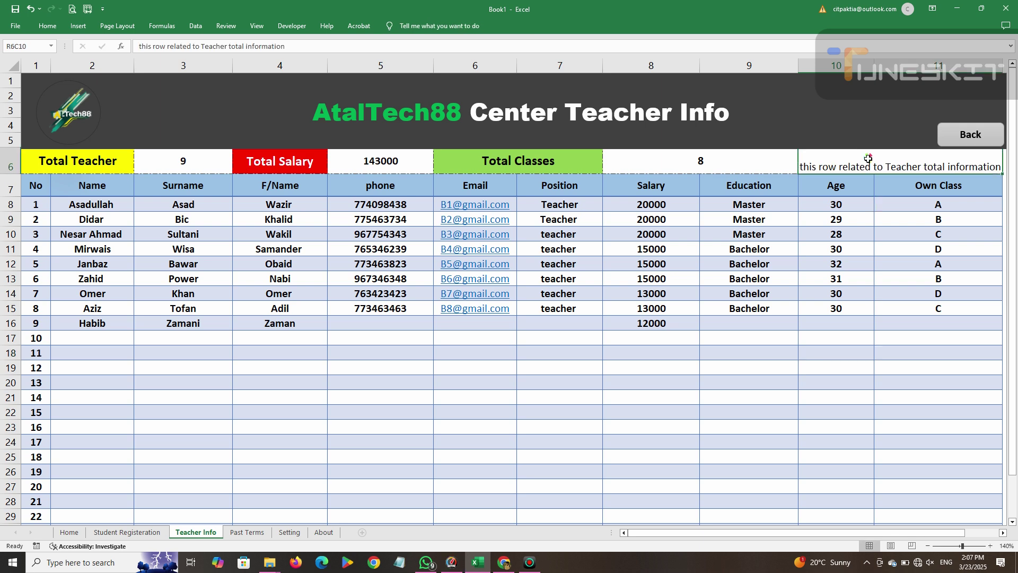
left_click(51, 28)
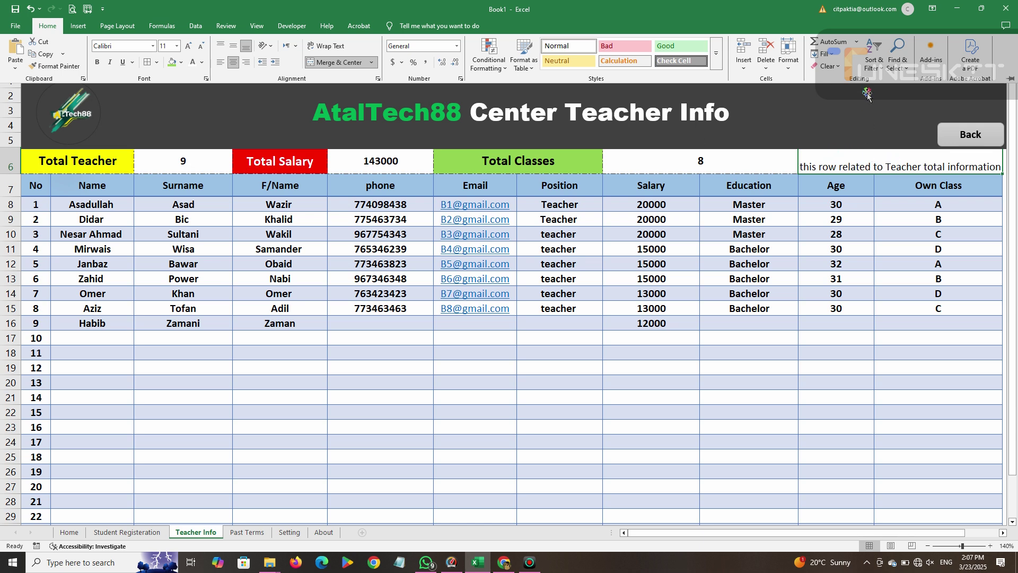
Make the totals-row note bold, middle-aligned, one size smaller, with a light gold fill.
left_click(233, 62)
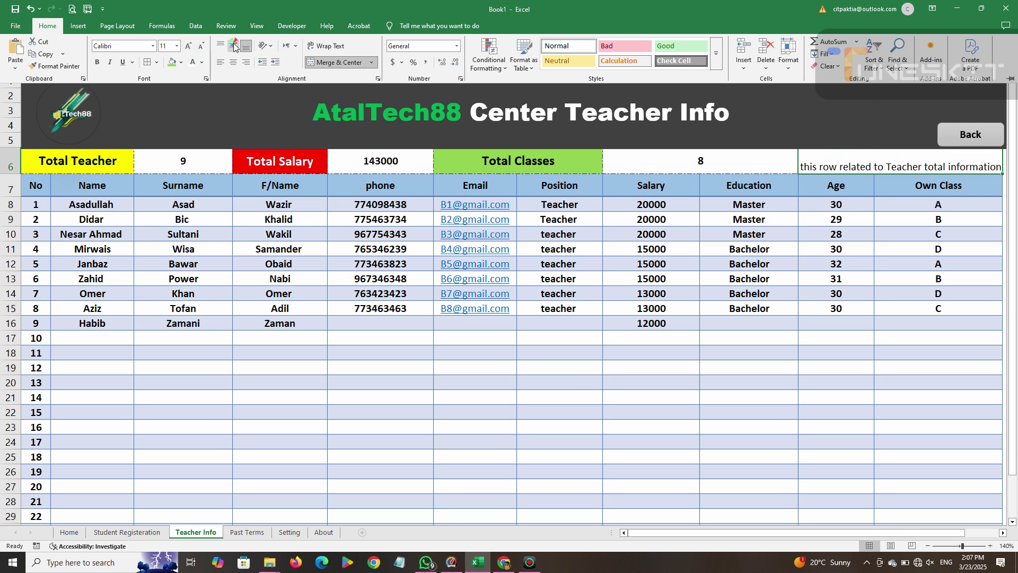
left_click(233, 46)
left_click(99, 62)
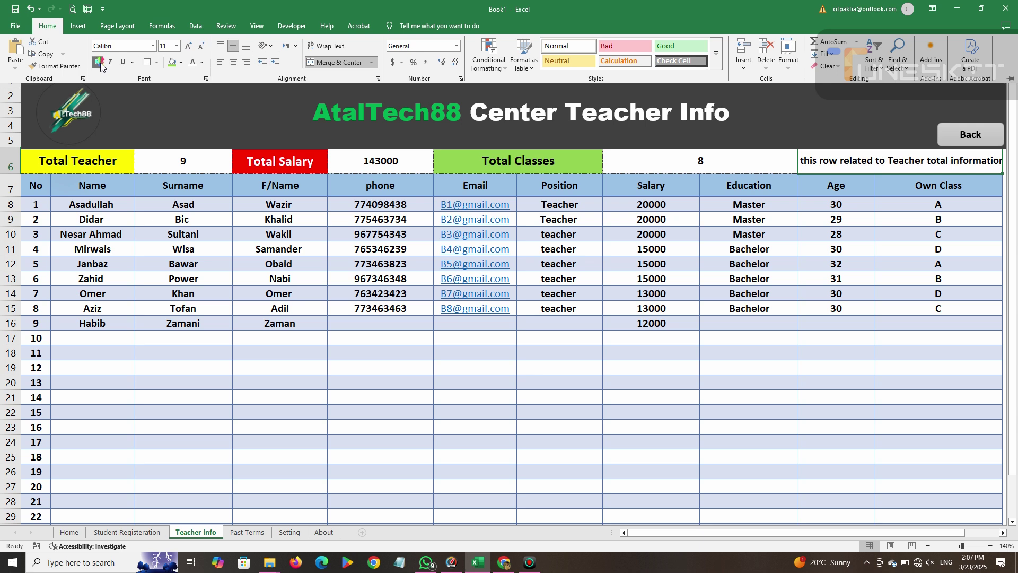
left_click(201, 46)
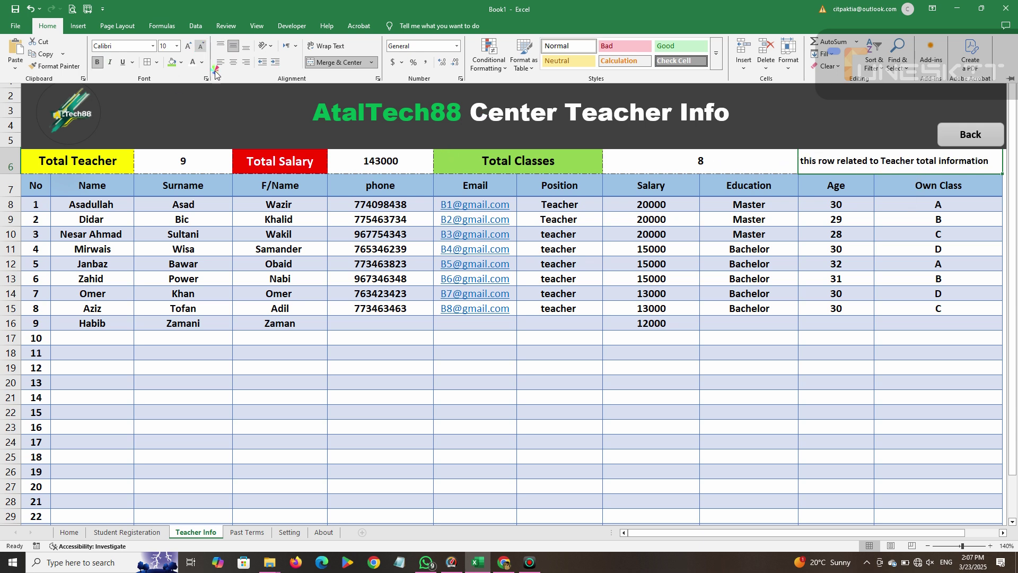
left_click(181, 62)
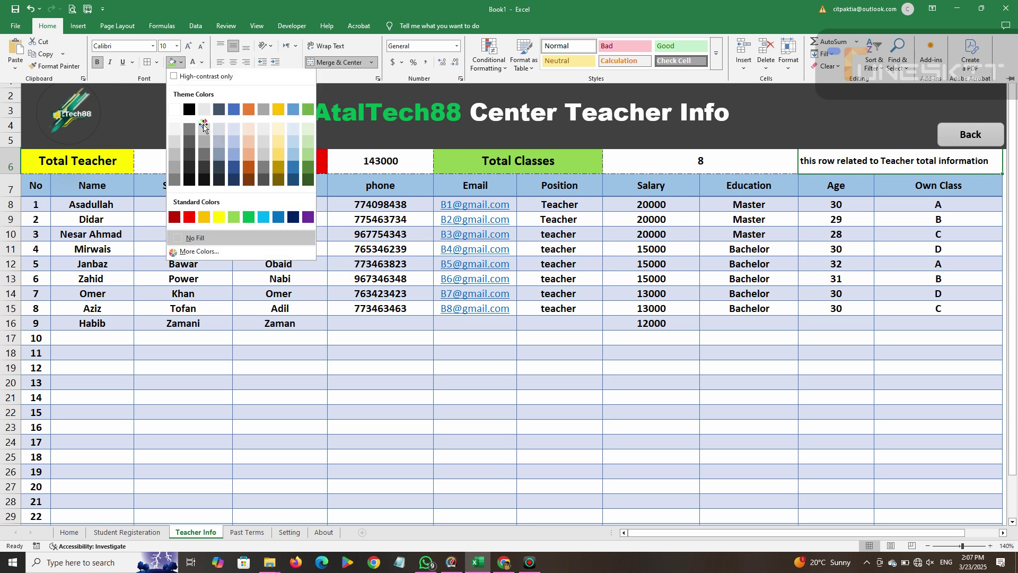
left_click(276, 142)
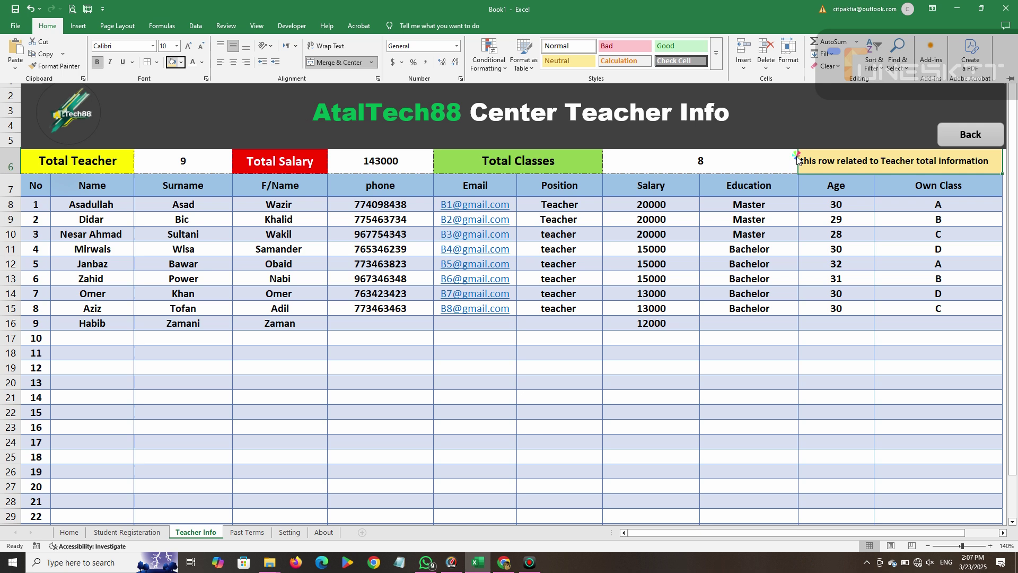
left_click(679, 166)
Narrow the Education column and widen the Own Class column.
left_click_drag(798, 66, 780, 66)
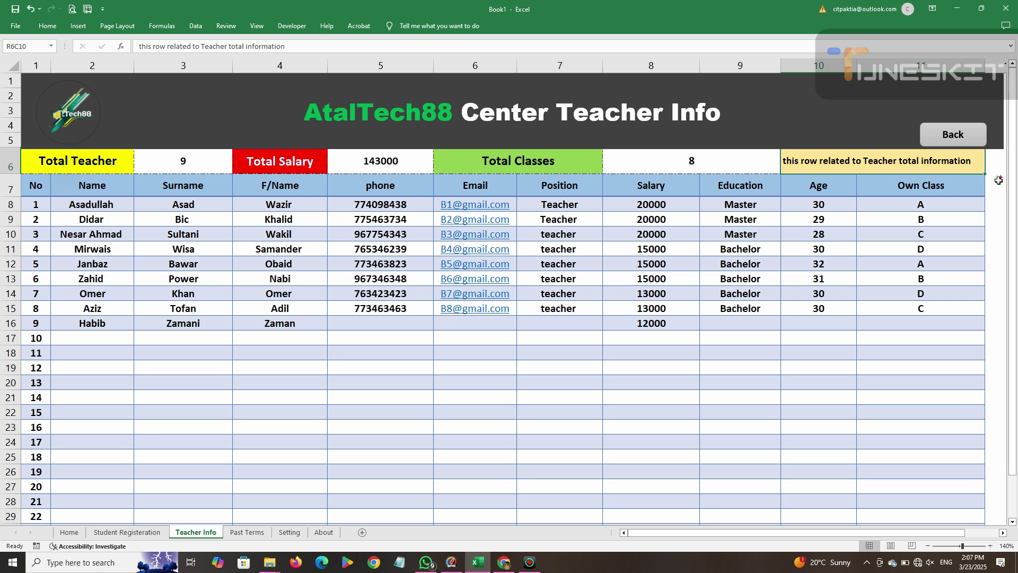
left_click_drag(985, 66, 1004, 110)
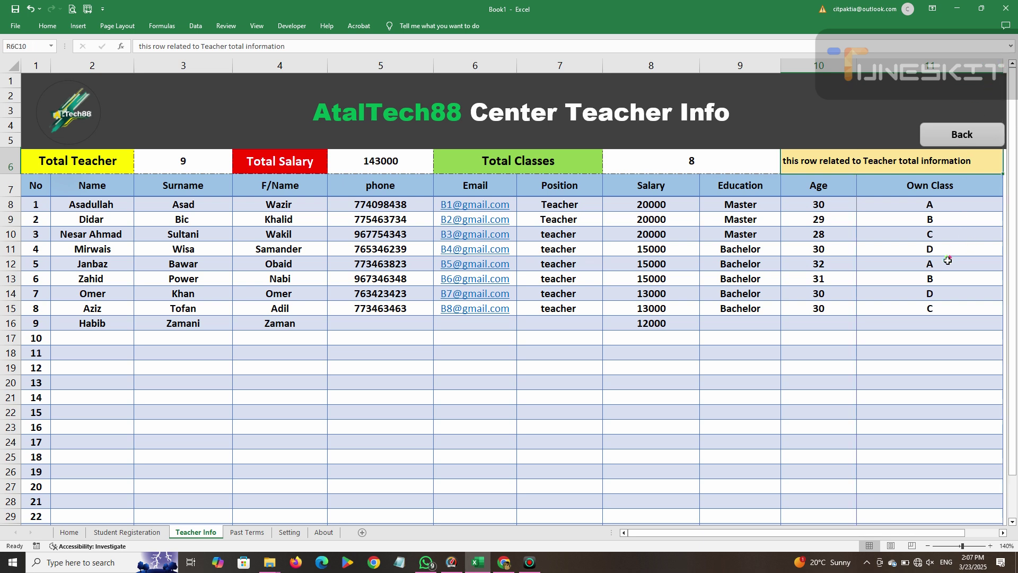
left_click(704, 169)
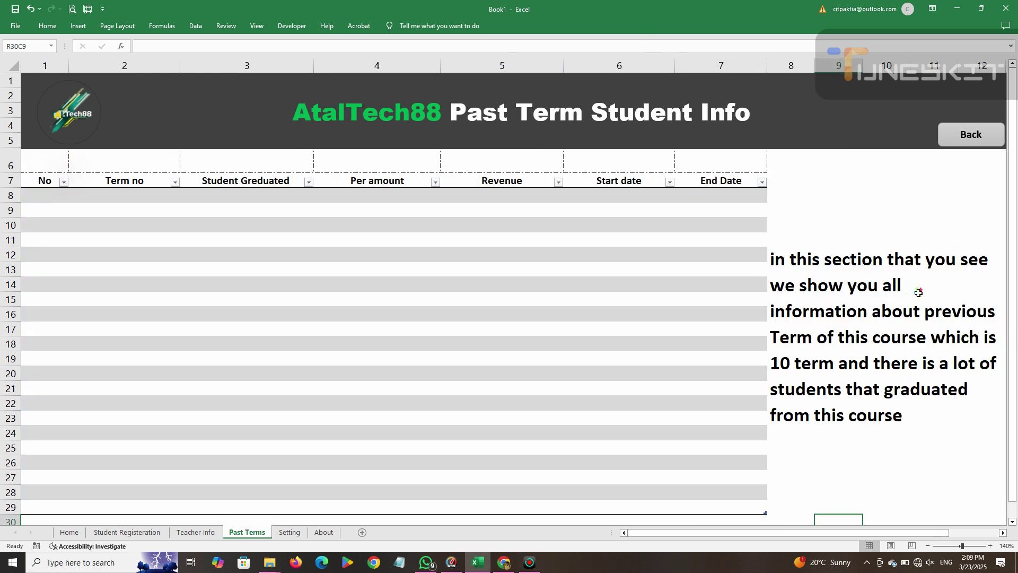
Browse the Student Registeration and Teacher Info sheets, then open Past Terms and select its header row.
left_click(965, 138)
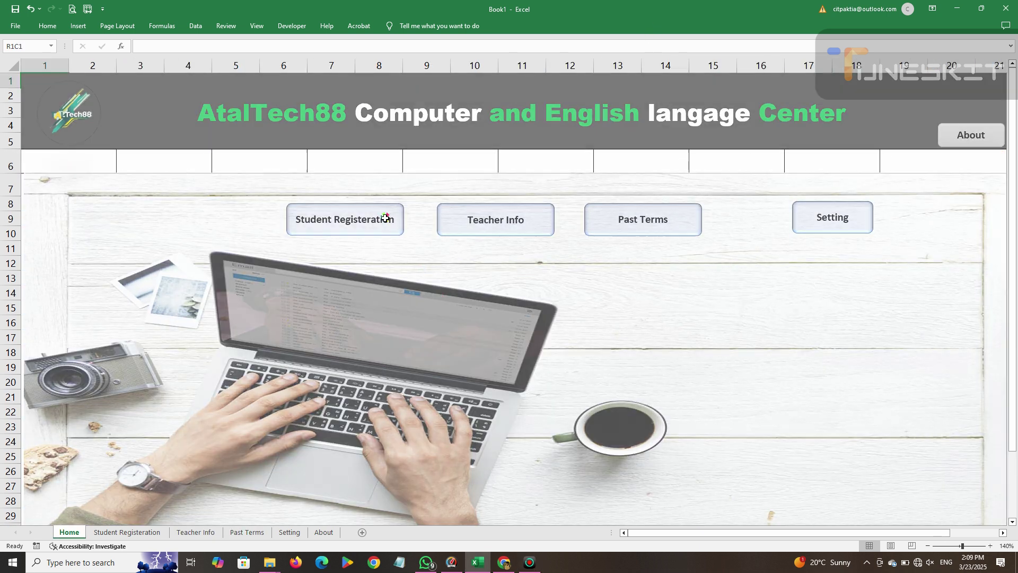
left_click(385, 218)
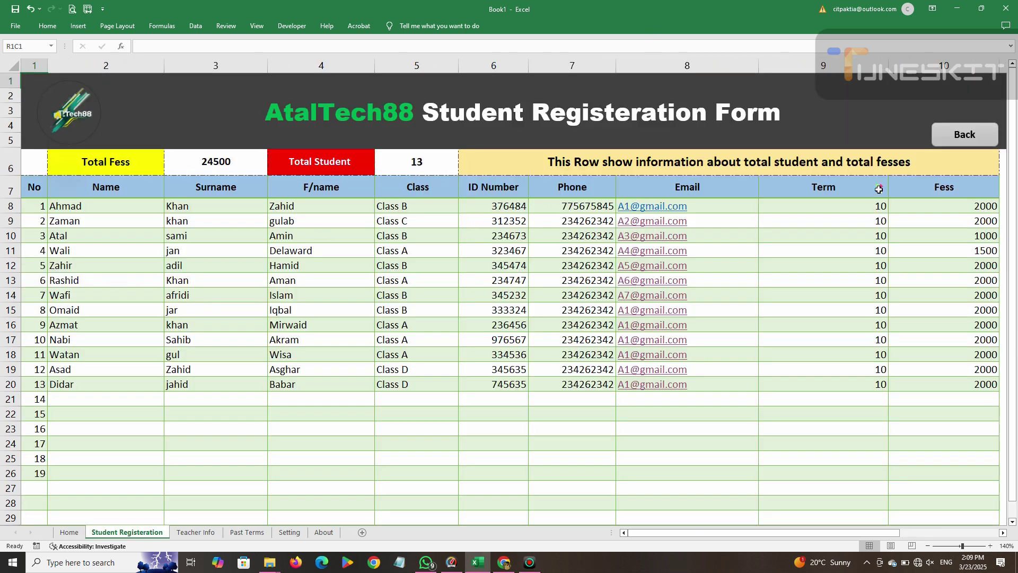
left_click(954, 139)
left_click(483, 229)
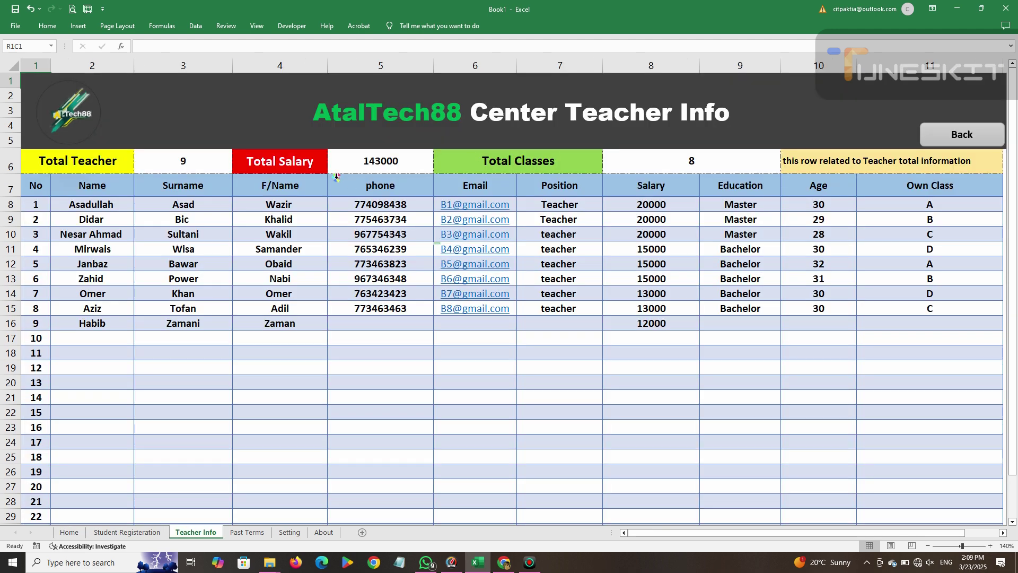
left_click(955, 135)
left_click(627, 231)
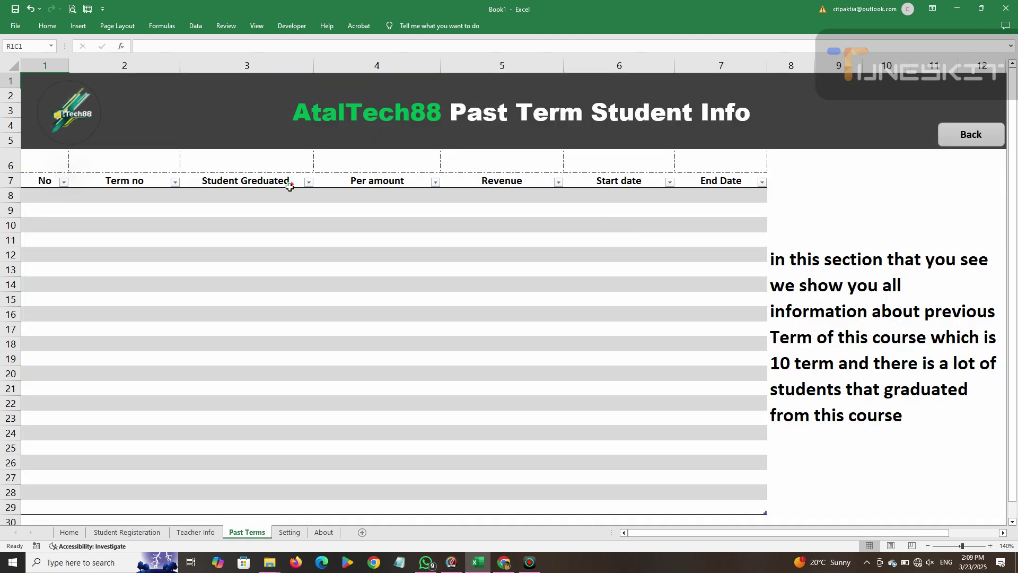
left_click_drag(50, 180, 761, 178)
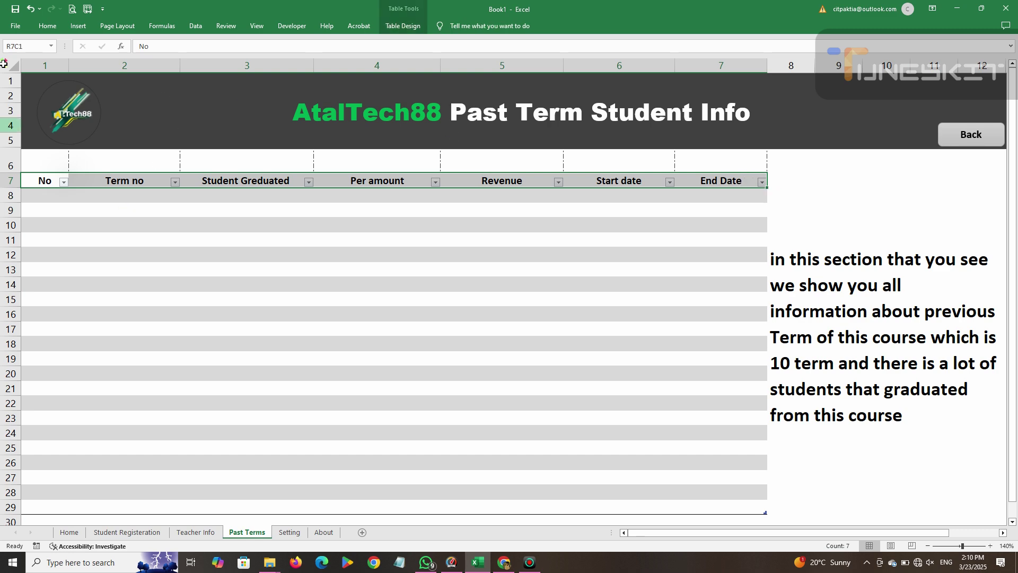
left_click(47, 25)
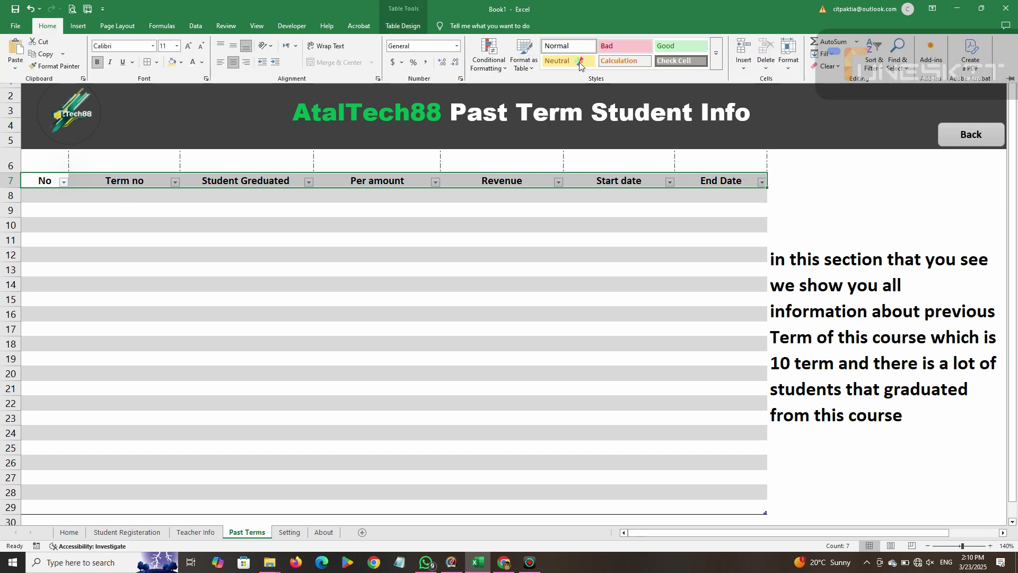
Remove the filter arrows from the Past Terms header row.
left_click(876, 59)
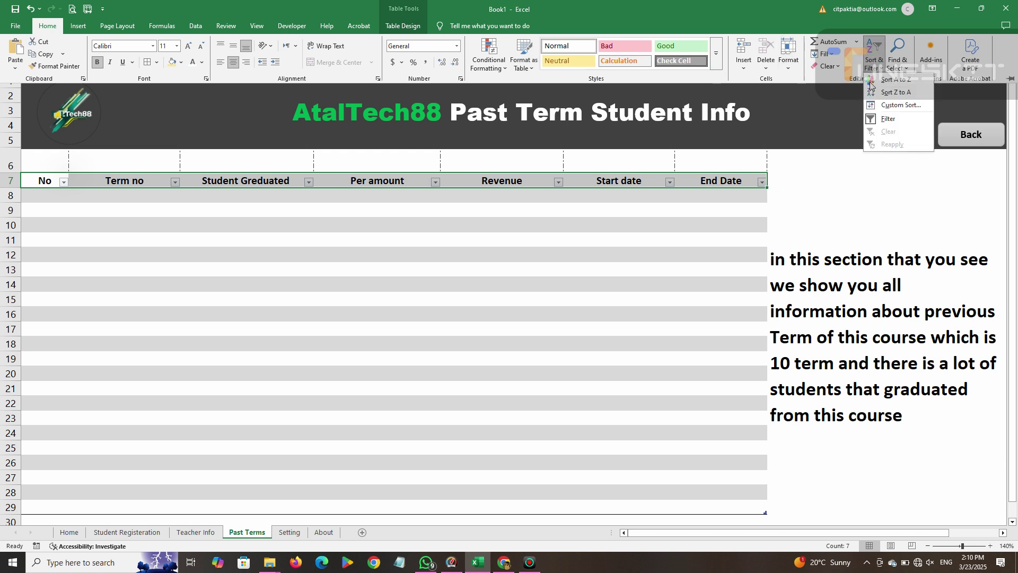
left_click(890, 119)
left_click_drag(79, 186, 715, 499)
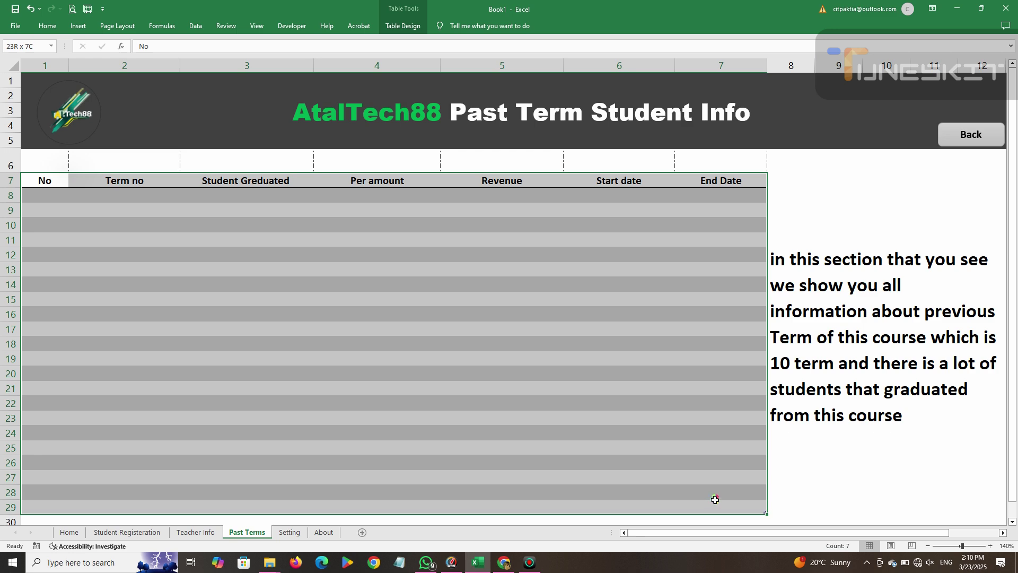
Reword the side note to 'are totally 10' and change 'Term' to 'Terms'.
left_click(839, 222)
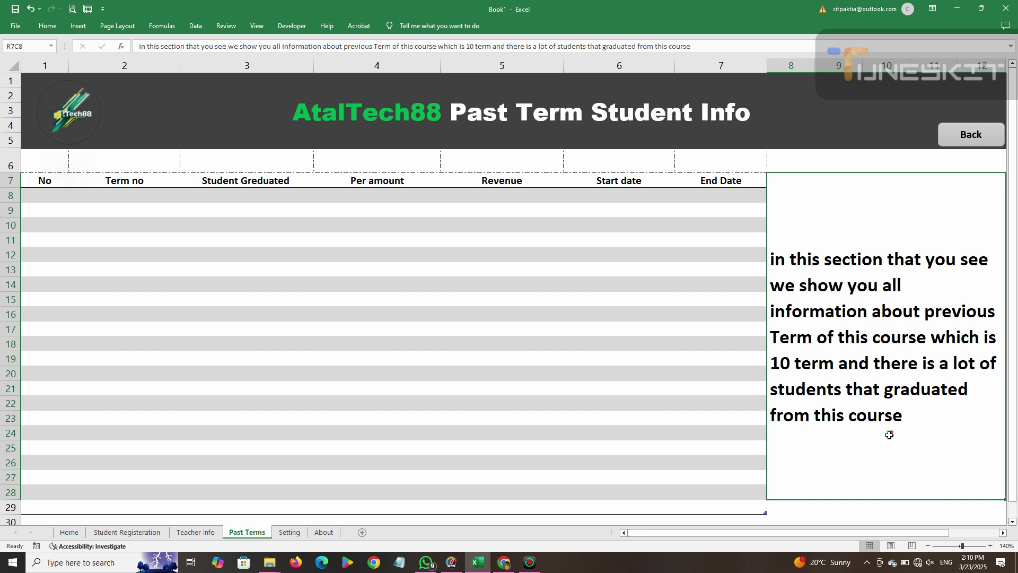
double_click(975, 339)
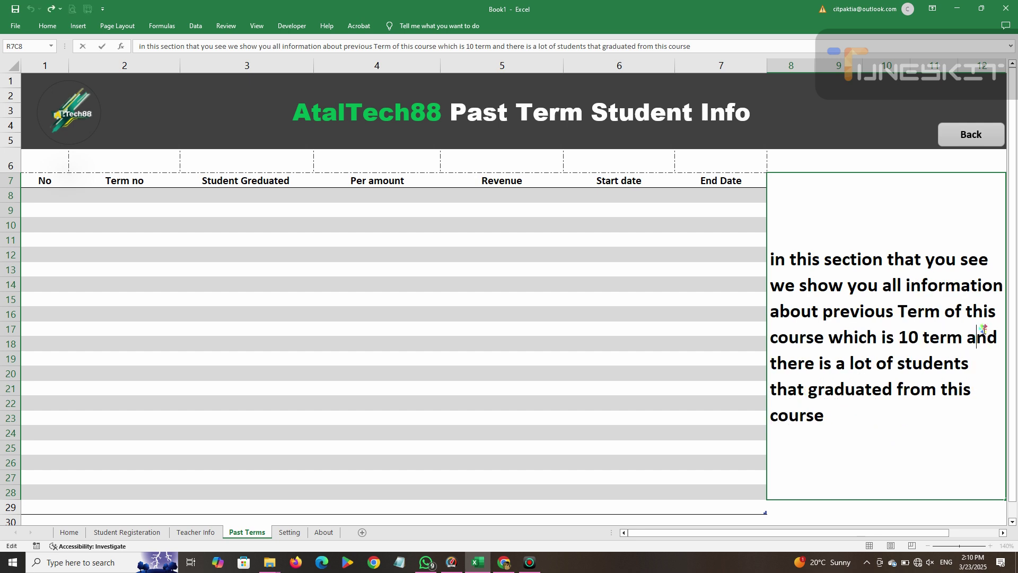
left_click(893, 338)
key("BackSpace")
key("BackSpace")
type("are tota")
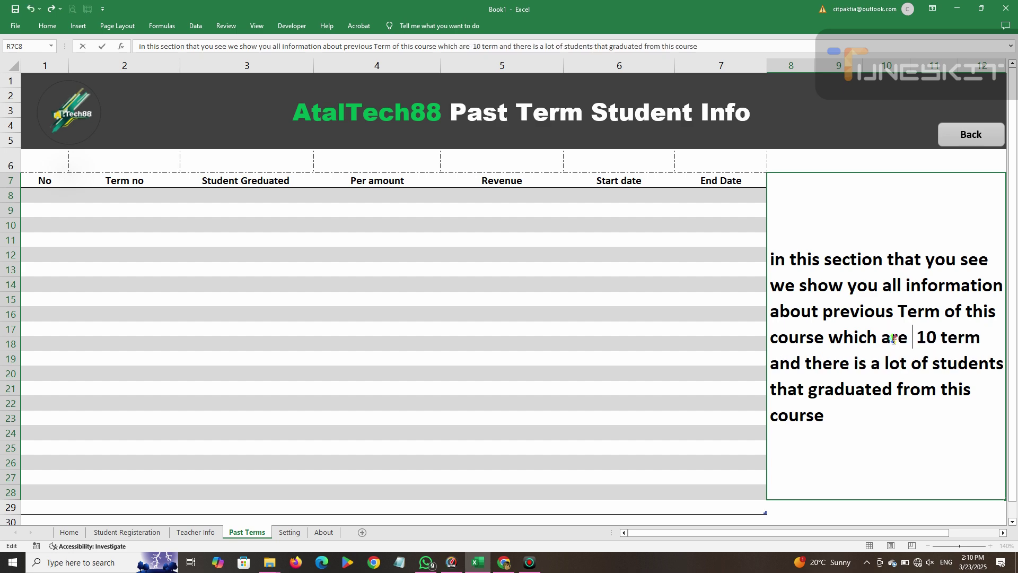
type("lly")
key("BackSpace")
type("ly")
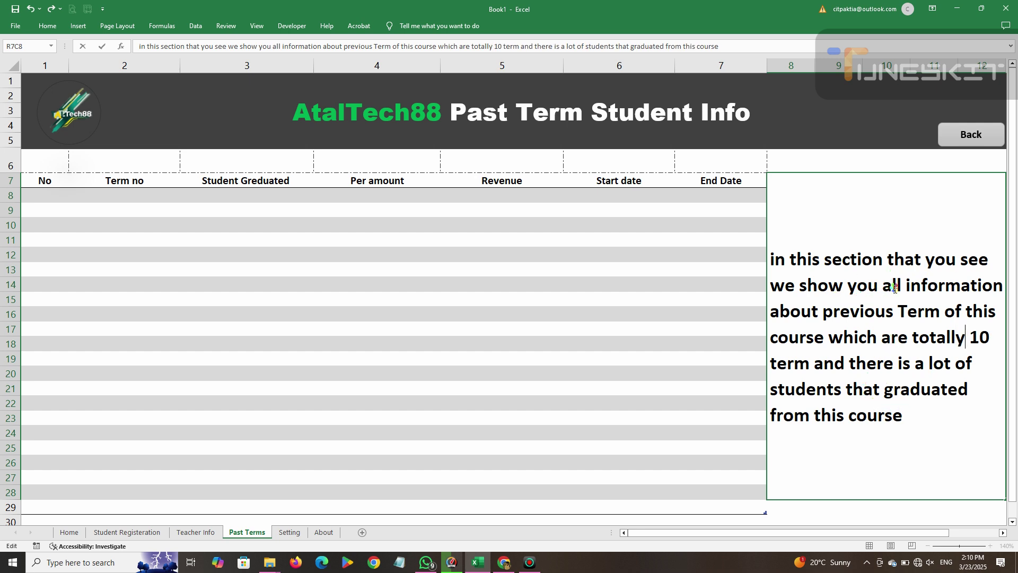
left_click(683, 326)
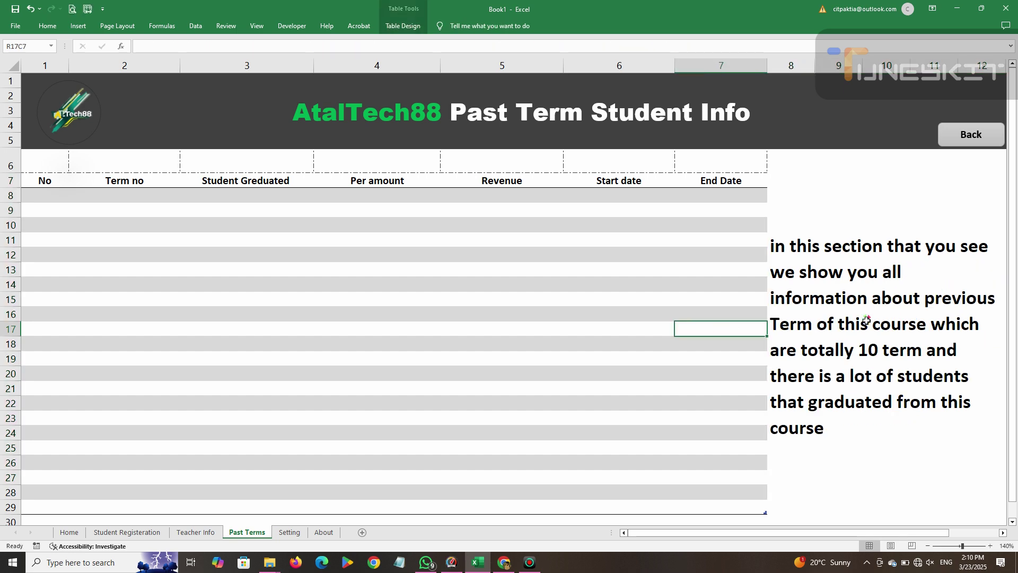
double_click(810, 326)
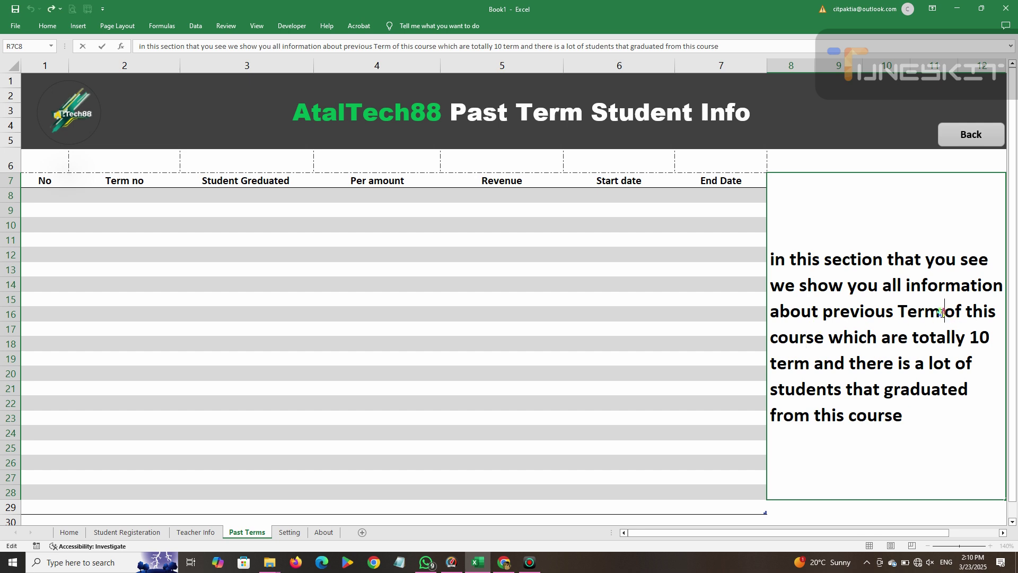
type("s")
left_click(564, 326)
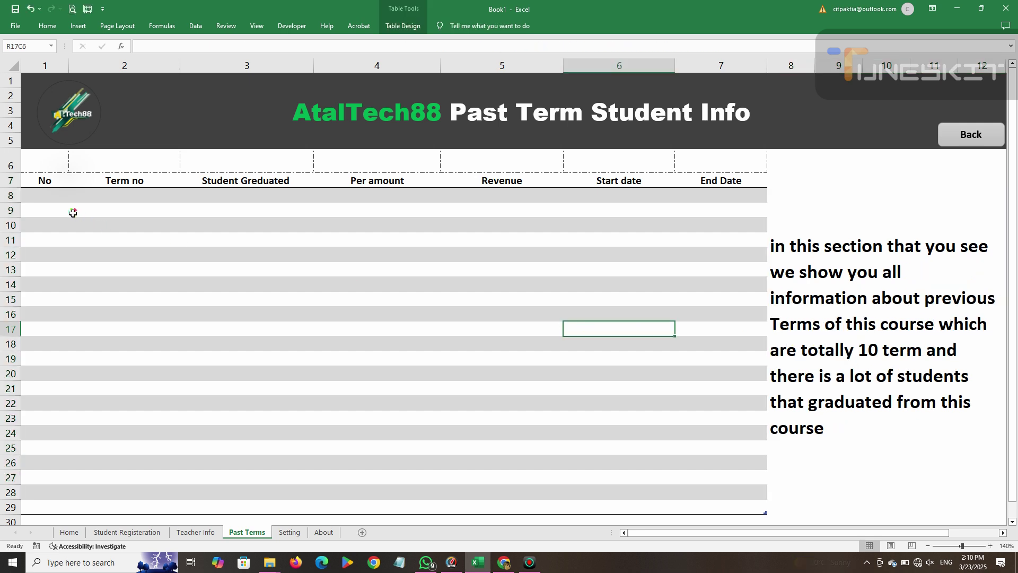
Number the No column from 1 to 22.
left_click(57, 197)
type("1")
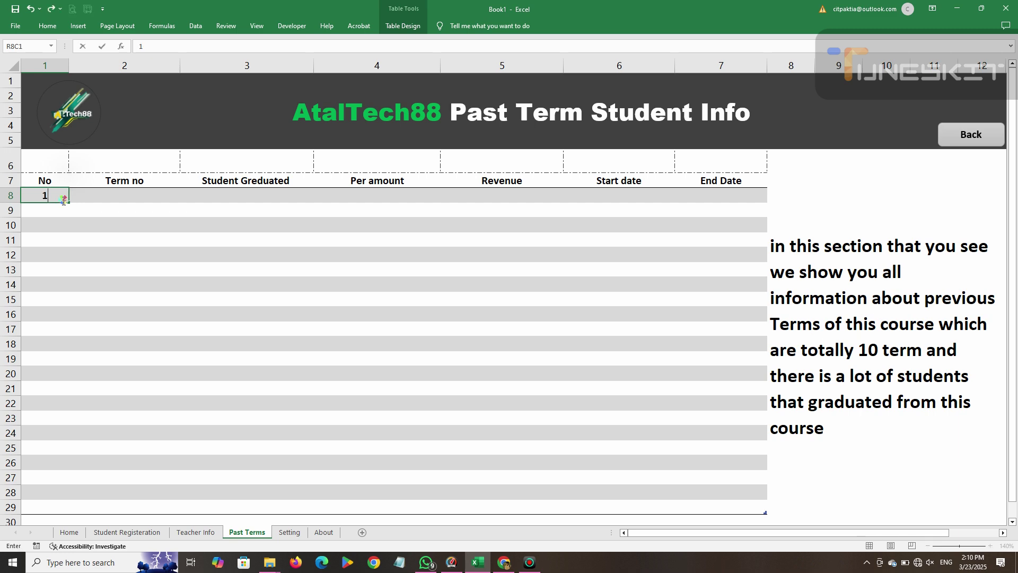
left_click_drag(70, 203, 71, 522)
scroll(277, 245, "up", 1)
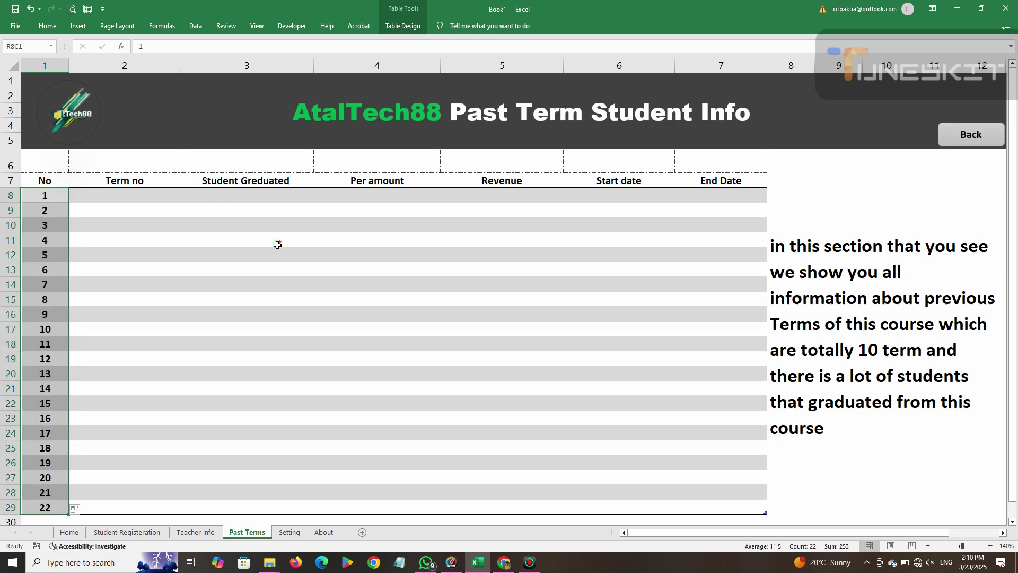
Fill the Term no column with 1 through 10.
left_click(139, 197)
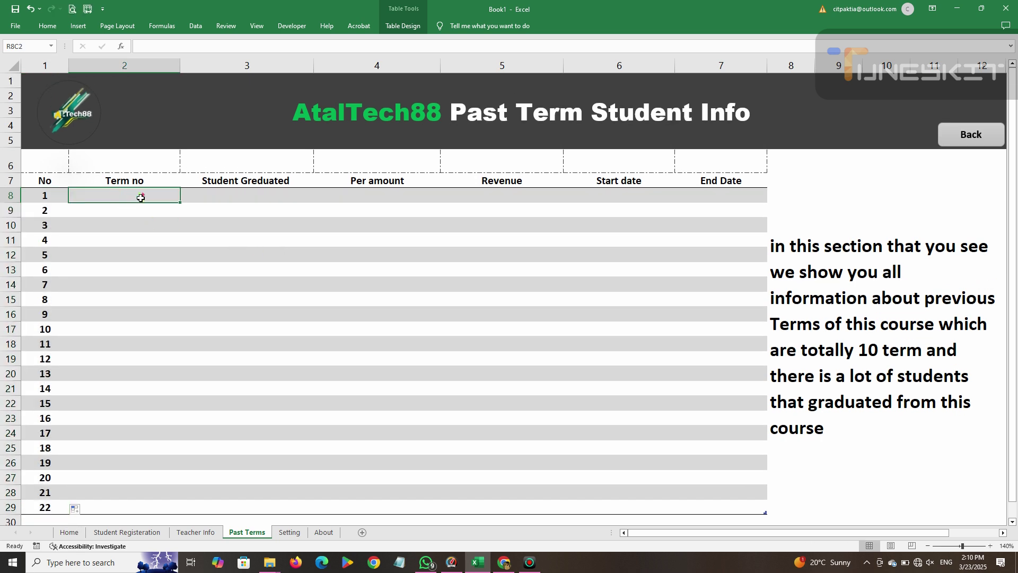
type("1")
key("F2")
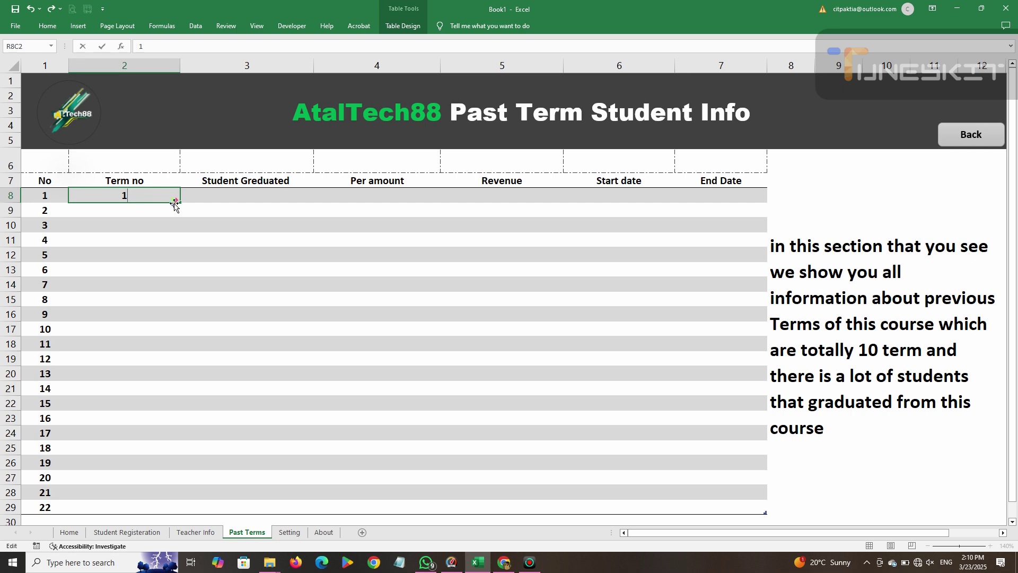
left_click_drag(179, 203, 159, 329)
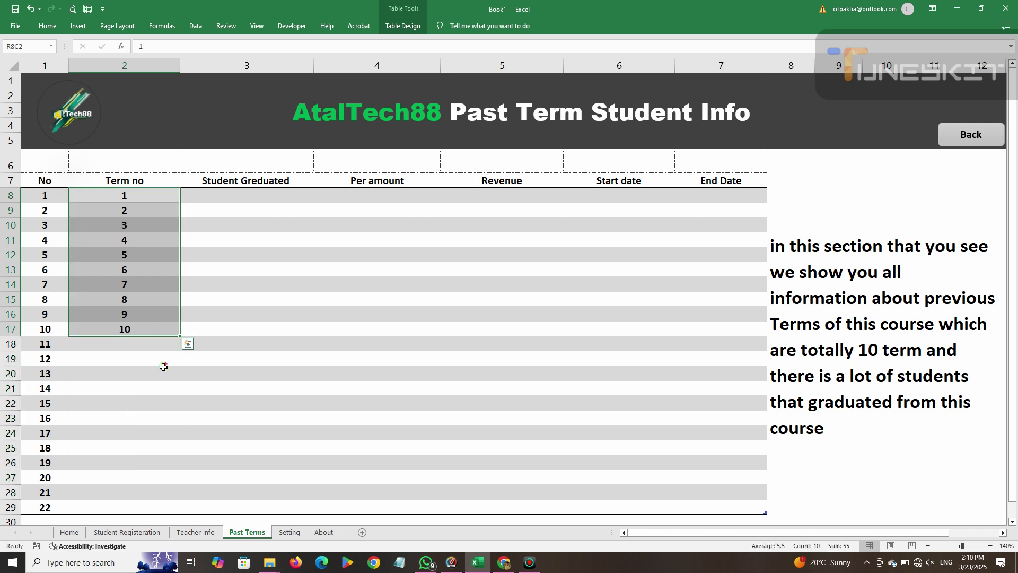
left_click(235, 197)
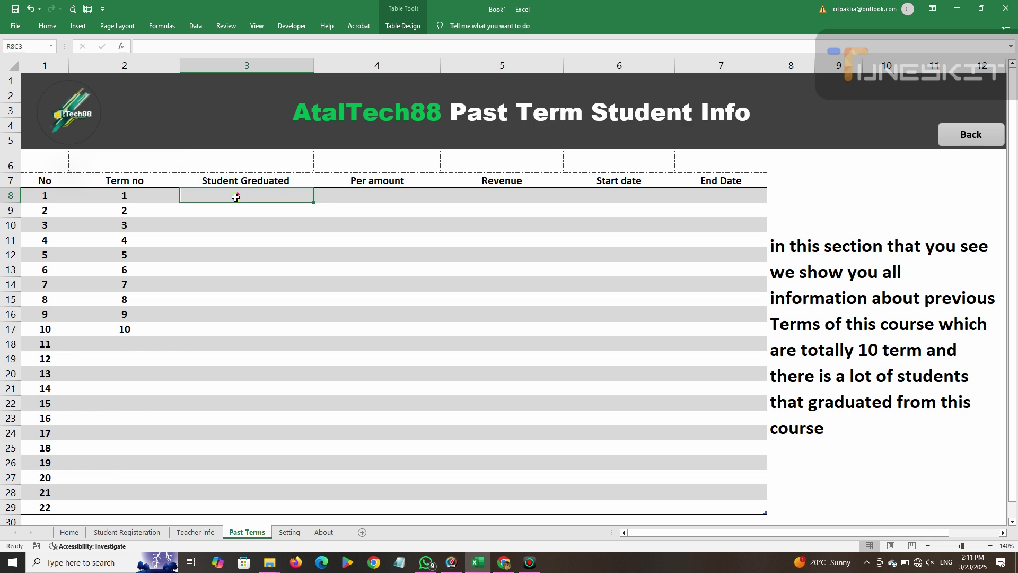
Enter graduate counts 59, 77, 80, 86 and 90 for terms 1–5.
type("59")
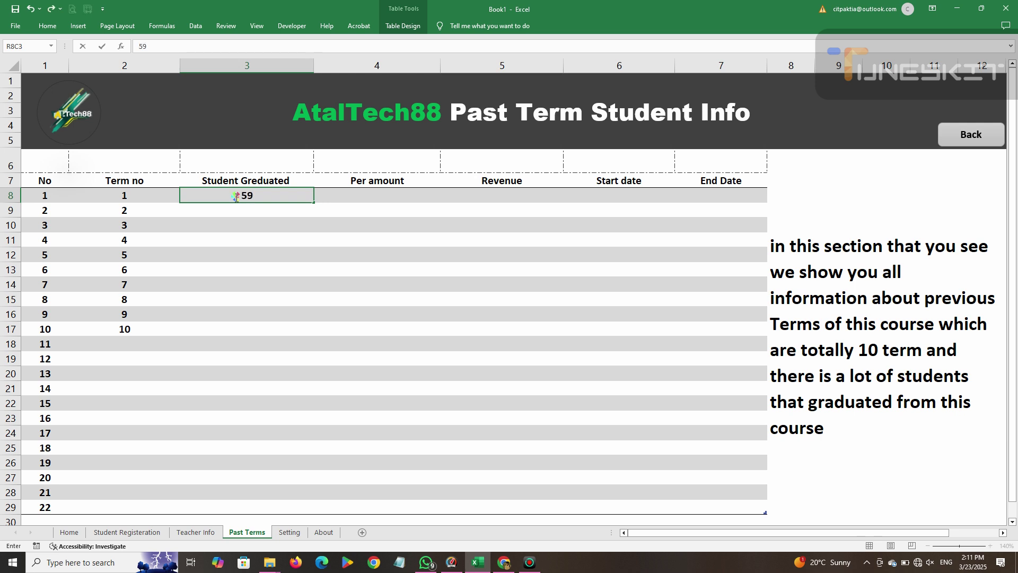
key("Return")
type("2")
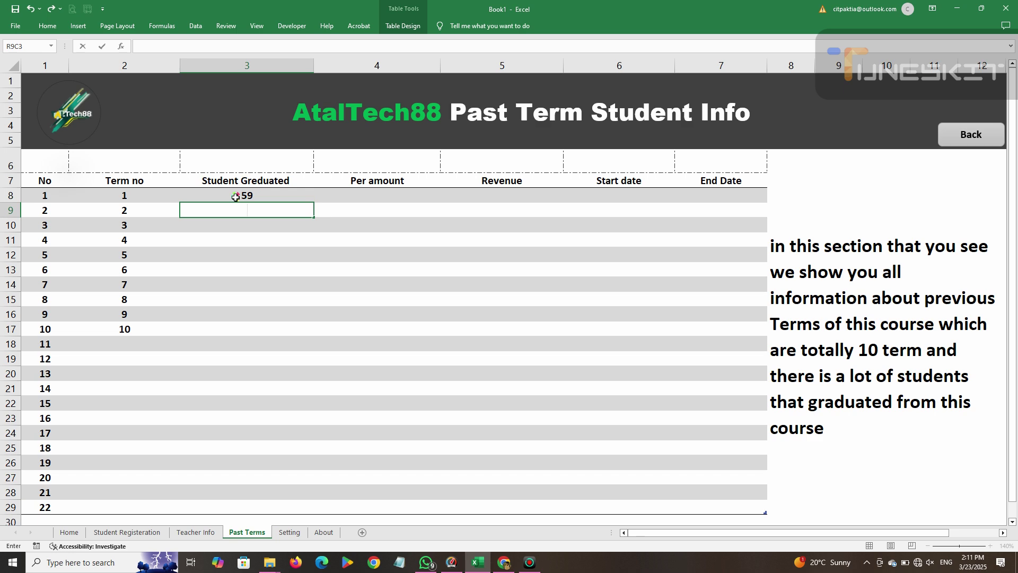
key("Return")
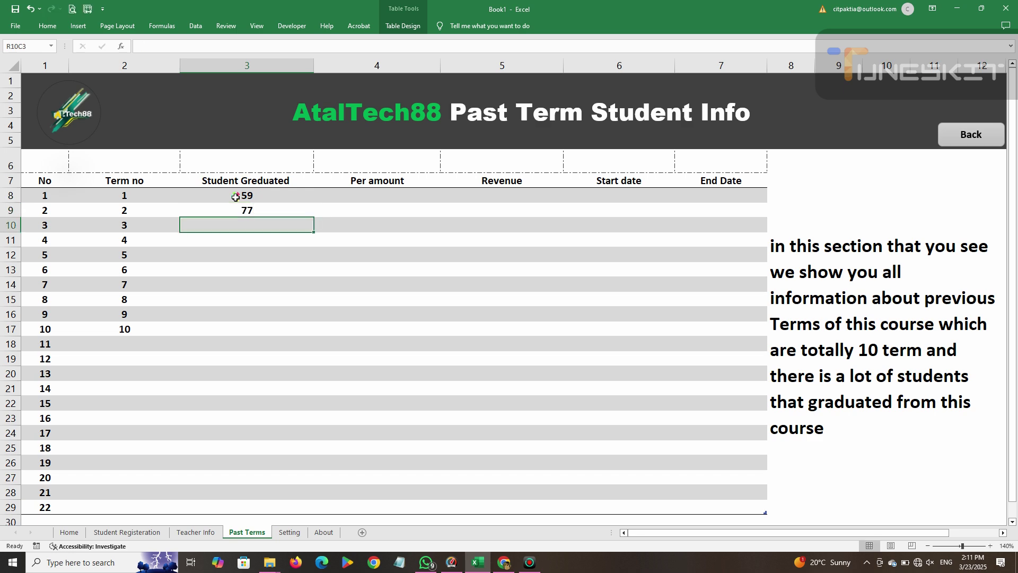
type("80")
key("Return")
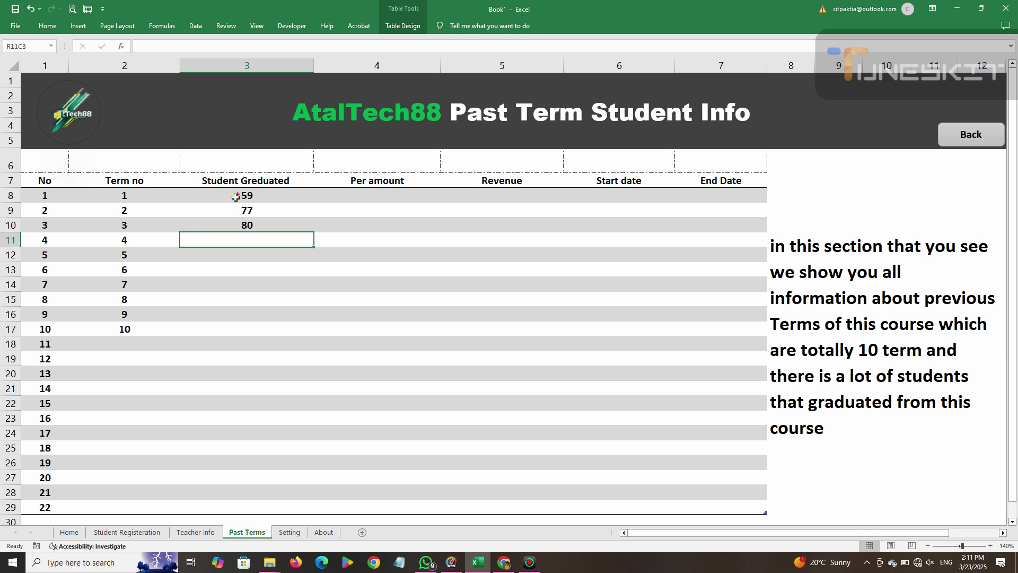
type("3")
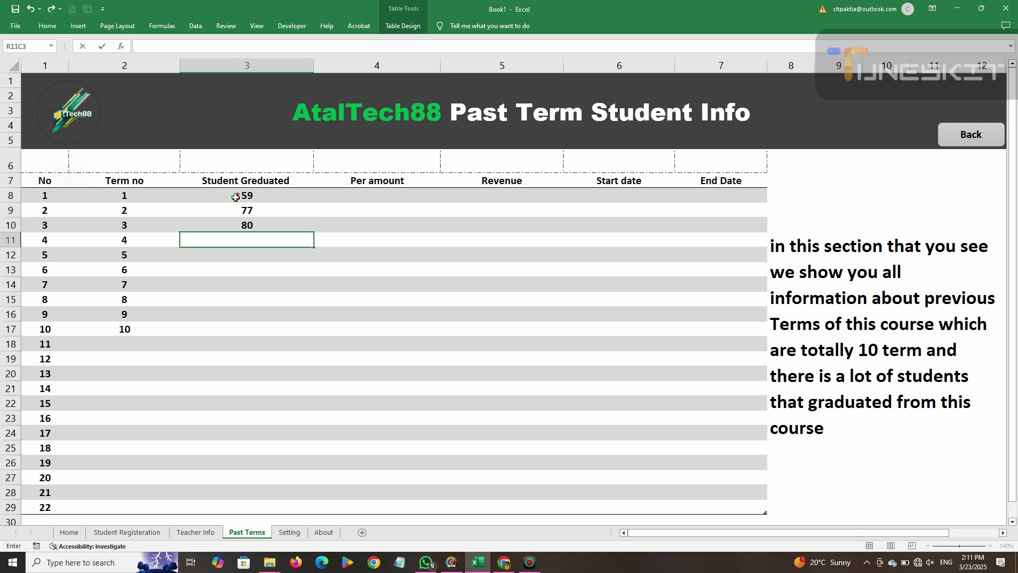
type("6")
key("Return")
type("90")
key("Return")
Enter graduate counts 88, 92, 100, 95 and 102 for terms 6–10.
type("88")
key("Return")
type("92")
key("Return")
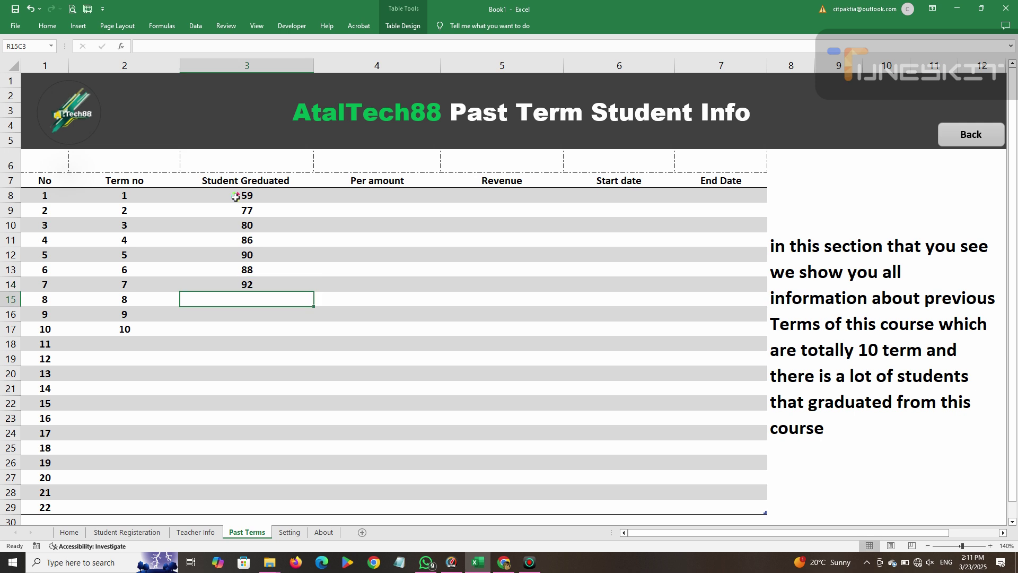
type("100")
key("Return")
type("200")
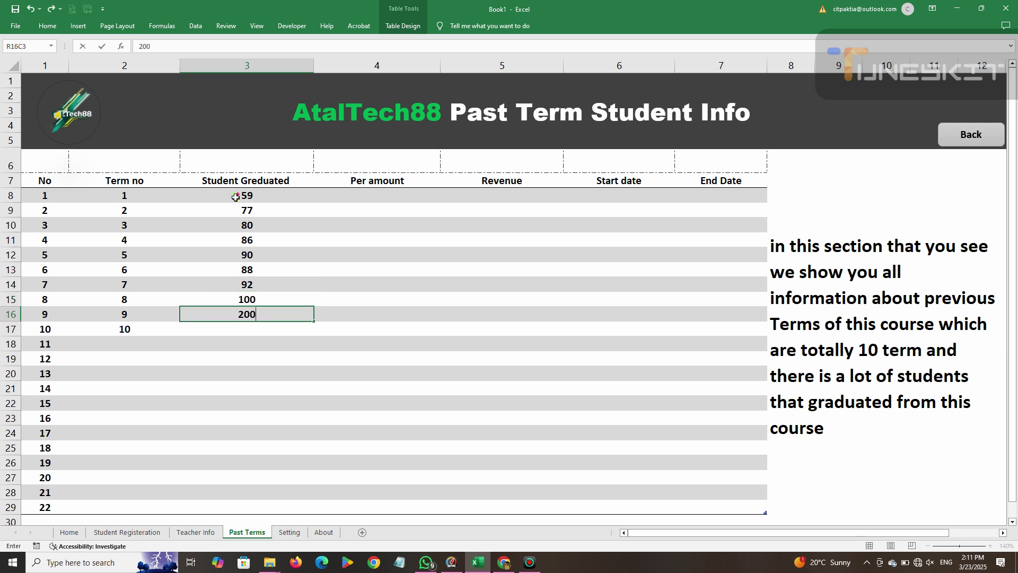
key("BackSpace")
key("BackSpace")
key("BackSpace")
key("Return")
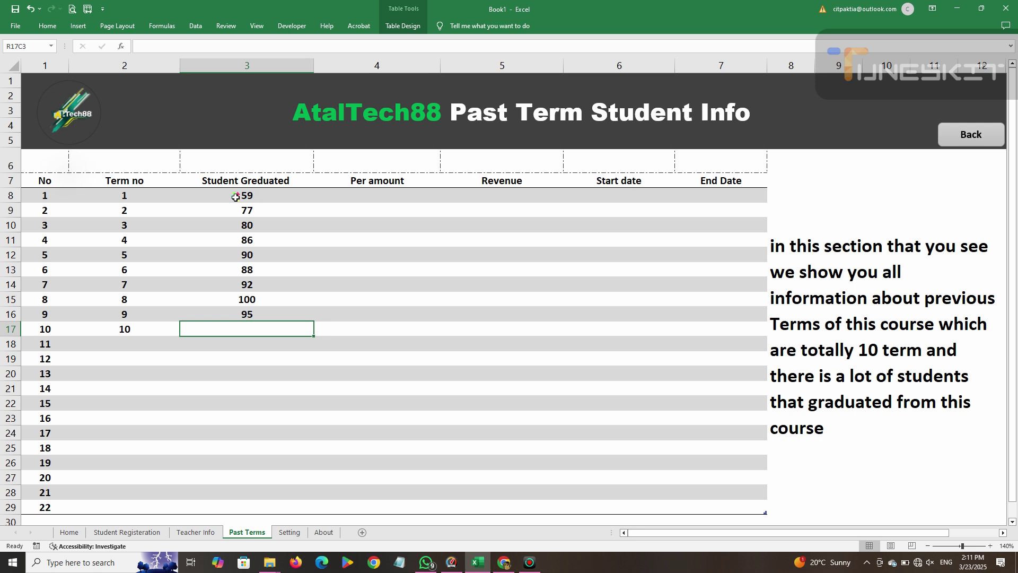
type("102")
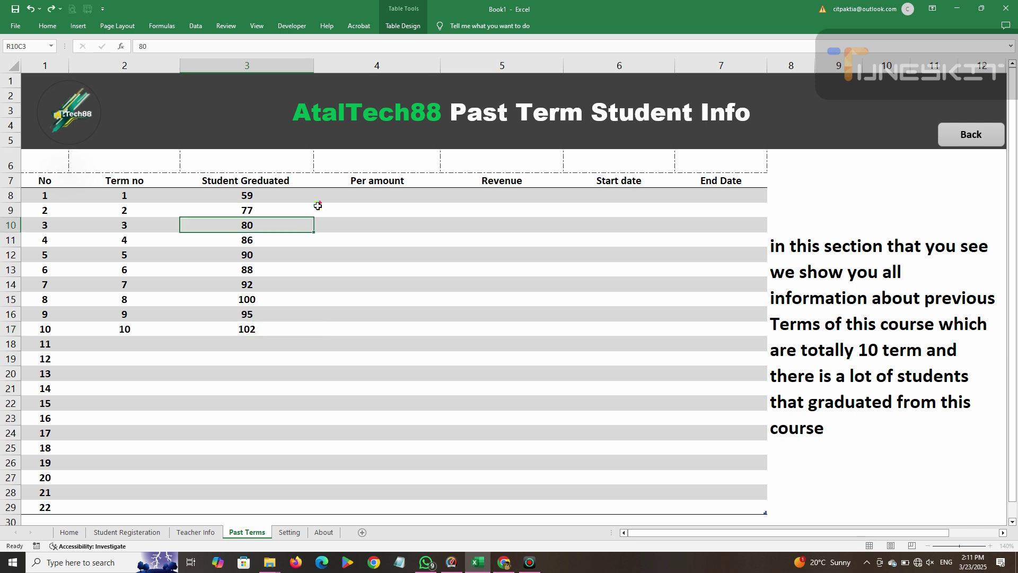
left_click(351, 195)
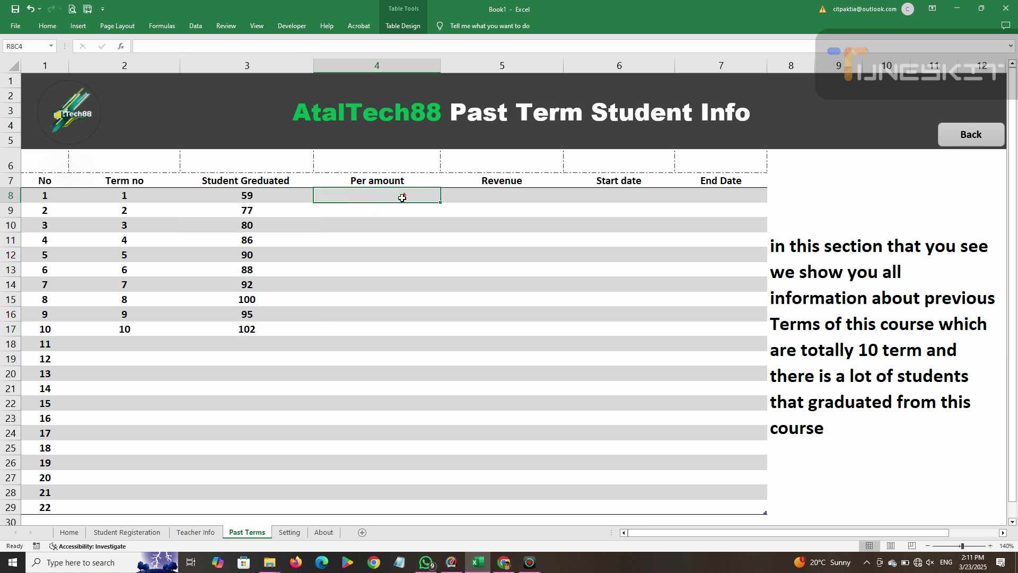
left_click(369, 221)
left_click(363, 199)
left_click(394, 220)
left_click(286, 200)
double_click(364, 182)
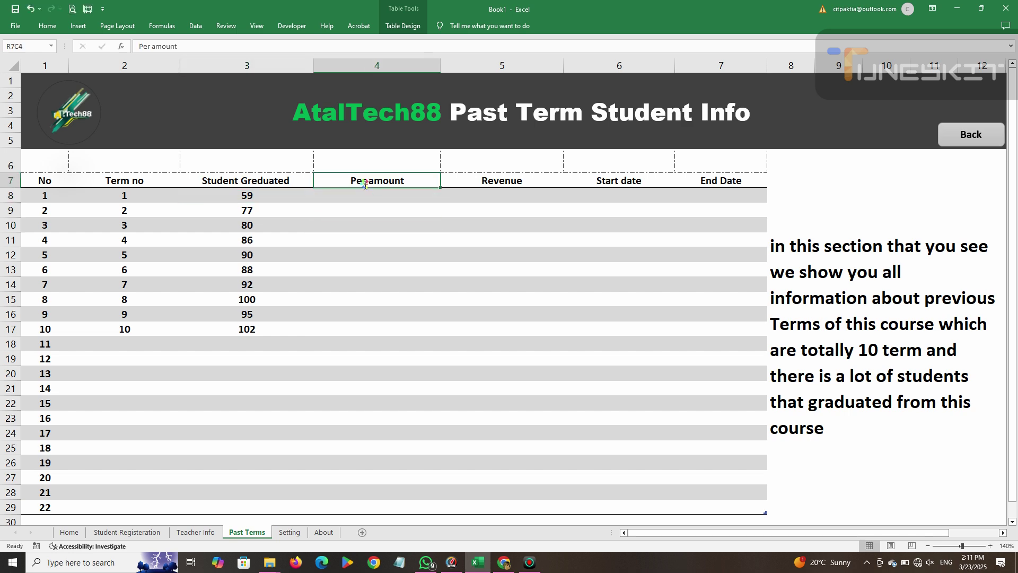
key("BackSpace")
key("BackSpace")
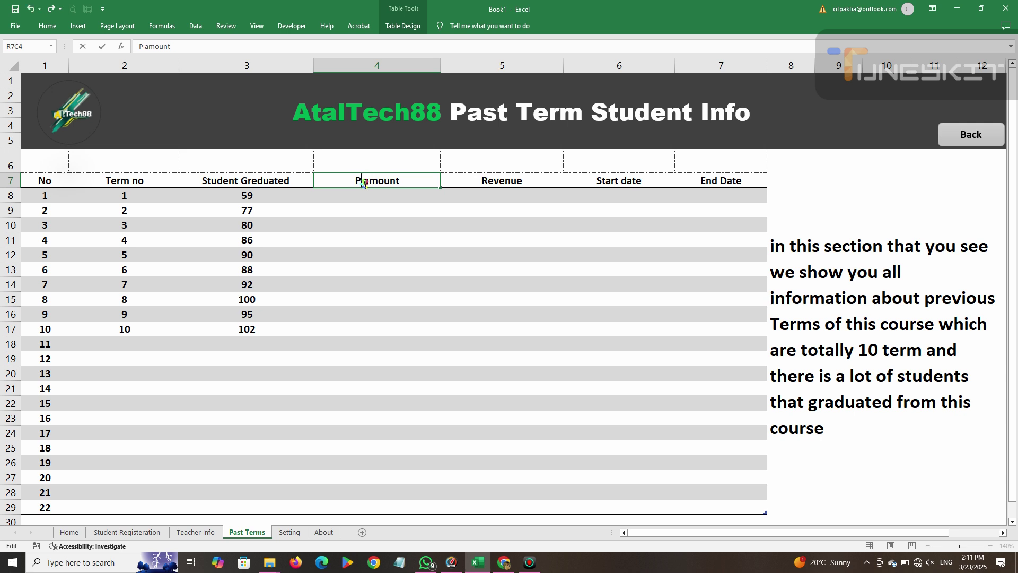
key("BackSpace")
type("Term To")
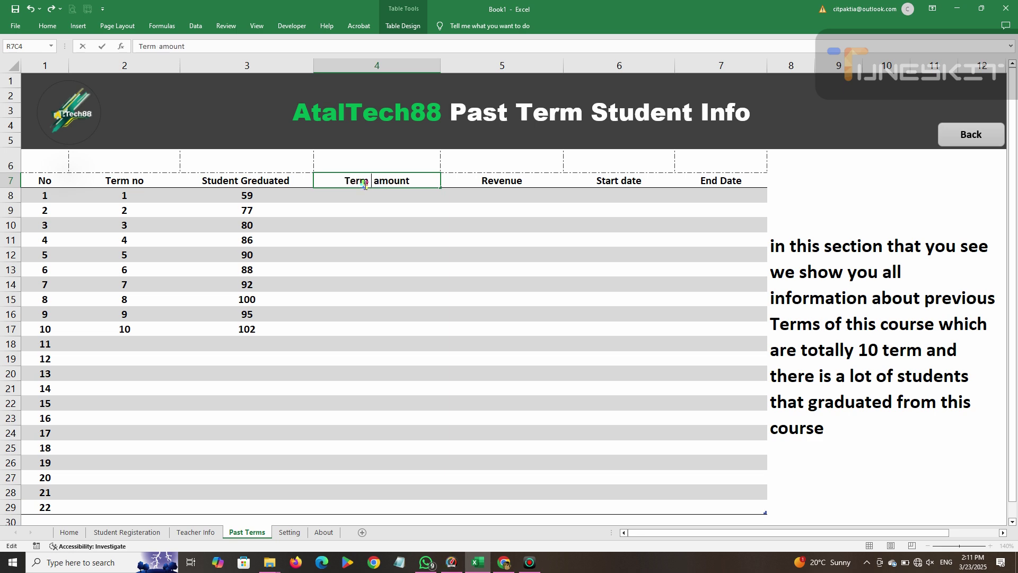
type("tal")
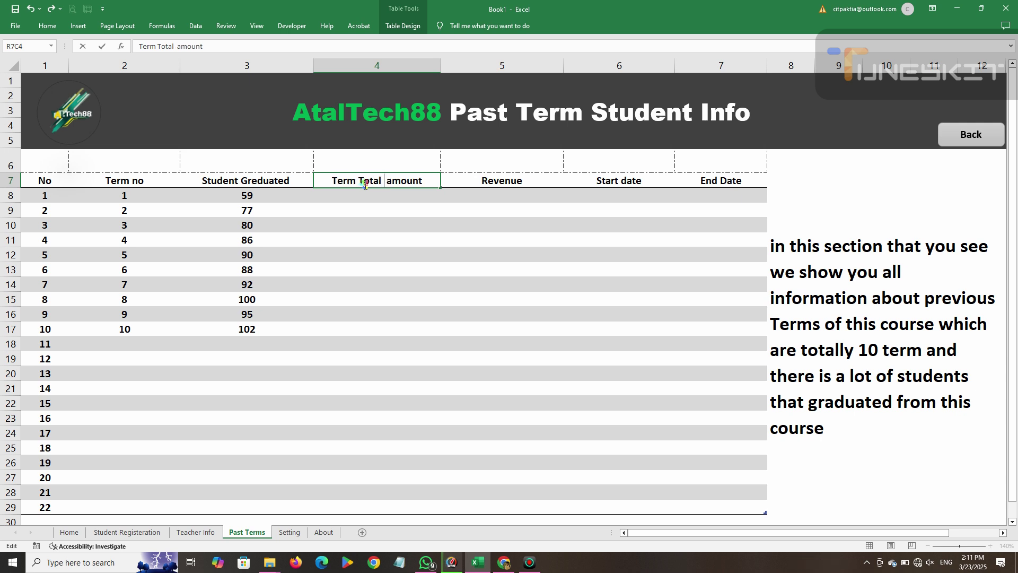
double_click(405, 181)
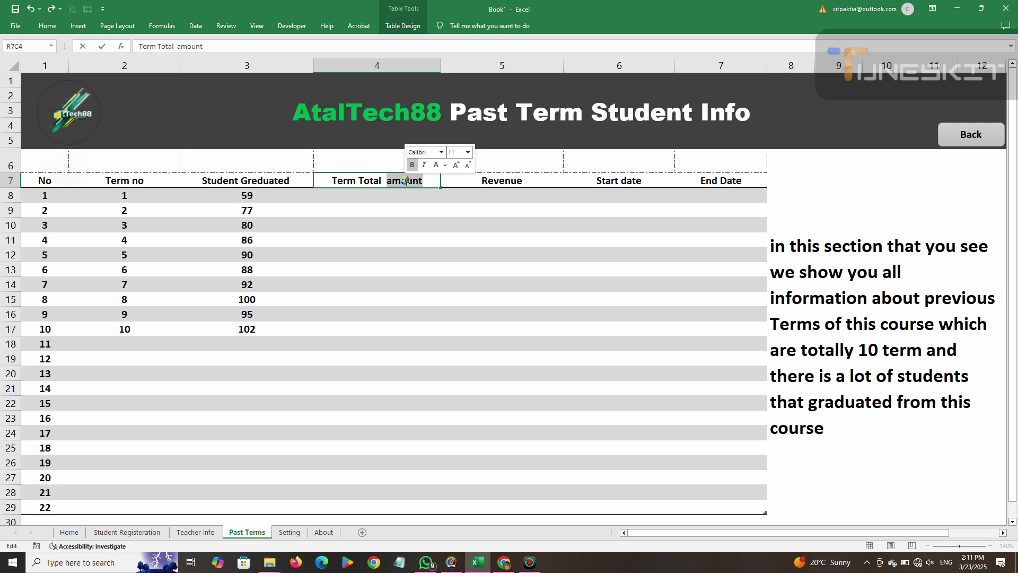
key("Escape")
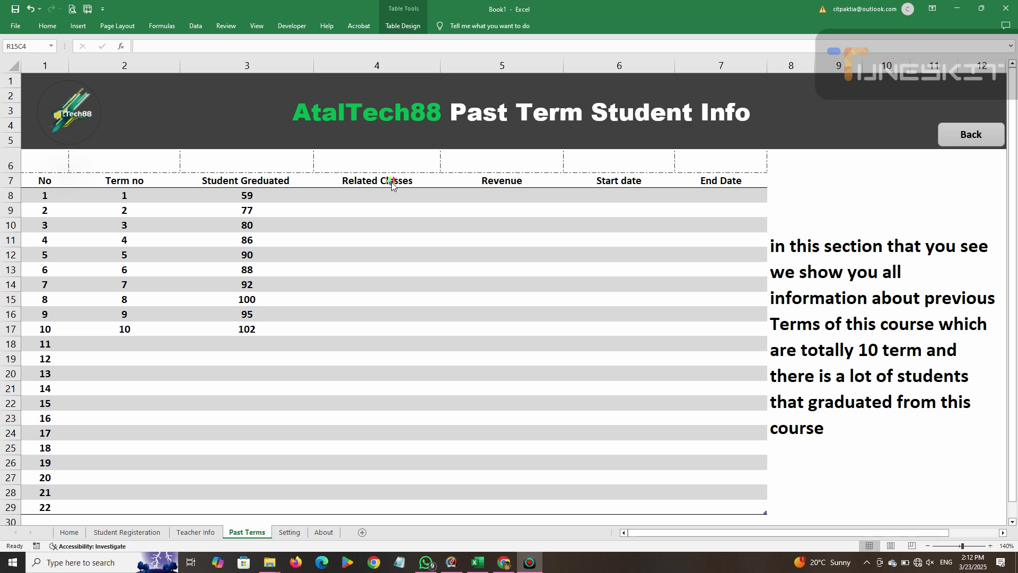
Apply a trial A,B,C,D list validation to column 4, rows 8–28.
left_click_drag(392, 196, 374, 490)
right_click(386, 196)
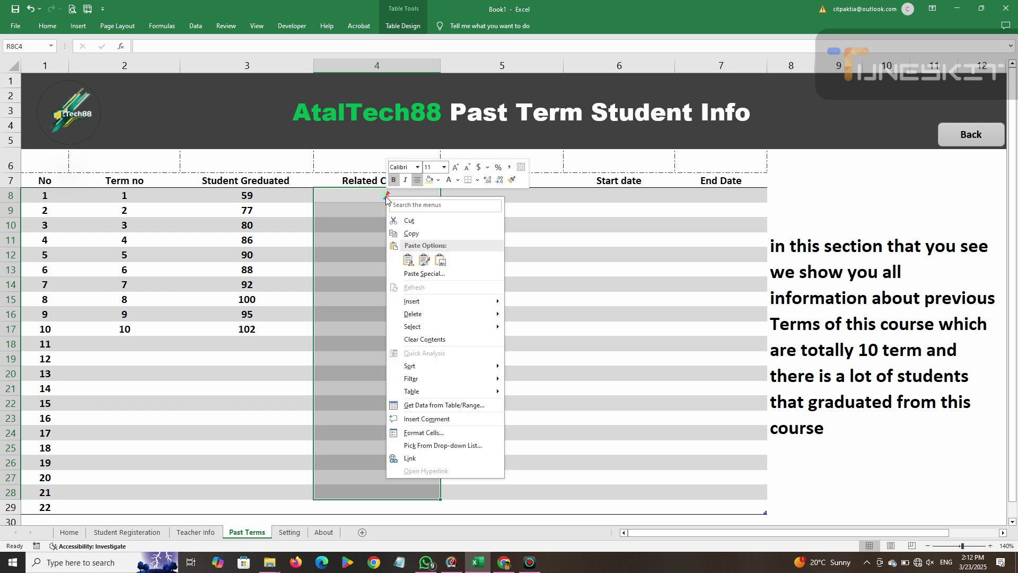
mouse_move(414, 313)
left_click(196, 25)
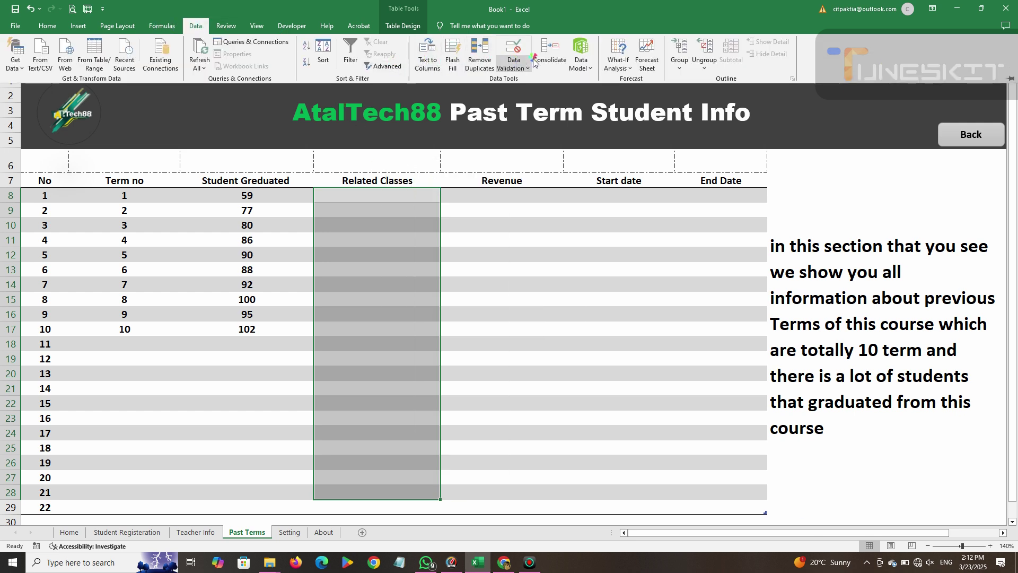
left_click(513, 68)
left_click(453, 111)
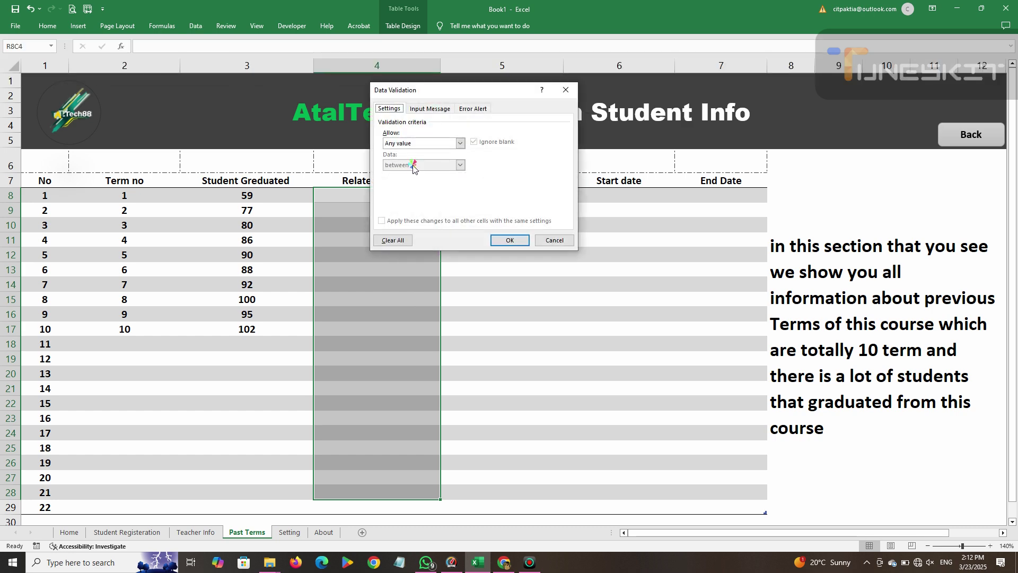
left_click(447, 143)
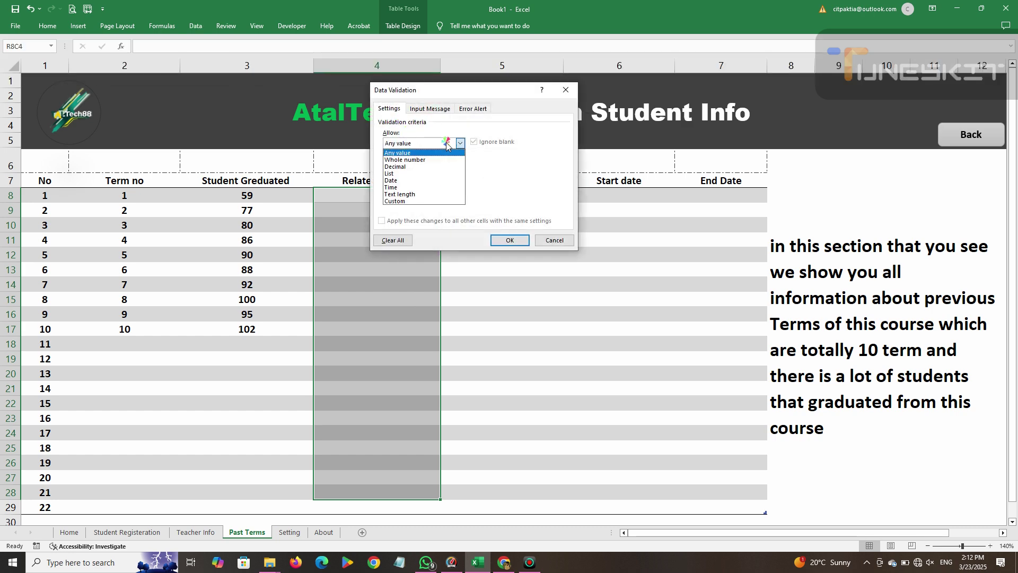
left_click(409, 173)
left_click(408, 187)
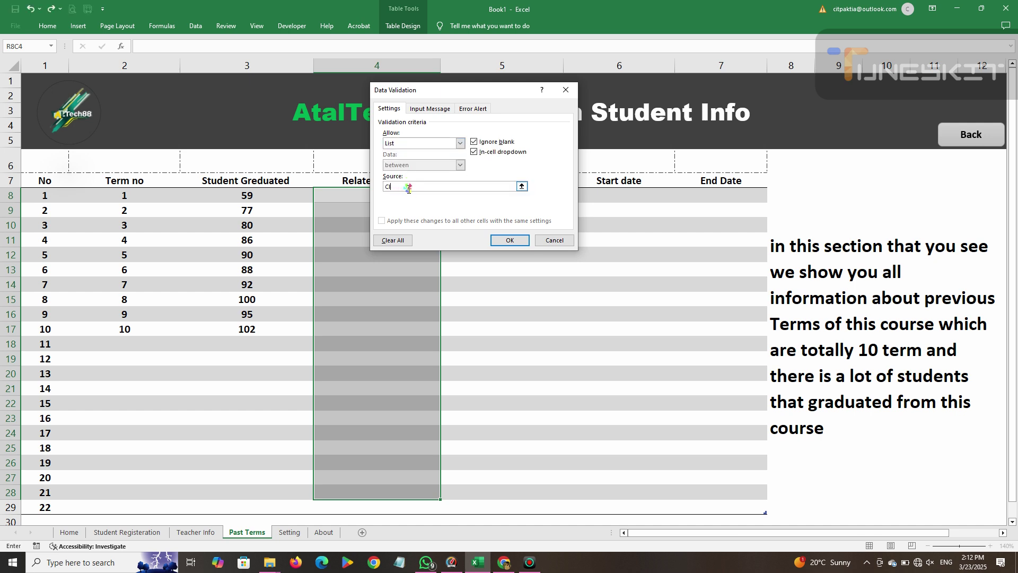
key("BackSpace")
type("A,B,C,D")
left_click(506, 240)
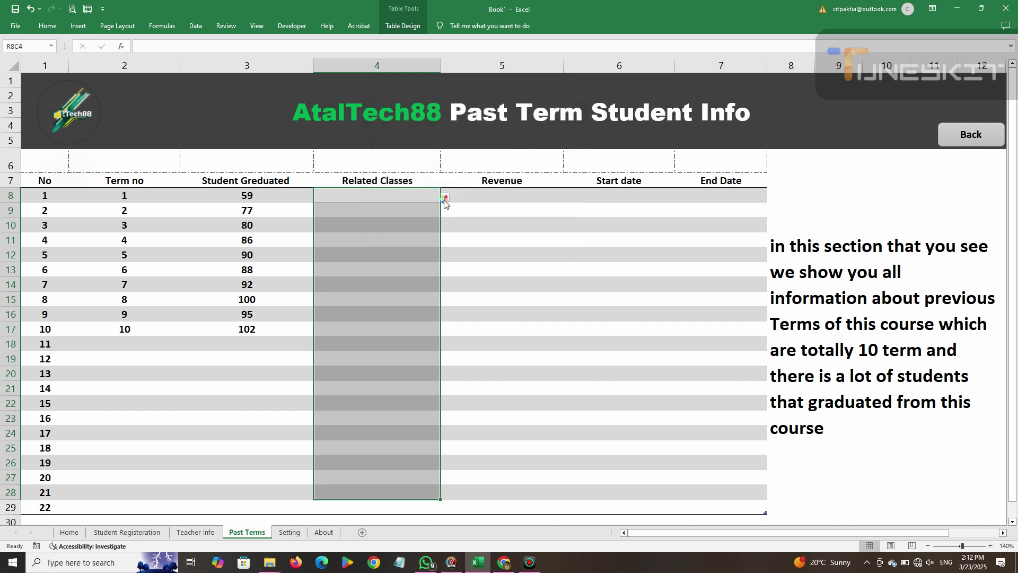
Pick B for terms 1 and 2, then undo the B entries and the list validation.
left_click(444, 197)
left_click(375, 214)
left_click(424, 212)
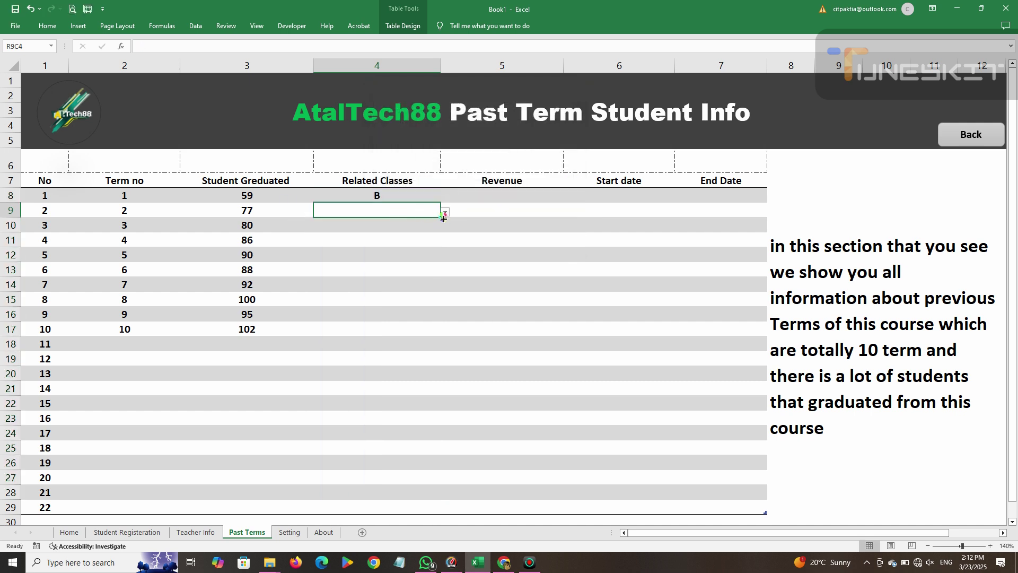
left_click(444, 212)
left_click(354, 232)
left_click(405, 225)
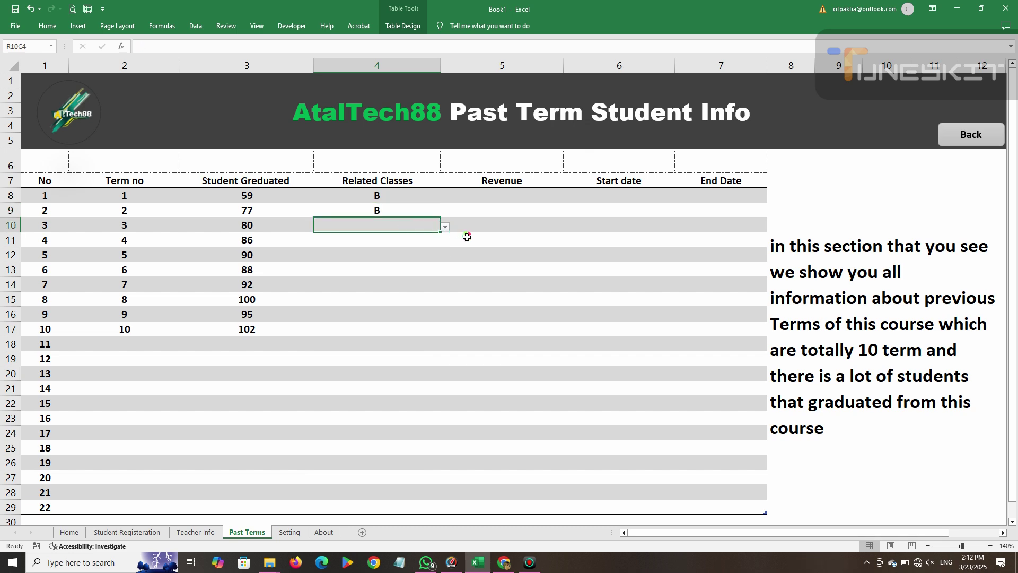
left_click(444, 227)
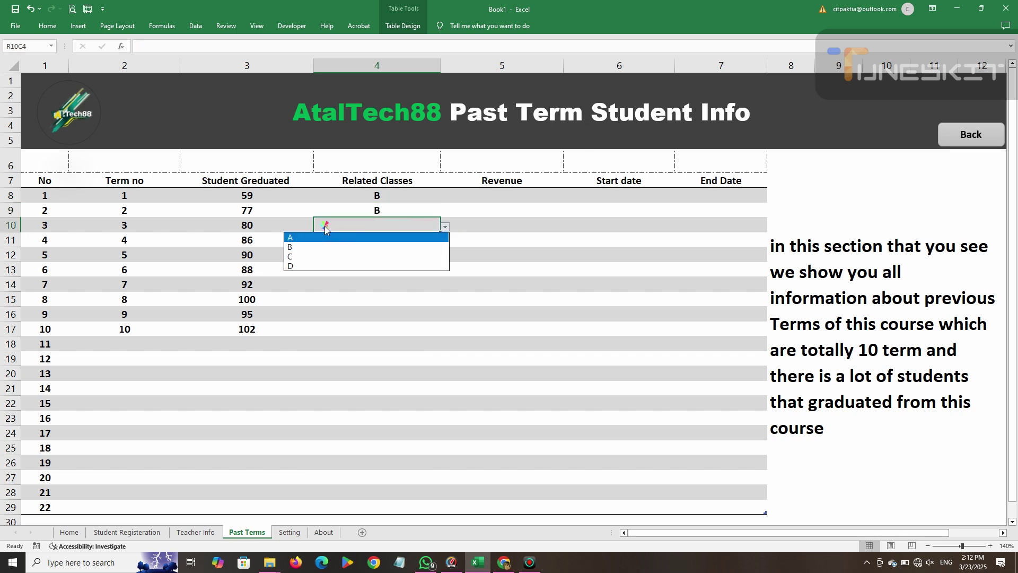
left_click(392, 211)
left_click(382, 206)
left_click(383, 199)
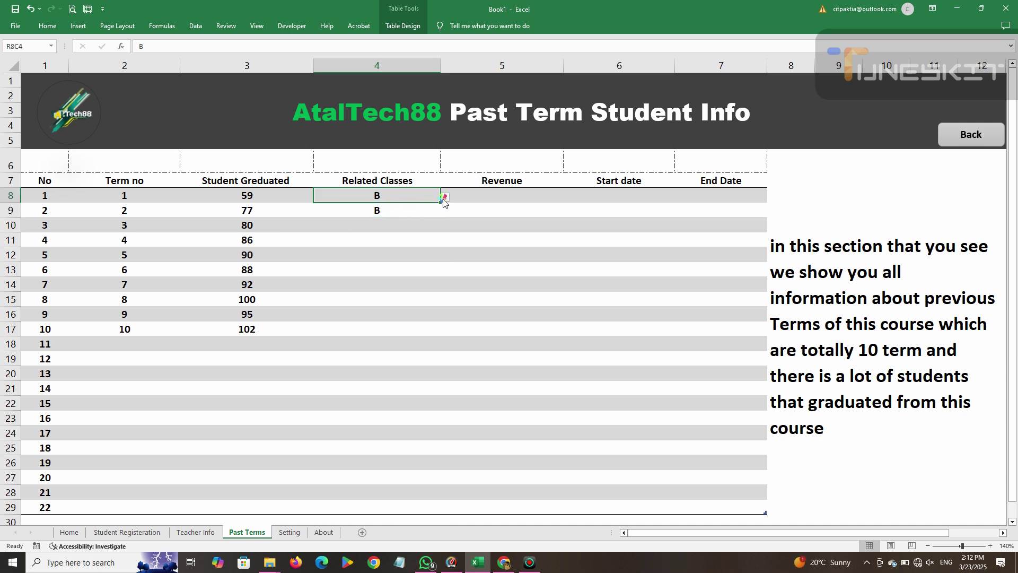
left_click(389, 210)
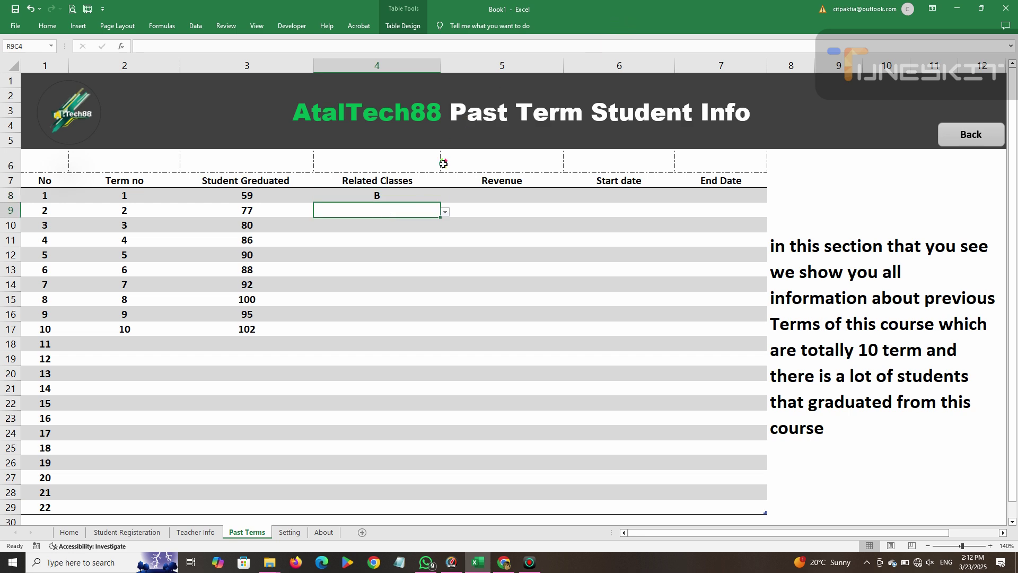
key("ctrl+d")
key("ctrl+z")
key("ctrl+z")
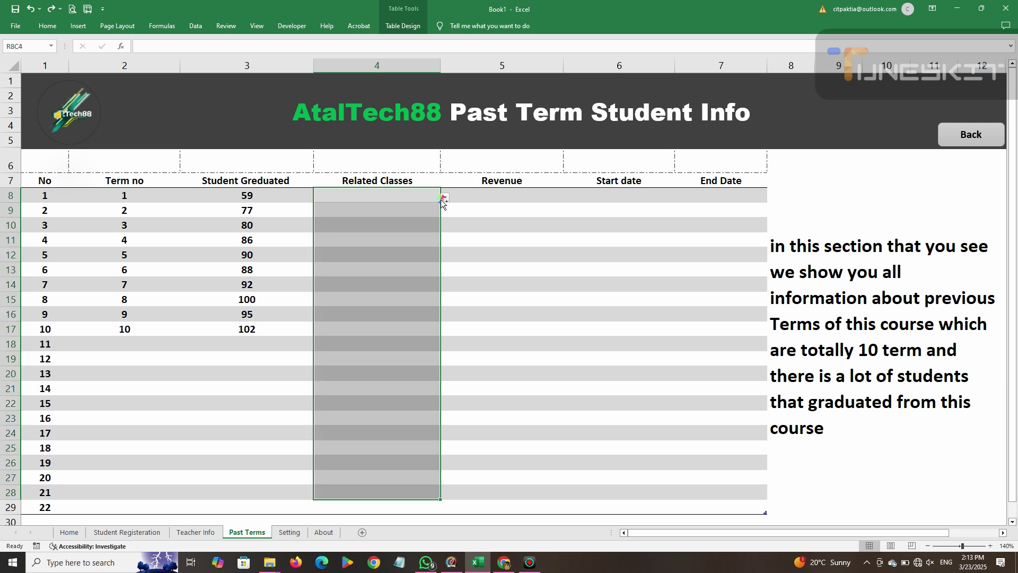
left_click(389, 209)
left_click(389, 194)
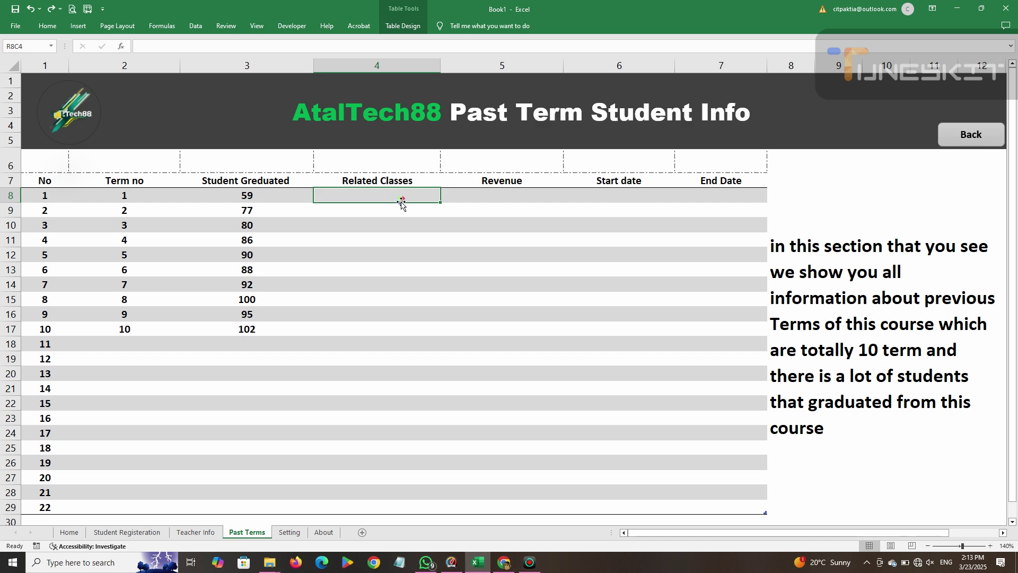
Change the 'Related Classes' header text to 'Related Course' and select that column.
mouse_move(441, 205)
left_mouse_down()
mouse_move(440, 266)
mouse_move(428, 200)
left_mouse_up()
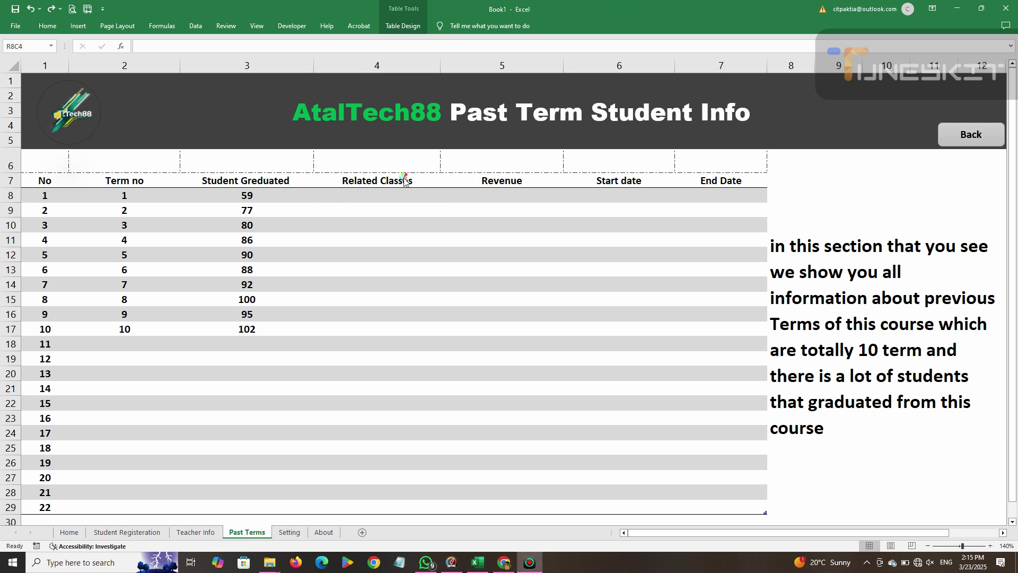
left_click(411, 180)
double_click(419, 181)
key("BackSpace")
key("BackSpace")
key("BackSpace")
key("BackSpace")
key("BackSpace")
key("BackSpace")
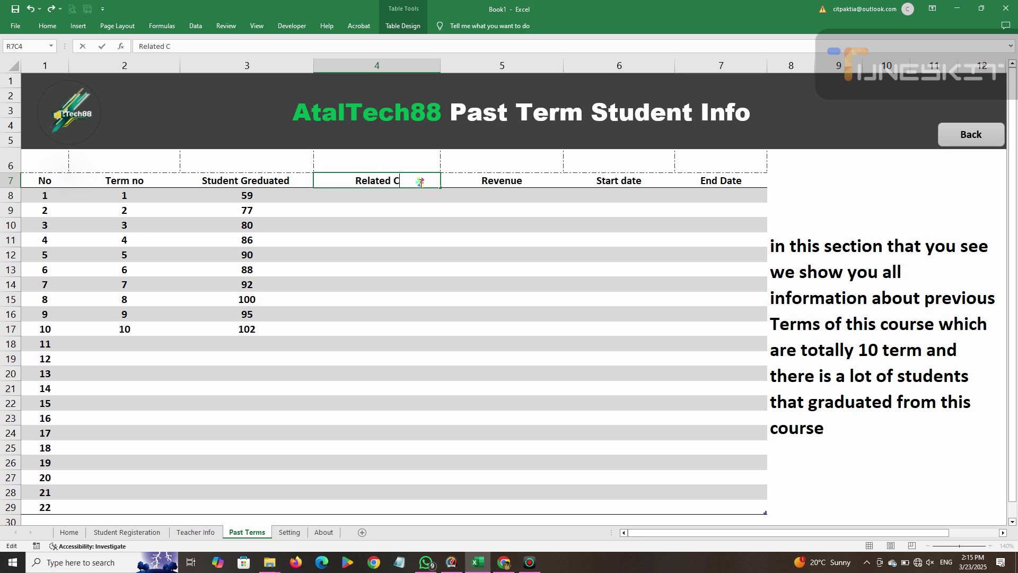
type("ourse")
key("Return")
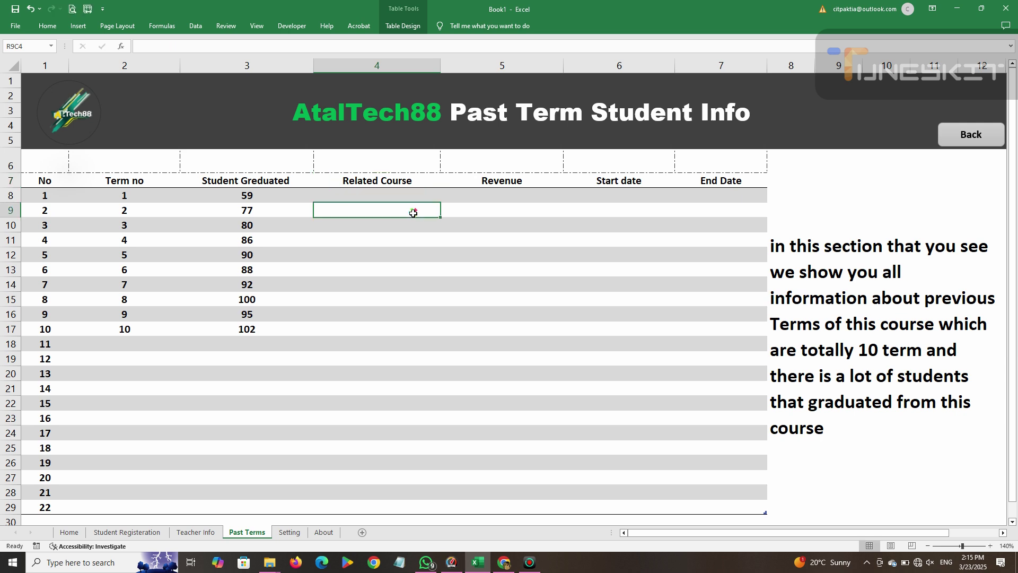
key("ctrl+space")
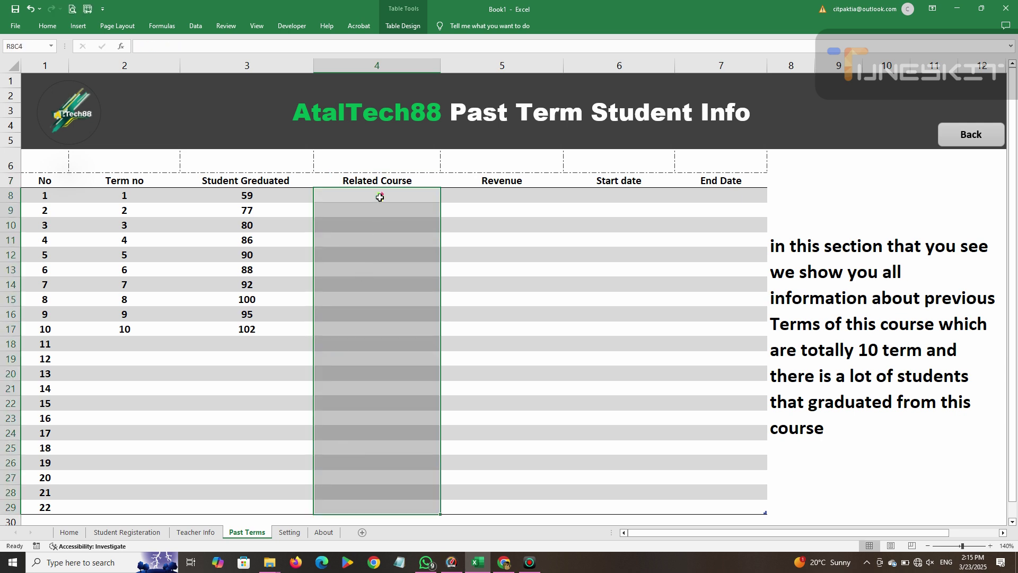
right_click(380, 197)
Apply a list validation with source 'Computer,Engl' and check the dropdown.
left_click(196, 26)
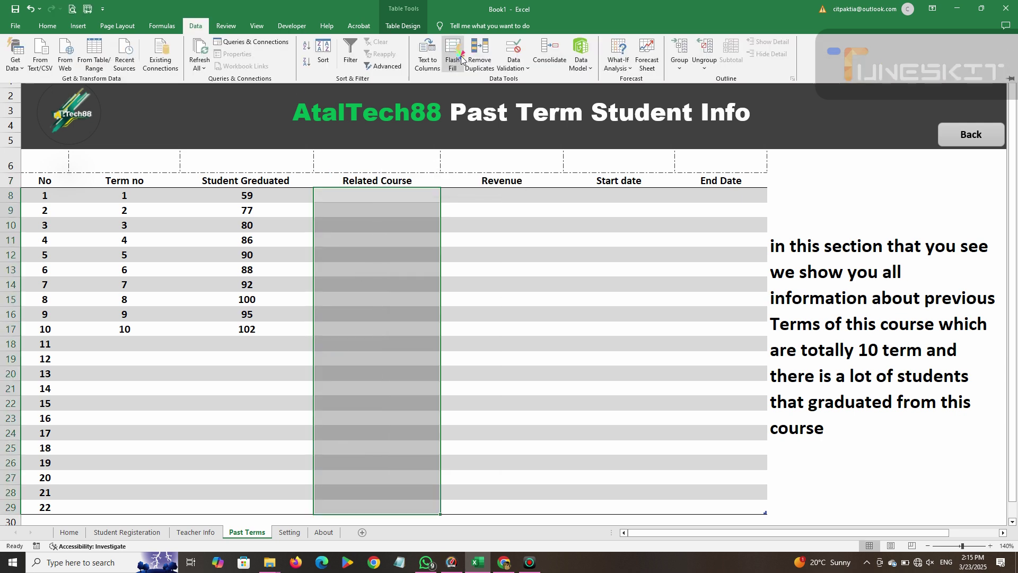
left_click(513, 64)
left_click(530, 75)
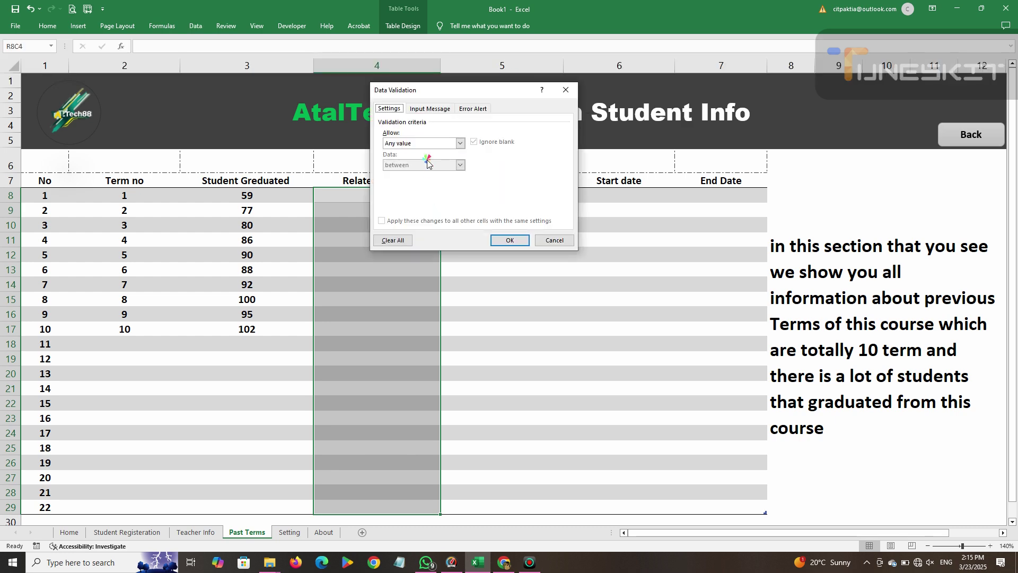
left_click(459, 143)
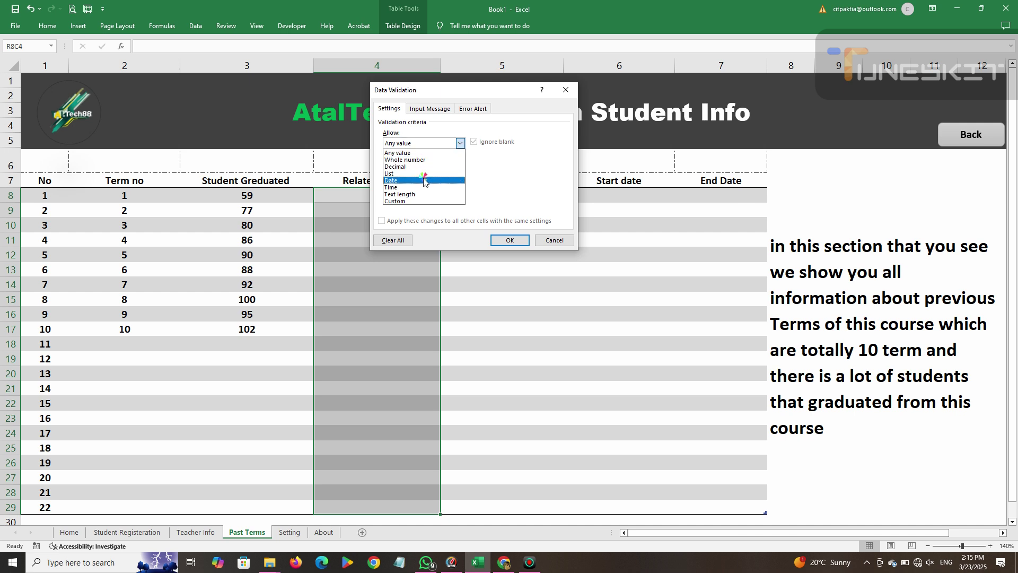
left_click(416, 174)
left_click(413, 186)
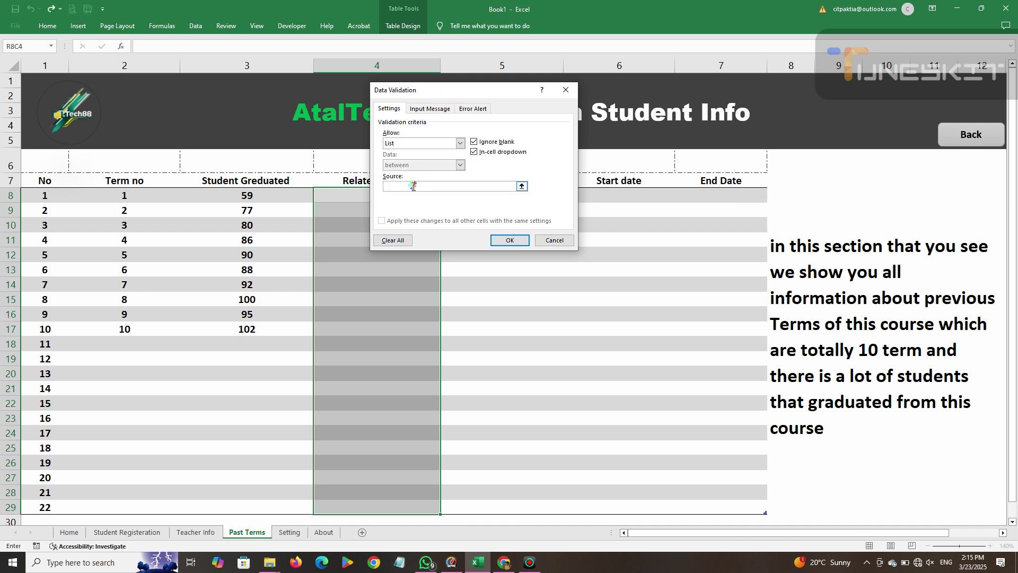
type("Computer,English")
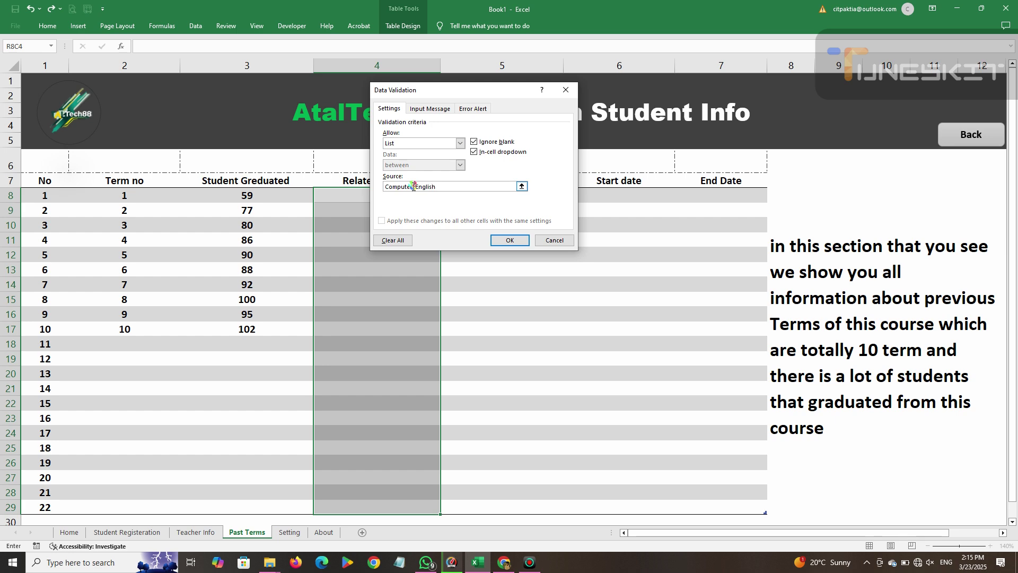
left_click(508, 242)
left_click(445, 198)
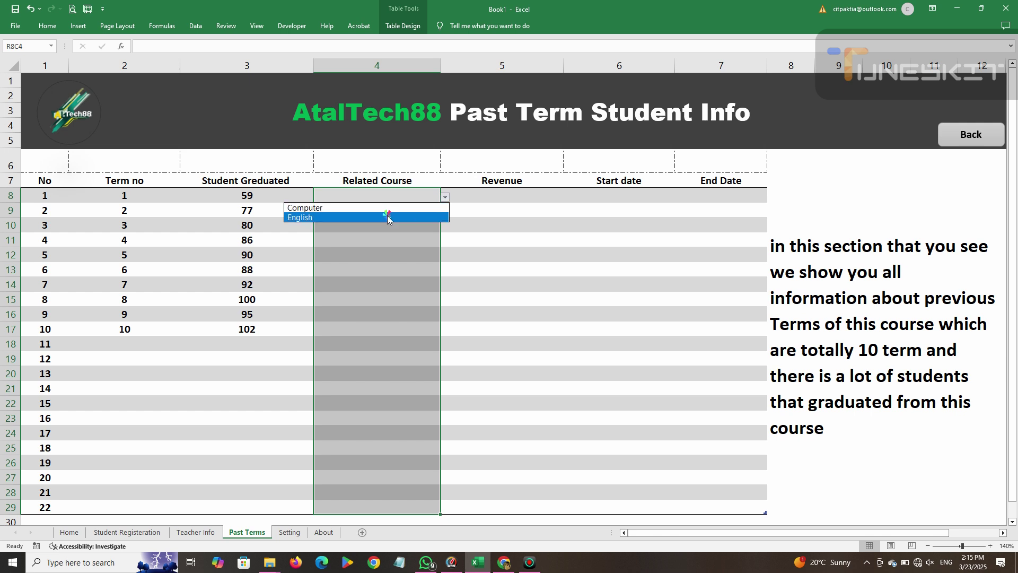
left_click(447, 198)
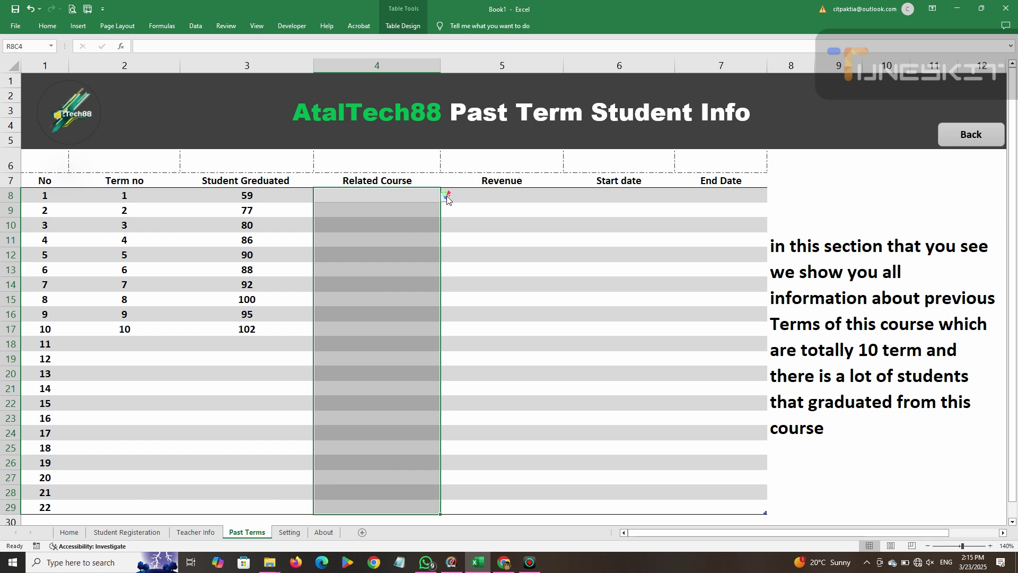
Correct the list source to 'Computer and English, Math and Physic'.
left_click(195, 25)
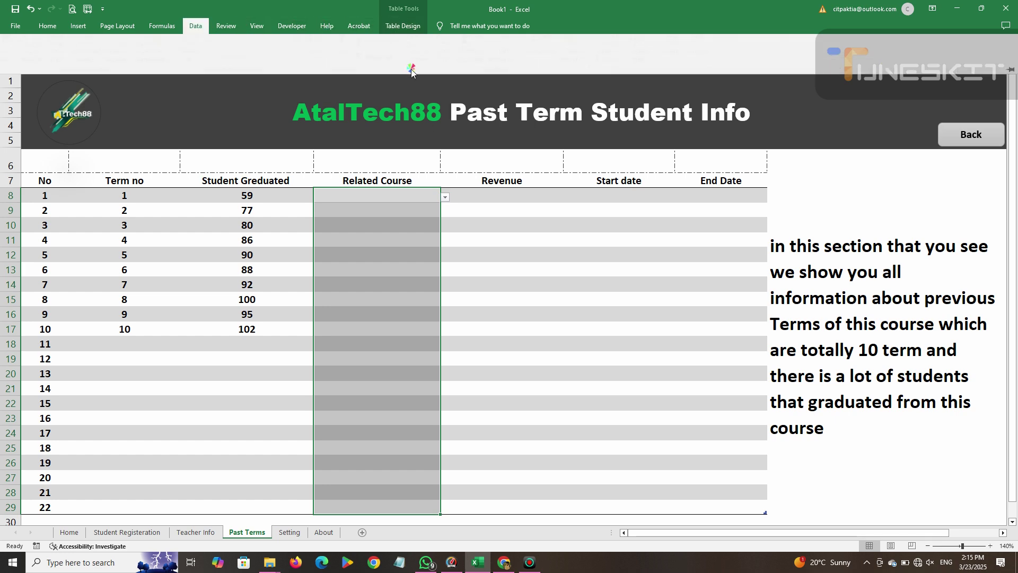
left_click(513, 63)
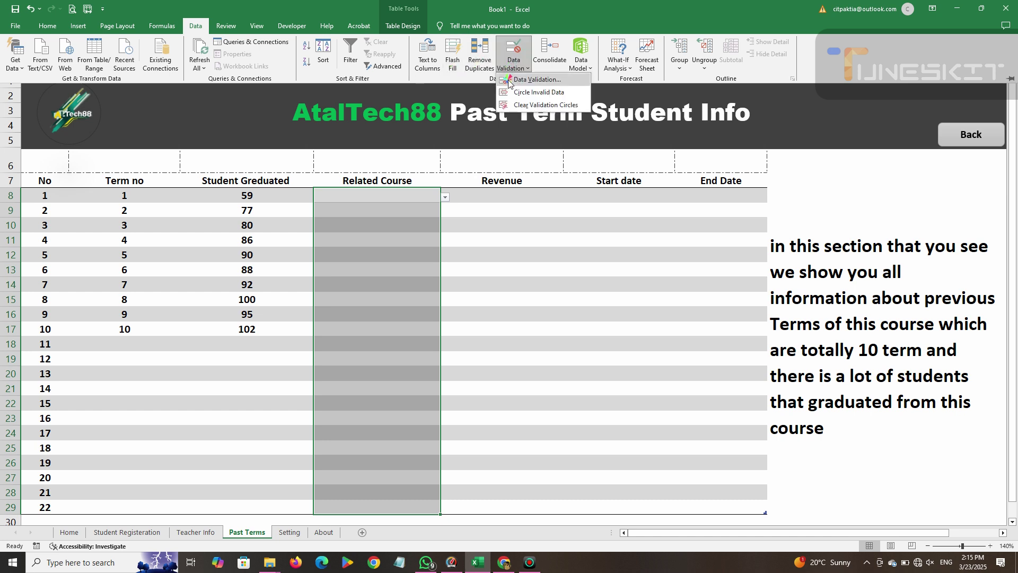
left_click(510, 80)
left_click_drag(439, 186, 417, 186)
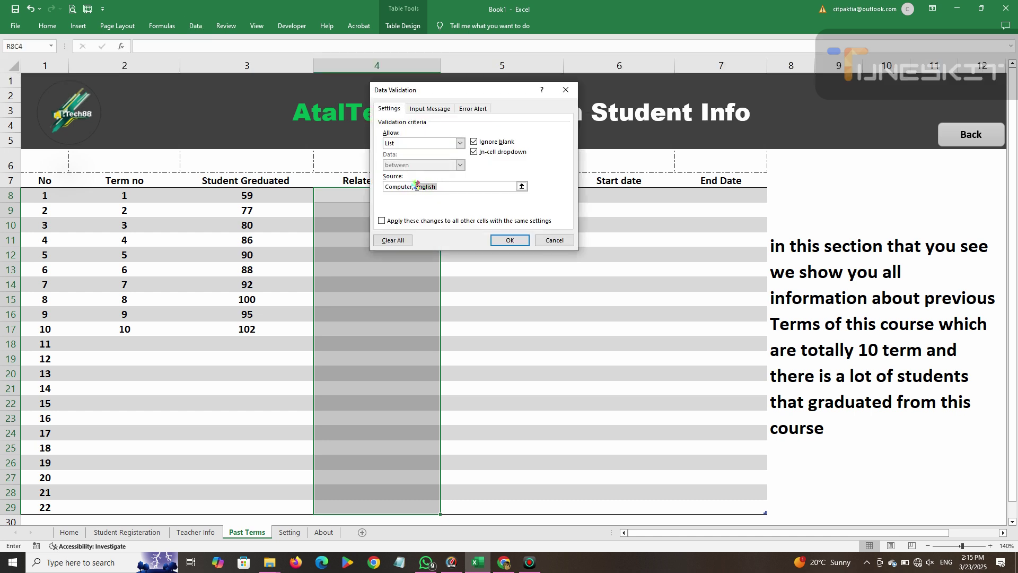
key("BackSpace")
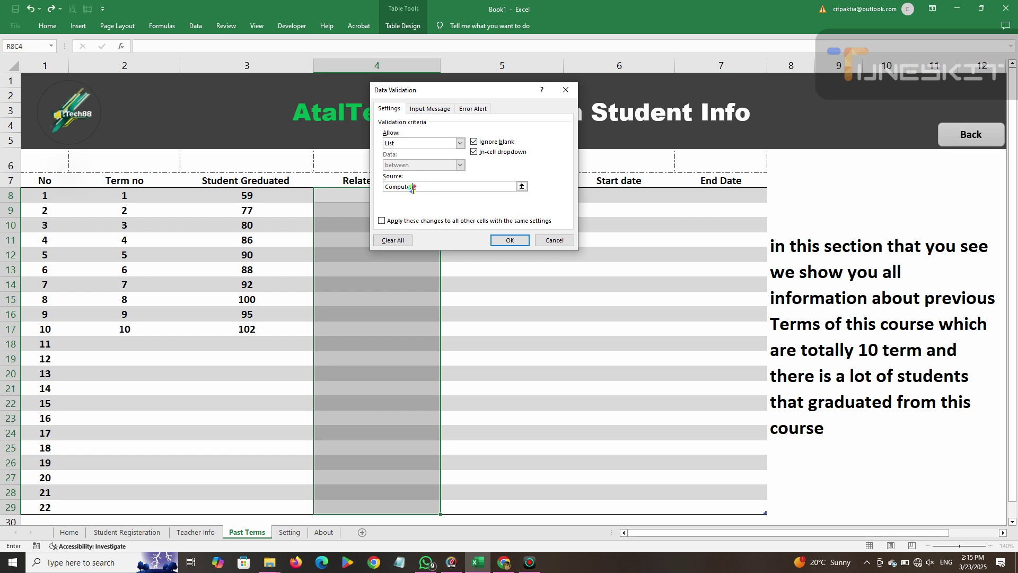
type("and English, Ma")
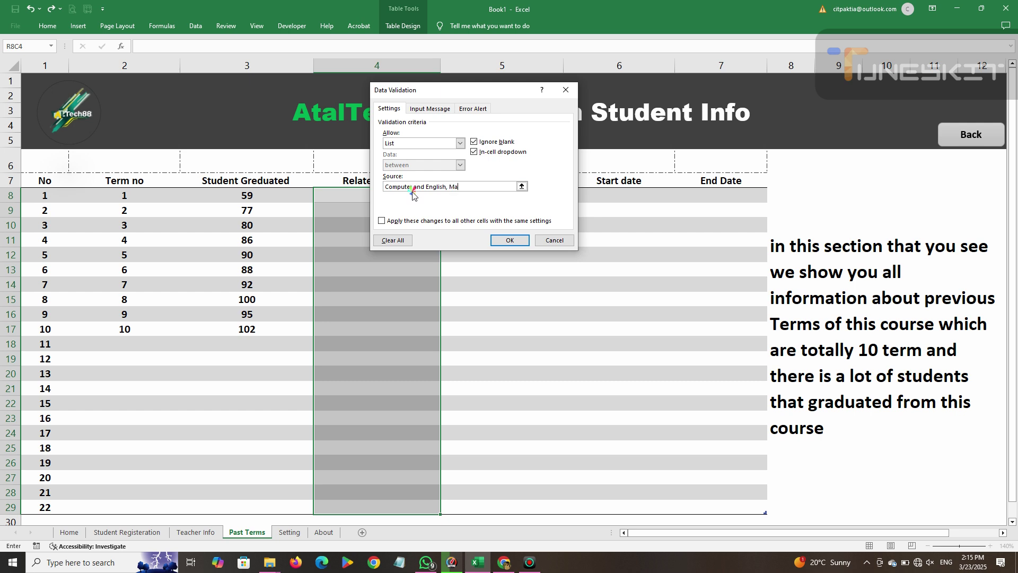
type("th and Physic")
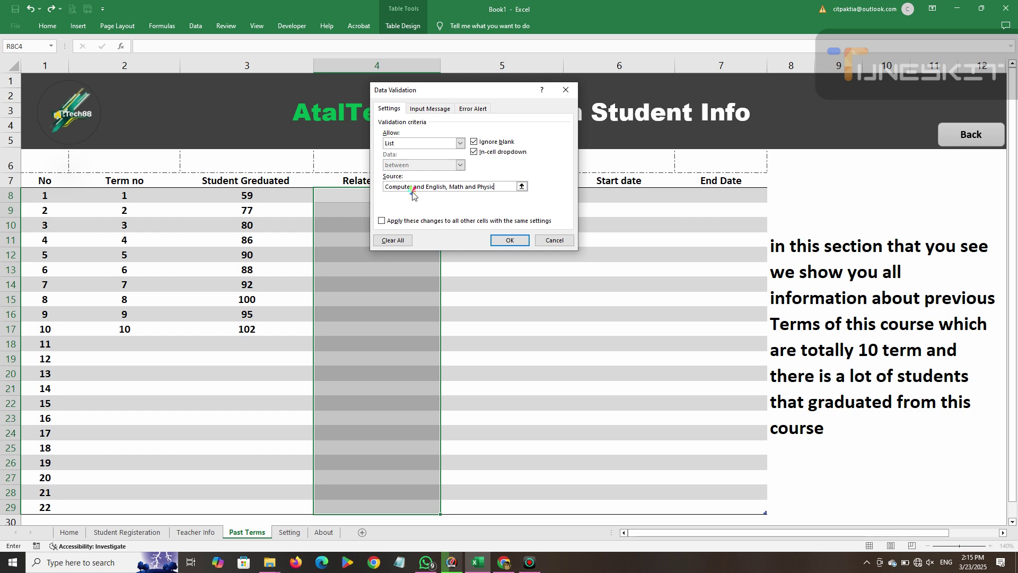
left_click(506, 239)
Choose Computer and English from the dropdown for terms 1 and 2.
left_click(450, 197)
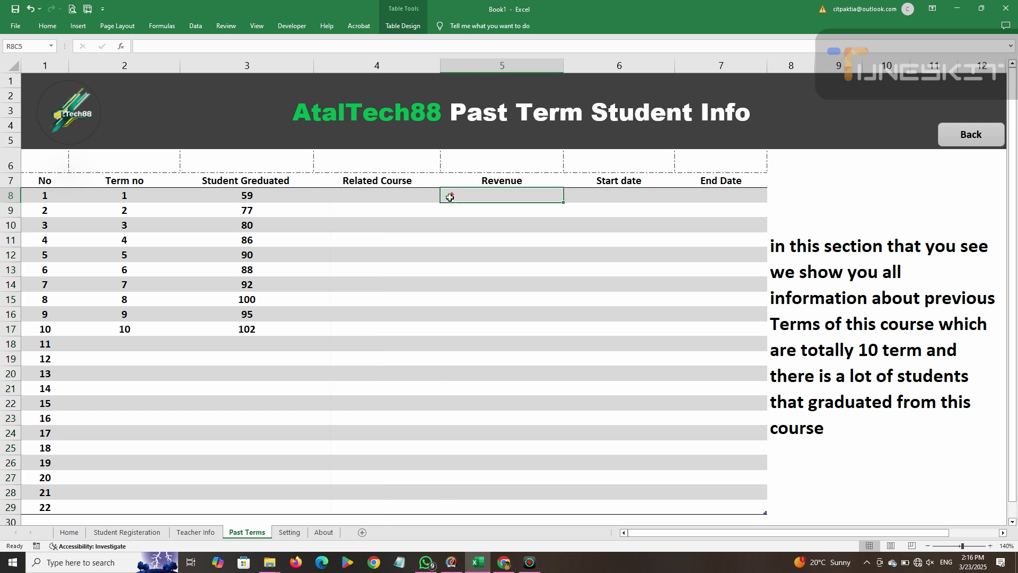
left_click(416, 196)
left_click(445, 197)
left_click(350, 209)
left_click(424, 211)
left_click(445, 212)
key("Escape")
left_click(424, 225)
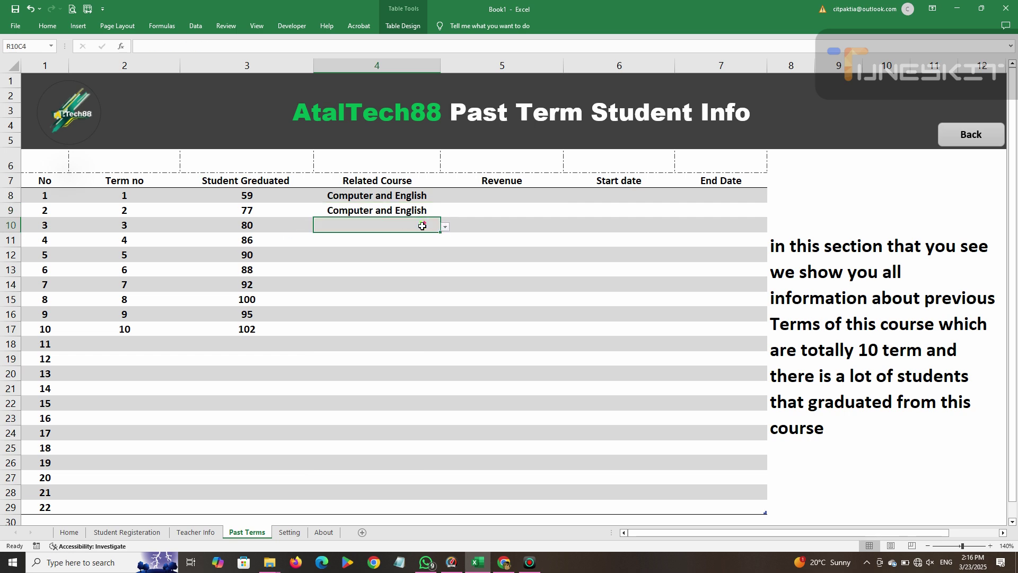
Fill Computer and English down through term 10 and clear the extra row 18 entry.
left_click_drag(437, 229, 432, 298)
left_click(427, 212)
left_click_drag(440, 217, 423, 344)
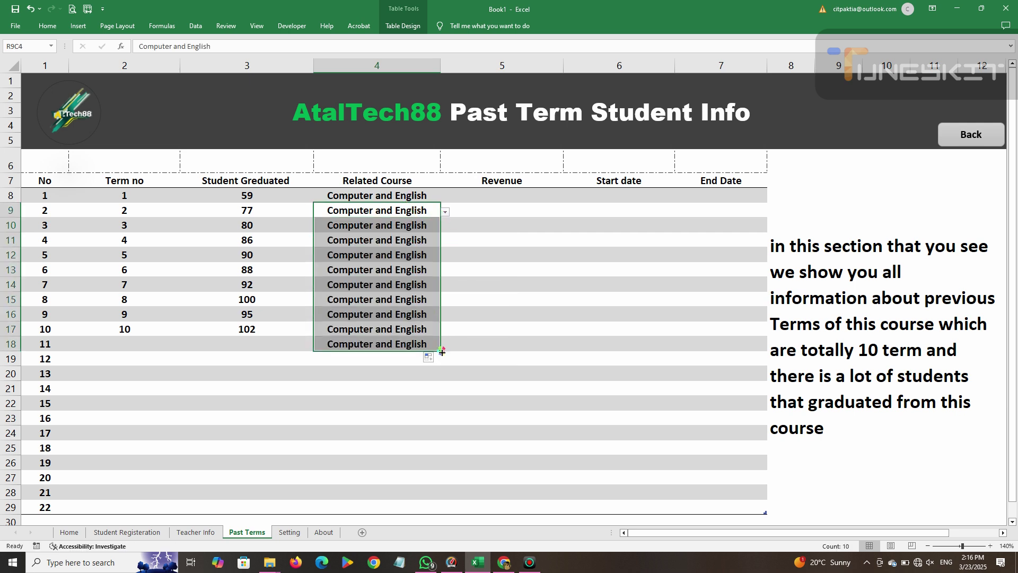
left_click(393, 345)
key("Delete")
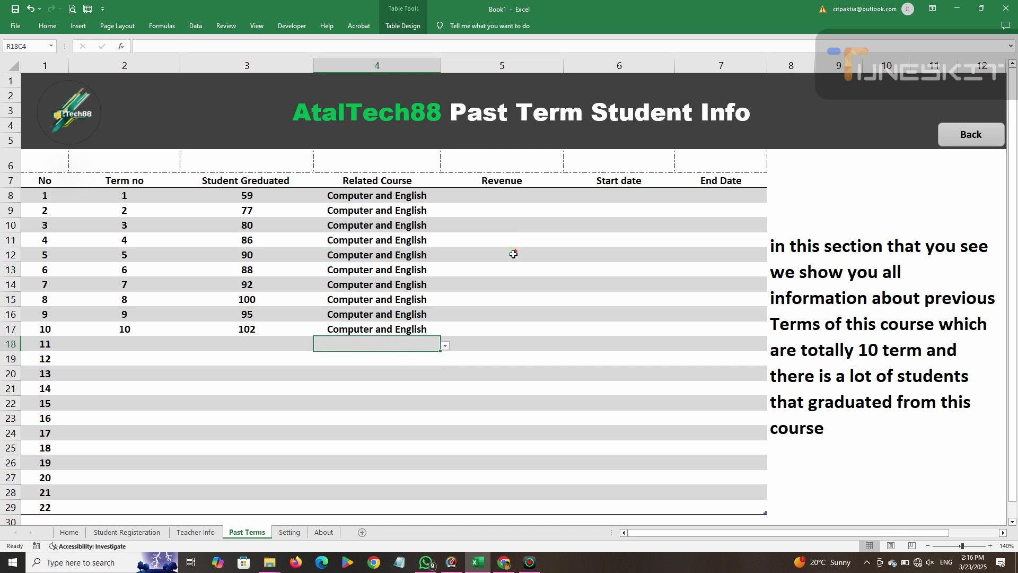
left_click(503, 194)
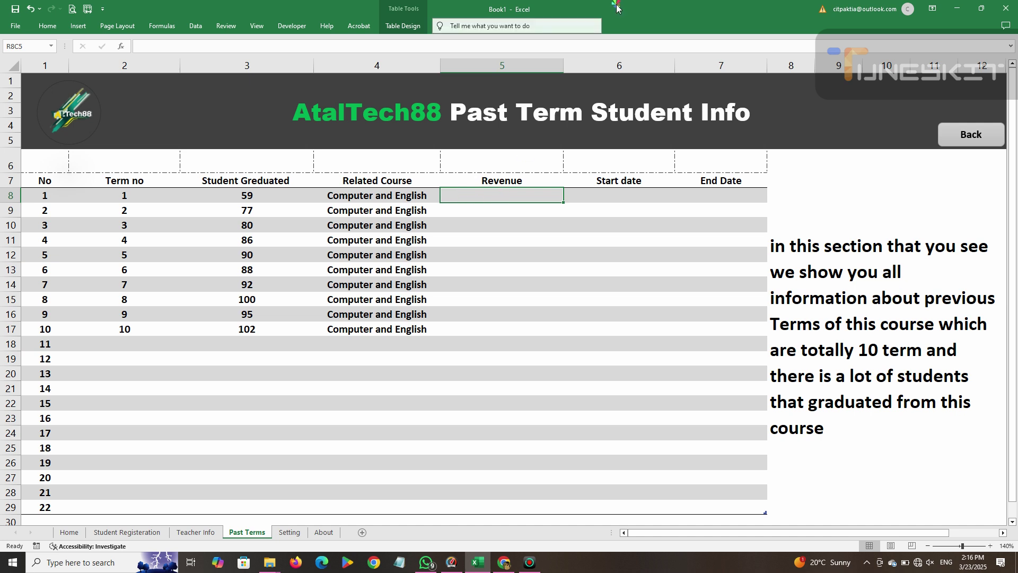
left_click(635, 9)
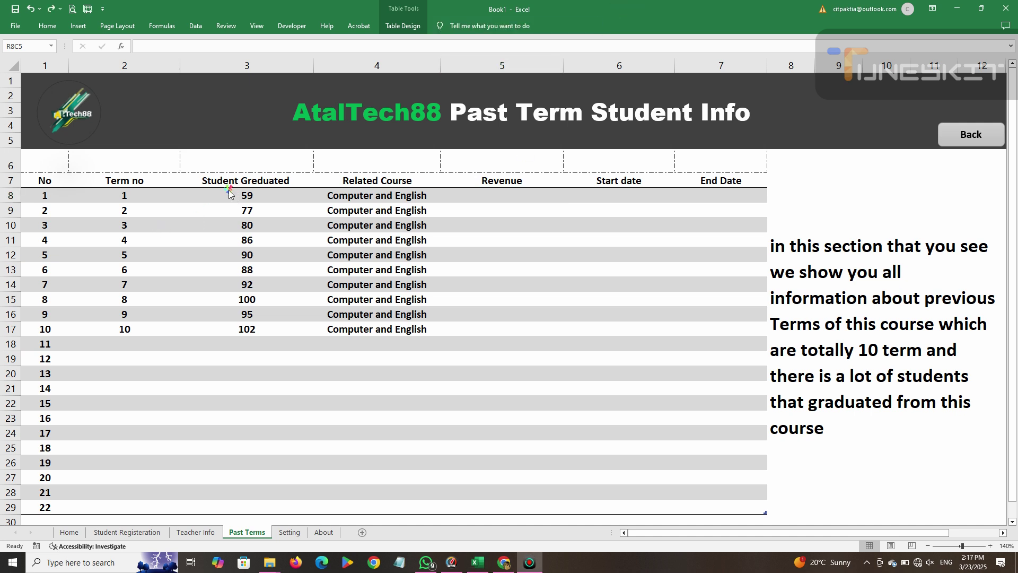
left_click(225, 182)
left_click(492, 182)
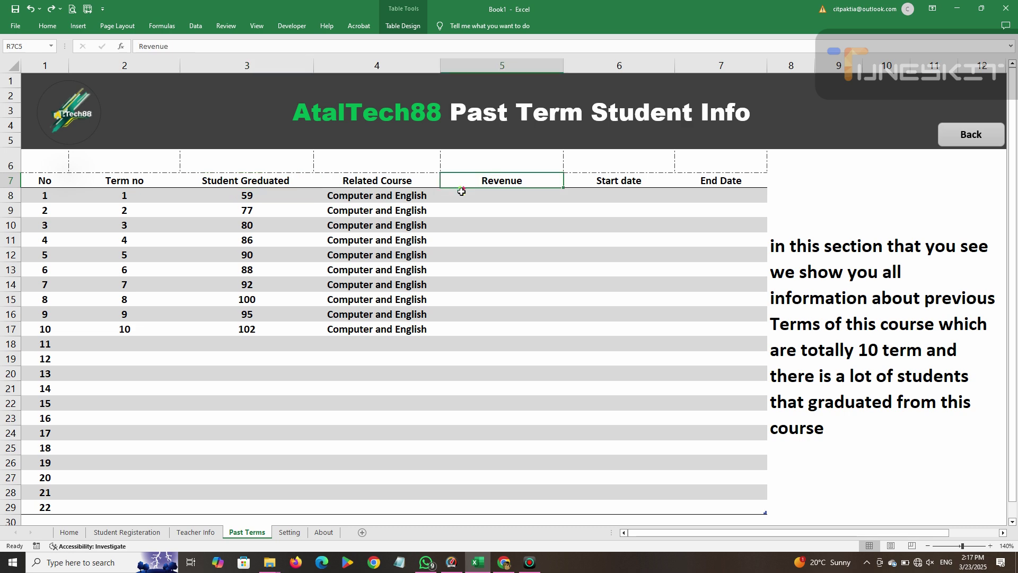
mouse_move(268, 196)
left_mouse_down()
mouse_move(268, 209)
mouse_move(268, 196)
left_mouse_up()
left_click(493, 196)
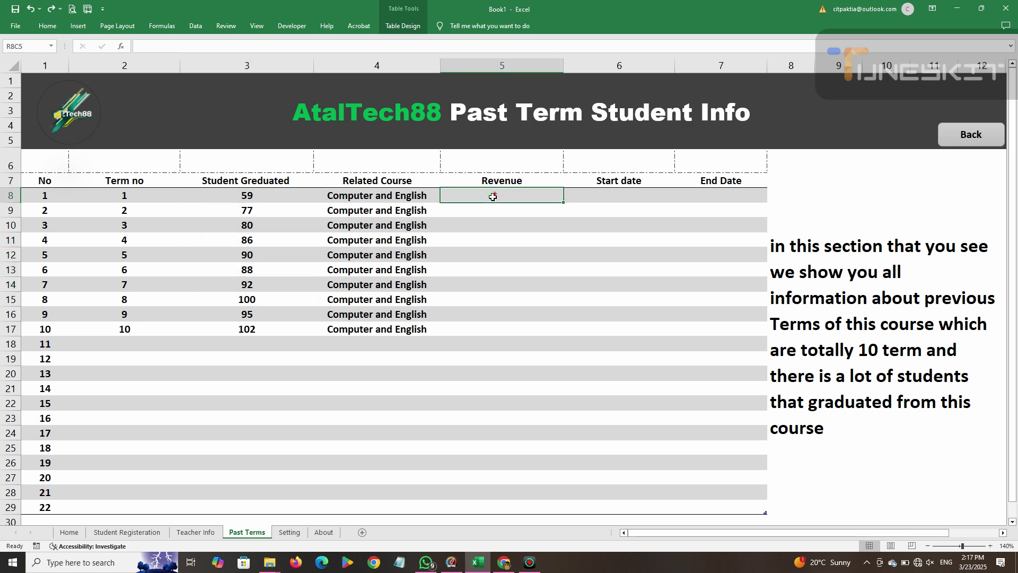
left_click(135, 532)
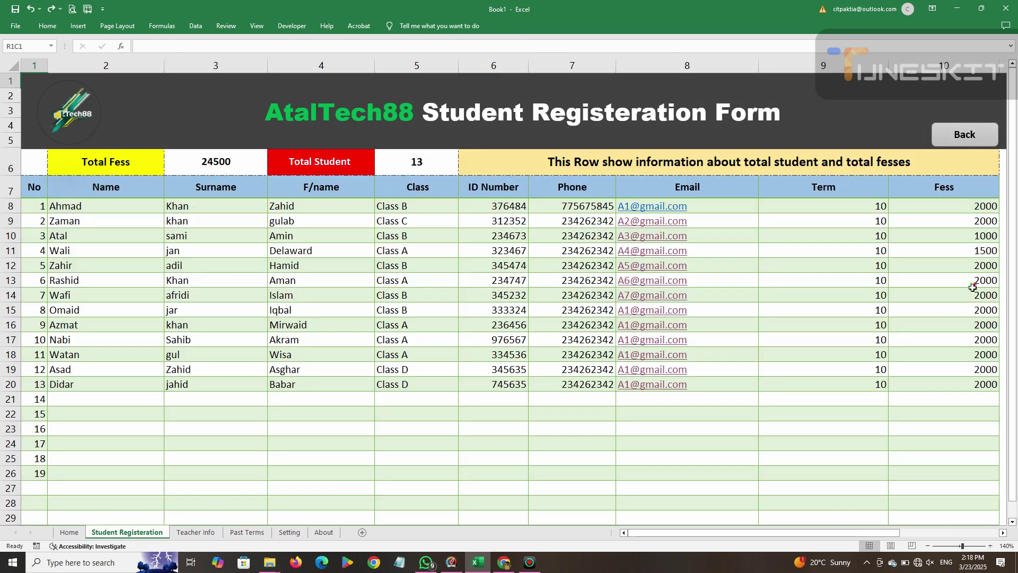
left_click(976, 207)
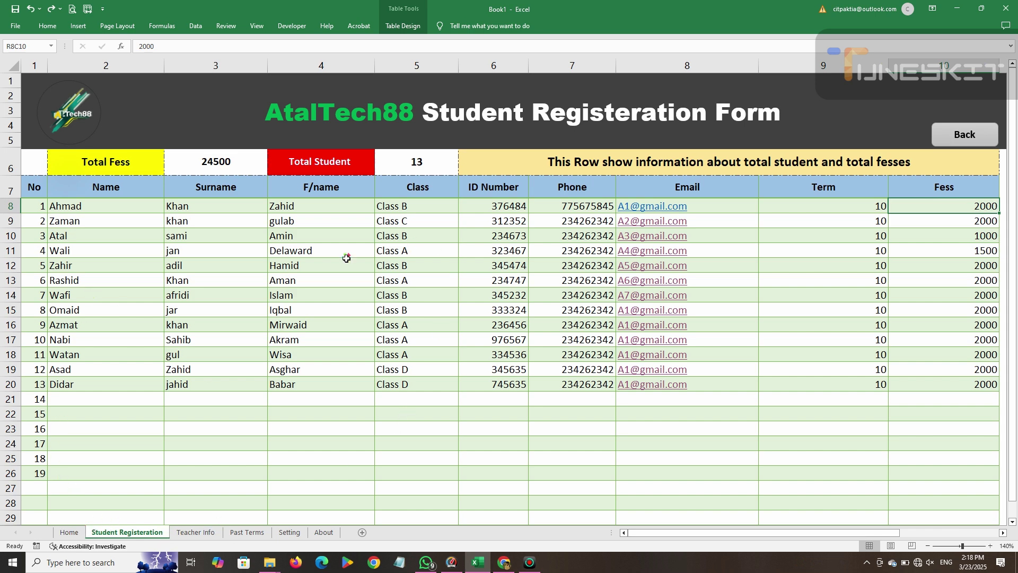
left_click(968, 135)
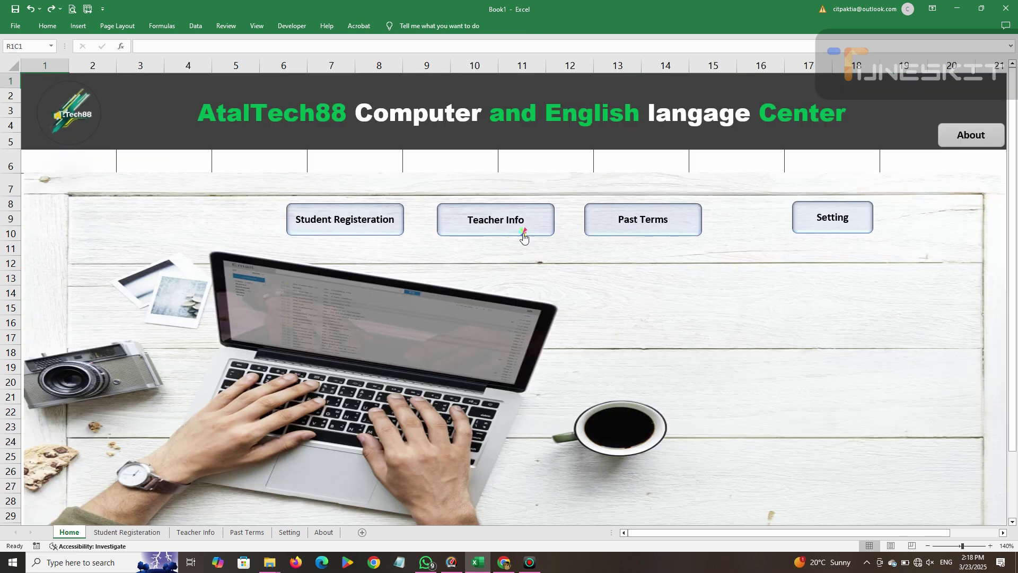
left_click(637, 224)
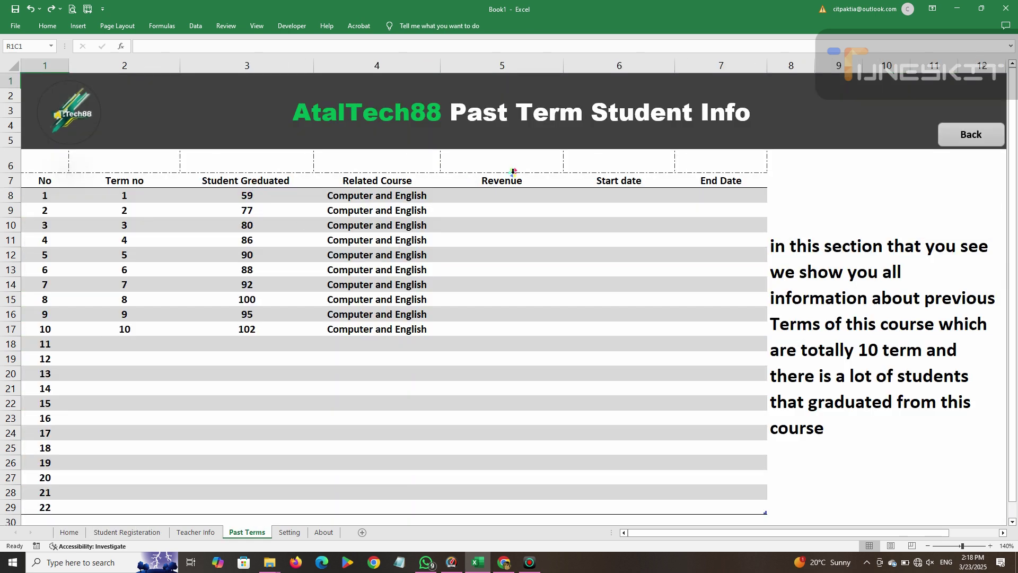
Enter =PRODUCT([@[Student Greduated ]]*2000) in the first Revenue cell to fill the column.
left_click(482, 195)
type("=")
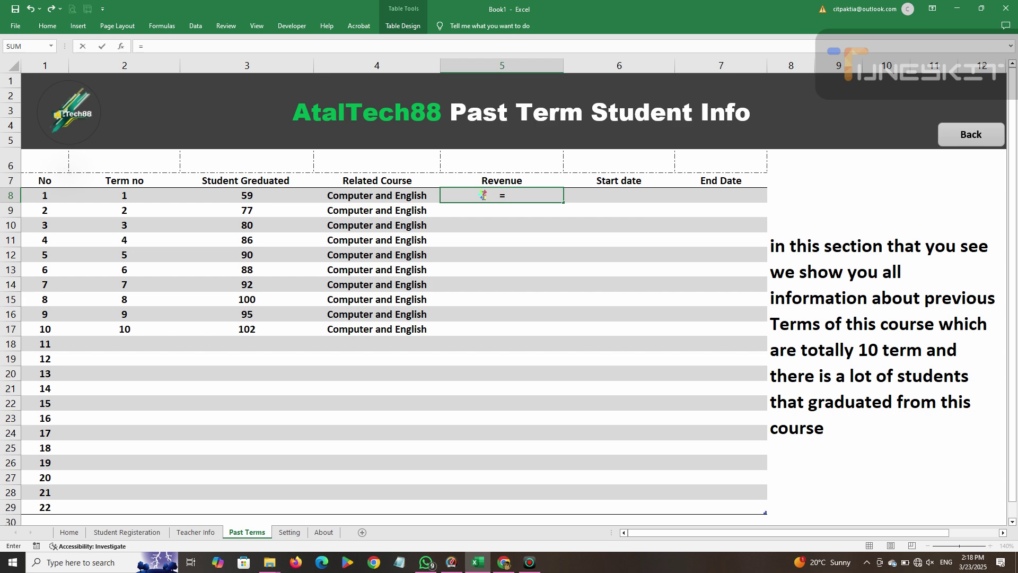
type("producr*")
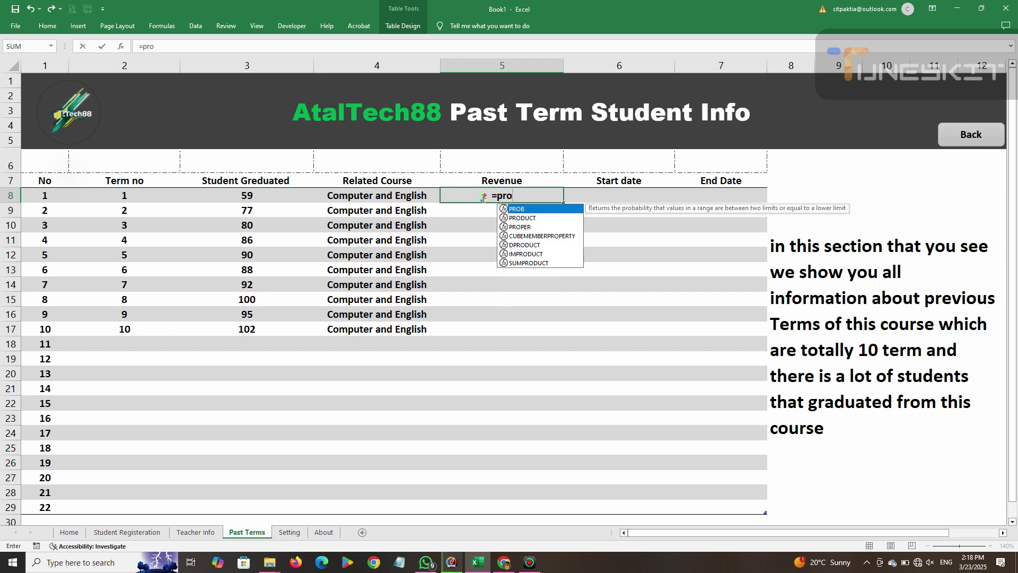
key("BackSpace")
key("BackSpace")
type("t*")
key("BackSpace")
type("(")
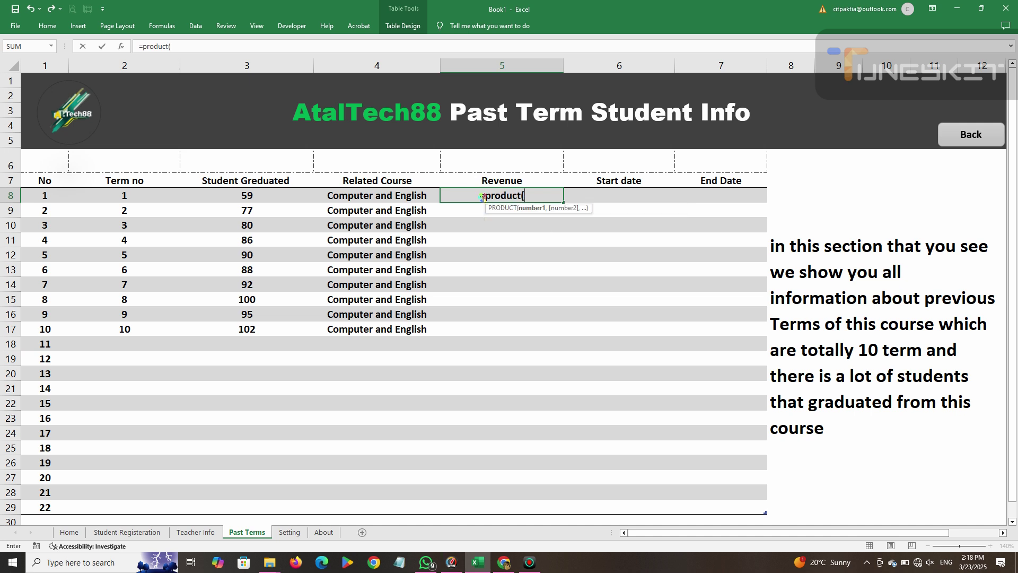
left_click(267, 196)
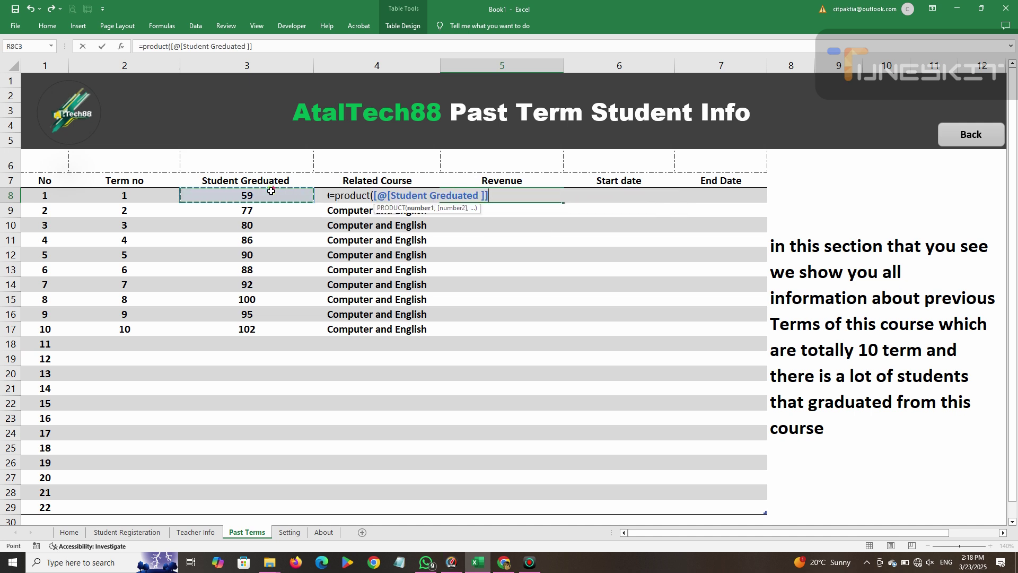
type("+")
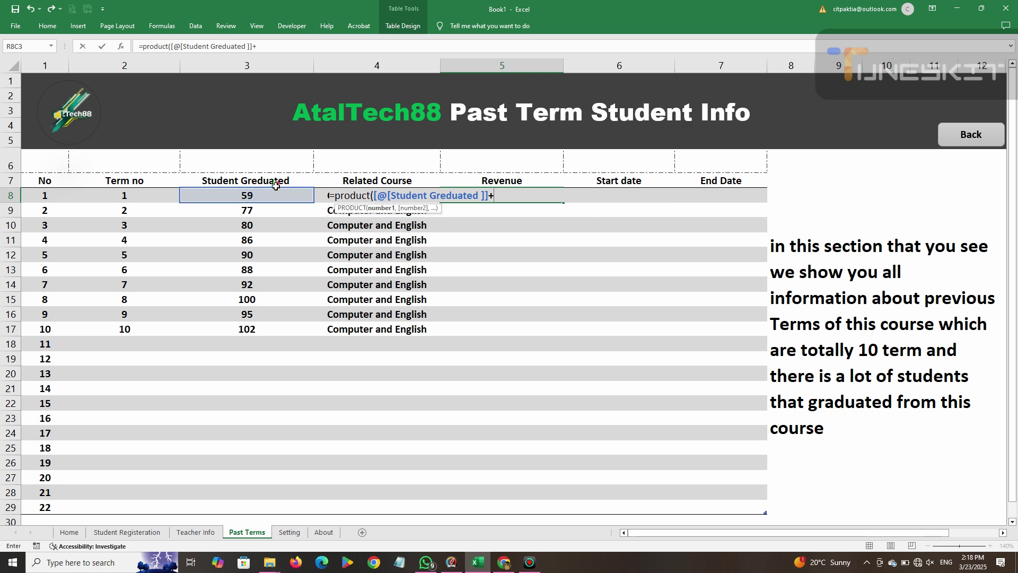
type("2")
key("BackSpace")
type("*")
type("-")
key("BackSpace")
type("000)")
key("Return")
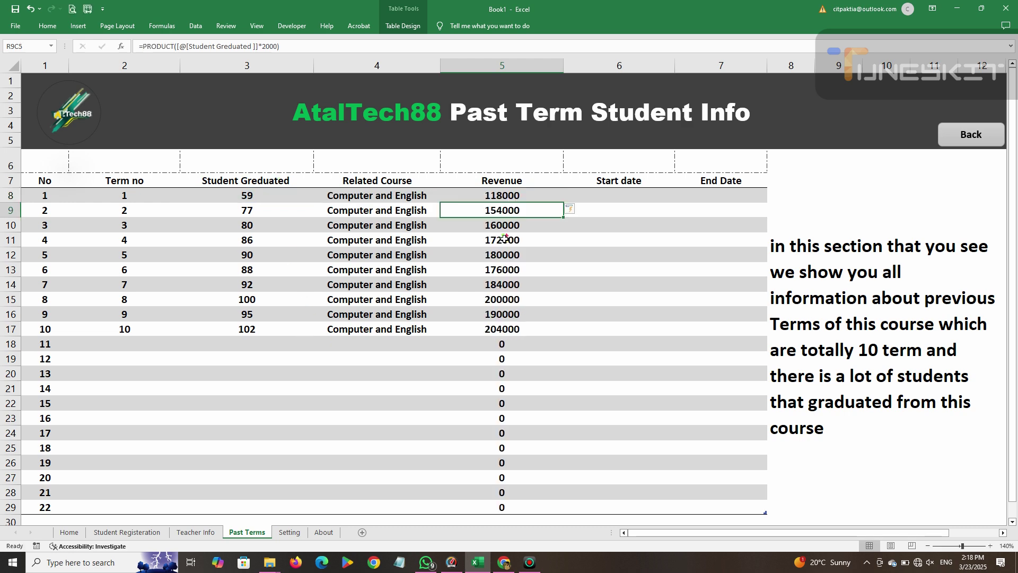
Check the first Revenue result against the term 2 and 3 graduate counts.
left_click(513, 197)
left_click(256, 209)
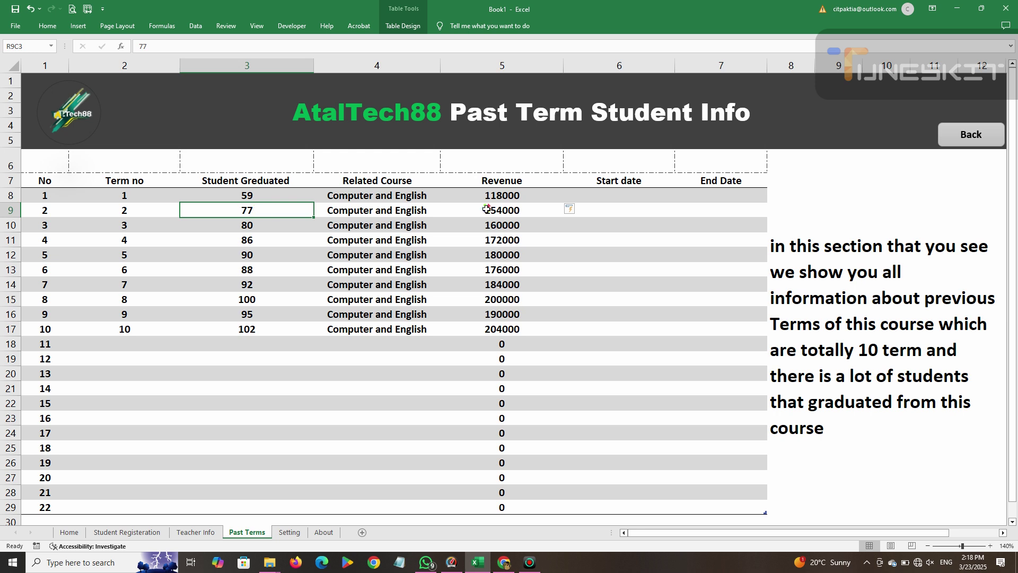
left_click(248, 225)
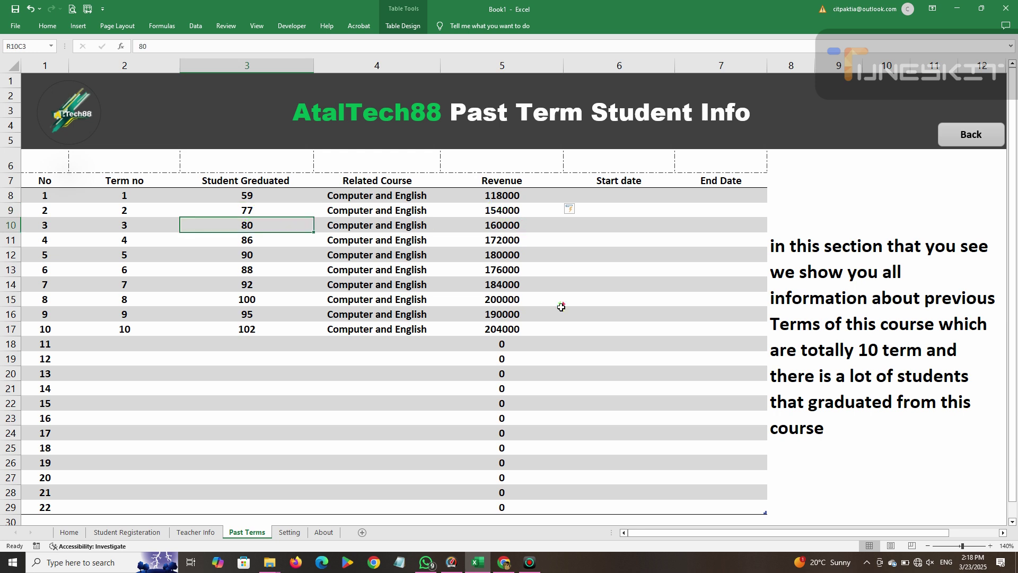
left_click(622, 191)
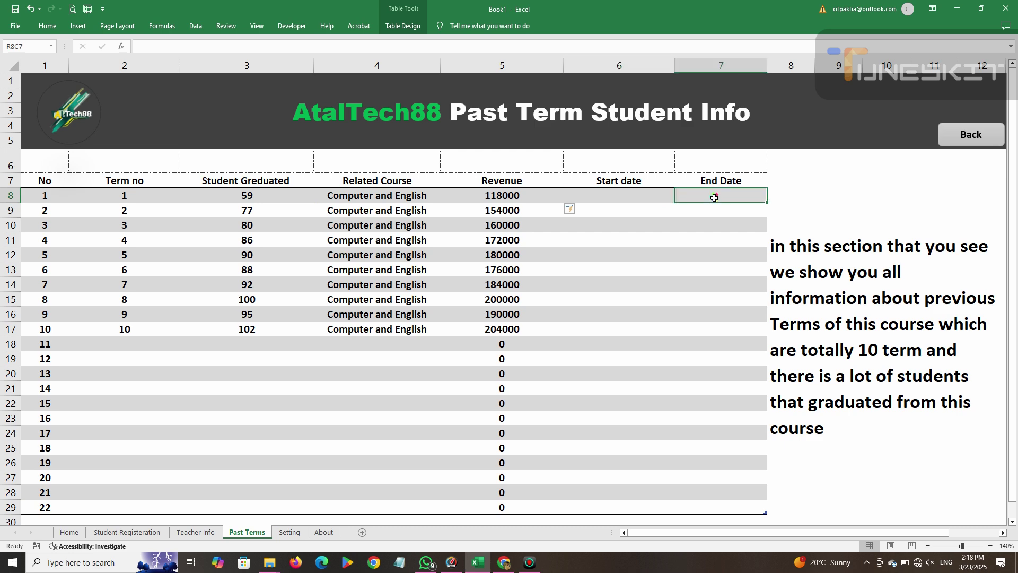
Enter 12/3/1019 in term 1's Start date cell.
left_click(642, 192)
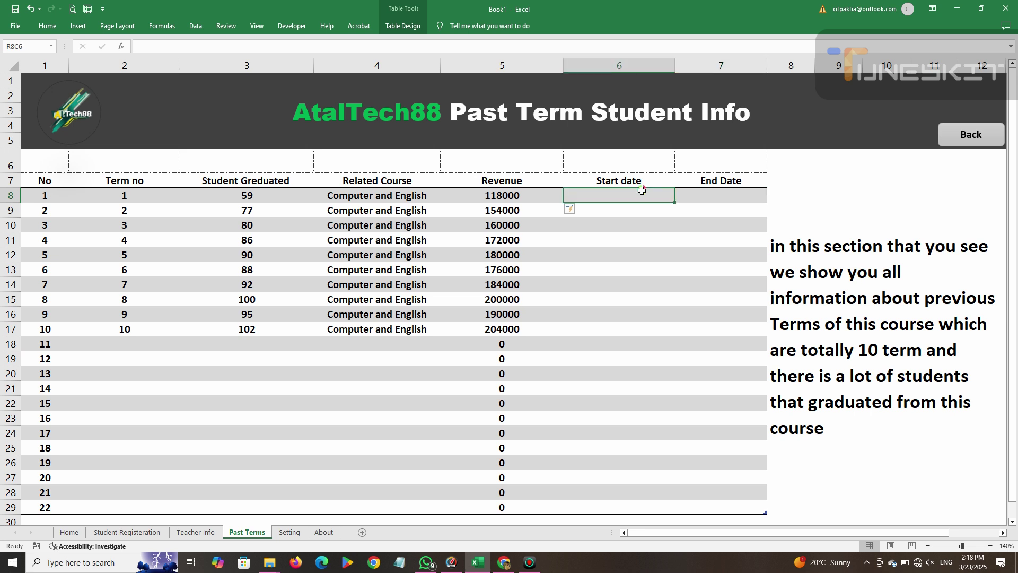
type("12/")
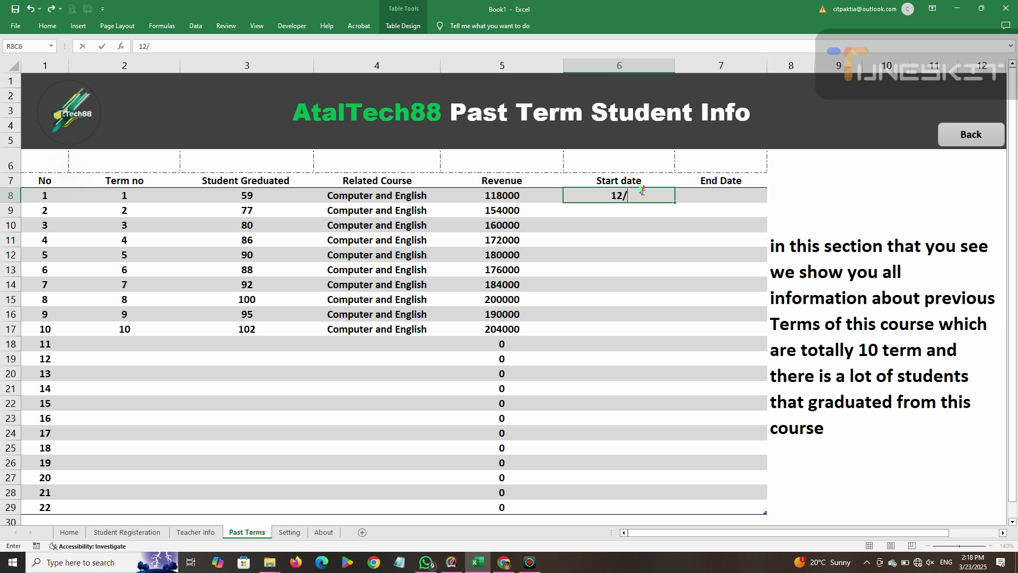
type("3/1019")
left_click(733, 196)
left_click(664, 197)
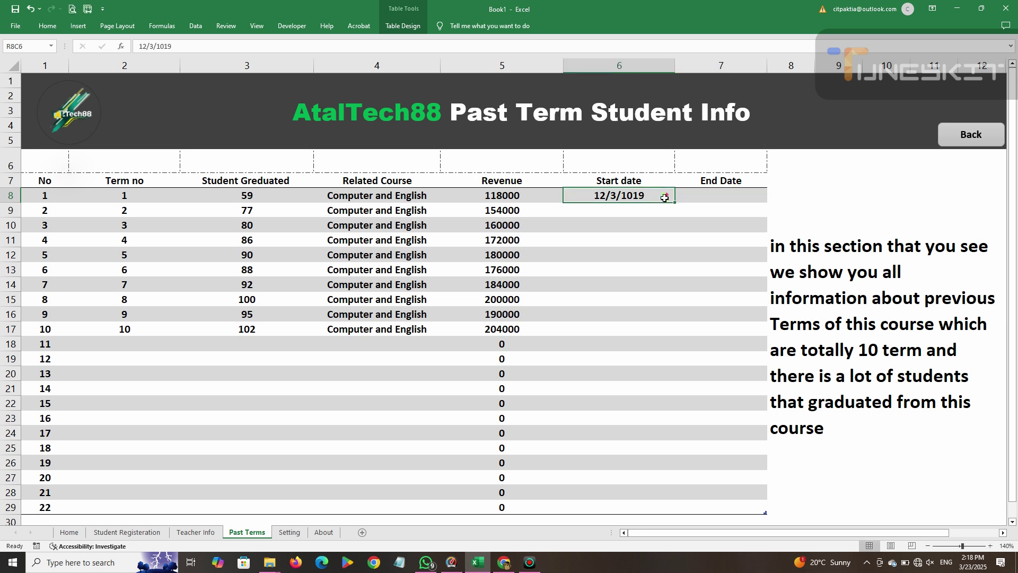
mouse_move(672, 202)
left_mouse_down()
mouse_move(677, 224)
mouse_move(671, 199)
left_mouse_up()
left_click(701, 196)
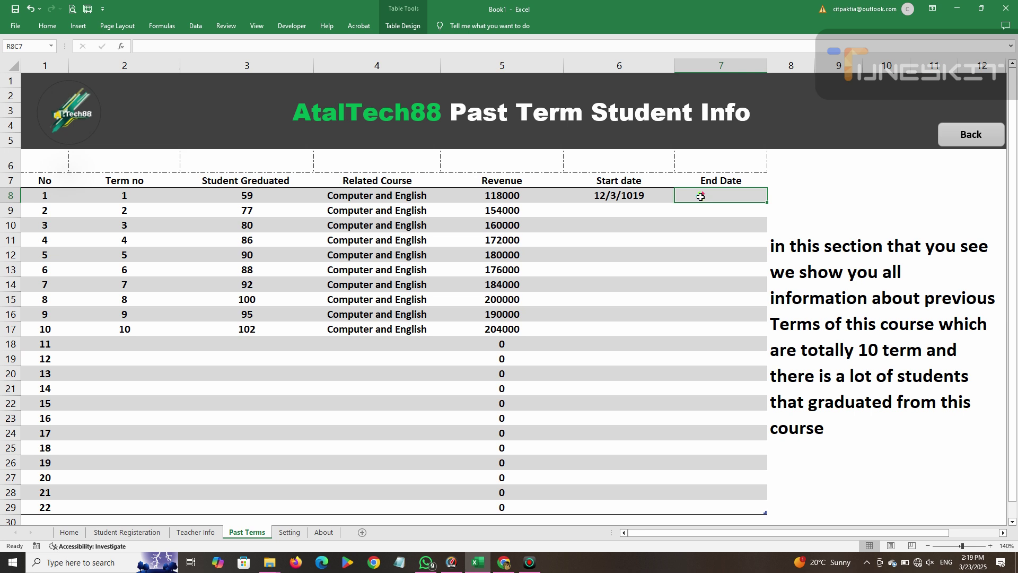
Enter 12/3/2020 as term 1's End Date and fill both date columns down to term 10.
type("12")
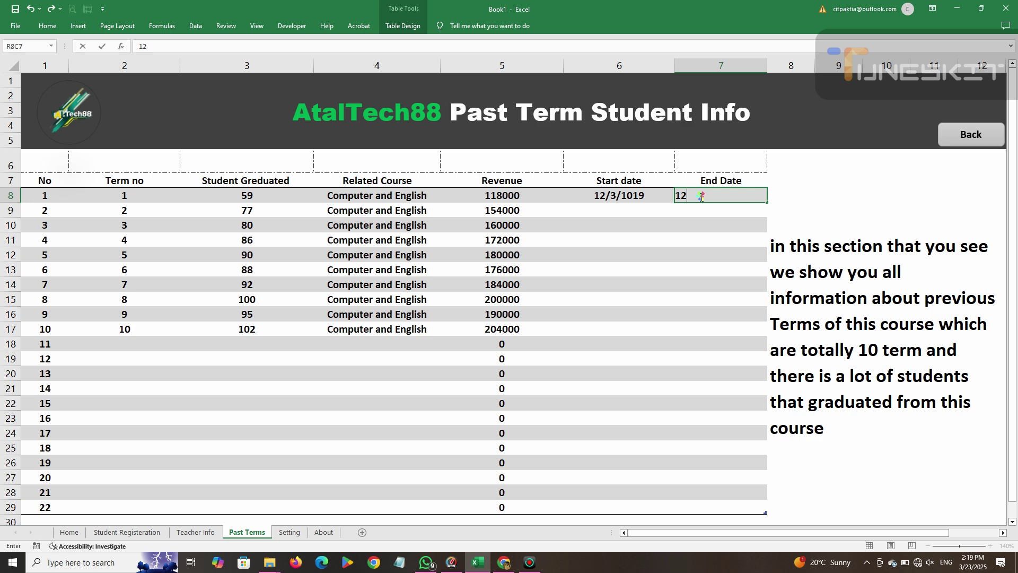
type("/3/2020")
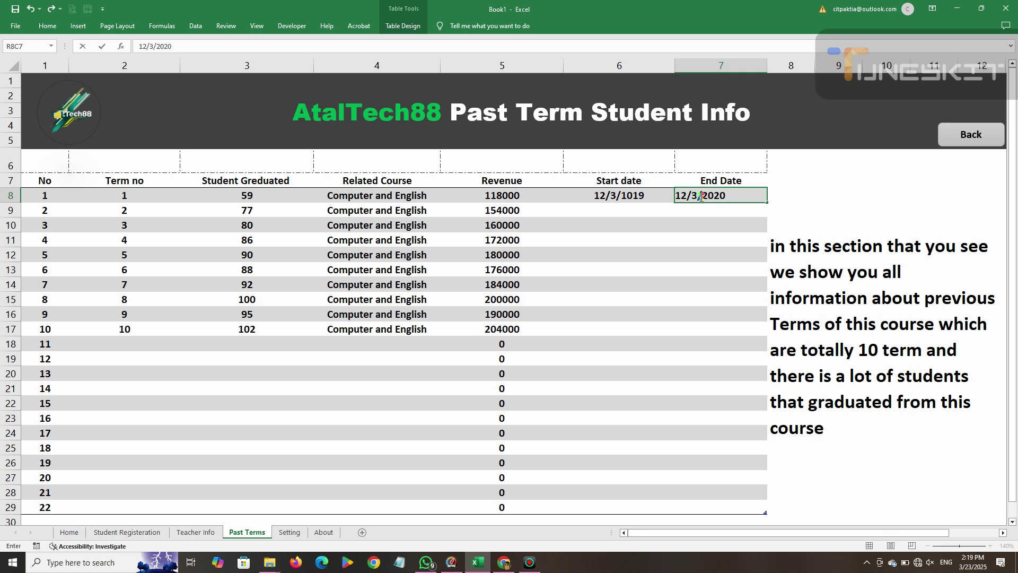
left_click(697, 210)
left_click(638, 184)
left_click(643, 195)
left_click_drag(673, 202, 660, 334)
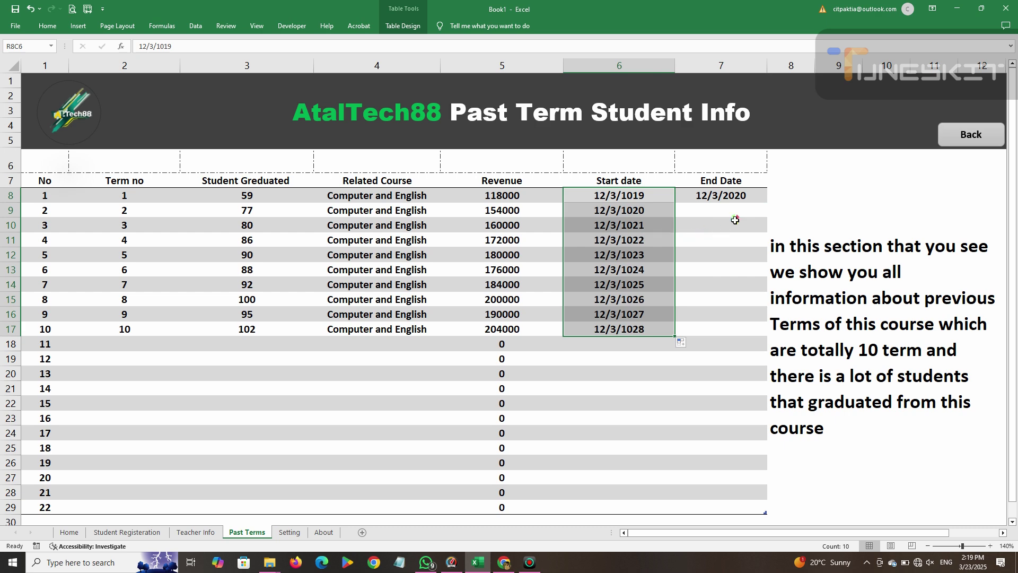
left_click(753, 200)
left_click_drag(767, 203, 765, 336)
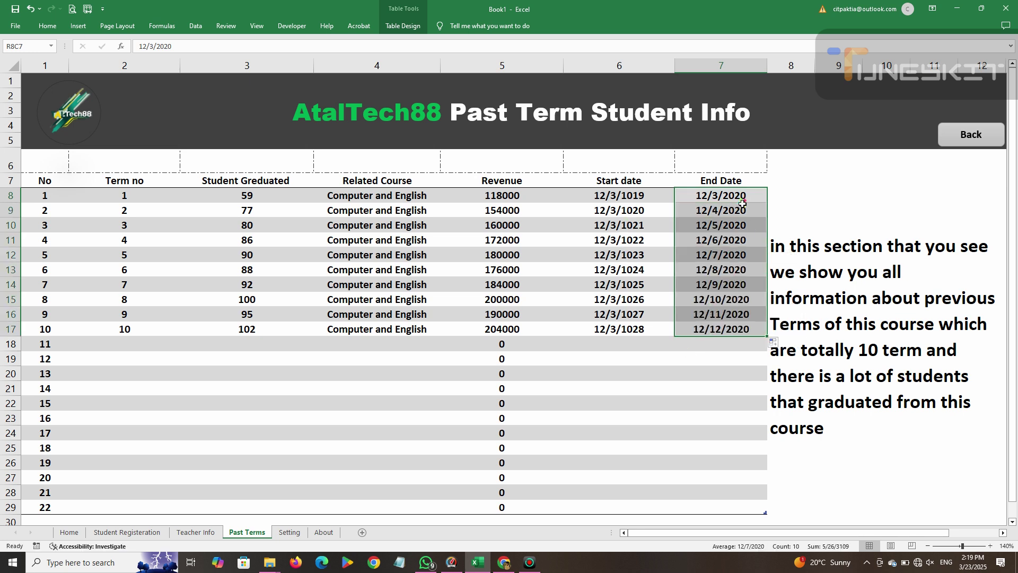
Change the End Dates for terms 2–5 to 12/4/2021, 12/5/2022, 12/6/2023 and 12/7/2024.
double_click(744, 212)
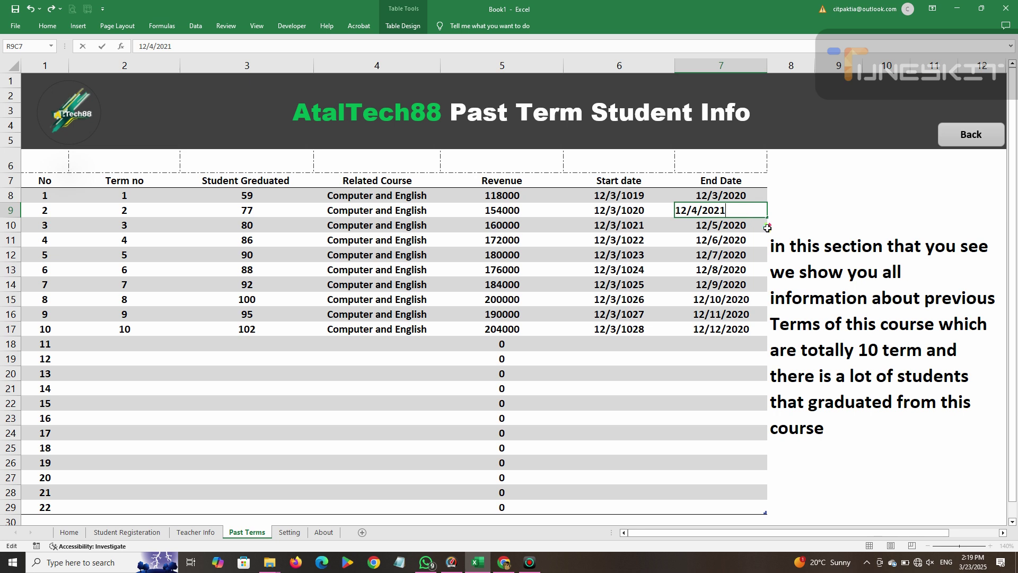
left_click(753, 228)
double_click(753, 226)
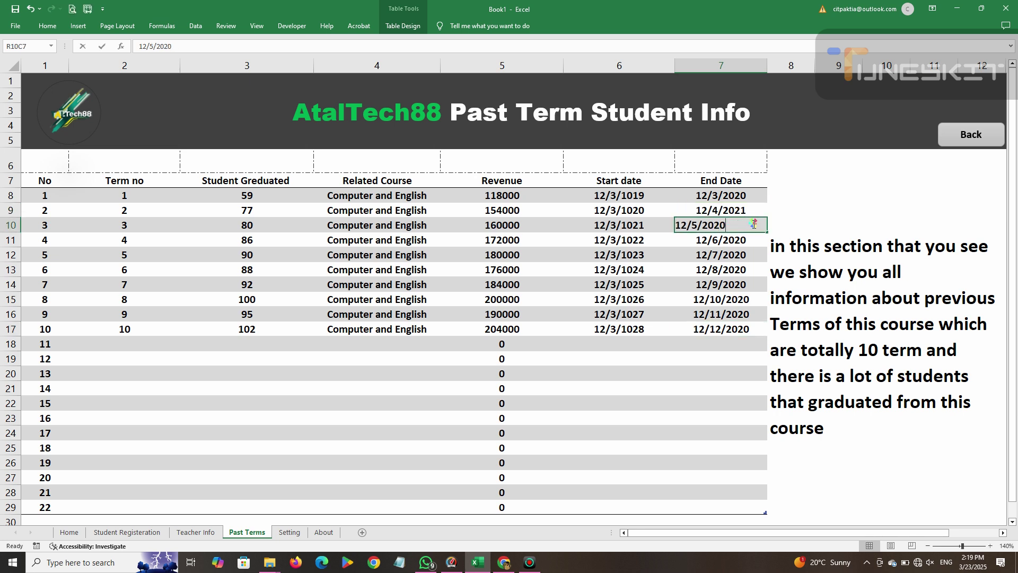
left_click(754, 243)
double_click(754, 242)
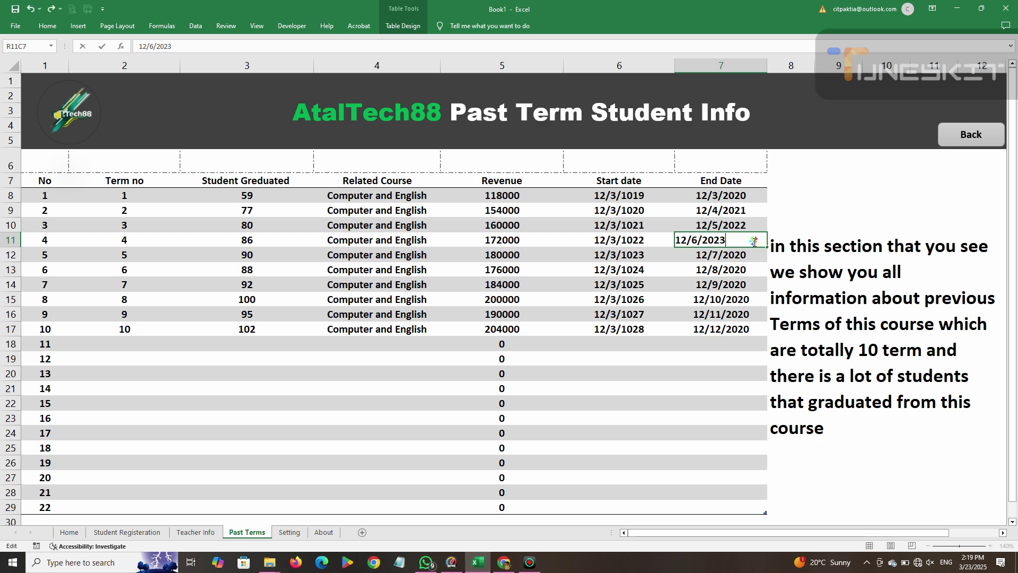
left_click(752, 257)
key("ctrl+Down")
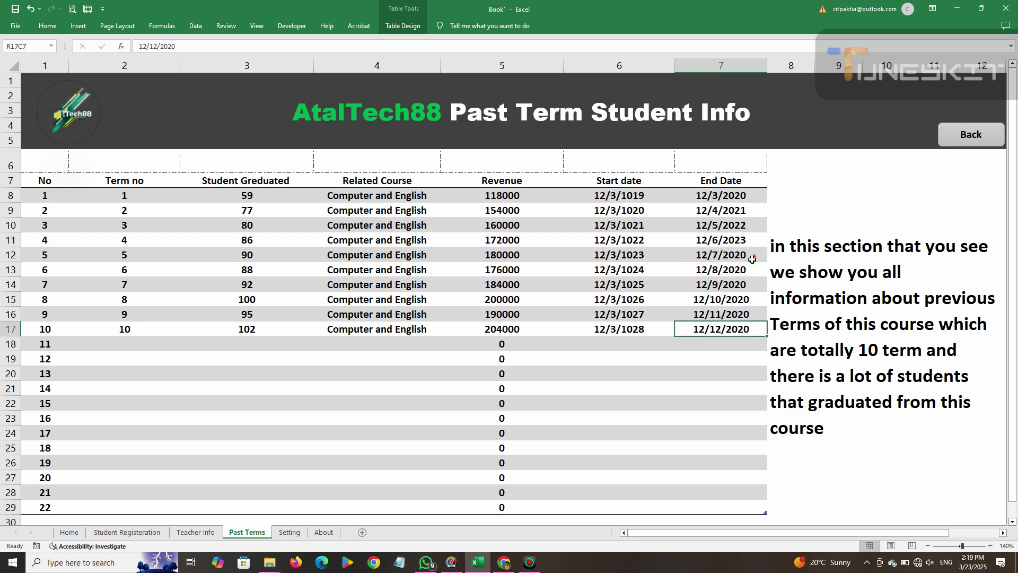
left_click(752, 258)
double_click(751, 255)
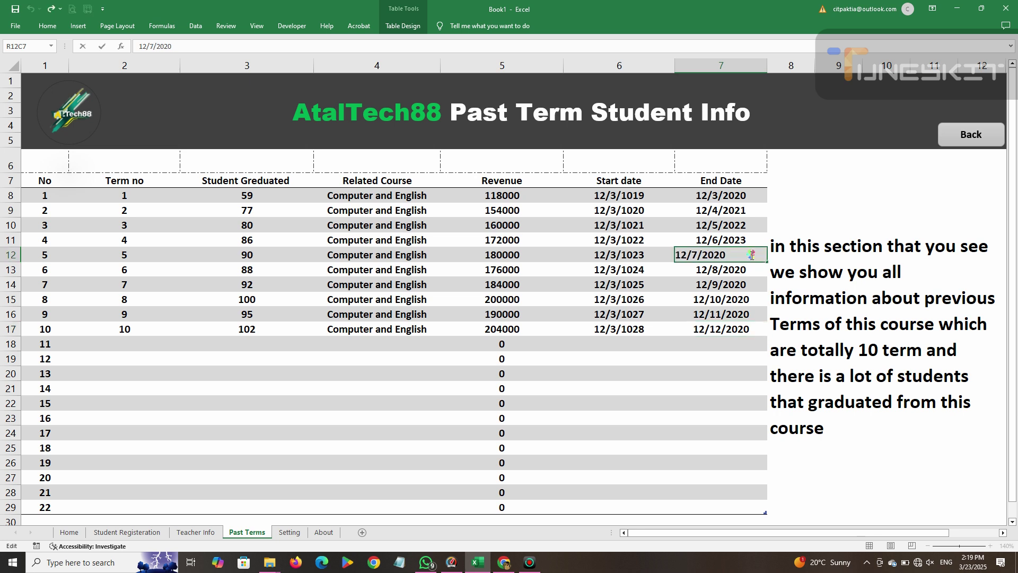
left_click(760, 297)
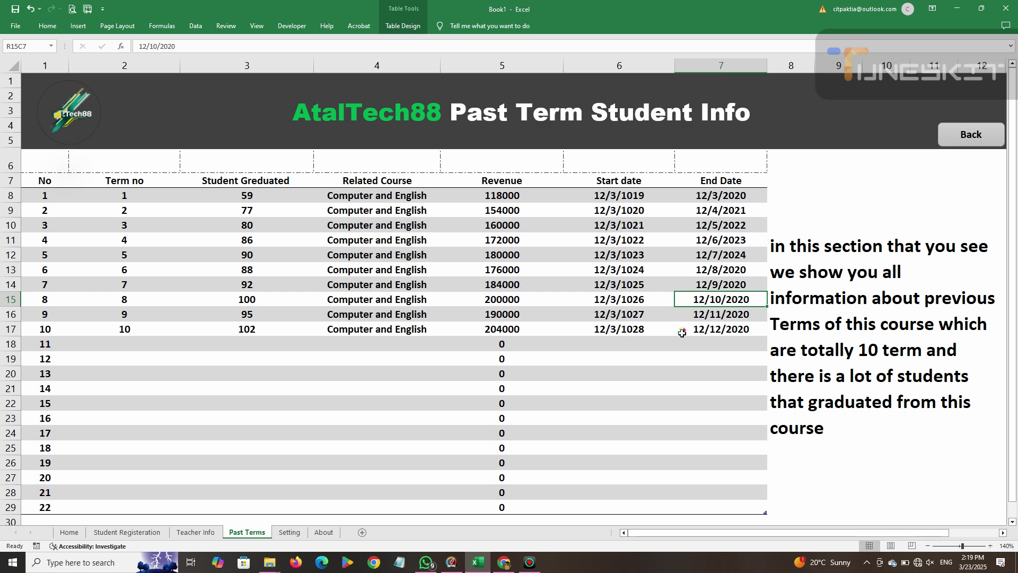
Change the End Dates for terms 6–10 to years 2025 through 2029, ending at 12/12/2029.
double_click(755, 269)
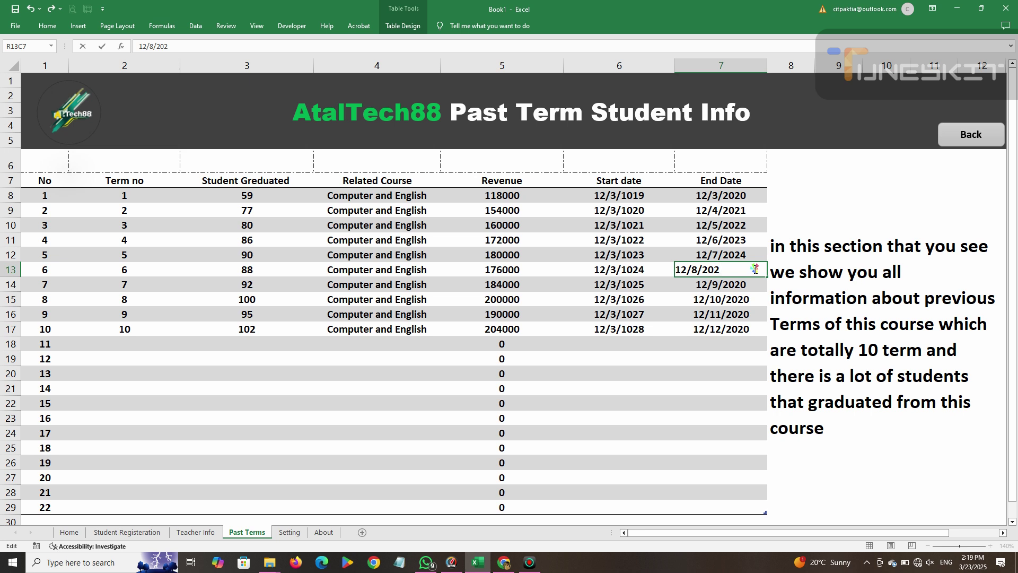
left_click(738, 358)
double_click(757, 286)
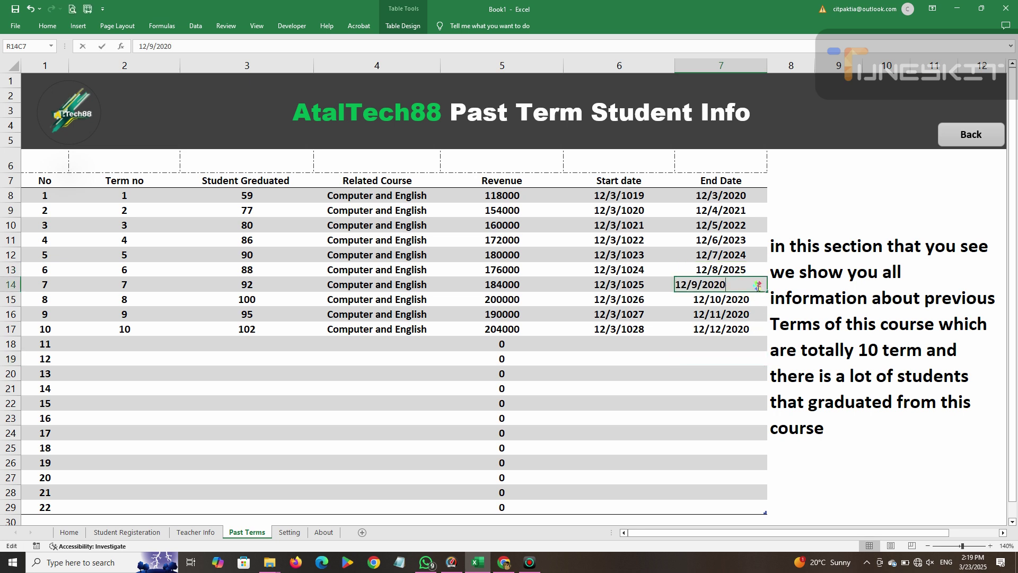
key("BackSpace")
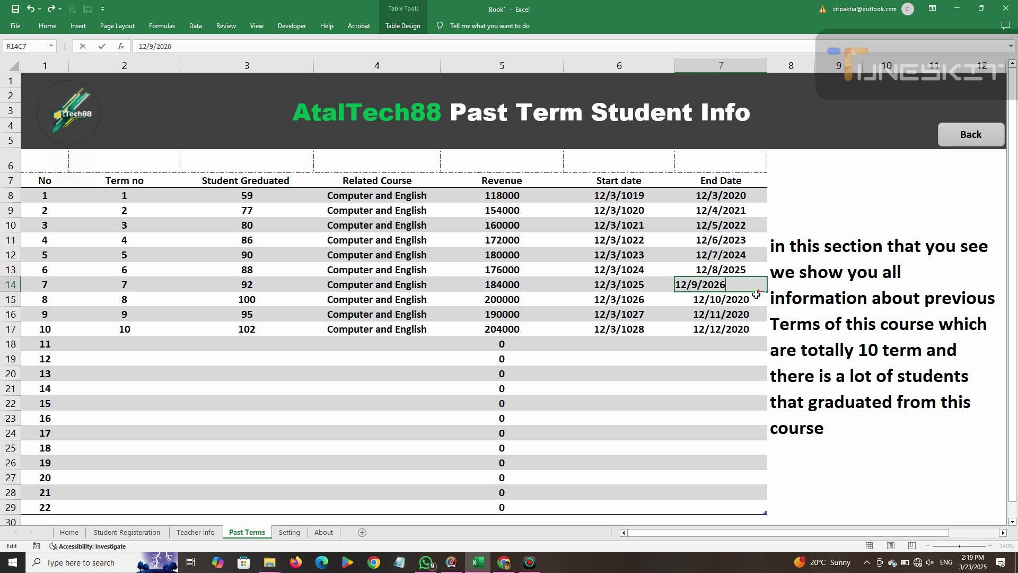
double_click(756, 295)
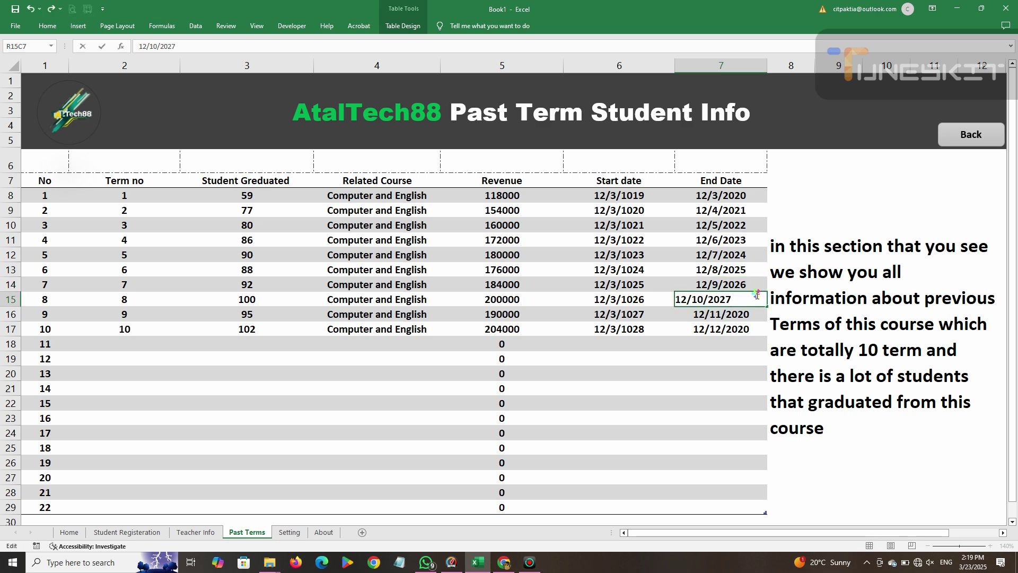
type("7")
double_click(753, 315)
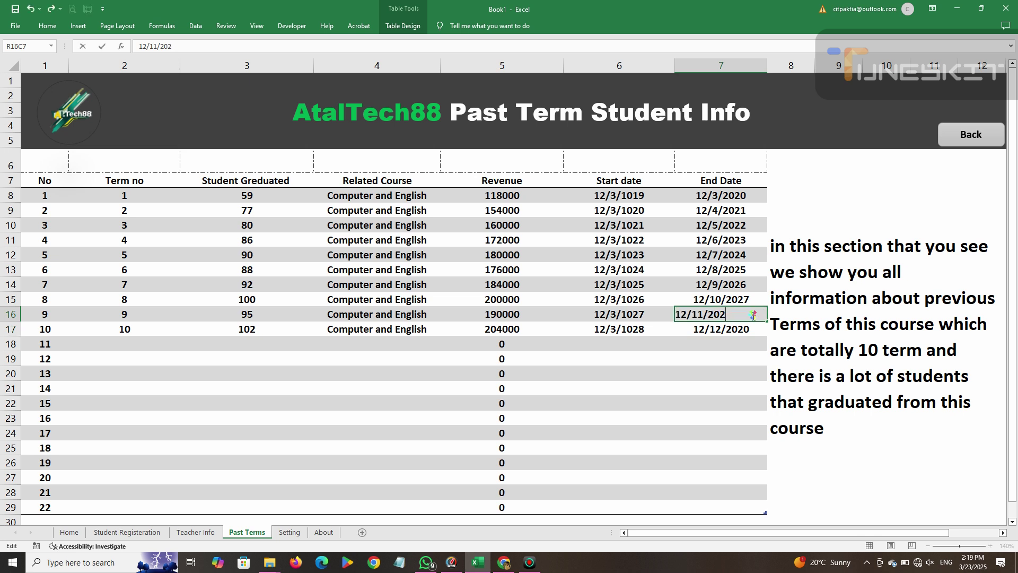
type("8")
double_click(753, 328)
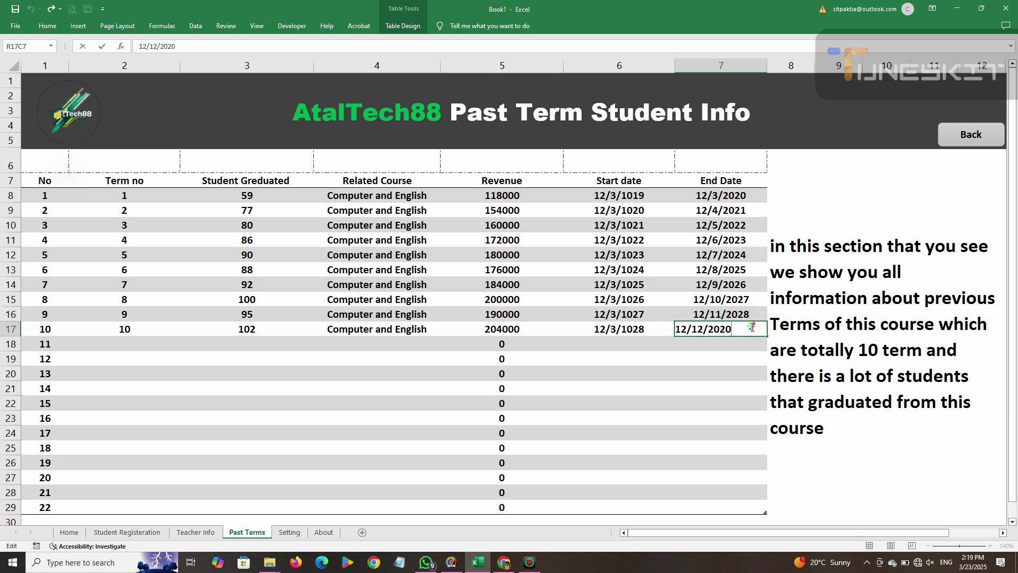
type("9")
left_click(725, 376)
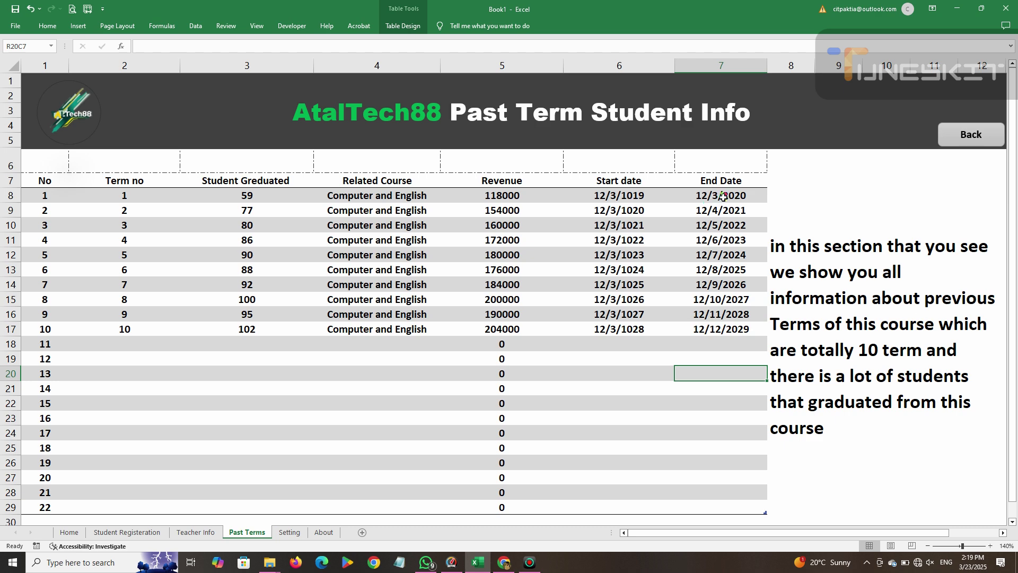
Check the Revenue formula result in row 19.
left_click(633, 435)
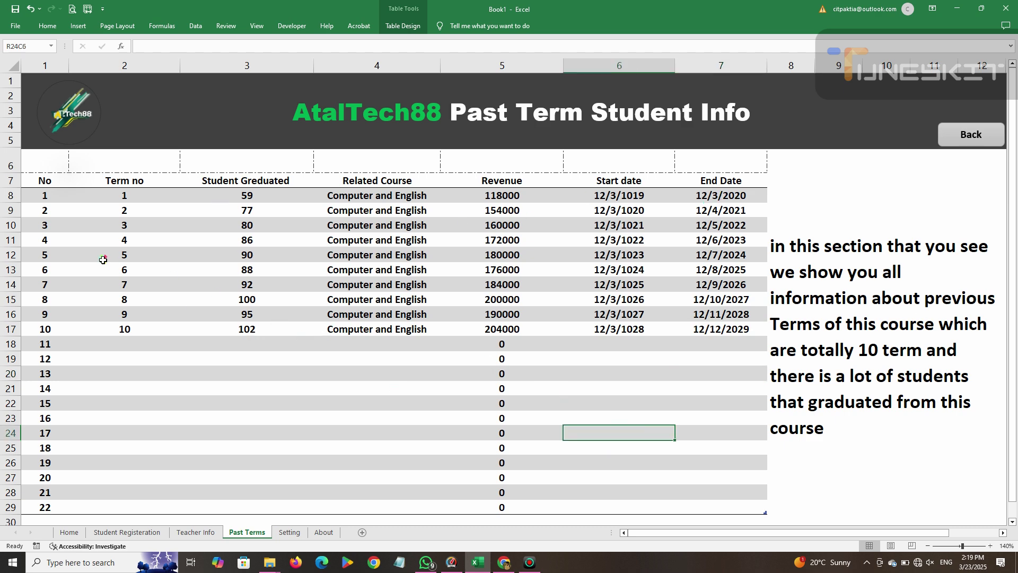
left_click(98, 342)
left_click(200, 342)
left_click(513, 357)
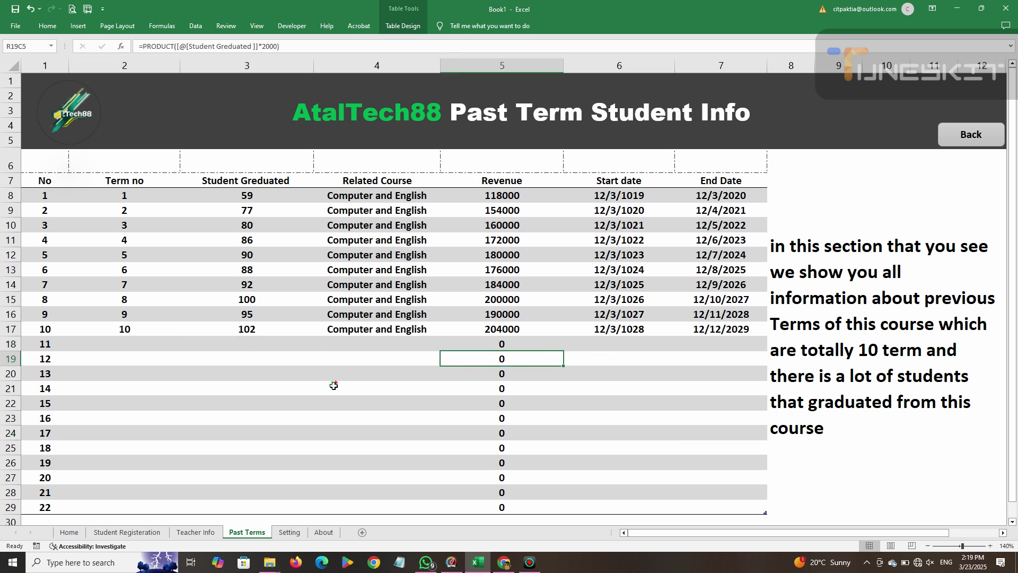
Merge the two row-6 cells above No and Term no into one cell.
left_click(41, 159)
left_click_drag(92, 159, 41, 159)
left_click(51, 27)
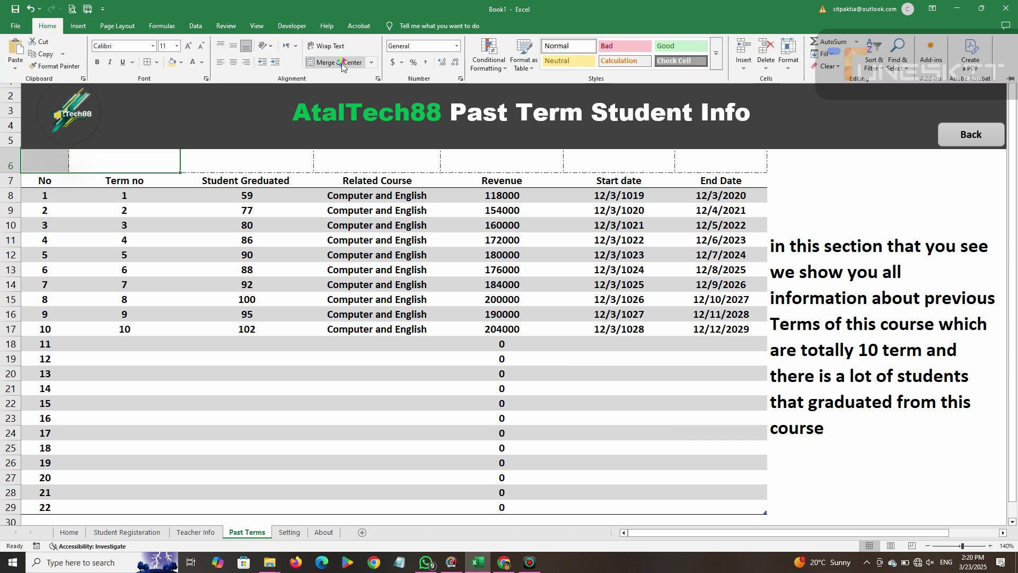
left_click(334, 62)
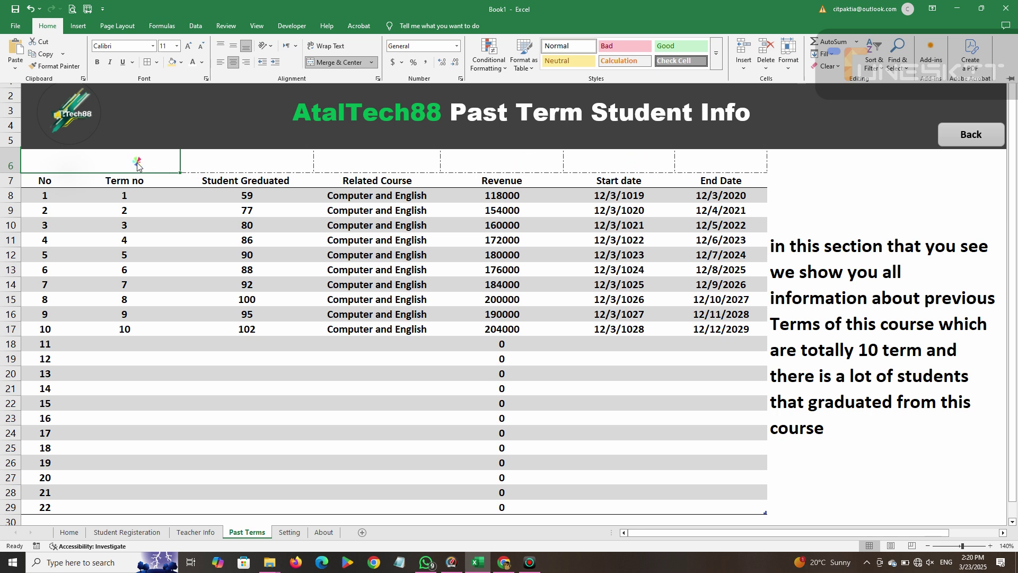
Enter =SUBTOTAL(3, Term no range) in the merged cell, then clear it again.
type("=")
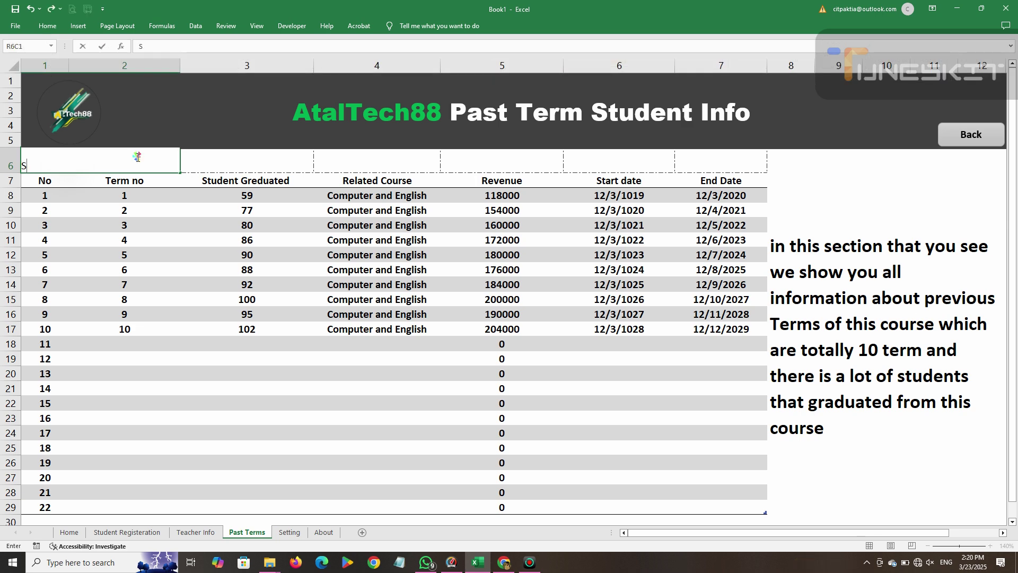
type("subtotoal")
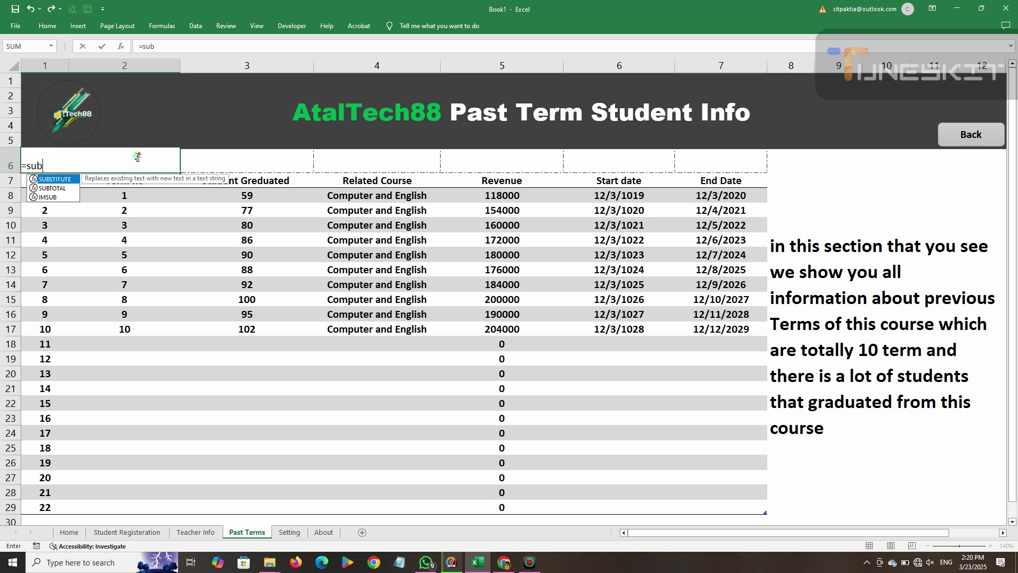
key("BackSpace")
key("BackSpace")
key("BackSpace")
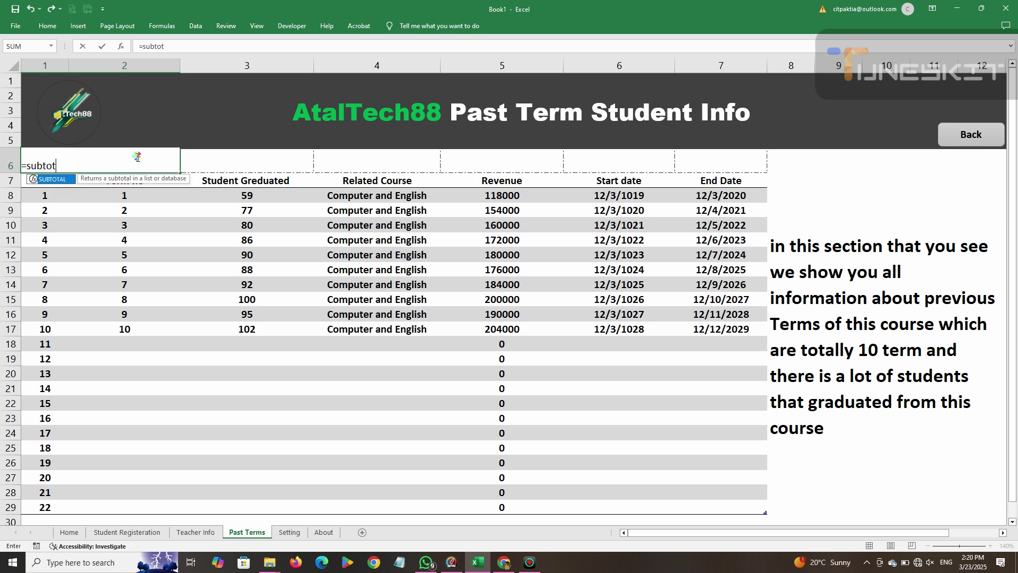
type("al(")
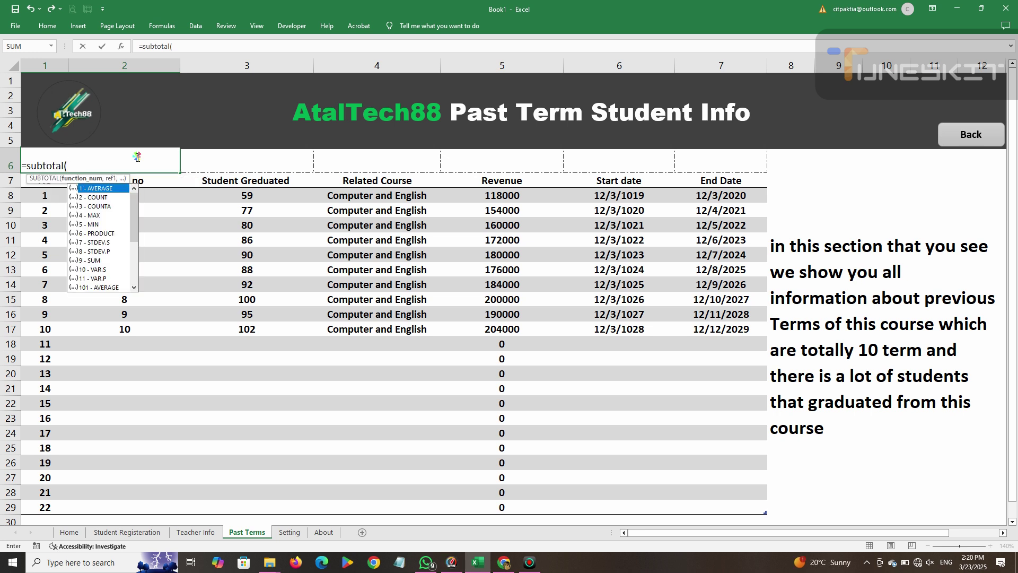
double_click(103, 208)
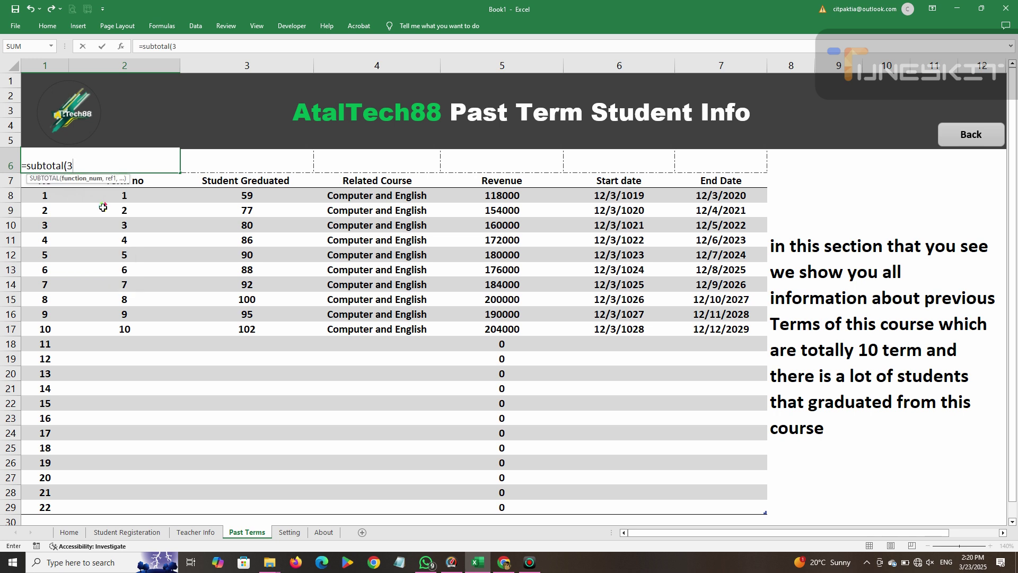
type(",")
left_click_drag(132, 202, 154, 486)
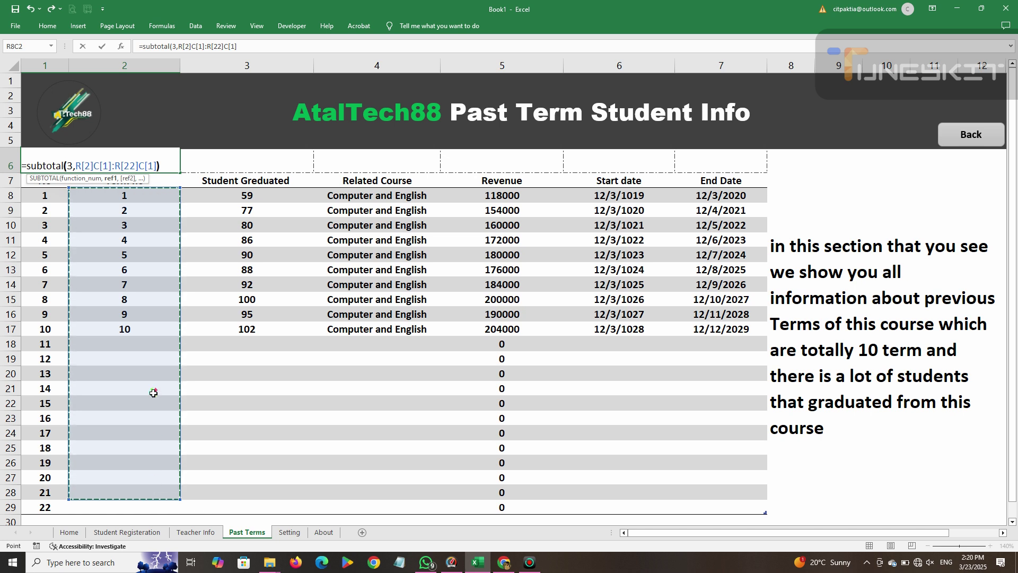
type(")")
key("Return")
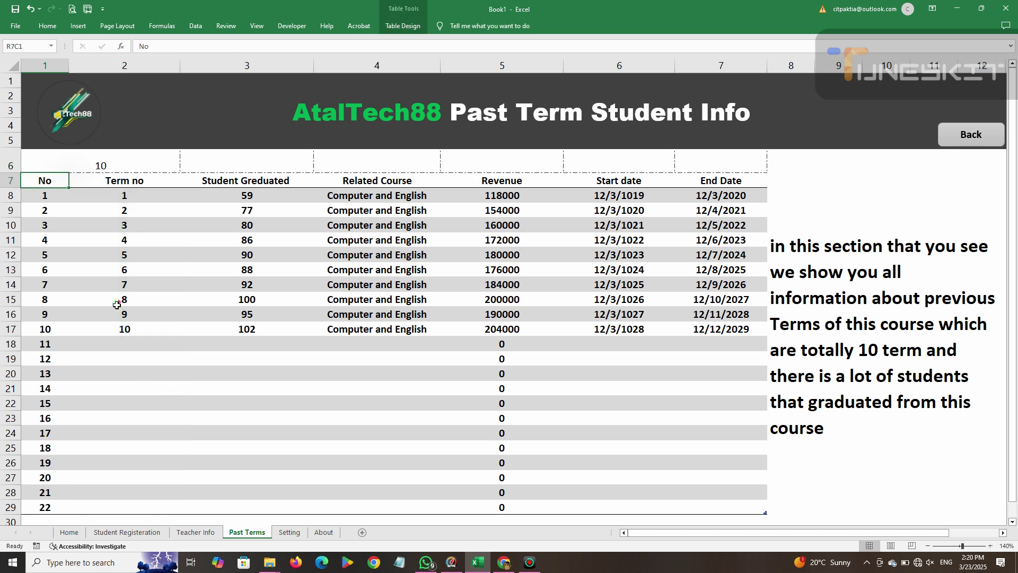
key("Up")
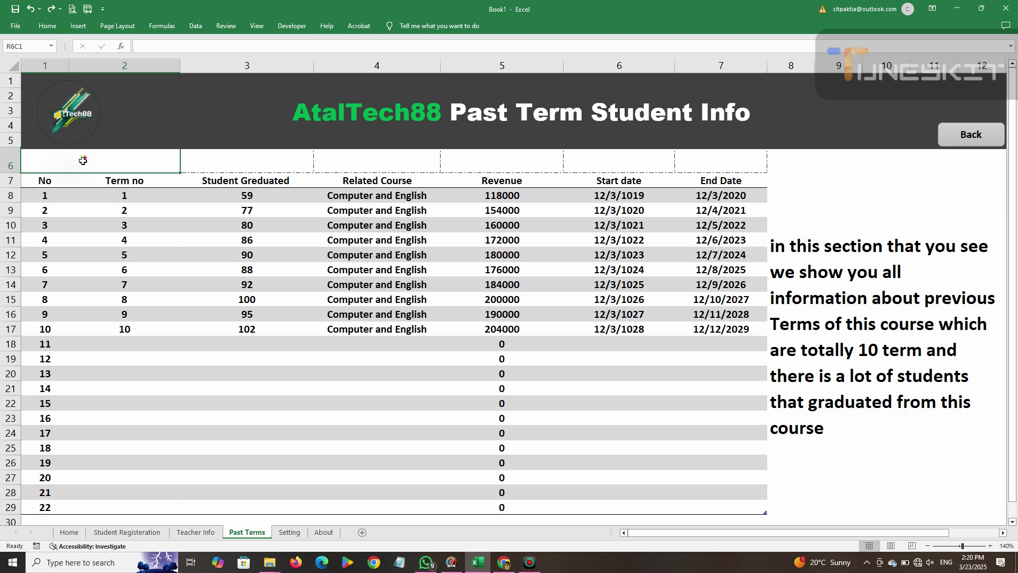
key("BackSpace")
Label the merged cell Total Terms and enter =SUBTOTAL(3, Term no column) beside it, showing 10.
type("Total Terms")
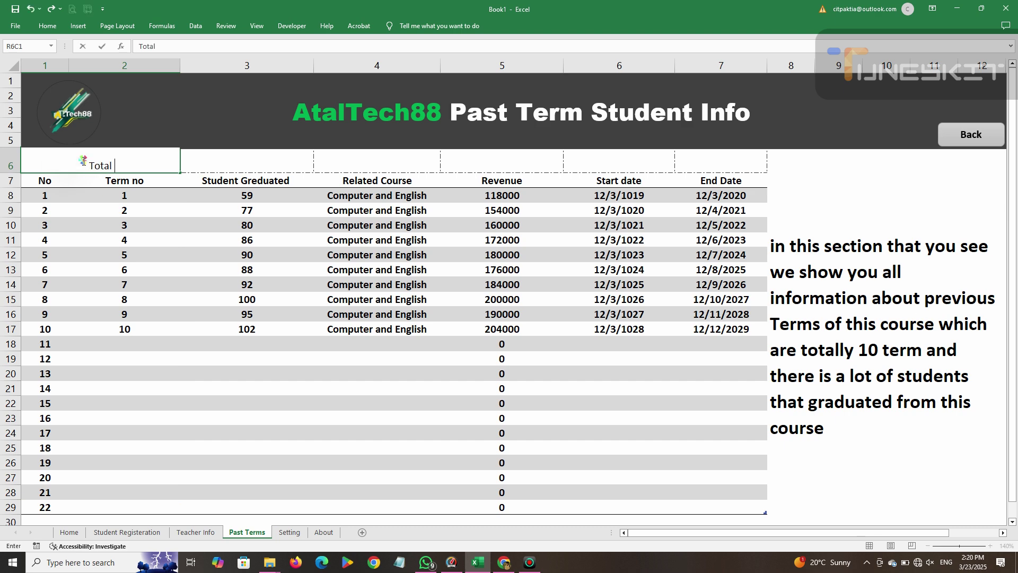
left_click(224, 154)
type("subt")
key("BackSpace")
key("BackSpace")
key("BackSpace")
key("BackSpace")
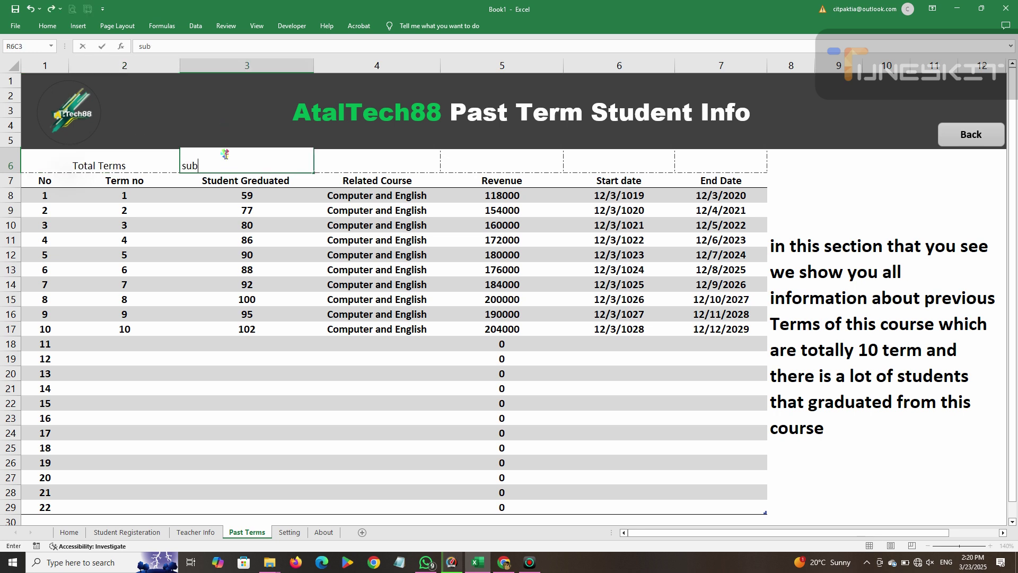
type("-su")
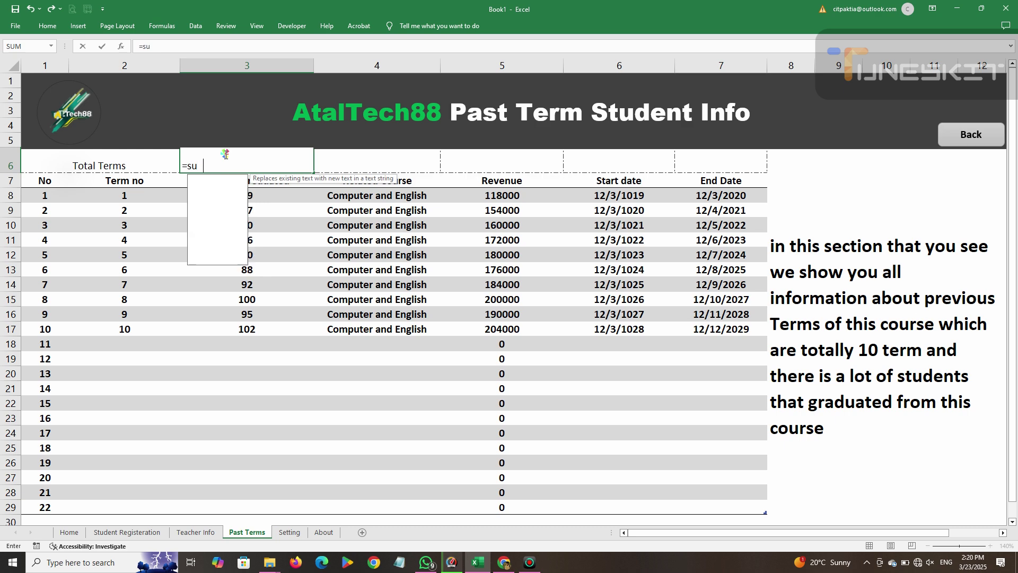
type("btotal(3")
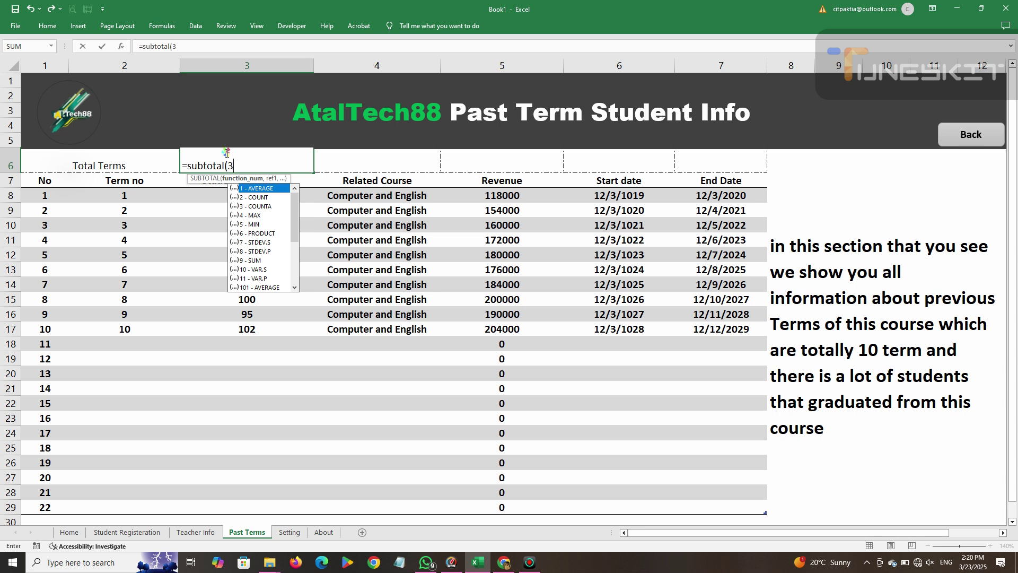
type(",")
left_click_drag(158, 201, 154, 517)
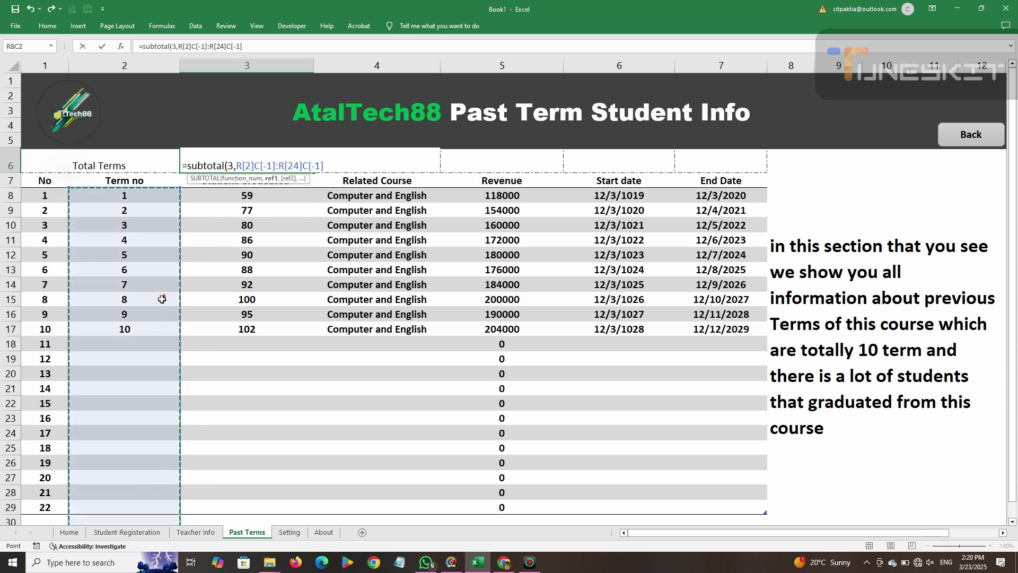
type(")")
key("Return")
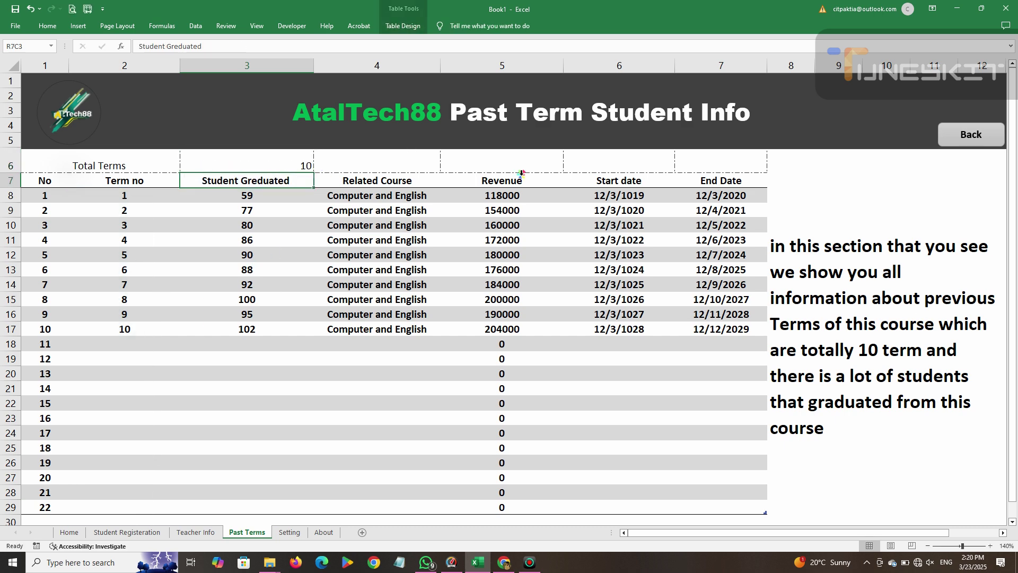
left_click(368, 160)
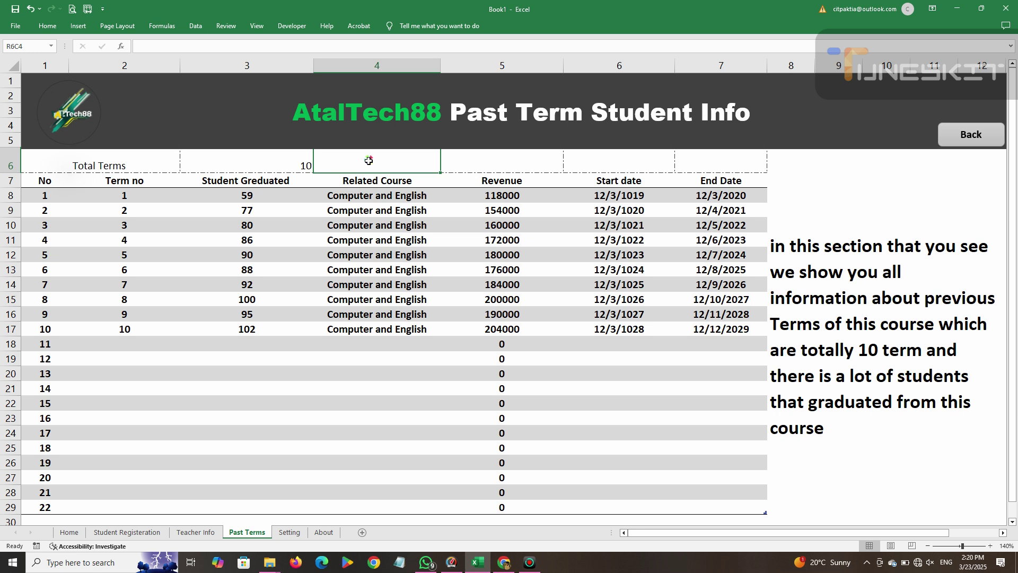
Type Total Revenue and enter =SUBTOTAL(9, Revenue column) beside it, giving 1738000.
type("Total Revn")
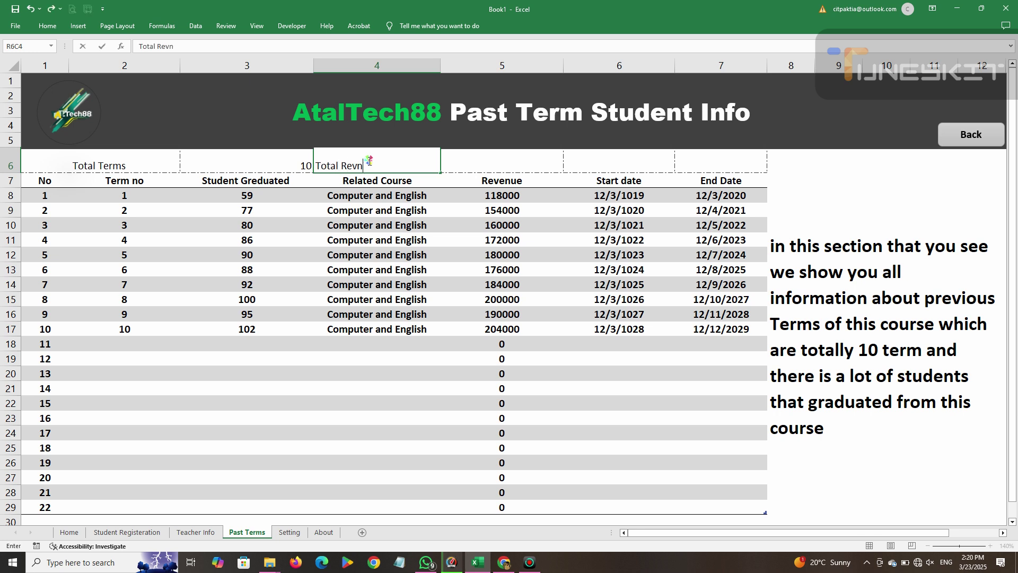
key("BackSpace")
type("enye")
left_click(480, 160)
type("=Sub")
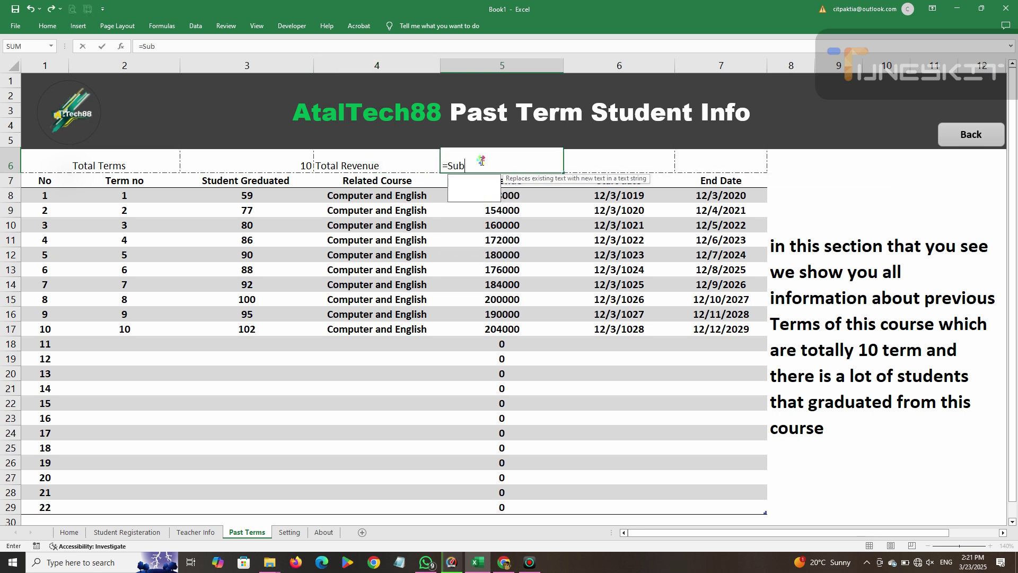
type("total")
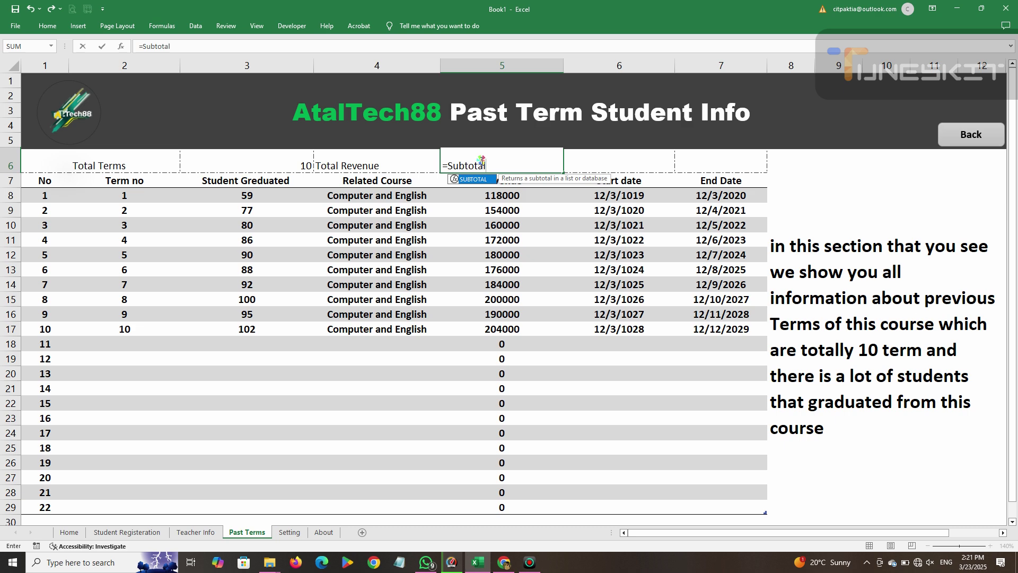
type("(")
type("sum")
key("BackSpace")
key("BackSpace")
key("BackSpace")
type("9,")
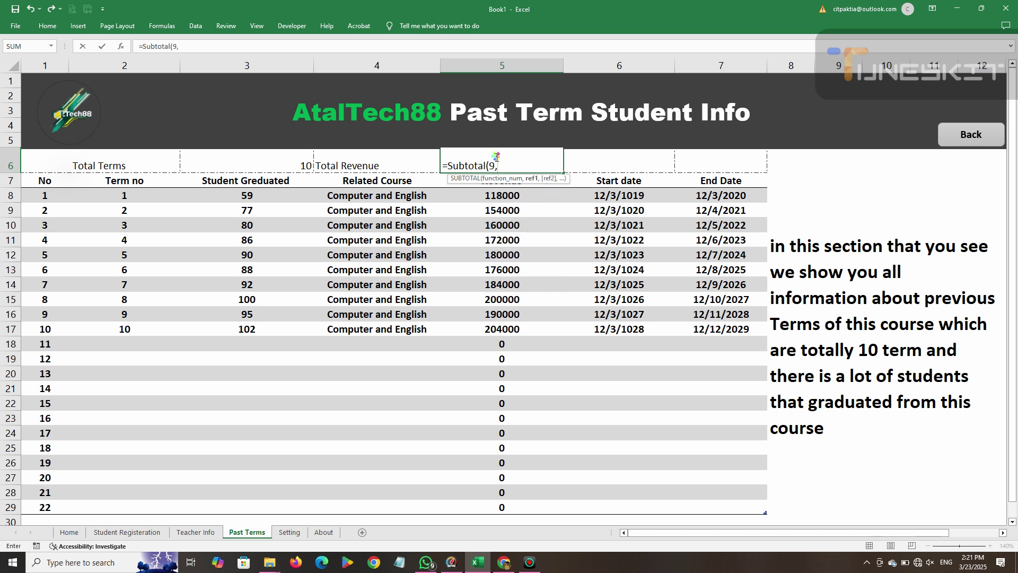
left_click_drag(517, 196, 517, 507)
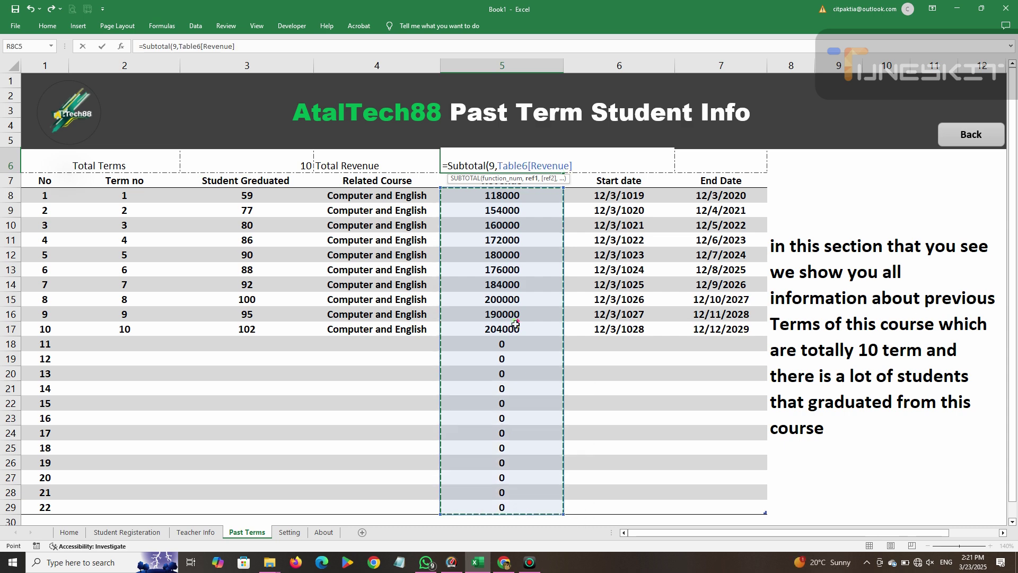
type(")")
key("ctrl+Return")
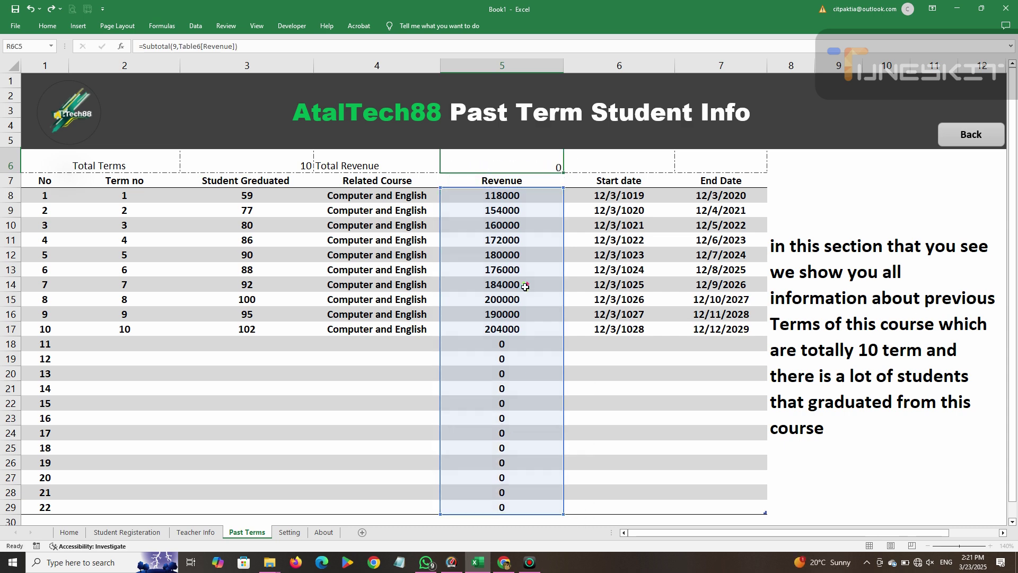
left_click(84, 164)
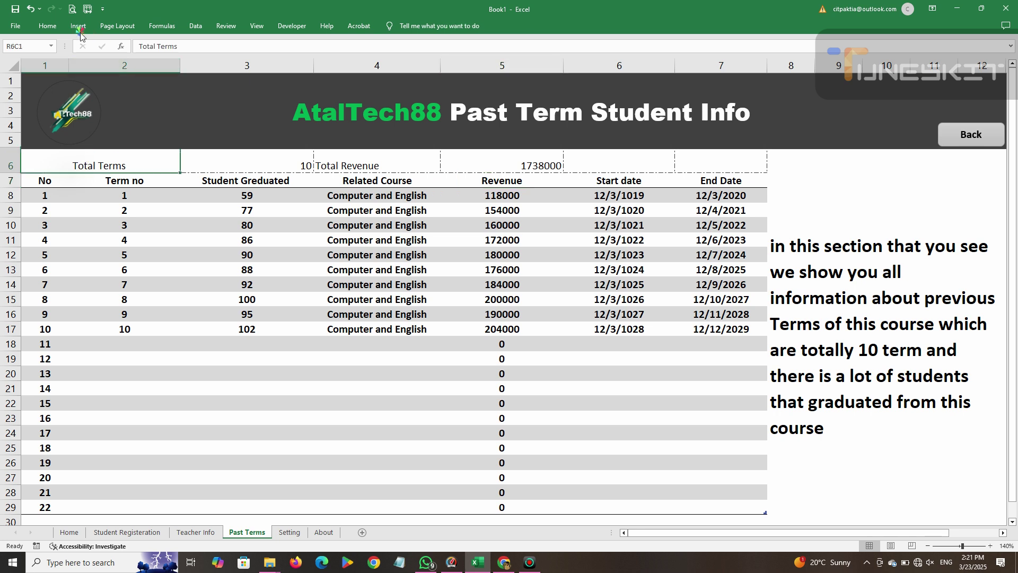
Give the Total Terms label a bright yellow fill with bold, centred, size-14 text.
left_click(47, 25)
left_click(173, 63)
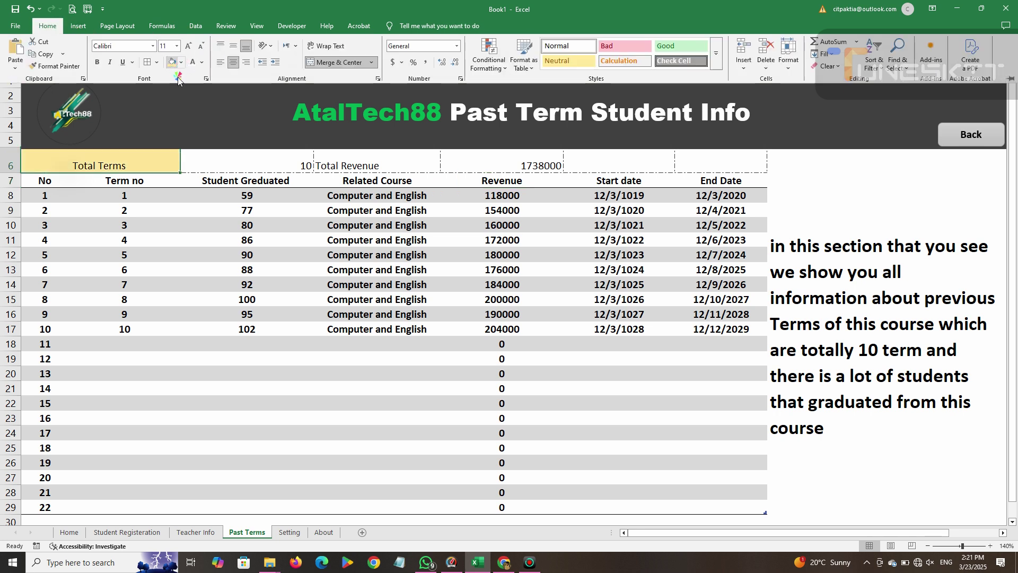
left_click(181, 62)
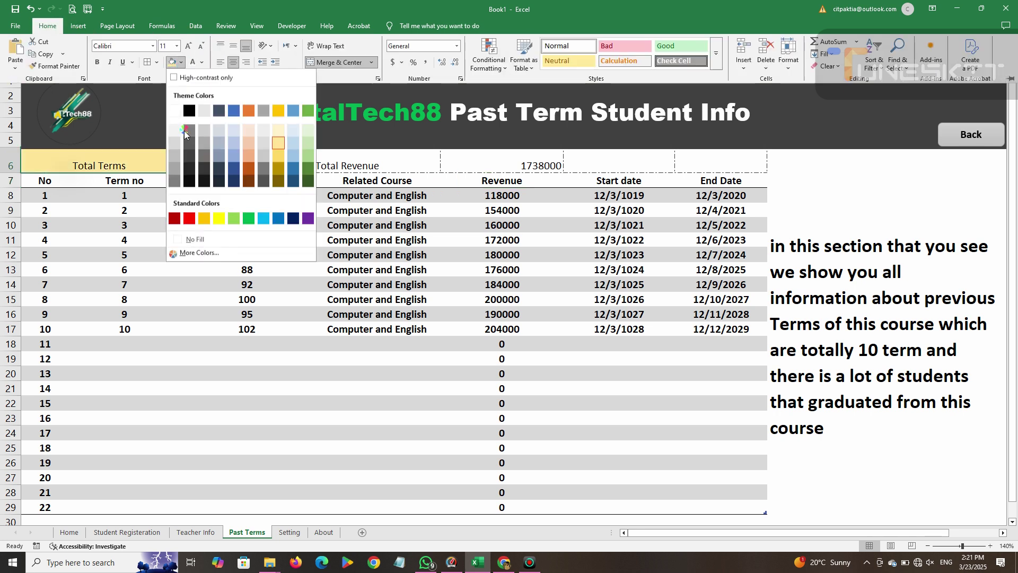
left_click(215, 218)
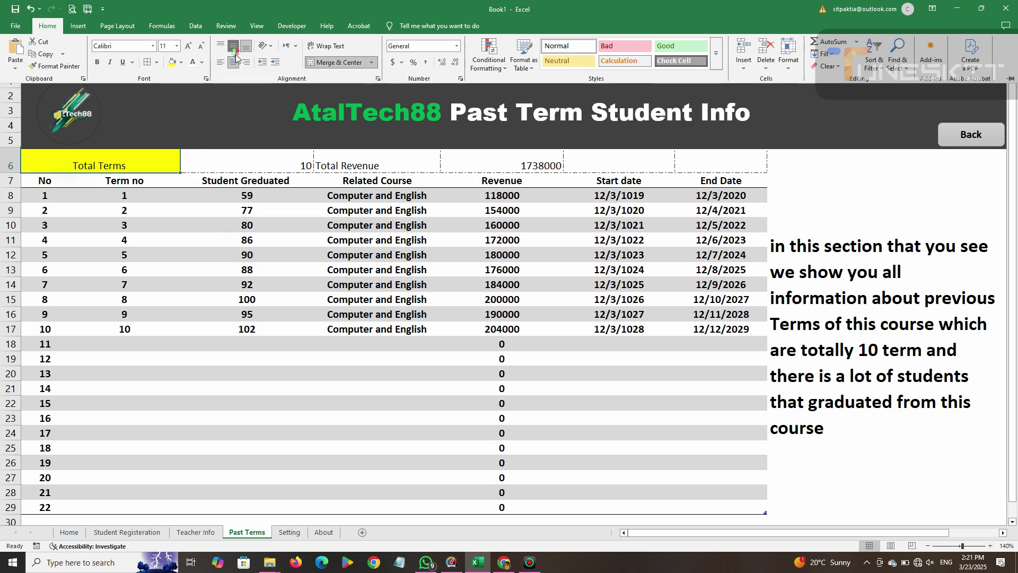
left_click(234, 45)
left_click(221, 62)
left_click(97, 62)
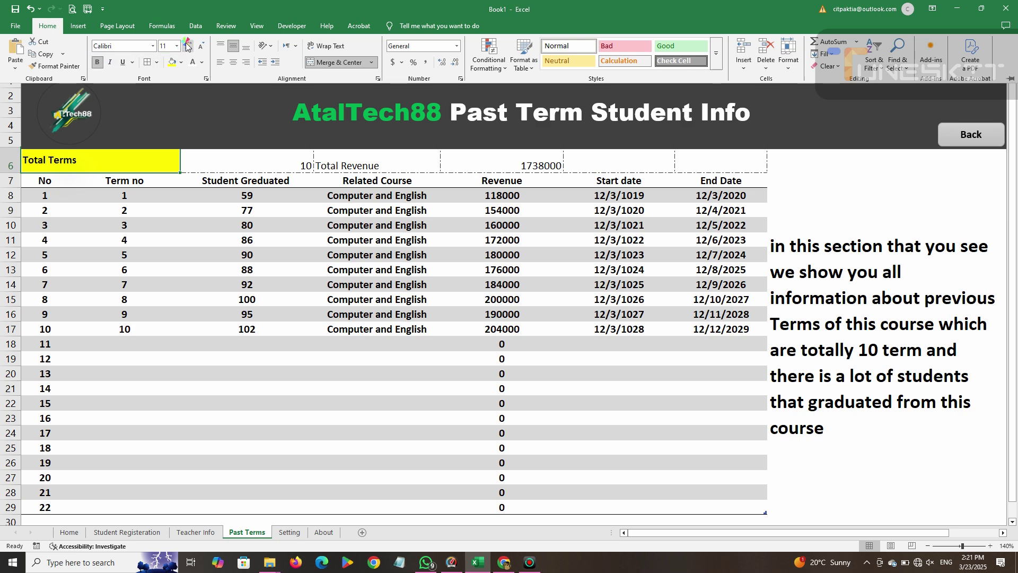
left_click(233, 62)
left_click(188, 45)
left_click(188, 45)
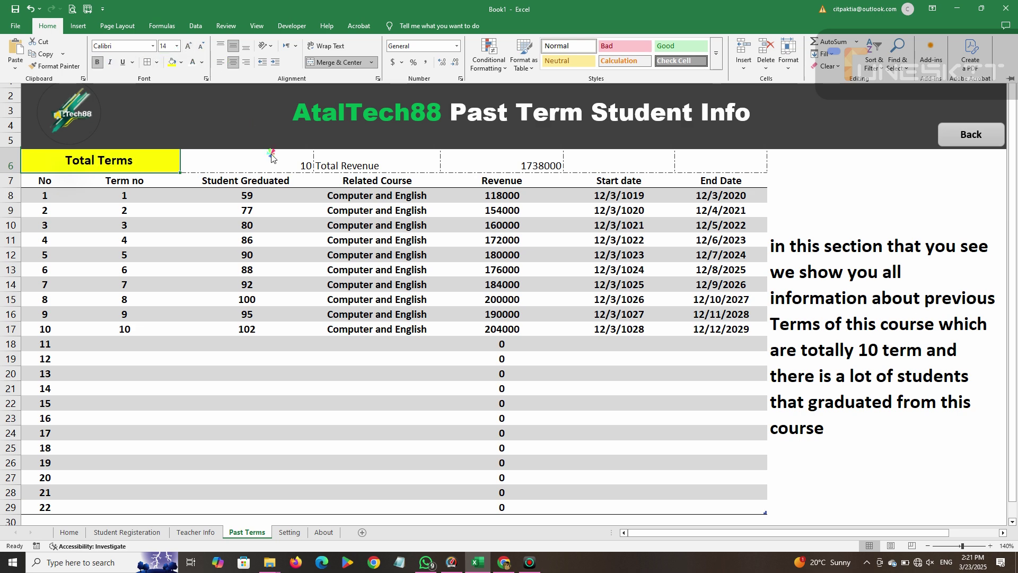
key("ctrl+F1")
Bold and centre the term count value 10.
left_click(254, 161)
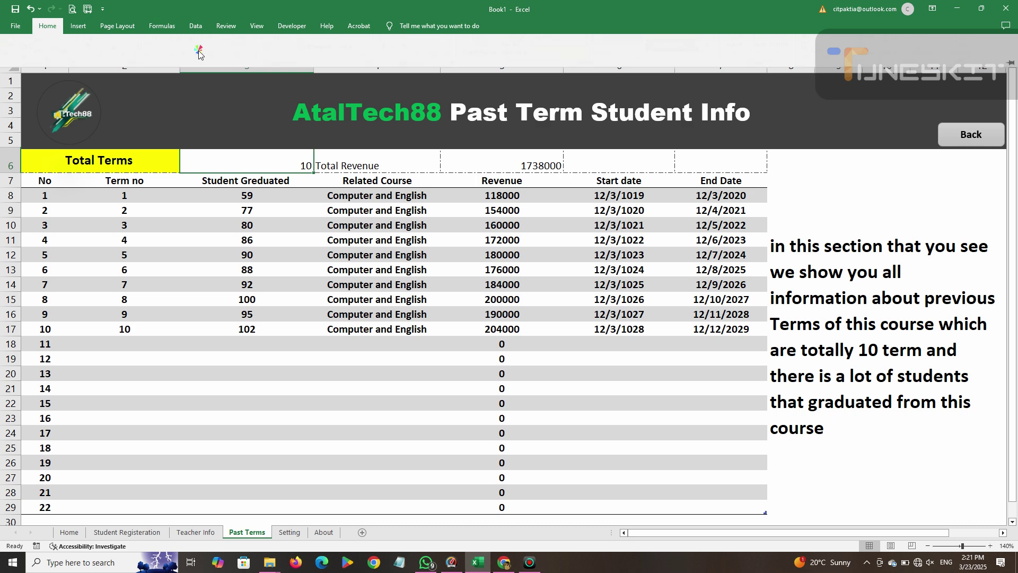
key("ctrl+F1")
left_click(233, 62)
left_click(232, 47)
left_click(97, 62)
key("ctrl+F1")
Give the Total Revenue label a bright red fill with bold, centred, white size-12 text.
left_click(329, 158)
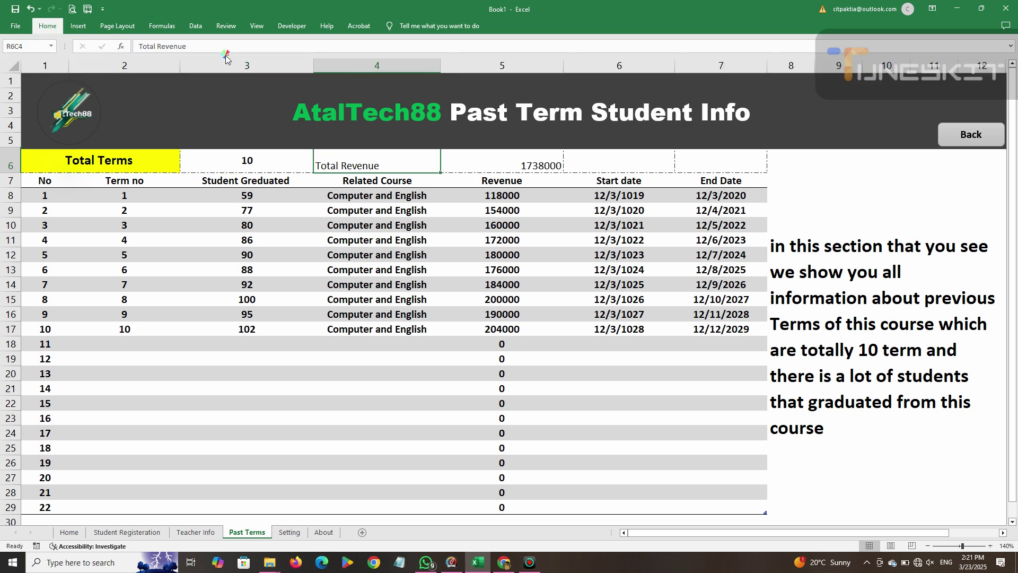
key("ctrl+F1")
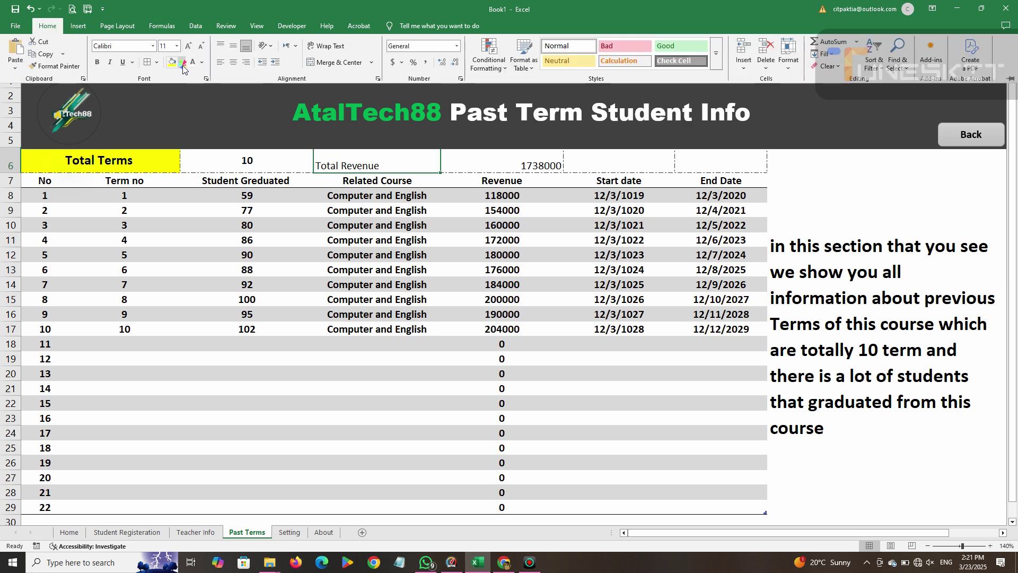
left_click(181, 63)
left_click(186, 214)
key("ctrl+F1")
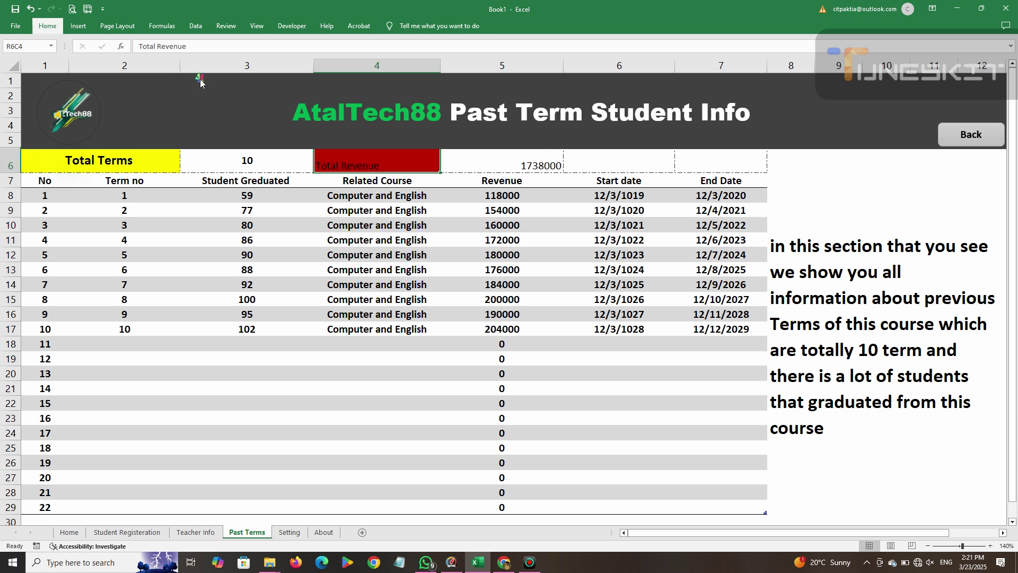
key("ctrl+F1")
left_click(181, 63)
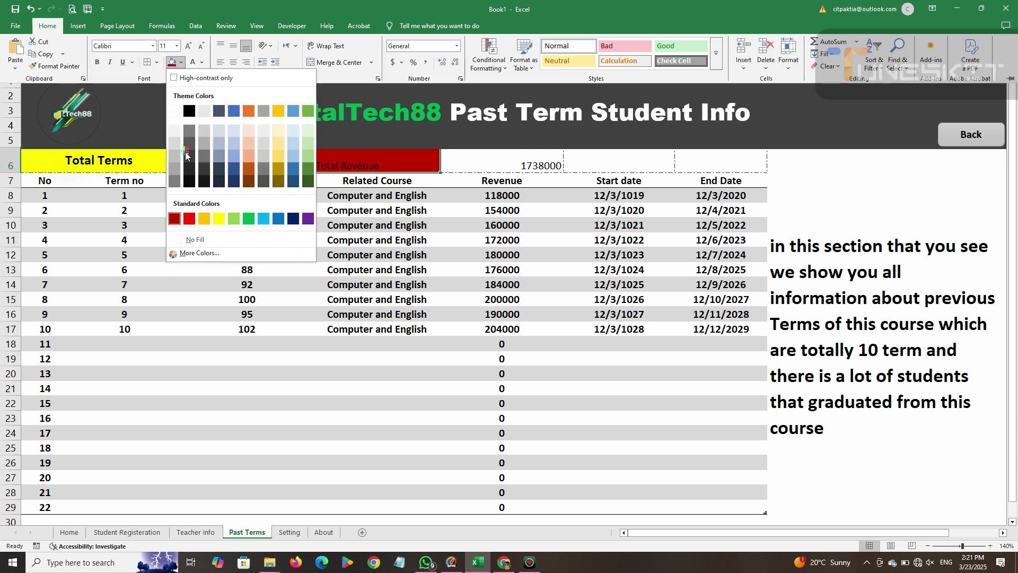
left_click(188, 221)
left_click(229, 63)
left_click(233, 45)
left_click(97, 62)
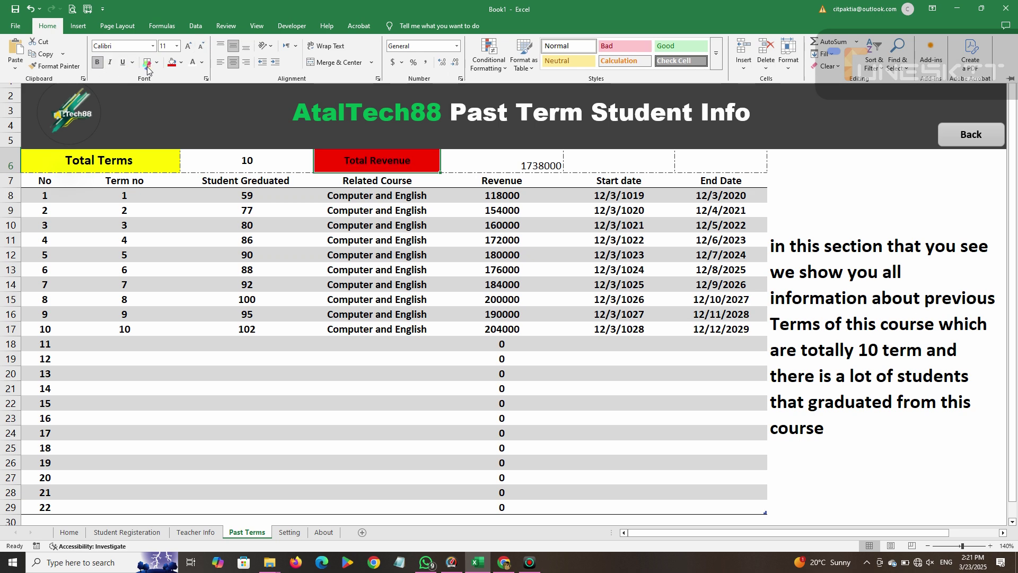
left_click(189, 46)
left_click(197, 63)
Centre the revenue total 1738000 horizontally and vertically.
left_click(485, 162)
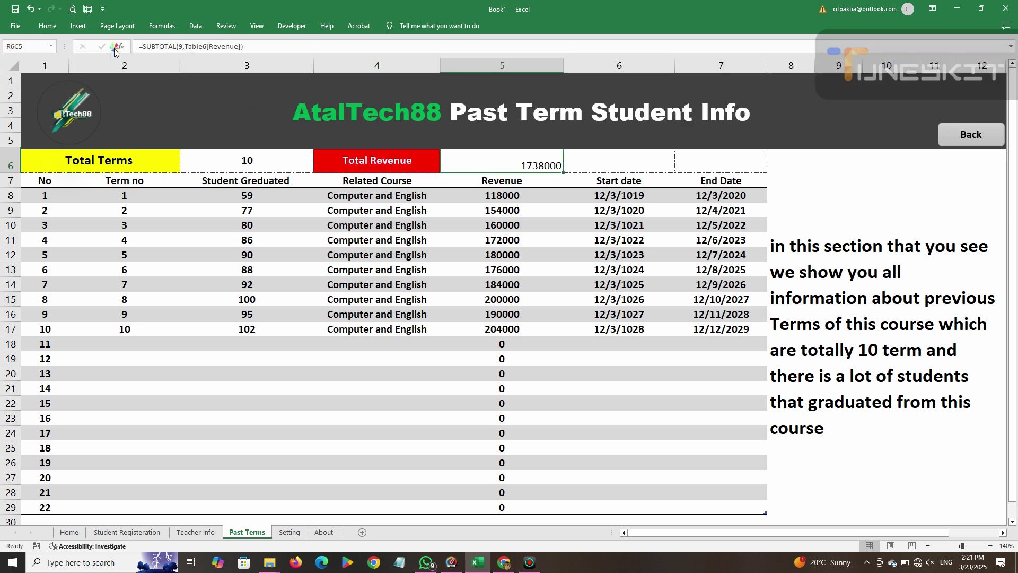
left_click(47, 26)
left_click(233, 63)
left_click(233, 46)
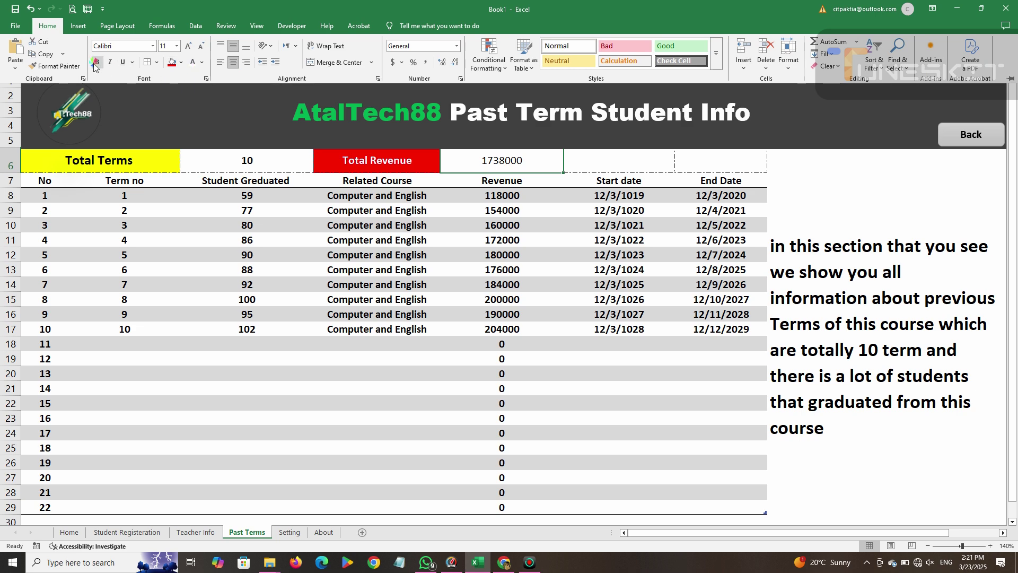
left_click(640, 163)
left_click_drag(640, 162, 683, 164)
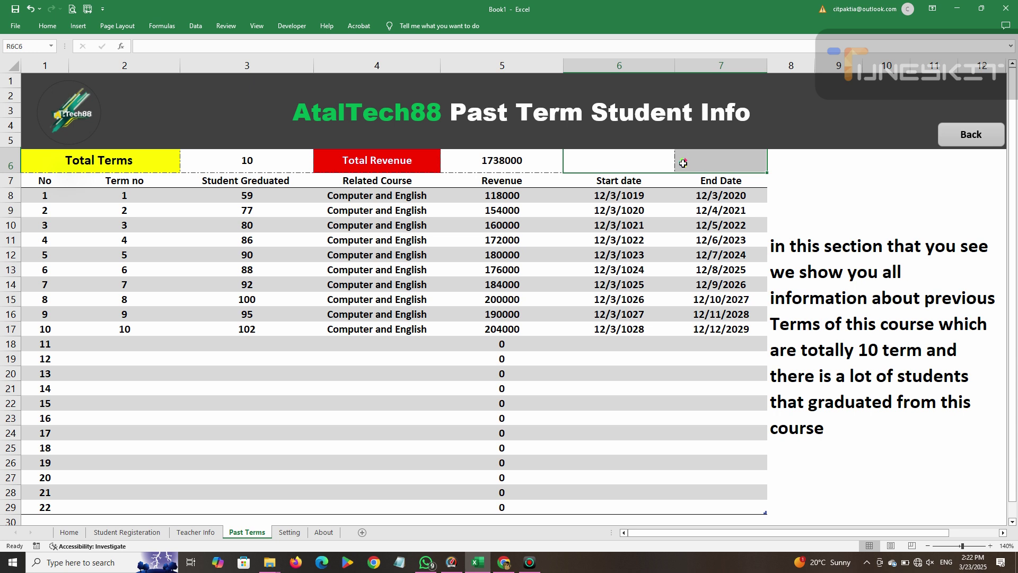
Merge the two empty cells after the revenue total and type 'Previsous Terms information'.
left_click(49, 26)
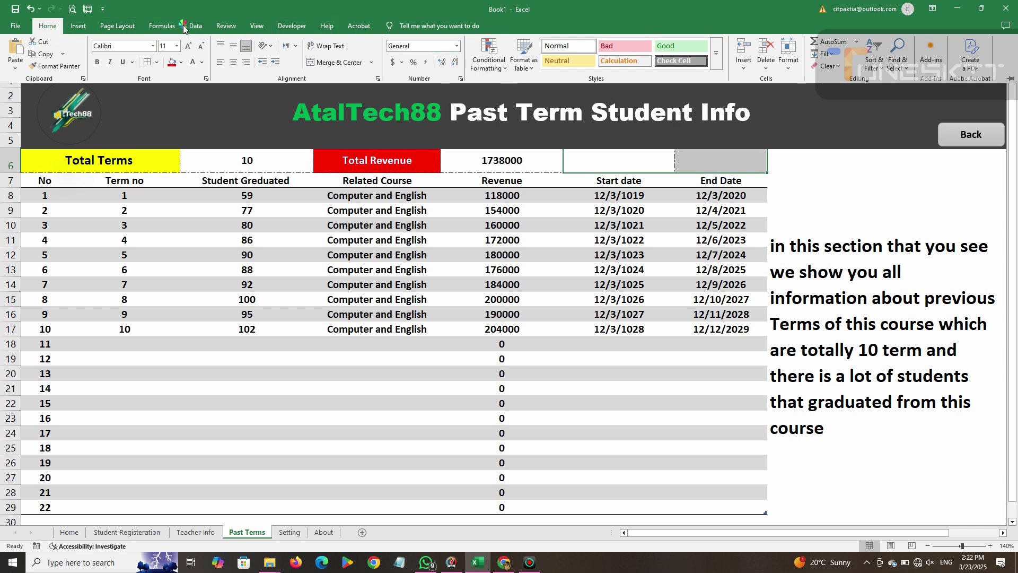
left_click(679, 162)
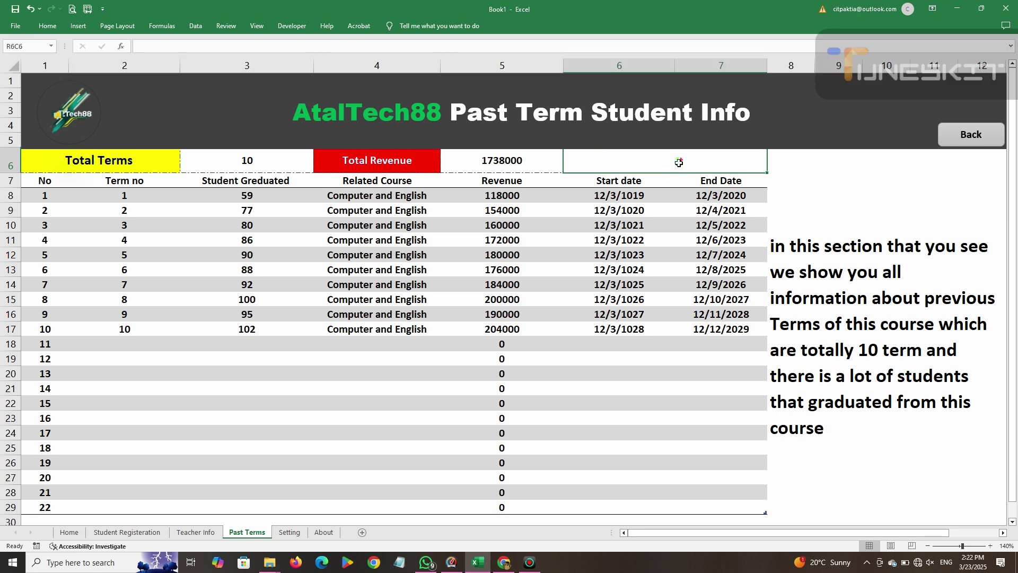
type("Past term")
key("BackSpace")
key("BackSpace")
key("BackSpace")
key("BackSpace")
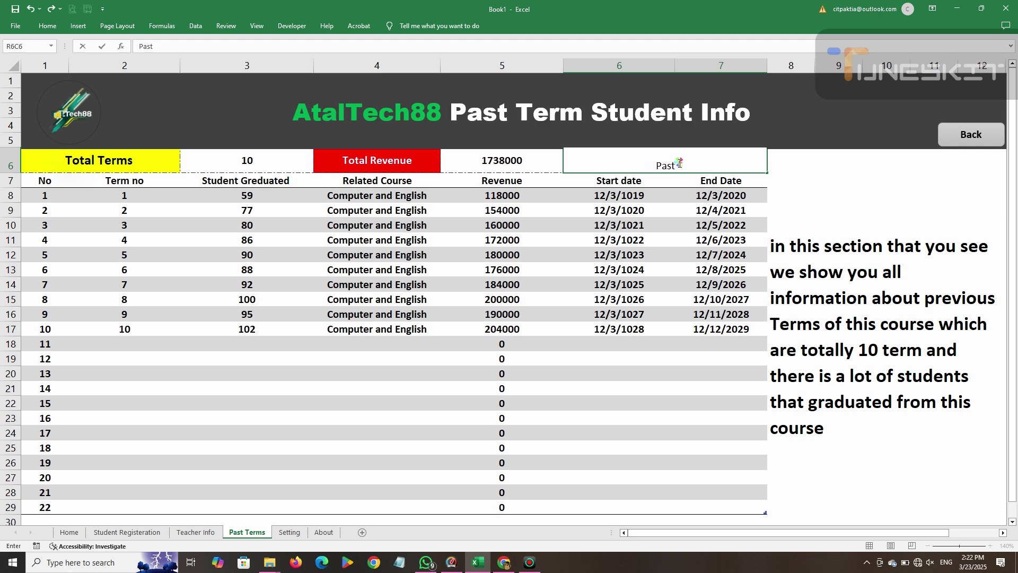
type("Previsous ")
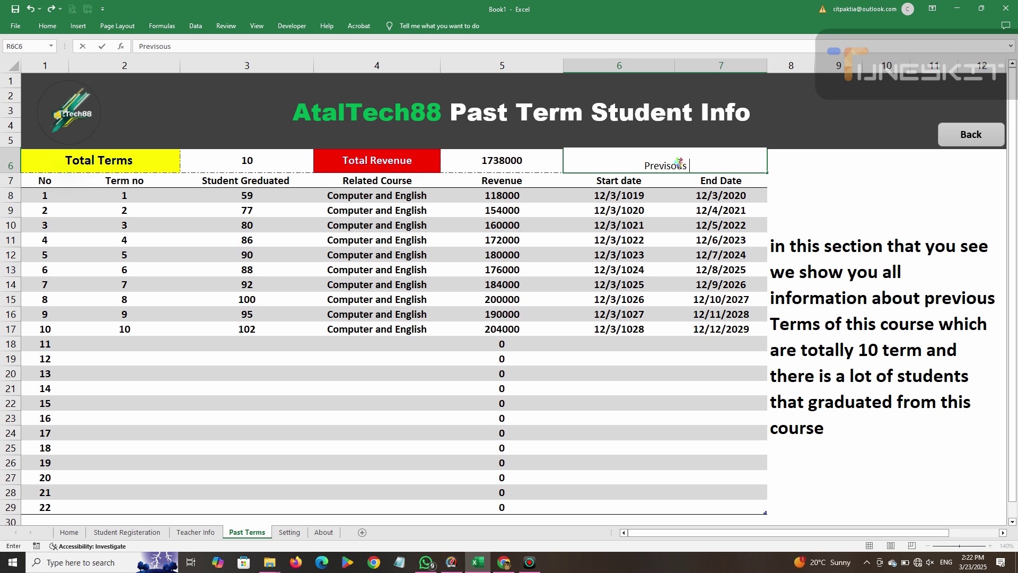
type("Terms informatoin")
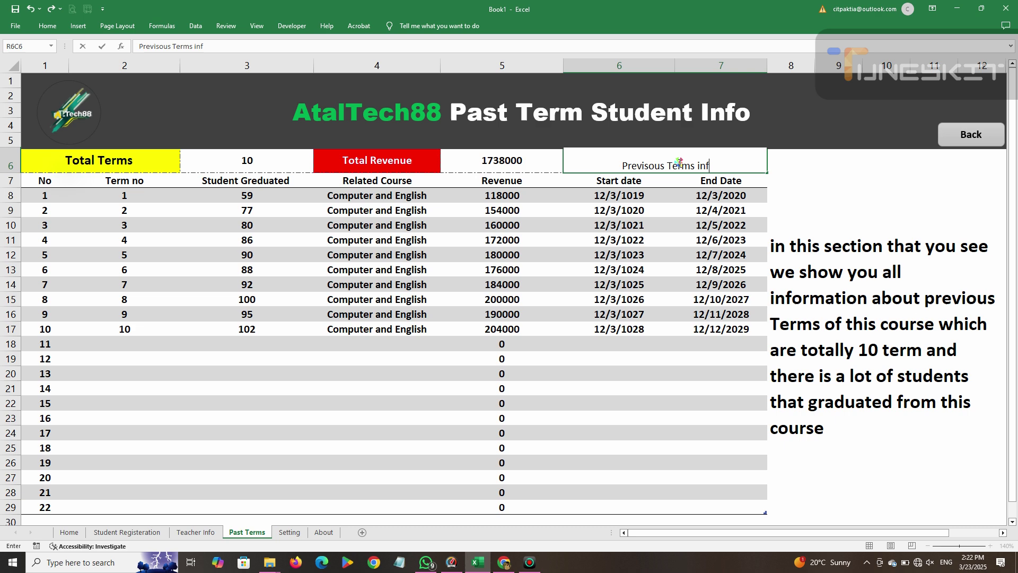
key("BackSpace")
key("BackSpace")
key("BackSpace")
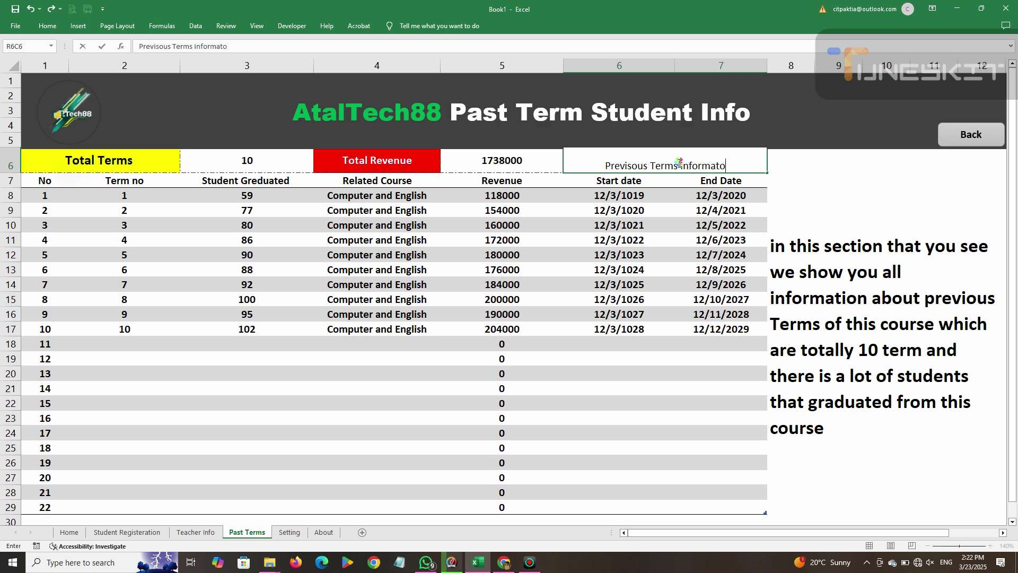
type("ion")
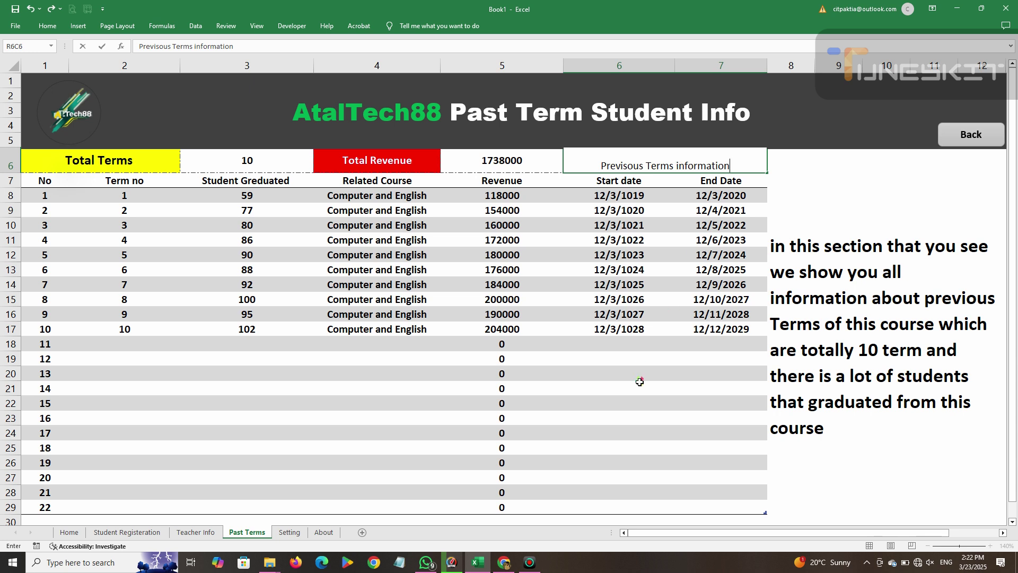
left_click(530, 166)
Edit the label to read 'Previsous Terms Total information'.
left_click(603, 161)
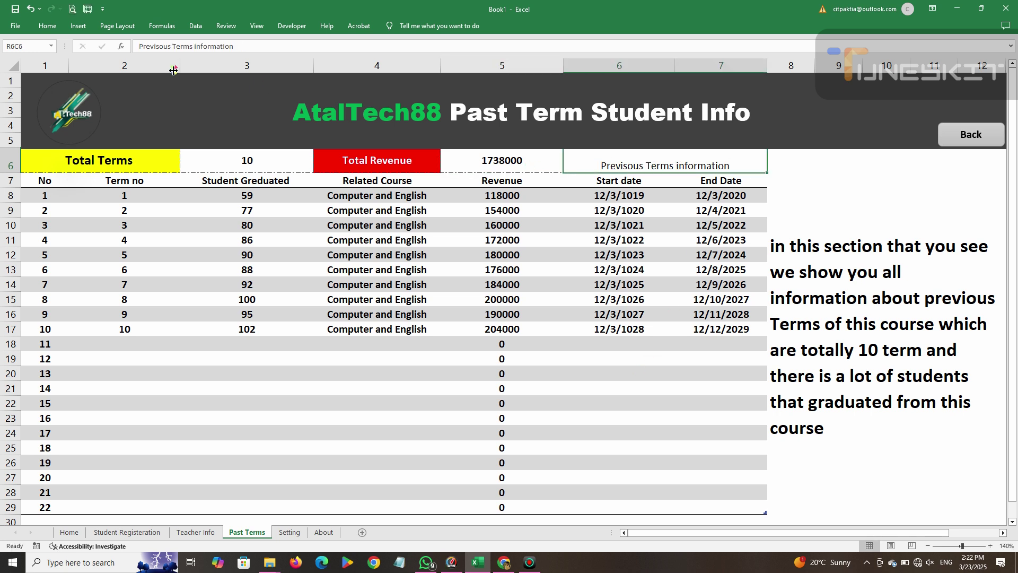
double_click(674, 168)
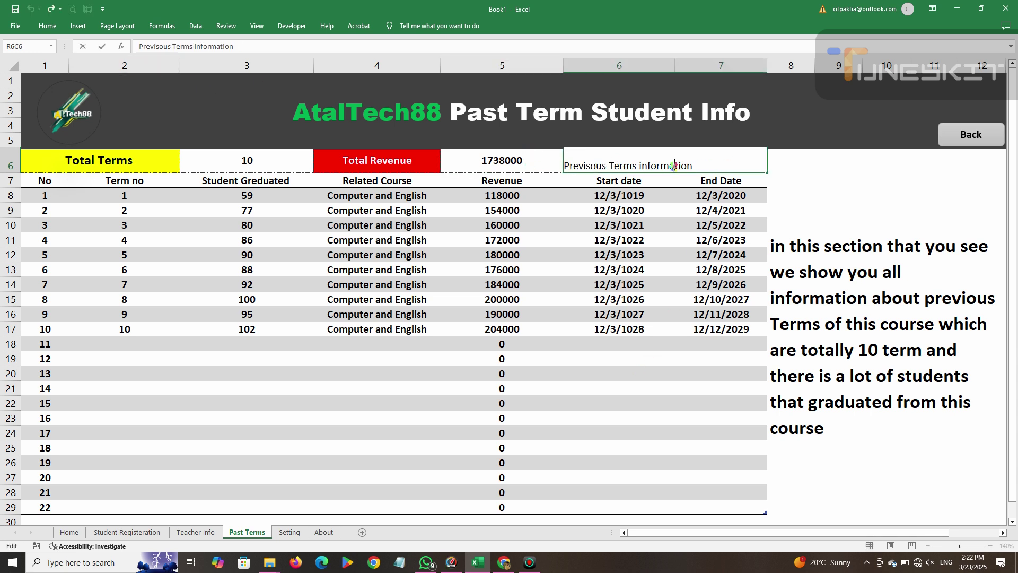
type("Total")
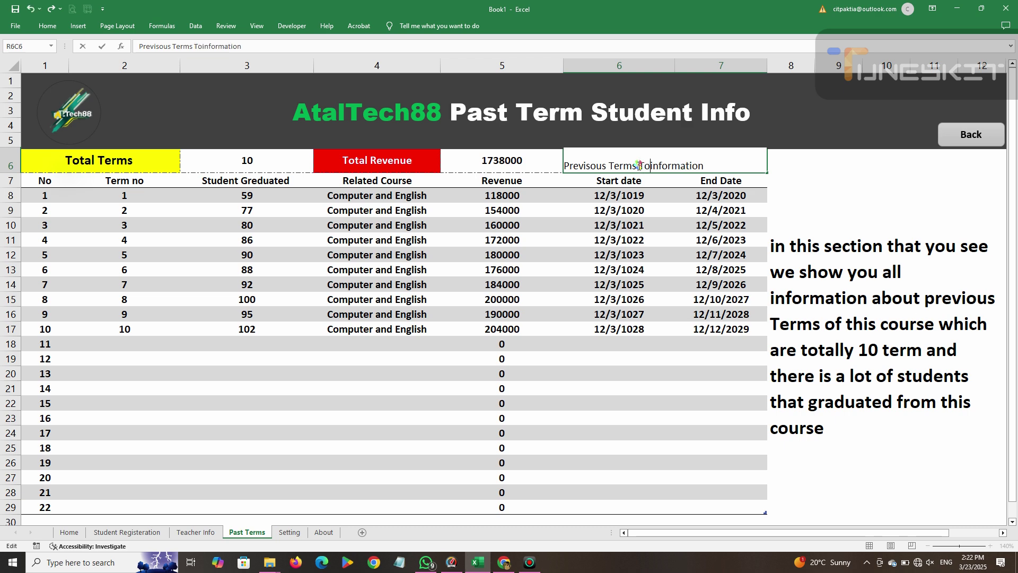
key("Return")
left_click(641, 174)
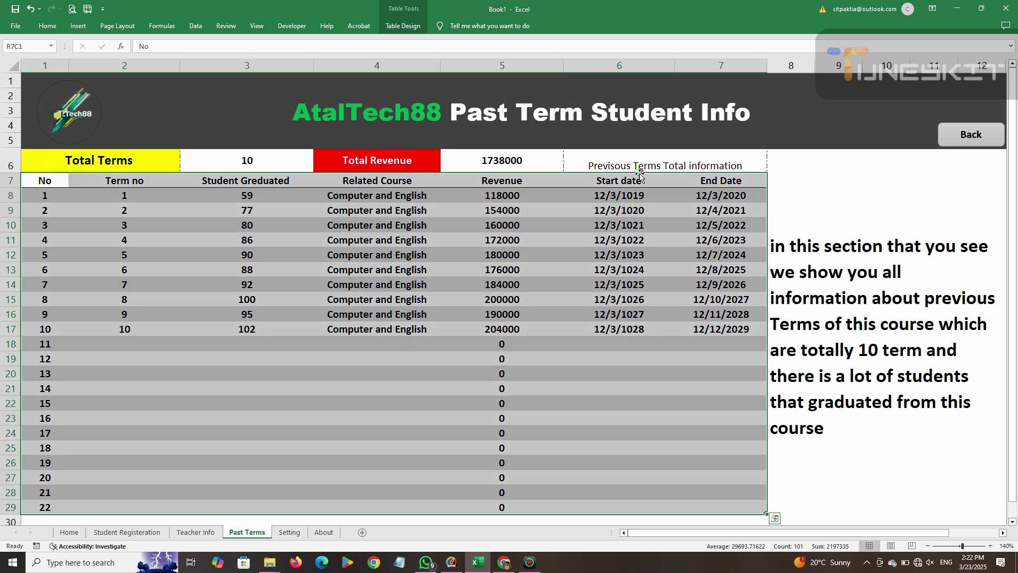
left_click(637, 162)
Make the label bold and centred on a light gold fill, then return to the Home sheet.
left_click(47, 25)
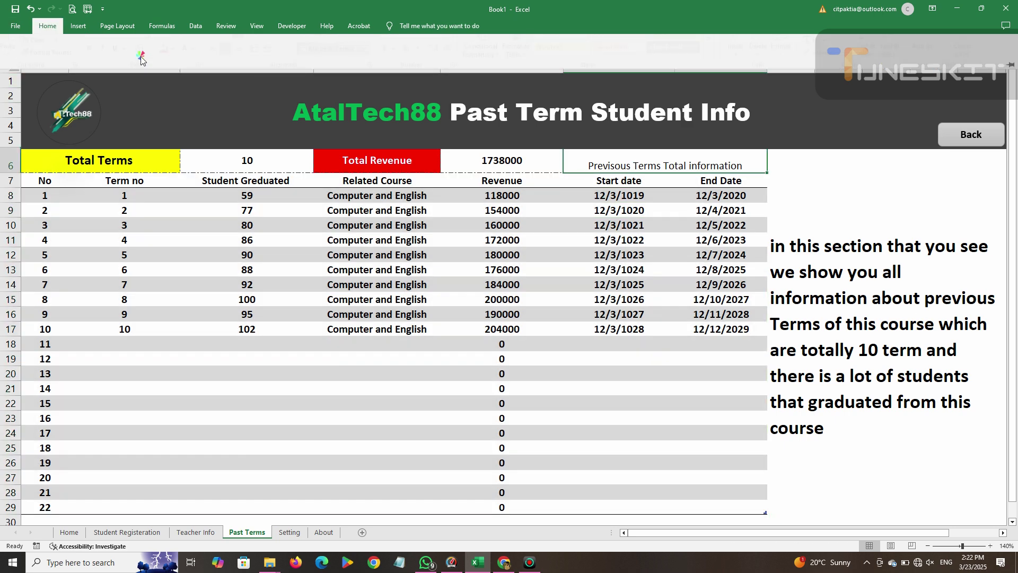
left_click(220, 62)
left_click(233, 46)
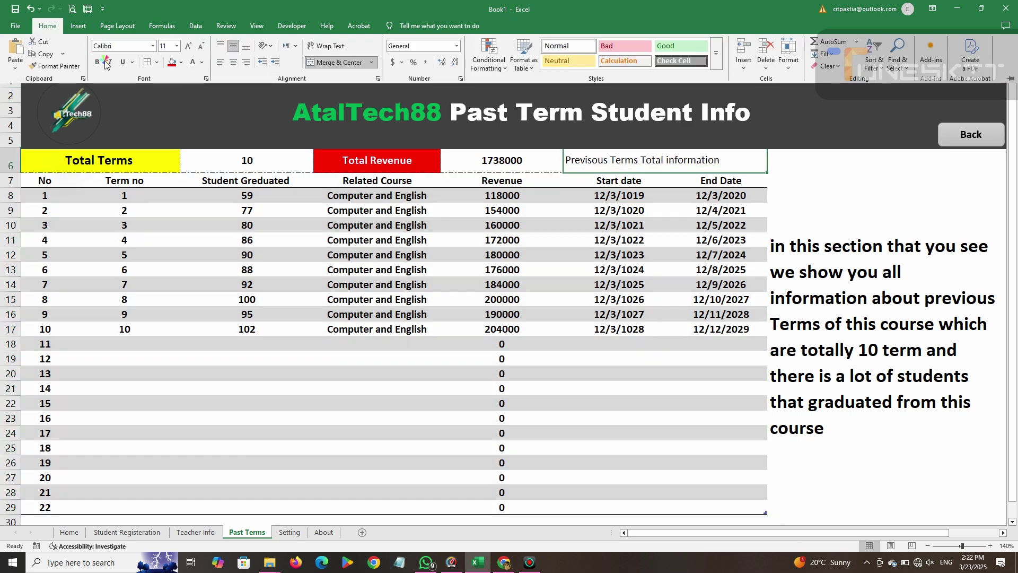
left_click(101, 62)
left_click(233, 62)
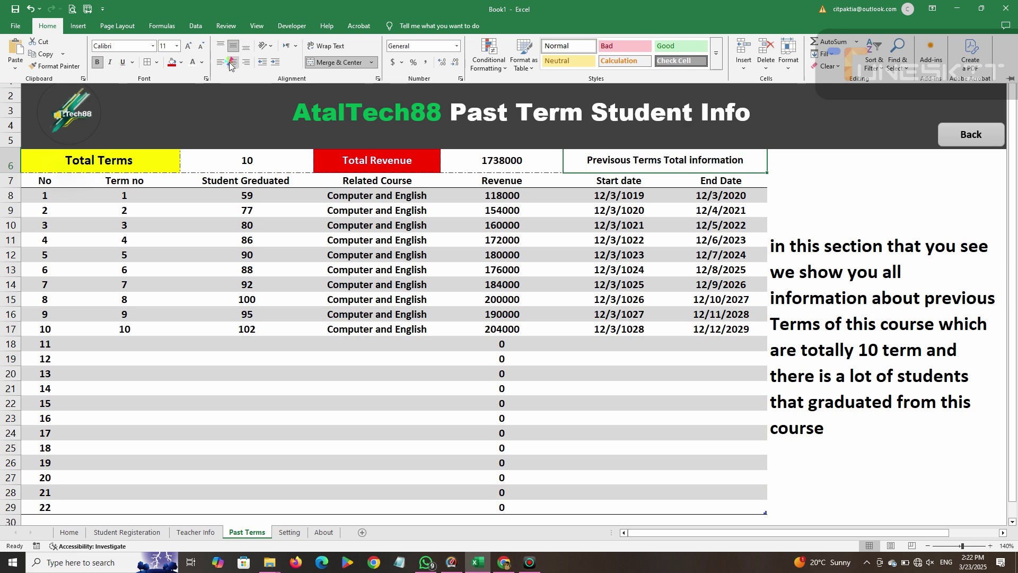
left_click(741, 172)
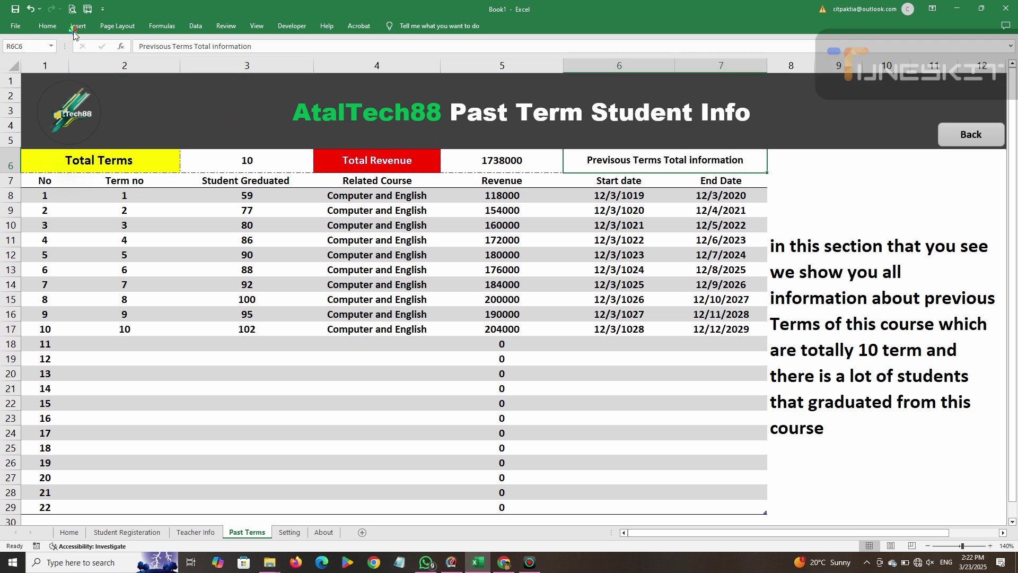
left_click(47, 26)
left_click(176, 63)
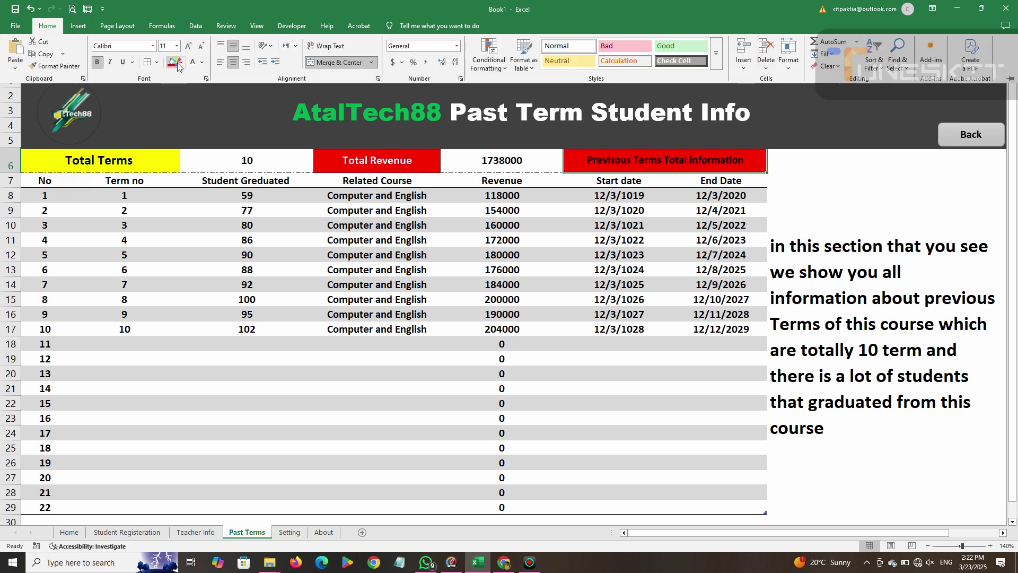
left_click(181, 63)
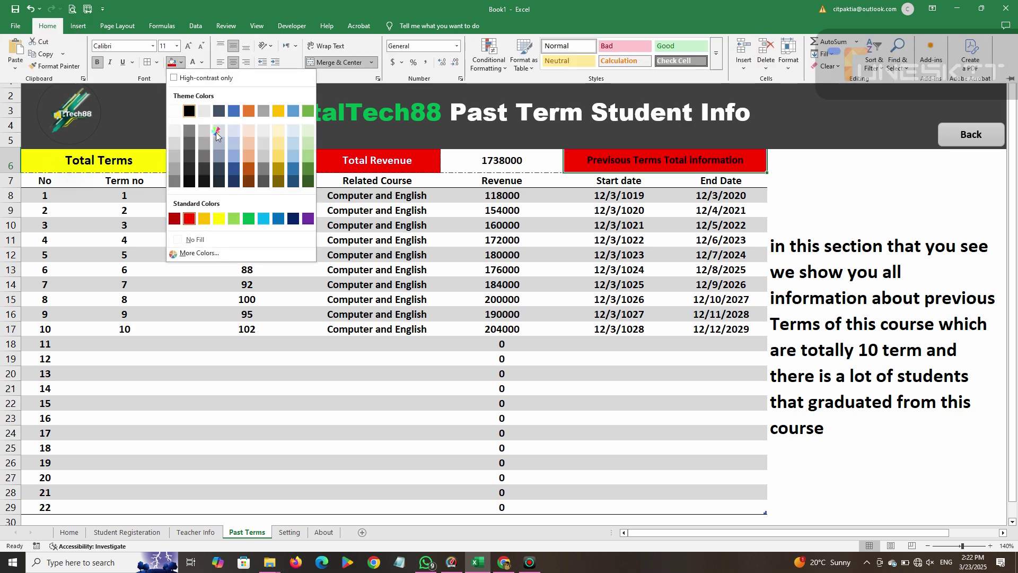
left_click(278, 148)
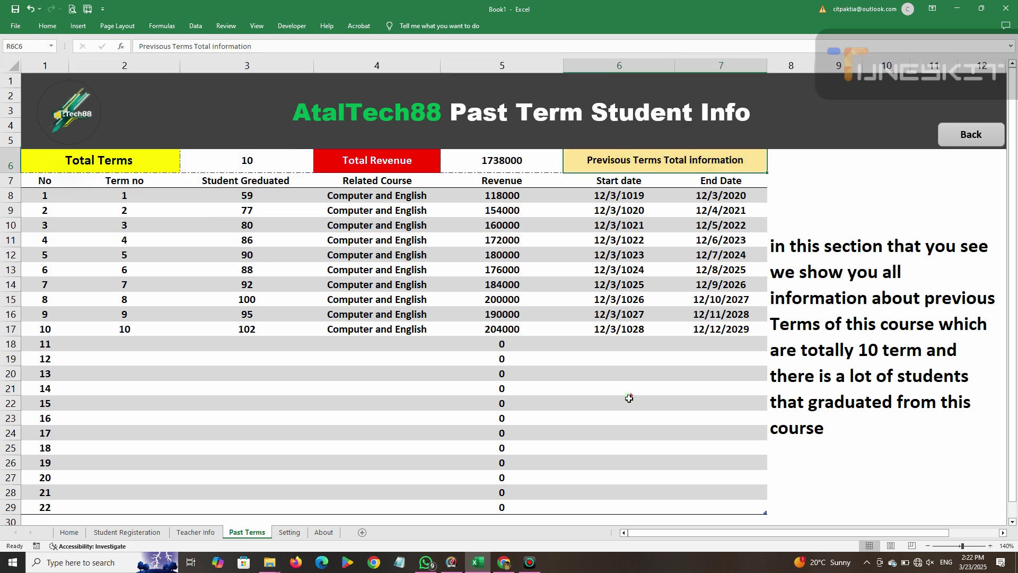
left_click(963, 143)
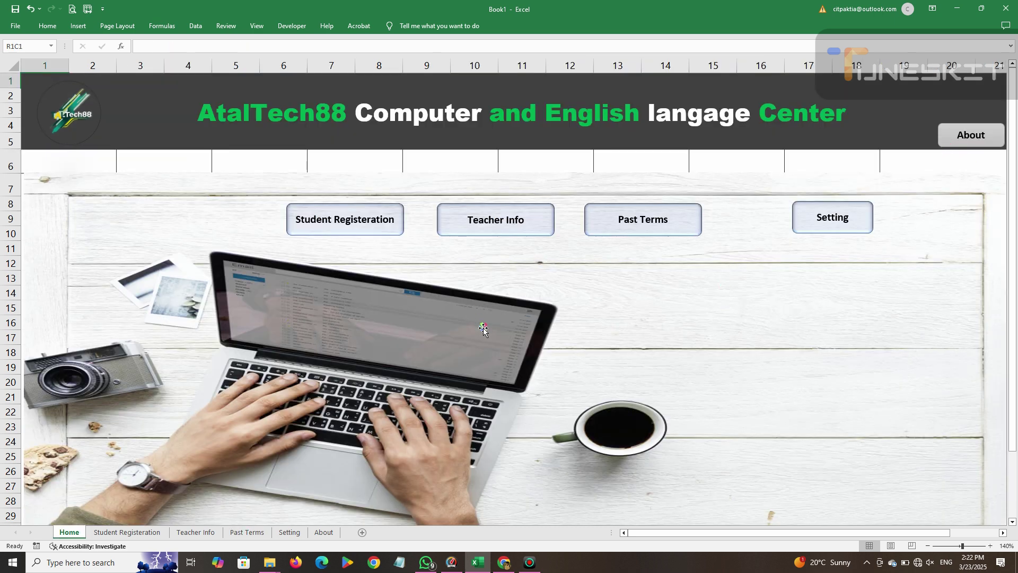
Select the Setting button on the Home sheet and nudge it with the arrow keys.
left_click(641, 13)
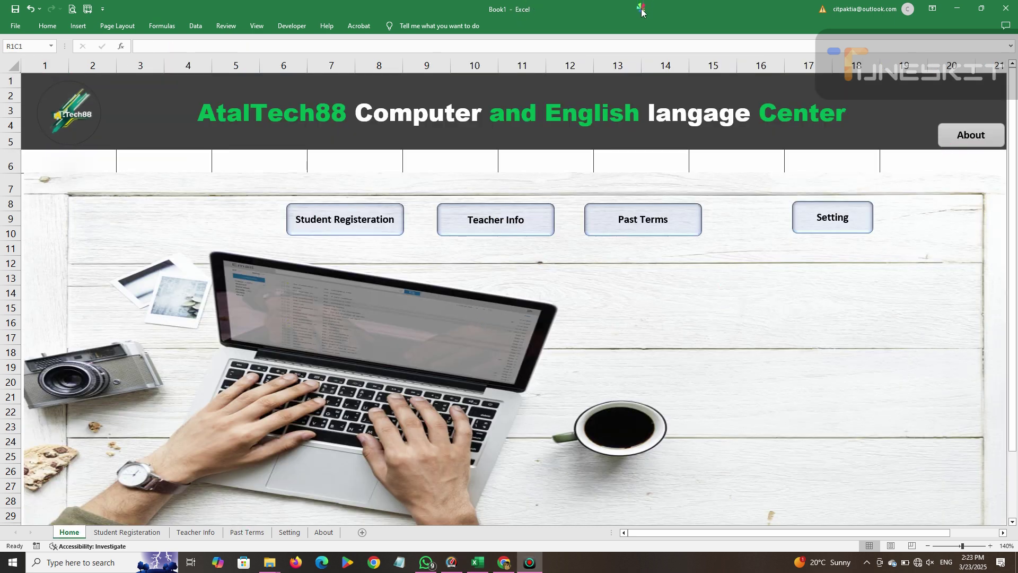
left_click(820, 224)
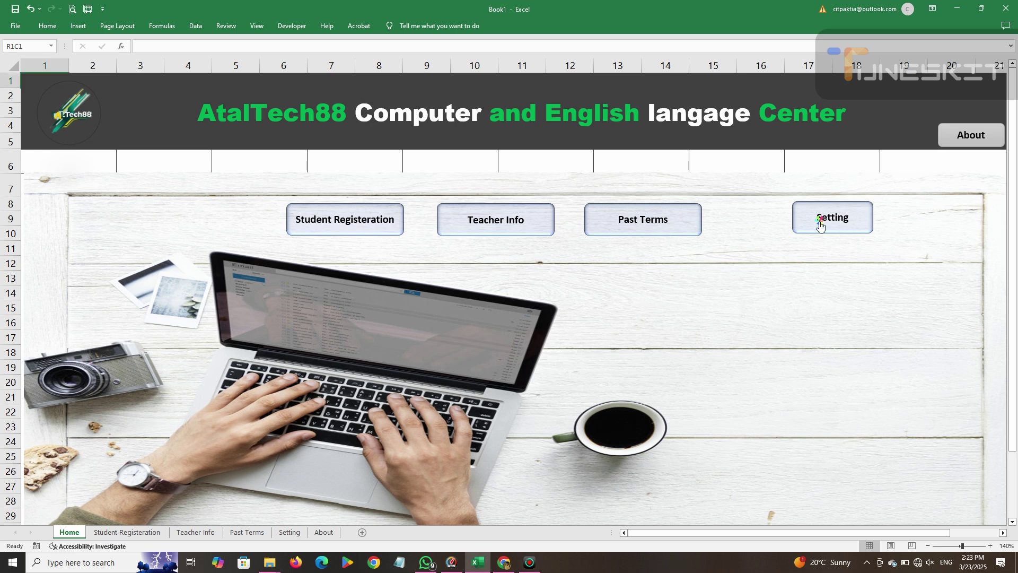
right_click(820, 226)
key("Escape")
key("Down")
key("Down")
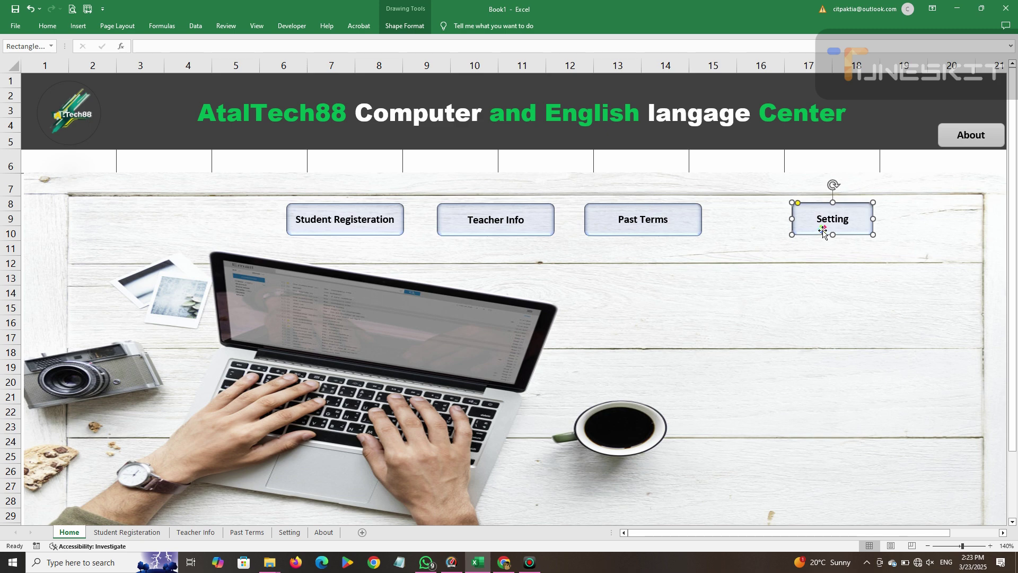
key("Right")
key("Right")
key("Right")
key("Right")
key("Right")
key("Right")
key("Right")
key("Right")
key("Right")
key("Right")
key("Right")
key("Right")
key("Right")
key("Right")
key("Right")
key("Right")
key("Right")
key("Right")
key("Right")
key("Right")
key("Down")
key("Down")
key("Down")
key("Down")
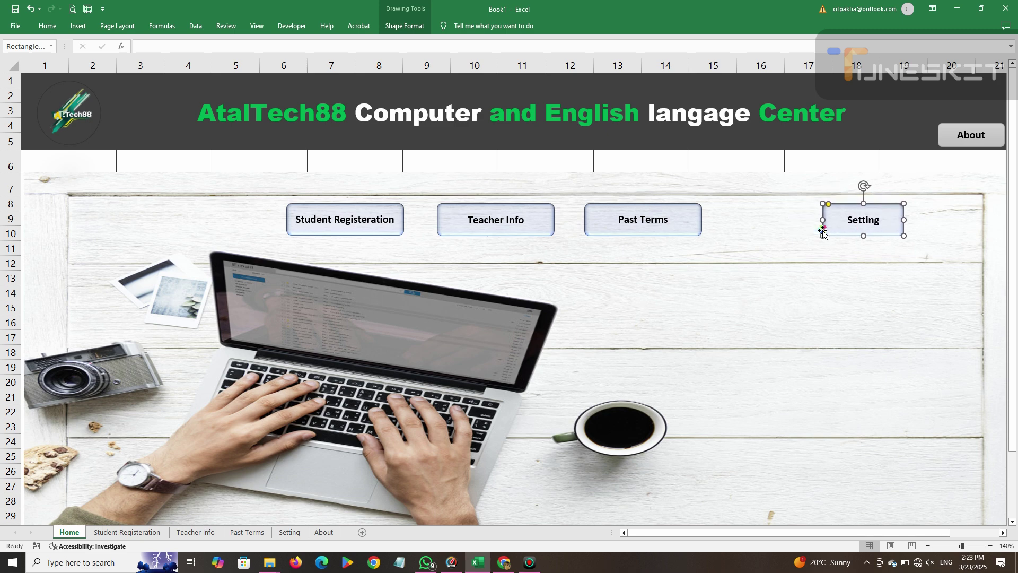
key("Left")
key("Left")
key("Left")
key("Left")
key("Left")
key("Left")
key("Left")
key("Left")
key("Left")
key("Left")
key("Left")
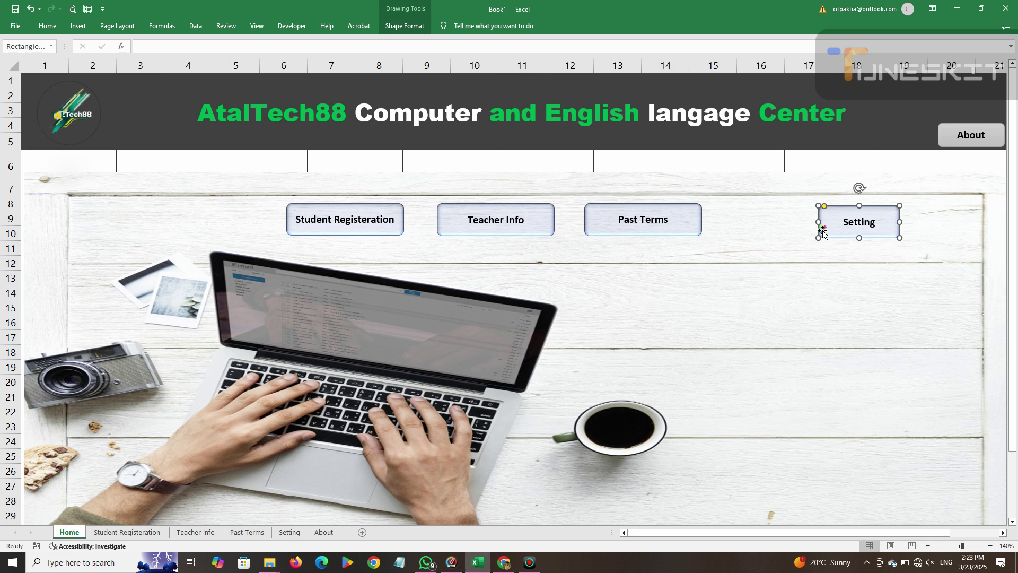
key("Left")
key("Left")
key("Left")
Settle the Setting button's final position, then follow its link to the Setting sheet.
key("Down")
key("Down")
key("Left")
key("Left")
key("Left")
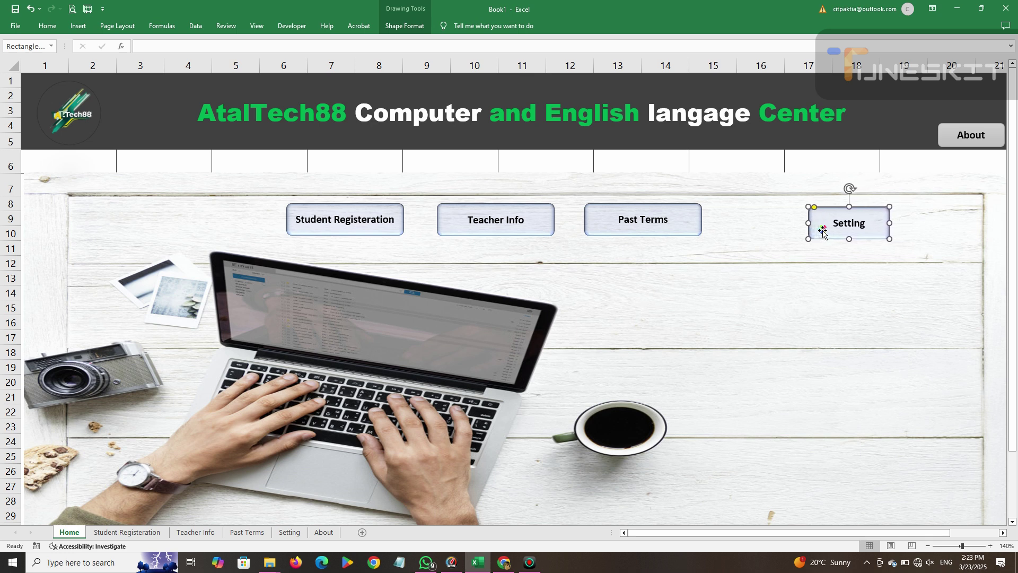
left_click(830, 253)
left_click(861, 219)
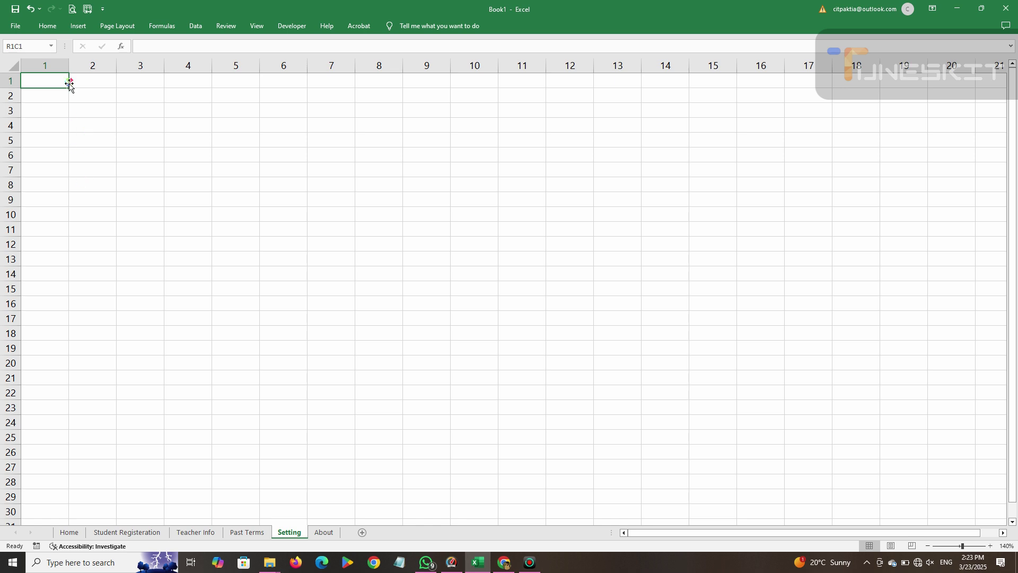
Turn off gridlines on the Setting sheet.
left_click(127, 27)
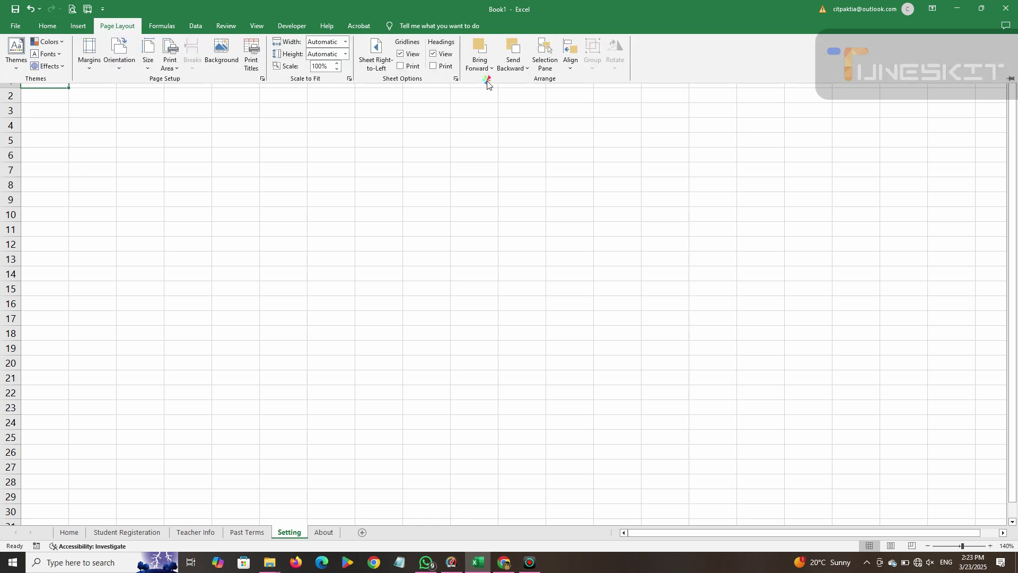
left_click(400, 54)
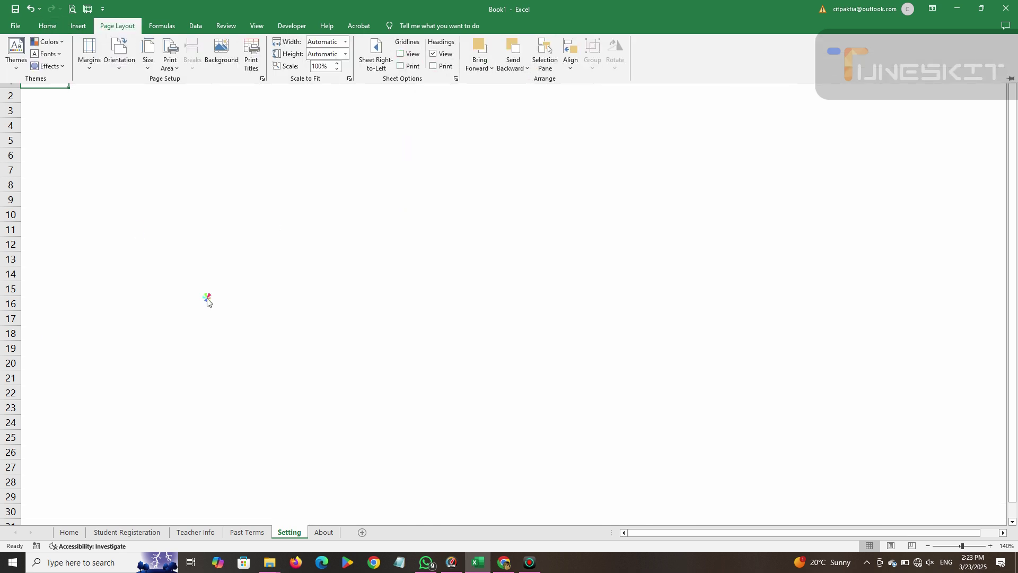
left_click(75, 532)
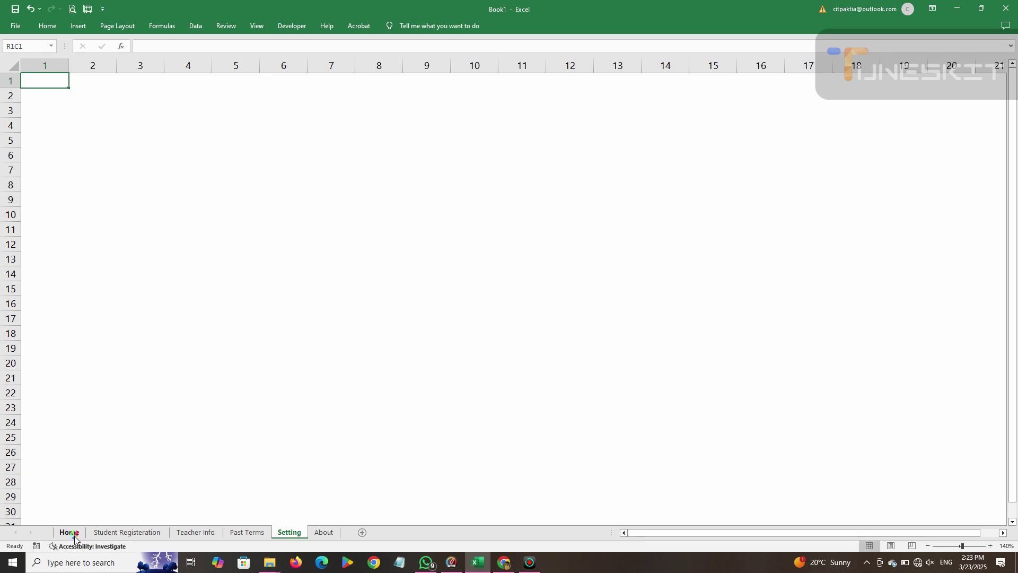
Copy the Home sheet's banner, logo and About button, then return to the Setting sheet.
left_click(69, 532)
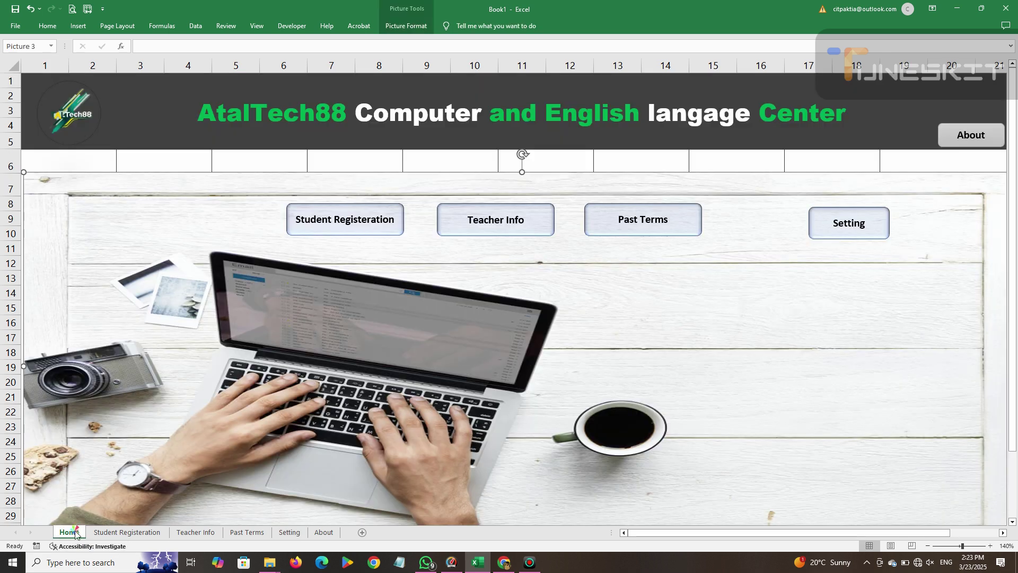
left_click(69, 114, "ctrl")
left_click(945, 140, "ctrl")
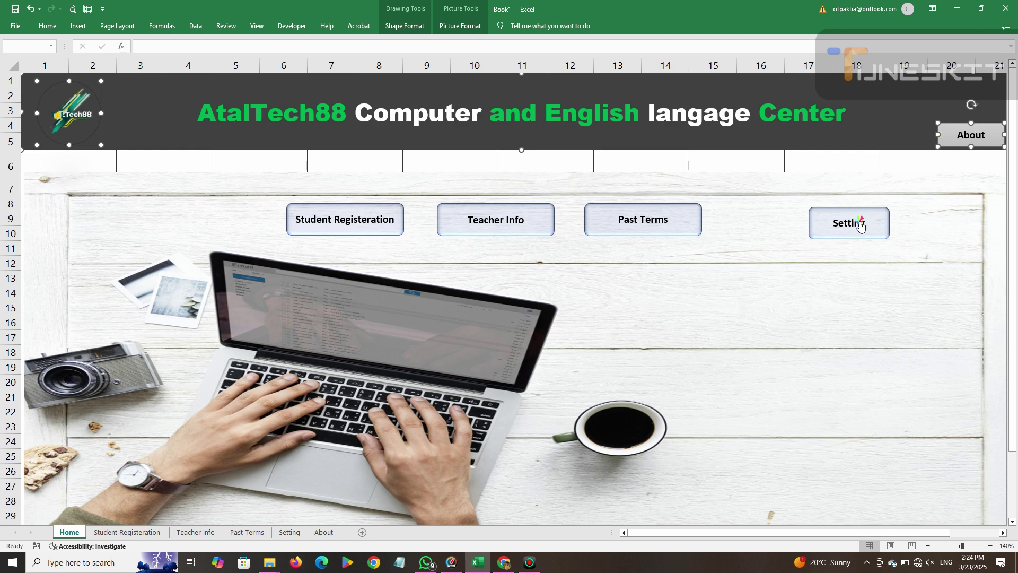
left_click(837, 228)
Paste the copied header items and relabel the copied About button as Back.
key("ctrl+v")
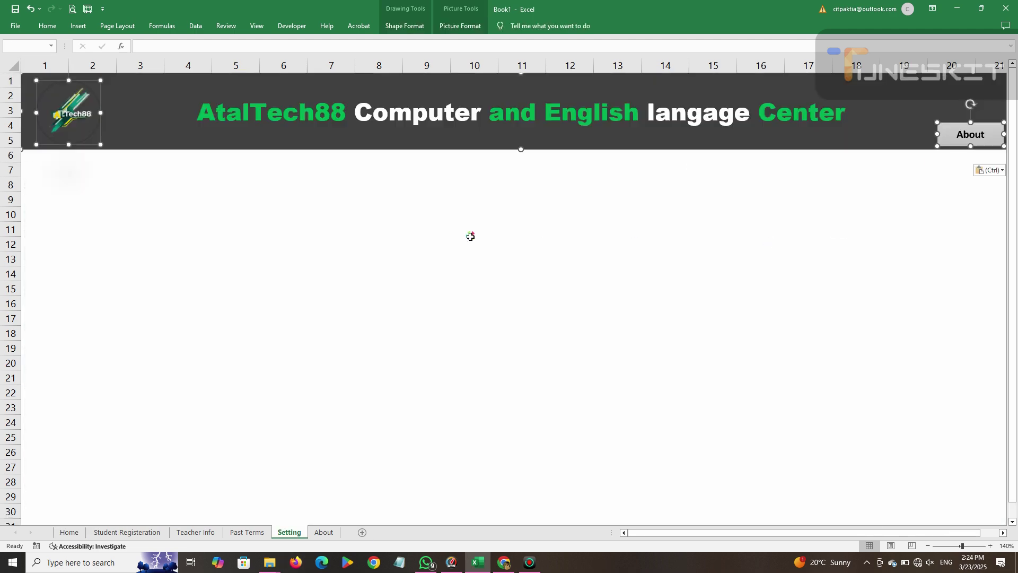
left_click(961, 135)
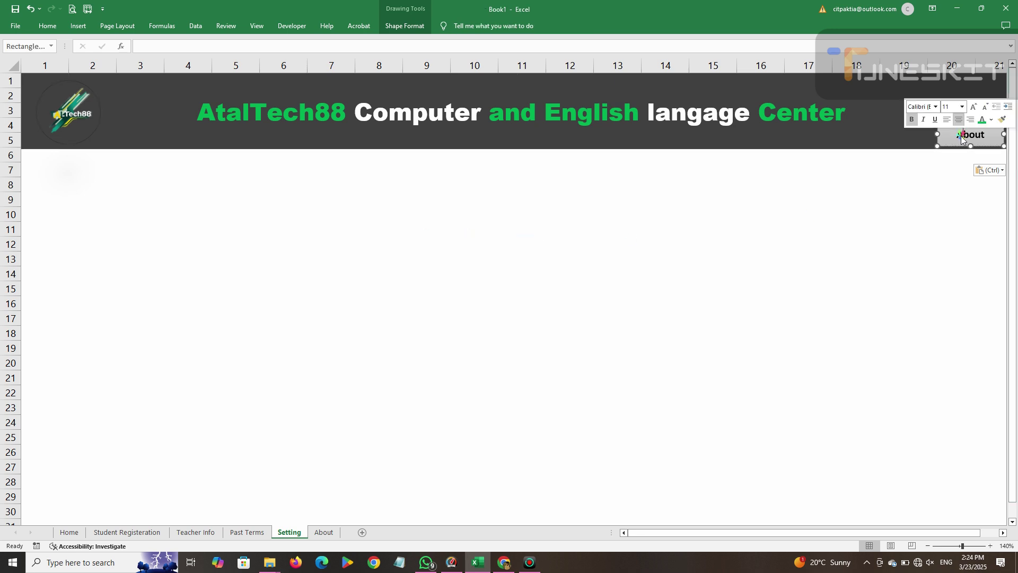
type("Back")
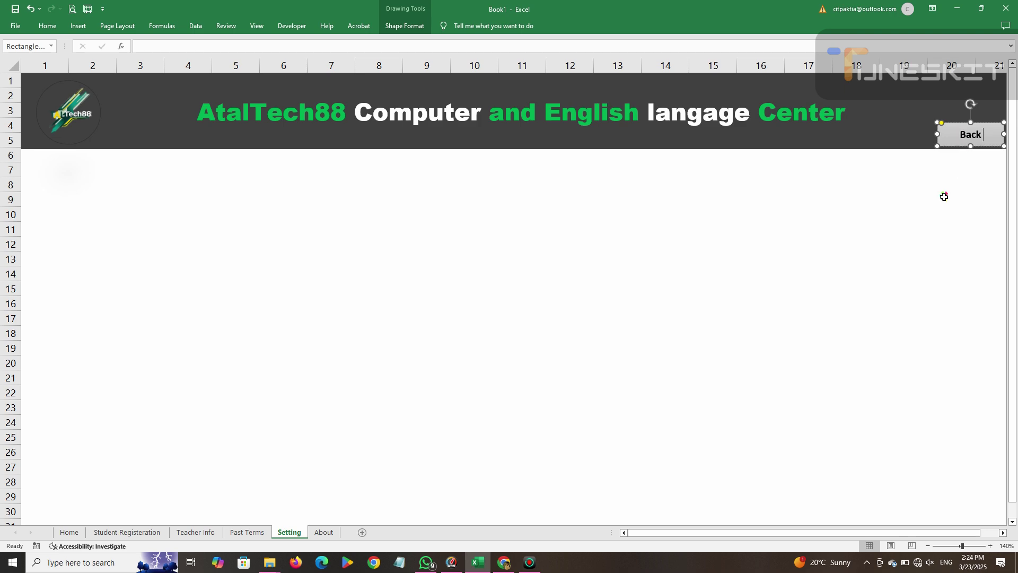
type(" to |")
key("BackSpace")
type("hom")
key("BackSpace")
key("BackSpace")
key("BackSpace")
key("BackSpace")
key("BackSpace")
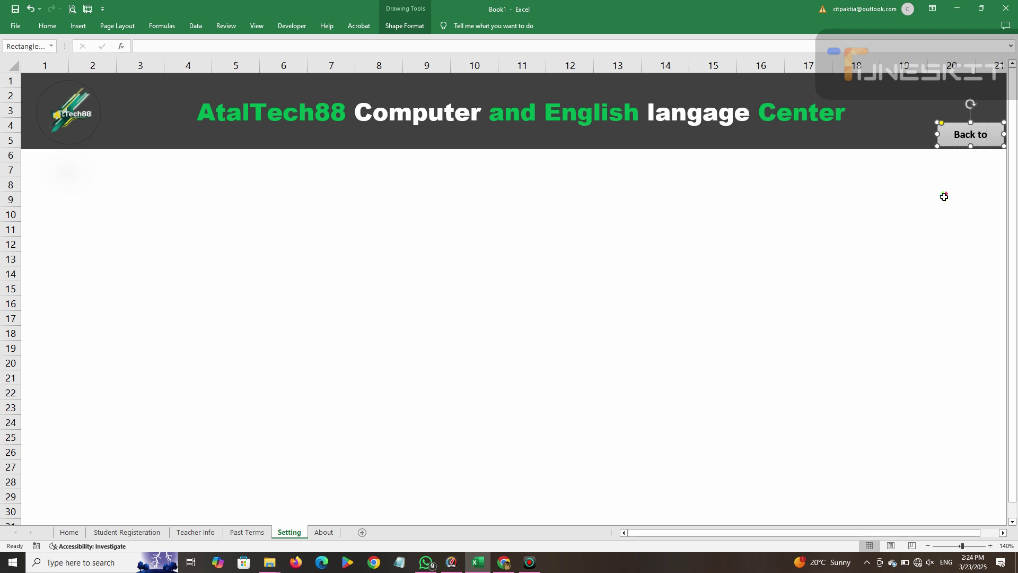
left_click(913, 242)
Edit the Back button's hyperlink to point to the Home sheet.
right_click(960, 138)
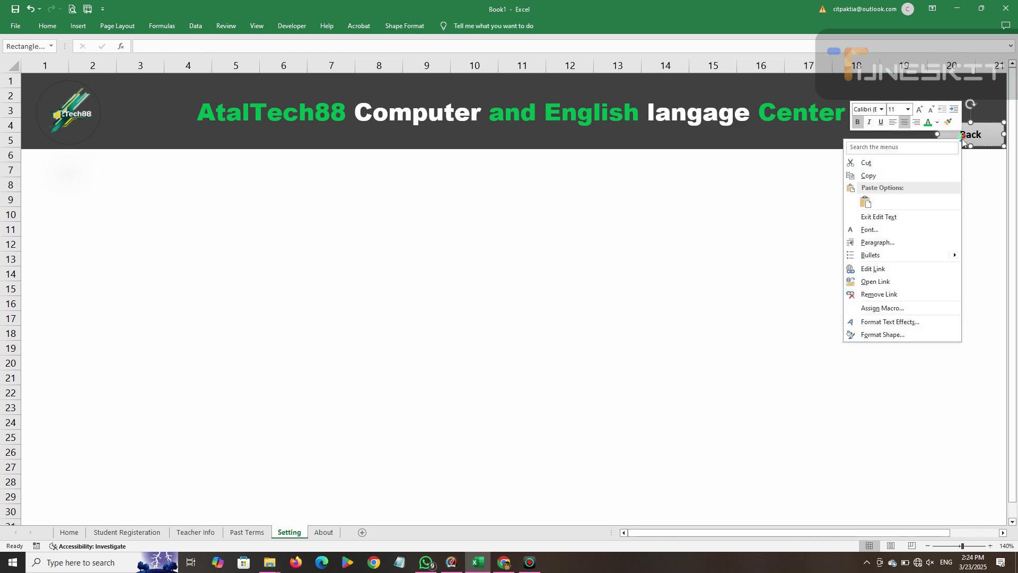
left_click(872, 268)
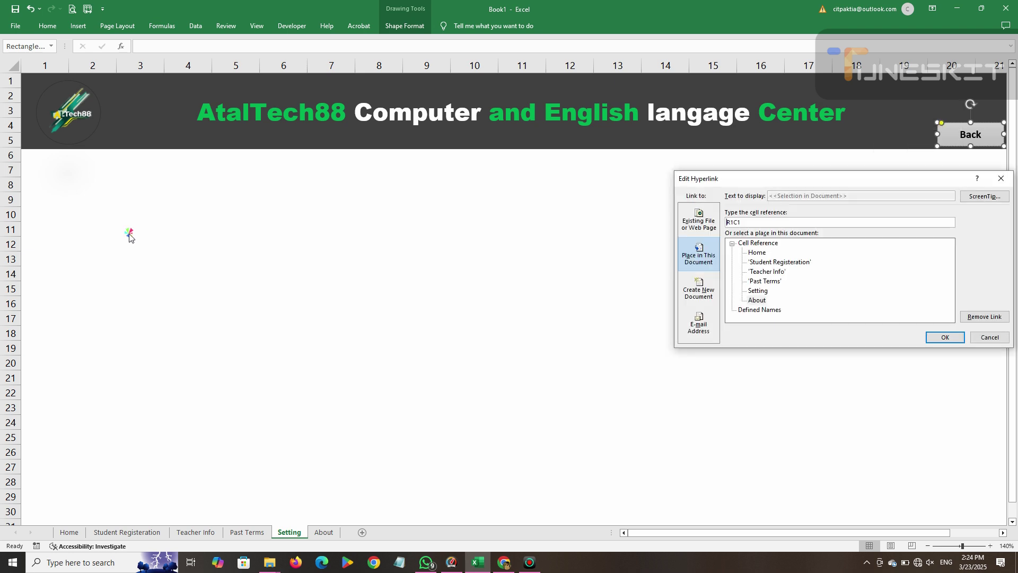
left_click(756, 253)
left_click(943, 337)
Select the banner's whole title line for editing.
left_click(54, 110)
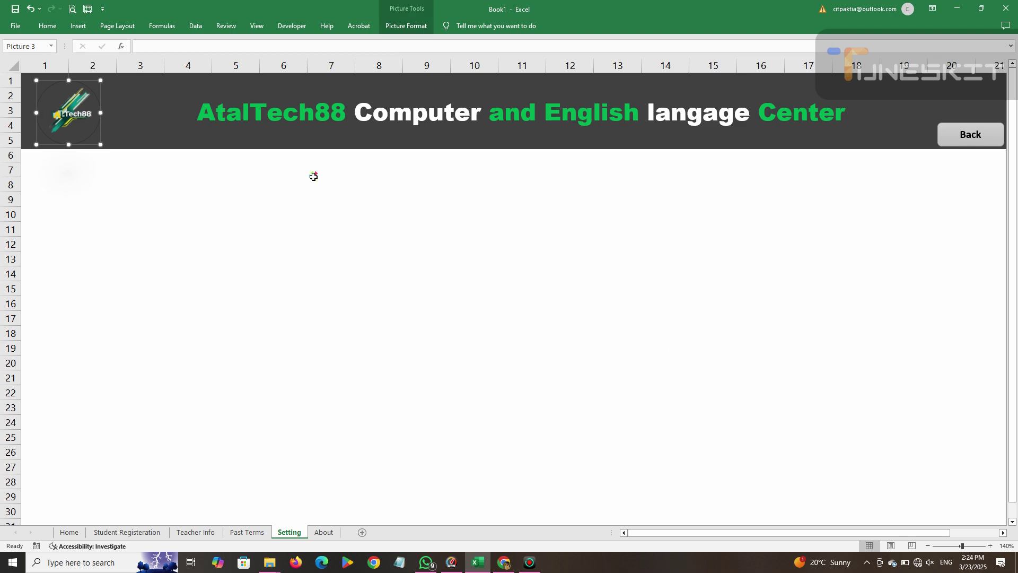
left_click(726, 123)
left_click(849, 119)
left_click_drag(842, 116, 301, 116)
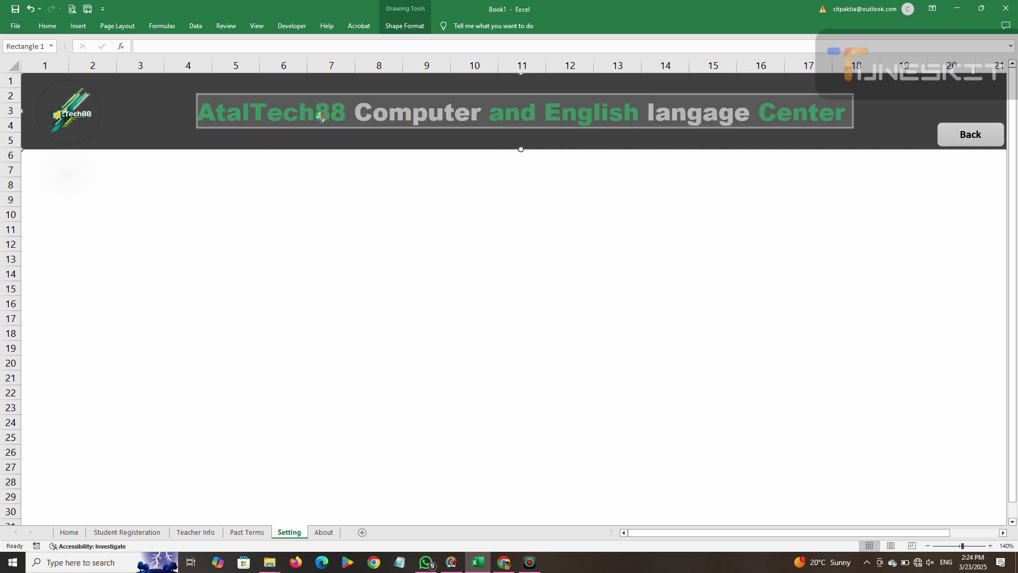
Retype the title as 'AtalTech88 Computer and English Center Setting Page'.
left_click(314, 115)
left_click(848, 116)
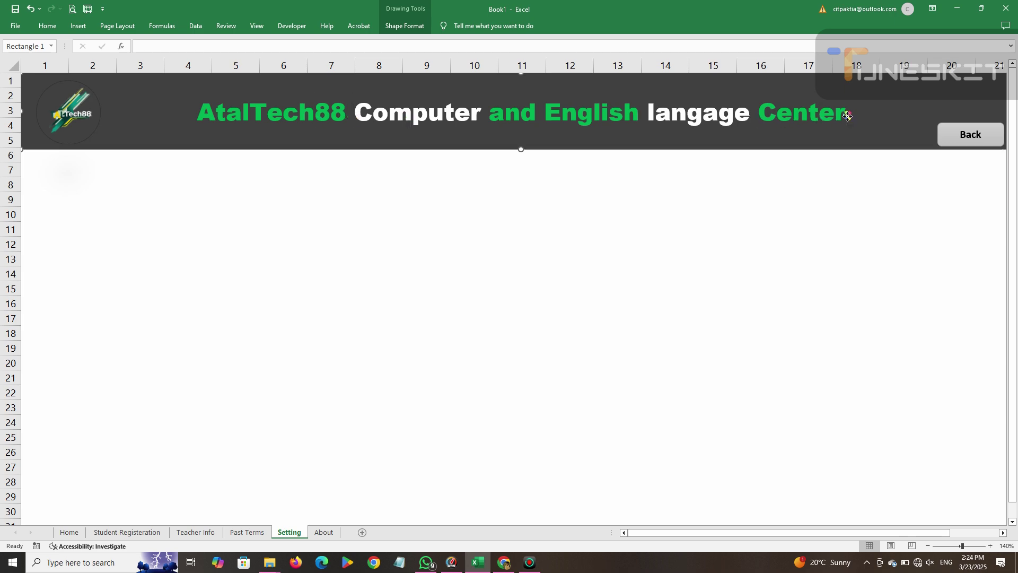
left_click(842, 110)
key("BackSpace")
key("BackSpace")
key("BackSpace")
key("BackSpace")
key("BackSpace")
key("BackSpace")
key("BackSpace")
key("BackSpace")
key("BackSpace")
key("BackSpace")
key("BackSpace")
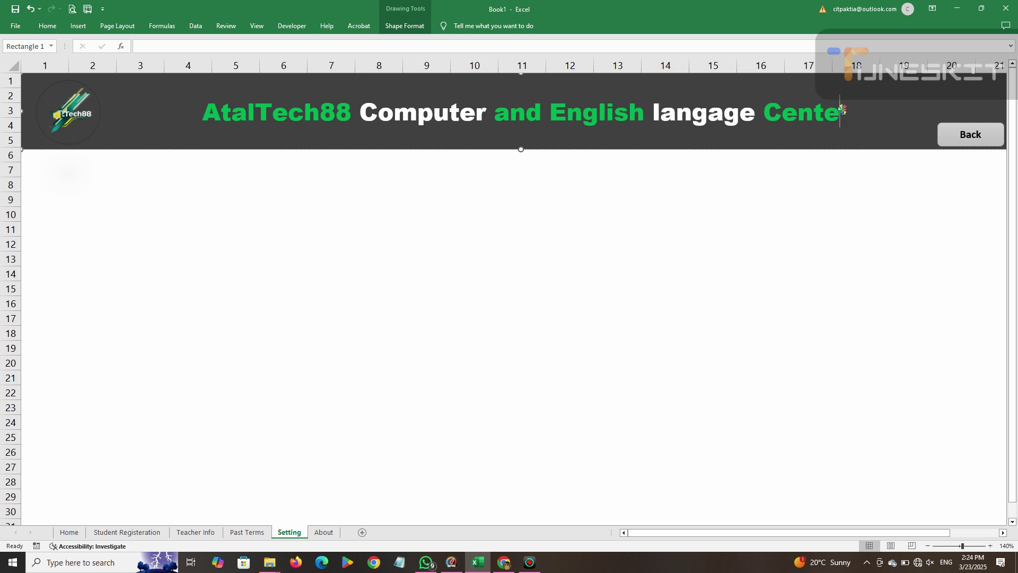
key("BackSpace")
key("BackSpace")
key("BackSpace")
key("BackSpace")
key("BackSpace")
key("BackSpace")
key("BackSpace")
key("BackSpace")
key("BackSpace")
key("BackSpace")
key("BackSpace")
key("BackSpace")
key("BackSpace")
key("BackSpace")
key("BackSpace")
key("BackSpace")
key("BackSpace")
key("BackSpace")
key("BackSpace")
key("BackSpace")
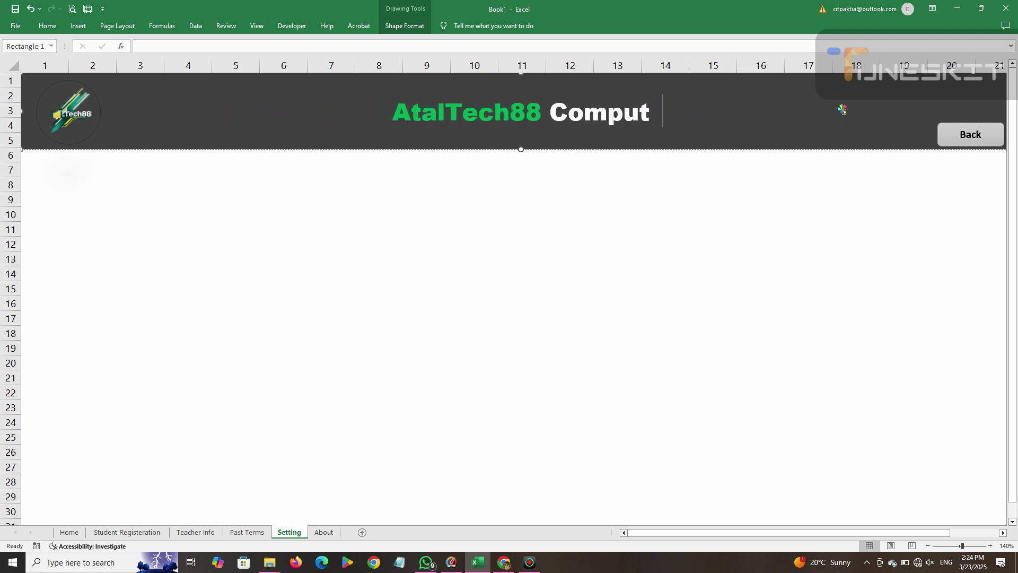
type("Computer an")
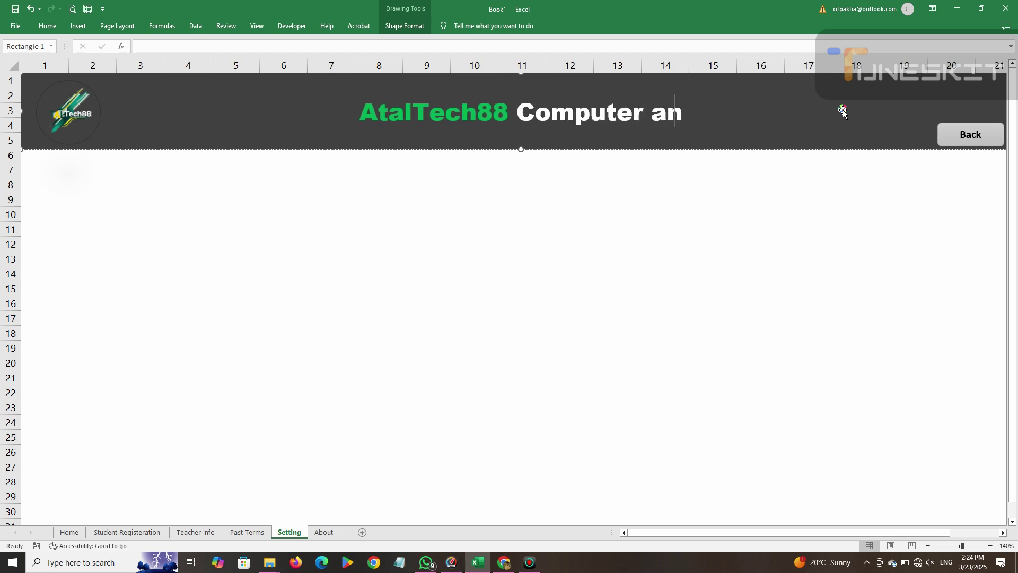
type("d enl")
key("BackSpace")
key("BackSpace")
key("BackSpace")
key("BackSpace")
type("E")
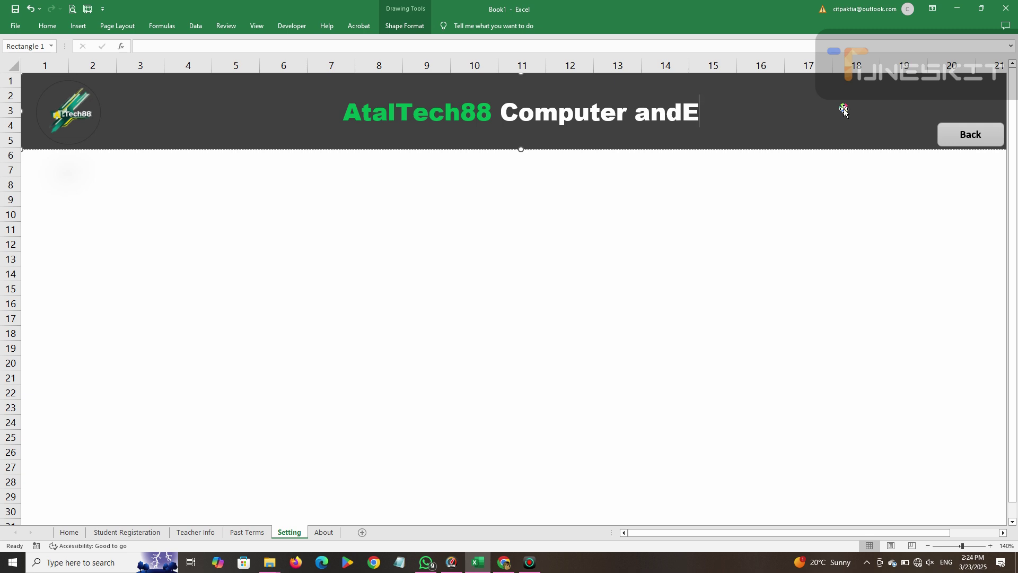
key("BackSpace")
type("English Center")
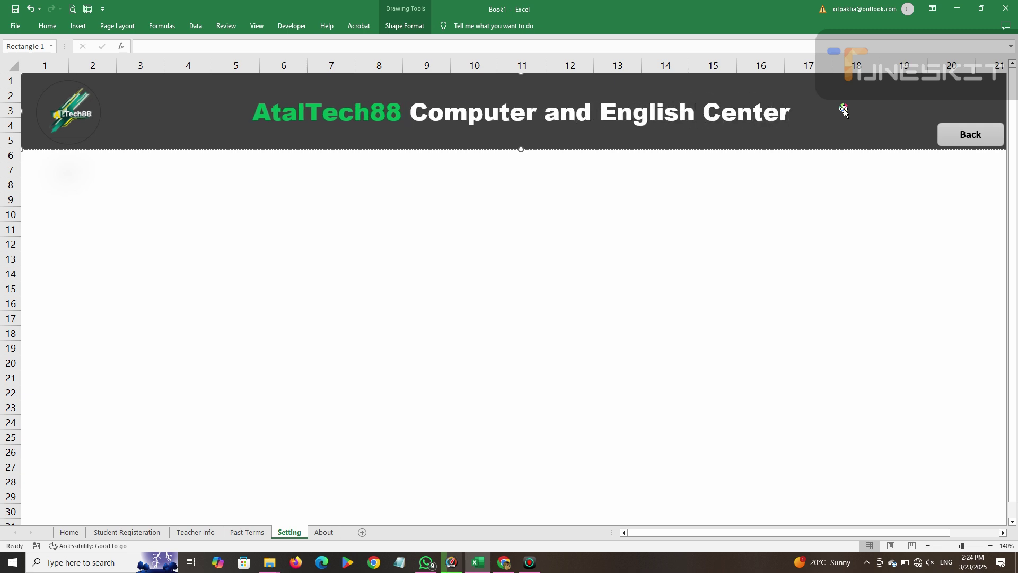
type(" Setting")
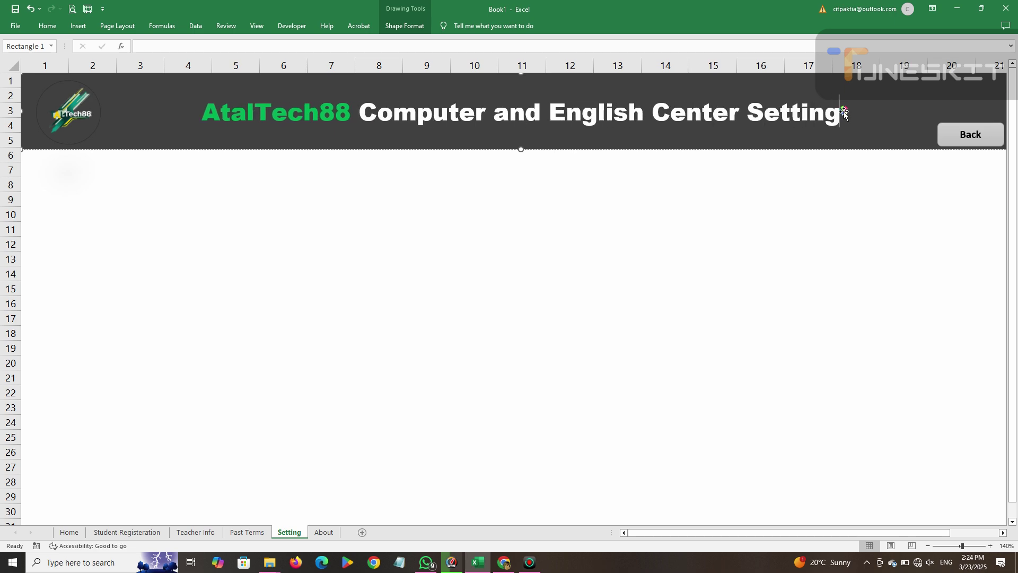
type(" Page")
left_click(804, 259)
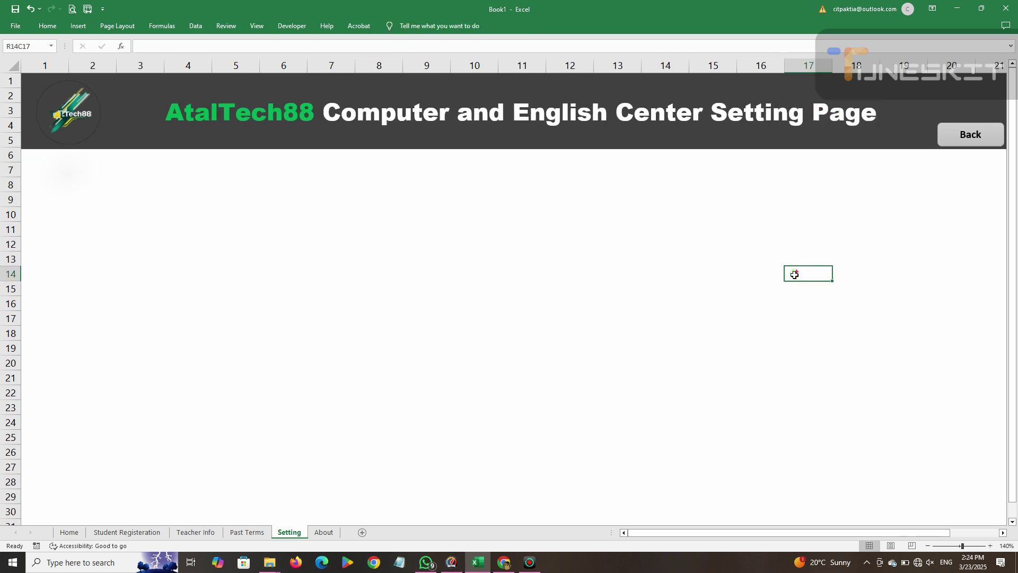
Colour the words 'Center Setting Page' and 'and' in the title green.
left_click(647, 108)
left_click_drag(616, 121, 877, 117)
left_click(48, 26)
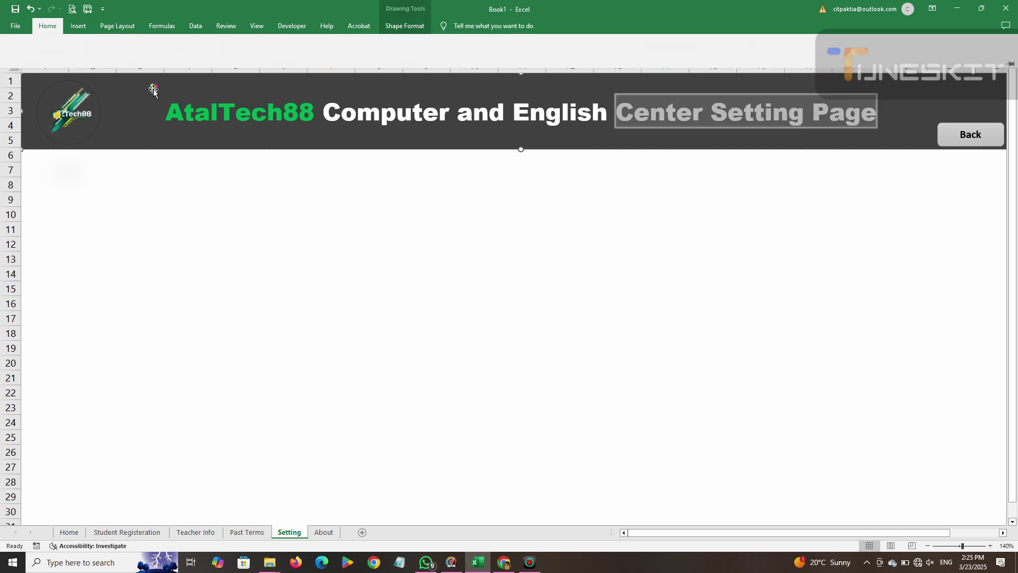
left_click(193, 62)
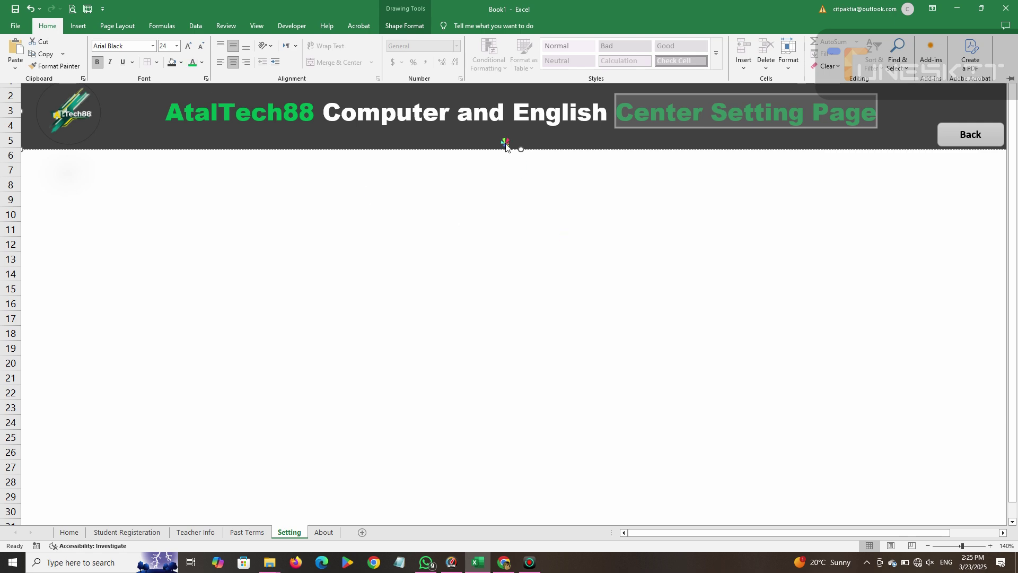
left_click(500, 113)
left_click_drag(504, 115, 454, 114)
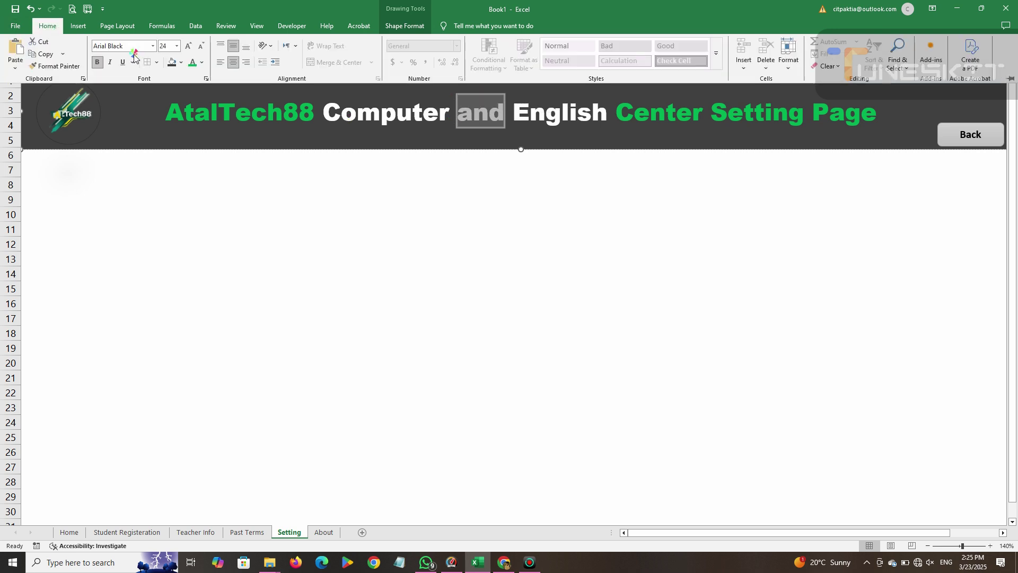
left_click(192, 63)
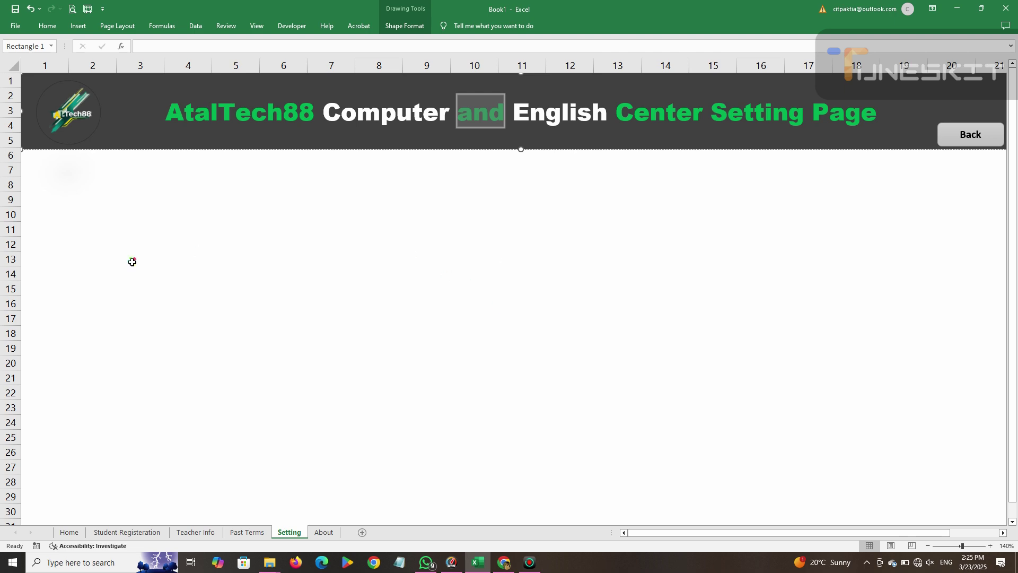
left_click(218, 268)
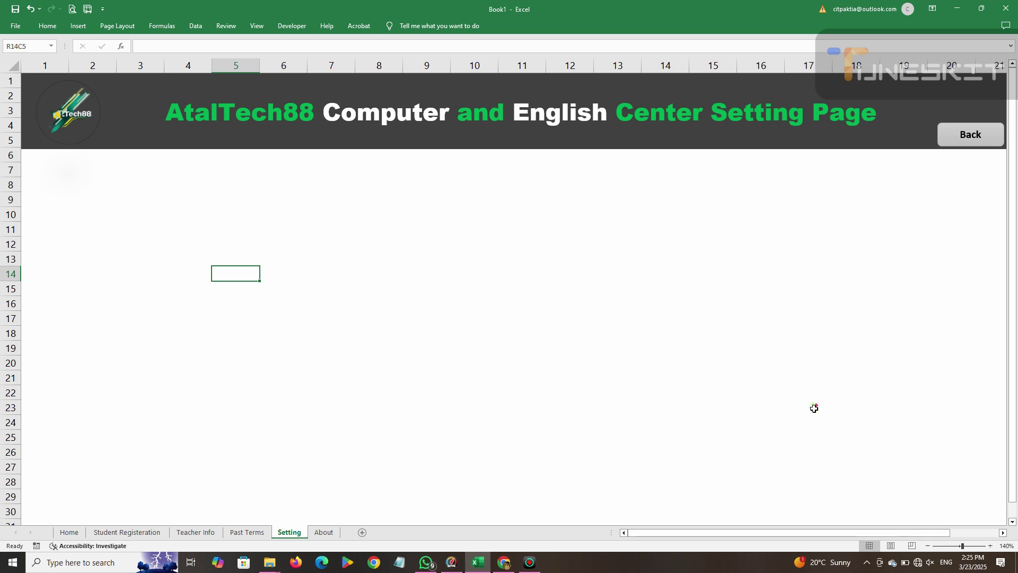
Draw a tall rounded rectangle below the banner and place a duplicate beside it.
left_click(47, 26)
left_click(78, 27)
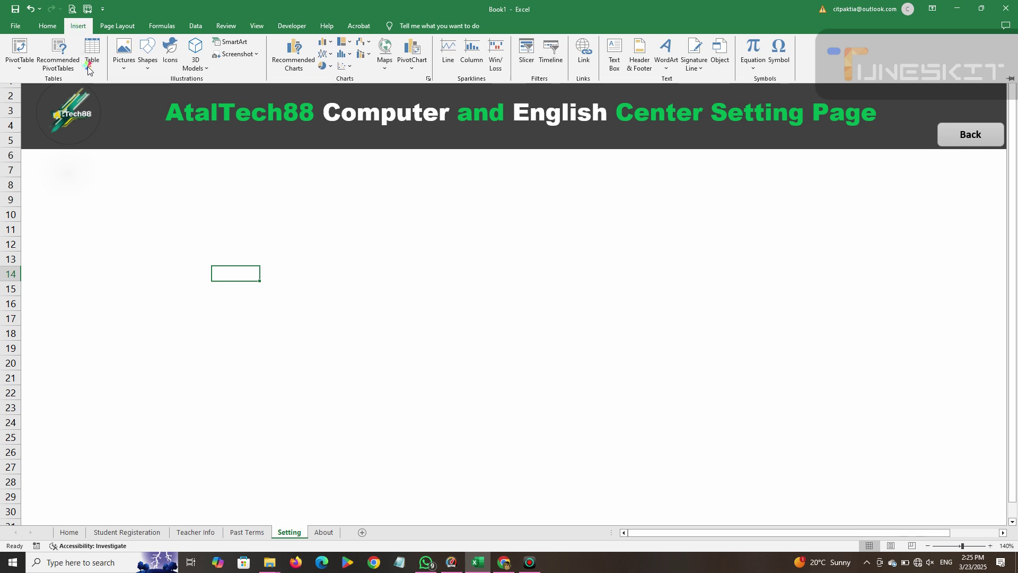
left_click(144, 68)
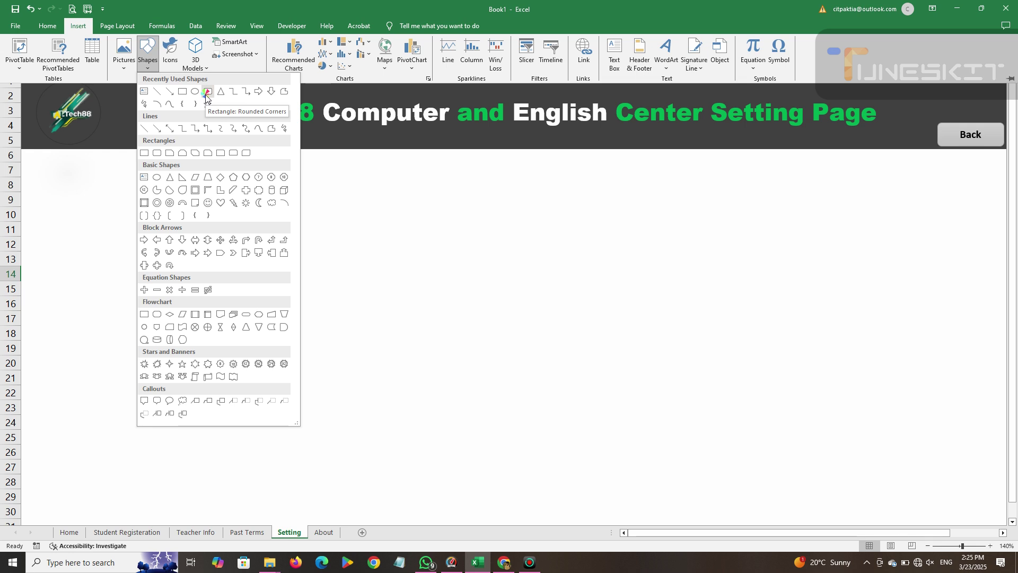
left_click(206, 93)
mouse_move(128, 180)
left_mouse_down()
mouse_move(204, 233)
mouse_move(343, 429)
mouse_move(342, 495)
mouse_move(363, 491)
left_mouse_up()
left_click_drag(260, 371, 168, 367)
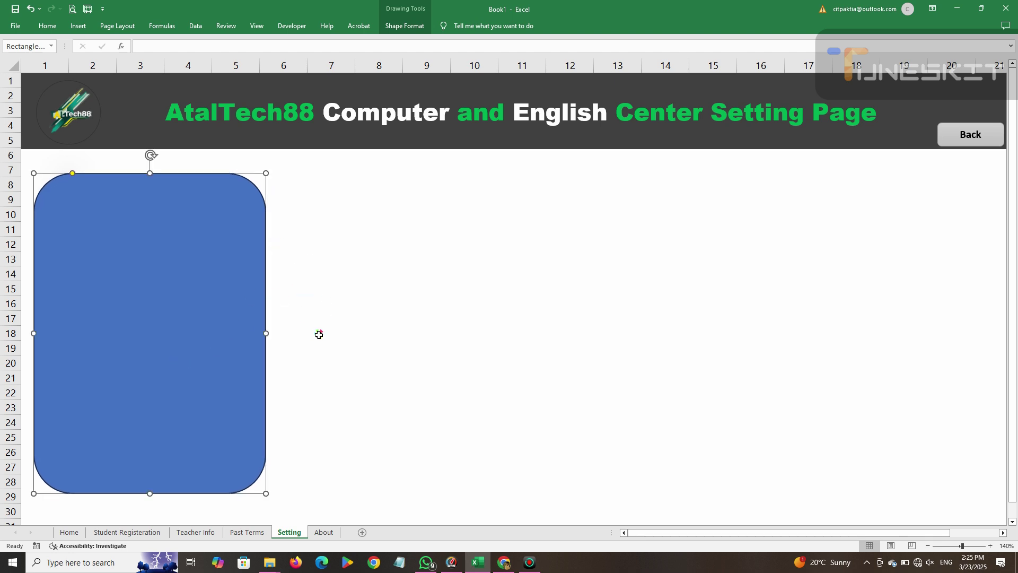
key("ctrl+d")
left_click_drag(237, 320, 468, 311)
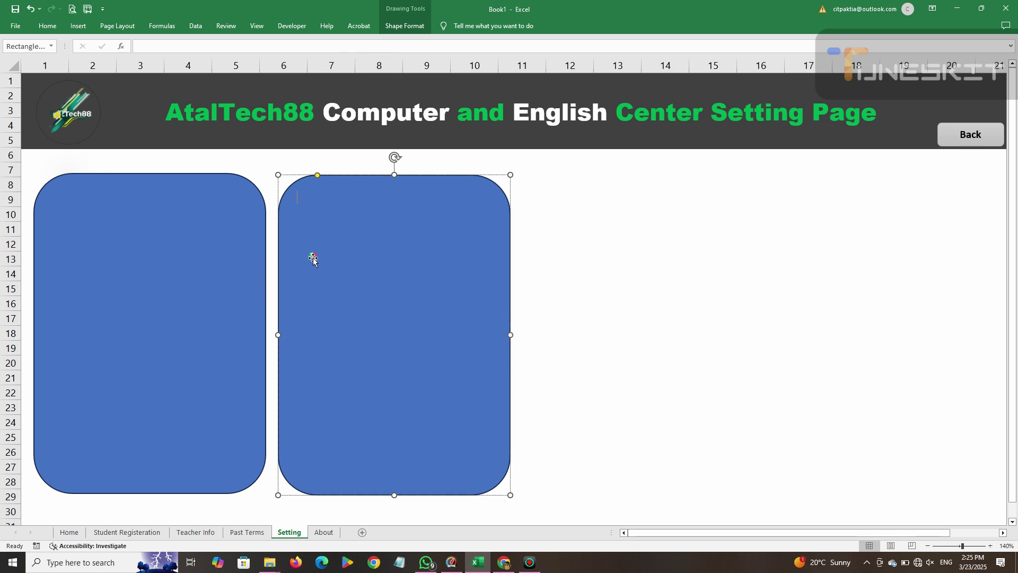
Set the ribbon to always show the full set of commands.
left_click(667, 8)
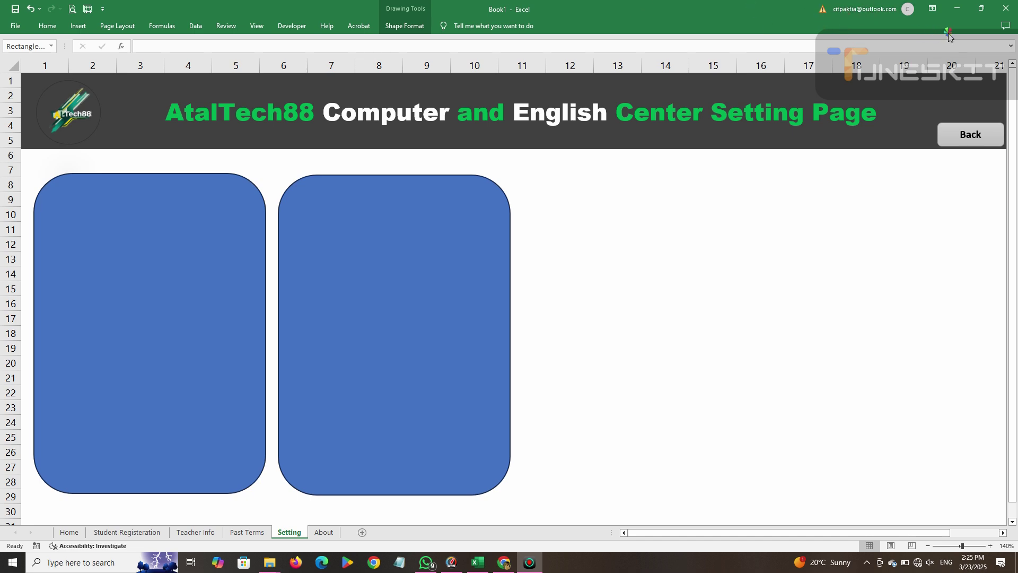
left_click(933, 9)
left_click(932, 10)
left_click(933, 95)
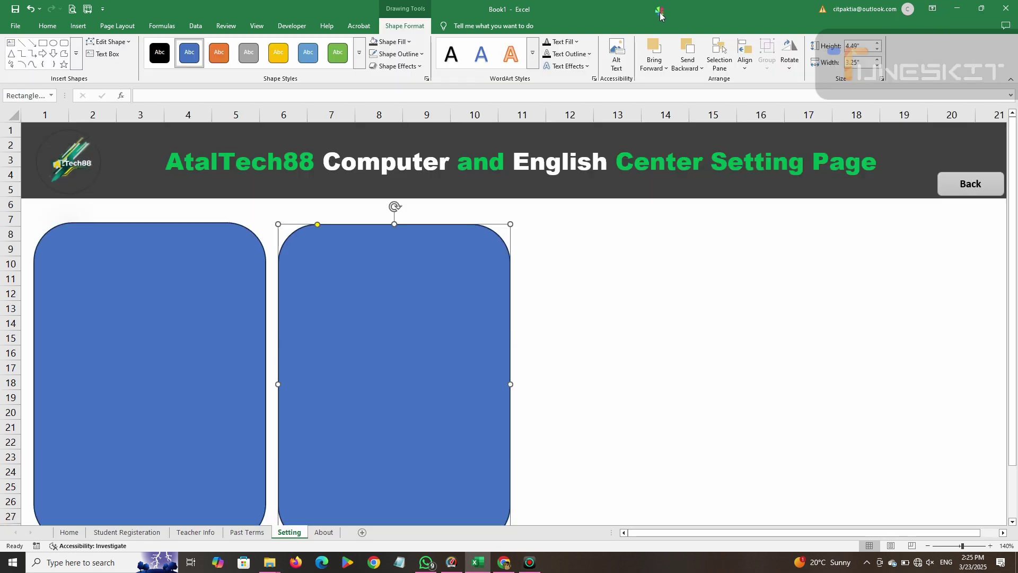
left_click_drag(681, 29, 806, 13)
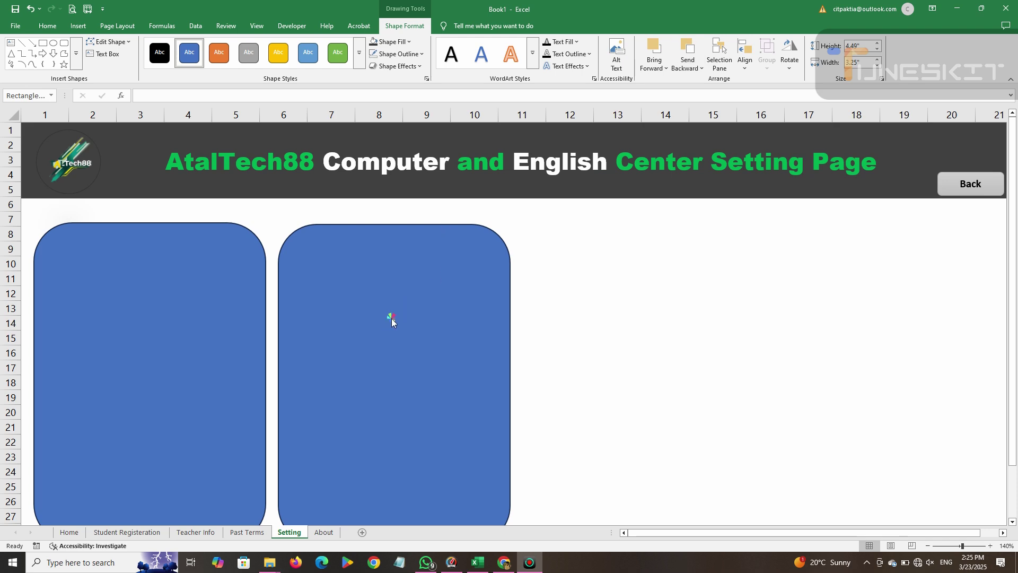
Remove the left rectangle's outline and delete the duplicate on the right.
scroll(391, 322, "down", 1)
left_click(363, 301)
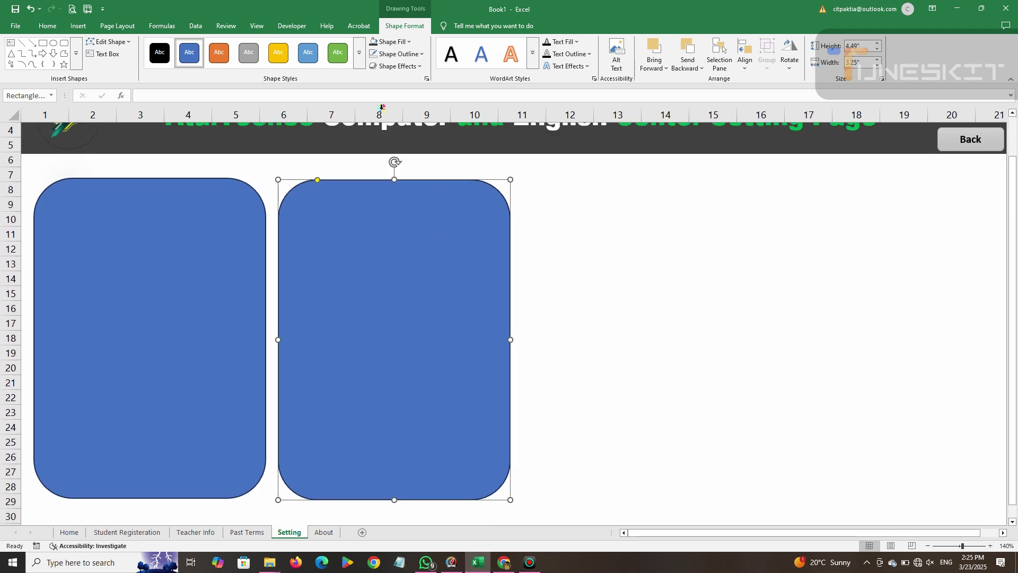
left_click(197, 234)
left_click(396, 54)
left_click(399, 304)
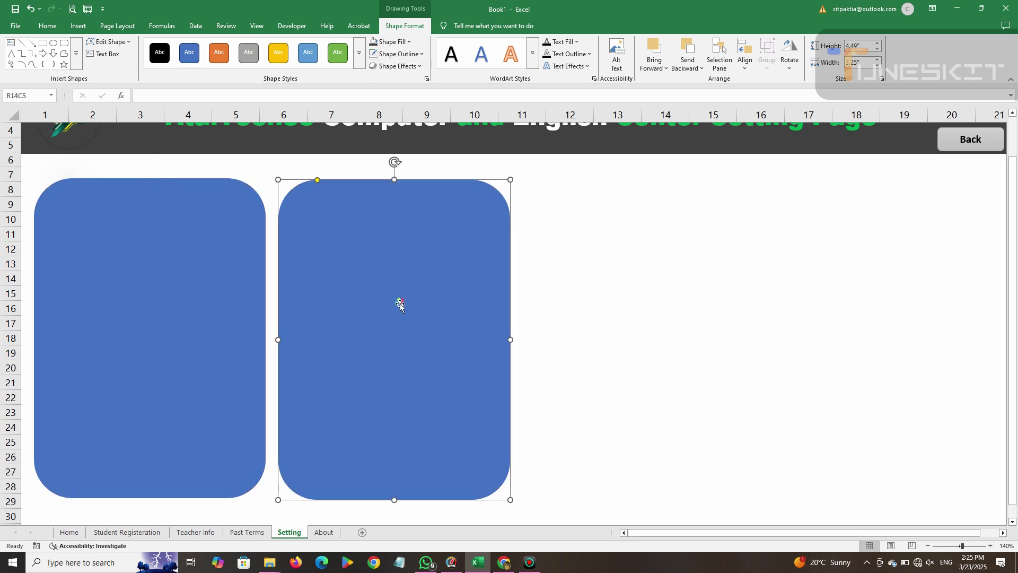
key("Delete")
scroll(393, 305, "up", 1)
Select the remaining tall blue rounded rectangle on the Setting sheet.
left_click_drag(200, 313, 195, 303)
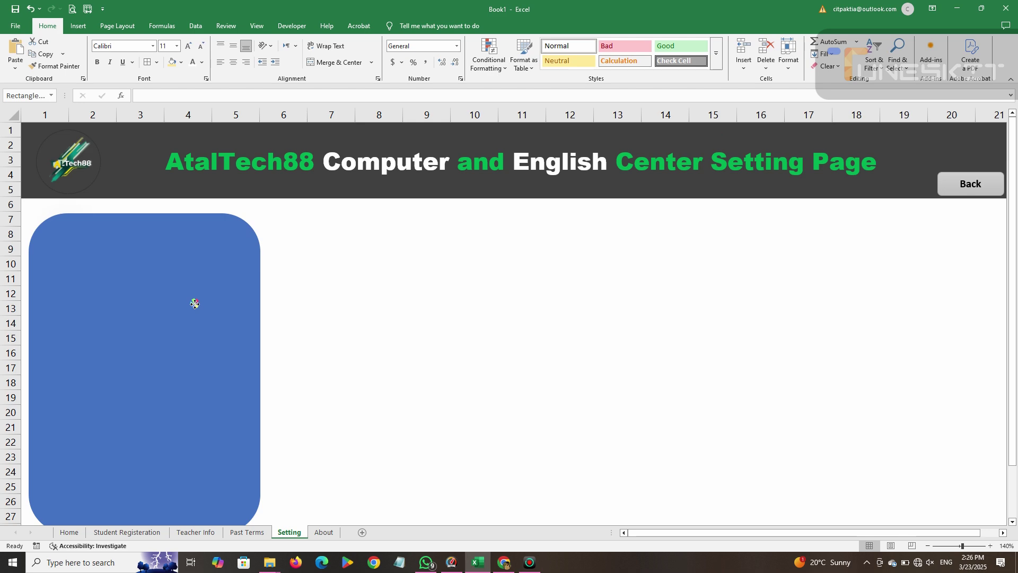
left_click(195, 303)
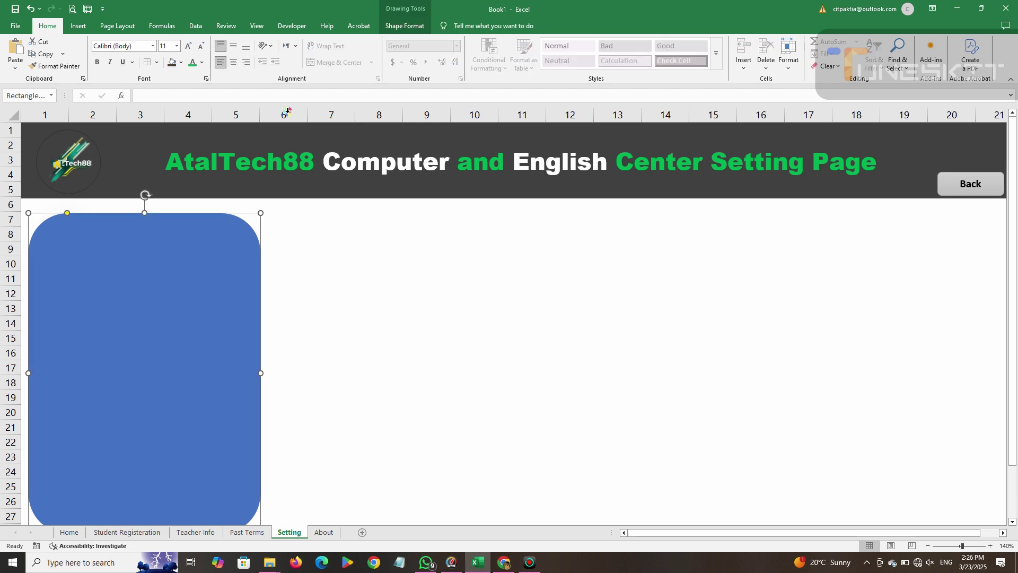
right_click(252, 239)
left_click(242, 258)
left_click(515, 364)
left_click(189, 330)
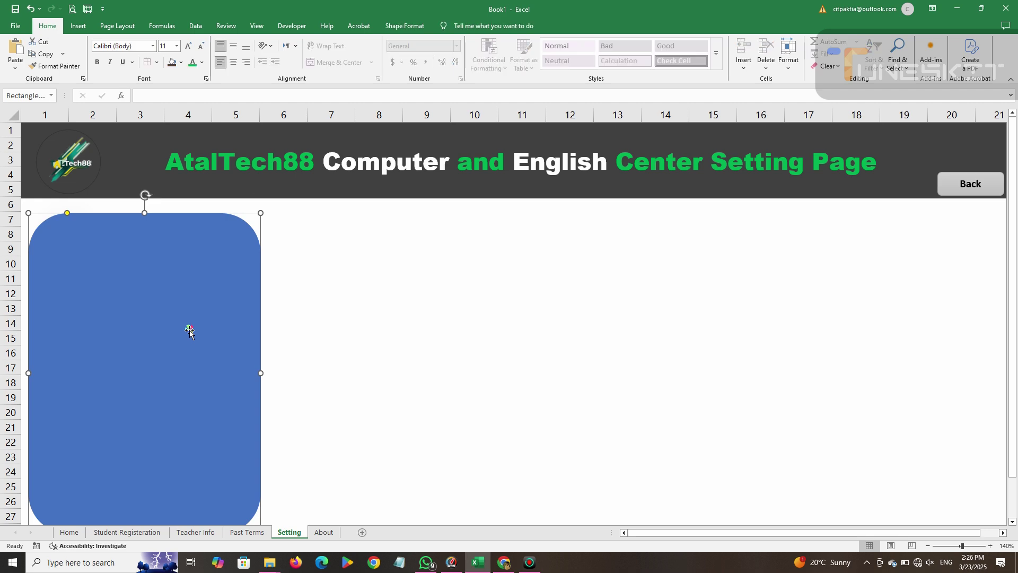
left_click(157, 228)
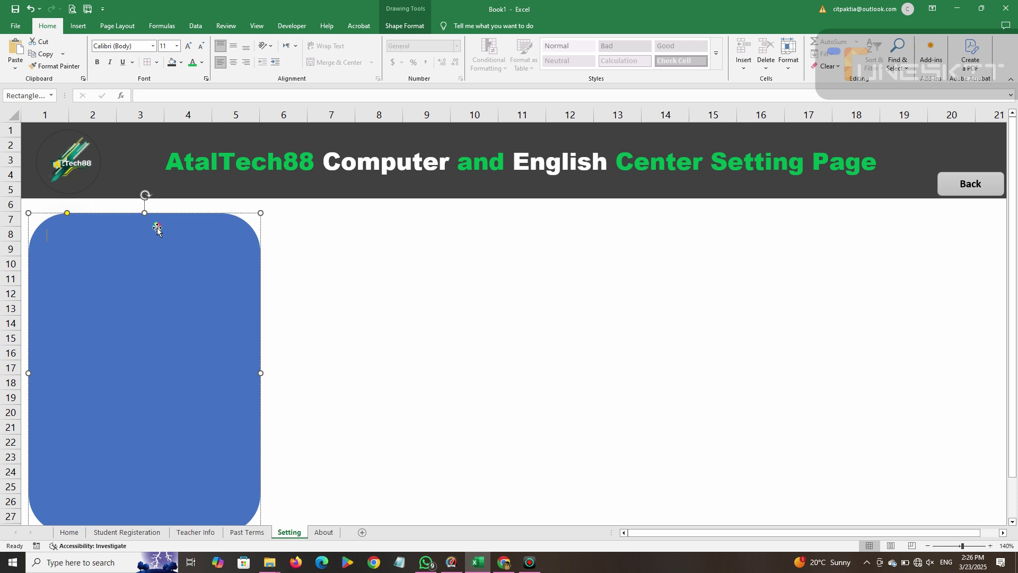
left_click(303, 346)
left_click(230, 278)
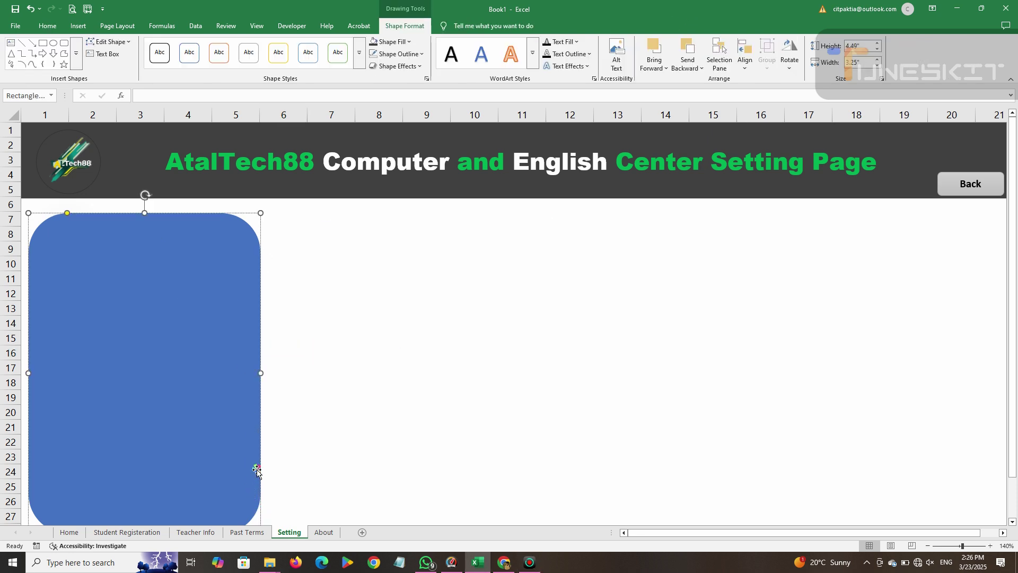
Drag the panel's corner and right-edge handles inward to shorten and narrow it.
scroll(274, 449, "down", 3)
left_click_drag(262, 401, 237, 342)
scroll(238, 342, "up", 3)
left_click(238, 341)
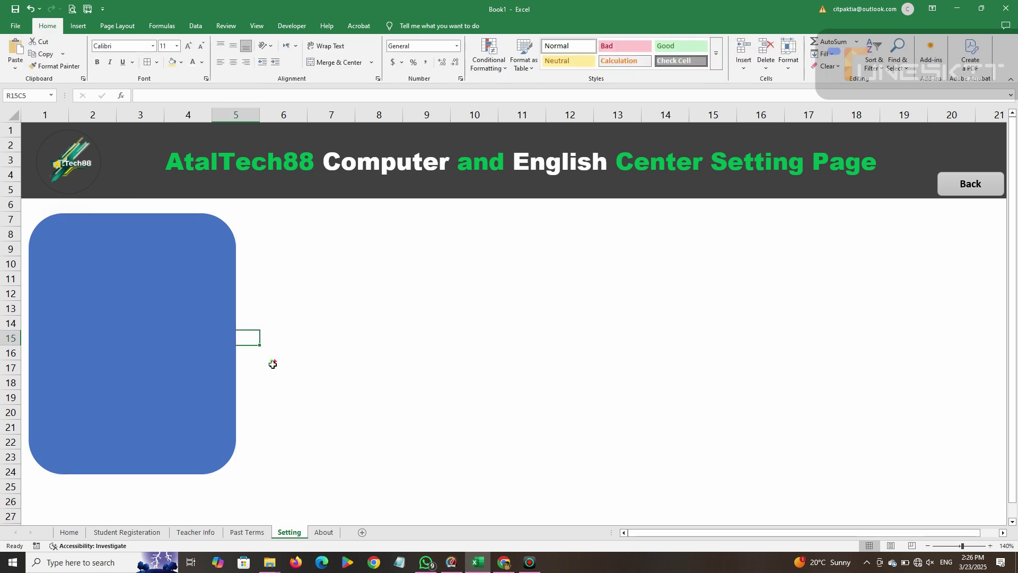
left_click(220, 353)
mouse_move(236, 344)
left_mouse_down()
mouse_move(172, 351)
mouse_move(153, 385)
left_mouse_up()
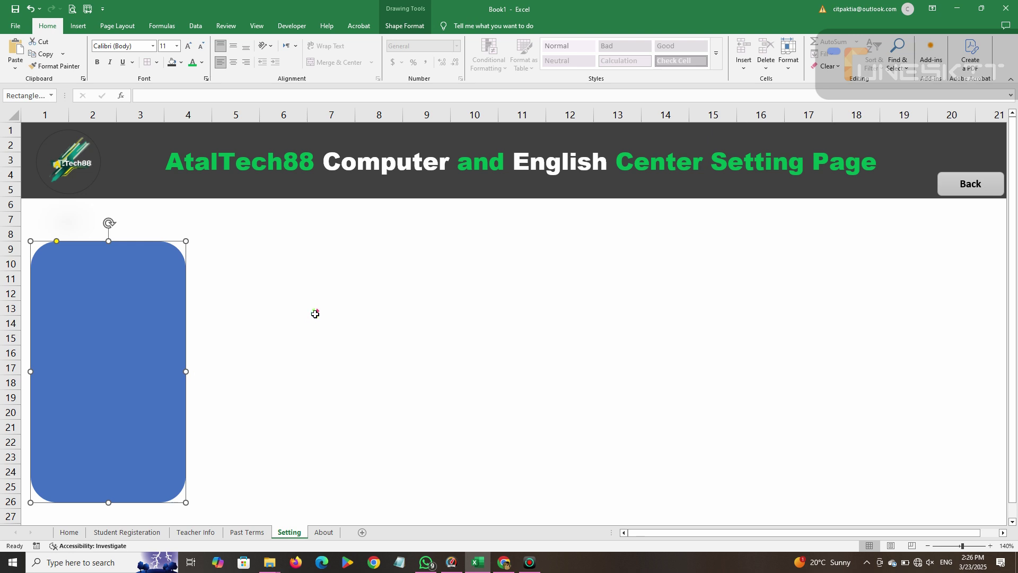
Draw a wide rounded bar across rows 6 to 8 and align it with the tall panel.
left_click(77, 25)
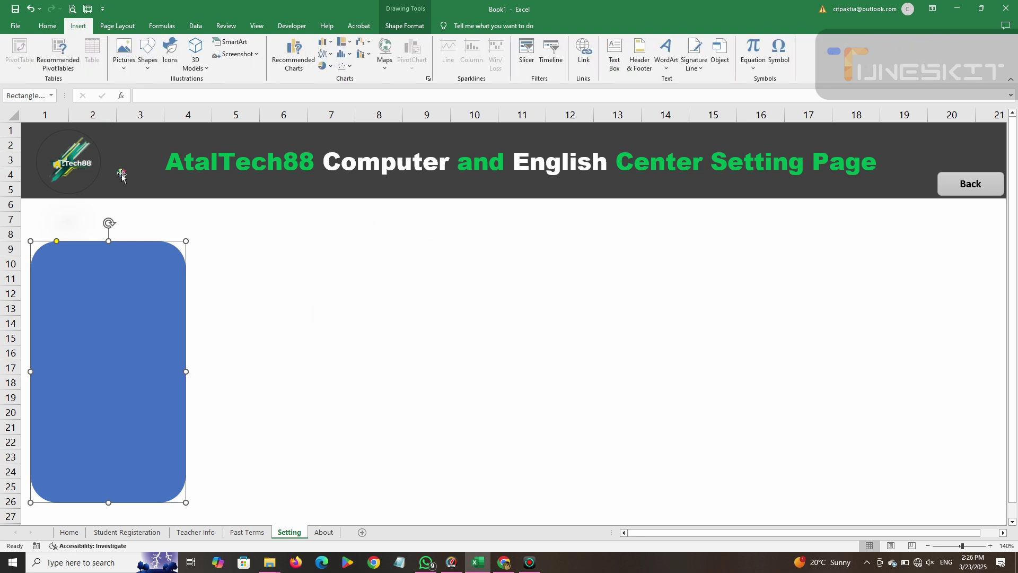
left_click(147, 53)
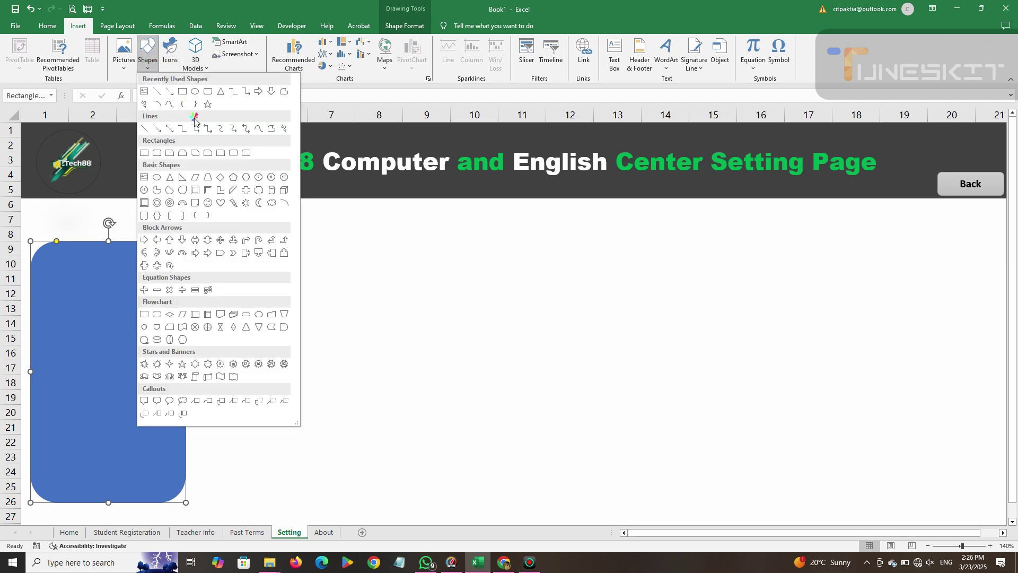
left_click(207, 93)
left_click_drag(40, 205, 351, 237)
left_click_drag(133, 305, 139, 314)
left_click_drag(140, 233, 129, 229)
left_click_drag(110, 288, 99, 288)
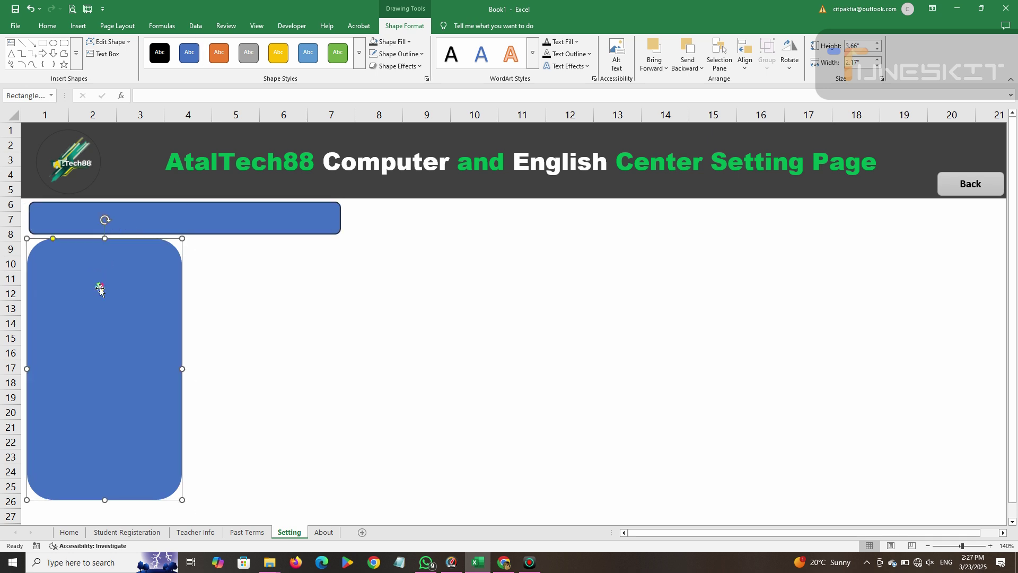
key("Right")
key("Right")
key("Right")
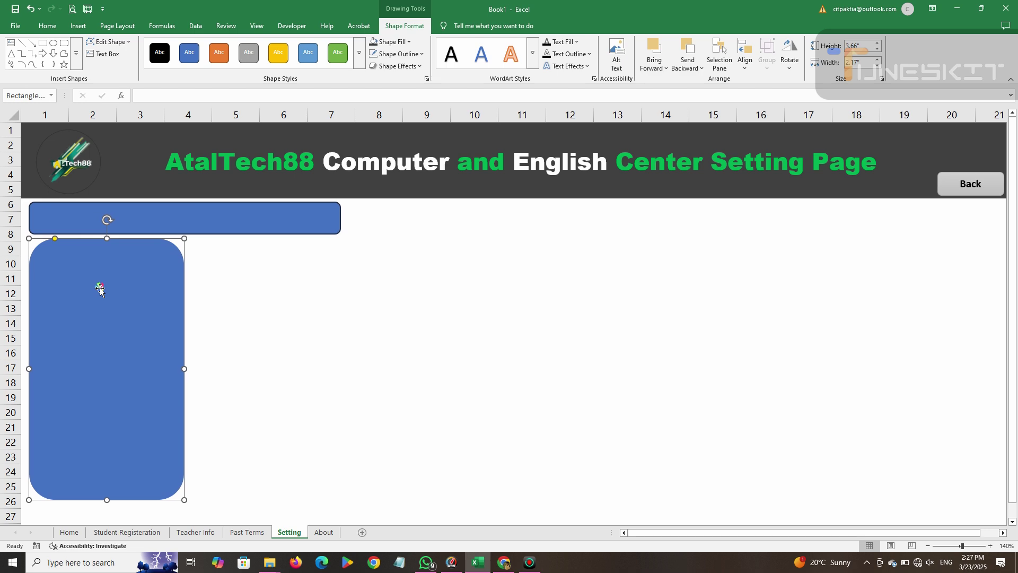
Remove the wide bar's outline and apply a bevel preset effect to it.
left_click(254, 225)
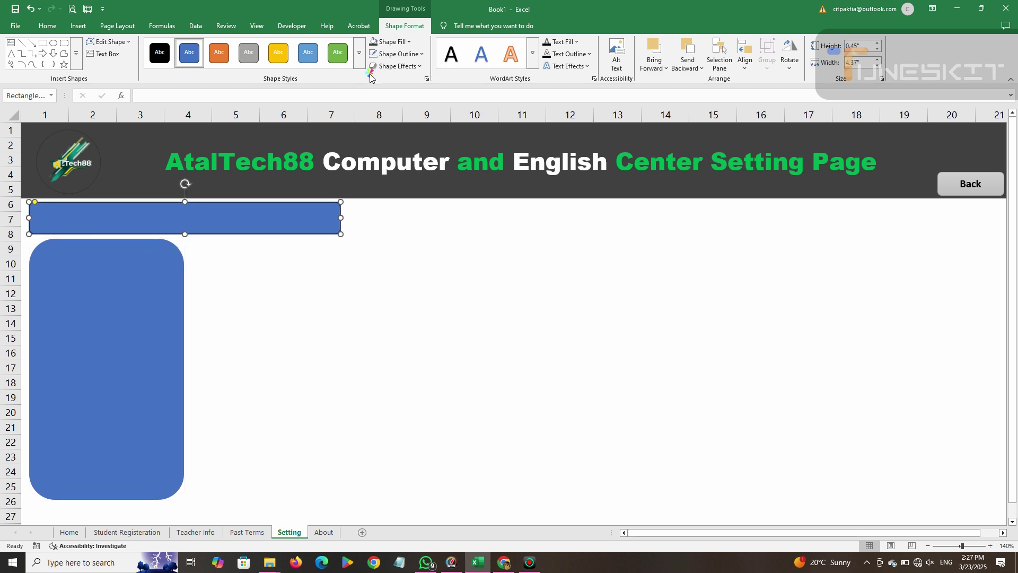
left_click(395, 53)
left_click(395, 247)
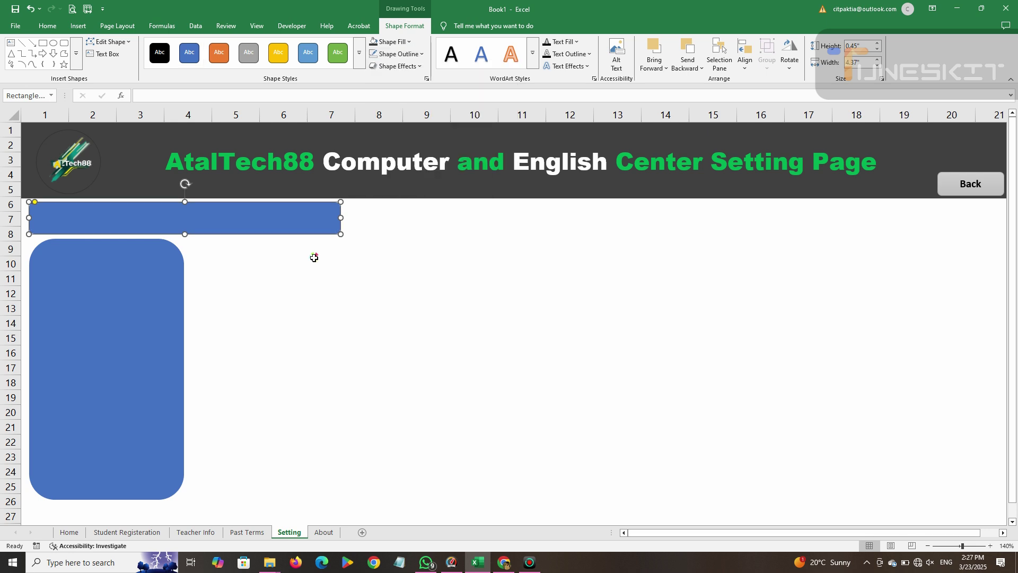
left_click(421, 54)
left_click(420, 55)
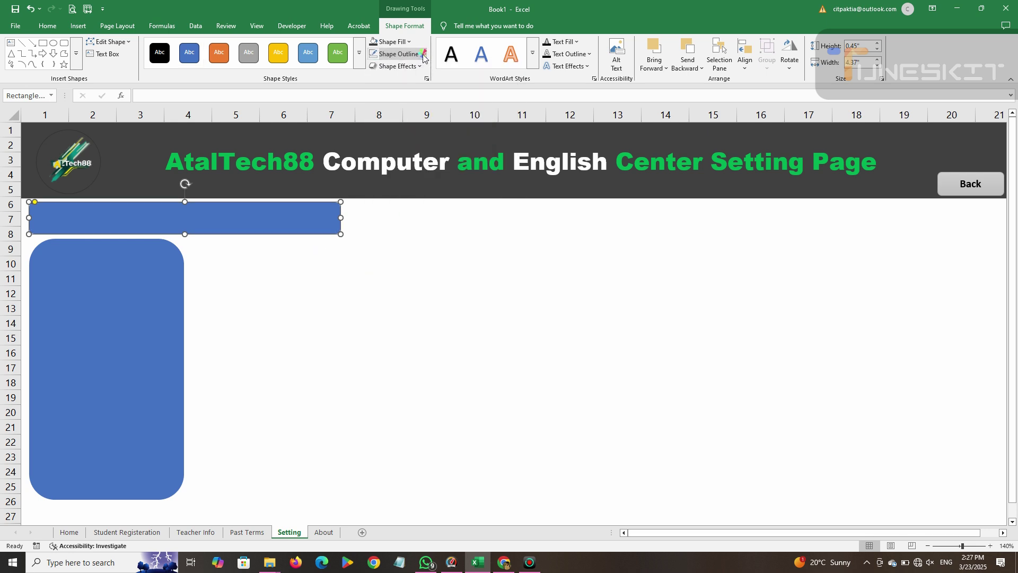
left_click(417, 70)
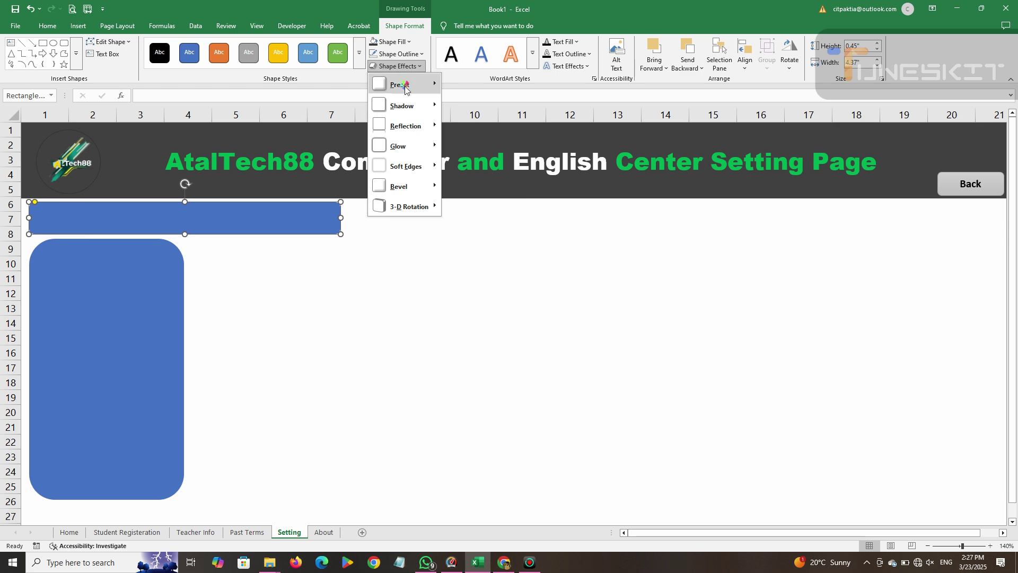
mouse_move(437, 94)
left_click(546, 172)
left_click(379, 264)
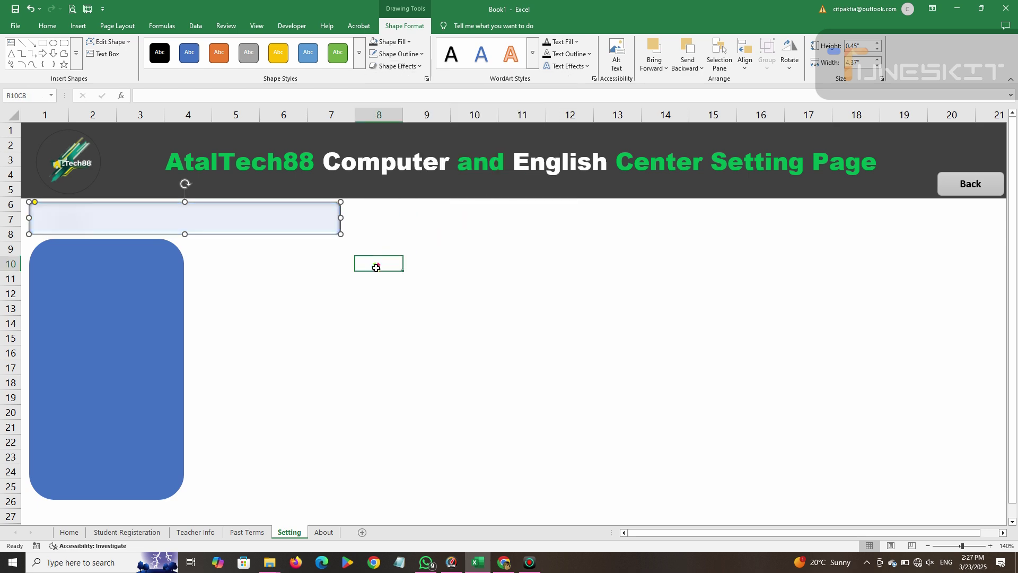
Apply the same bevel preset to the tall panel and fine-tune the bar's position.
left_click(209, 278)
left_click(180, 280)
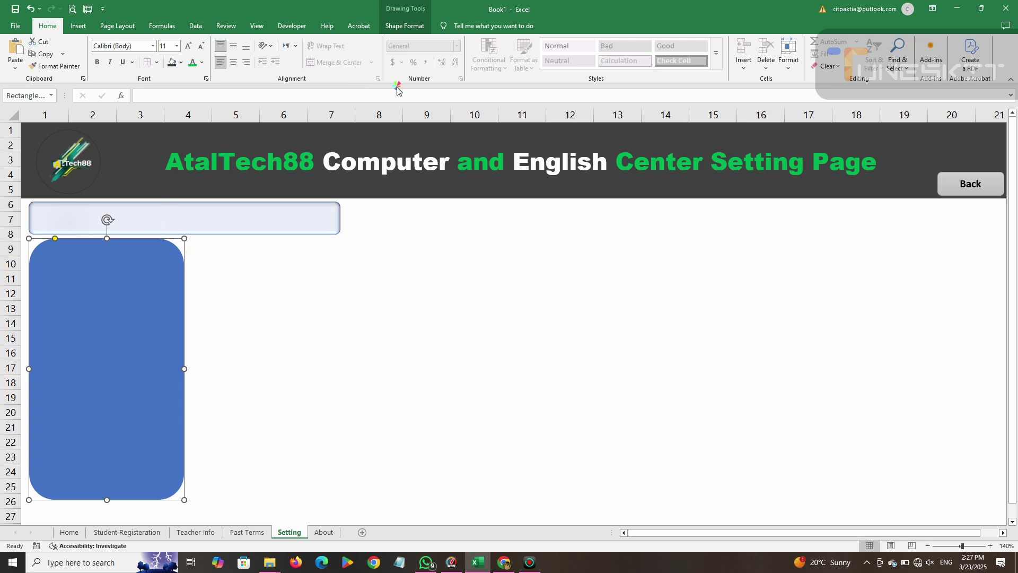
left_click(405, 26)
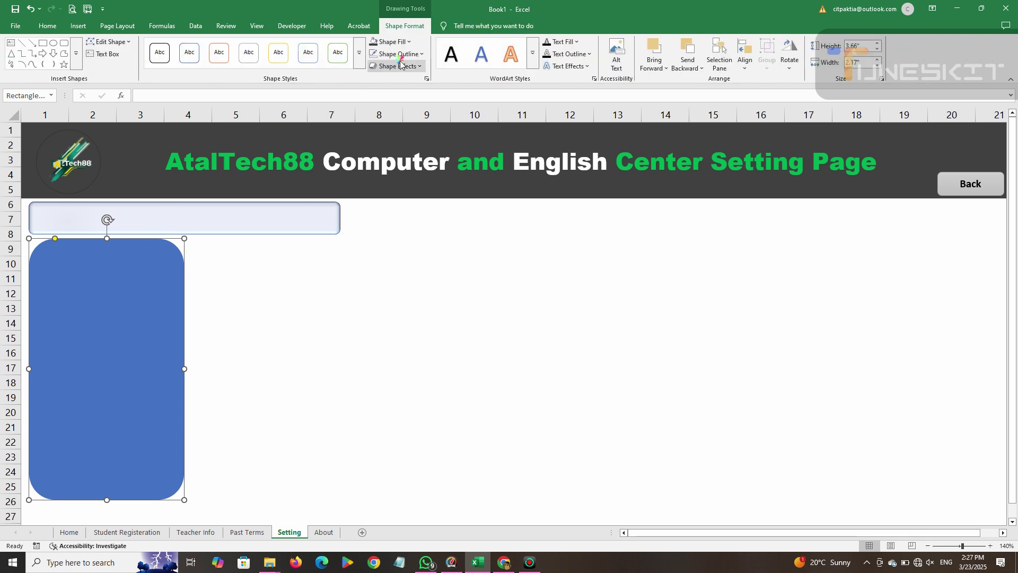
left_click(415, 66)
mouse_move(403, 84)
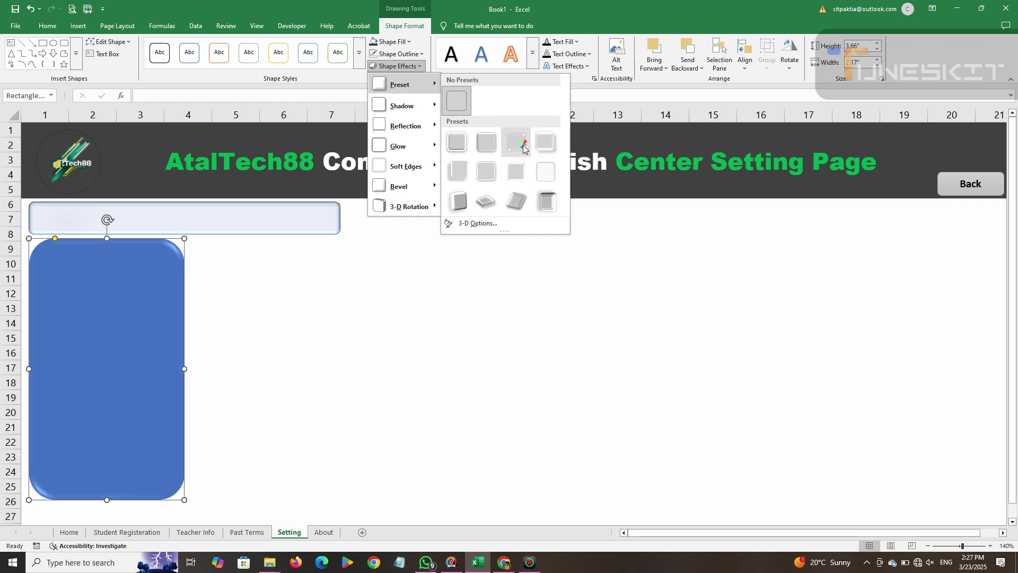
left_click(544, 175)
left_click(318, 311)
left_click(205, 221)
key("Left")
key("Left")
key("Left")
key("Left")
key("Left")
key("Left")
key("Left")
key("Left")
key("Left")
key("Left")
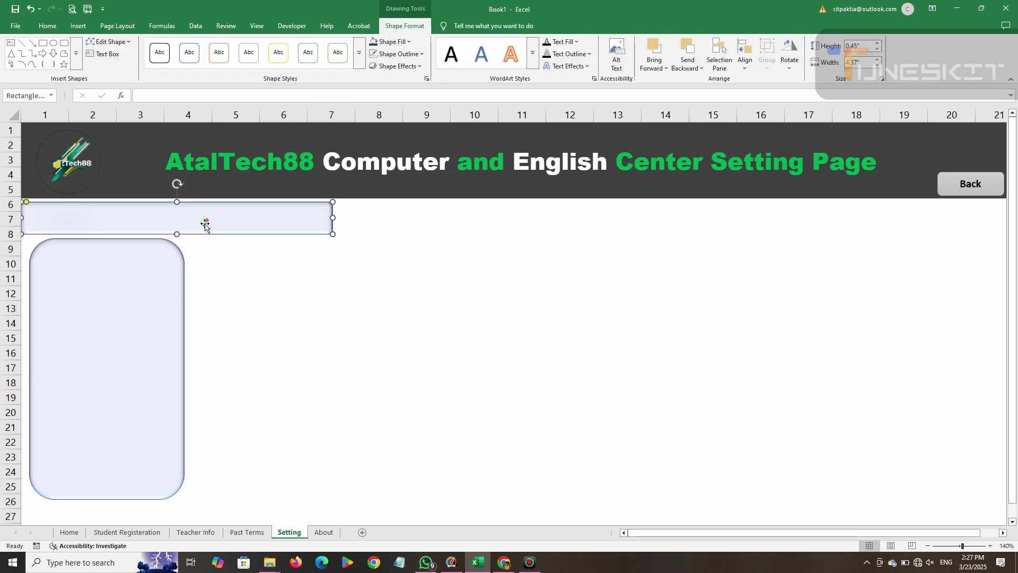
key("Right")
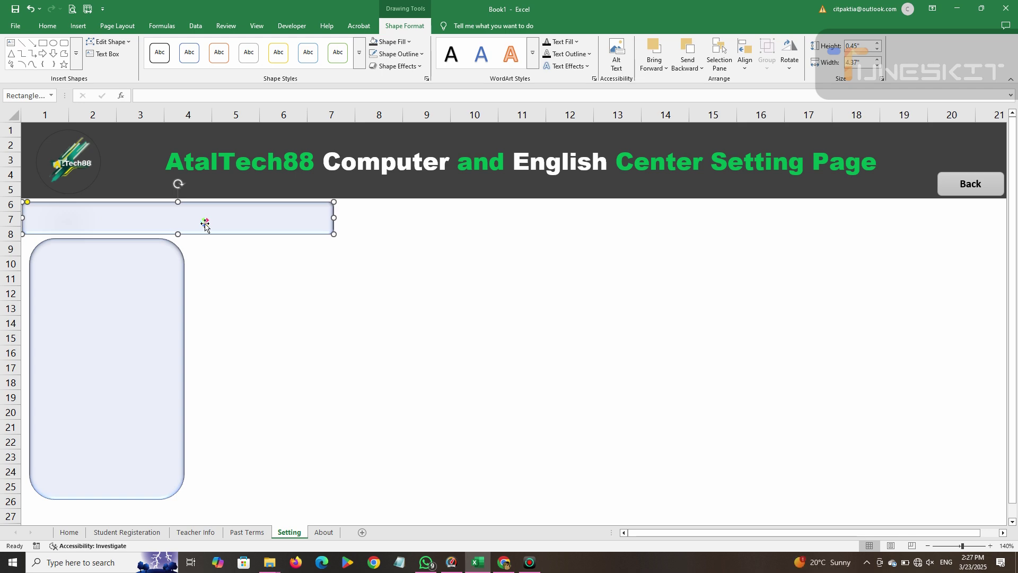
Type 'if You want to make change in your system please click bellow button' into the wide bar.
double_click(205, 225)
key("BackSpace")
key("BackSpace")
type("if You want to make change in your system please click")
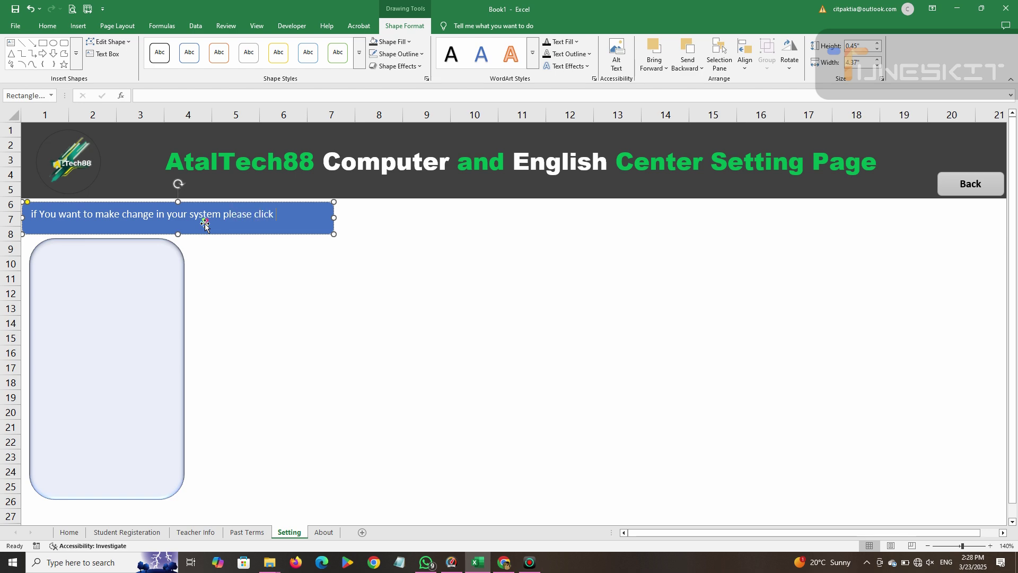
key("BackSpace")
type("to")
key("BackSpace")
key("BackSpace")
key("BackSpace")
key("BackSpace")
key("BackSpace")
type("low")
key("BackSpace")
key("BackSpace")
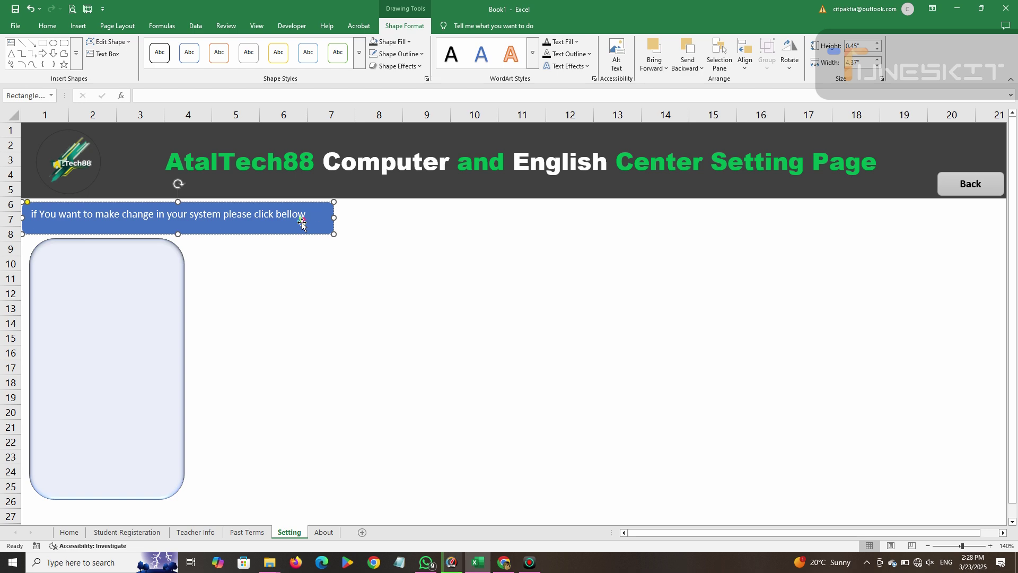
key("BackSpace")
key("BackSpace")
type("ow button")
left_click_drag(334, 219, 351, 217)
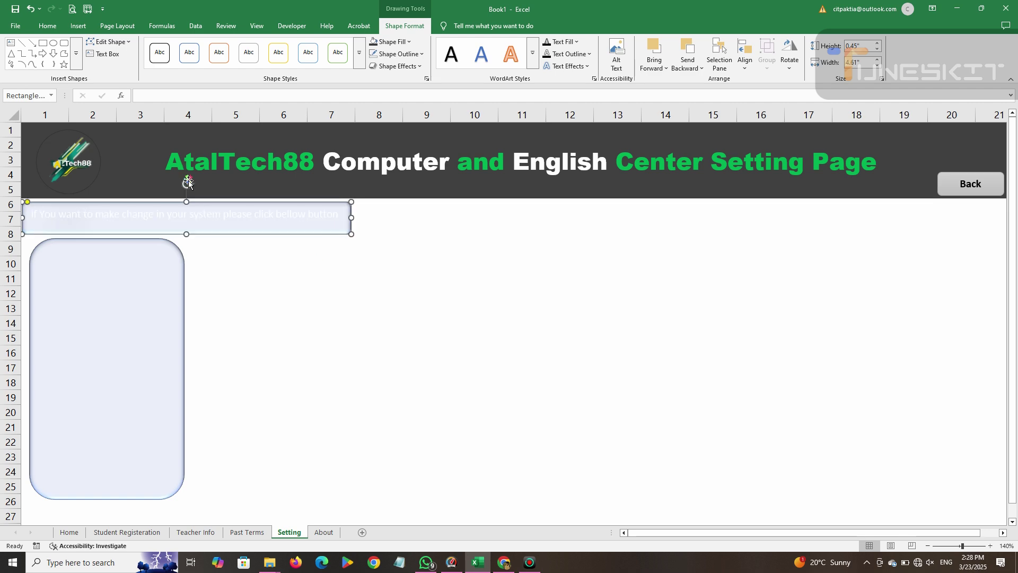
Make the bar text dark, bold, centred and middle-aligned, widening the bar to fit.
triple_click(203, 215)
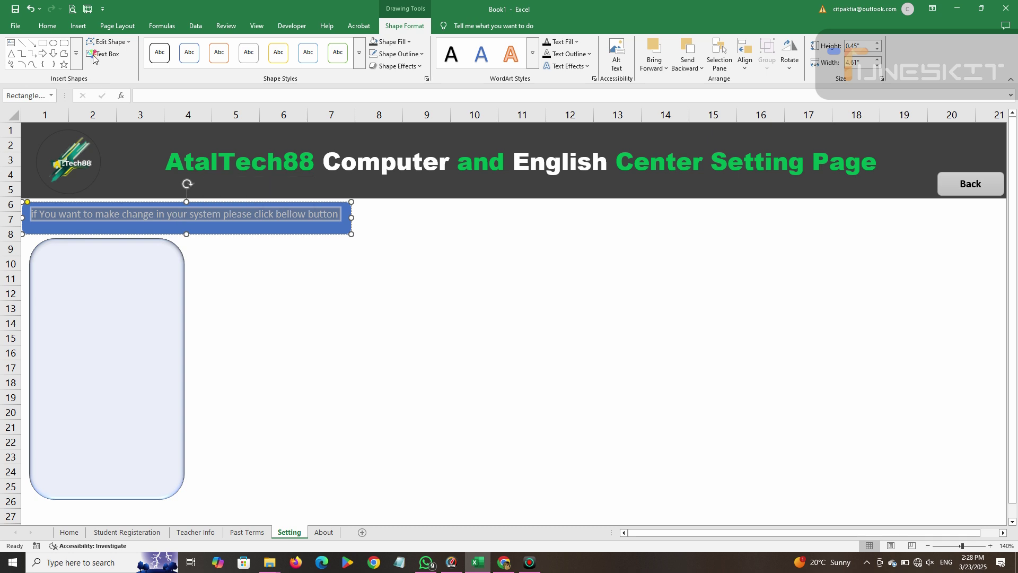
left_click(48, 26)
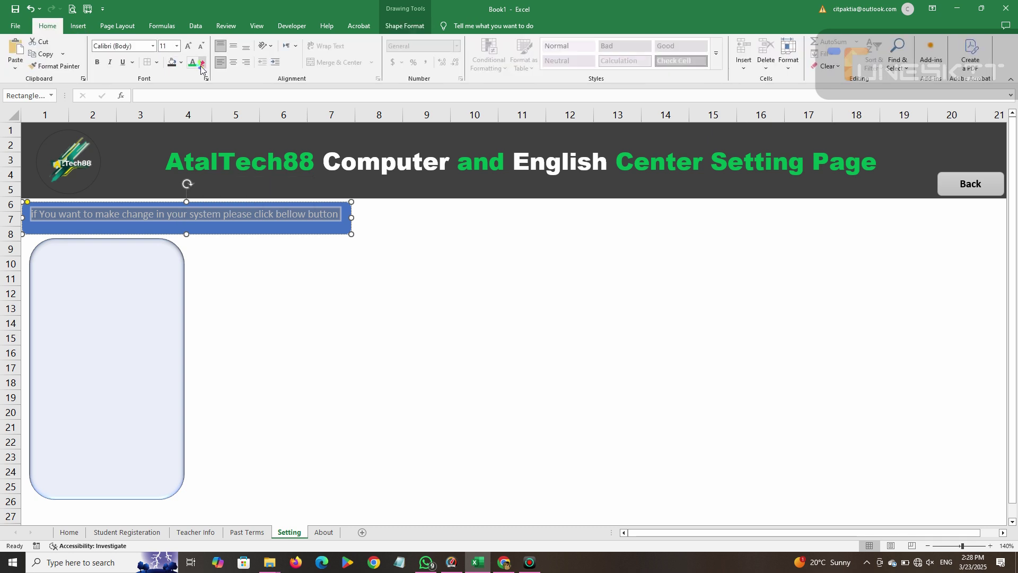
left_click(202, 63)
left_click(209, 129)
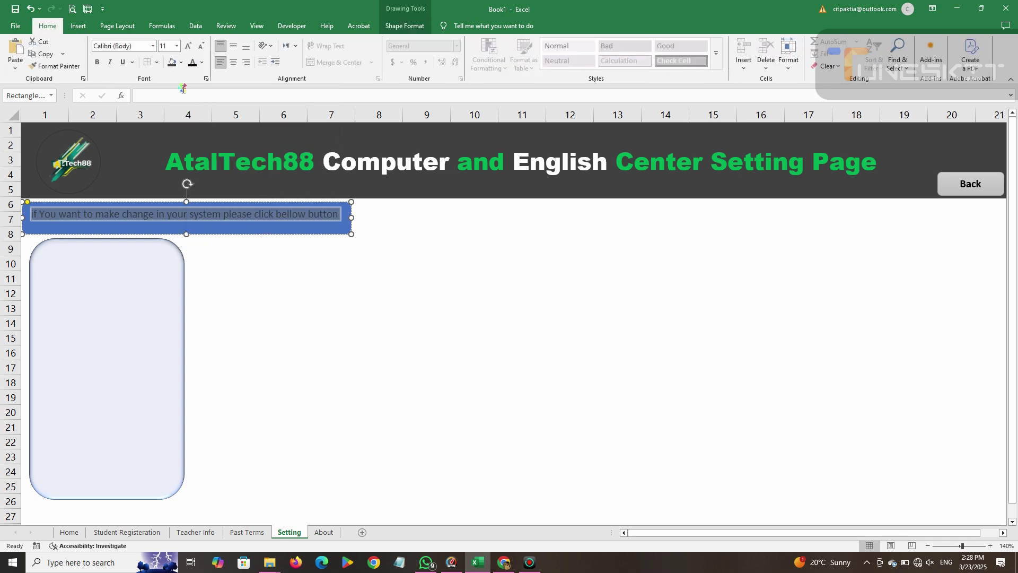
left_click(97, 63)
left_click(234, 62)
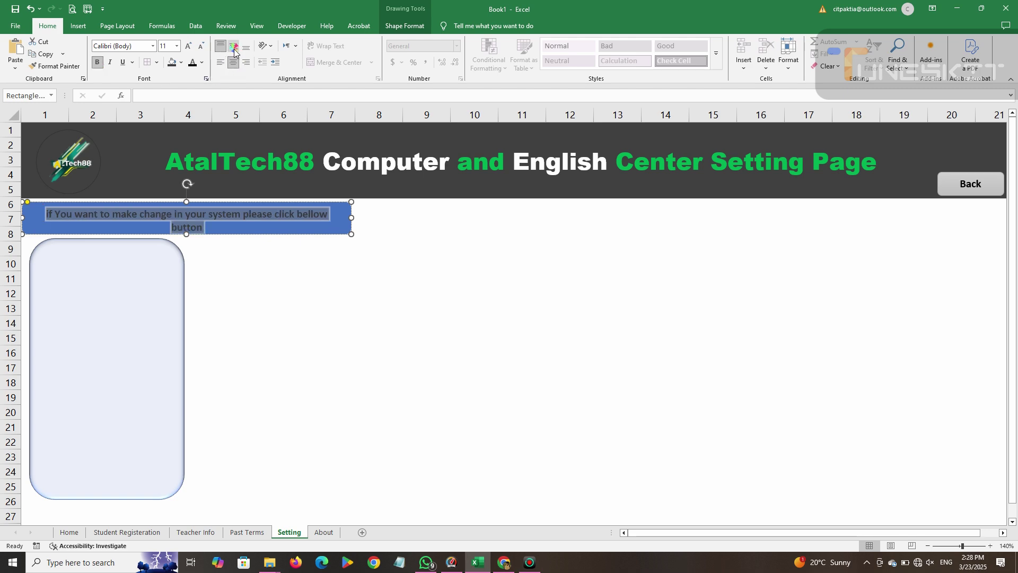
left_click(234, 49)
left_click_drag(349, 217, 362, 218)
left_click(352, 263)
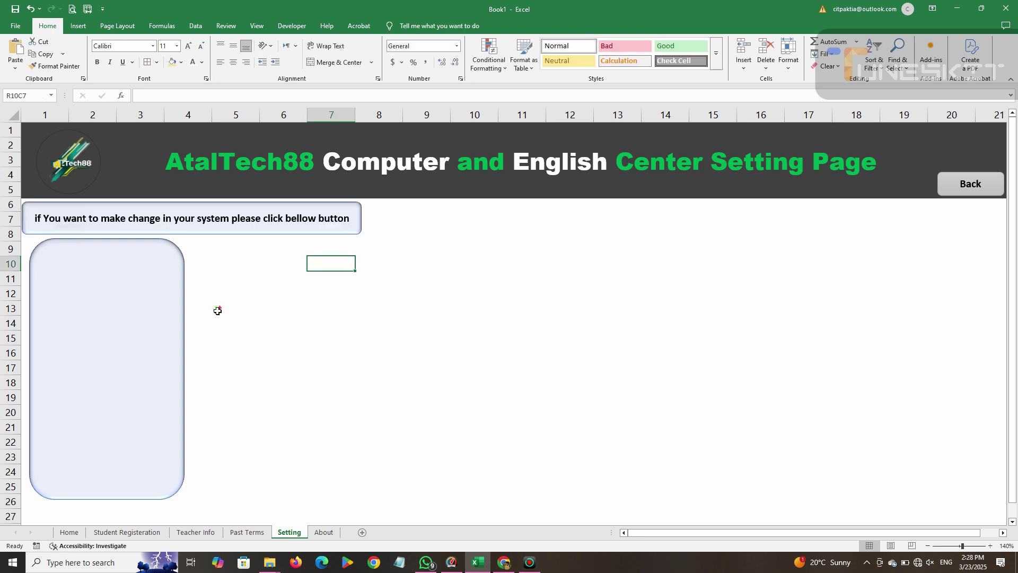
Fine-tune the positions of the tall panel and the text bar.
left_click_drag(170, 316, 167, 318)
left_click(280, 228)
mouse_move(279, 228)
left_mouse_down()
mouse_move(287, 216)
mouse_move(285, 229)
left_mouse_up()
left_click(78, 26)
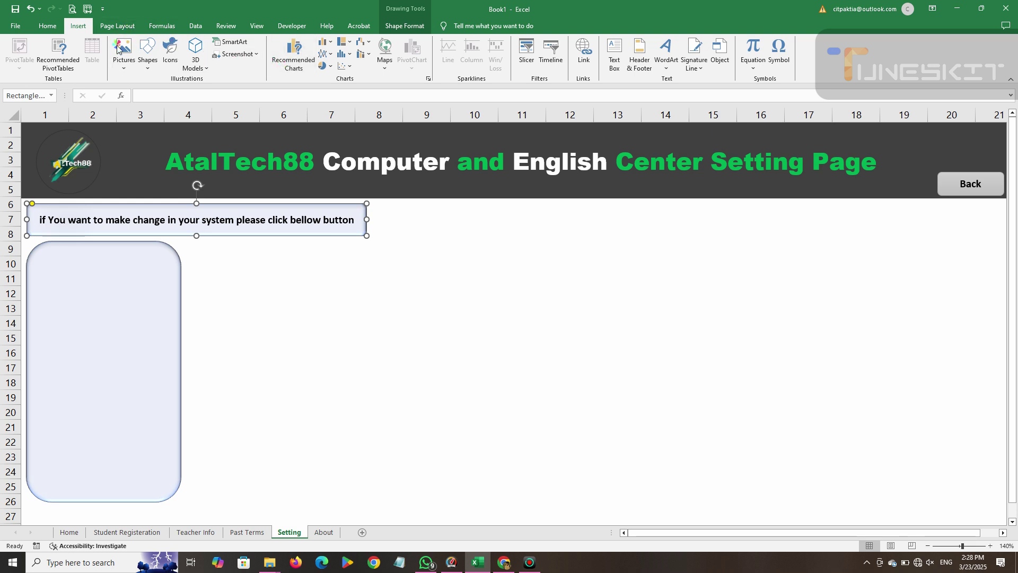
Draw a rounded rectangle inside the side panel.
left_click(148, 56)
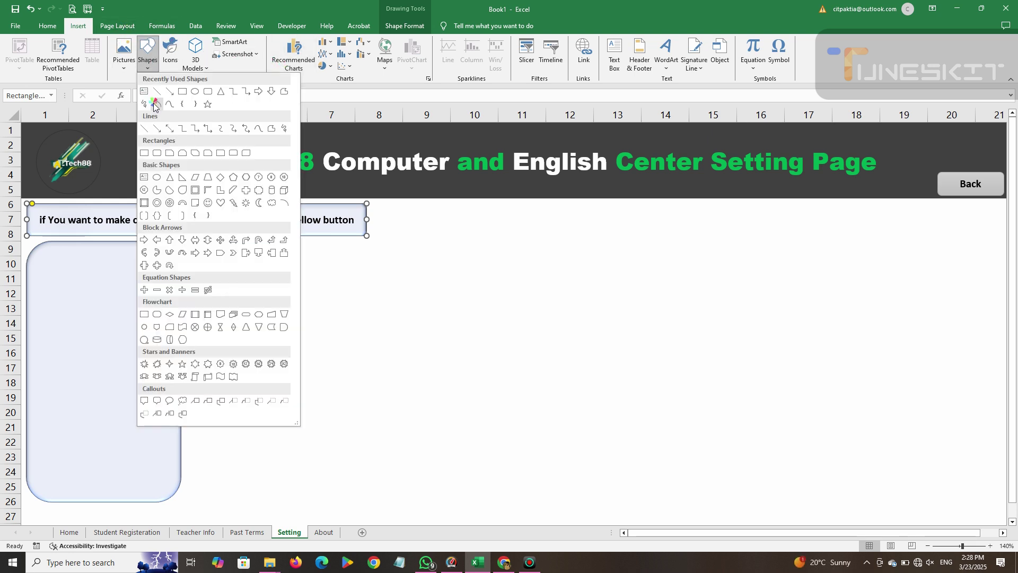
left_click(210, 93)
left_click_drag(53, 263, 149, 290)
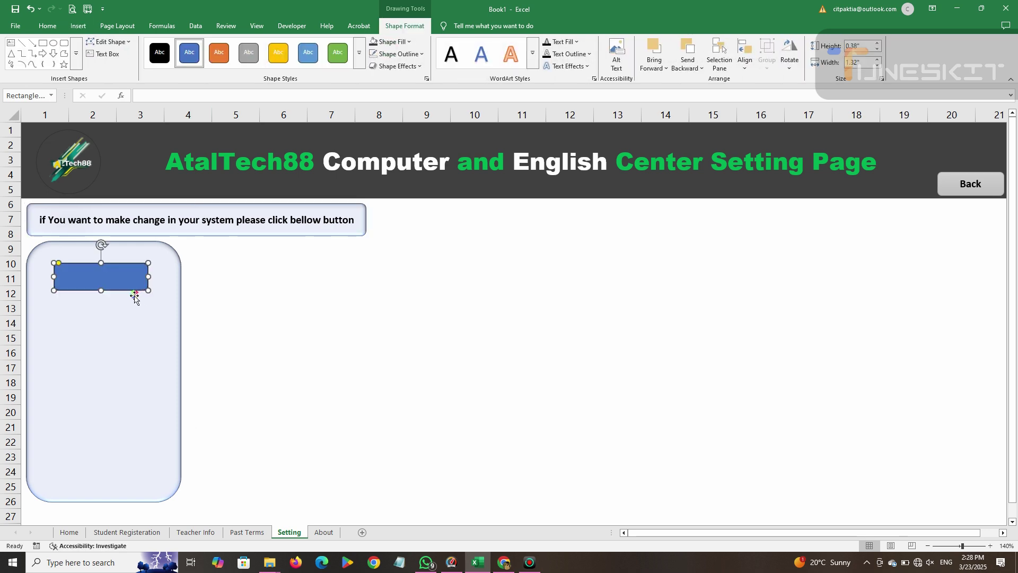
Duplicate the blue rectangle three times with Ctrl+D and drag the copies into a vertical column.
key("ctrl+d")
key("ctrl+d")
key("ctrl+d")
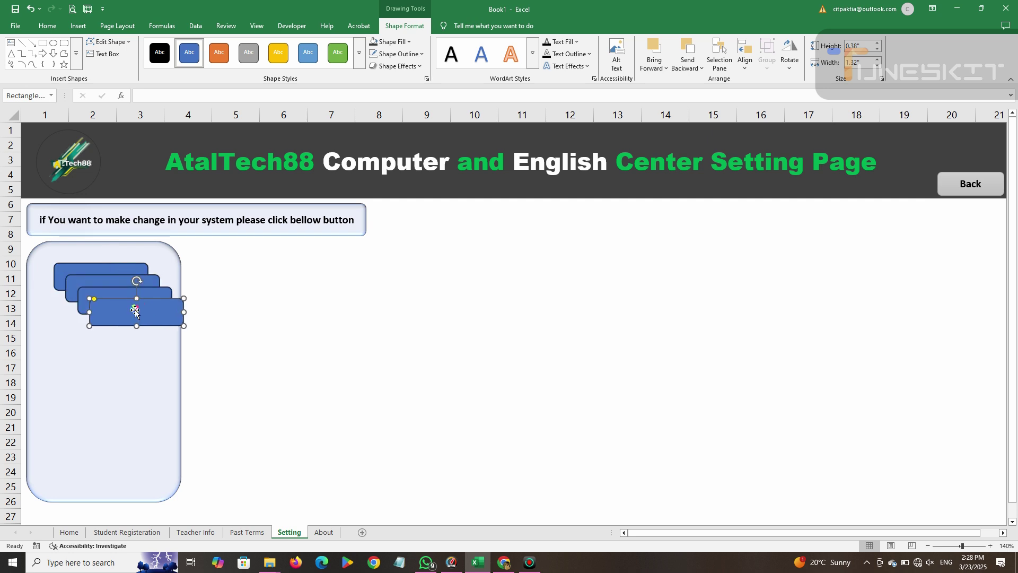
left_click_drag(135, 312, 91, 424)
left_click_drag(93, 297, 74, 325)
left_click_drag(82, 367, 73, 345)
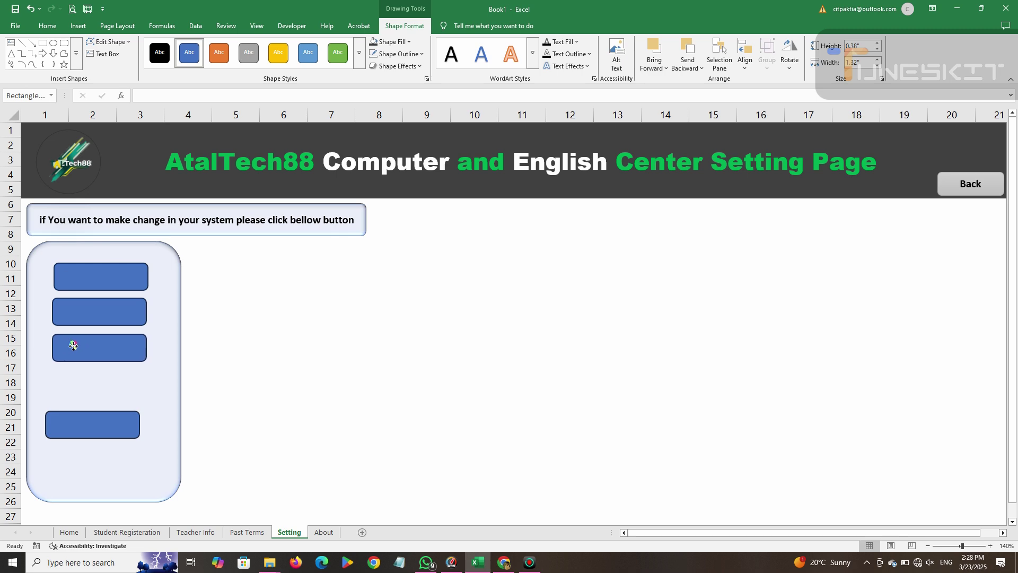
mouse_move(78, 417)
left_mouse_down()
mouse_move(88, 379)
mouse_move(85, 412)
left_mouse_up()
left_click_drag(96, 354, 100, 364)
left_click_drag(100, 308, 102, 310)
left_click_drag(91, 359, 90, 362)
Nudge the third rectangle into line and raise the bottom one to even the spacing.
key("Left")
key("Left")
key("Left")
key("Up")
key("Up")
key("Left")
key("Down")
key("Down")
key("Right")
left_click_drag(105, 408, 103, 388)
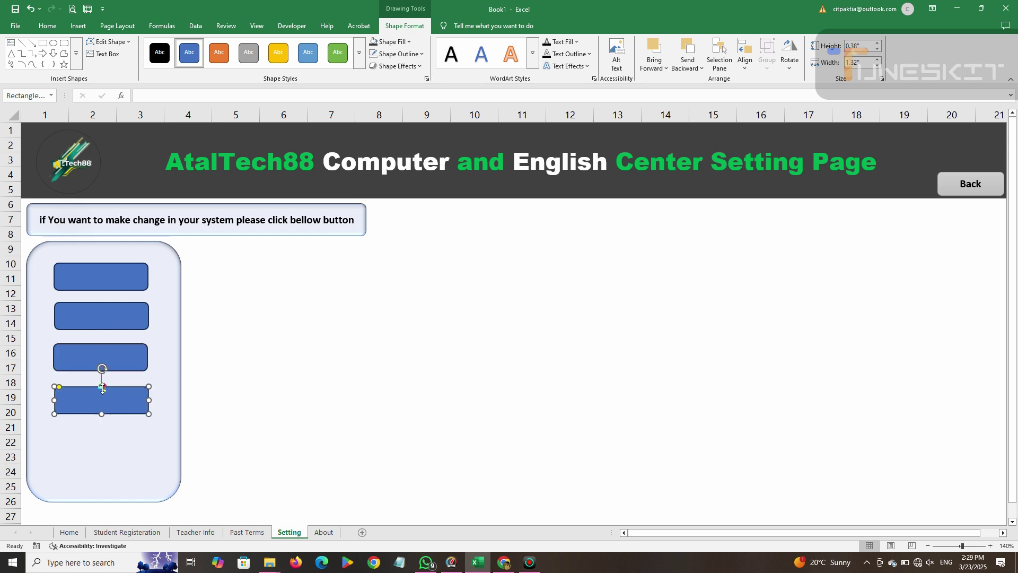
Fine-tune the third and second rectangles with the arrow keys so the column aligns.
left_click(91, 352)
key("Right")
key("Right")
key("Down")
left_click(140, 318)
key("Right")
key("Left")
key("Down")
left_click(301, 360)
Select the panel and each rectangle in turn to check matching sizes and spacing.
left_click(159, 461)
left_click(117, 283)
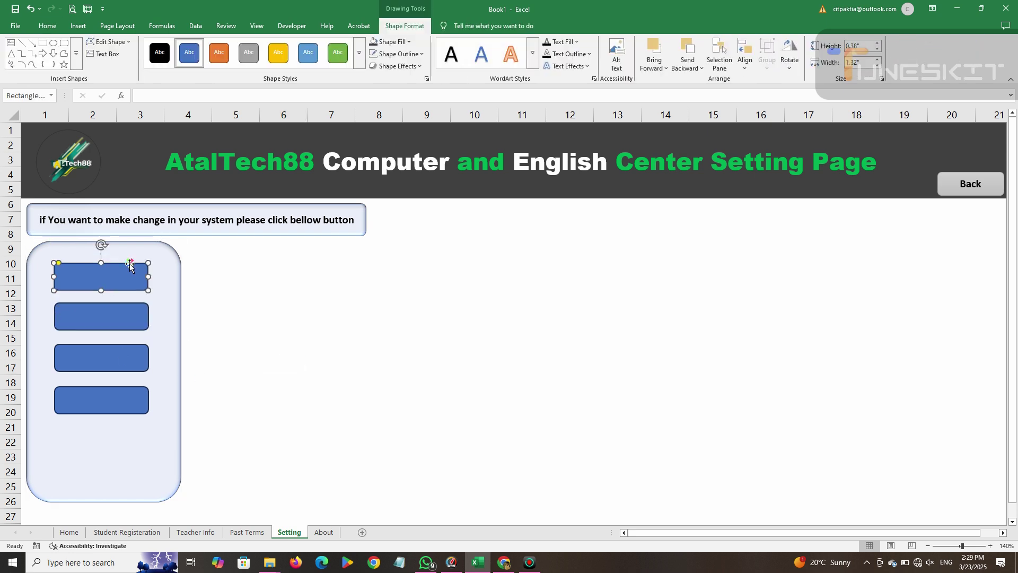
left_click(131, 317)
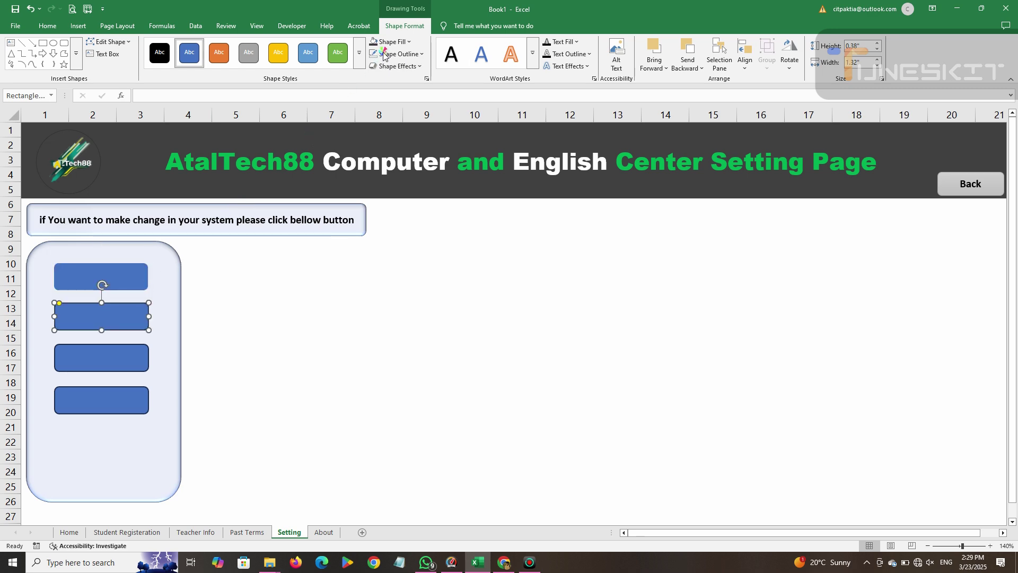
left_click(114, 356)
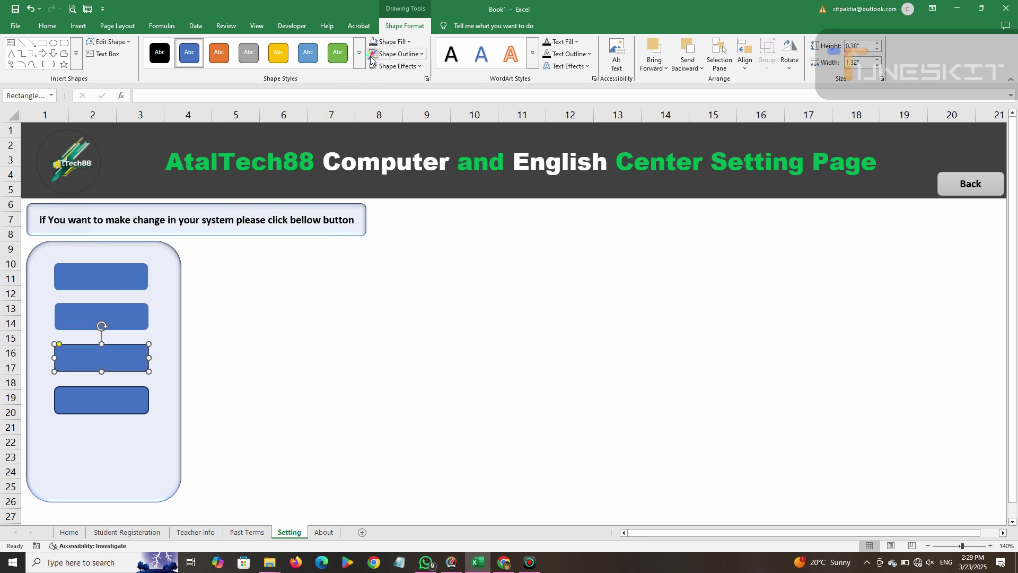
left_click(87, 410)
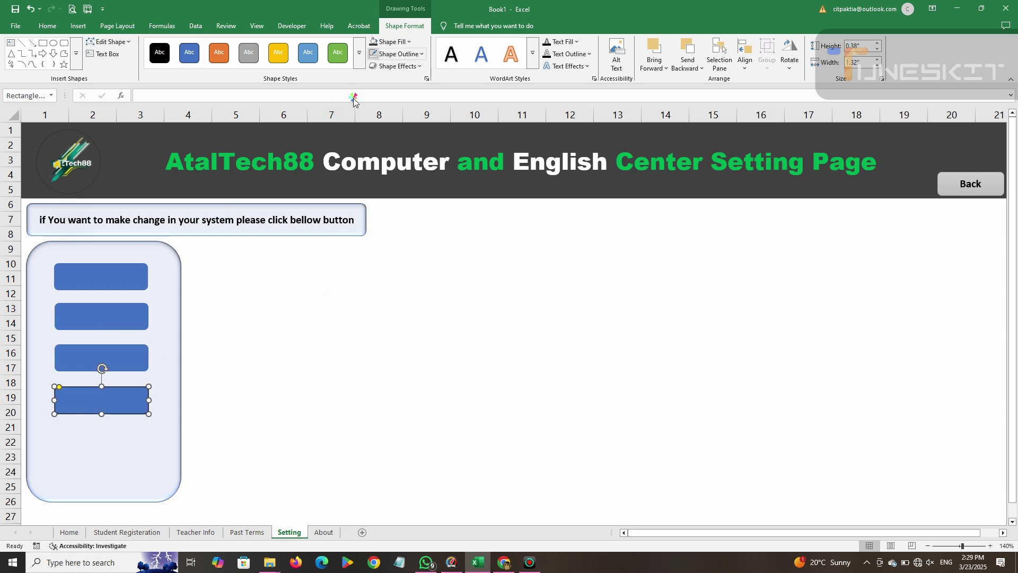
left_click(329, 317)
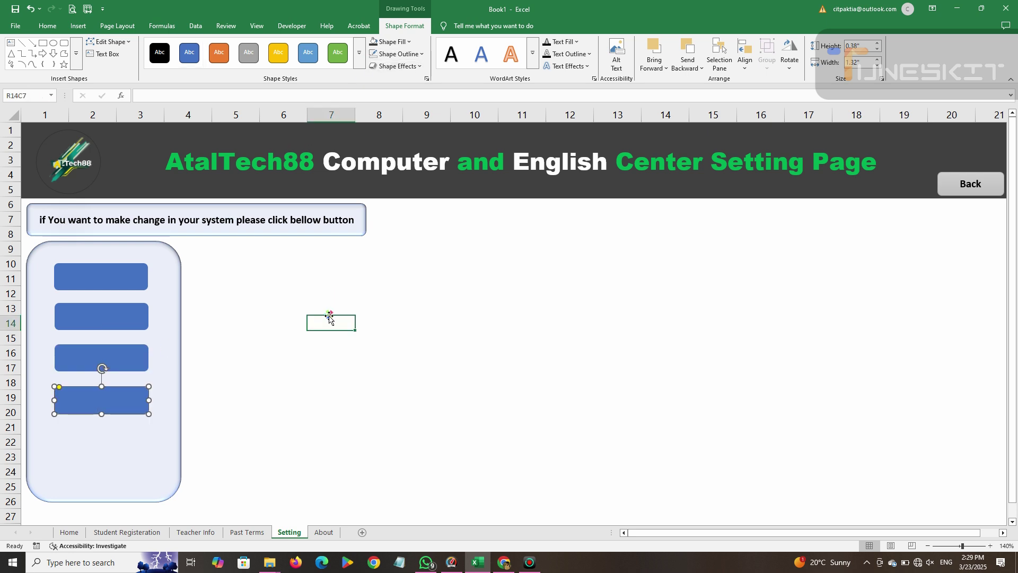
left_click(113, 373)
left_click(110, 366)
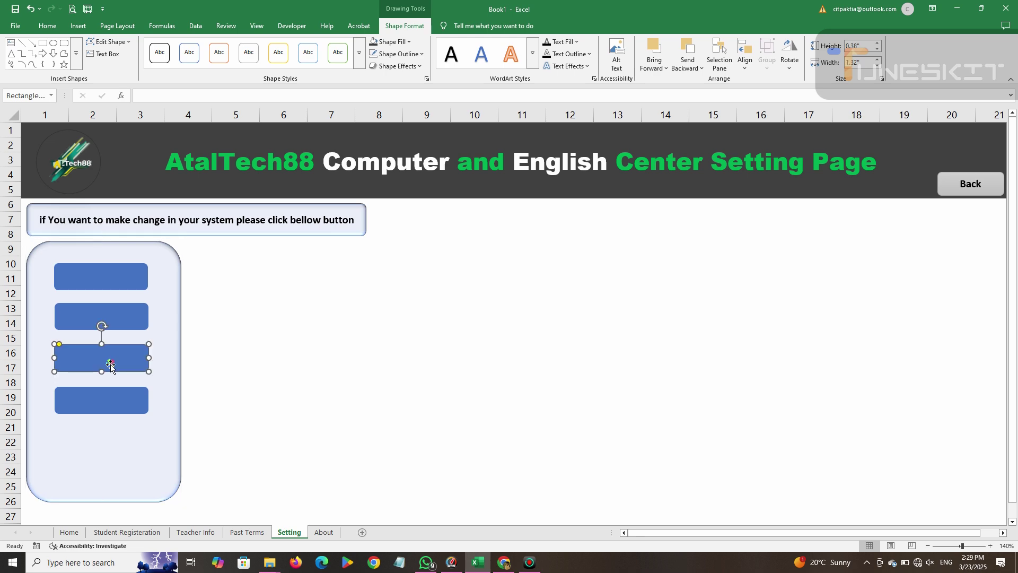
left_click(142, 321)
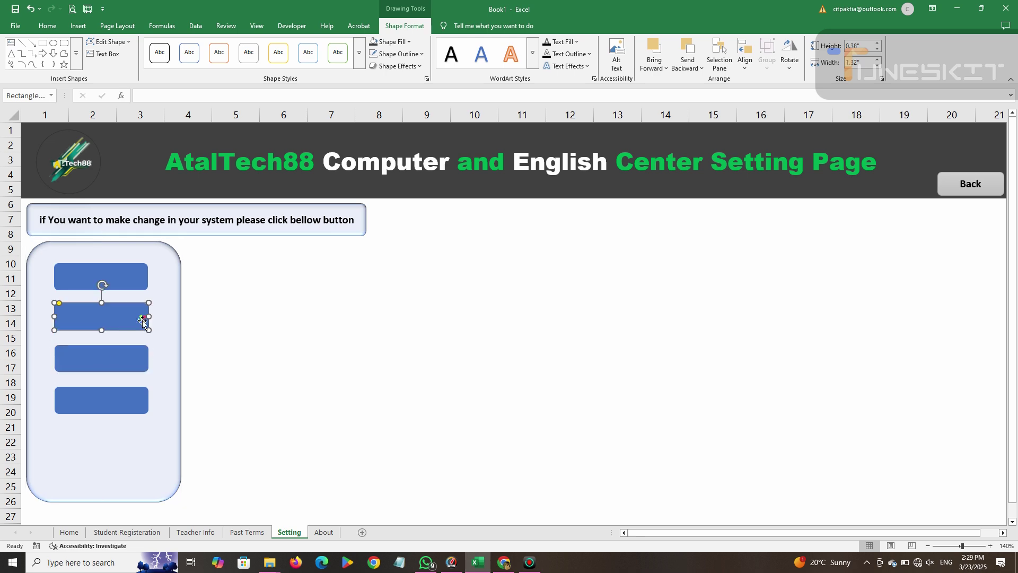
left_click(138, 287)
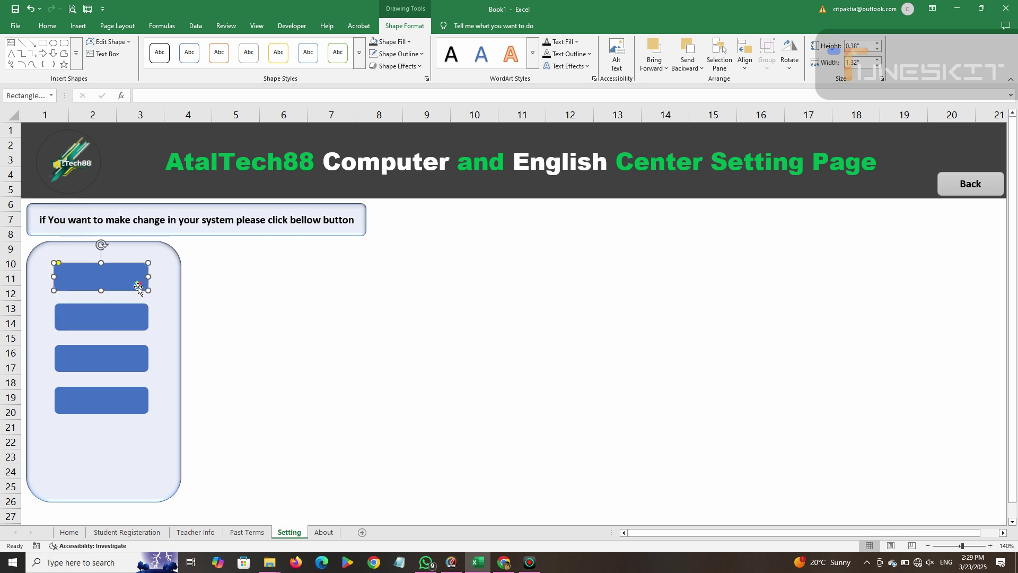
left_click(116, 271)
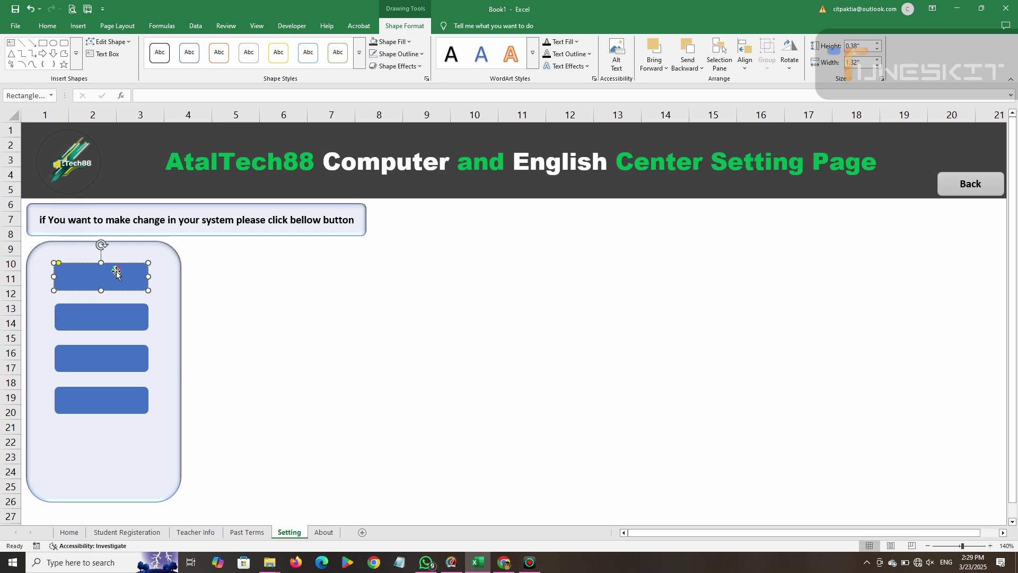
Type the 'go to Registeration' label into the top rectangle.
type("t")
key("BackSpace")
type("go to S")
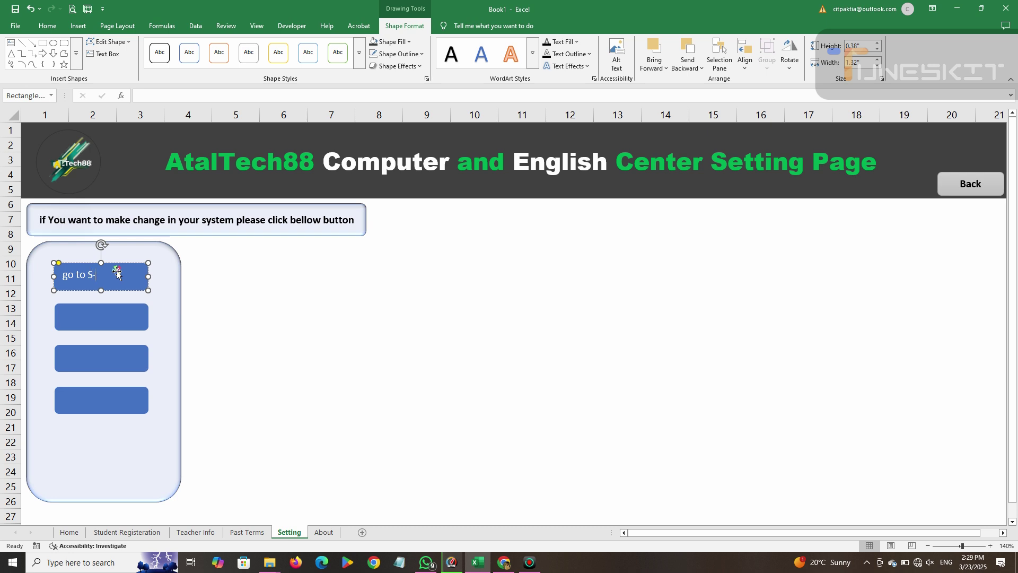
type("isteratio")
key("BackSpace")
key("BackSpace")
key("BackSpace")
key("BackSpace")
type("on")
key("ctrl+BackSpace")
Make the label bold at size 8, centred horizontally and vertically in the button.
triple_click(75, 275)
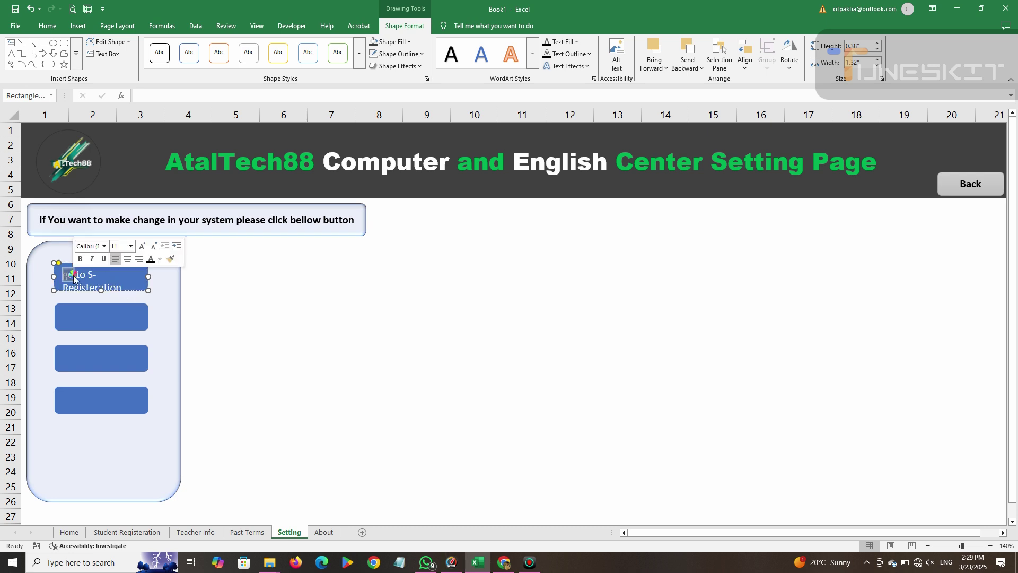
left_click(47, 27)
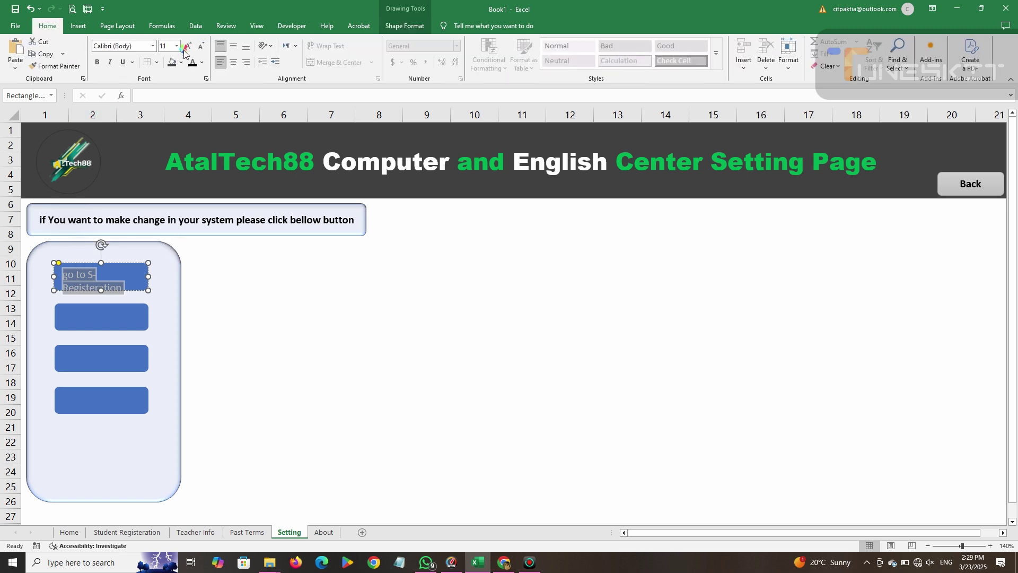
left_click(197, 47)
left_click(197, 47)
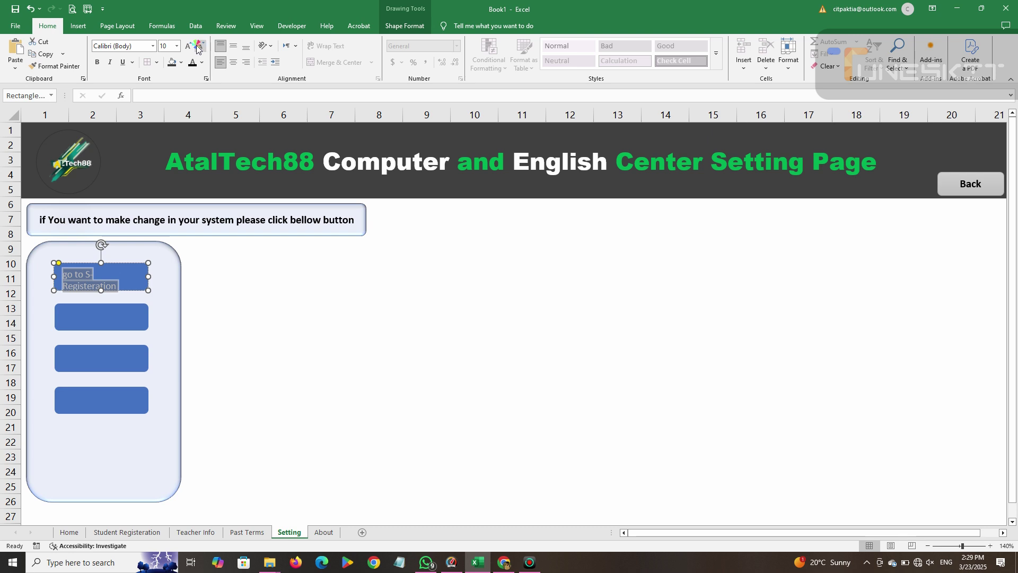
left_click(198, 47)
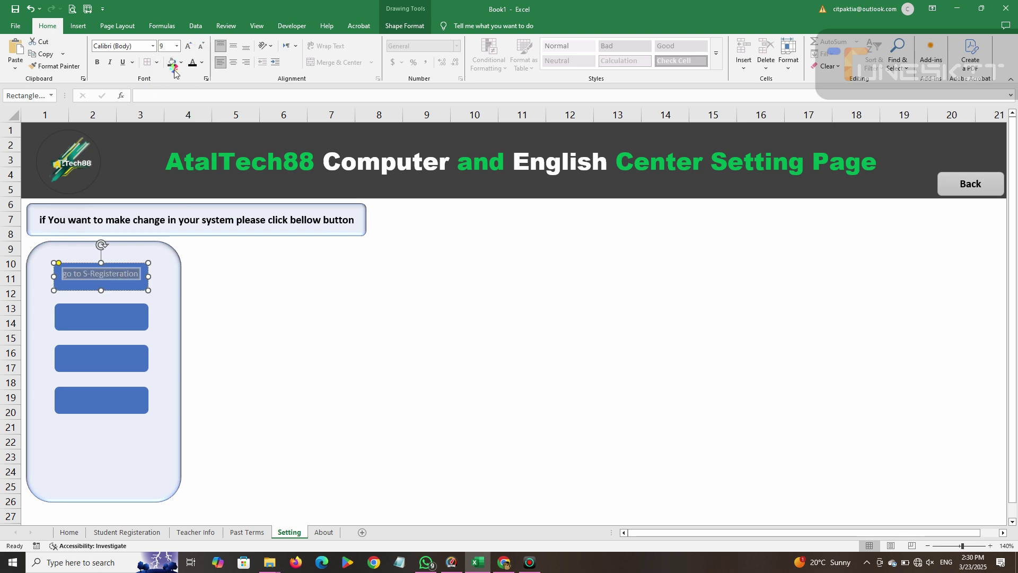
left_click(100, 62)
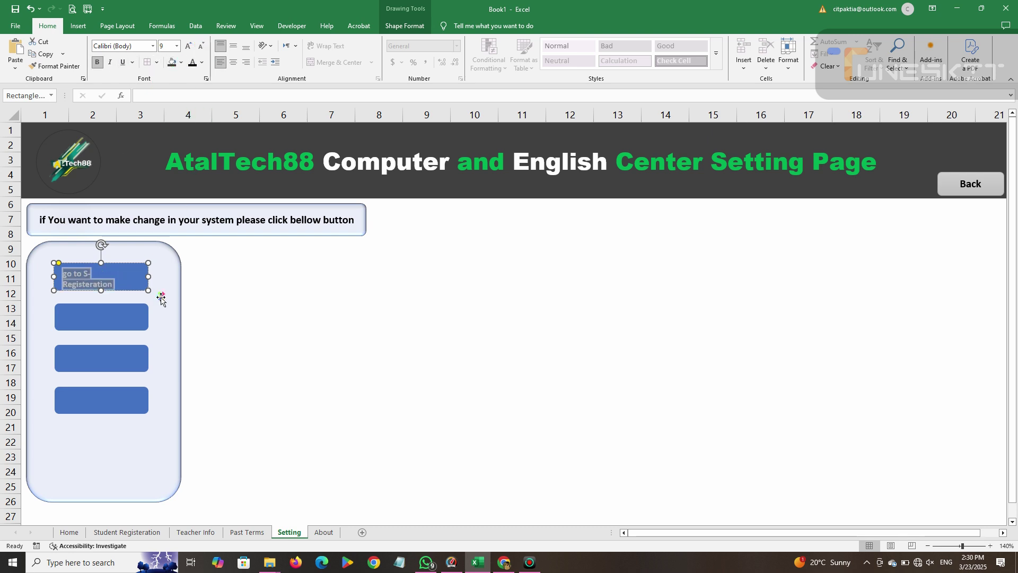
left_click(201, 46)
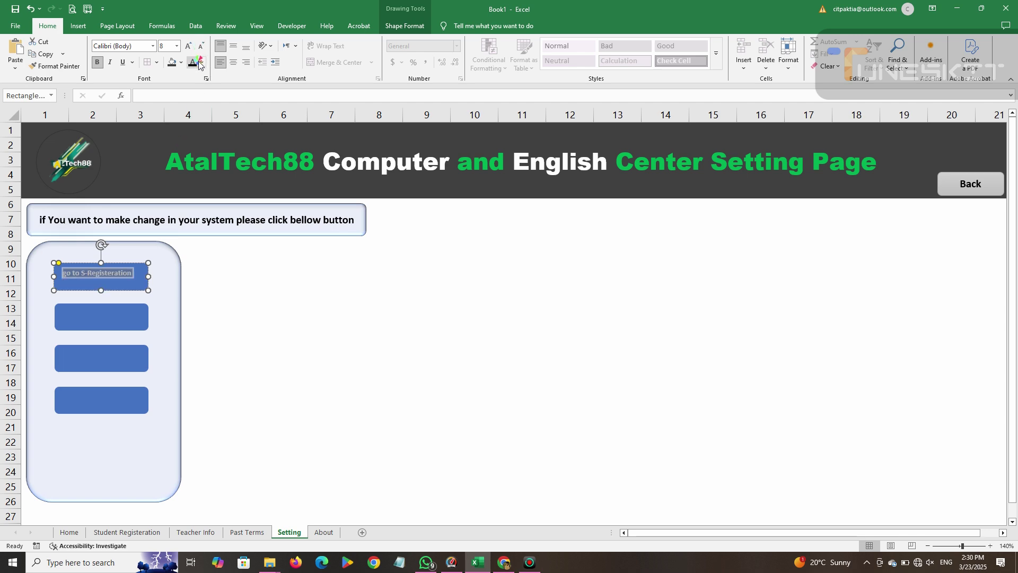
left_click(234, 62)
left_click(234, 46)
left_click(229, 294)
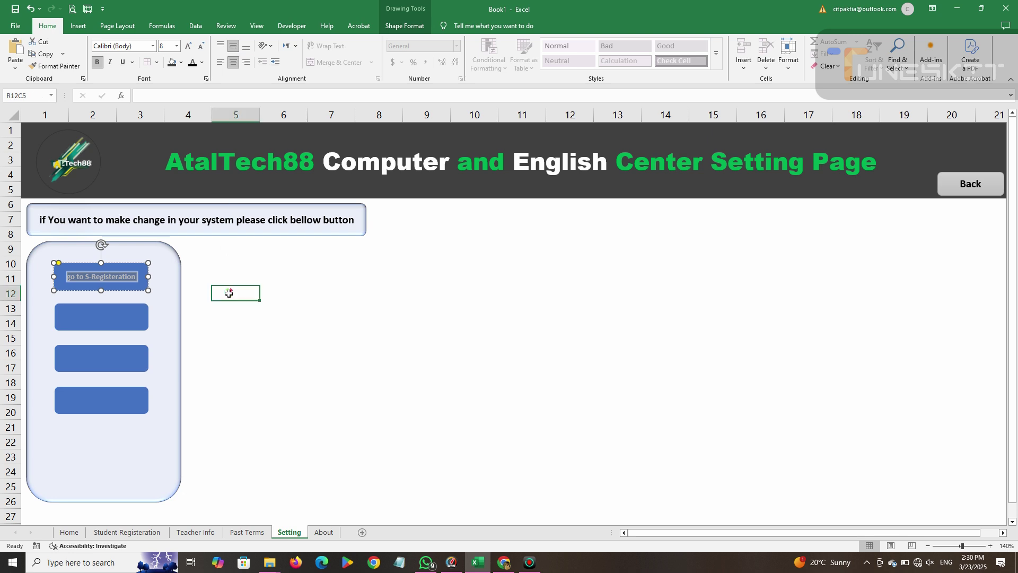
Insert 'S-' so the top button reads 'go to S-Registeration'.
double_click(122, 278)
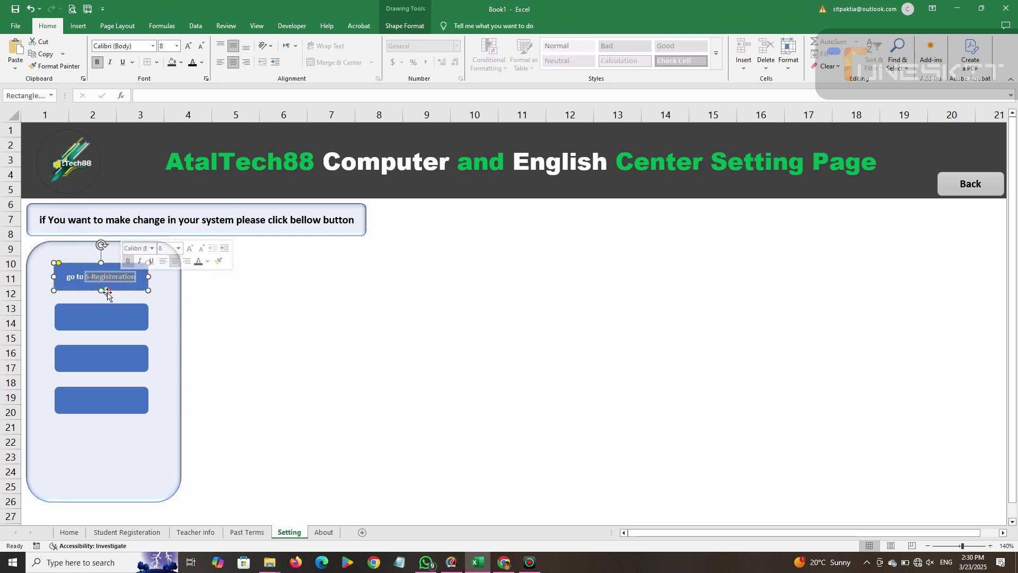
left_click(88, 277)
type("S-")
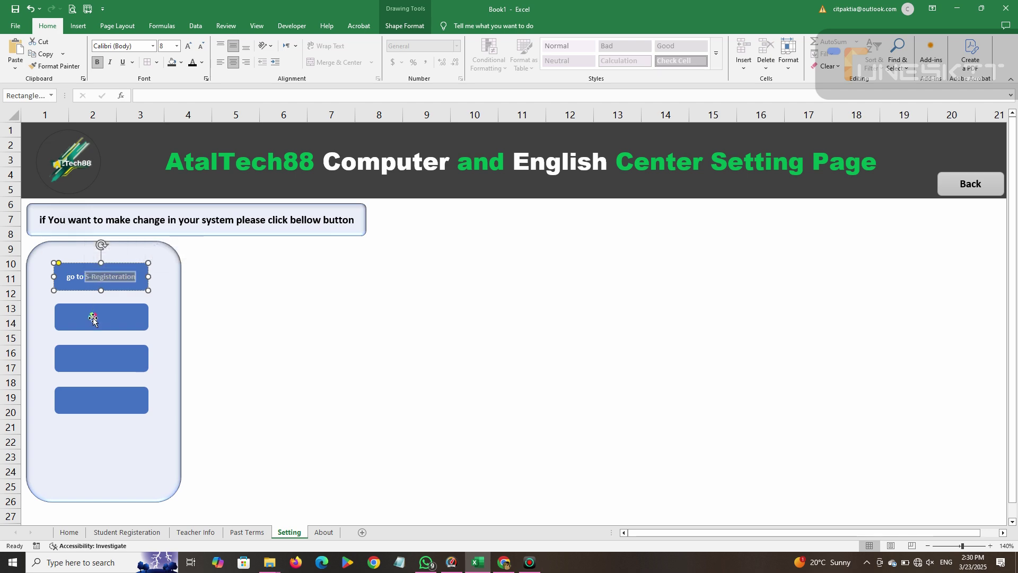
Label the second button 'go to Teacher-info' in bold size 10, middle-aligned, and begin 'to go' in the third.
left_click(96, 306)
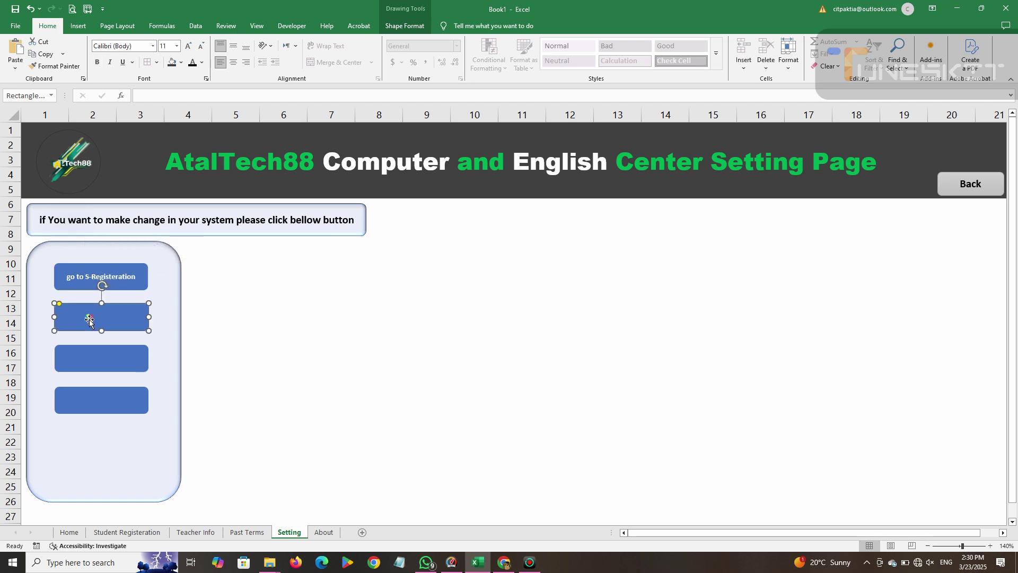
type("go to Te")
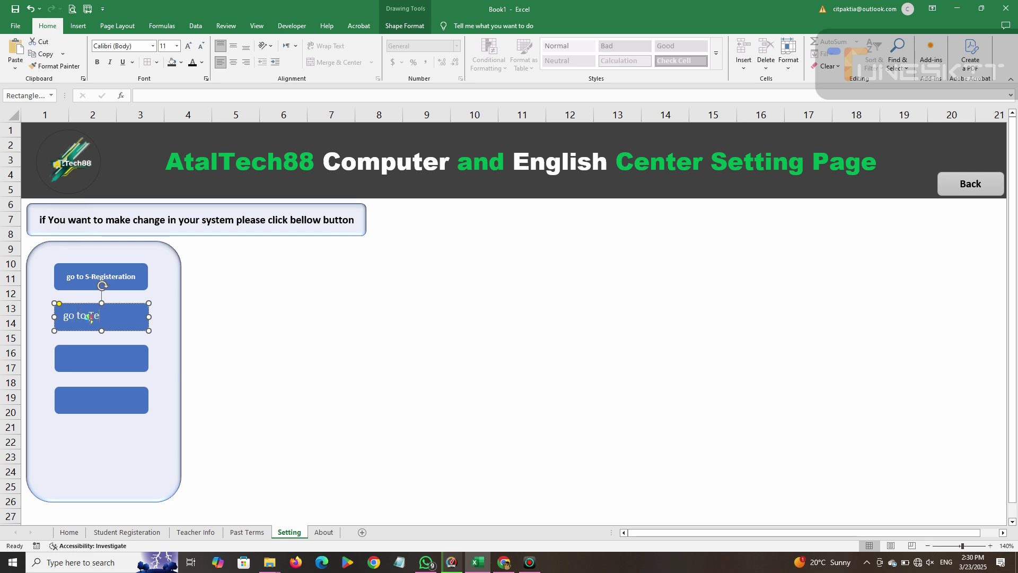
key("BackSpace")
type("eacher-info")
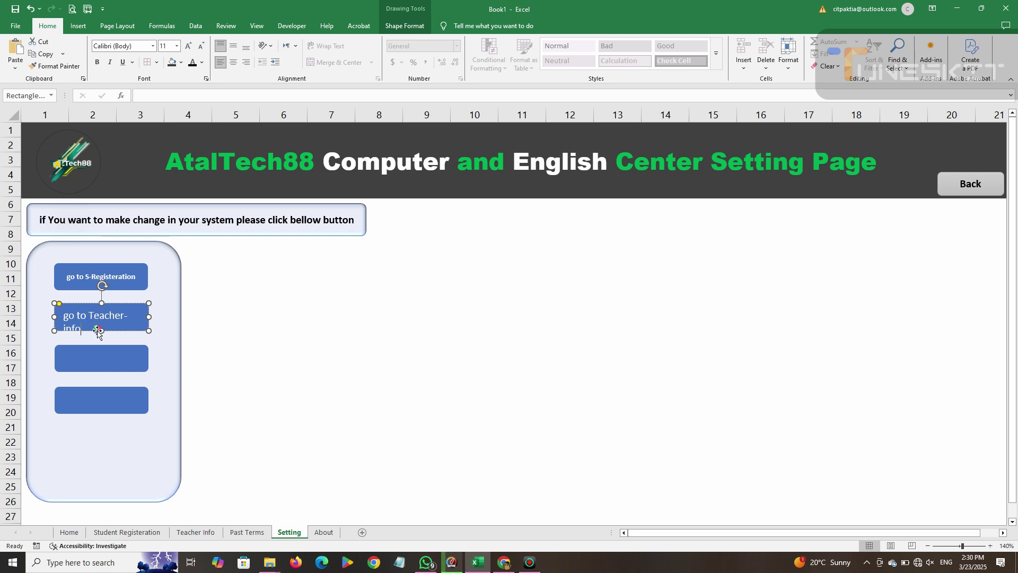
left_click_drag(94, 328, 88, 315)
triple_click(82, 316)
left_click(201, 45)
left_click(97, 62)
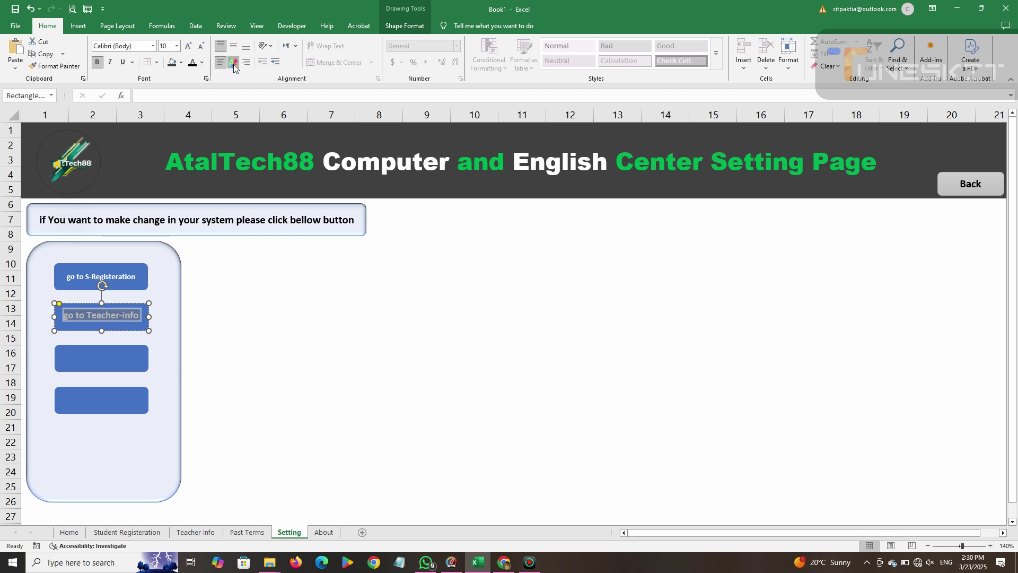
left_click(234, 45)
left_click(96, 364)
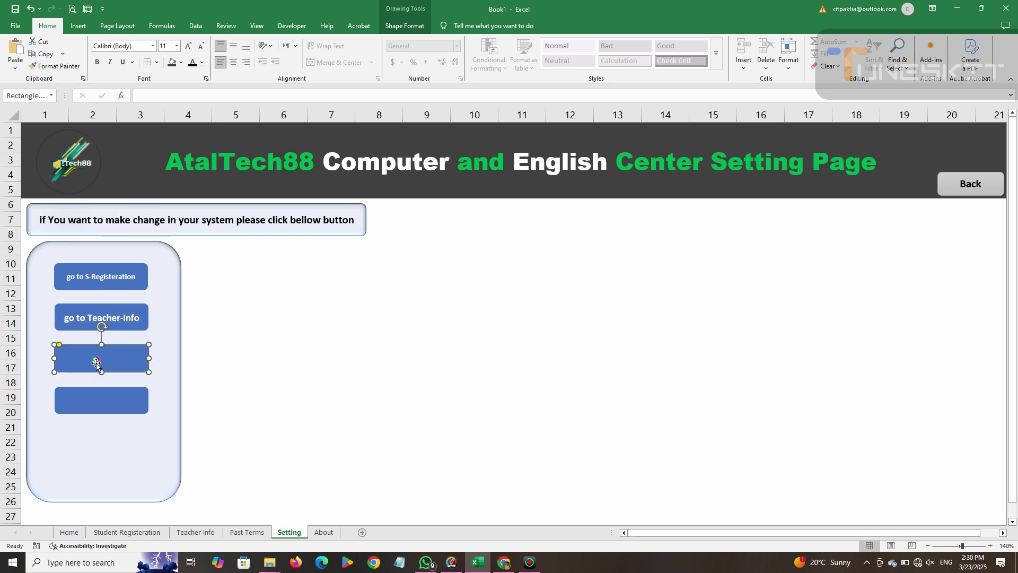
type("to go past-Term")
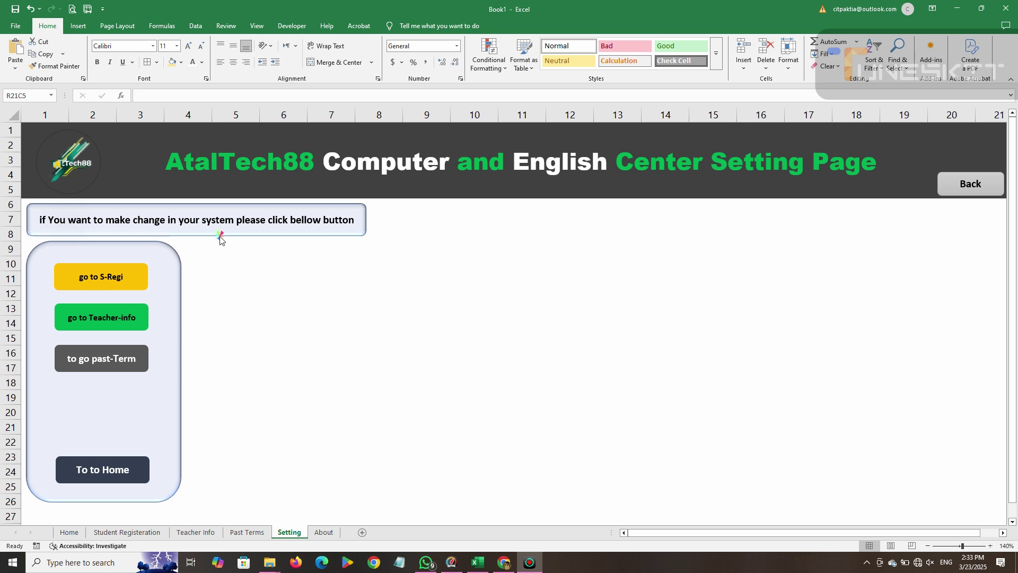
Delete the leading words so the box reads 'click bellow button', and narrow it.
left_click(224, 229)
left_click(316, 220)
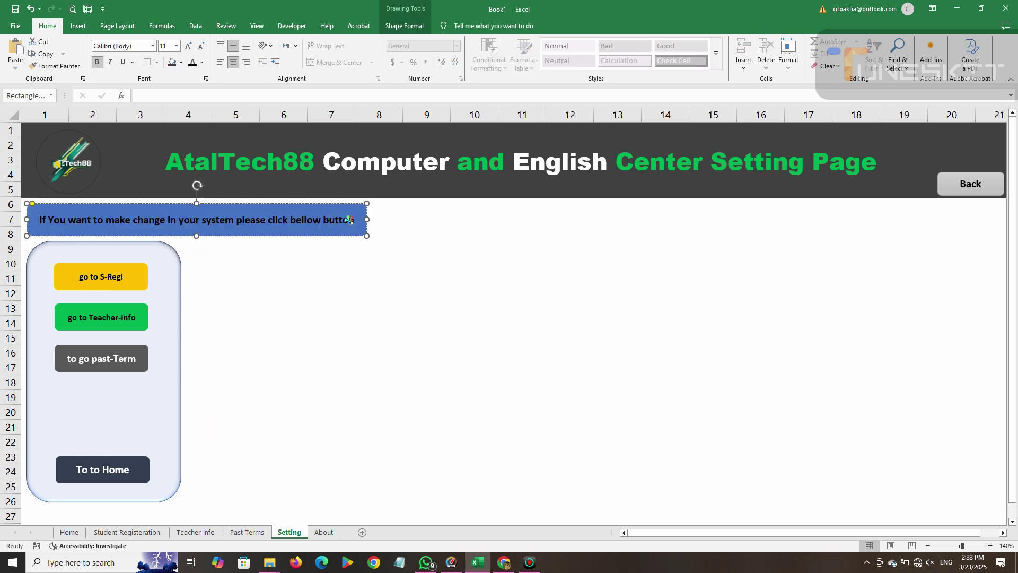
left_click_drag(266, 220, 28, 220)
key("Delete")
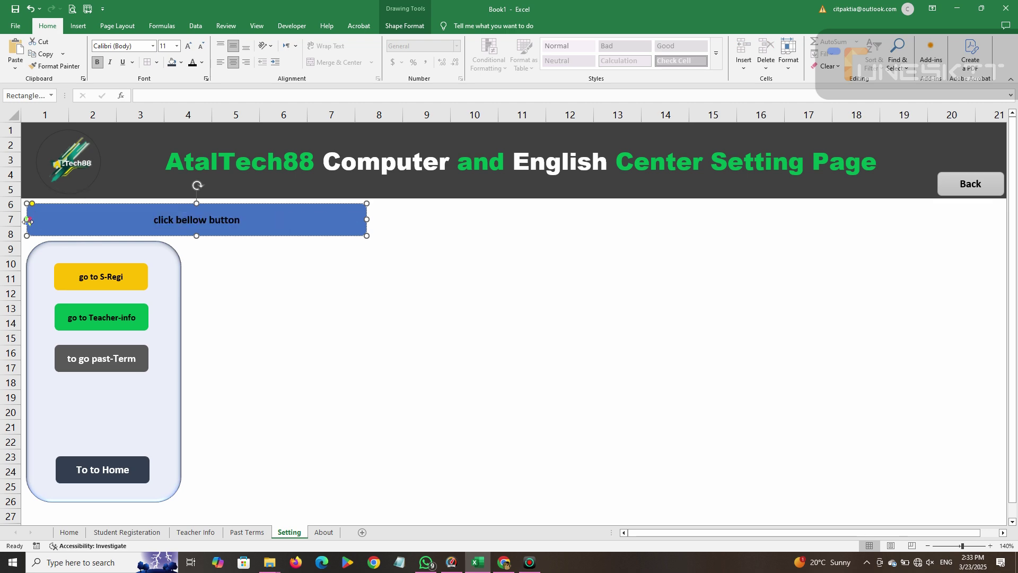
left_click_drag(366, 217, 173, 236)
Nudge the 'click bellow button' box slightly up and left.
left_click(266, 256)
left_click(151, 222)
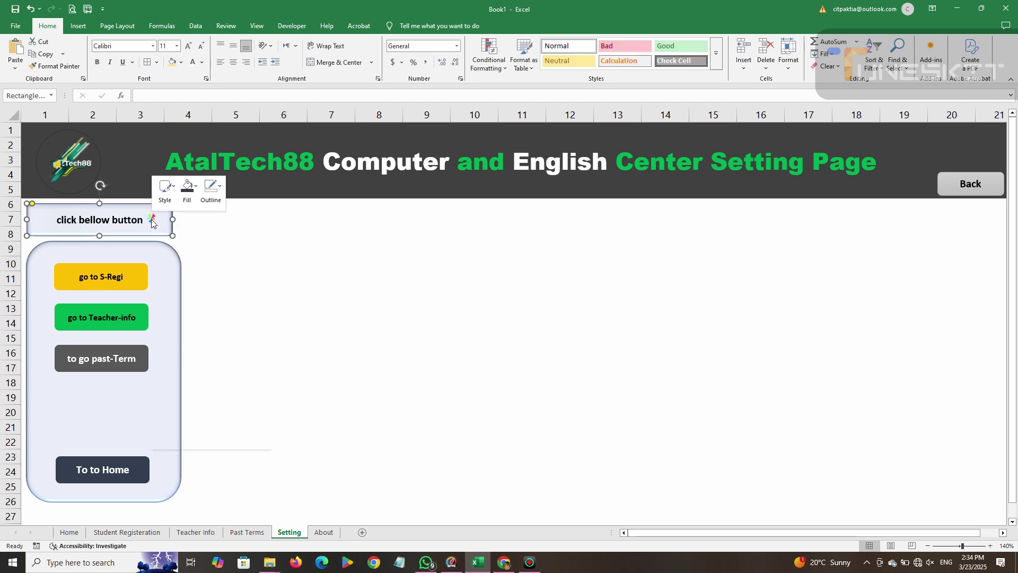
right_click(151, 220)
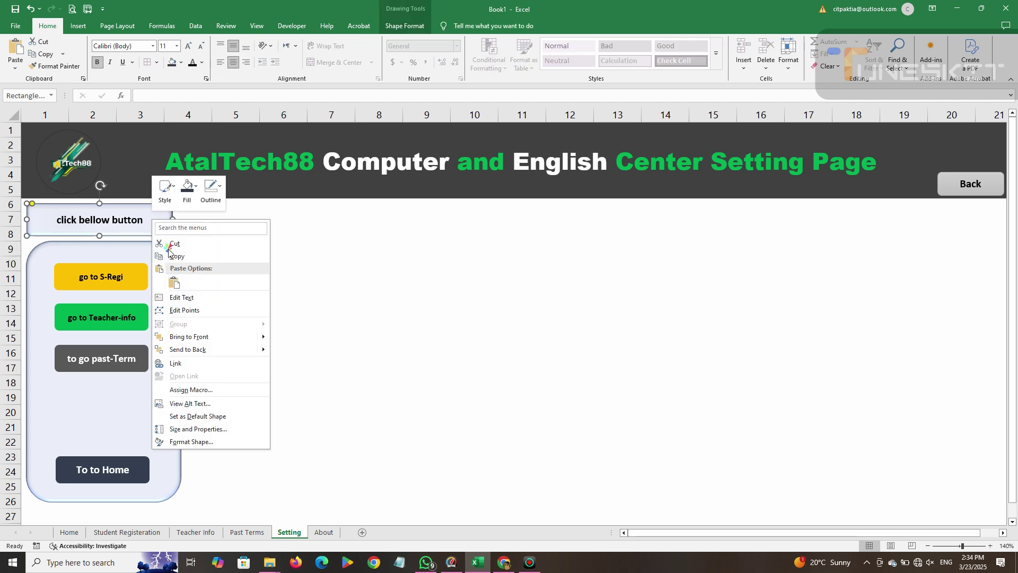
left_click(219, 337)
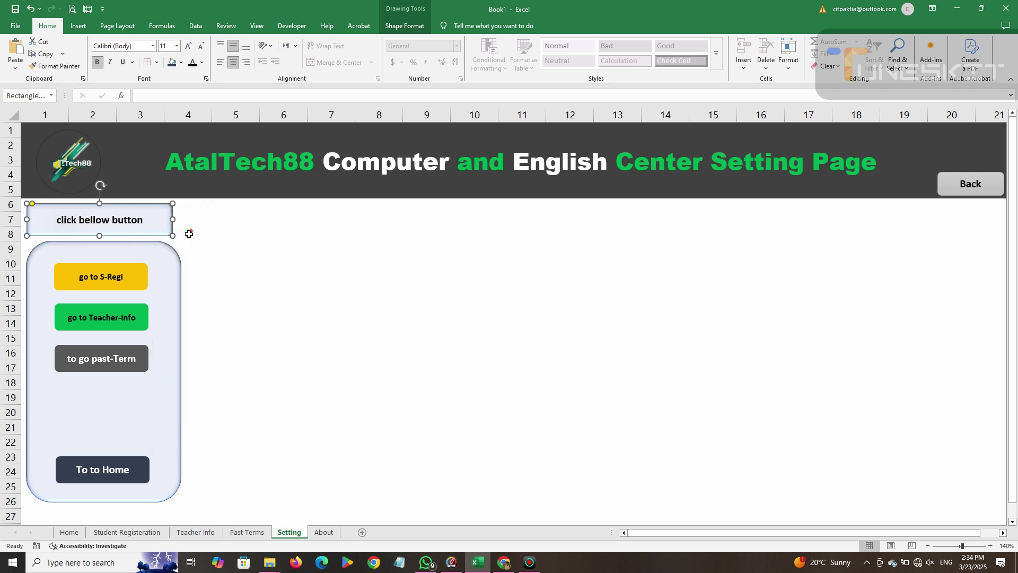
left_click(195, 258)
left_click(155, 232)
key("Up")
key("Up")
key("Left")
key("Left")
key("Left")
key("Left")
key("Left")
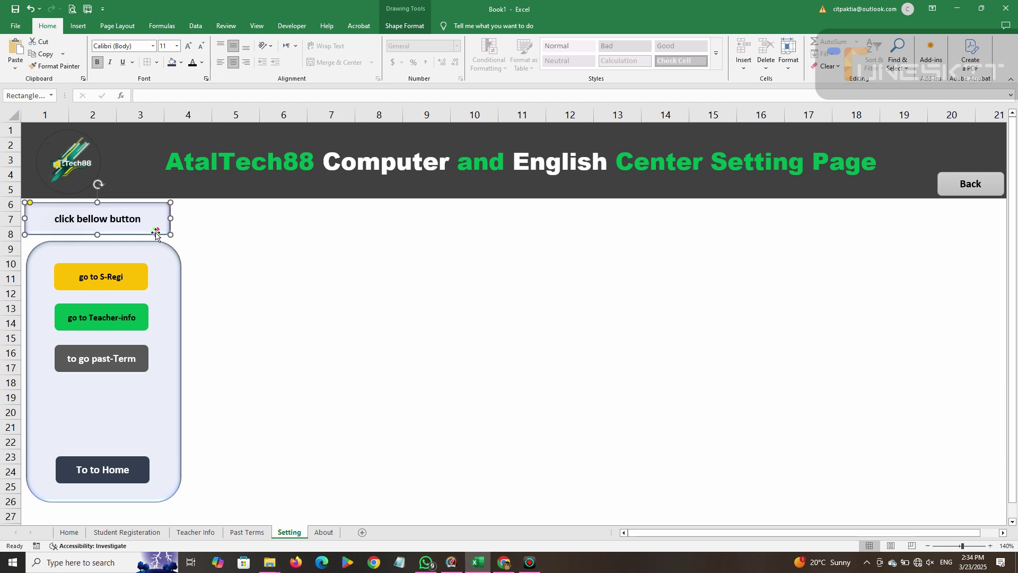
Nudge the rounded button panel up and left to line up beneath the box.
left_click(155, 241)
key("Up")
key("Left")
key("Left")
key("Left")
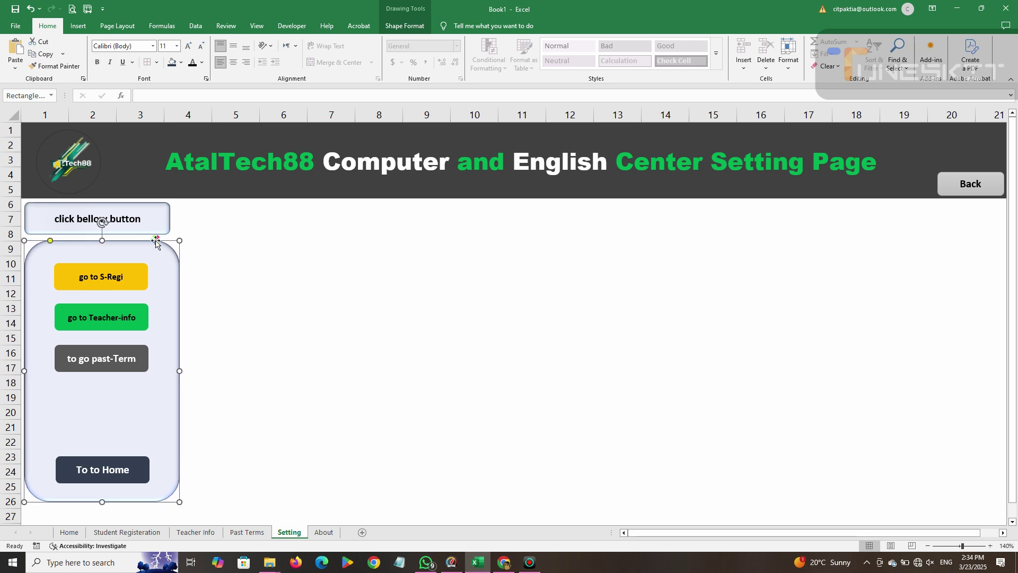
key("Up")
key("Right")
key("Right")
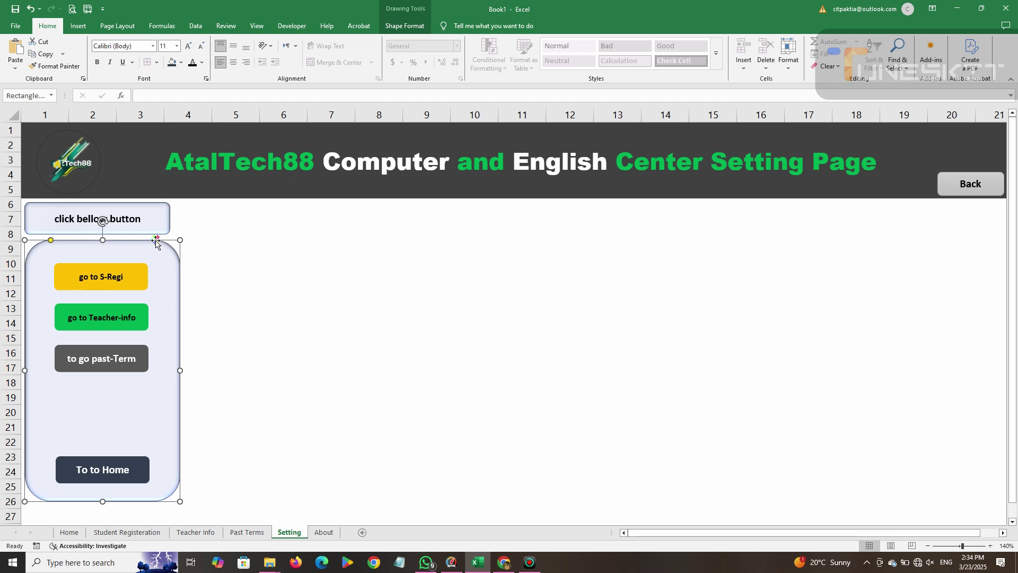
key("Left")
left_click(296, 321)
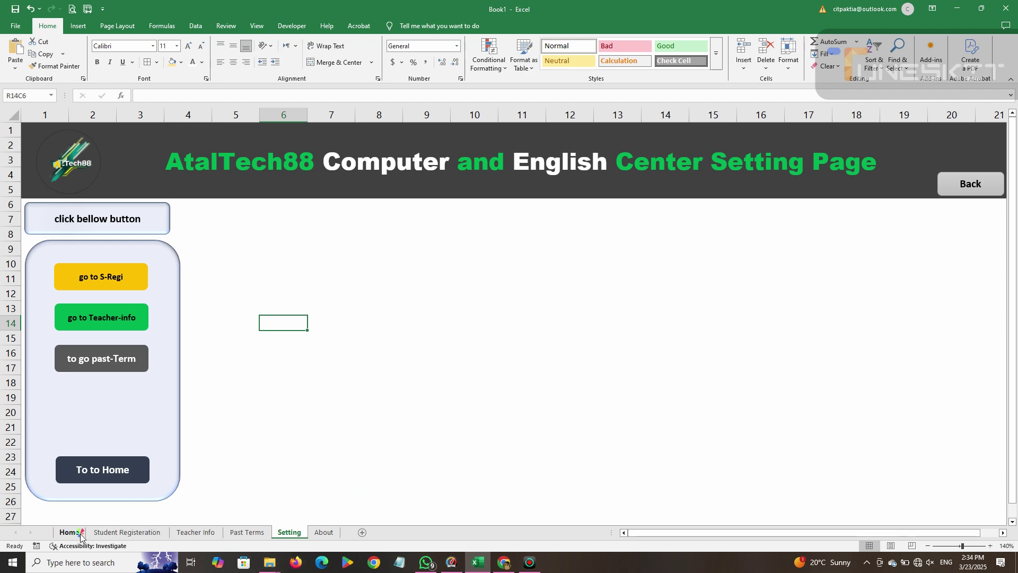
left_click(80, 533)
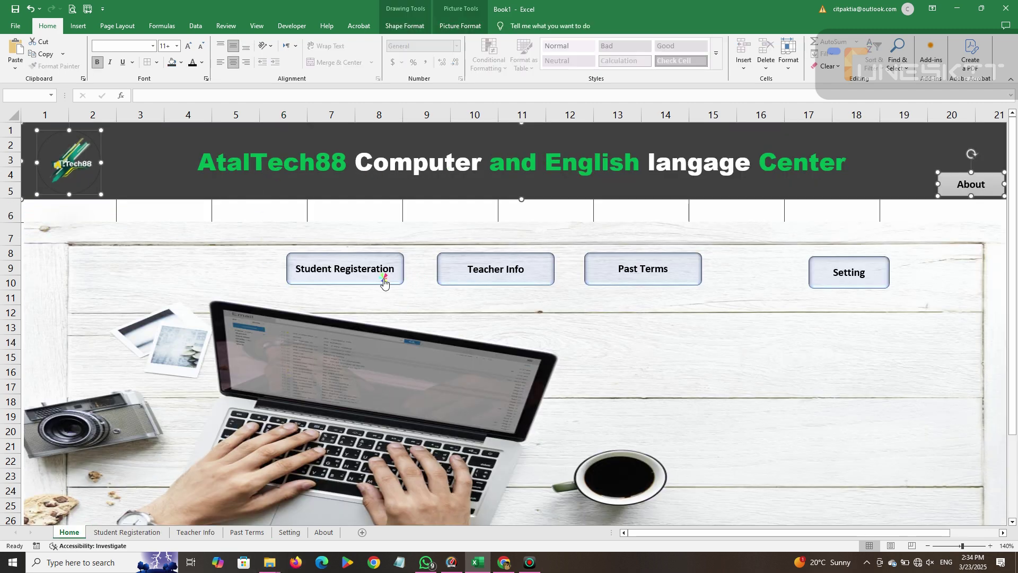
left_click(381, 278)
left_click(973, 187)
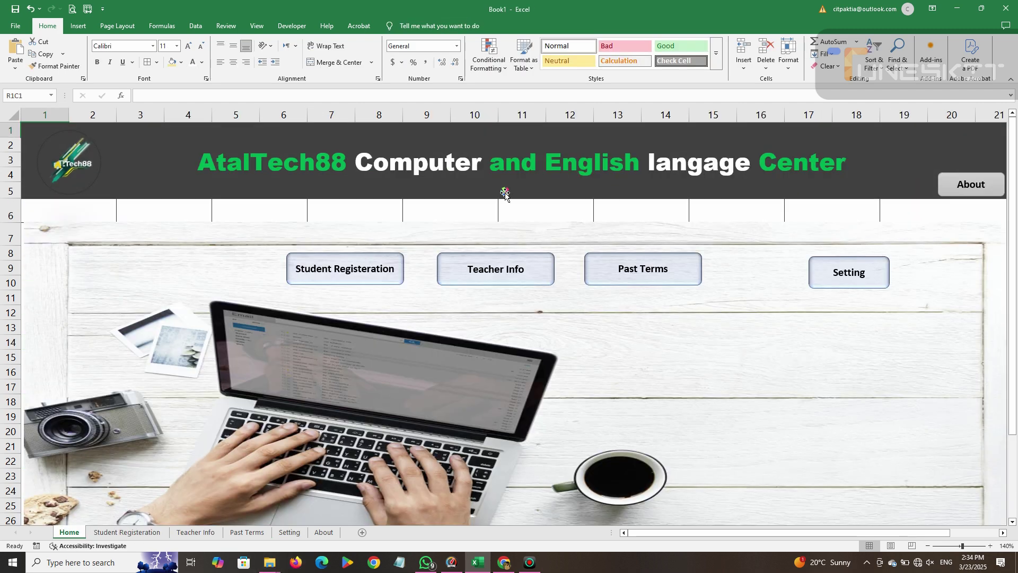
left_click(444, 269)
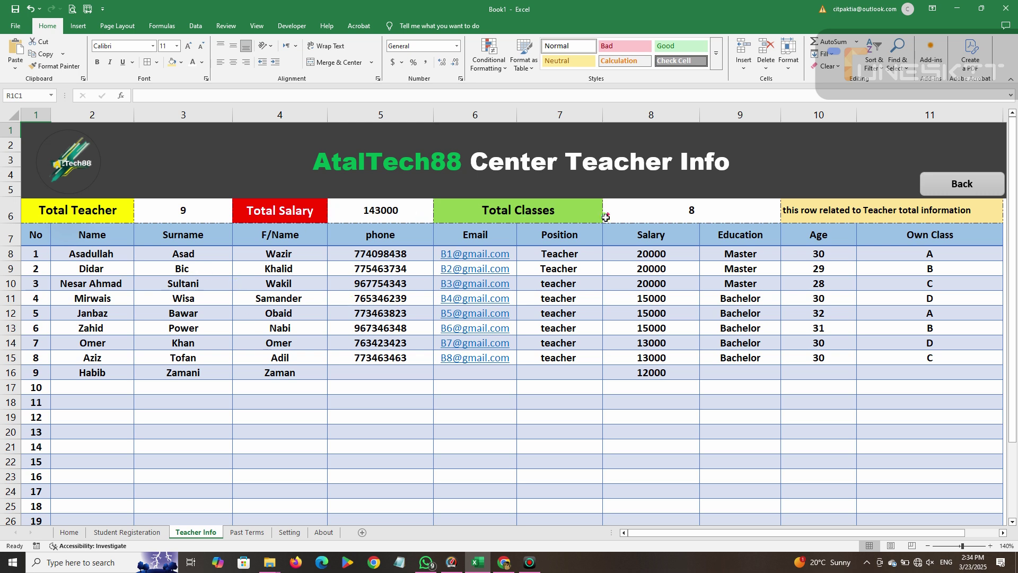
left_click(963, 182)
left_click(626, 275)
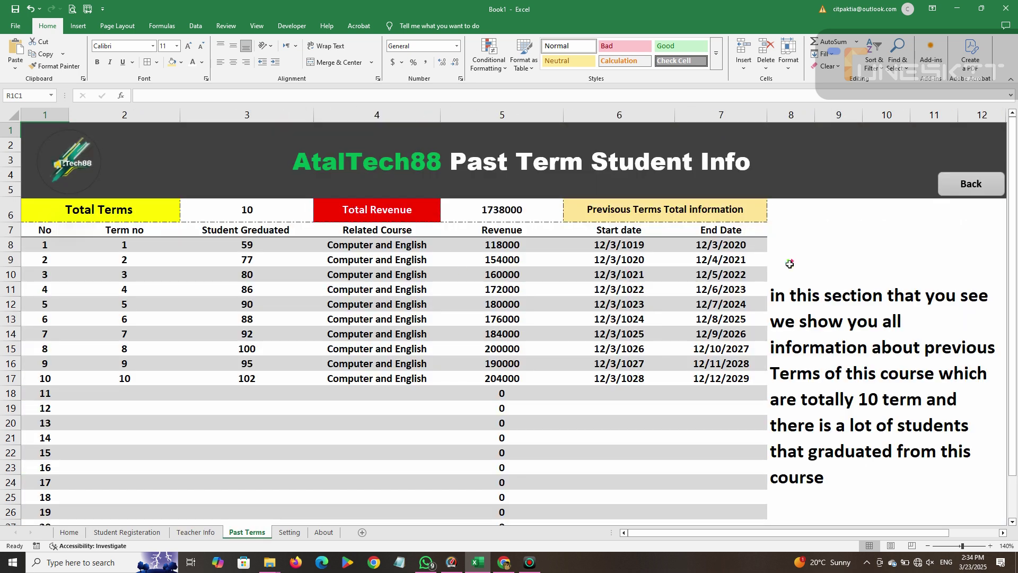
left_click(962, 190)
left_click(956, 194)
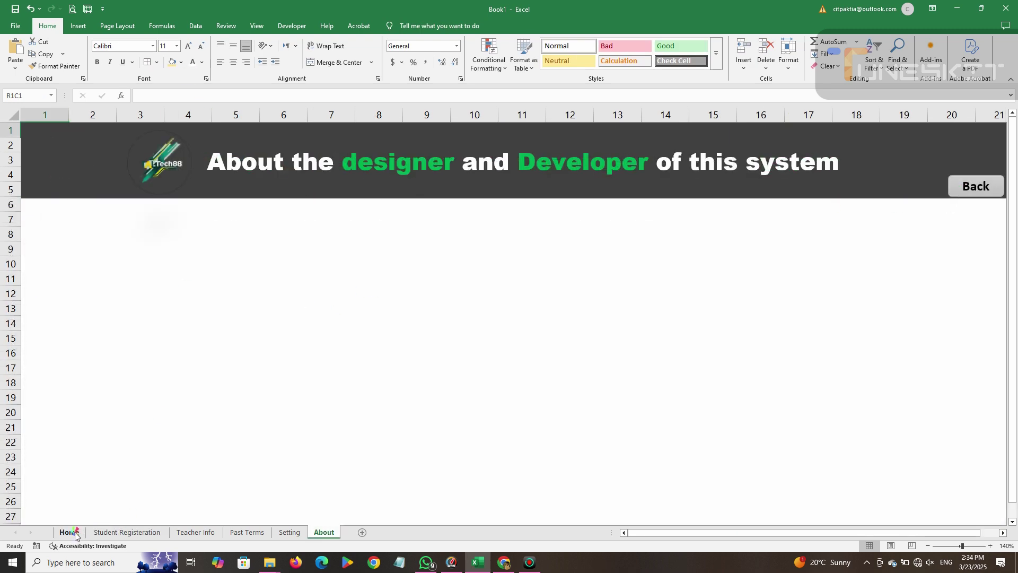
left_click(945, 196)
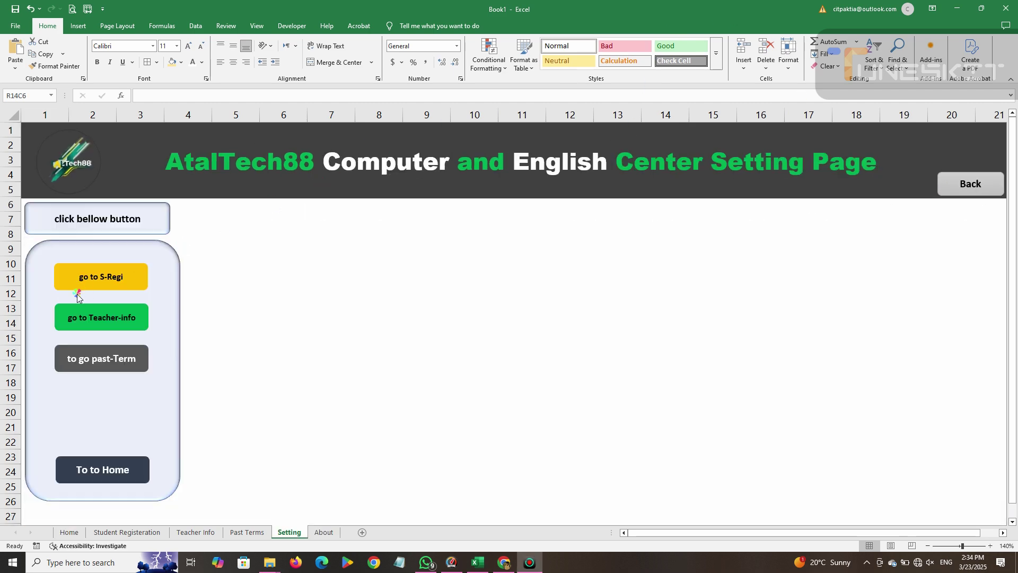
Link the first two buttons to the Student Registeration and Teacher Info sheets.
right_click(90, 287)
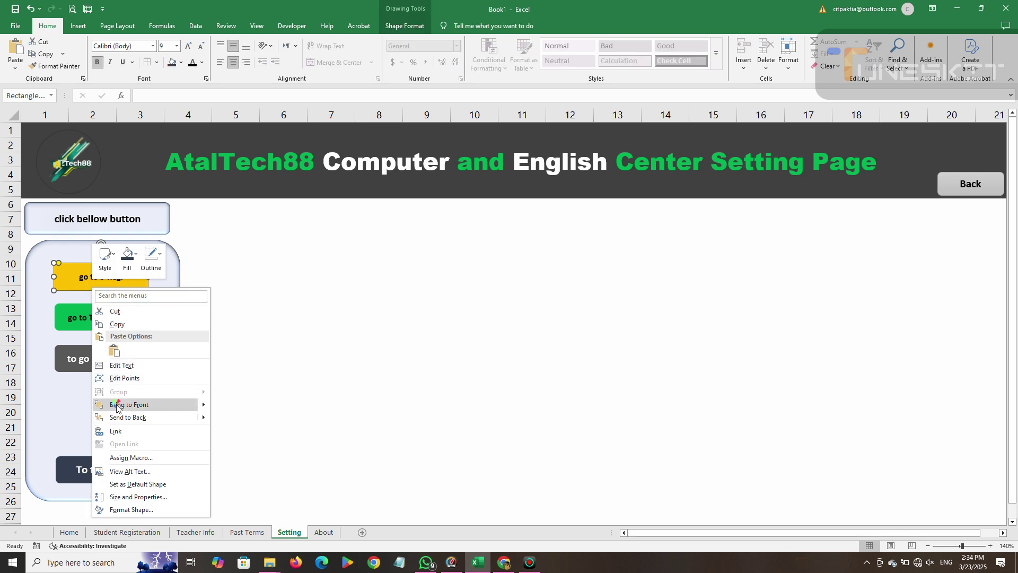
left_click(117, 436)
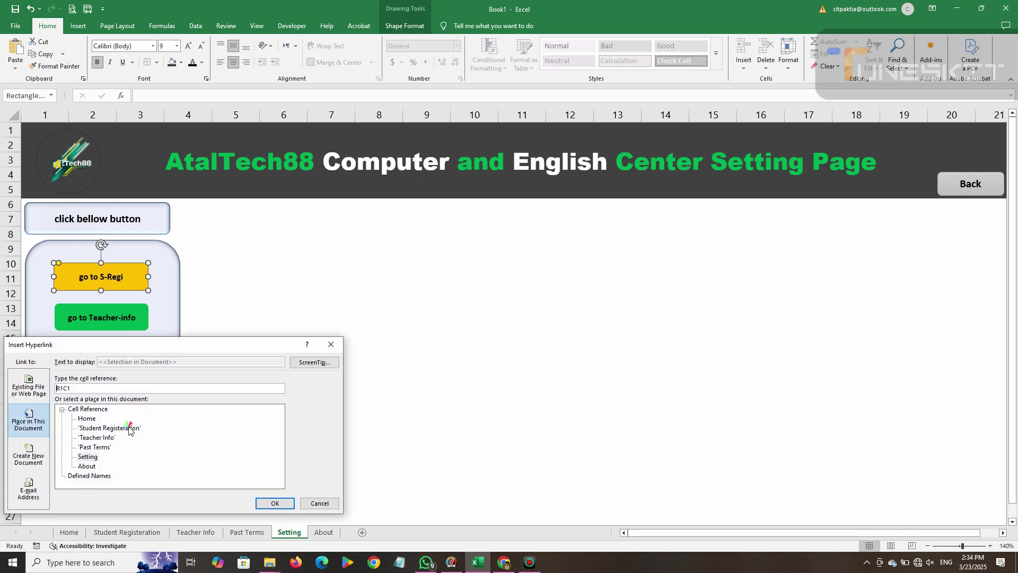
left_click(109, 427)
left_click(275, 503)
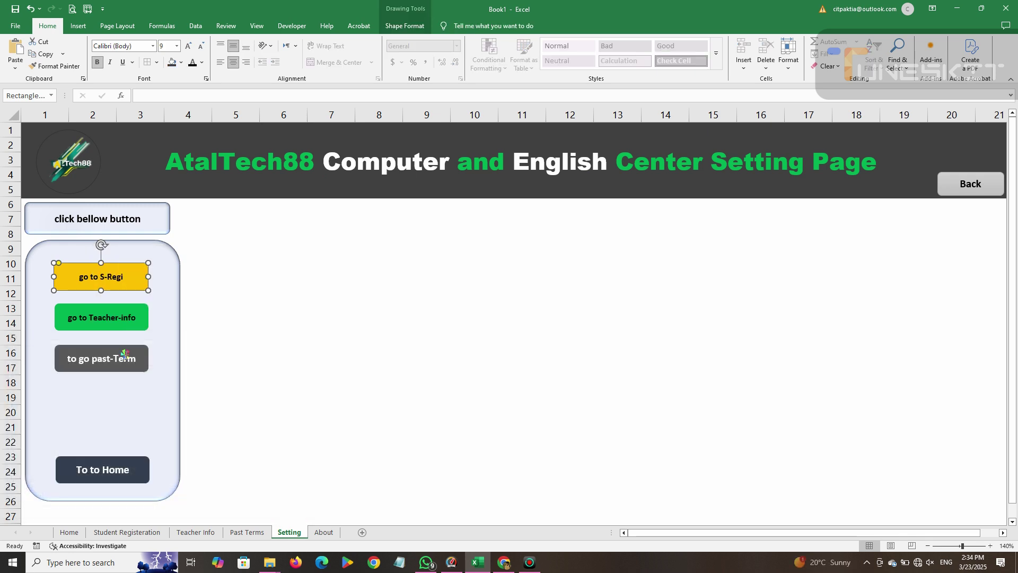
right_click(133, 328)
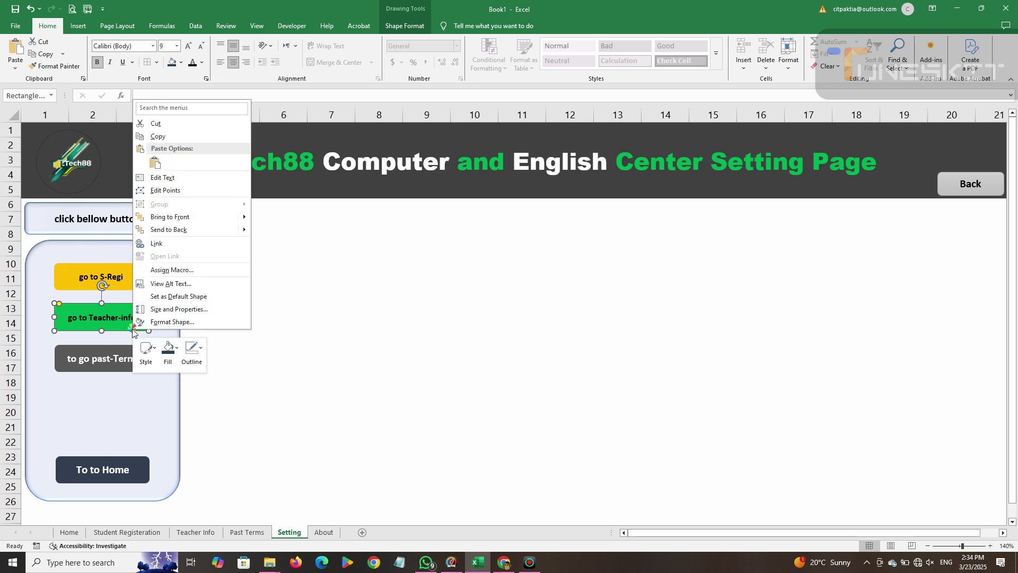
left_click(157, 243)
left_click(96, 245)
left_click(273, 311)
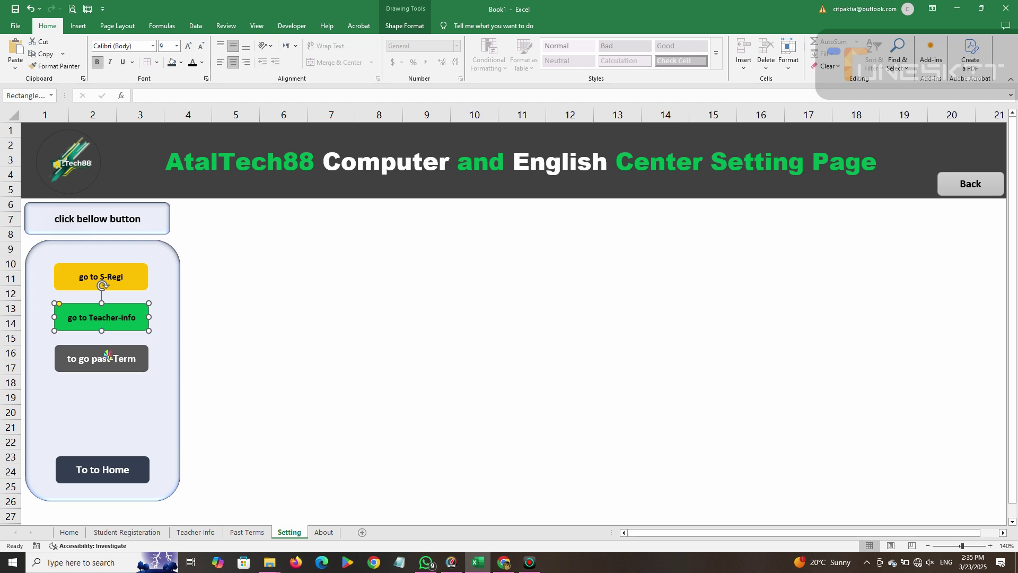
Link the past-Term button to Past Terms and the To to Home button to Home.
right_click(106, 352)
left_click(185, 401)
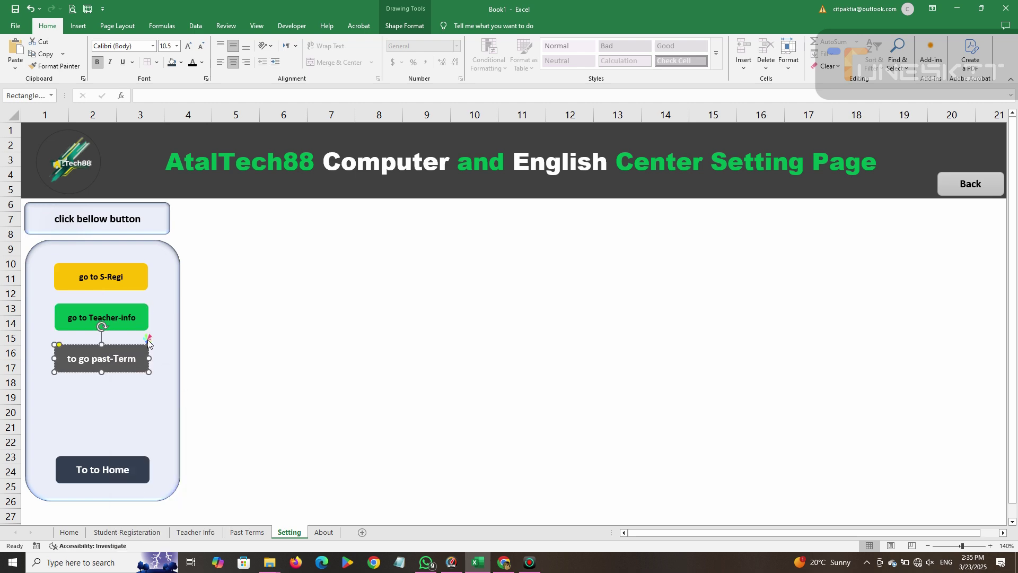
left_click(96, 480)
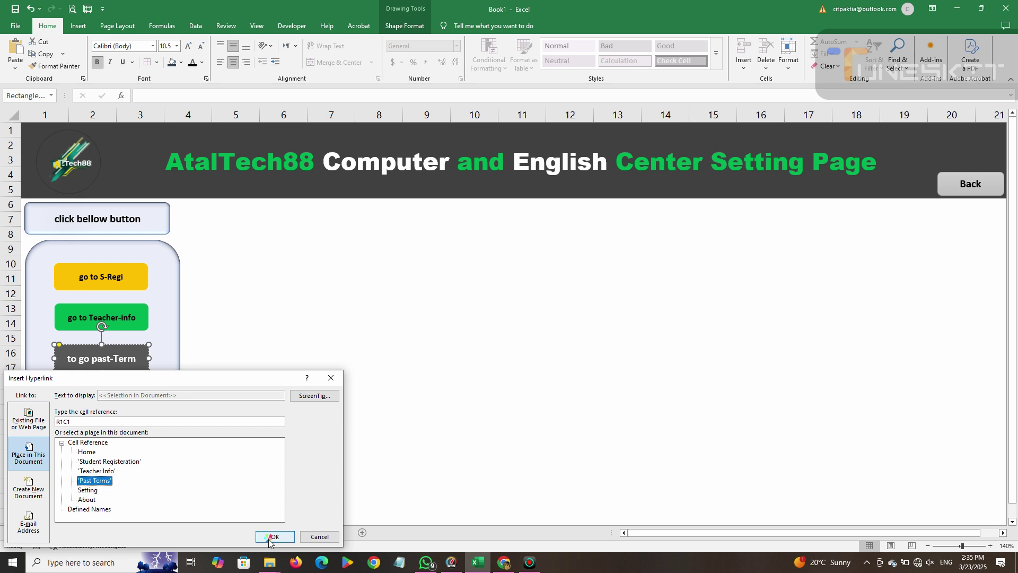
left_click(273, 536)
right_click(108, 469)
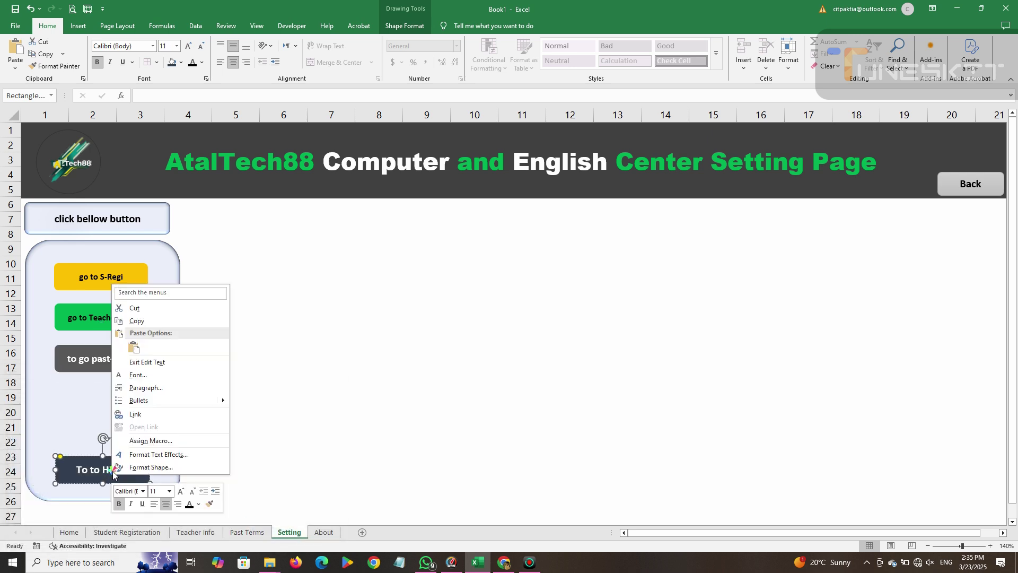
left_click(137, 417)
left_click(86, 399)
left_click(275, 483)
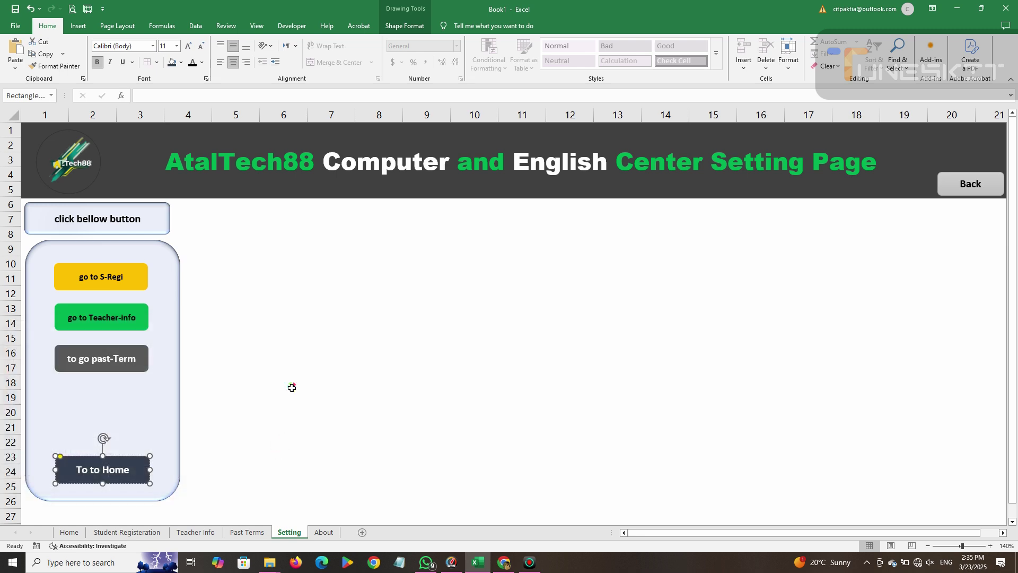
left_click(262, 353)
Narrow and nudge the button panel and 'click bellow button' box to center them.
left_click(177, 346)
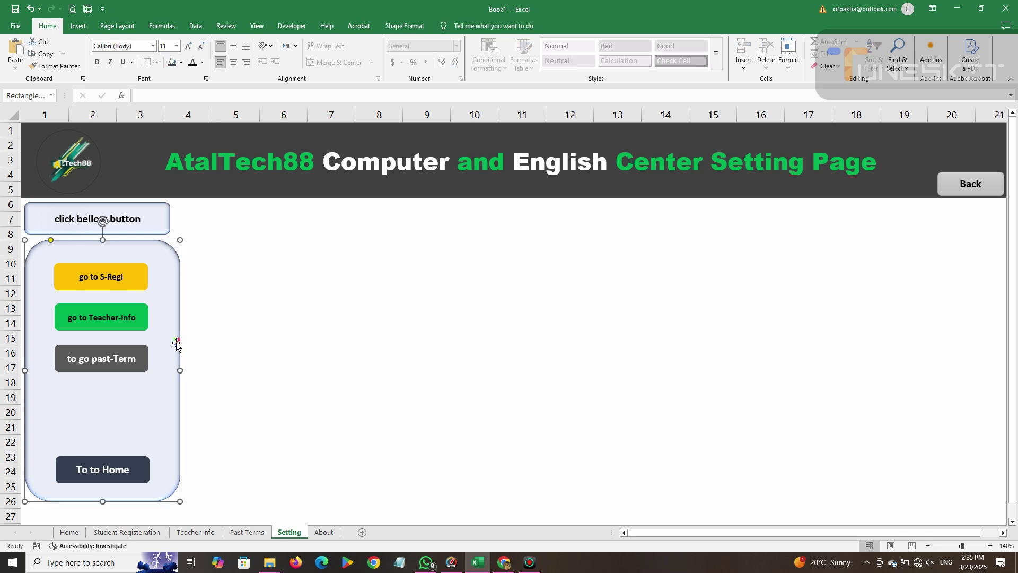
left_click_drag(181, 370, 169, 379)
key("Right")
key("Right")
key("Right")
key("Right")
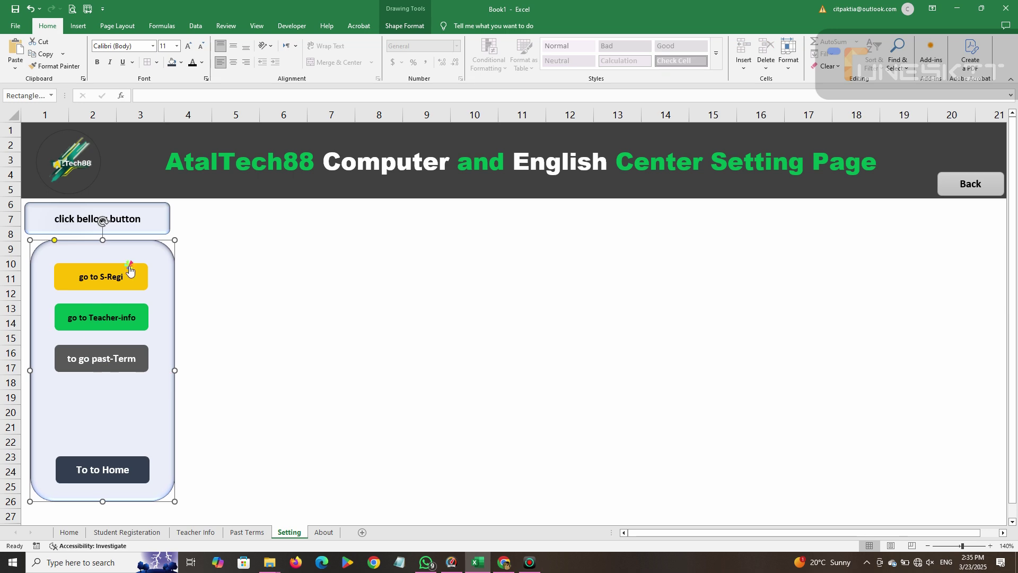
left_click(149, 228)
key("Right")
key("Right")
key("Right")
key("Right")
key("Right")
key("Right")
key("Right")
key("Right")
key("Right")
key("Right")
key("Right")
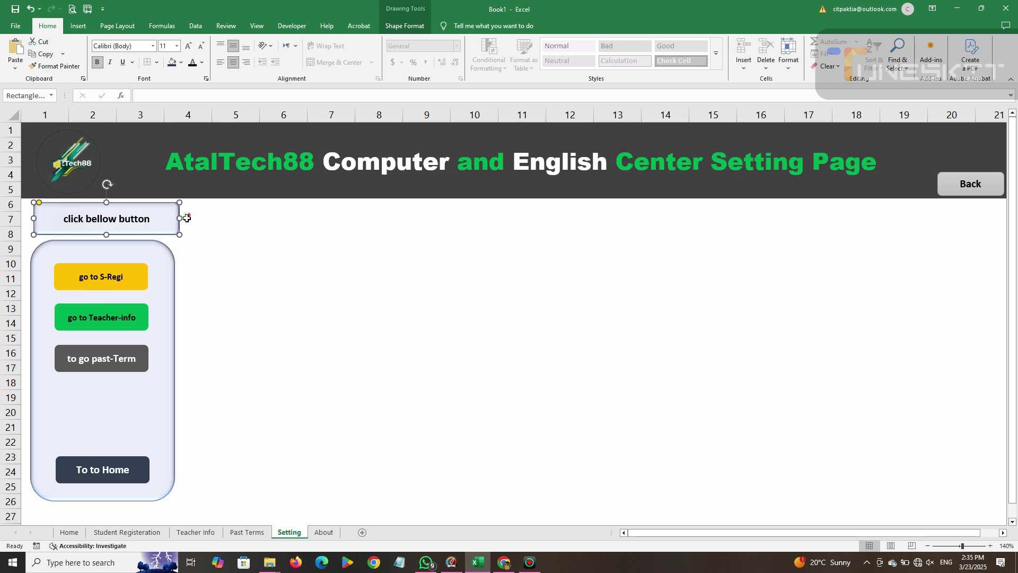
left_click_drag(180, 218, 148, 223)
key("Right")
key("Right")
key("Right")
key("Right")
key("Right")
key("Right")
key("Right")
key("Right")
key("Right")
key("Right")
key("Right")
key("Right")
key("Right")
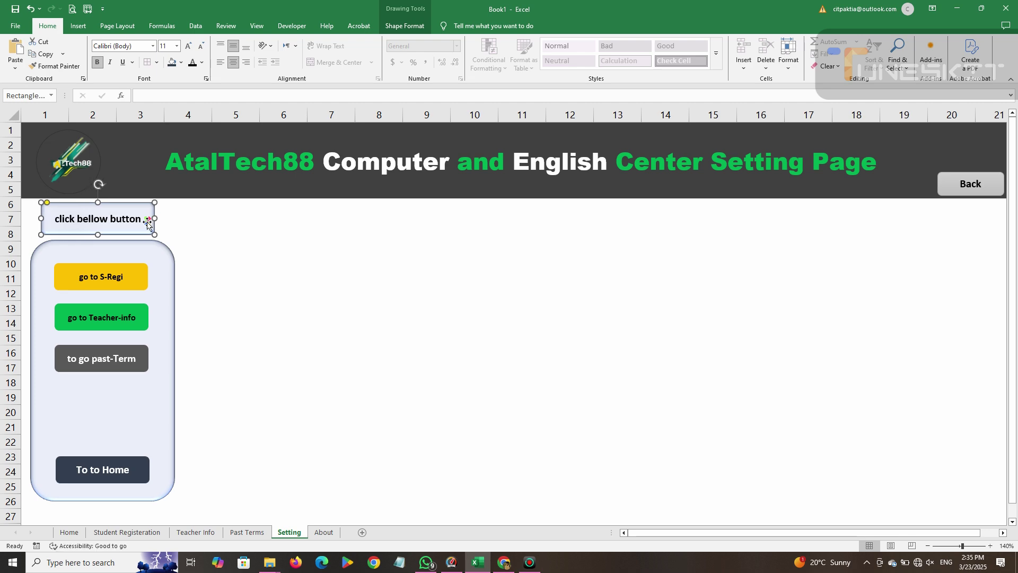
key("Left")
key("Left")
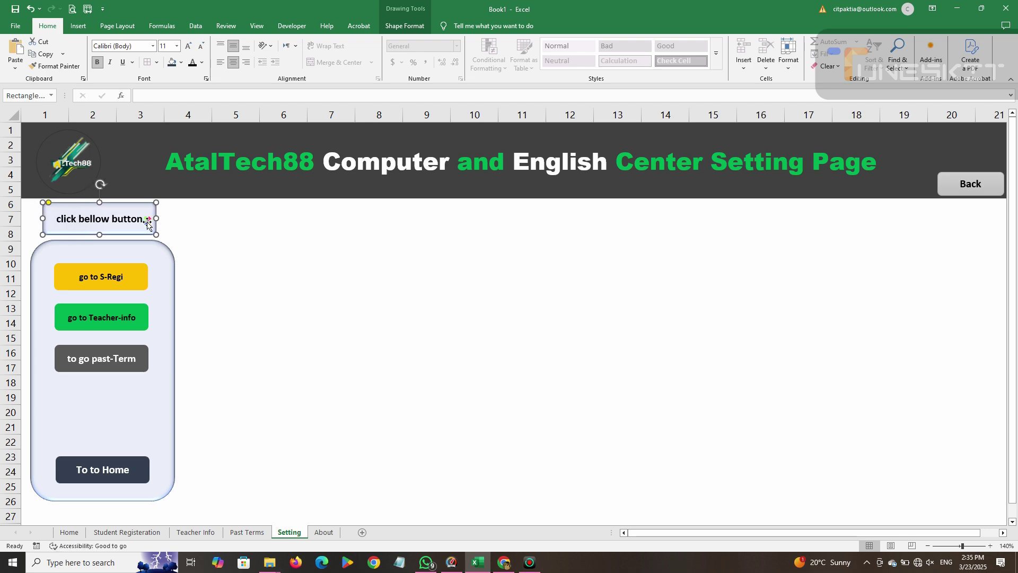
left_click(302, 443)
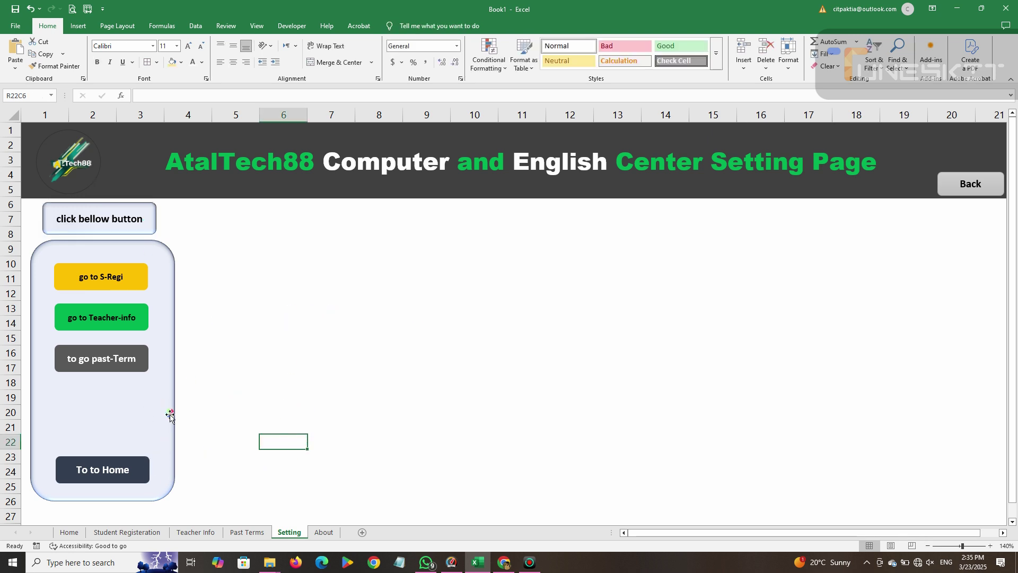
Widen the button panel to the right, shift the label into place, and return to Home.
left_click(170, 337)
mouse_move(174, 368)
left_mouse_down()
mouse_move(454, 368)
mouse_move(1008, 407)
mouse_move(977, 409)
left_mouse_up()
left_click_drag(771, 533, 753, 532)
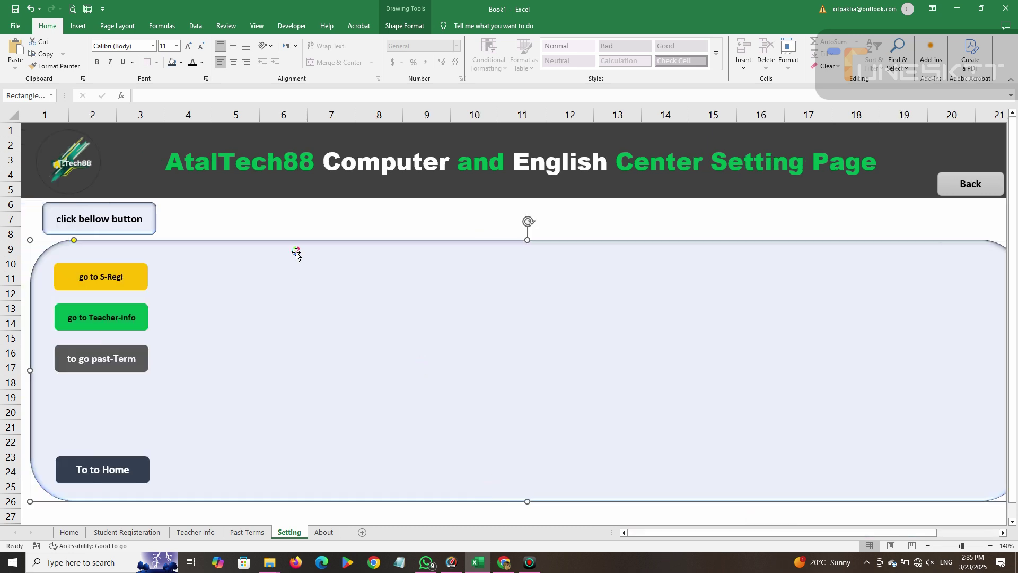
left_click_drag(109, 232, 137, 233)
left_click(262, 220)
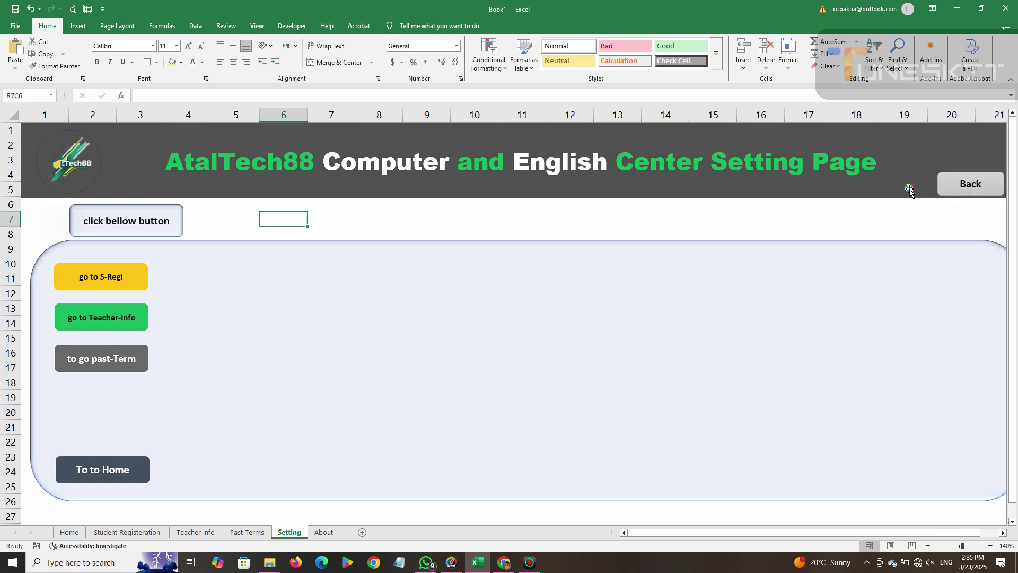
left_click(984, 187)
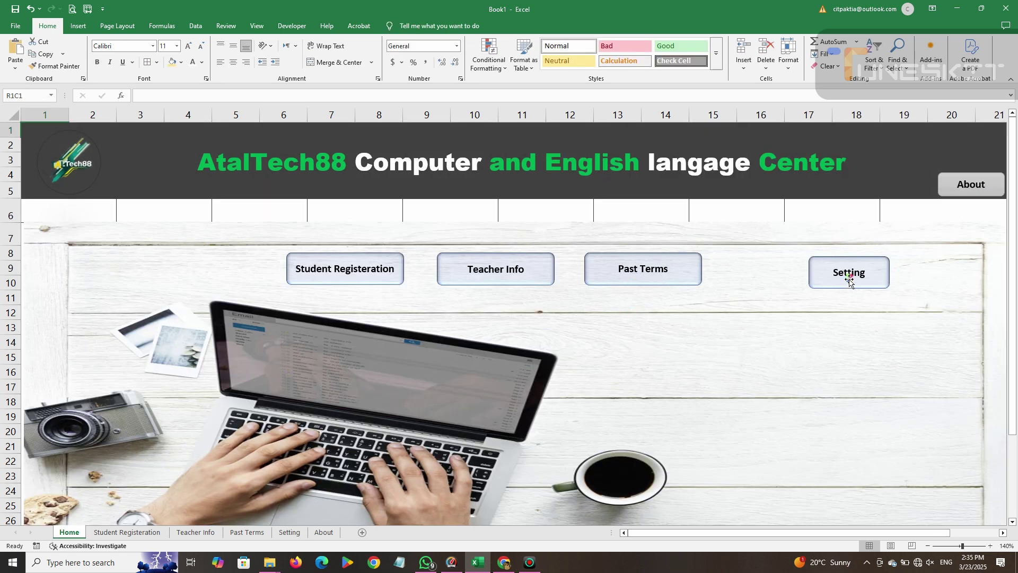
left_click(848, 278)
left_click(110, 281)
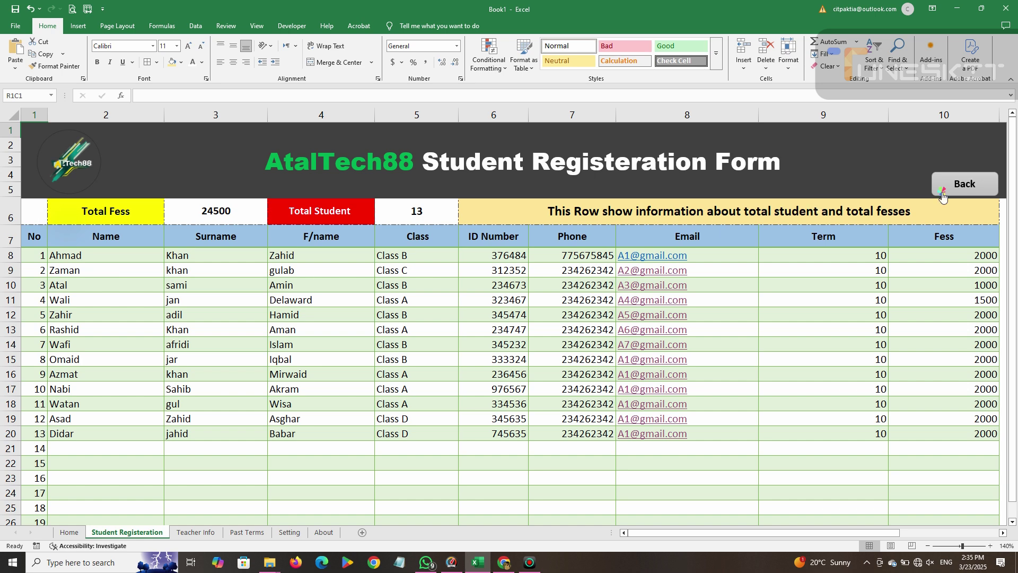
left_click(942, 192)
left_click(843, 273)
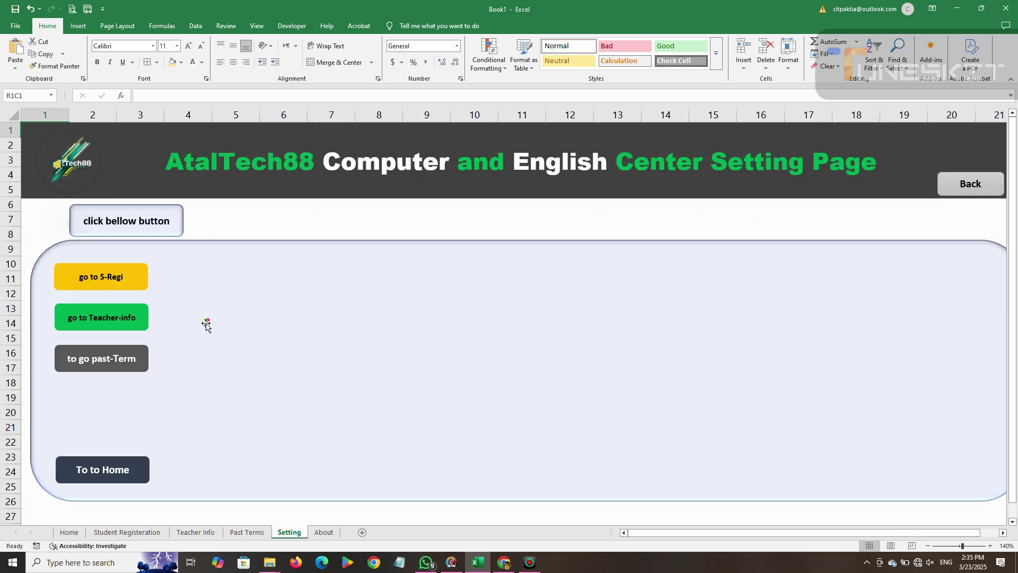
left_click(68, 324)
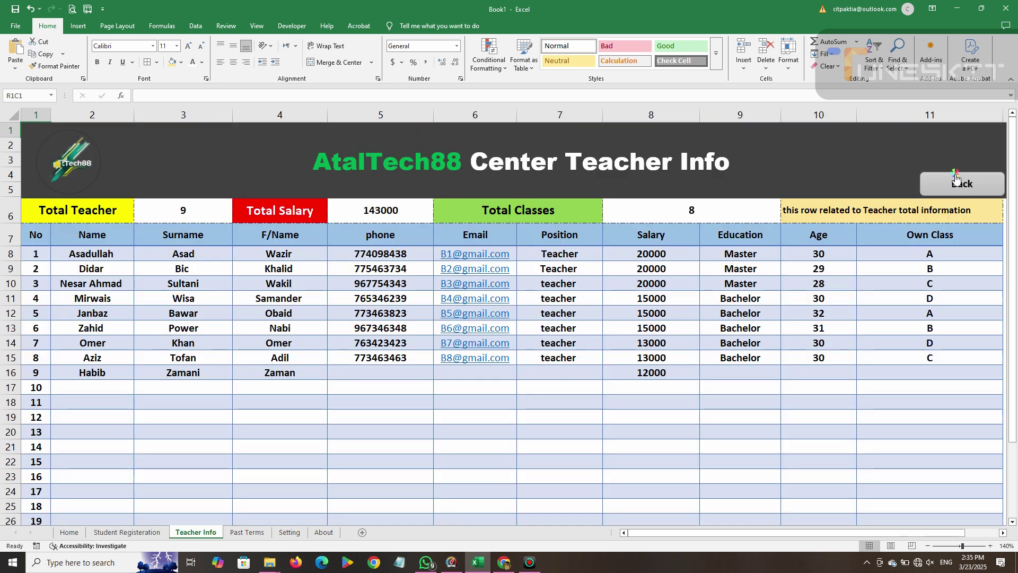
left_click(964, 178)
left_click(841, 273)
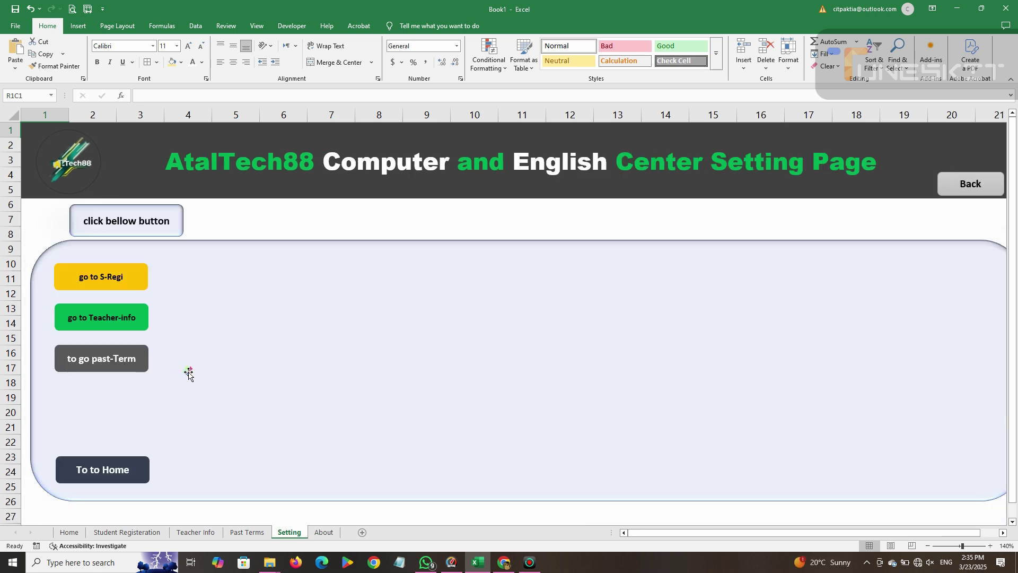
left_click(96, 362)
left_click(951, 195)
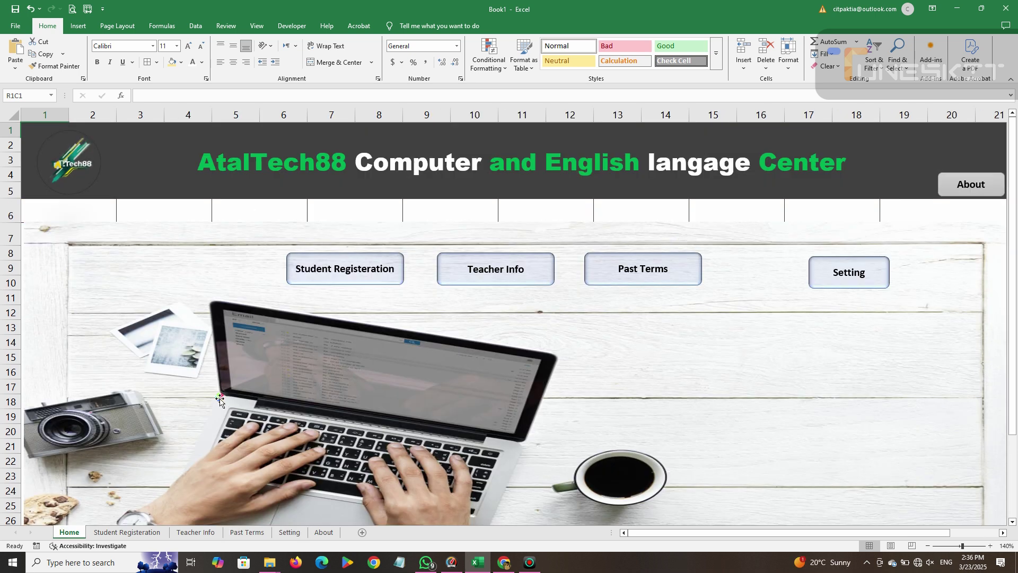
left_click(828, 279)
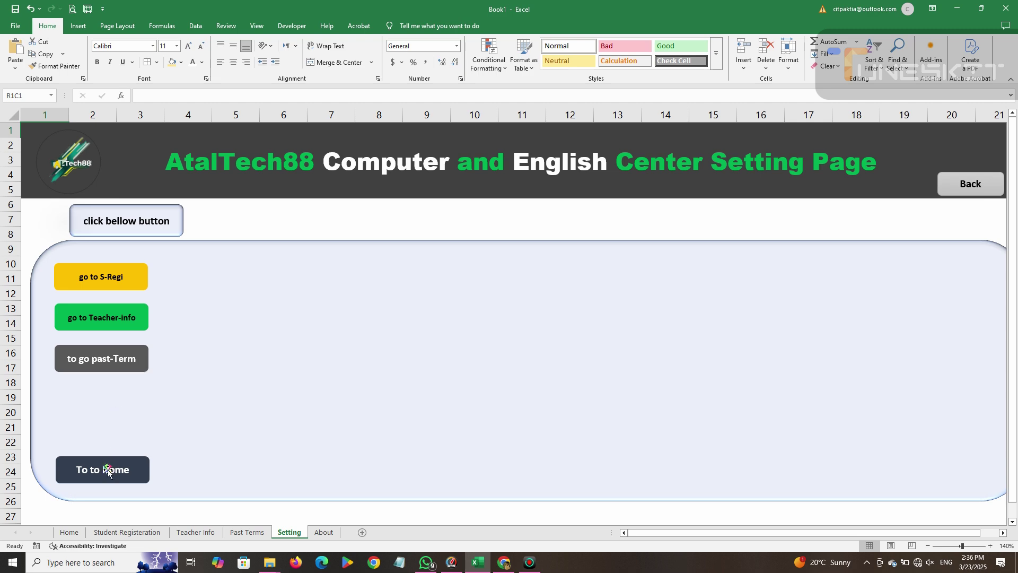
left_click(106, 470)
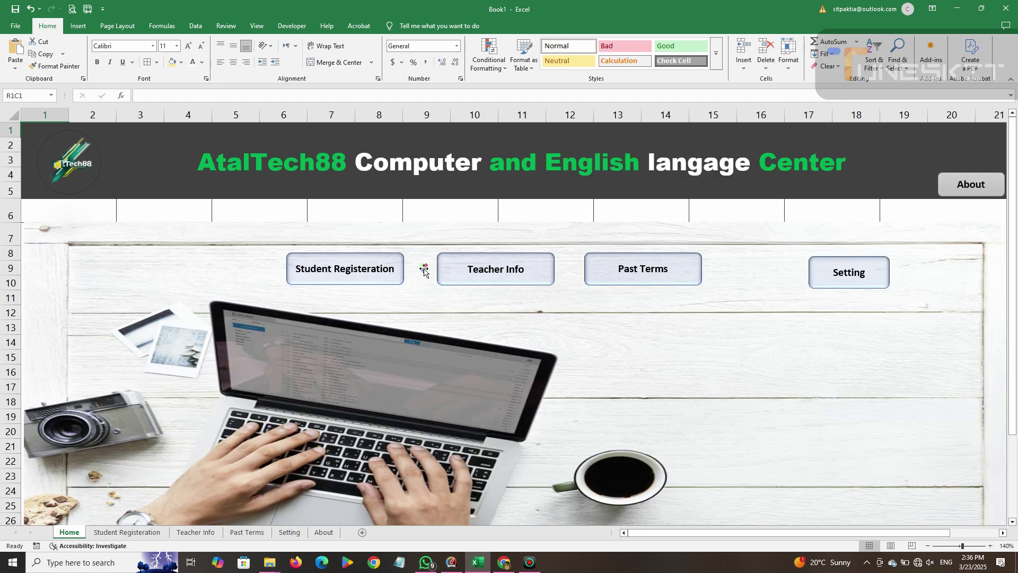
On the About sheet, try a duplicated, enlarged copy of the header logo, then delete it.
left_click(959, 195)
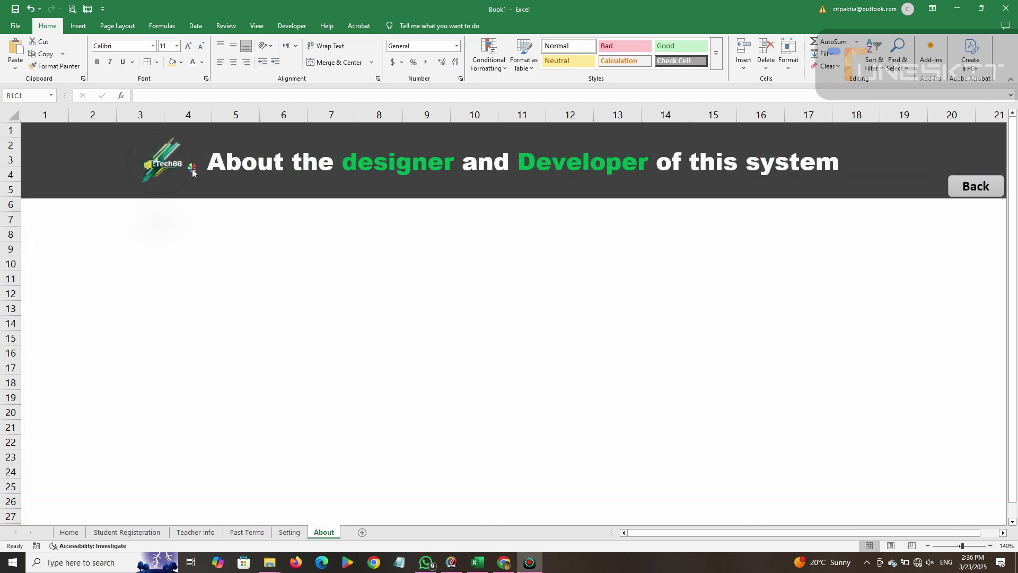
left_click(177, 162)
key("ctrl+d")
left_click_drag(177, 165, 184, 349)
left_click_drag(213, 393, 352, 523)
left_click_drag(308, 441, 856, 344)
left_click_drag(842, 393, 843, 385)
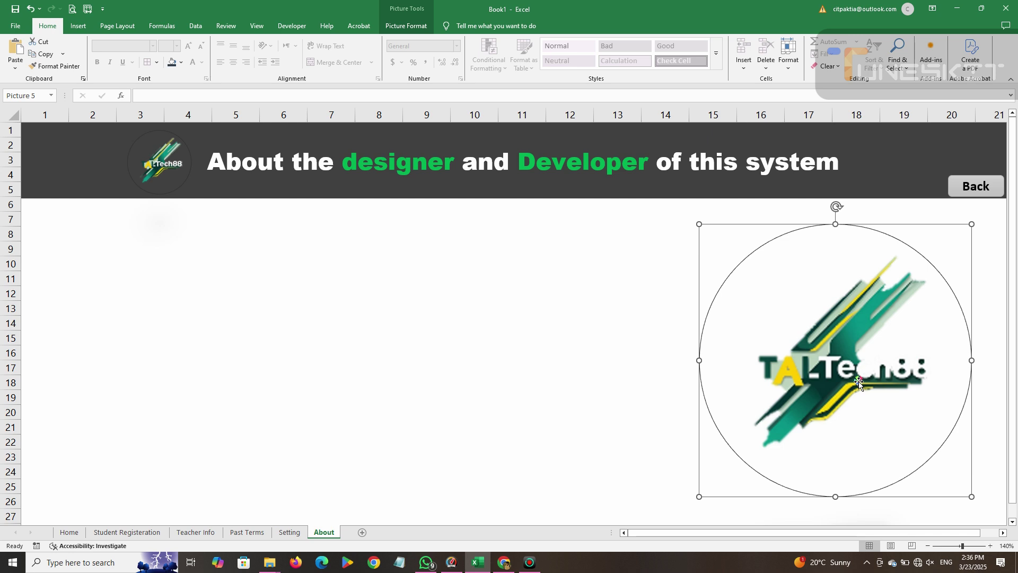
left_click_drag(859, 375, 853, 376)
key("Delete")
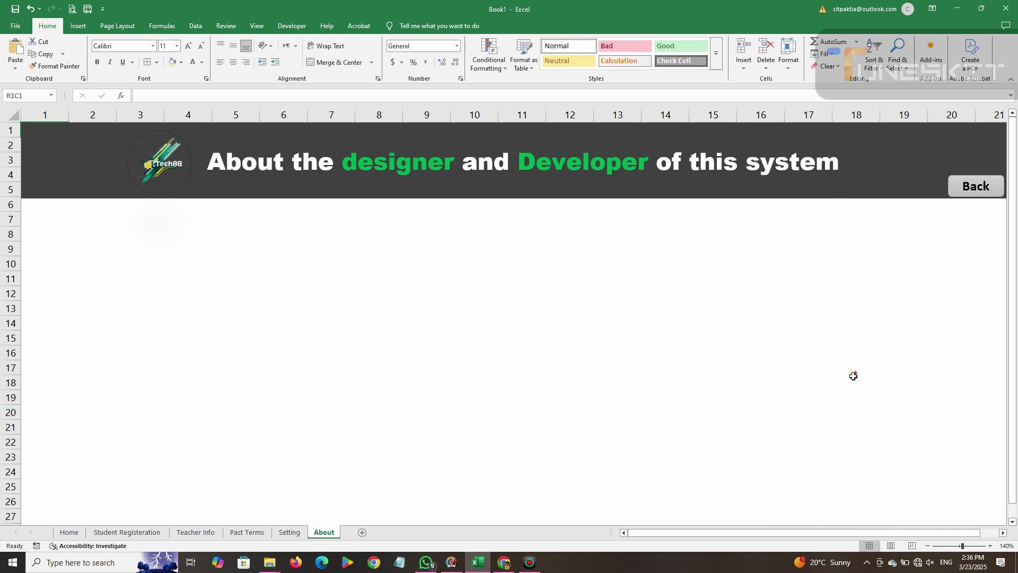
Insert the Beauti picture from this device into the About sheet.
left_click(74, 26)
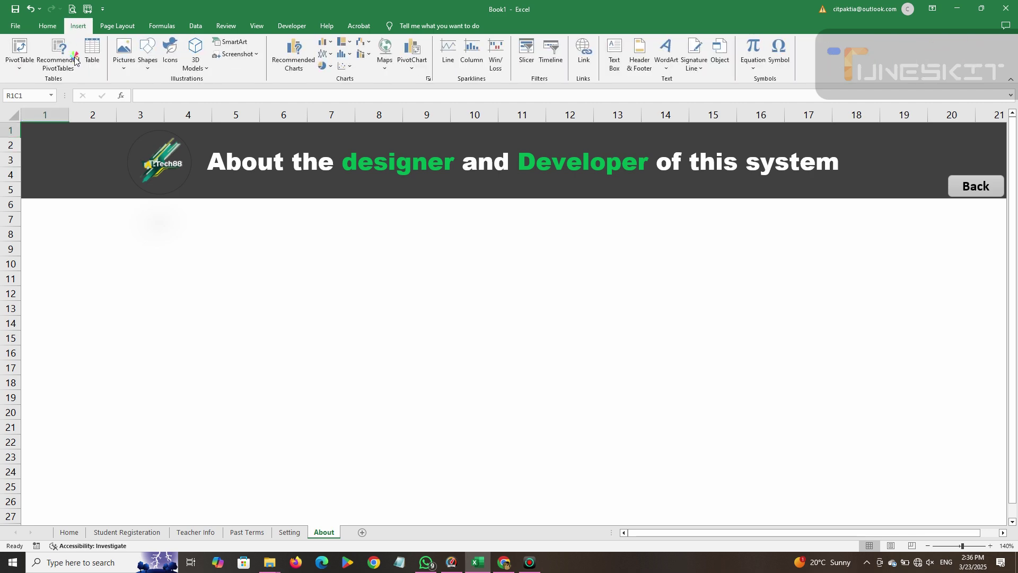
left_click(125, 59)
left_click(128, 91)
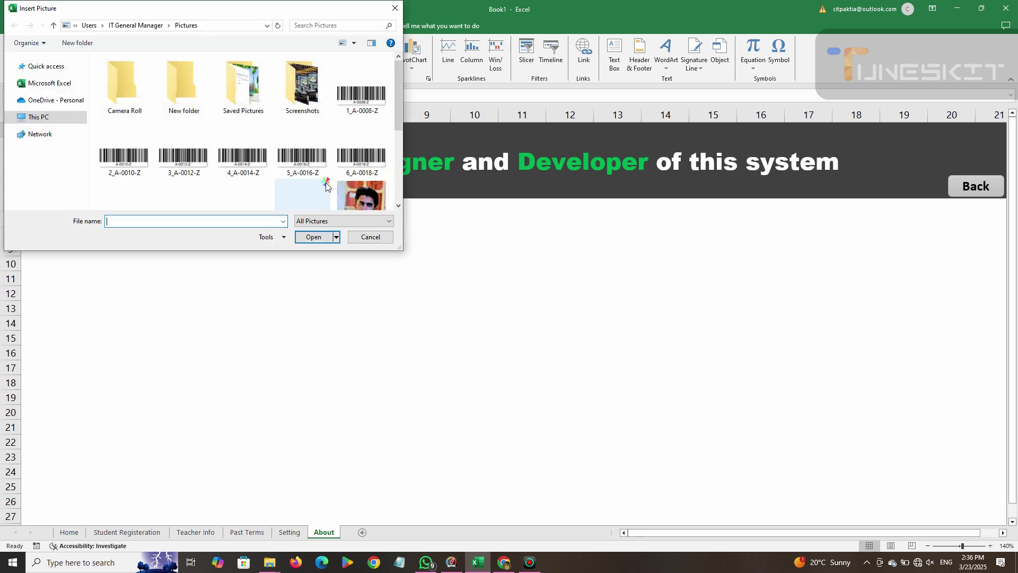
scroll(286, 153, "down", 3)
left_click(289, 151)
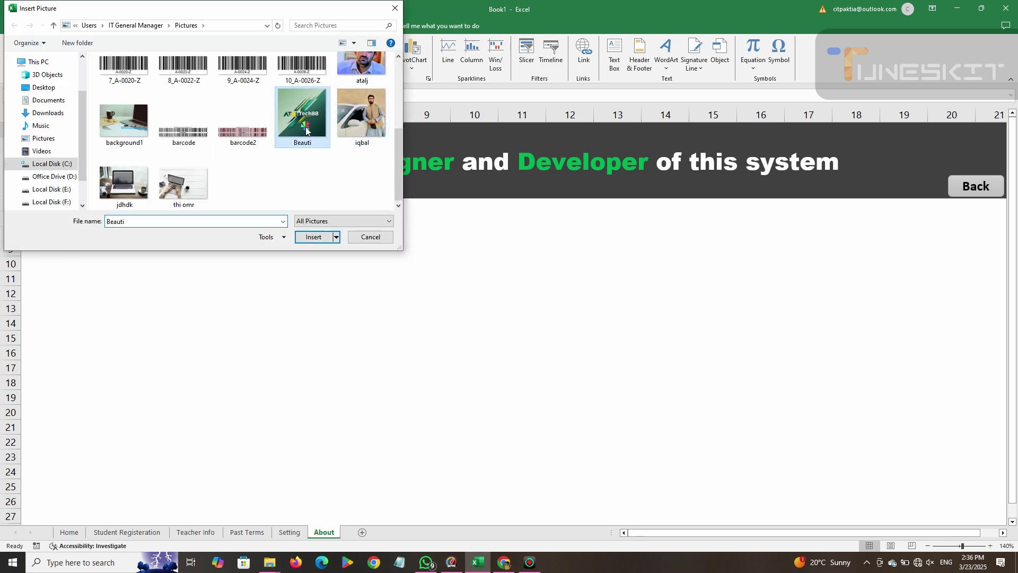
left_click(313, 236)
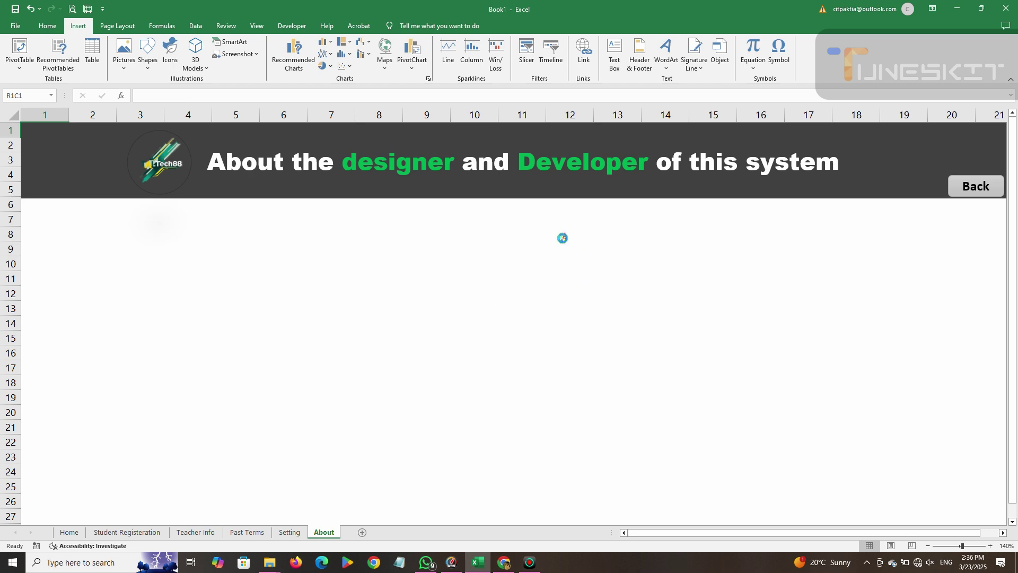
Make the picture an oval shadowed style with no outline, resized to 3.63 inches.
left_click_drag(375, 294, 603, 300)
left_click_drag(622, 499, 456, 336)
left_click_drag(388, 292, 501, 394)
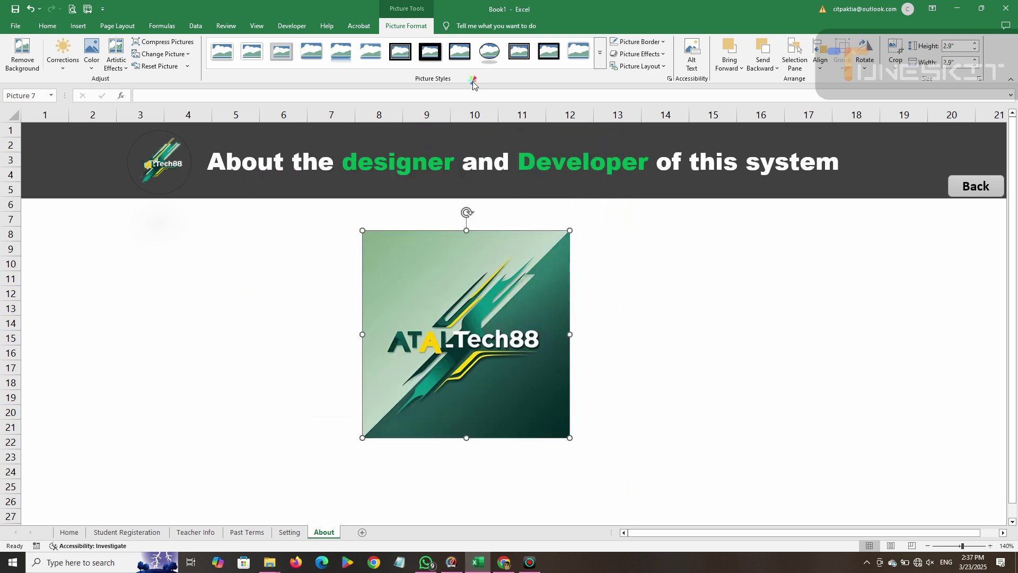
left_click(501, 53)
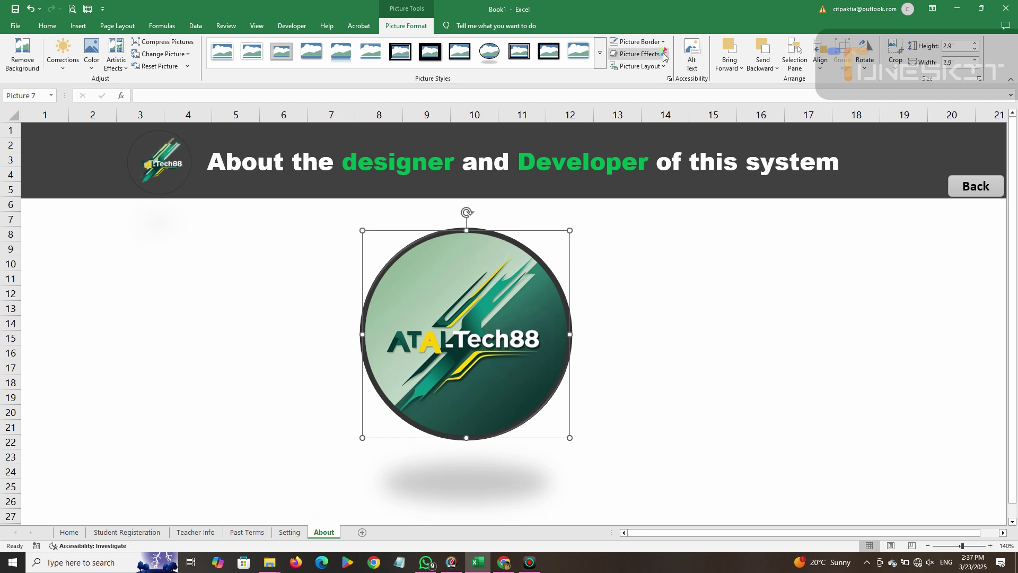
left_click(639, 42)
left_click(624, 236)
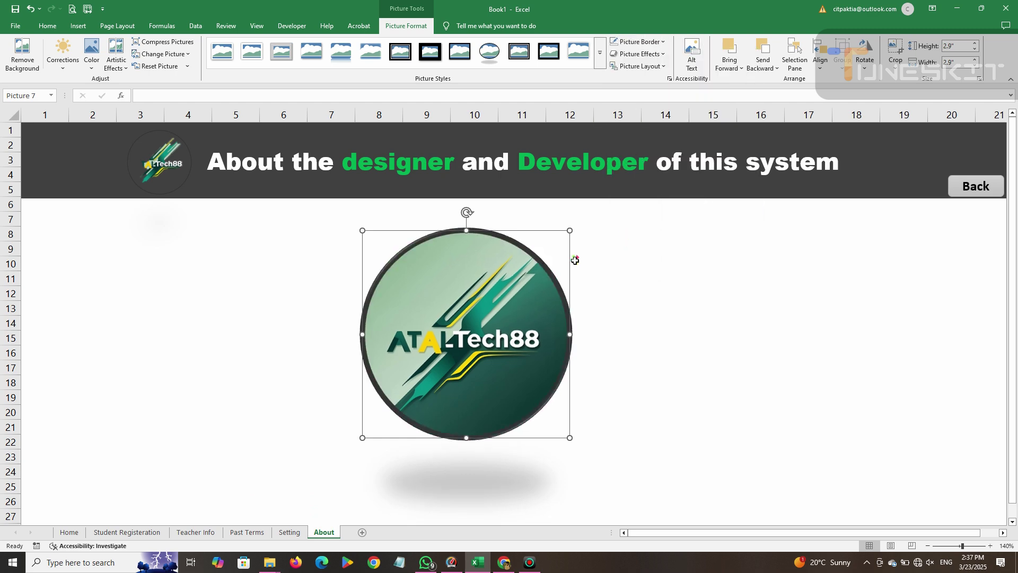
left_click_drag(570, 437, 834, 401)
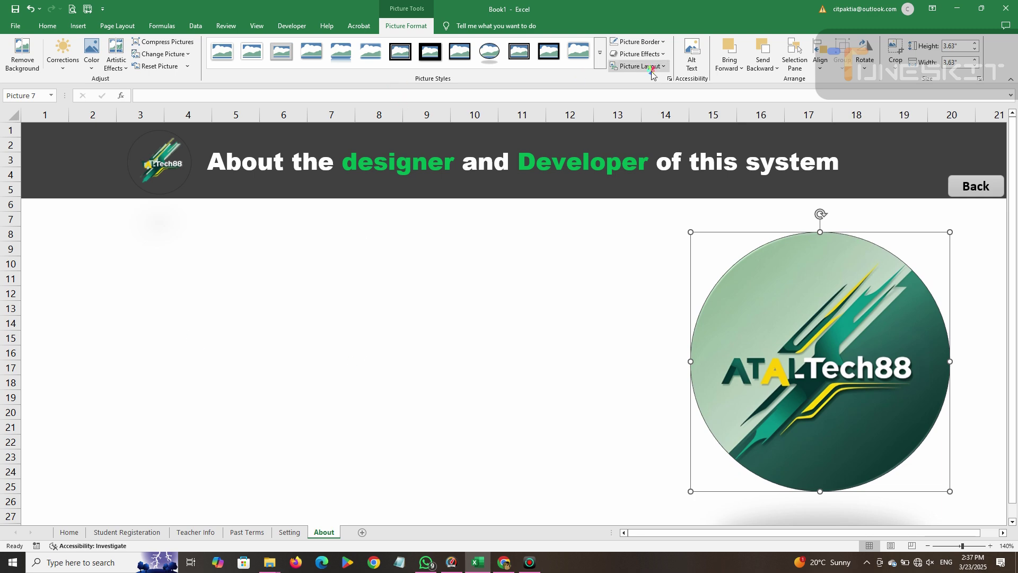
Place a text box on the About sheet.
left_click(78, 25)
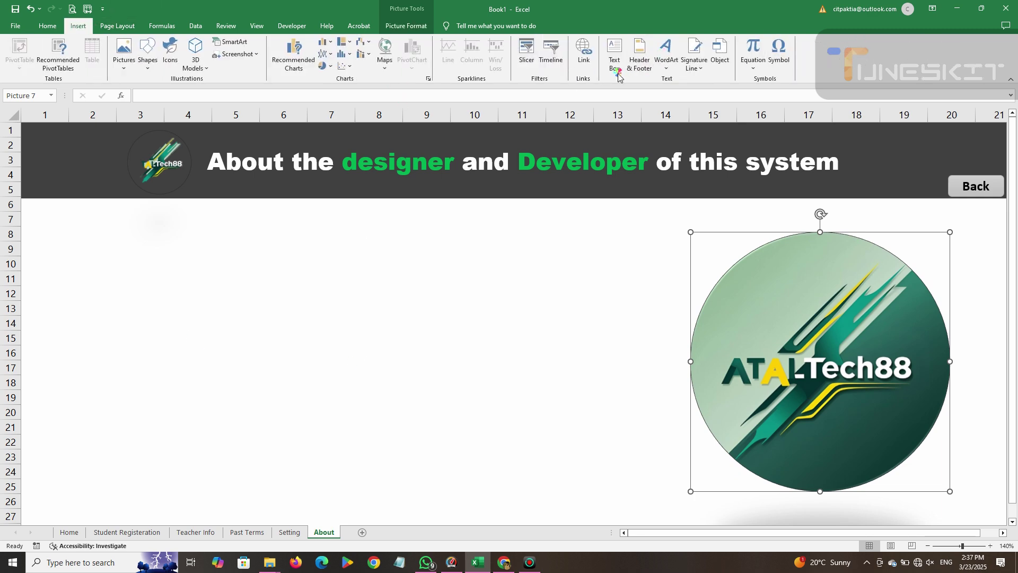
left_click(613, 53)
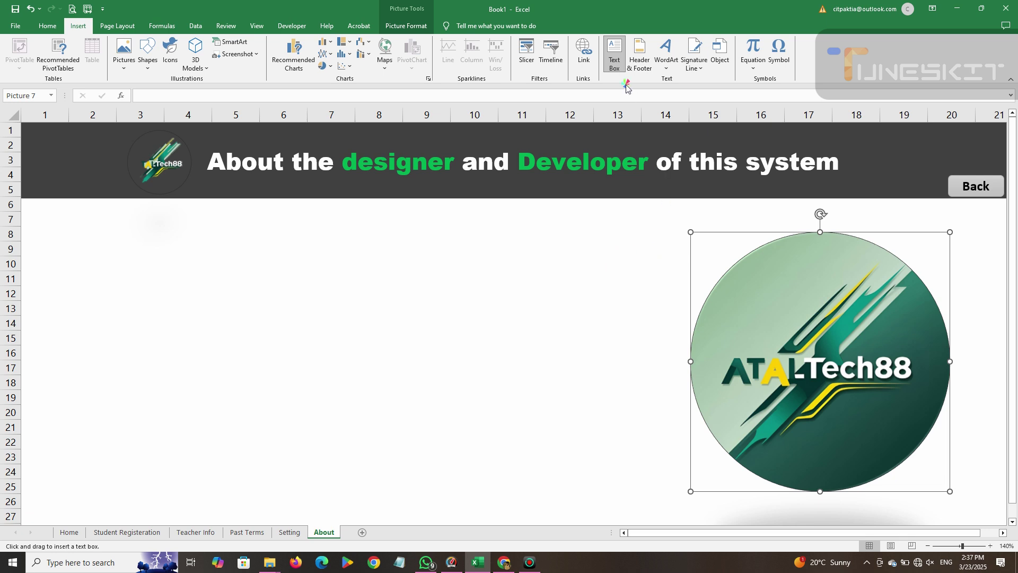
left_click(616, 62)
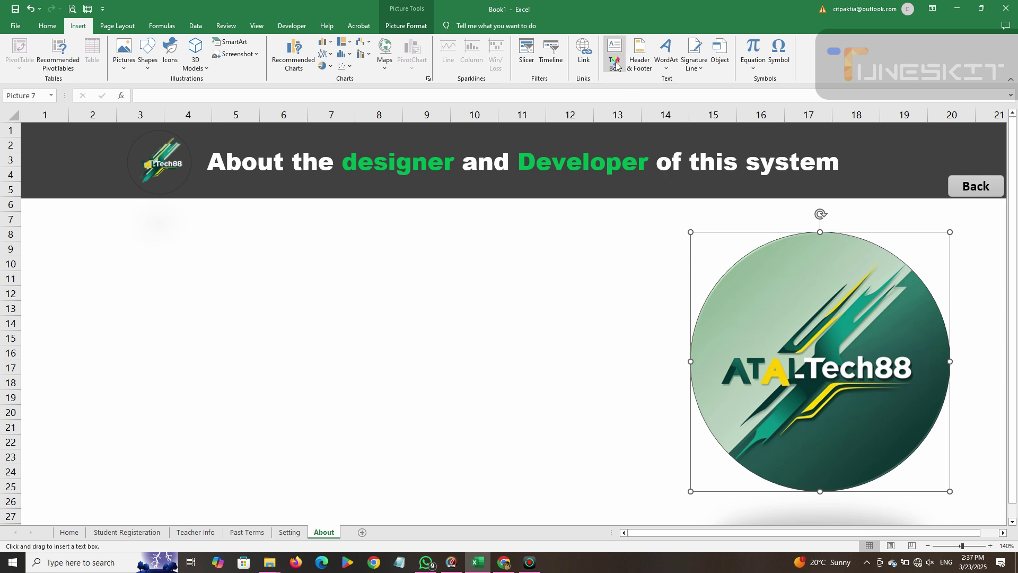